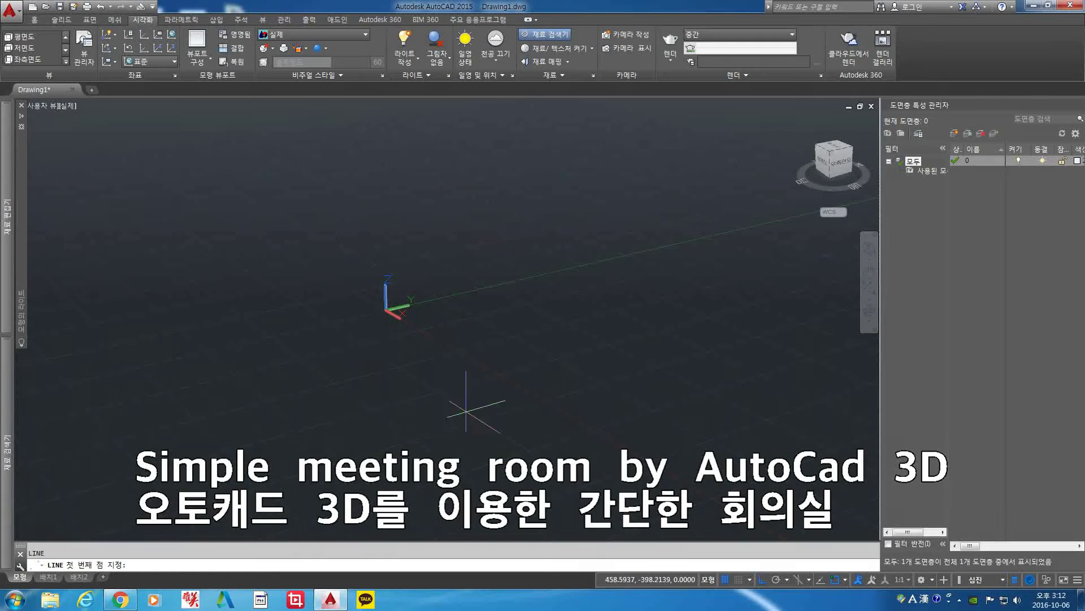
Draw a closed square with 100-unit sides using LINE.
middle_click_drag(585, 367, 433, 362)
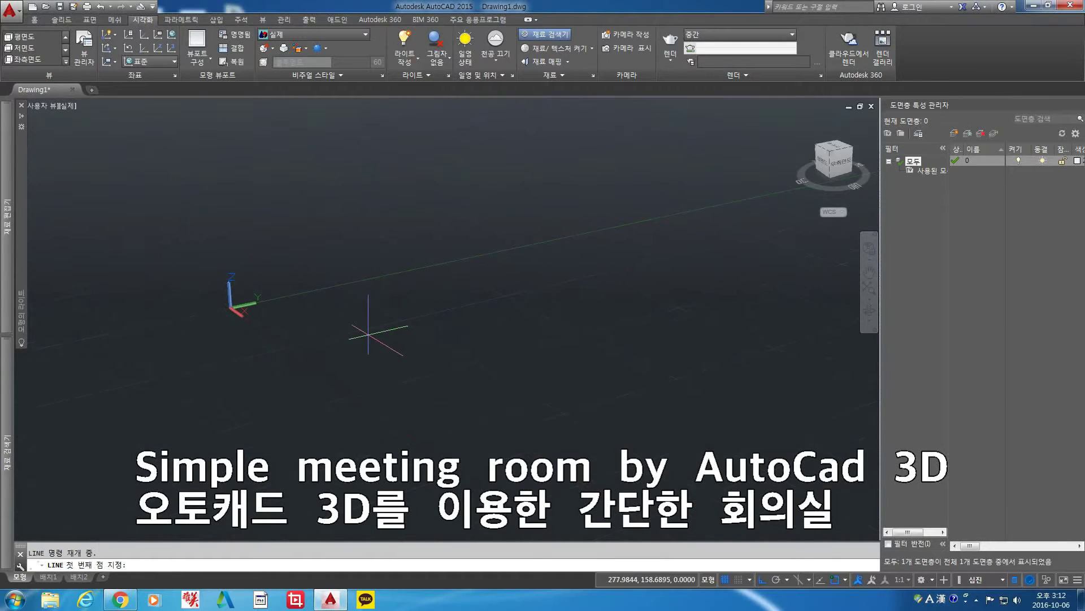
left_click(369, 335)
type("00")
key("Return")
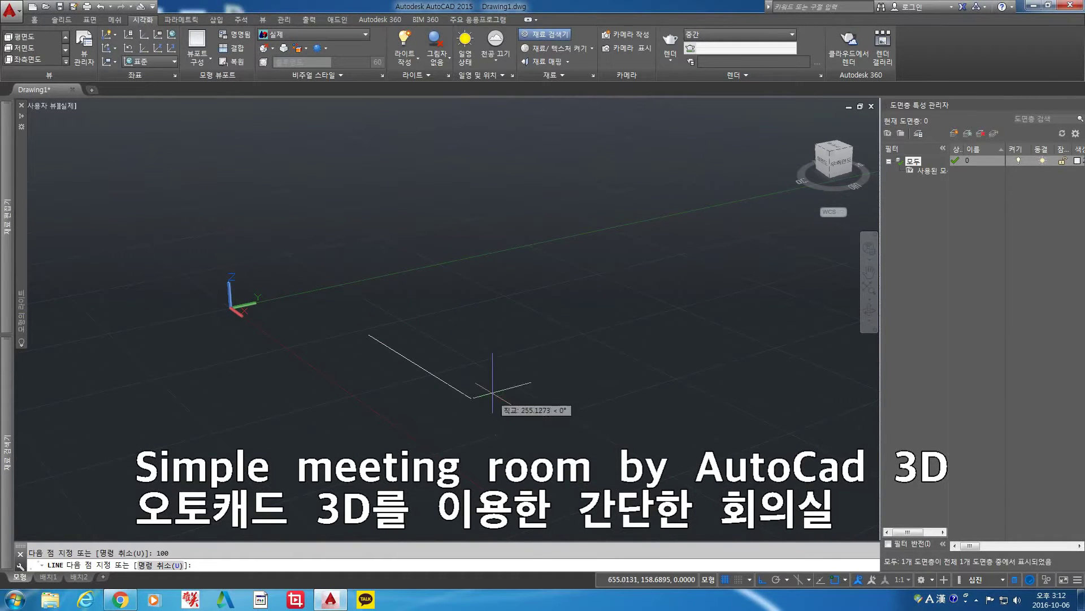
type("100")
key("Return")
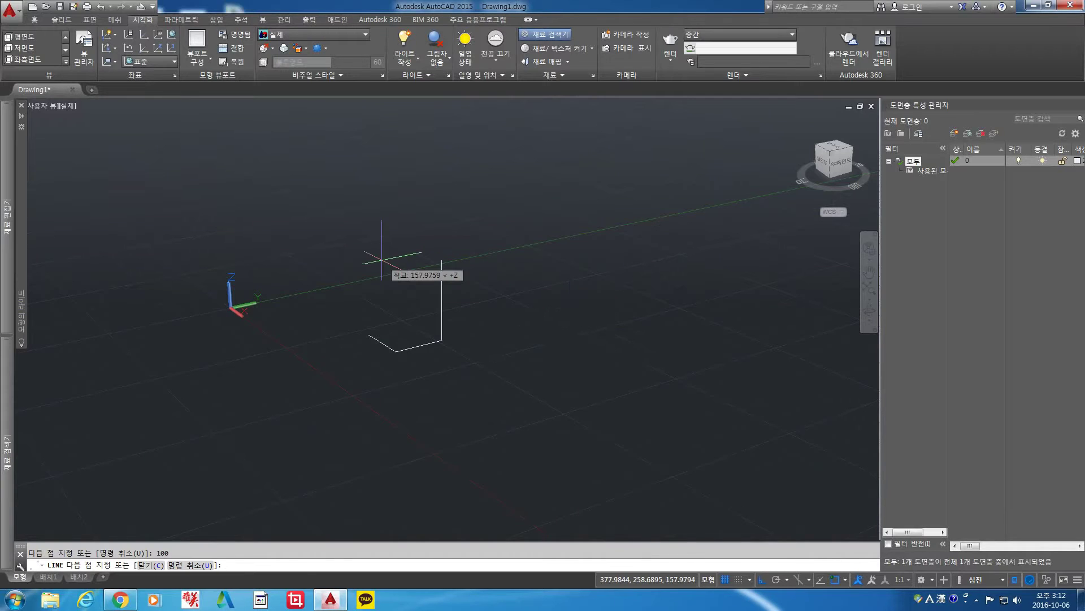
key("Return")
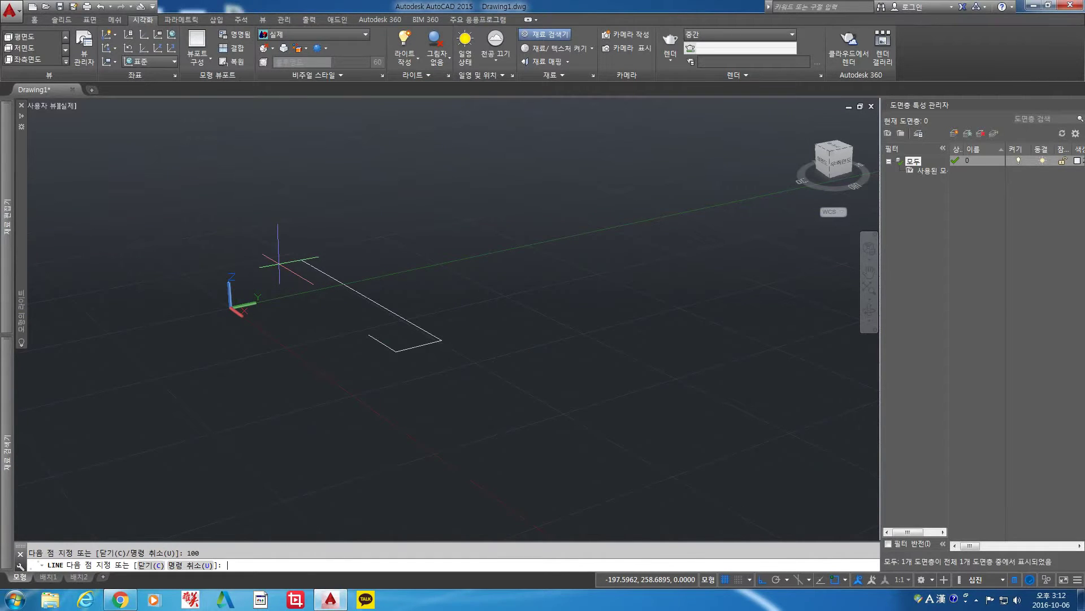
left_click(368, 334)
key("Return")
Join the four lines into one polyline and extrude it 1200 high into a column.
left_click_drag(351, 303, 542, 420)
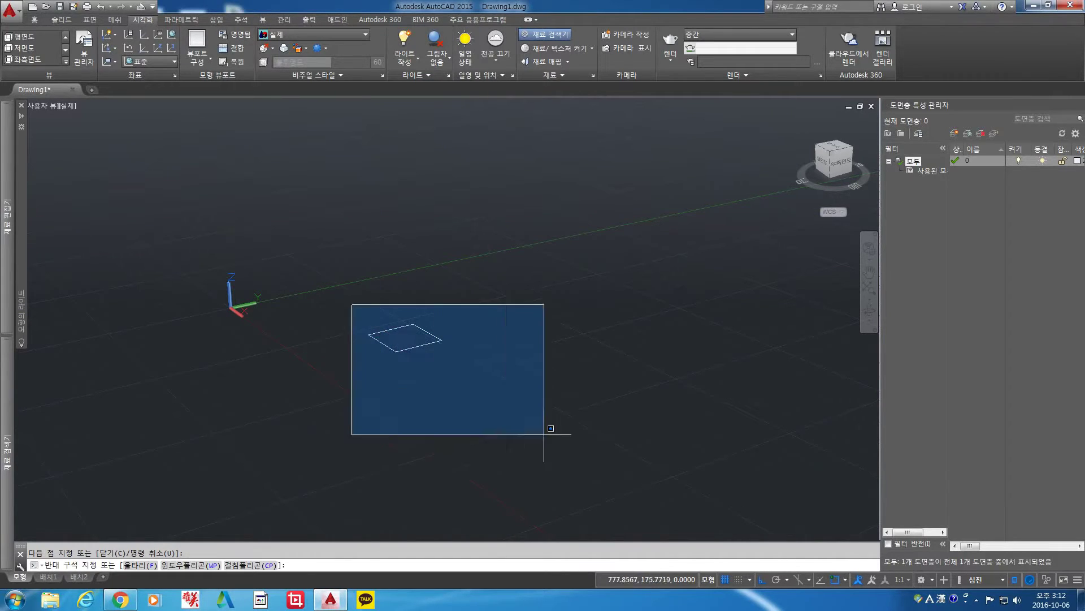
type("join")
key("Return")
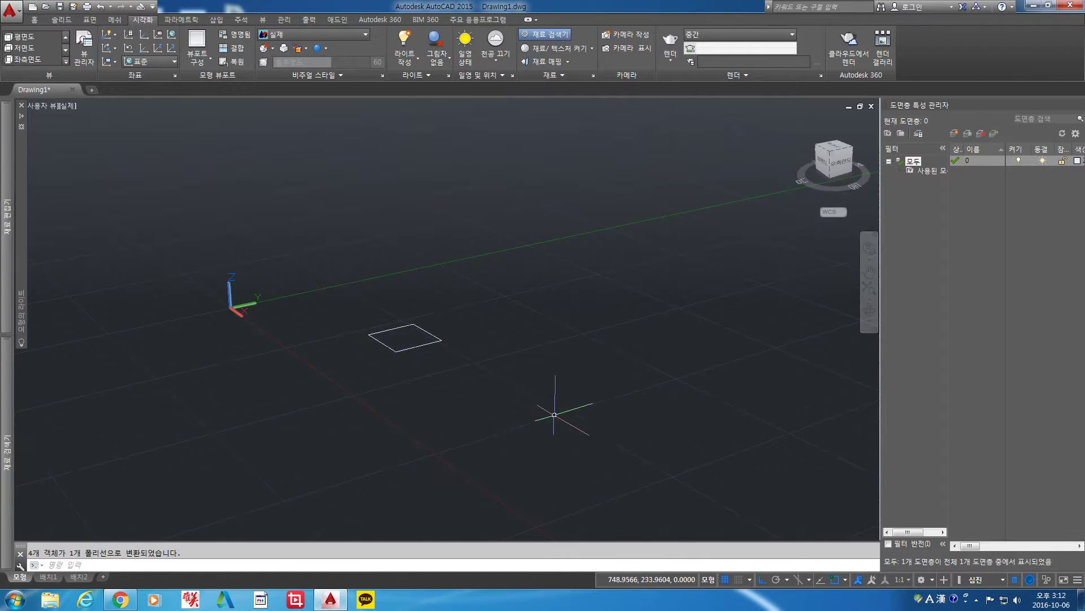
left_click_drag(503, 370, 330, 296)
type("extru")
key("Return")
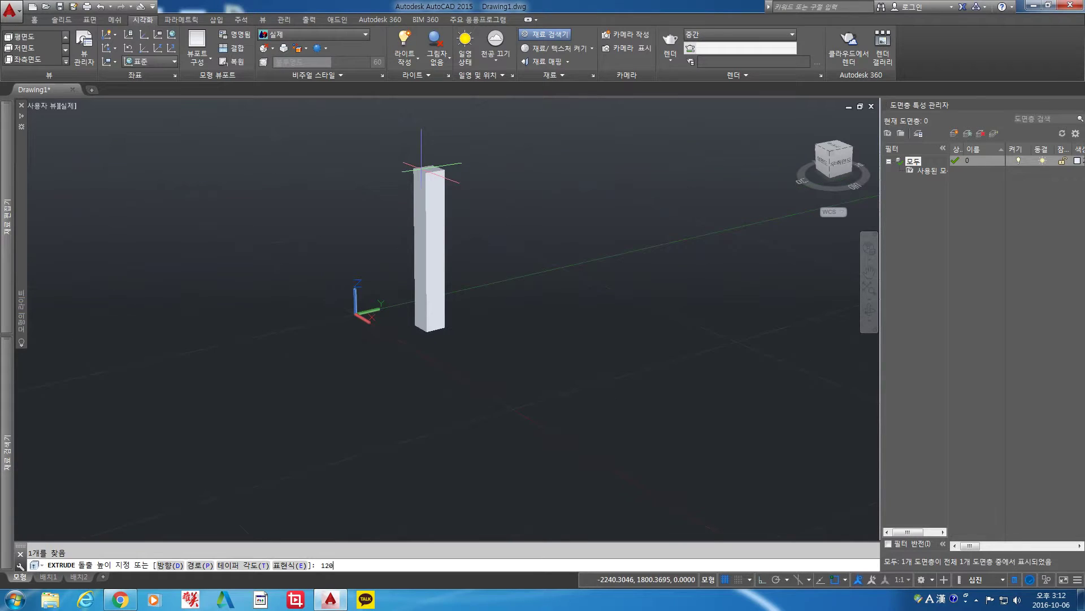
type("0")
key("Return")
scroll(446, 192, "down", 3)
middle_click_drag(461, 207, 424, 235)
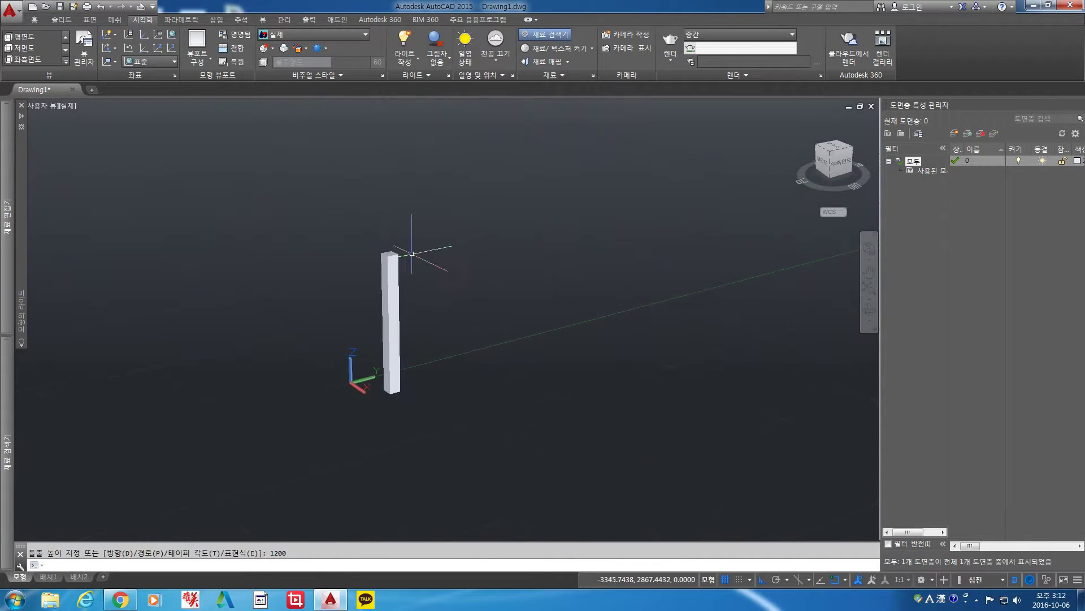
scroll(424, 235, "up", 3)
Start a line outline at the column top and place its front corners.
scroll(429, 244, "up", 1)
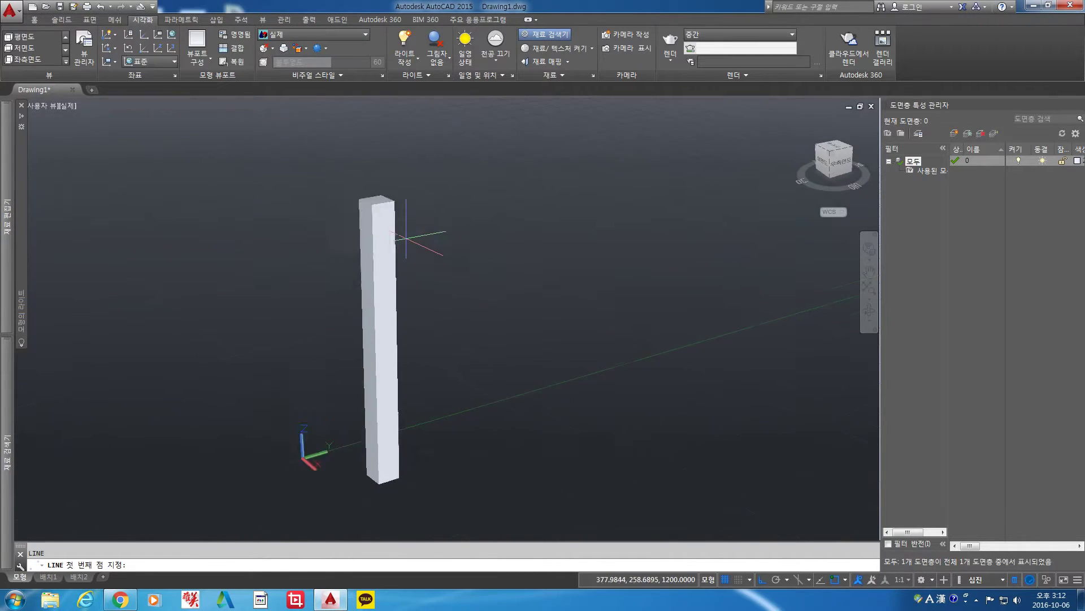
scroll(412, 249, "up", 2)
left_click(363, 192)
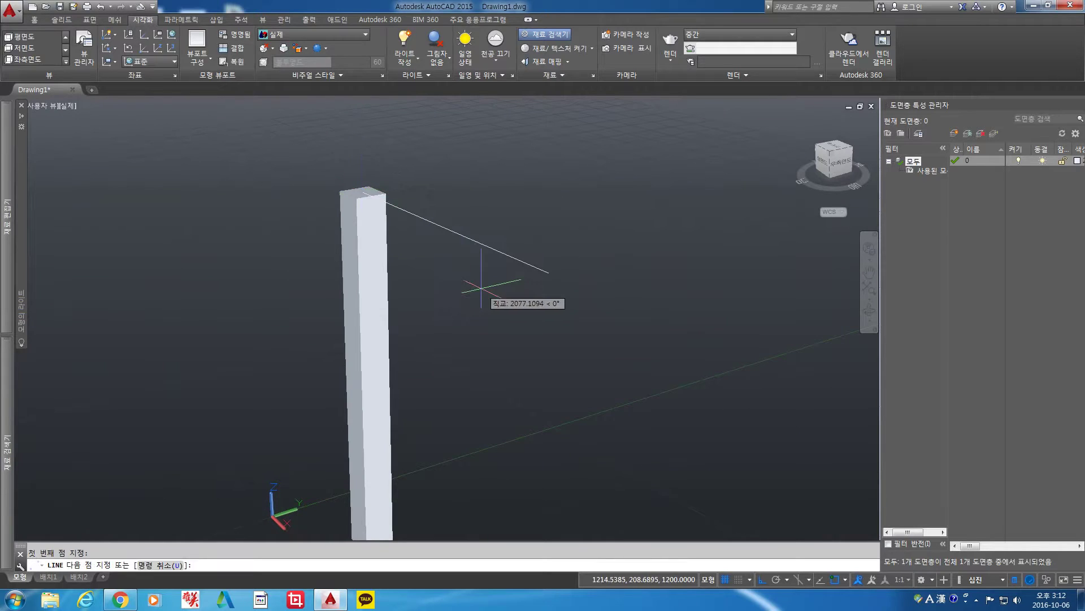
scroll(515, 294, "down", 2)
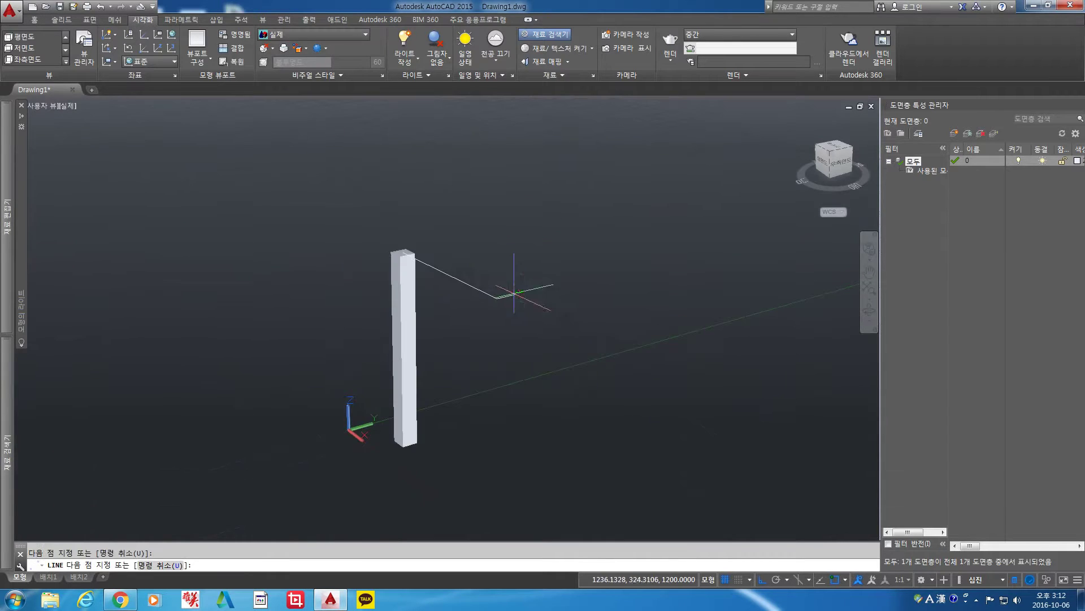
left_click(369, 327)
left_click(476, 394)
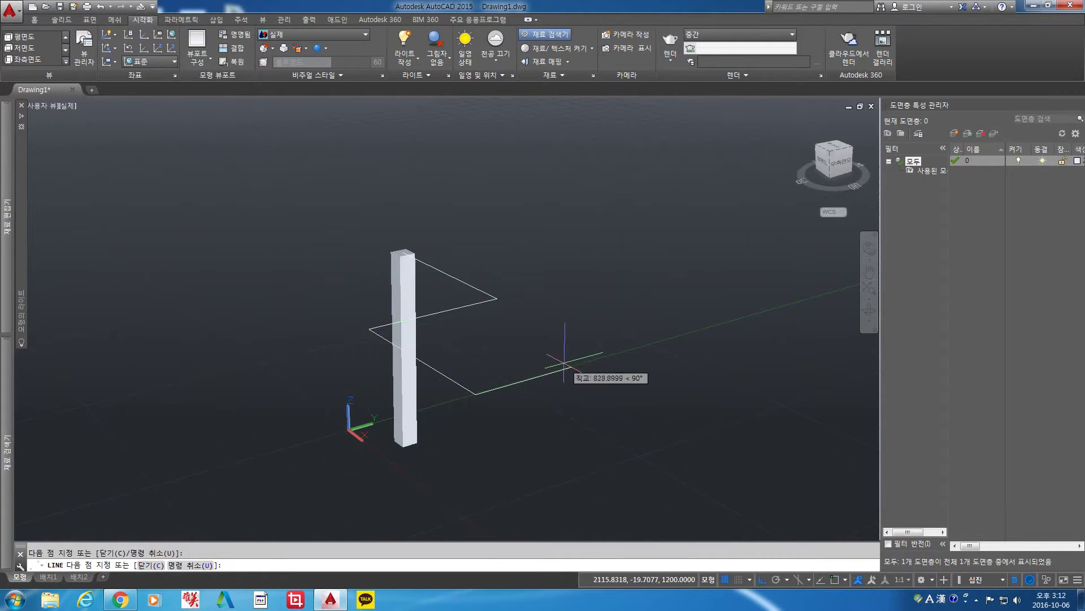
left_click(546, 369)
left_click(642, 429)
Add the right-side and back-edge corners, closing the notched outline at the column top.
middle_click_drag(789, 359, 667, 430)
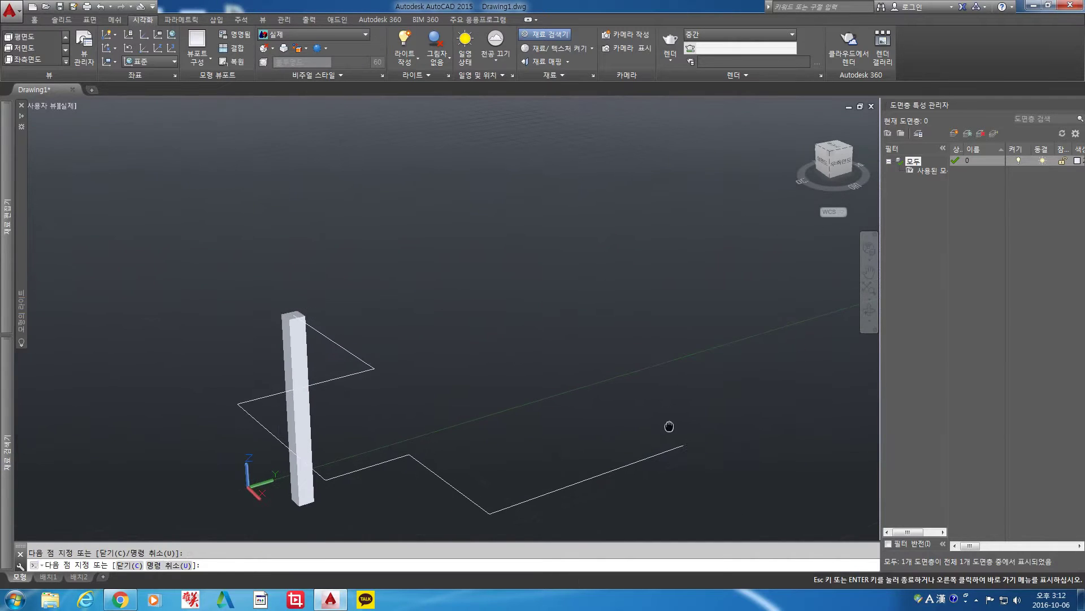
left_click(780, 391)
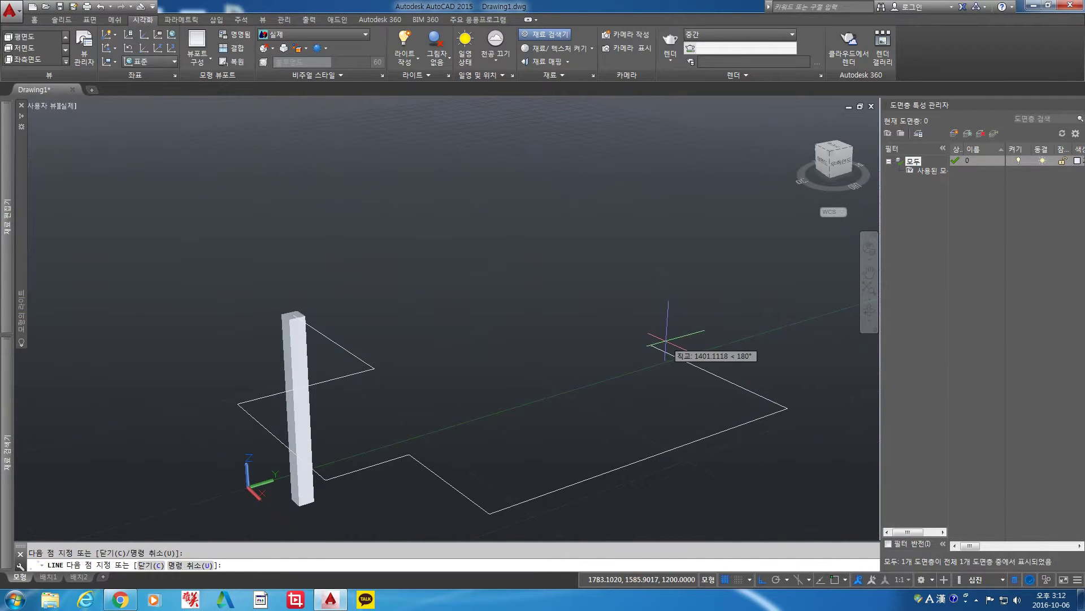
left_click(715, 373)
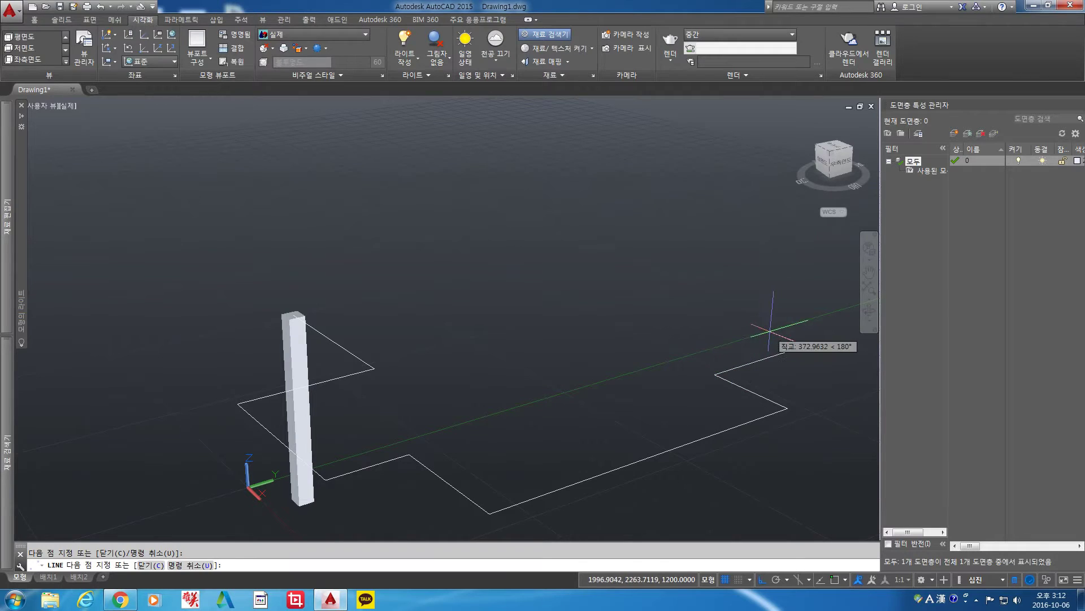
left_click(803, 342)
left_click(688, 299)
left_click(610, 319)
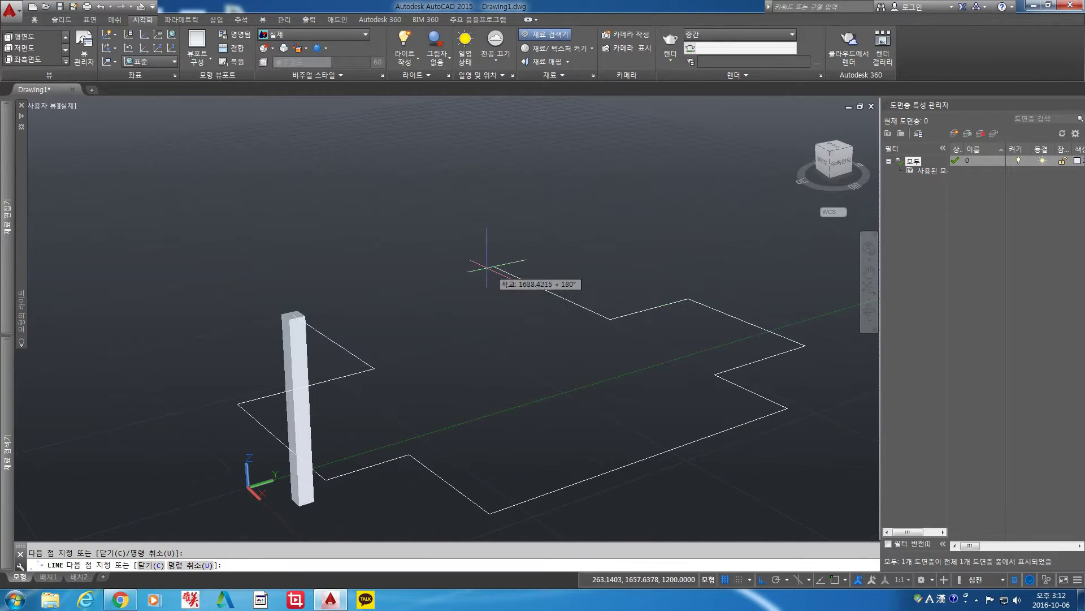
left_click(494, 266)
left_click(295, 311)
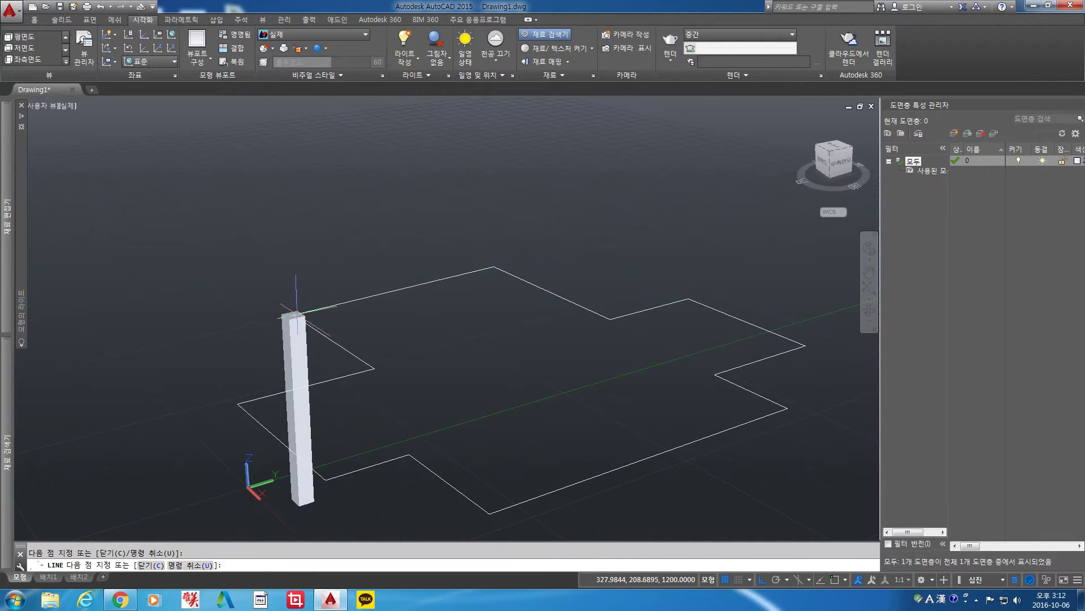
Trace a closed spline through the outline corners with object snap, from the column top and back.
key("Return")
type("spline")
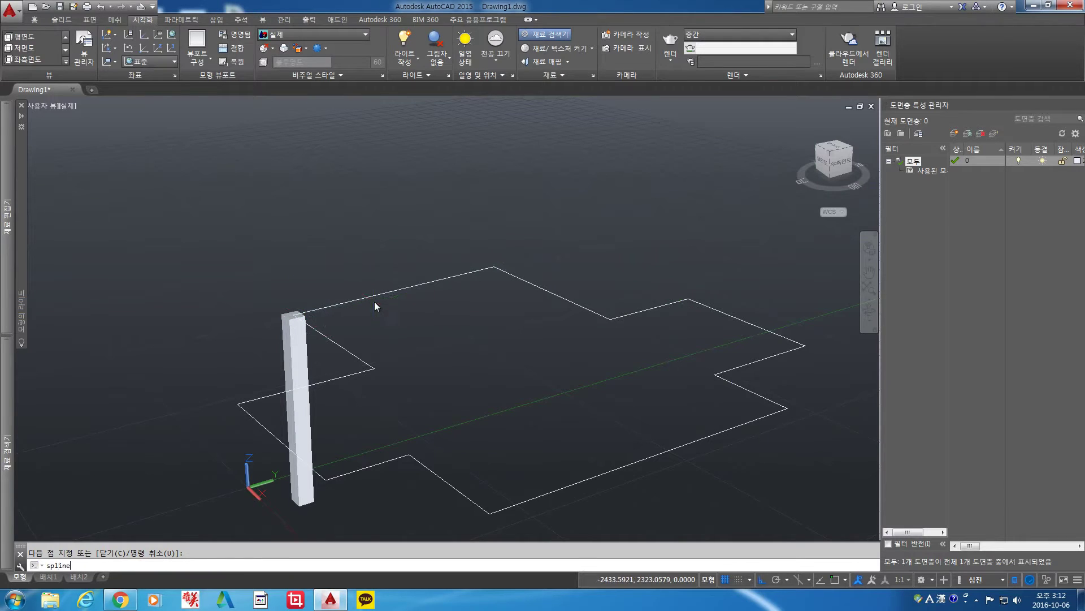
key("Return")
left_click(294, 315)
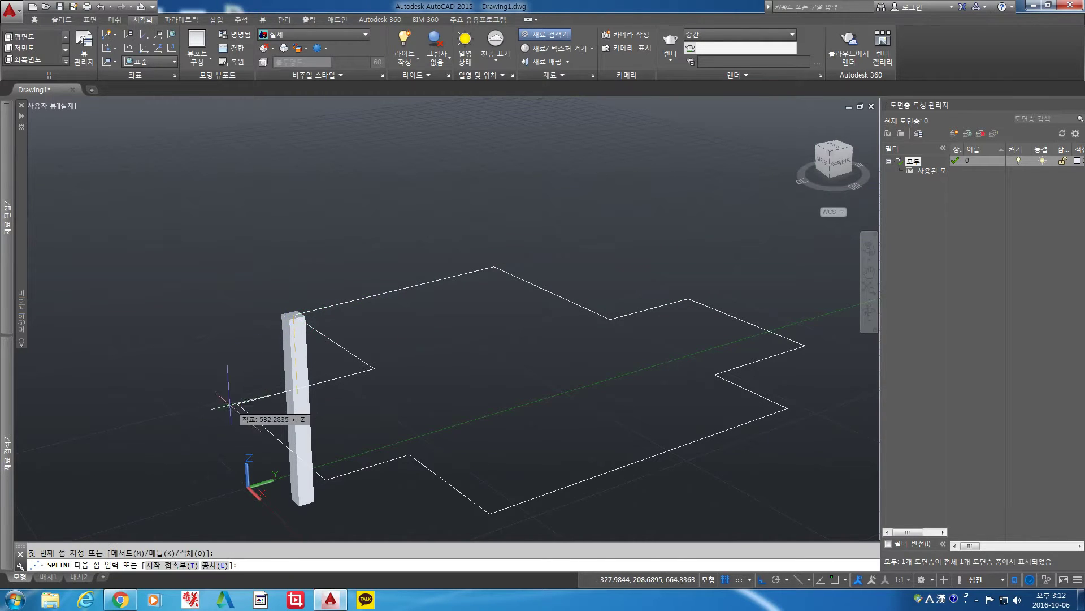
key("F3")
left_click(238, 405)
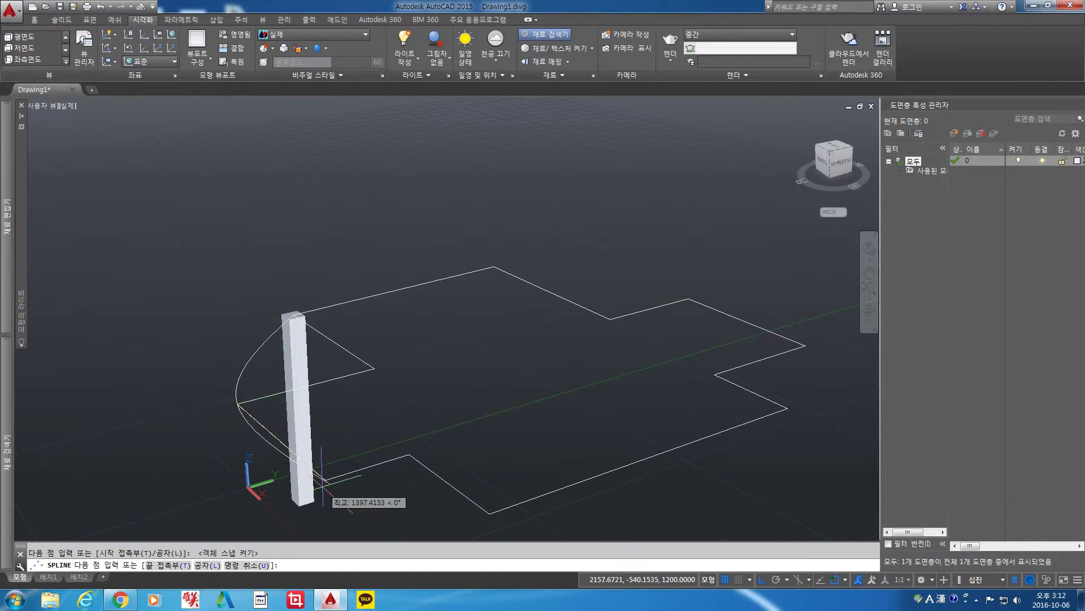
left_click(489, 513)
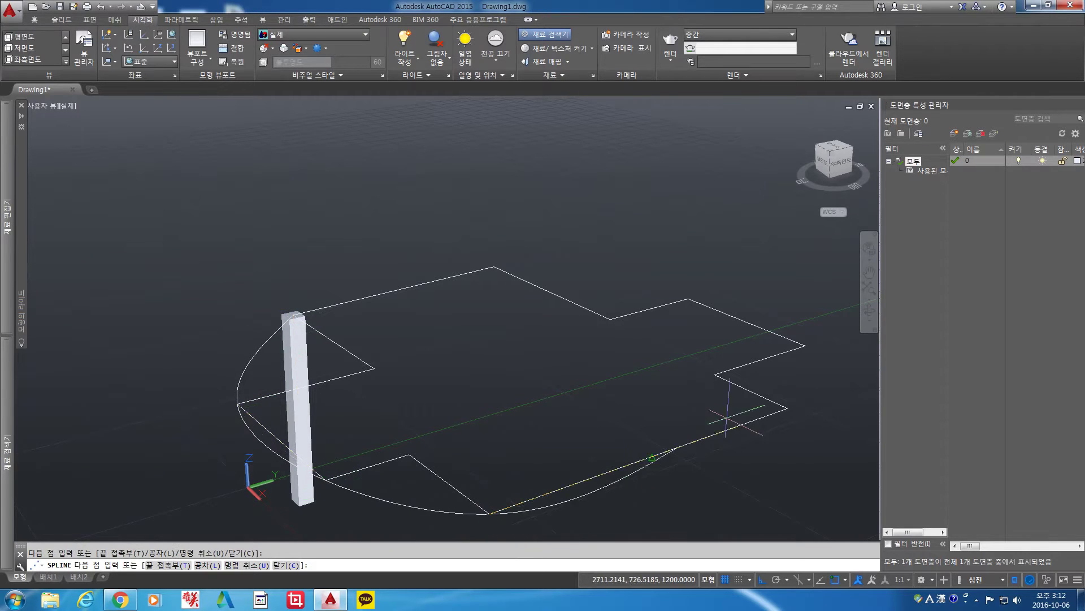
left_click(788, 407)
left_click(806, 346)
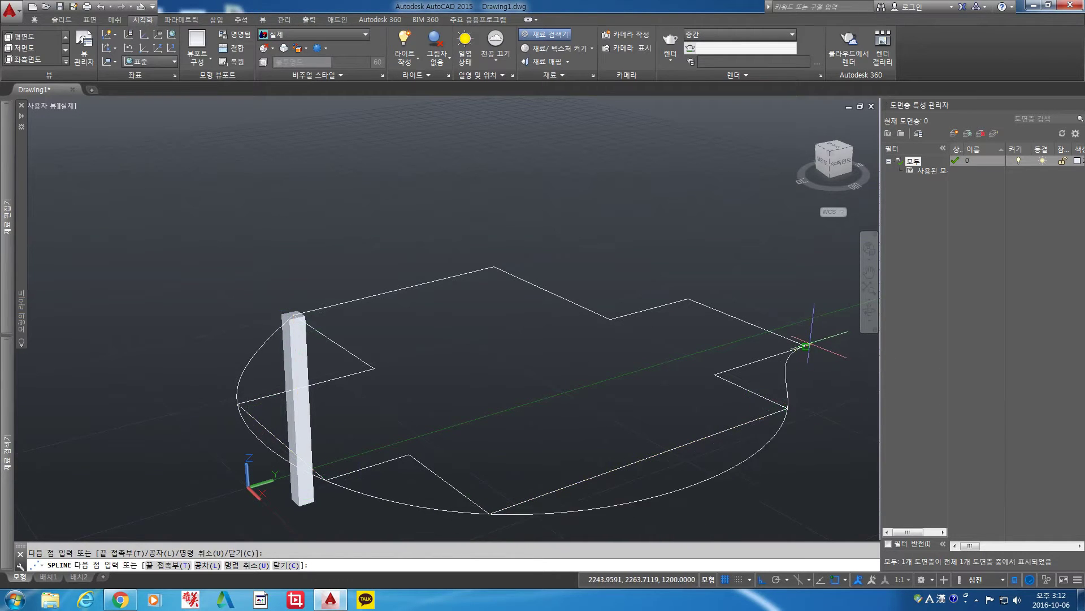
left_click(688, 298)
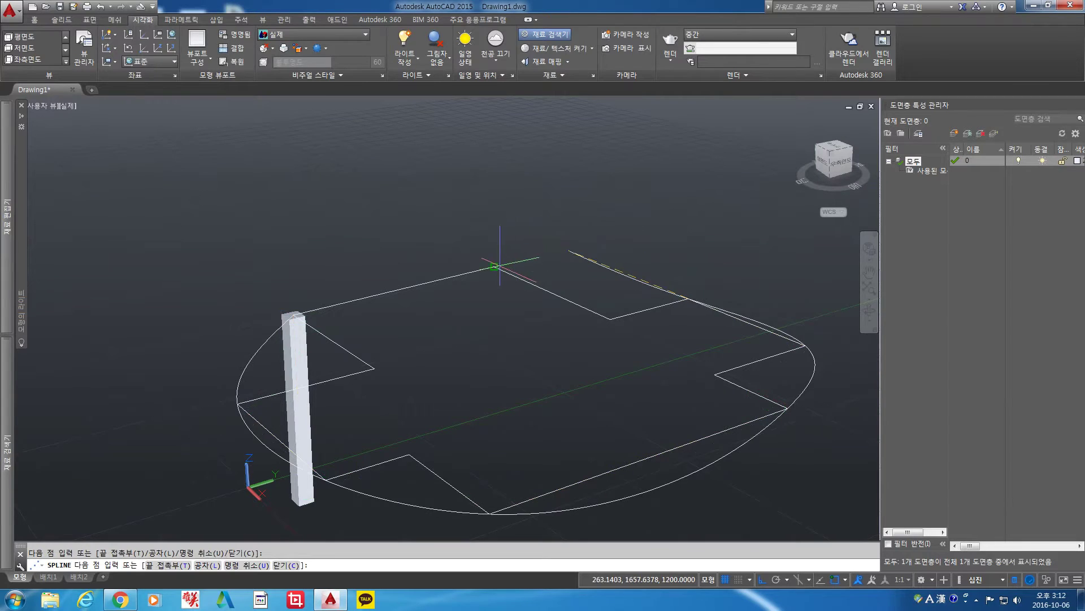
left_click(494, 267)
left_click(294, 314)
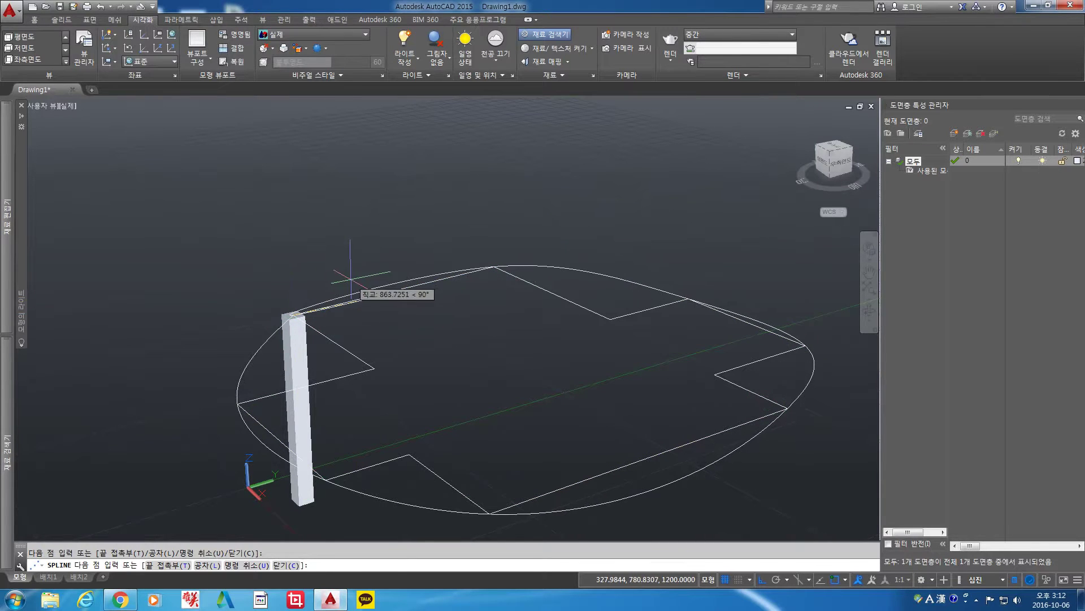
key("Return")
Extrude the spline 30 units into a tabletop slab.
left_click(615, 278)
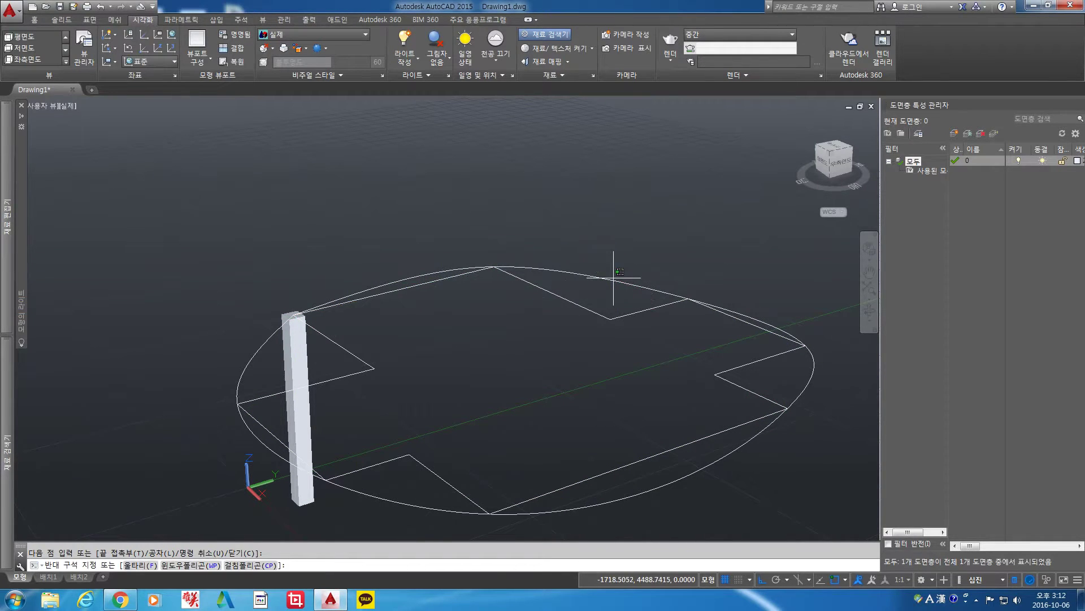
left_click(613, 278)
type("extrud")
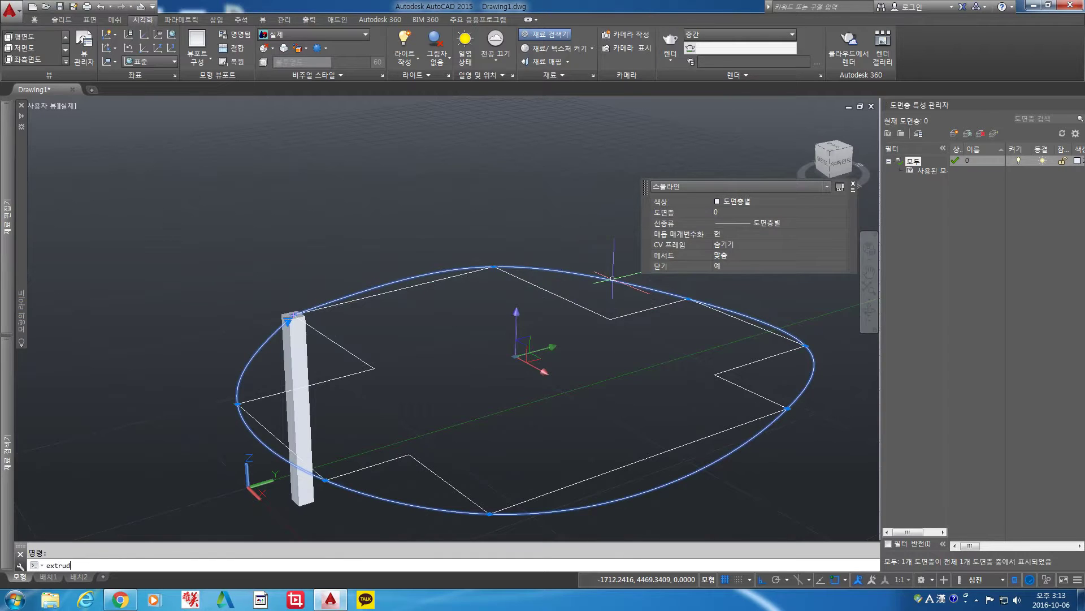
key("Return")
type("30")
key("Return")
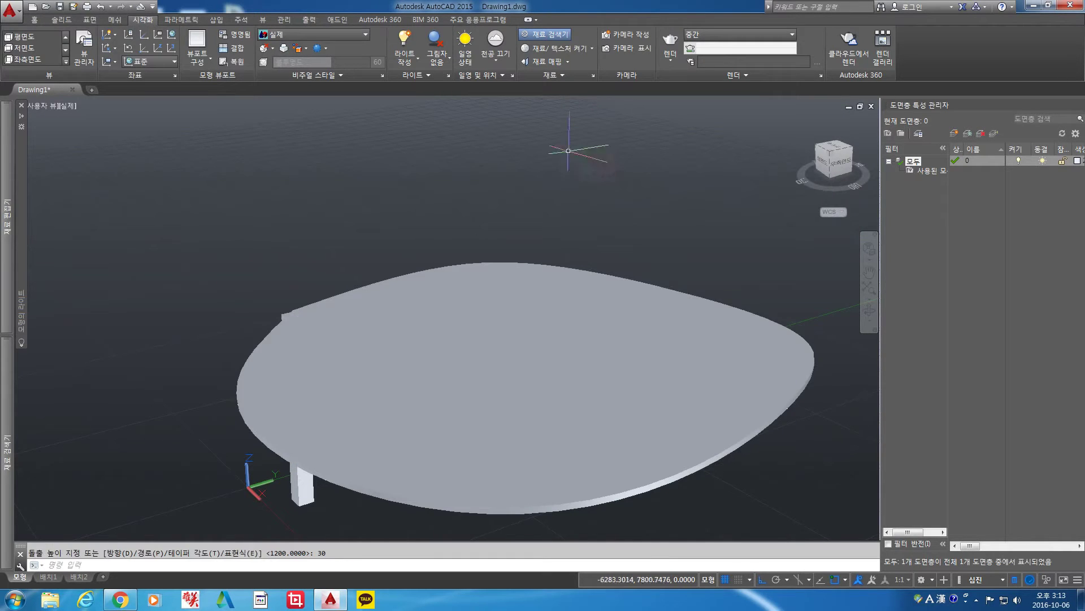
Orbit low and fillet the tabletop's outer edge with FILLETEDGE at radius 1000.
left_click(870, 309)
mouse_move(505, 368)
left_mouse_down()
mouse_move(649, 388)
mouse_move(600, 281)
mouse_move(589, 288)
left_mouse_up()
type("fileet")
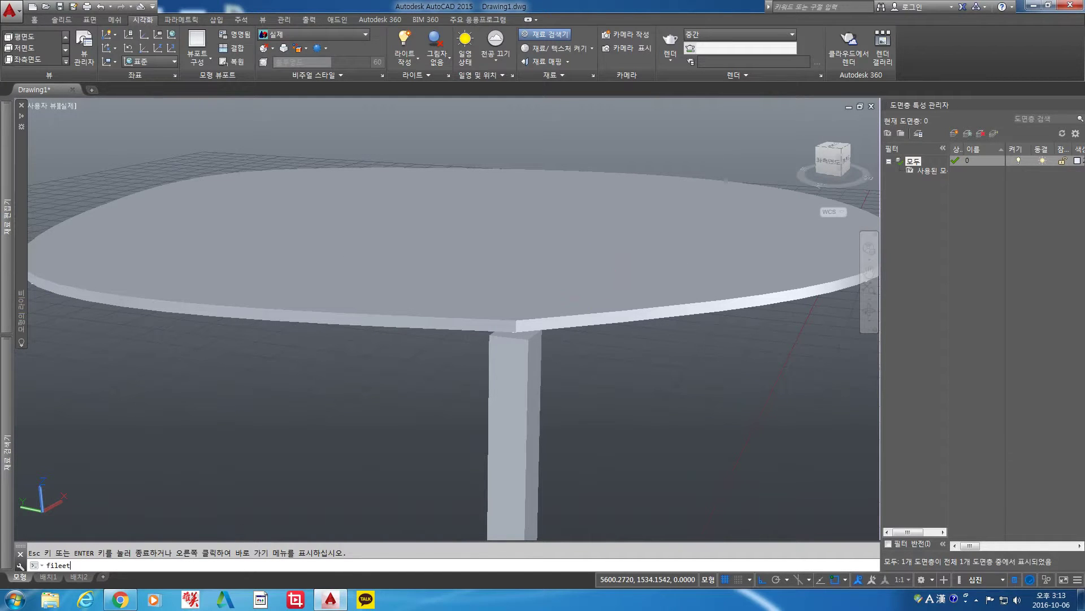
key("Return")
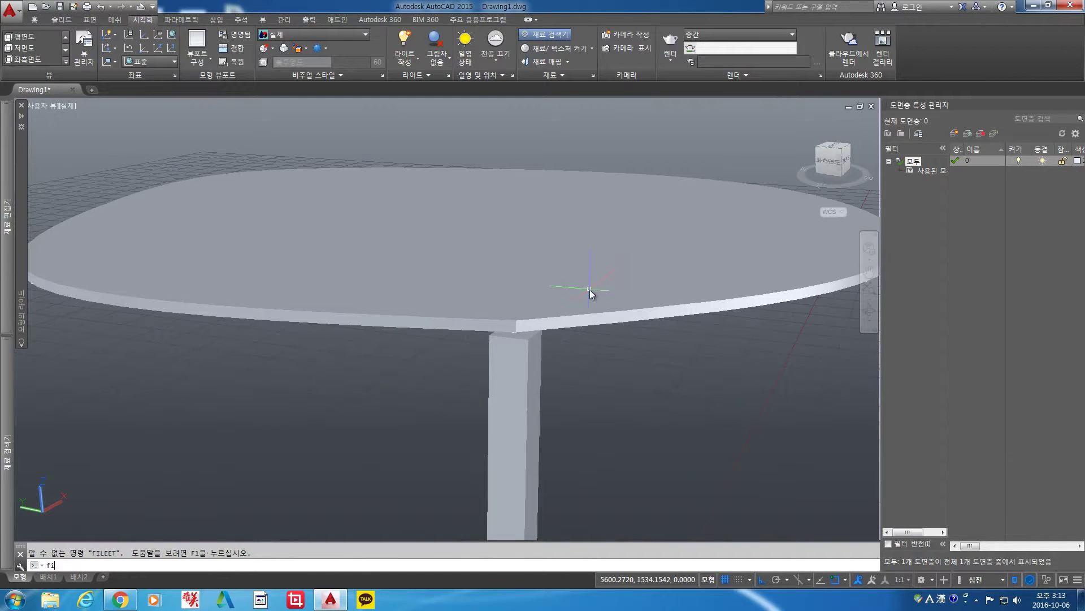
type("ge")
key("Return")
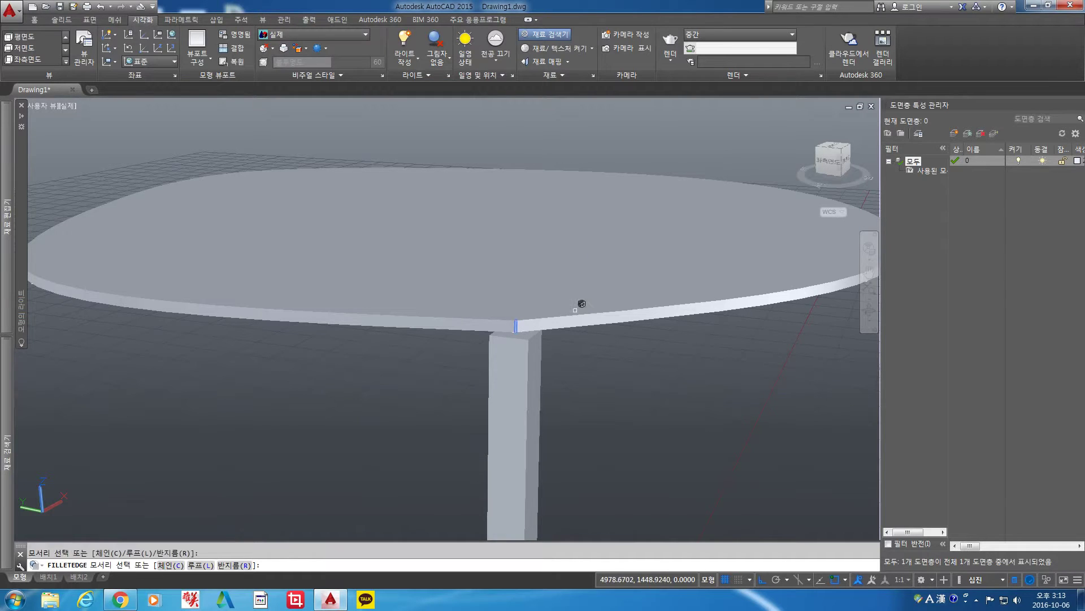
key("Return")
type("1000")
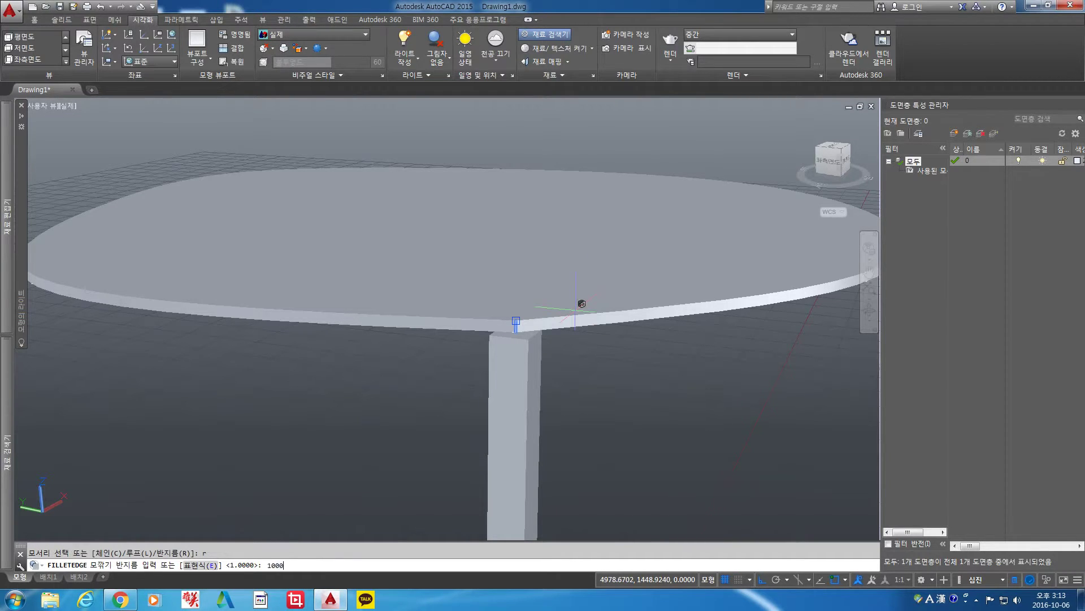
key("Return")
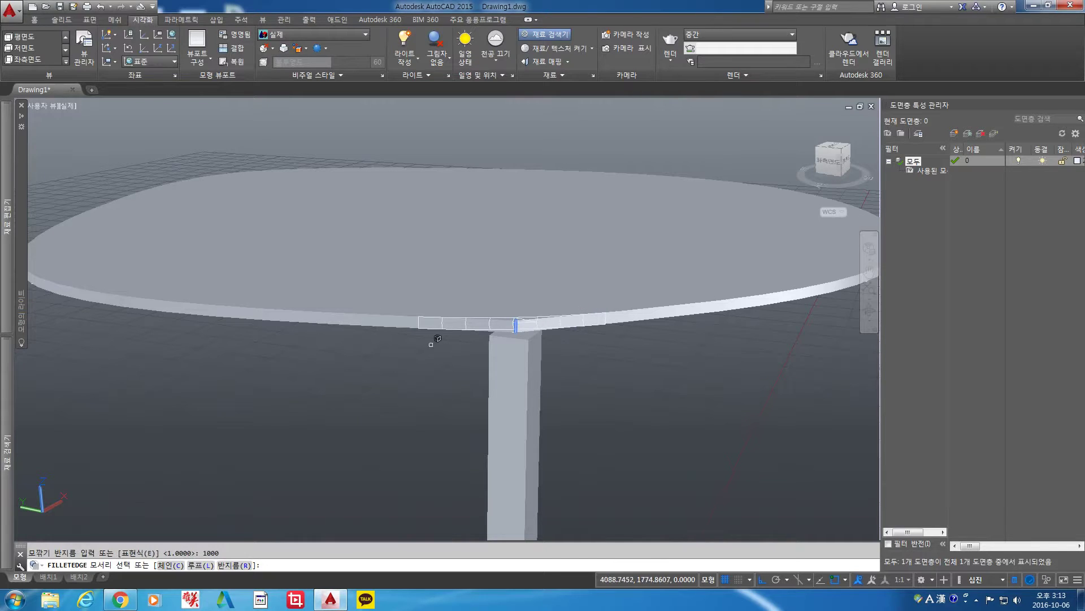
left_click(768, 205)
key("Return")
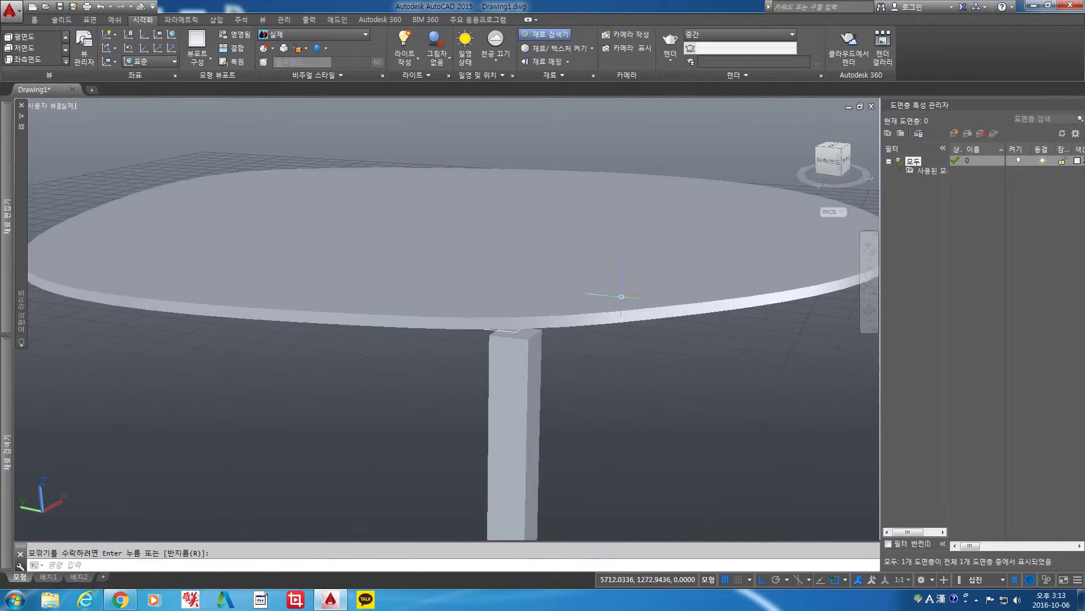
scroll(543, 227, "up", 3)
scroll(574, 308, "down", 5)
scroll(567, 322, "up", 2)
key("Return")
type("filletedge")
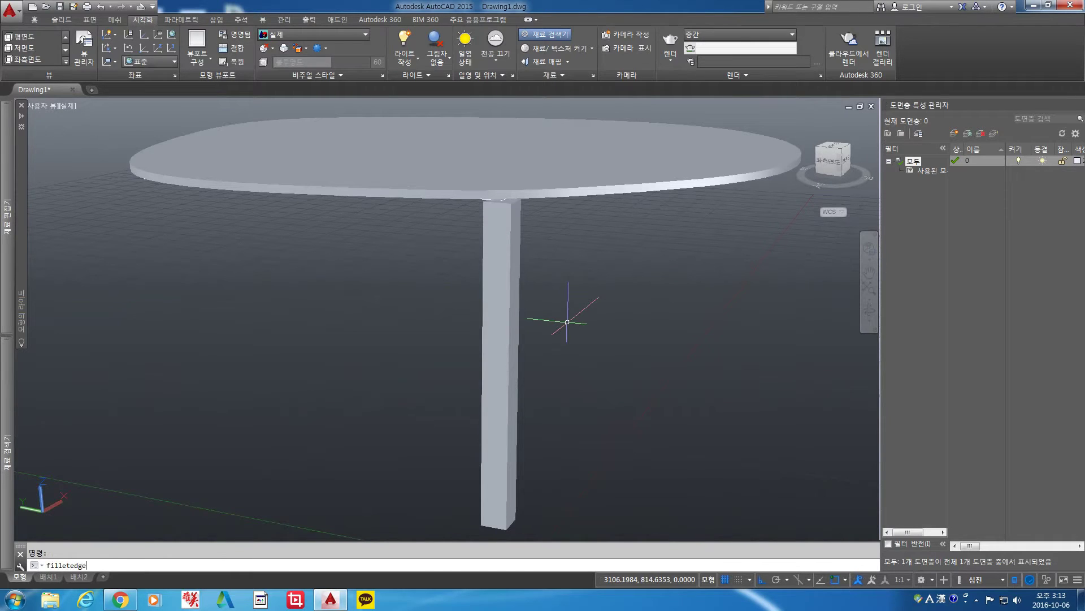
Fillet the leg's vertical edges with a 25 radius, orbiting to reach each edge.
key("Return")
type("r")
key("Return")
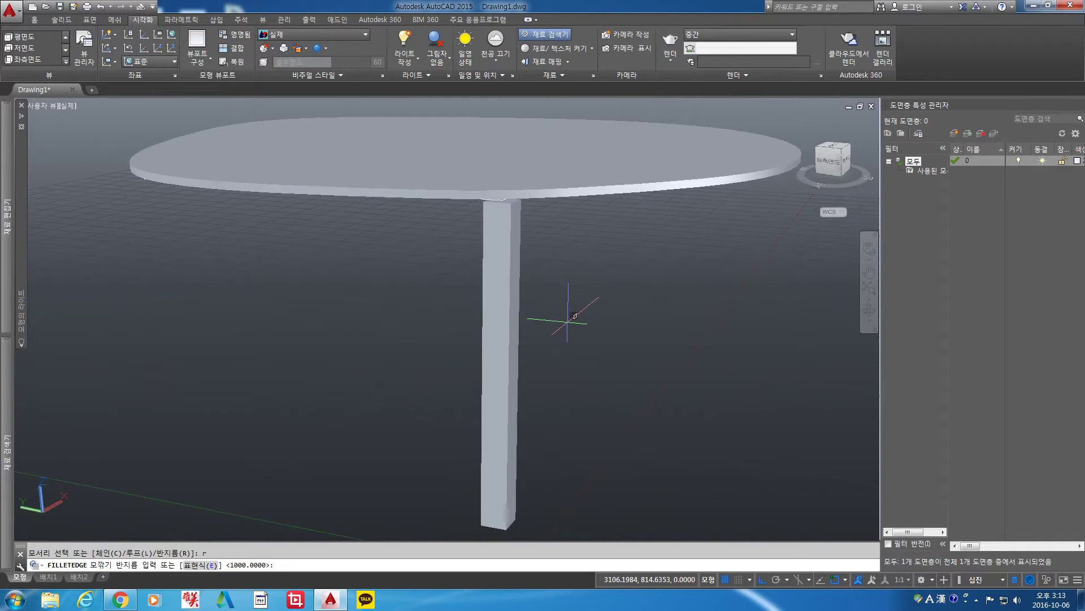
type("5")
key("Return")
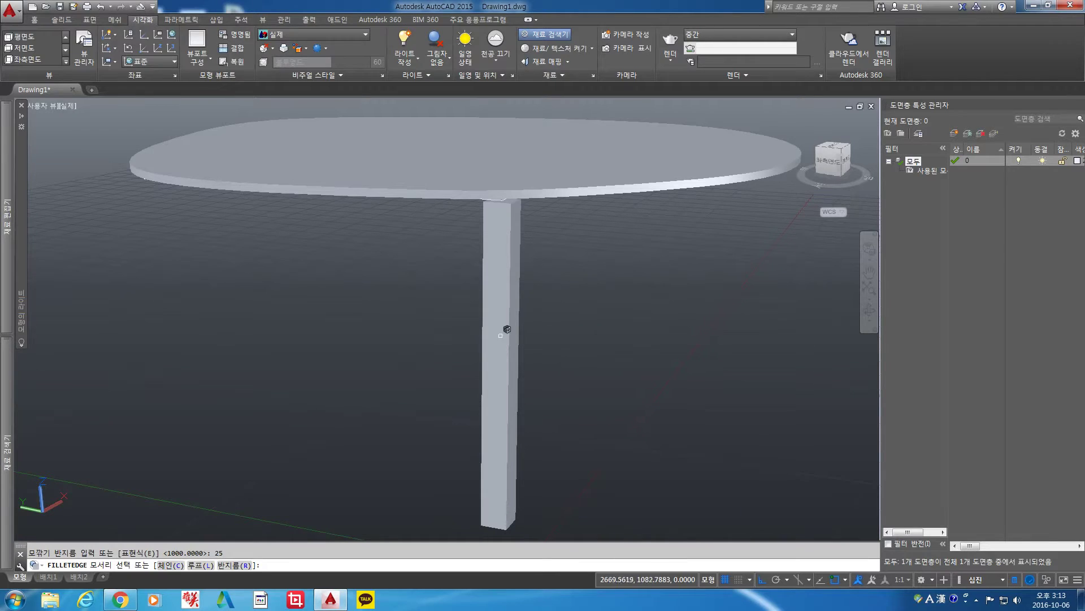
left_click(509, 335)
left_click(481, 339)
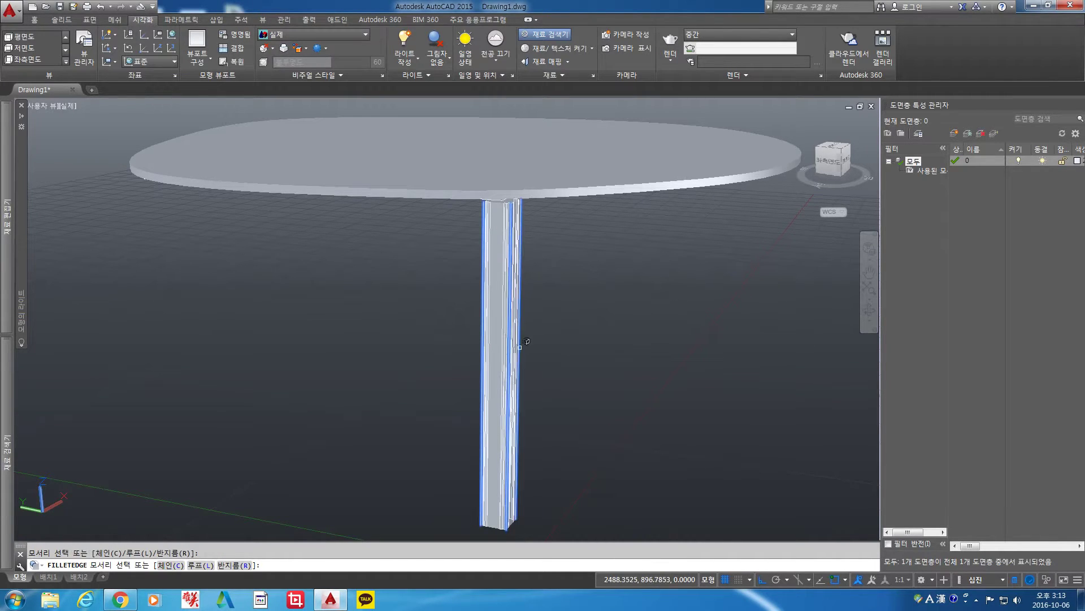
mouse_move(618, 339)
middle_mouse_down("shift")
mouse_move(382, 313)
mouse_move(308, 380)
mouse_move(387, 380)
mouse_move(411, 332)
middle_mouse_up("shift")
left_click(382, 331)
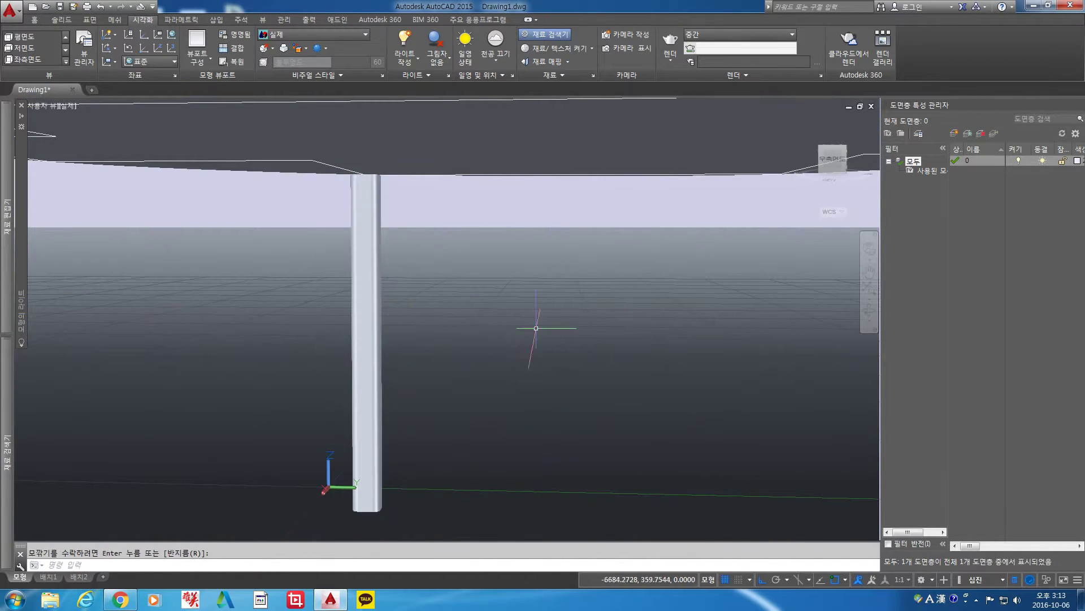
mouse_move(396, 282)
middle_mouse_down("shift")
mouse_move(775, 320)
mouse_move(647, 315)
mouse_move(504, 291)
middle_mouse_up("shift")
Copy the table leg three times, placing the copies progressively to the left.
left_click(542, 293)
type("copy")
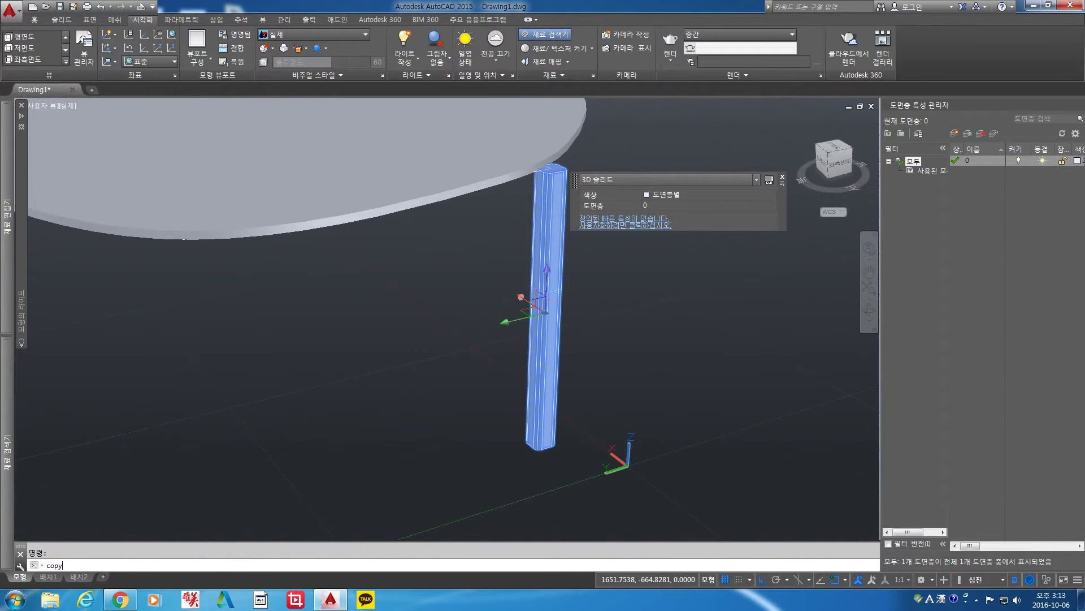
key("Return")
left_click(544, 308)
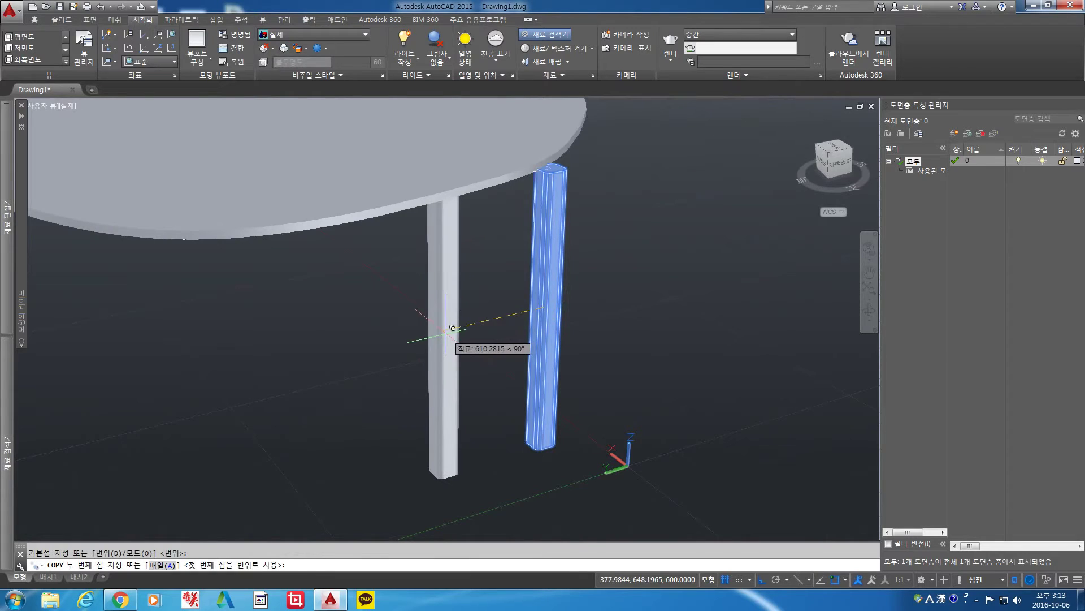
left_click(436, 342)
left_click(316, 348)
left_click(218, 352)
key("Return")
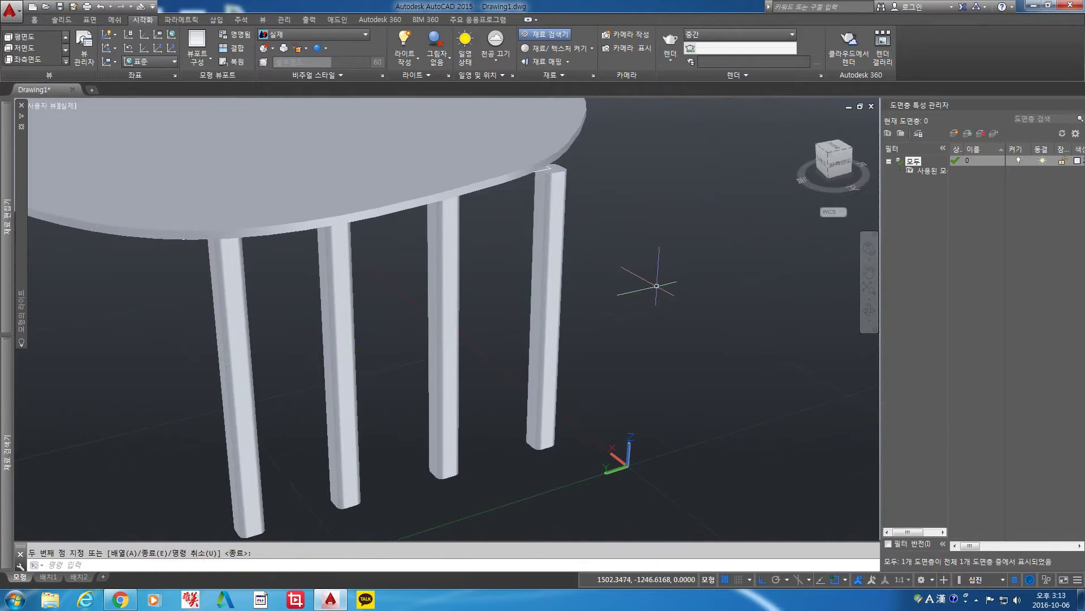
Orbit to an eye-level view and move the front leg by its top point.
left_click(874, 311)
mouse_move(390, 315)
left_mouse_down()
mouse_move(509, 271)
mouse_move(451, 300)
mouse_move(565, 240)
mouse_move(591, 281)
left_mouse_up()
key("Escape")
left_click(592, 281)
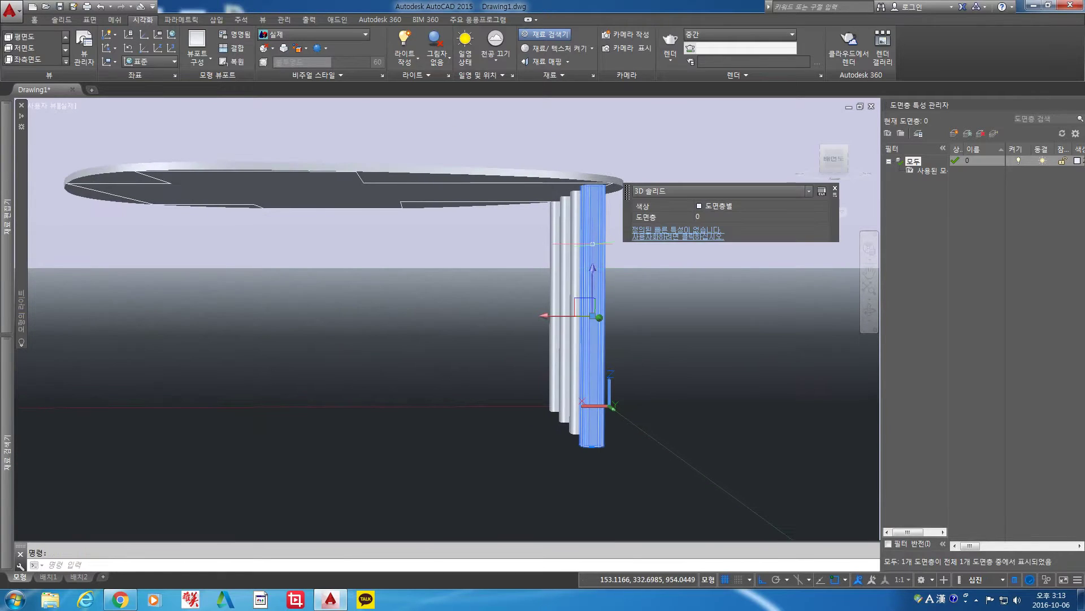
type("move")
key("Return")
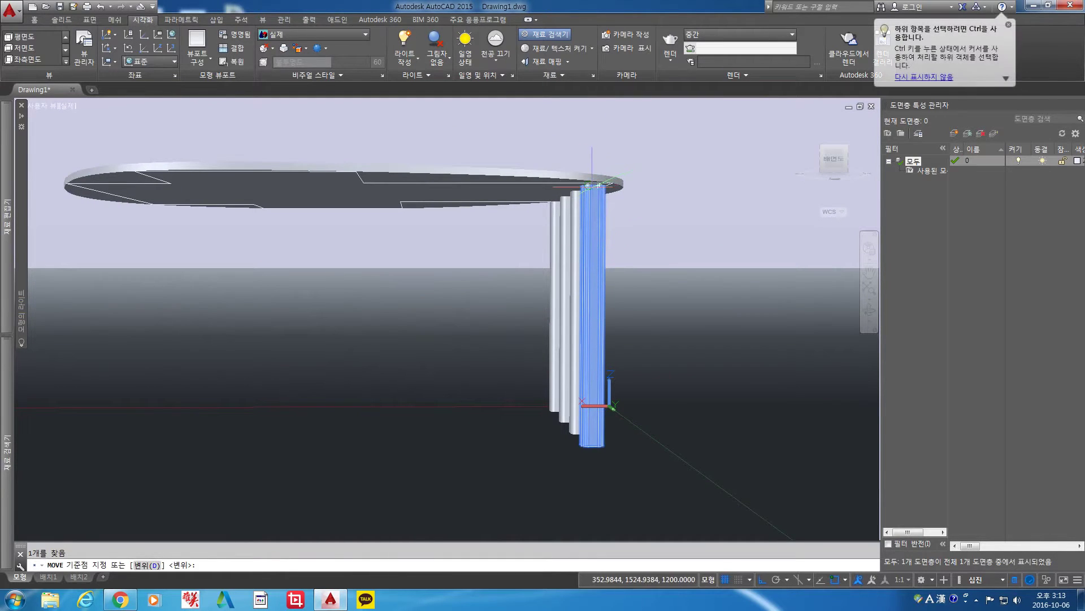
left_click(597, 185)
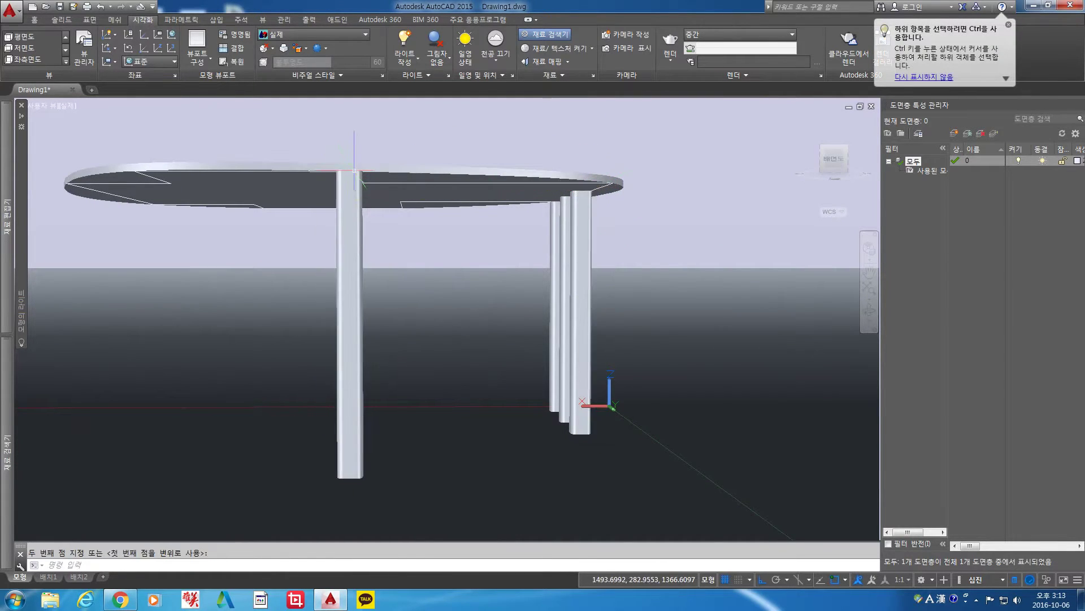
key("Escape")
left_click(589, 265)
type("move")
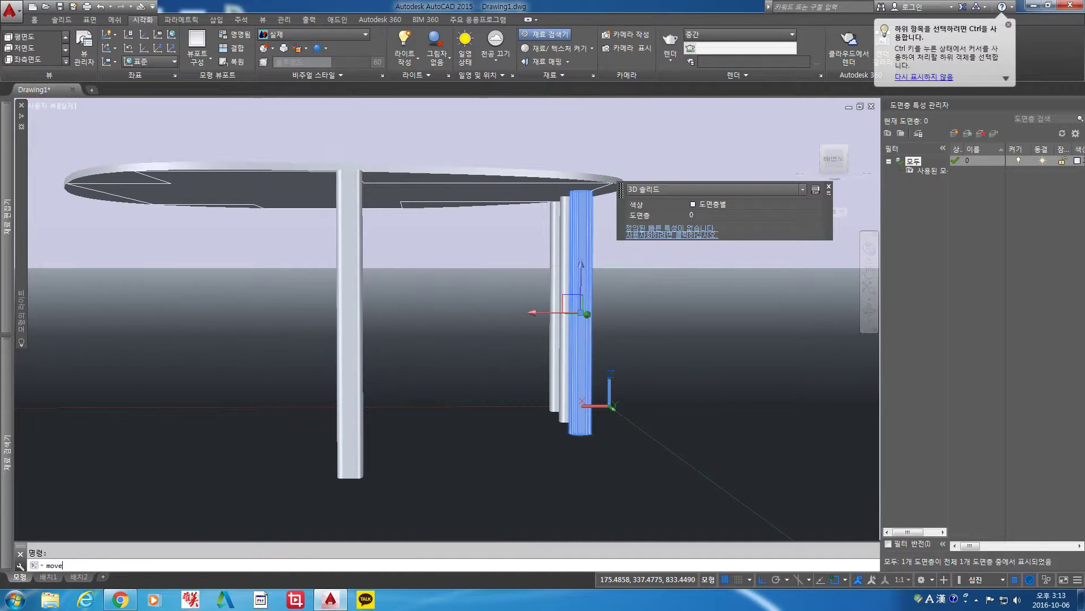
Move the next leg from its top to the tabletop's left edge, orbiting to check.
key("Return")
left_click(585, 194)
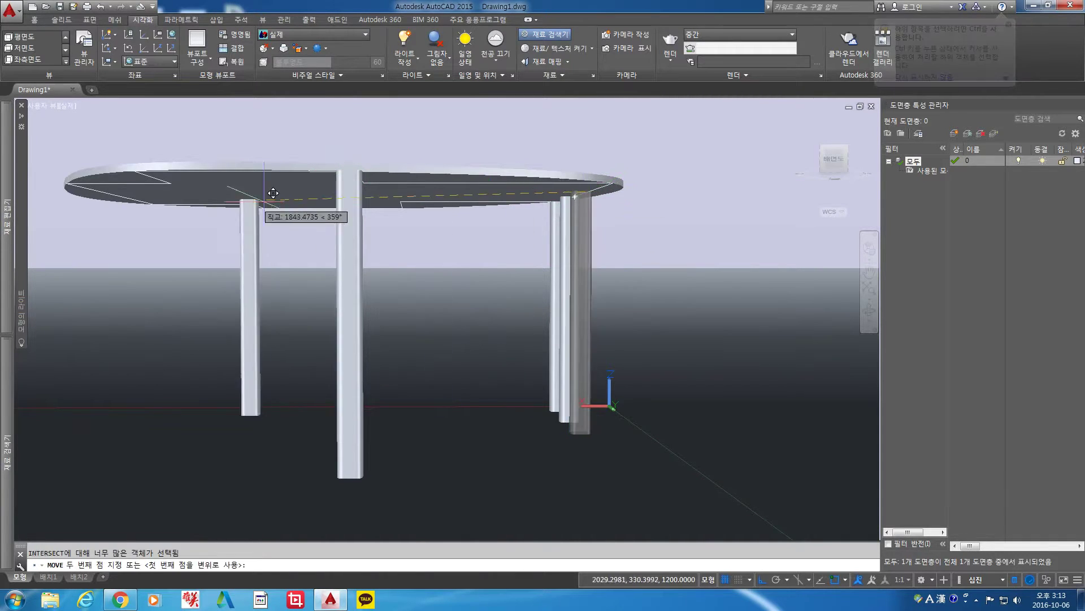
middle_click_drag(283, 187, 489, 189, "shift")
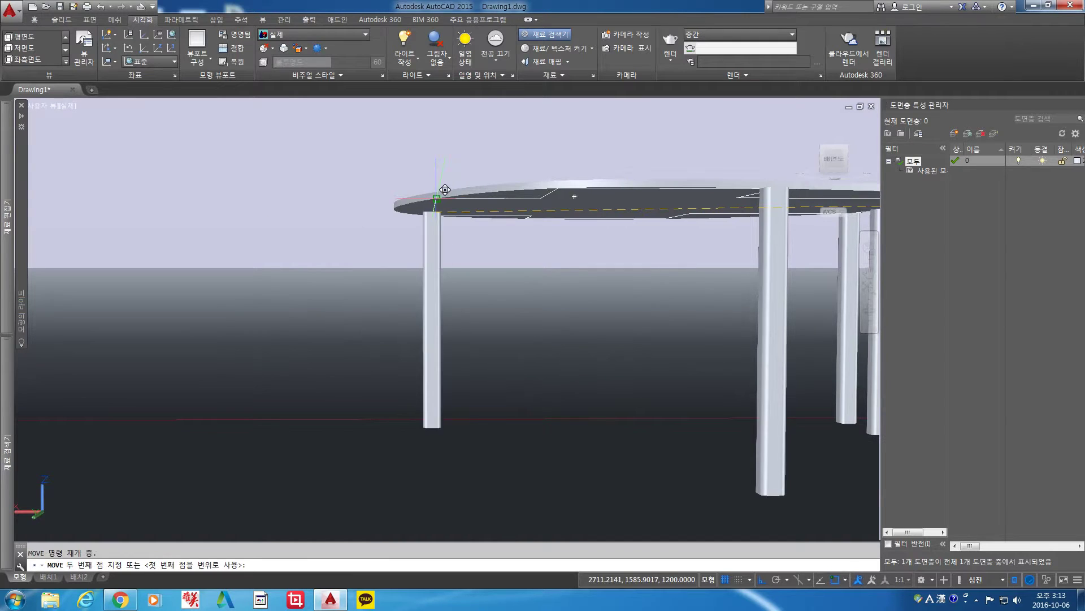
left_click(429, 203)
middle_click_drag(429, 204, 653, 285, "shift")
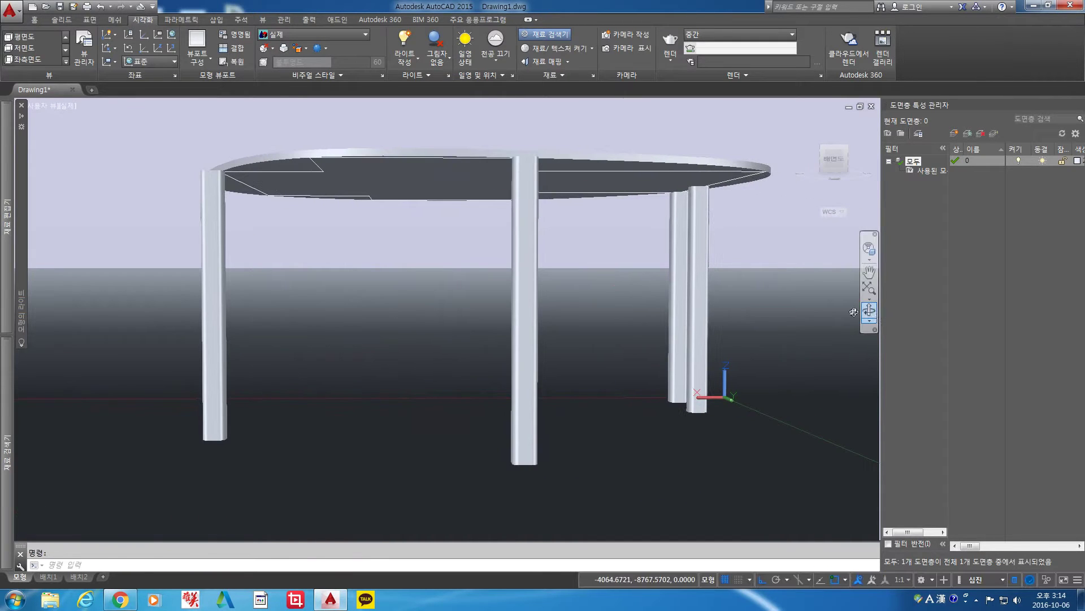
mouse_move(854, 311)
left_mouse_down()
mouse_move(625, 259)
mouse_move(617, 286)
left_mouse_up()
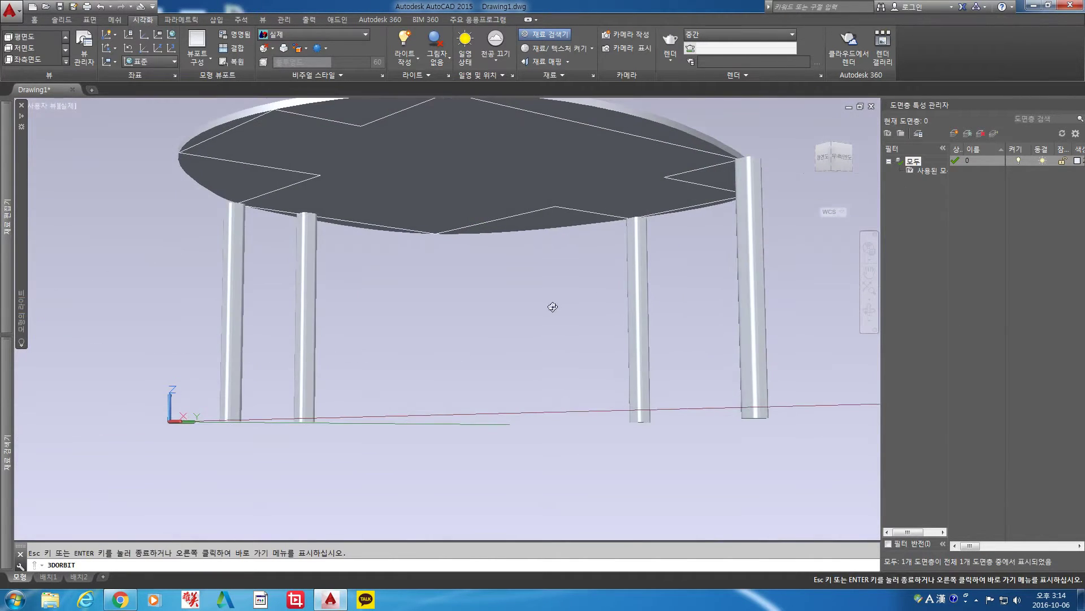
left_click_drag(552, 306, 495, 306)
key("Escape")
Move the left leg from its top to near the front of the tabletop.
left_click(324, 289)
type("move")
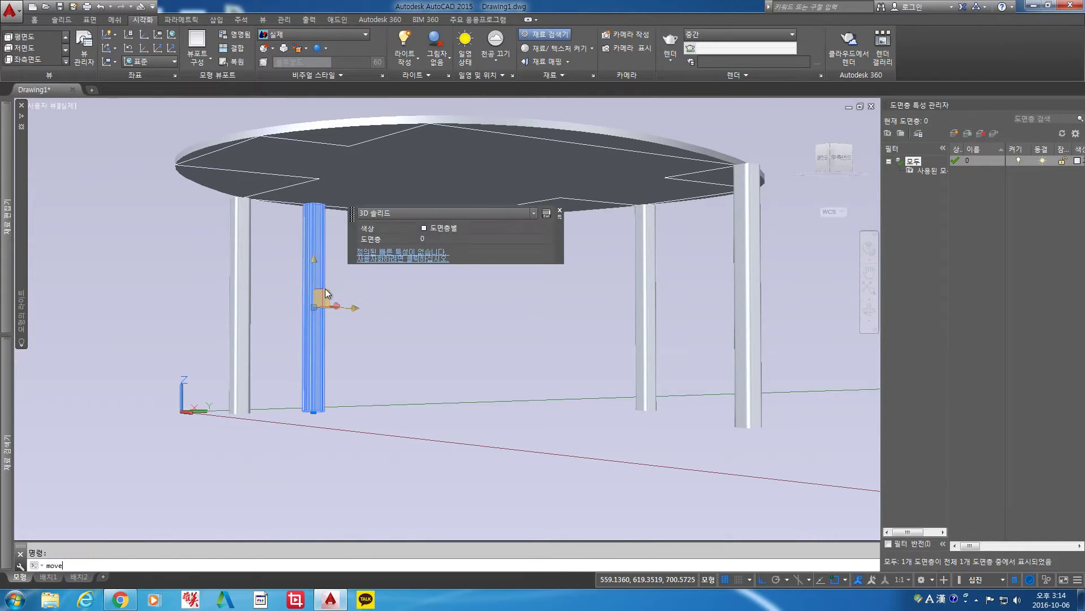
key("Return")
left_click(315, 203)
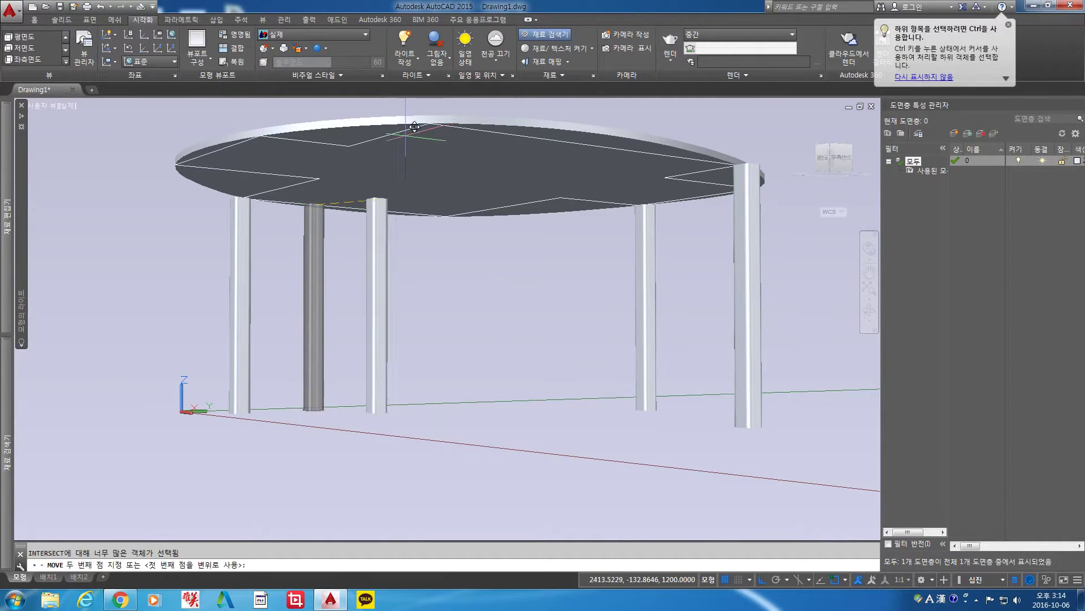
left_click(428, 116)
key("Escape")
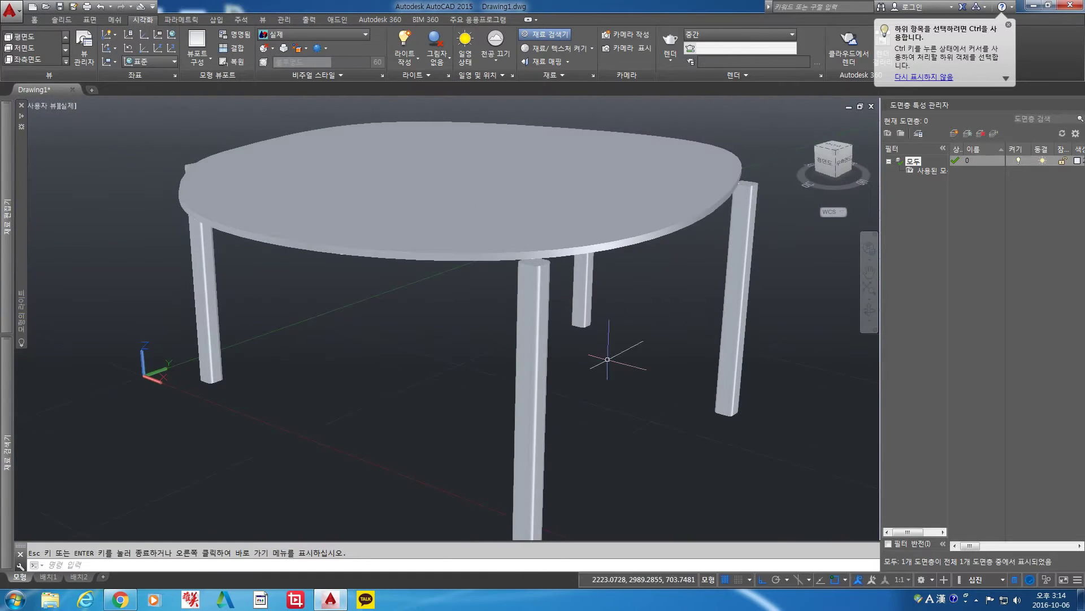
left_click(534, 379)
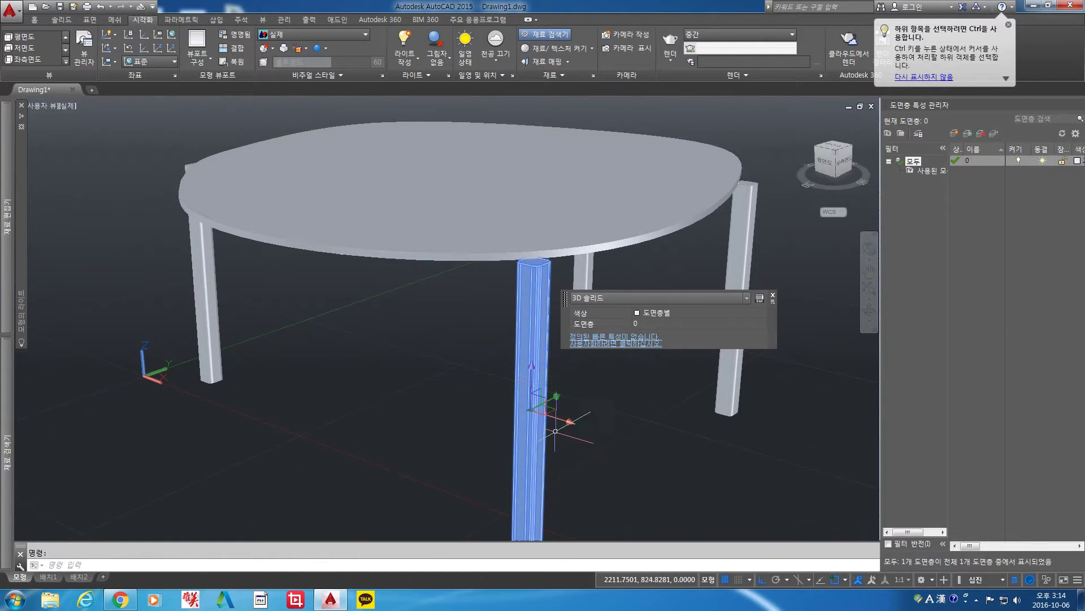
Shift the front leg twice by 50 units along X with the gizmo.
left_click(568, 422)
key("Return")
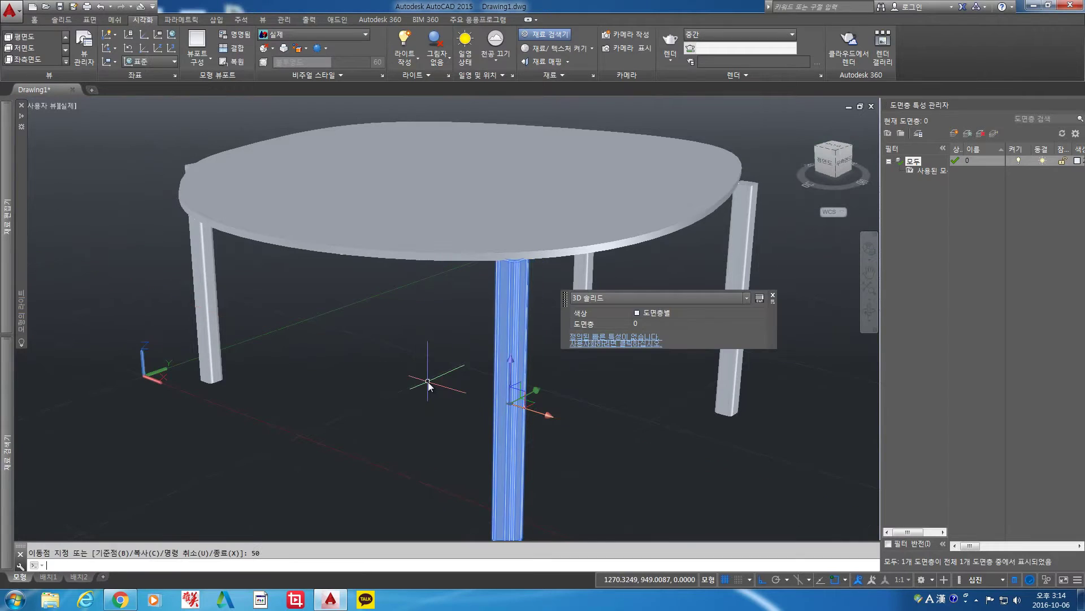
left_click(547, 416)
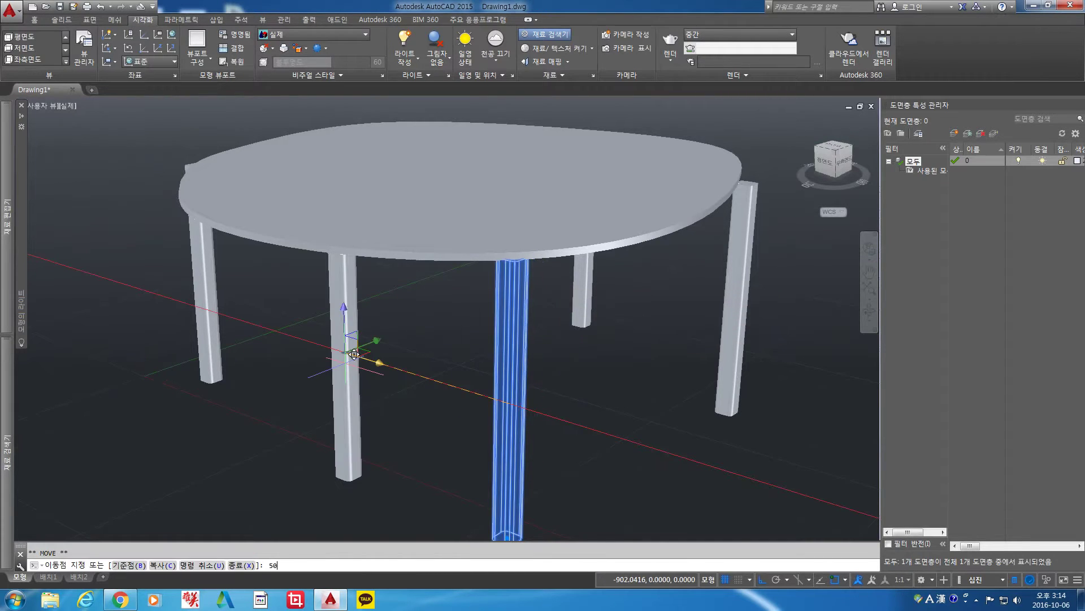
key("Return")
mouse_move(763, 390)
middle_mouse_down("shift")
mouse_move(768, 354)
mouse_move(632, 381)
mouse_move(533, 343)
middle_mouse_up("shift")
scroll(648, 359, "up", 3)
key("Escape")
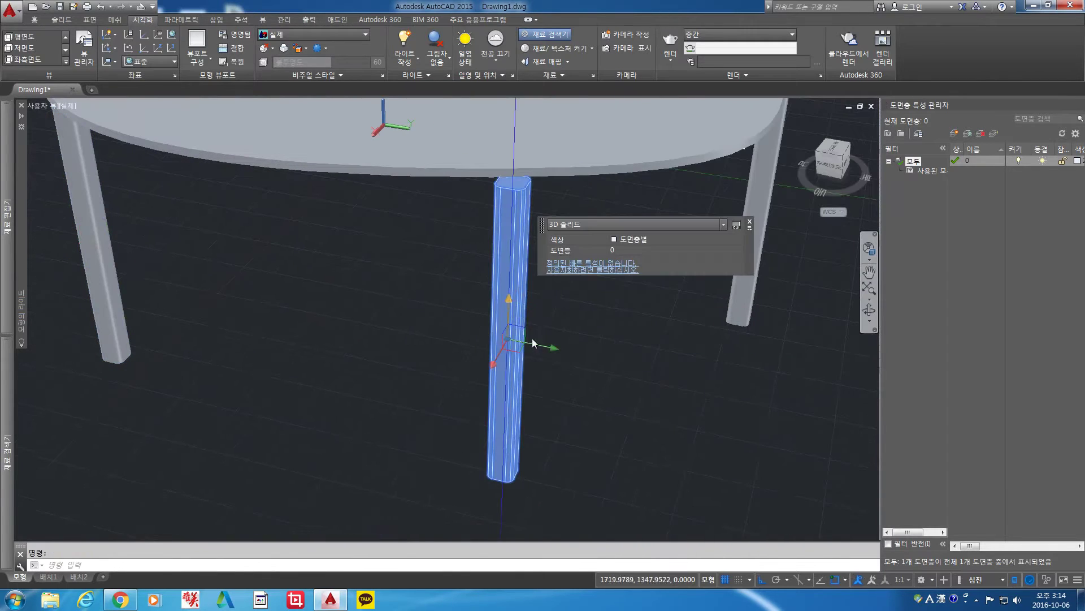
Move a leg 100 units along an axis, then cancel a second attempted move.
left_click(497, 367)
type("100")
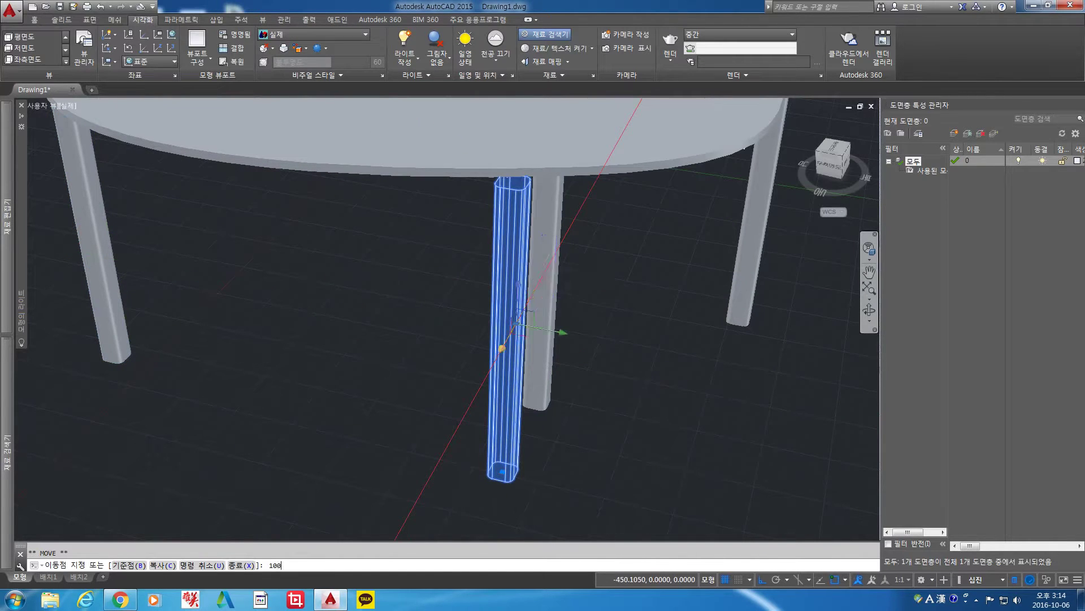
key("Return")
key("Escape")
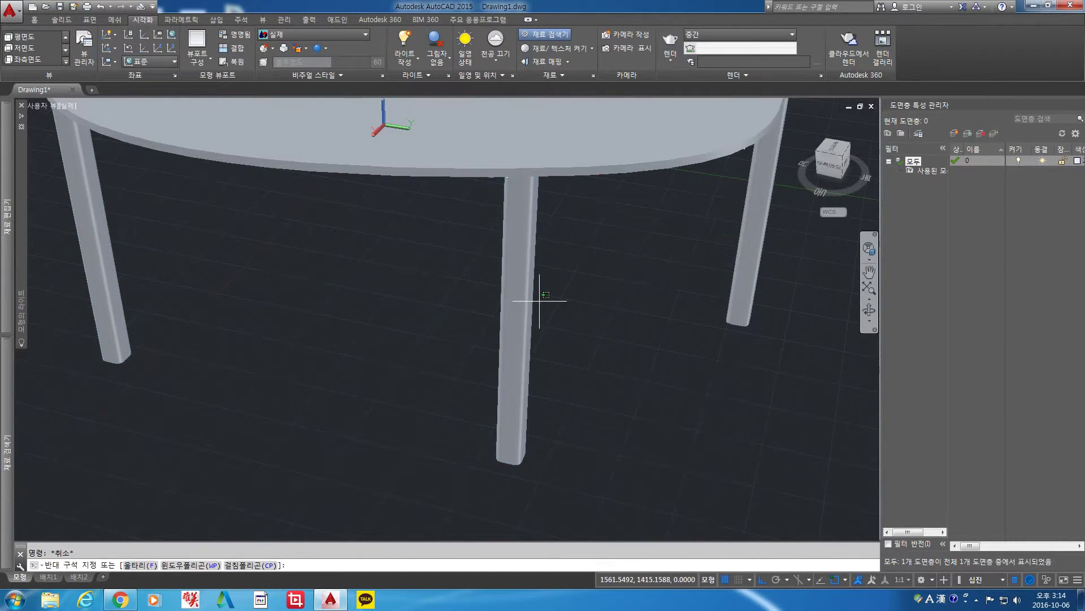
left_click(526, 302)
left_click(565, 333)
key("Escape")
type("20")
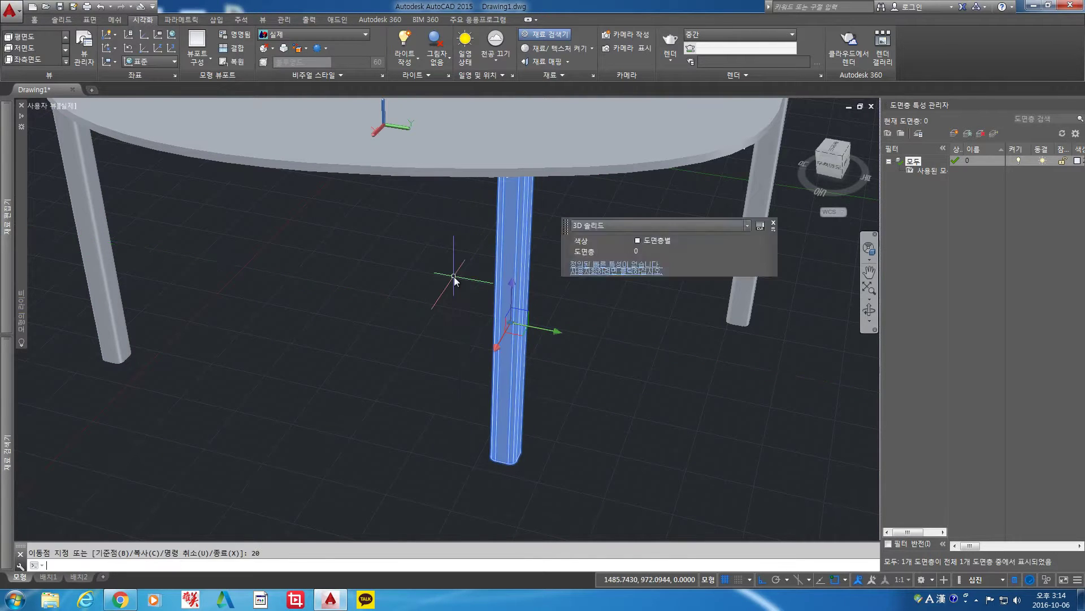
key("Escape")
left_click_drag(671, 286, 622, 328)
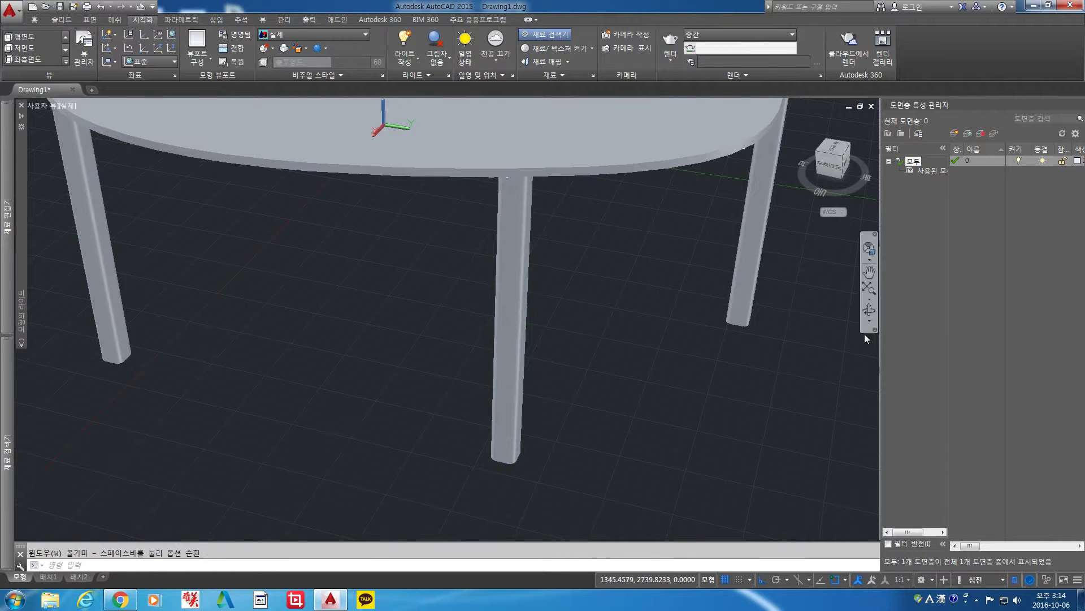
mouse_move(868, 315)
middle_mouse_down("shift")
mouse_move(632, 313)
mouse_move(528, 272)
middle_mouse_up("shift")
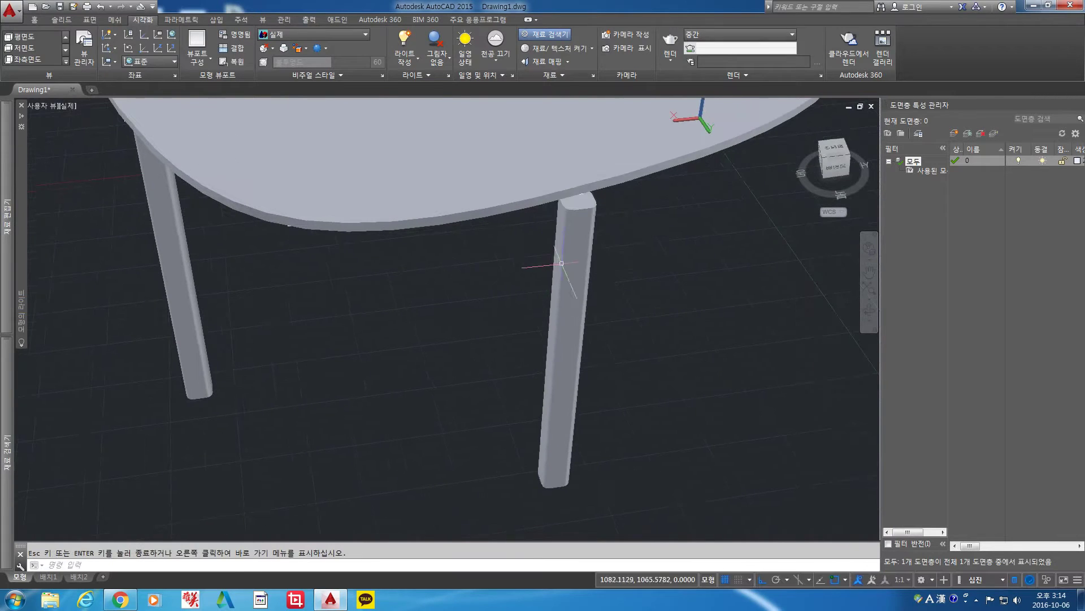
Move a table leg 100 units along the Y axis and orbit to review the table.
left_click(559, 352)
left_click(576, 382)
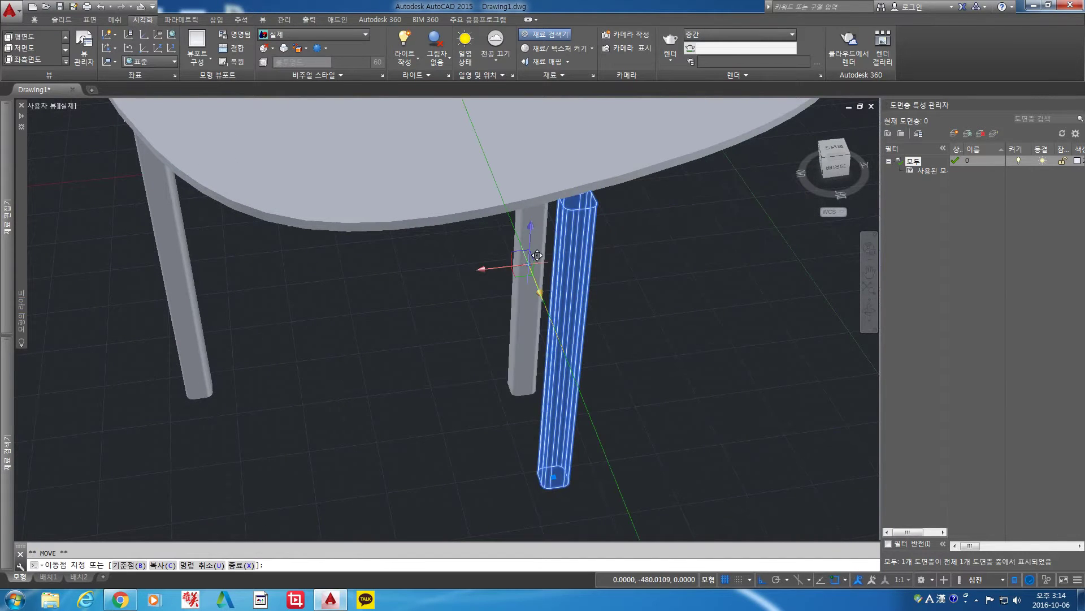
type("100")
key("Return")
key("Escape")
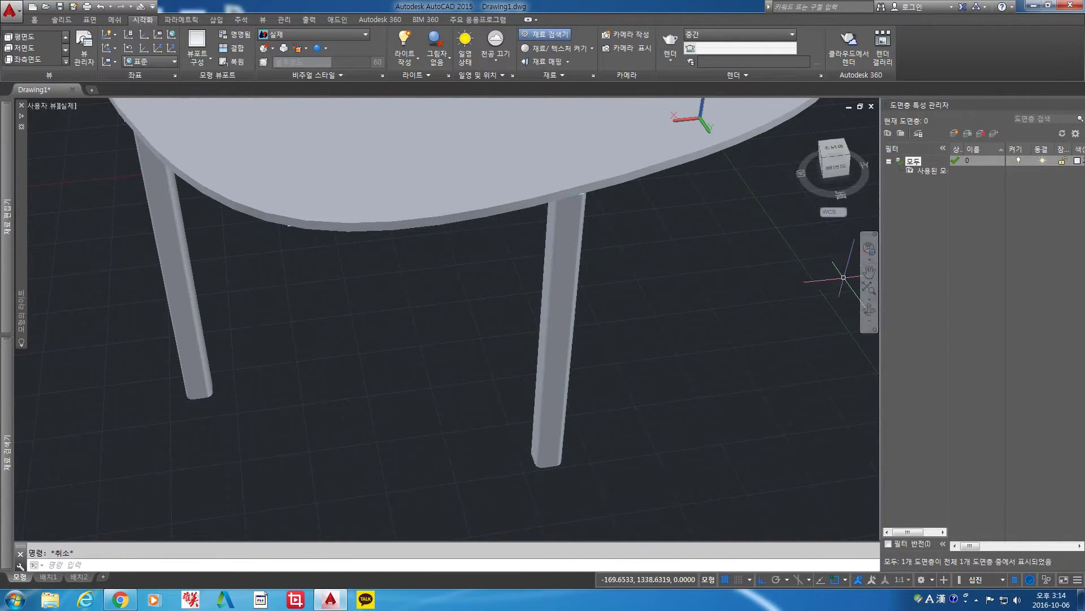
left_click(869, 310)
mouse_move(668, 262)
left_mouse_down()
mouse_move(531, 226)
mouse_move(391, 151)
mouse_move(460, 211)
mouse_move(462, 261)
left_mouse_up()
left_click(868, 309)
scroll(463, 262, "up", 3)
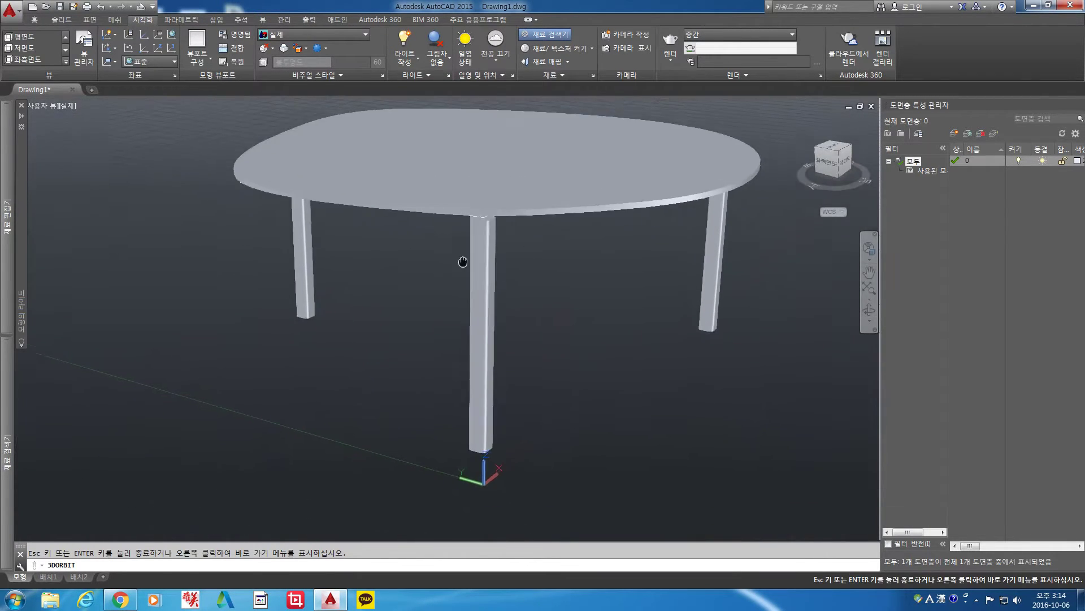
key("Escape")
Move the middle leg 50 units along the X axis.
left_click(476, 285)
left_click(500, 317)
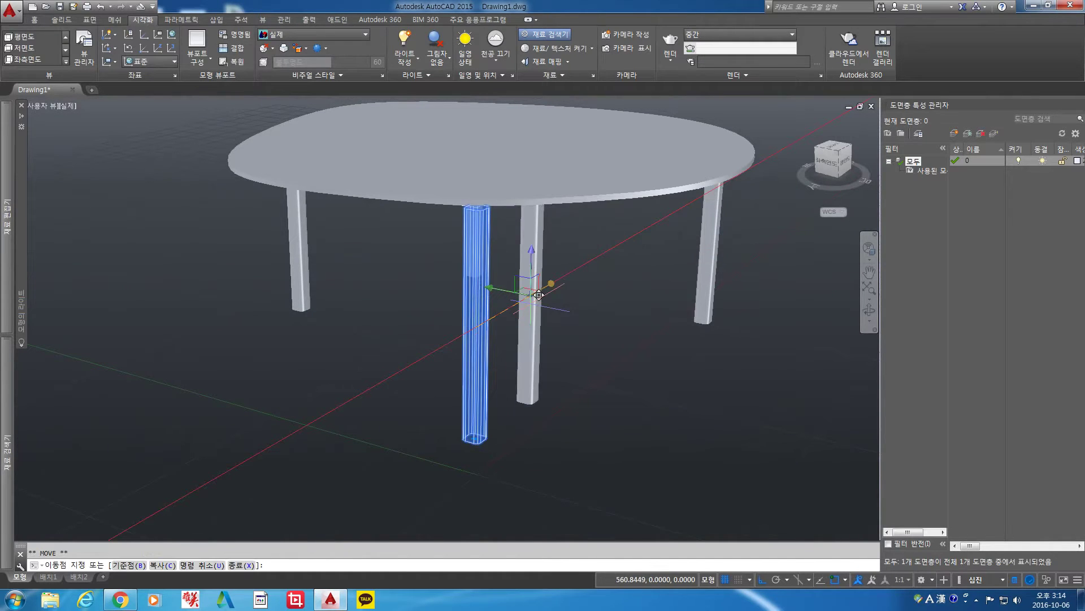
type("50")
key("Return")
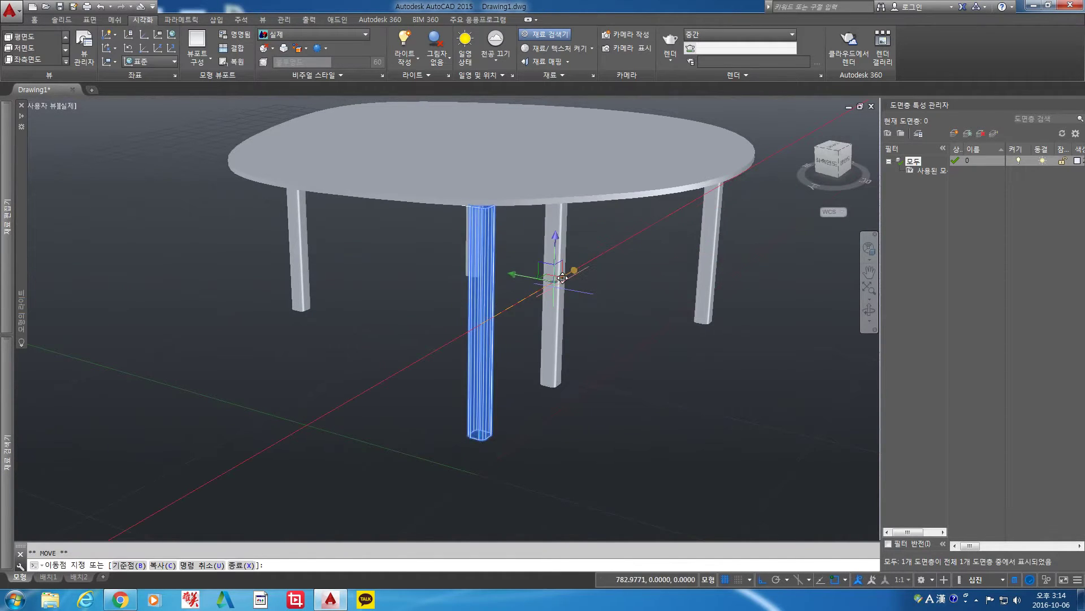
key("Escape")
scroll(559, 288, "down", 4)
Union the tabletop and all four legs into one 3D solid.
left_click(234, 146)
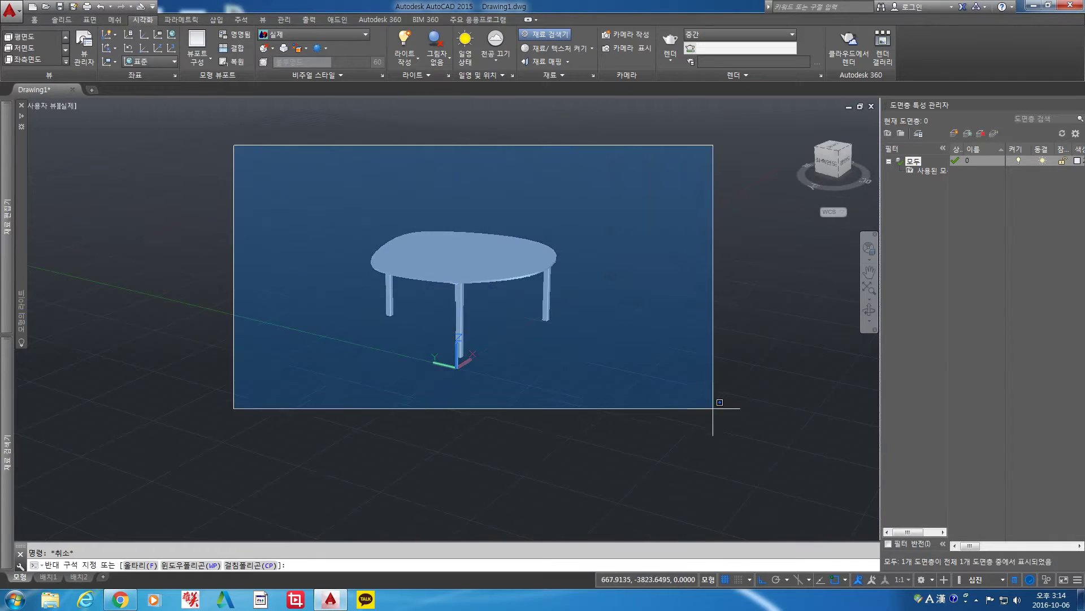
left_click(713, 411)
type("nio")
key("Return")
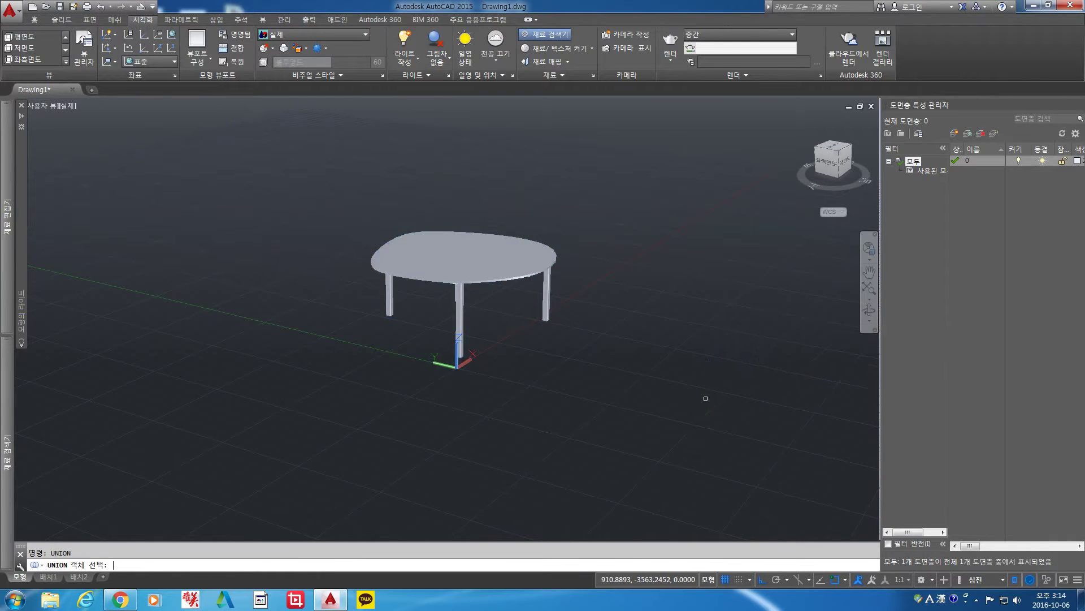
left_click(503, 255)
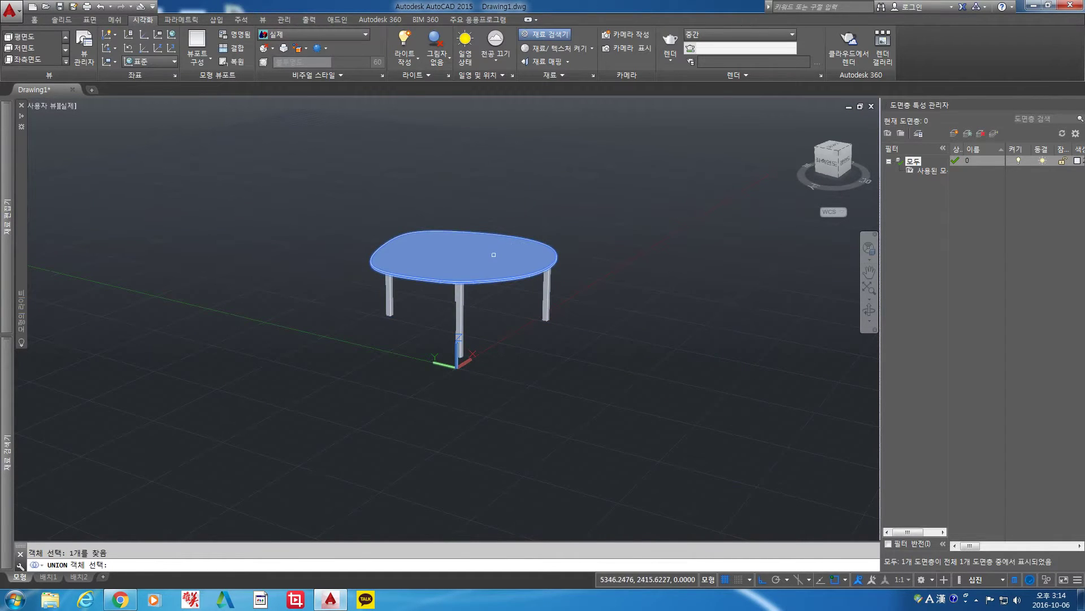
left_click(344, 194)
left_click(693, 422)
key("Return")
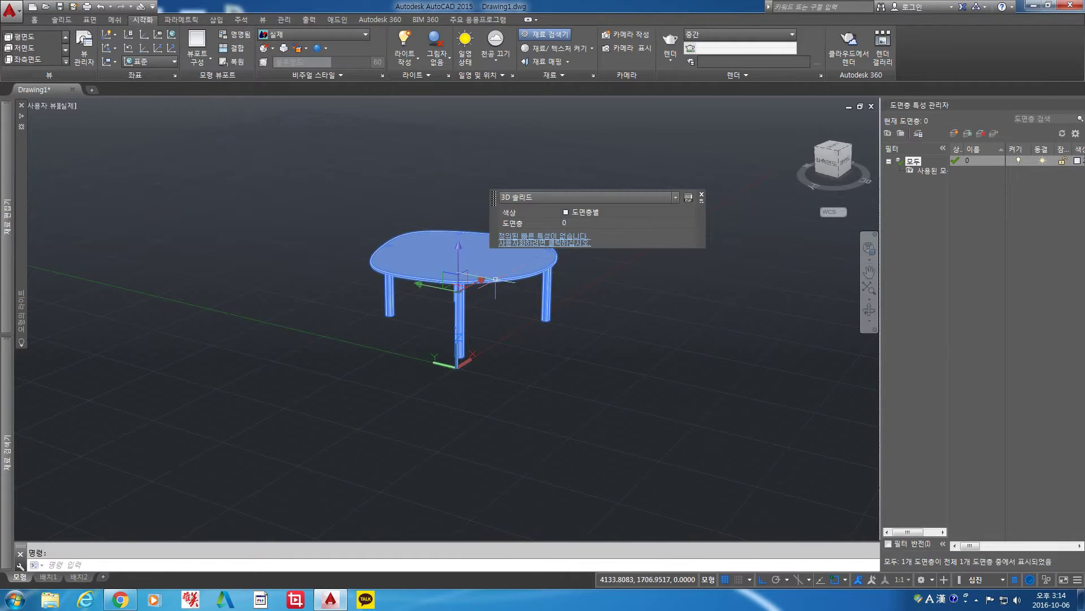
Erase the twelve cross-shaped lines and move the table further right.
left_click_drag(495, 279, 325, 342)
left_click(335, 194)
left_click(615, 307)
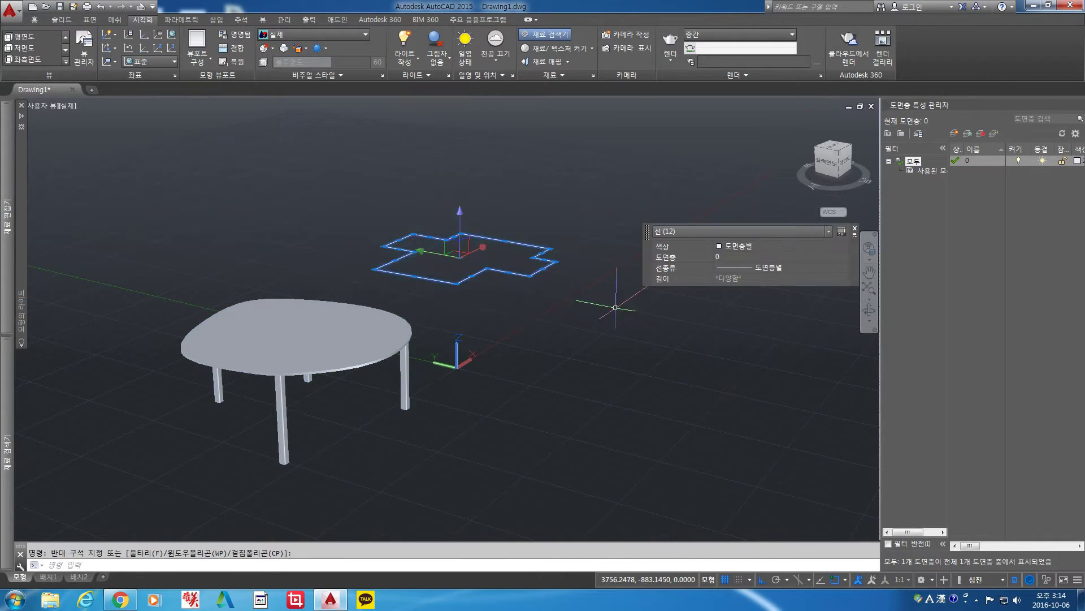
key("Delete")
left_click(367, 344)
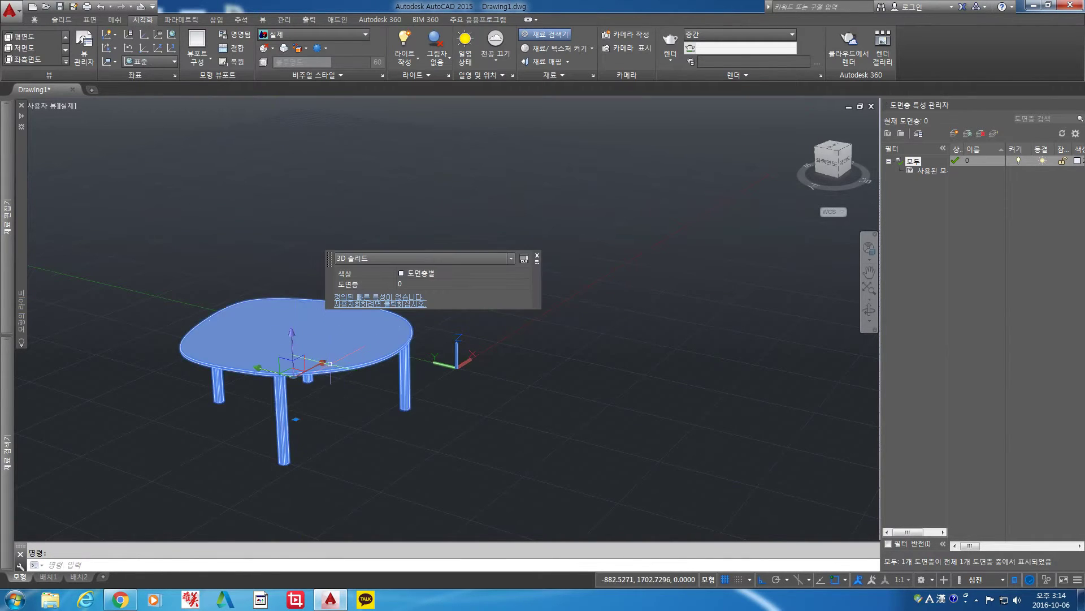
left_click_drag(303, 369, 509, 266)
Start a square outline on the floor beside the table with a 50-unit first side.
key("Escape")
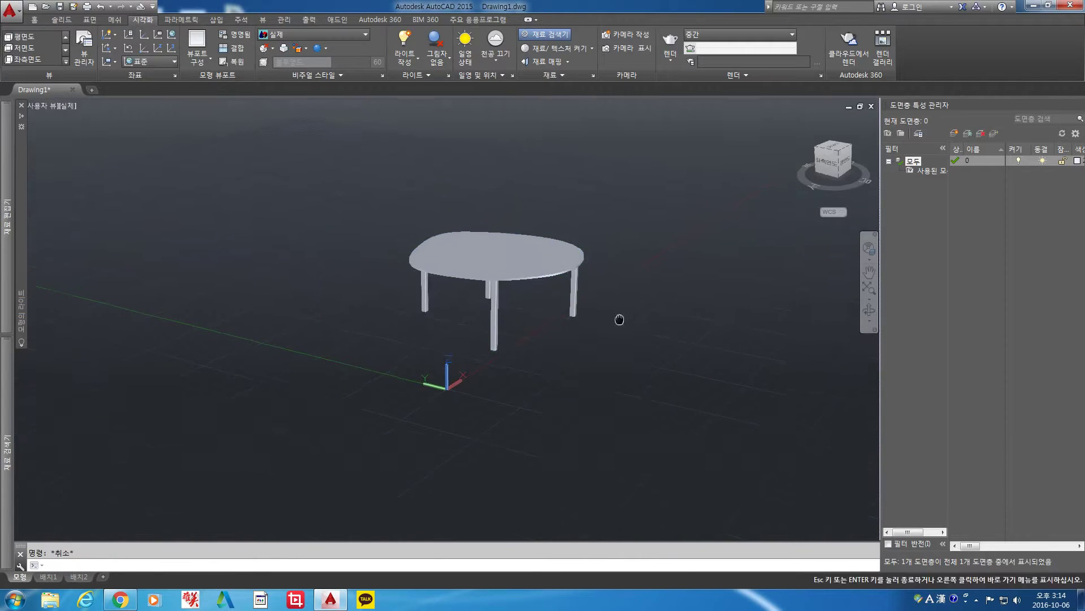
scroll(609, 352, "up", 3)
scroll(609, 352, "down", 3)
scroll(644, 363, "up", 8)
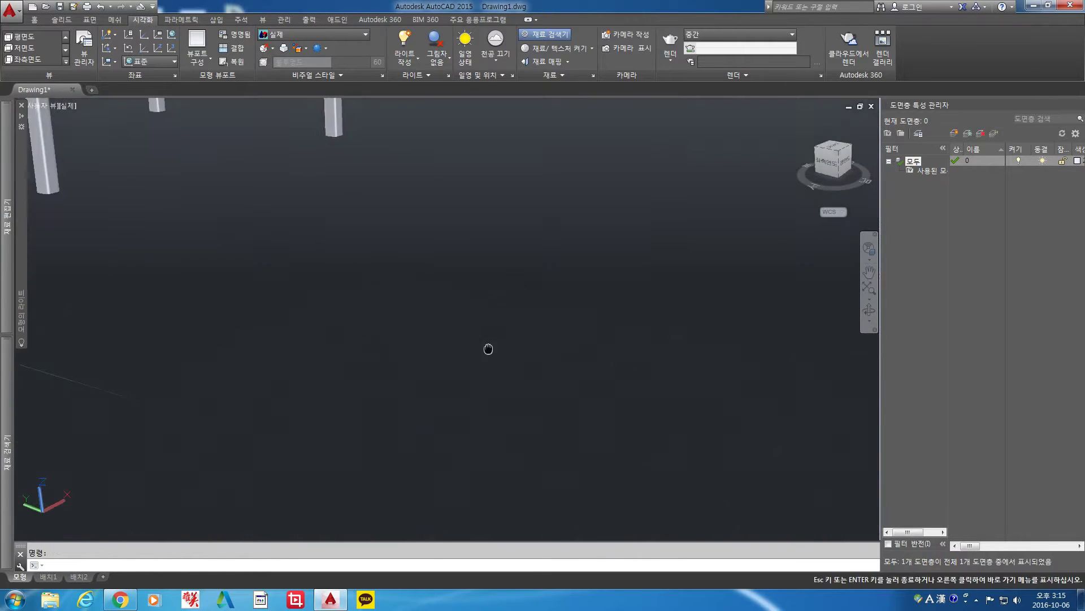
middle_click_drag(487, 346, 612, 406)
type("l")
key("Return")
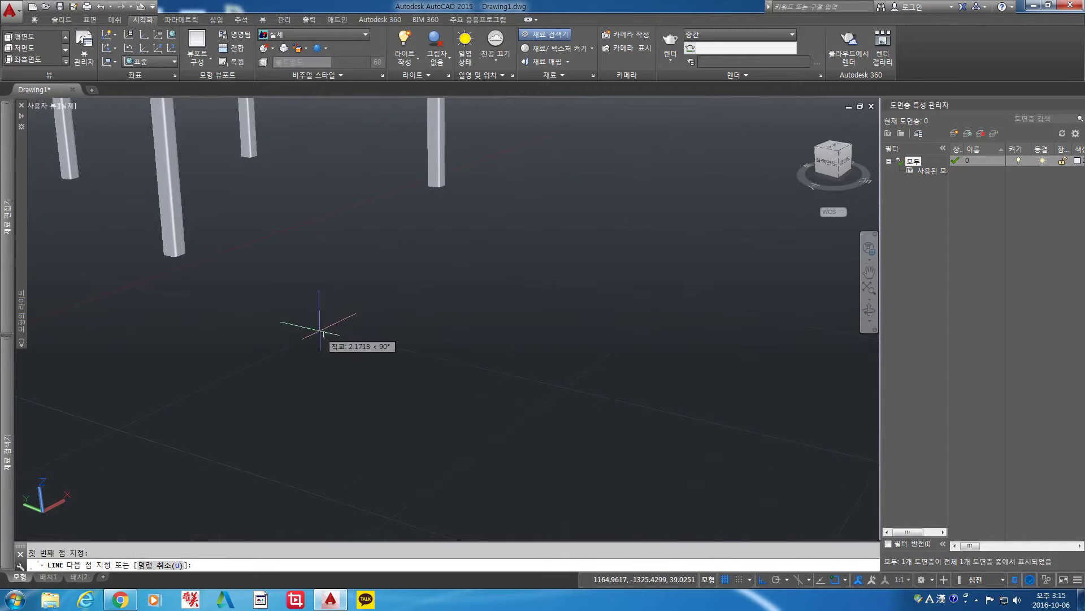
left_click(324, 340)
type("50")
key("Return")
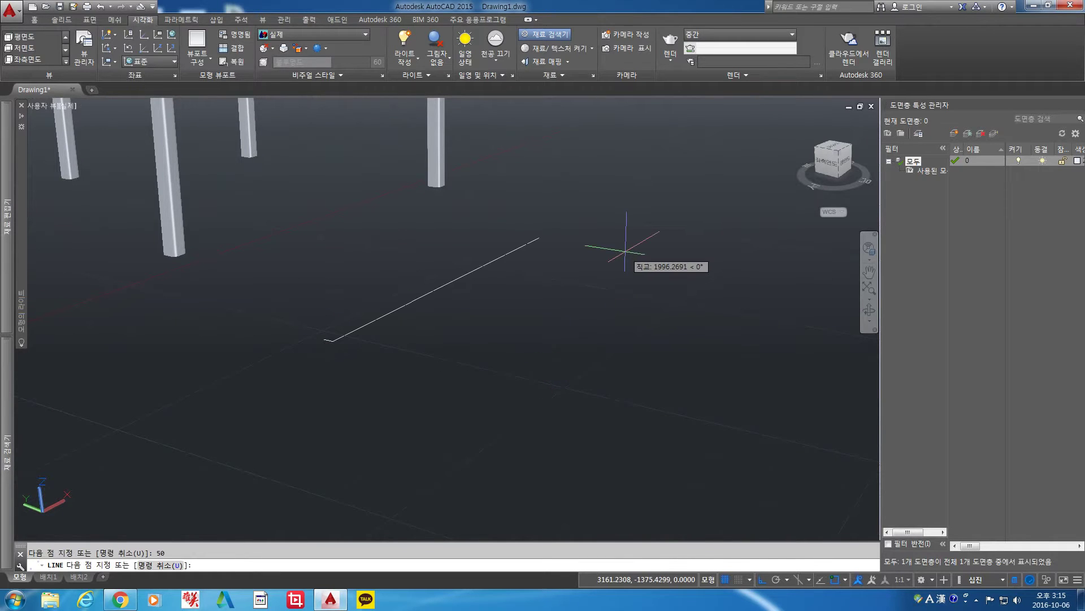
type("00")
key("Return")
Undo the stray long segment and close the 50×50 square outline.
scroll(350, 324, "down", 3)
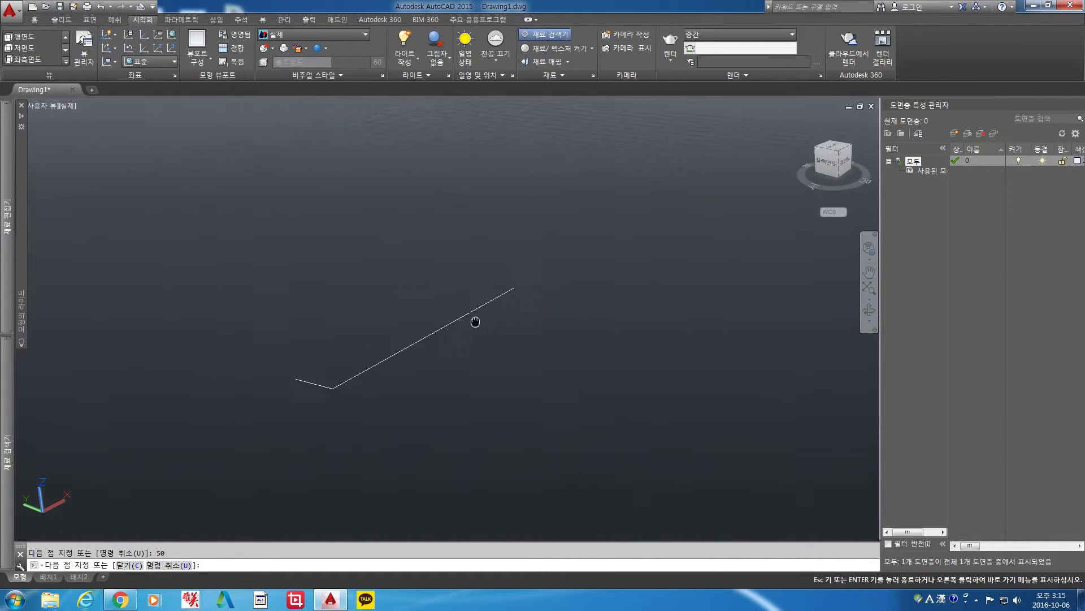
middle_click_drag(477, 317, 333, 308, "shift")
type("u")
key("Return")
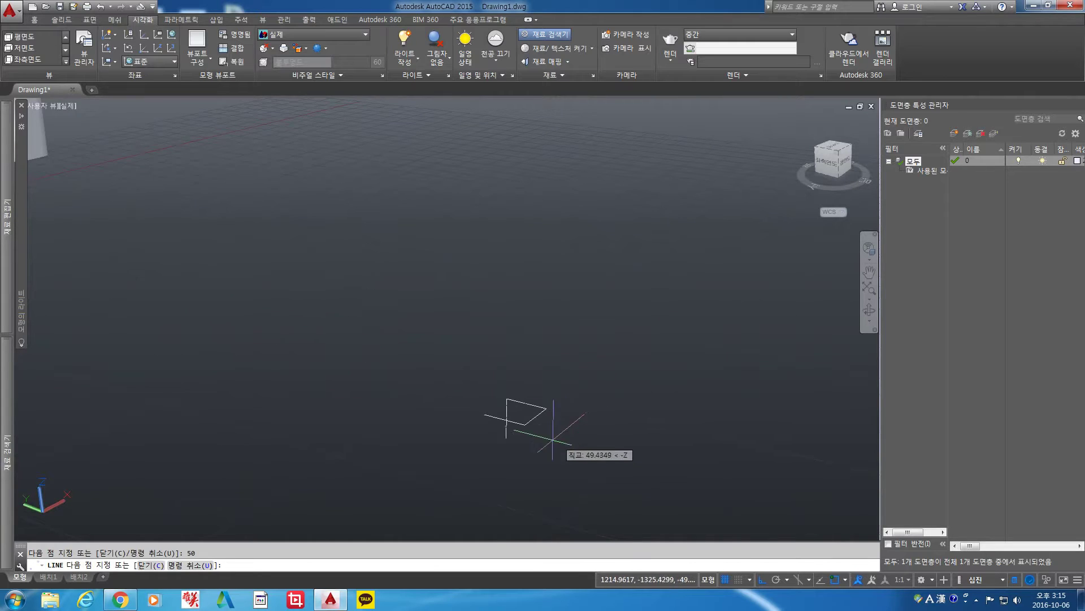
left_click(506, 398)
left_click(484, 414)
key("Return")
Join the four lines into a polyline and extrude it 650 units into a post.
left_click_drag(442, 358, 620, 467)
type("joi")
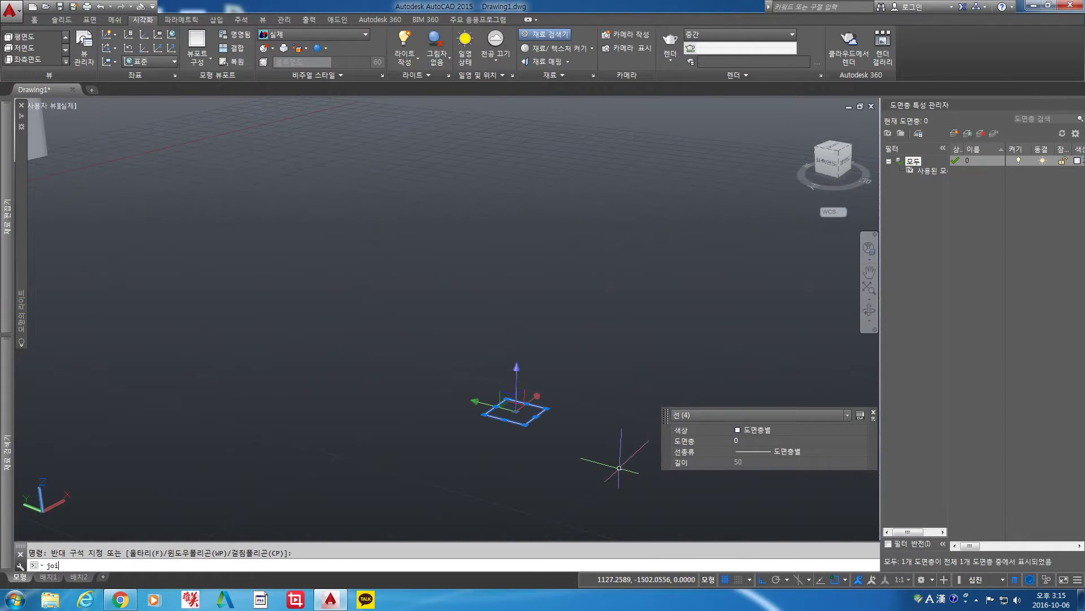
key("Return")
type("ex")
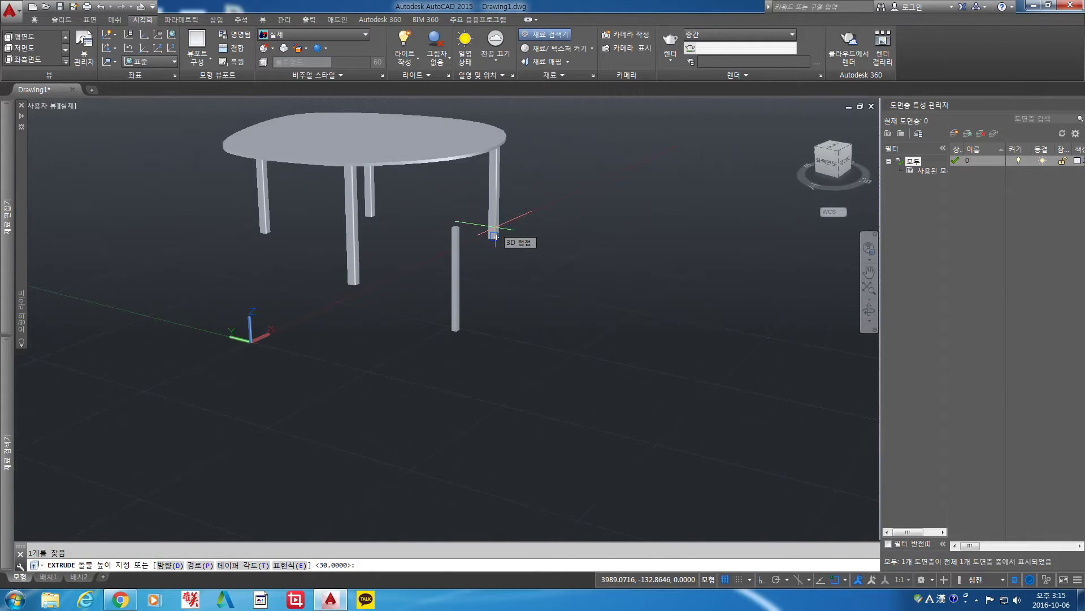
type("50")
key("Return")
key("Return")
Zoom in, then select and deselect the new post.
scroll(486, 243, "up", 2)
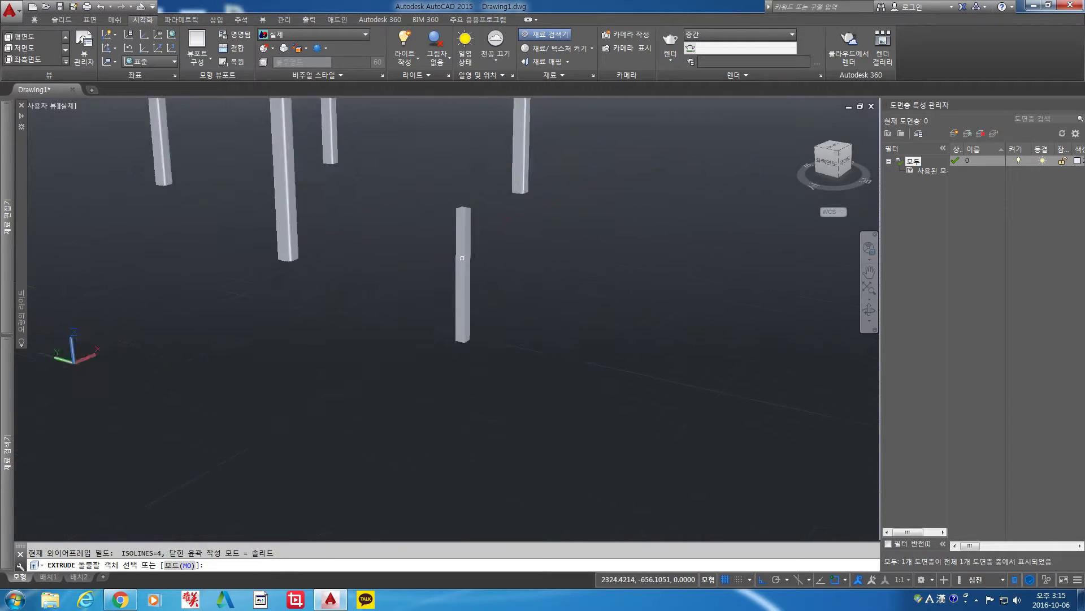
scroll(463, 279, "up", 2)
scroll(465, 276, "up", 1)
left_click(430, 283)
scroll(436, 359, "up", 2)
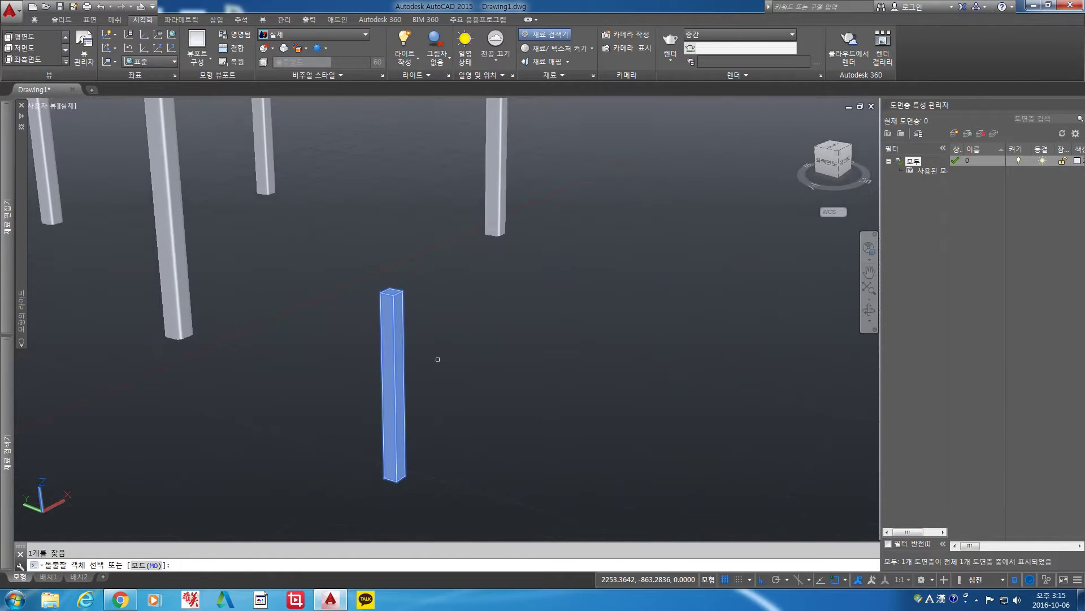
scroll(424, 303, "up", 3)
left_click(314, 210, "shift")
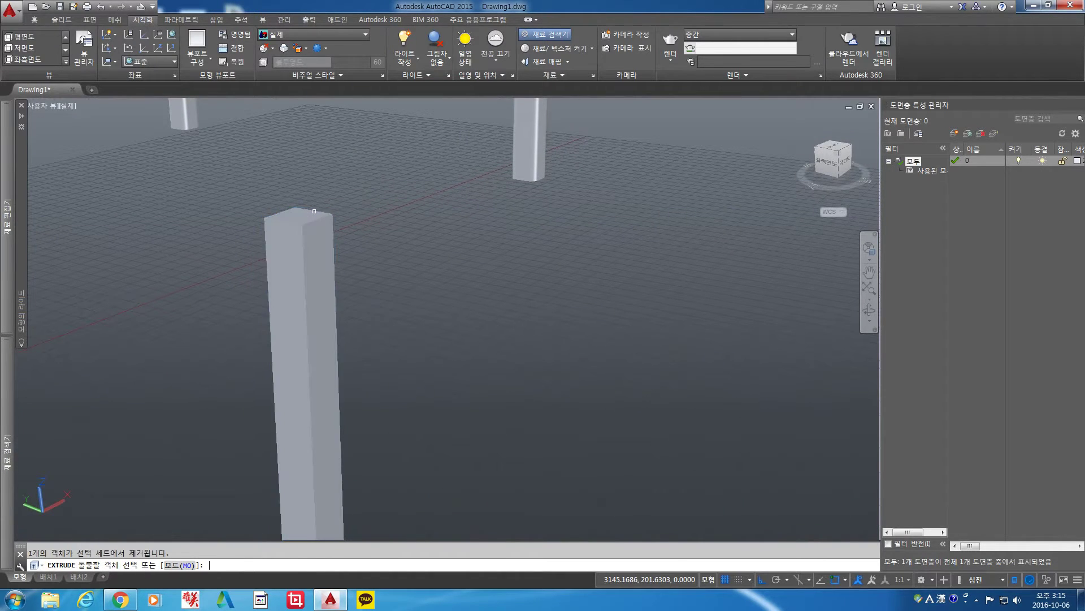
Draw a 50-unit line from the post's top corner, then check it and clear the selection.
key("Escape")
type("l")
key("Return")
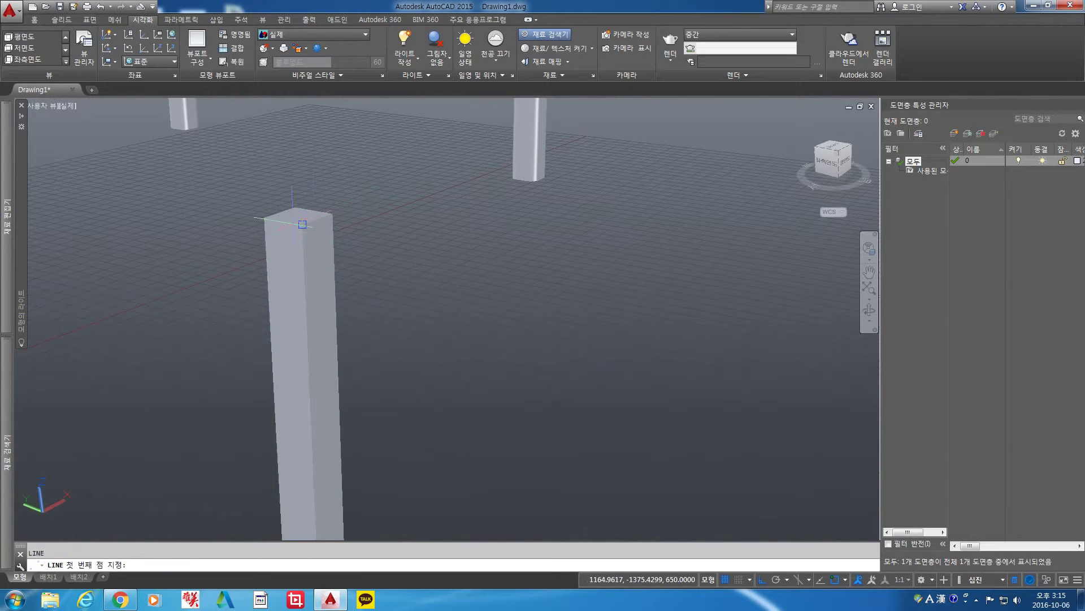
left_click(298, 216)
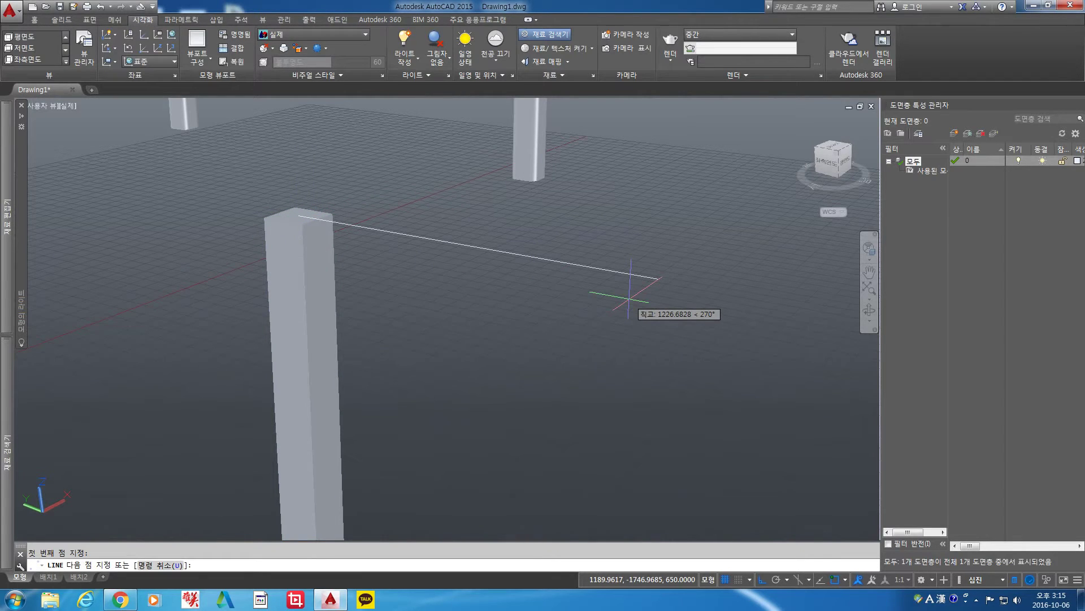
type("50")
key("Return")
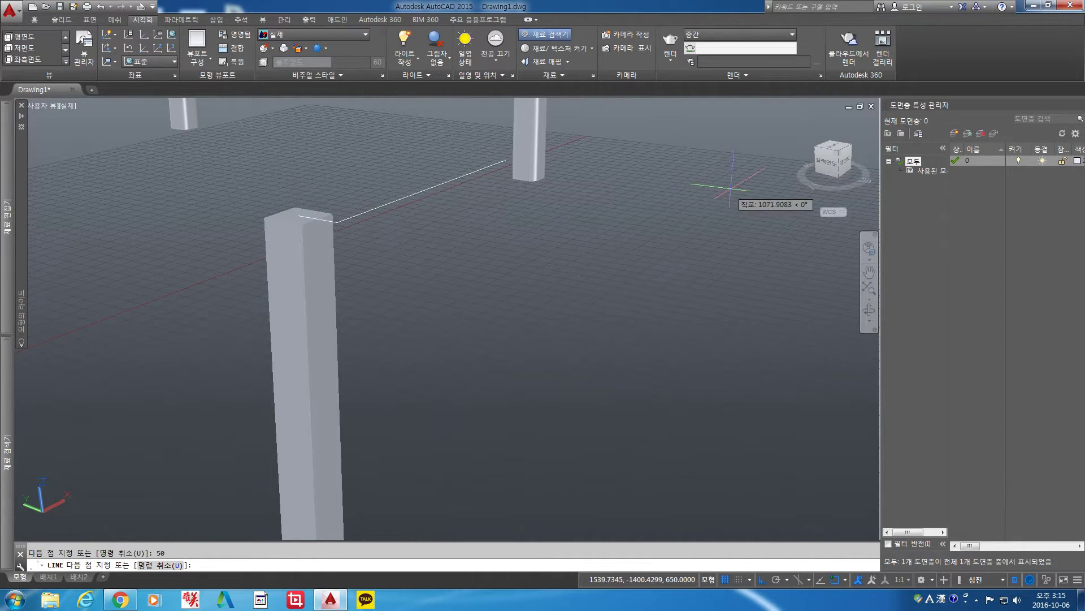
key("Return")
left_click(333, 222)
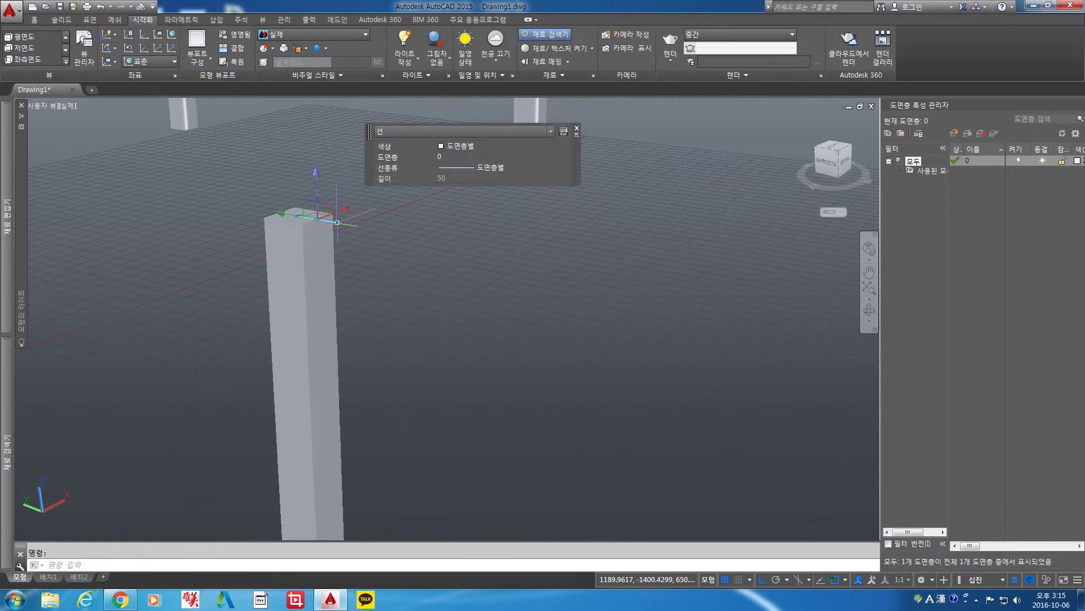
key("Escape")
left_click(336, 222)
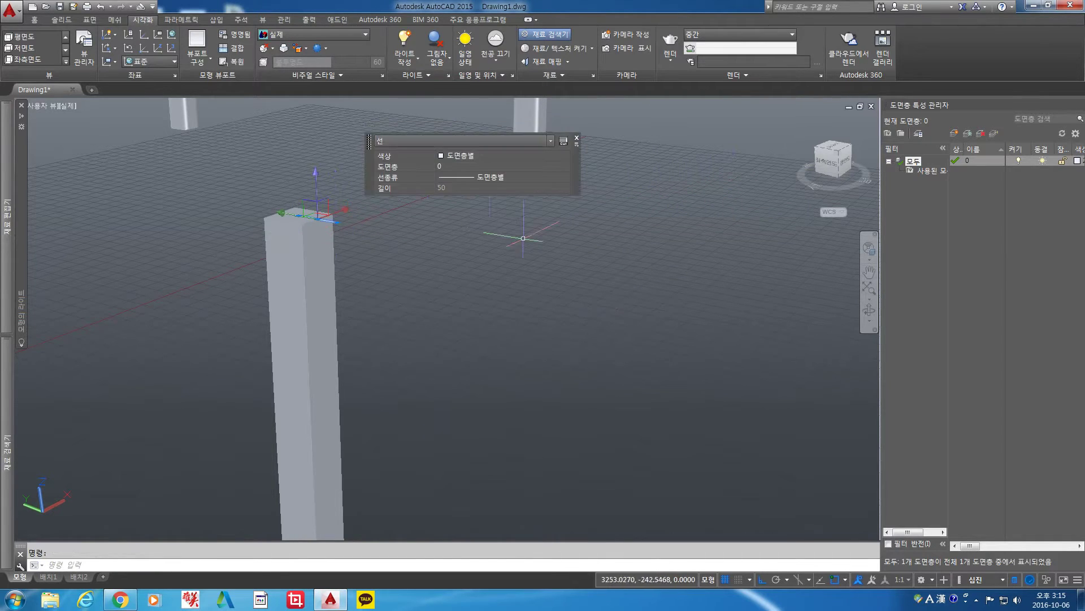
key("Escape")
Draw a closed square with 500-unit sides from the post's top corner.
type("l")
key("Return")
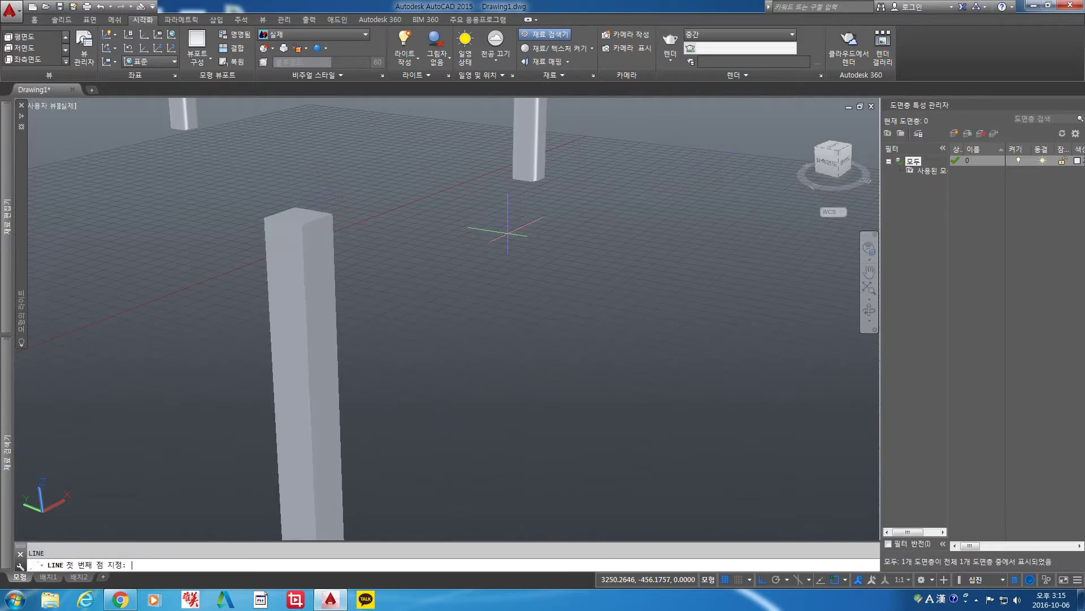
left_click(298, 215)
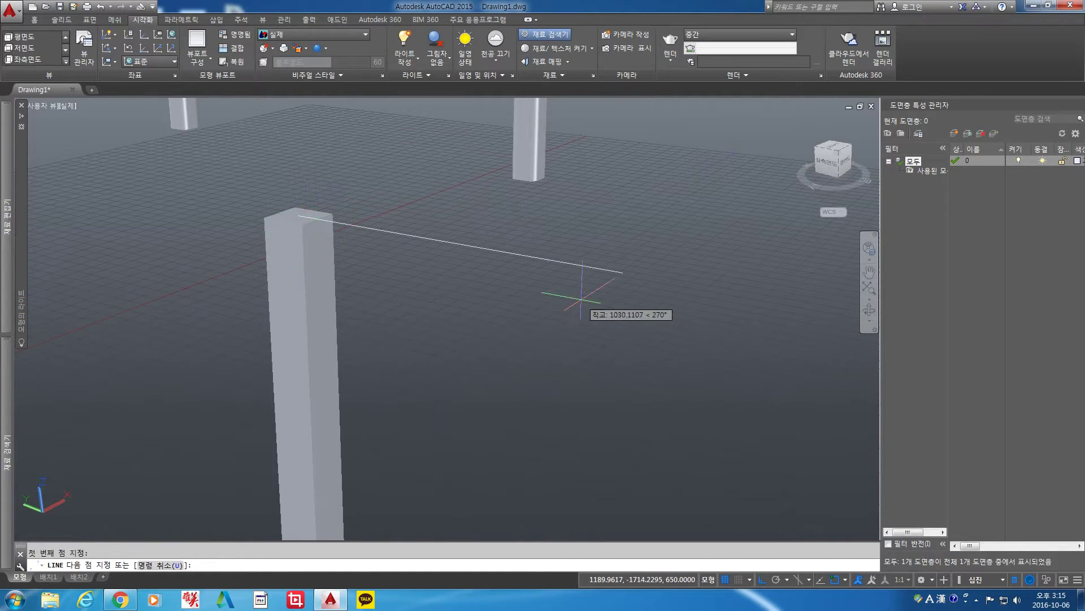
type("500")
key("Return")
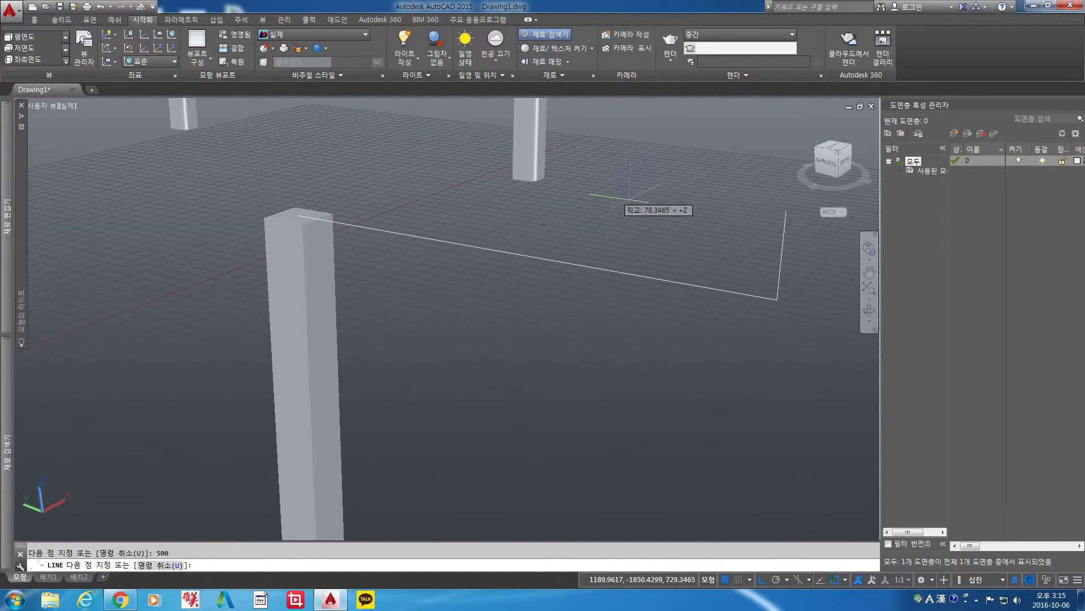
scroll(738, 172, "down", 2)
scroll(738, 172, "down", 2)
type("500")
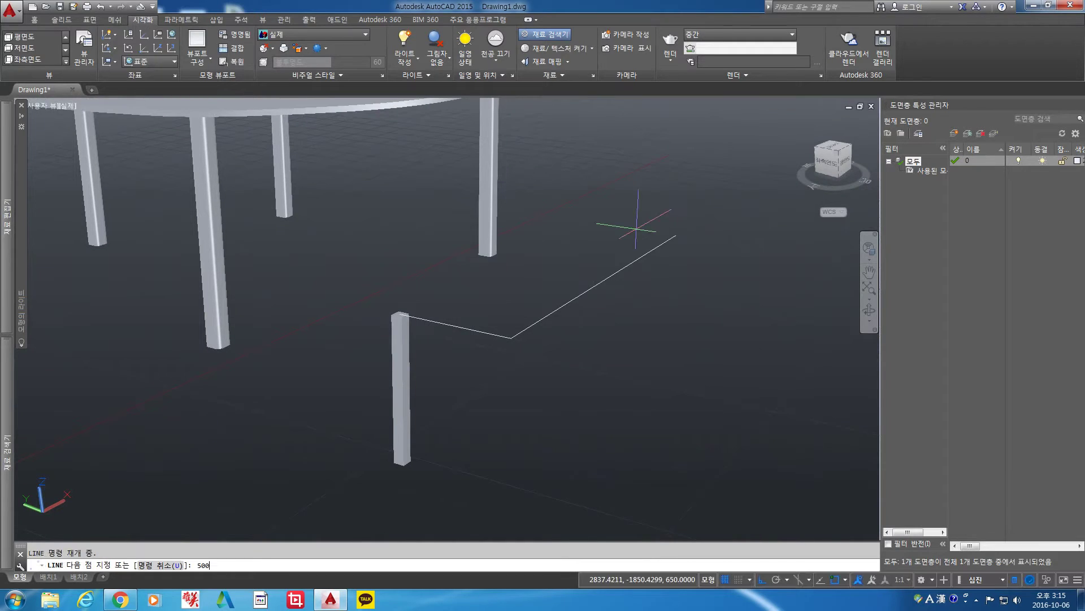
key("Return")
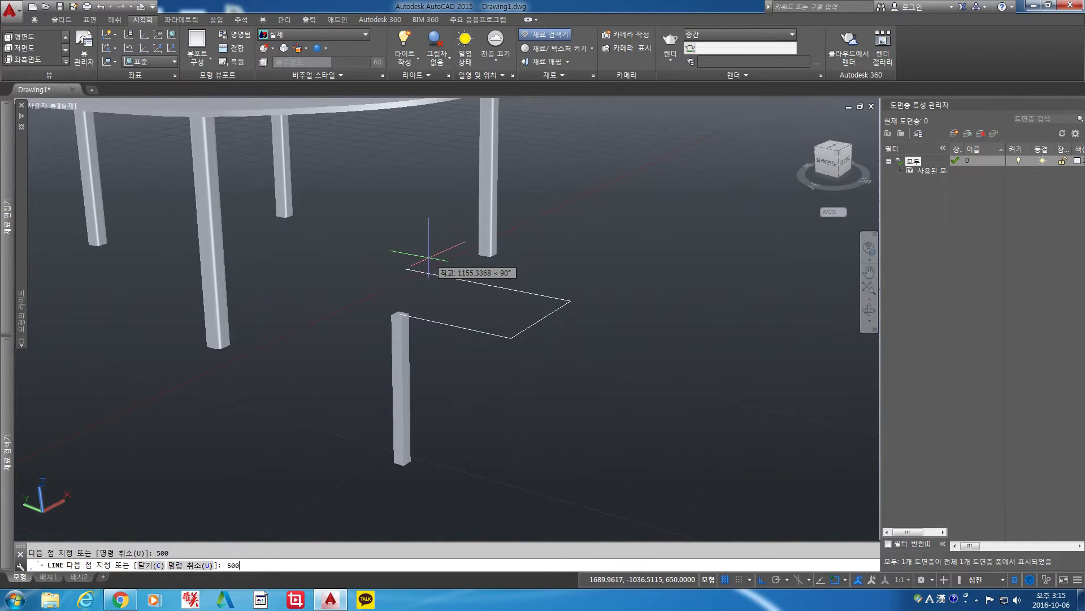
key("Return")
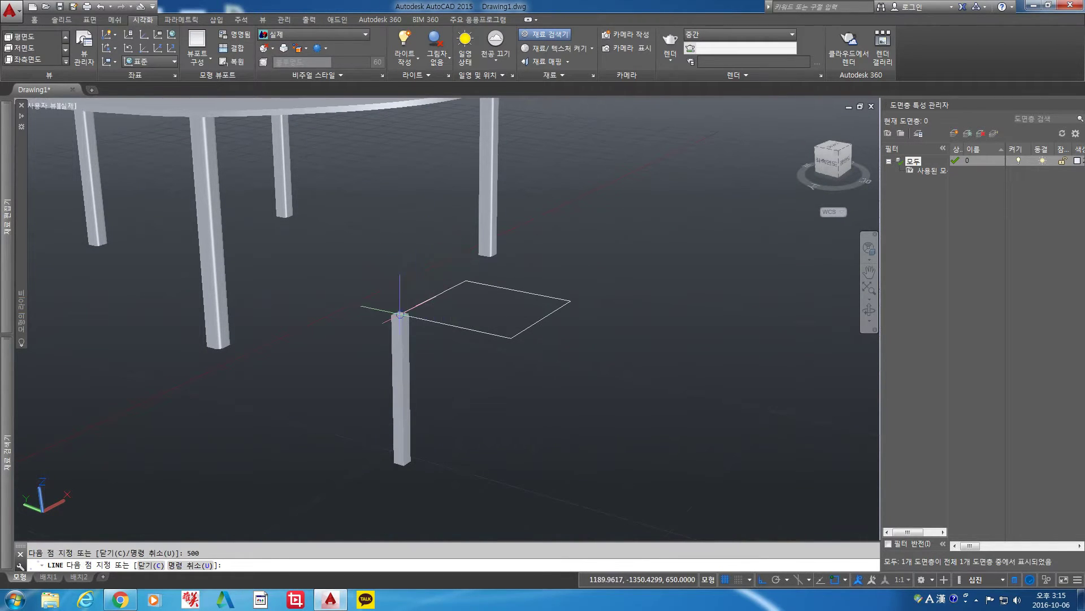
Cancel a stray line from the post's top corner and start a spline.
scroll(458, 319, "up", 2)
scroll(459, 320, "up", 1)
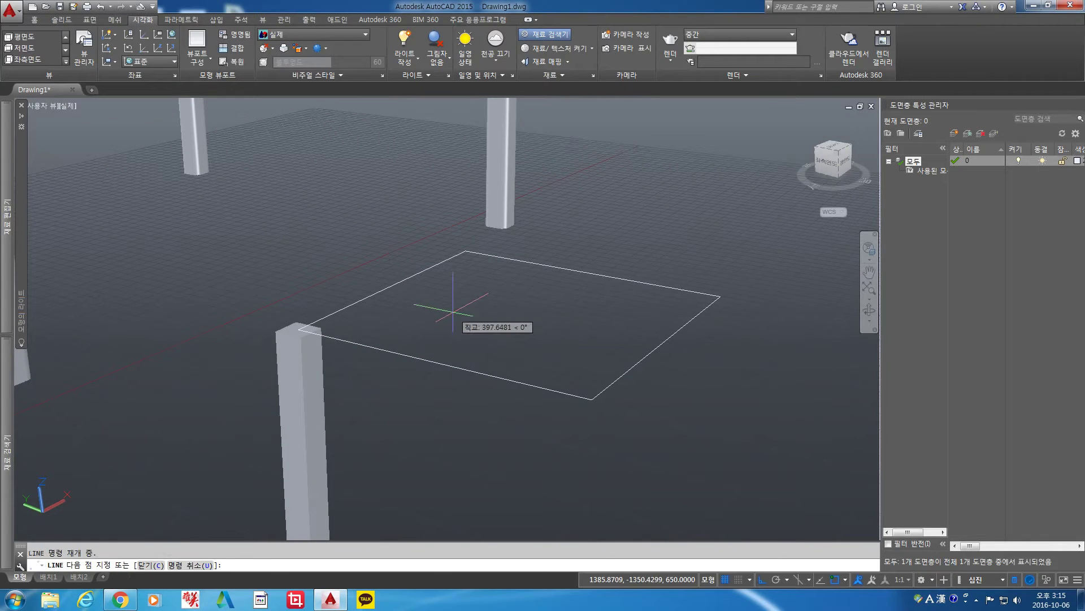
type("spline")
key("Return")
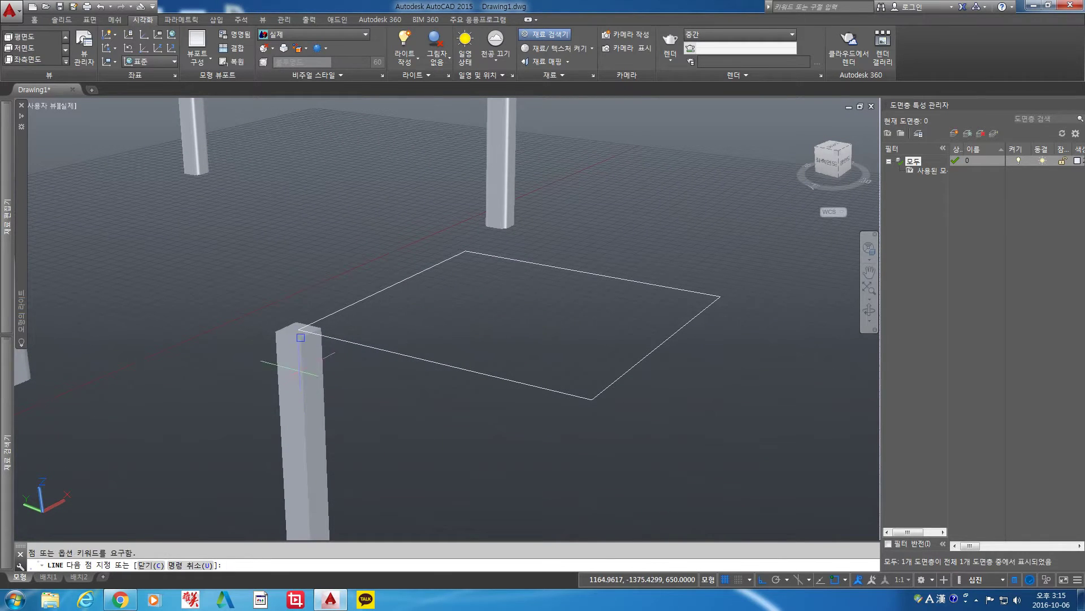
left_click(300, 328)
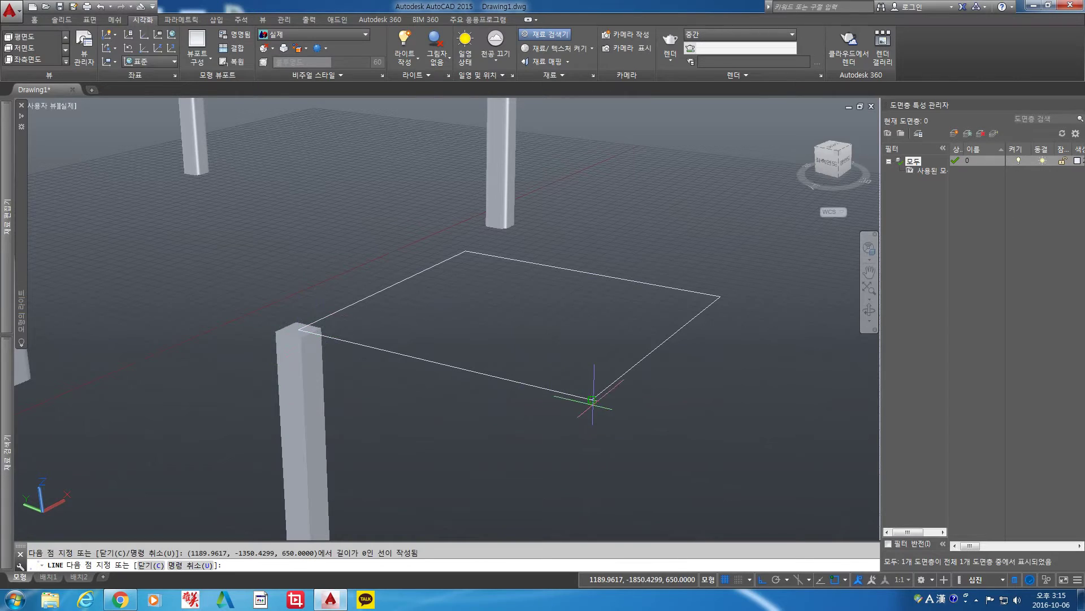
key("Escape")
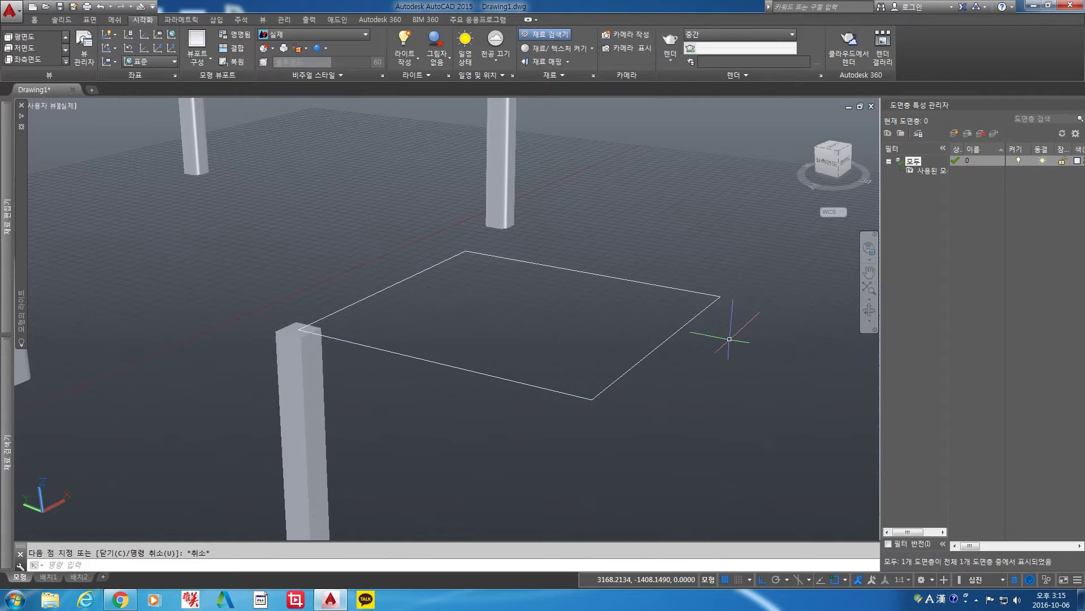
type("spline")
key("Return")
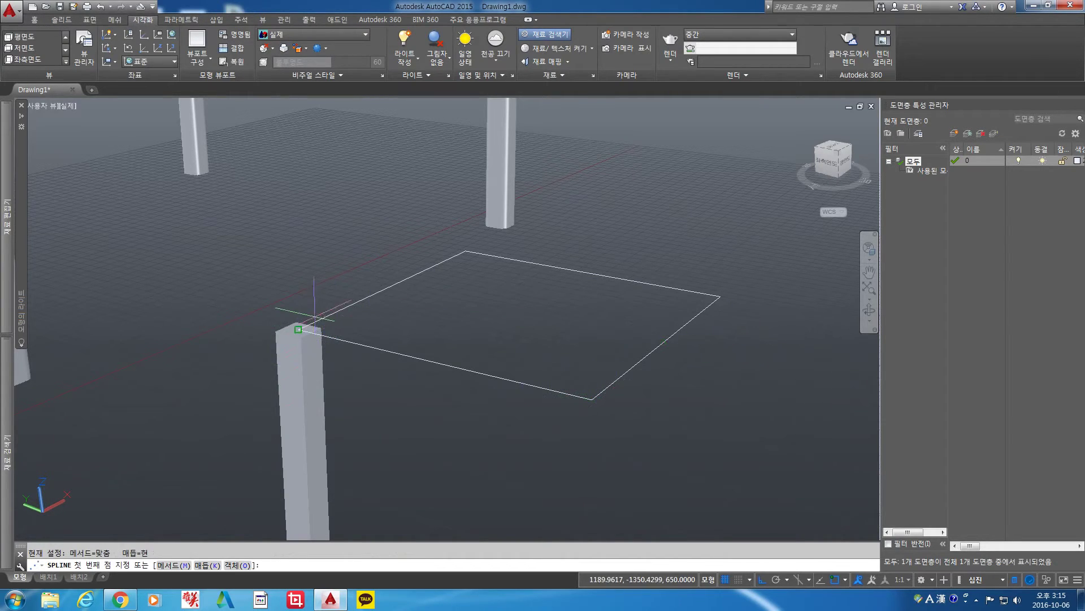
Draw a spline through the square's front, right and back corners.
left_click(300, 328)
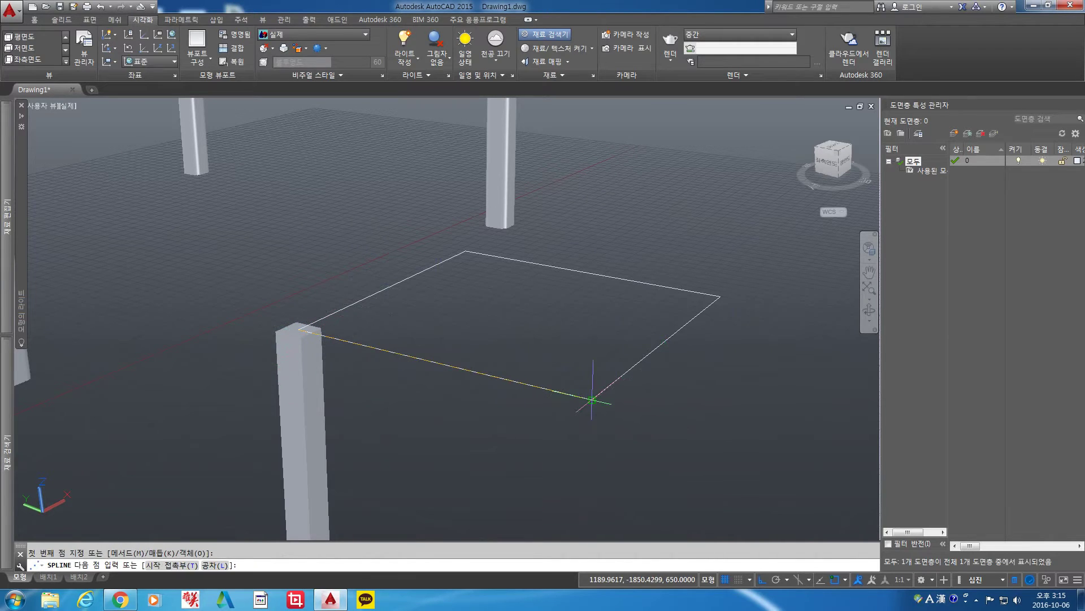
left_click(591, 398)
left_click(719, 296)
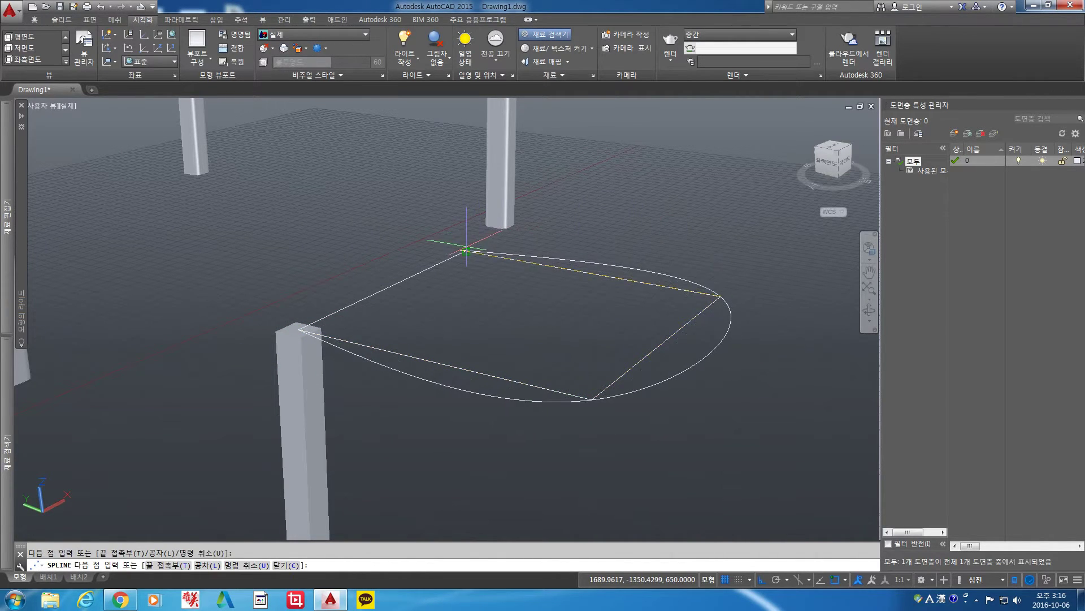
left_click(466, 249)
key("Return")
Erase the three square edges the spline replaces.
left_click(630, 281)
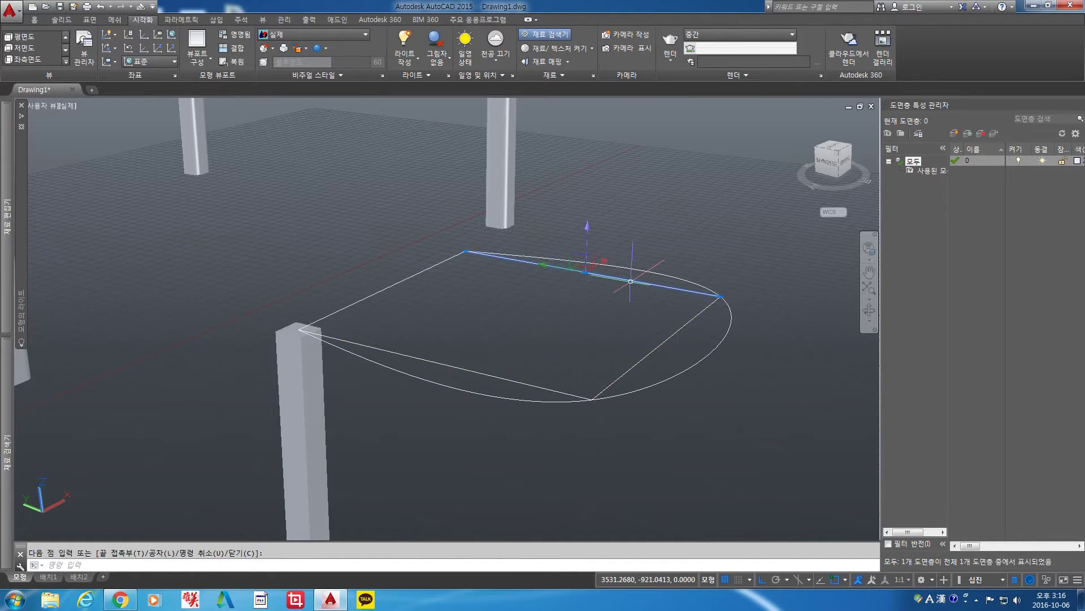
key("Delete")
left_click(658, 345)
key("Delete")
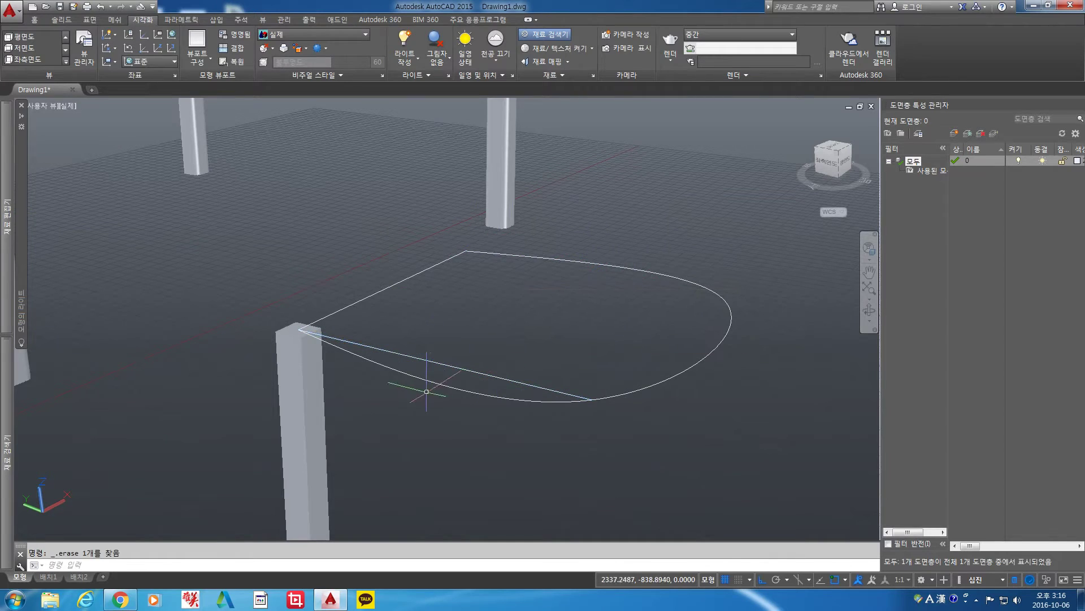
left_click(446, 364)
key("Delete")
Join the spline and remaining straight edge into a closed outline, then begin extruding it.
left_click(451, 391)
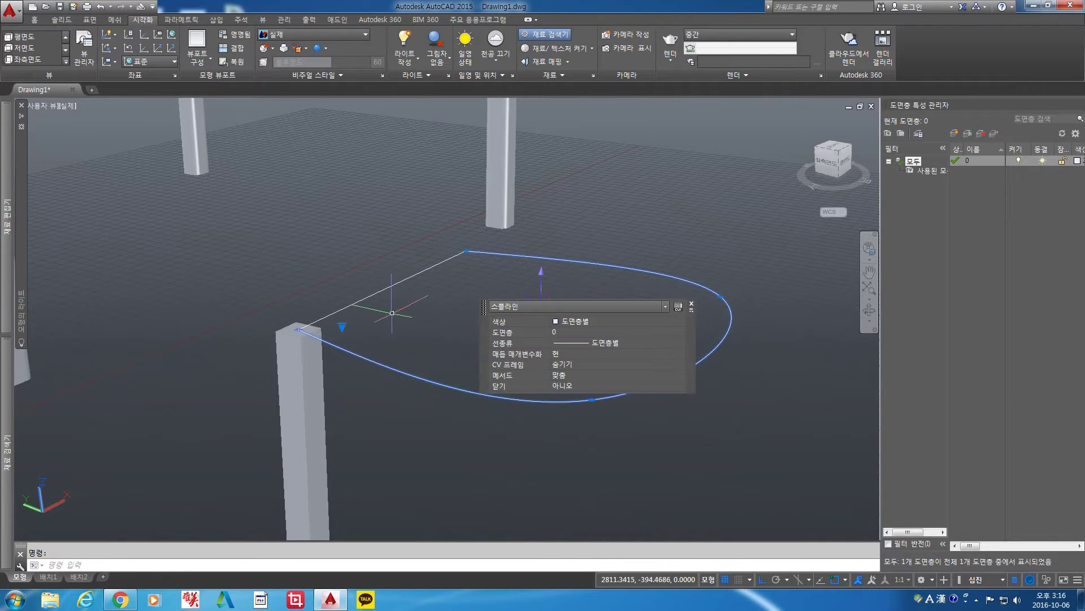
left_click(374, 296)
type("jo")
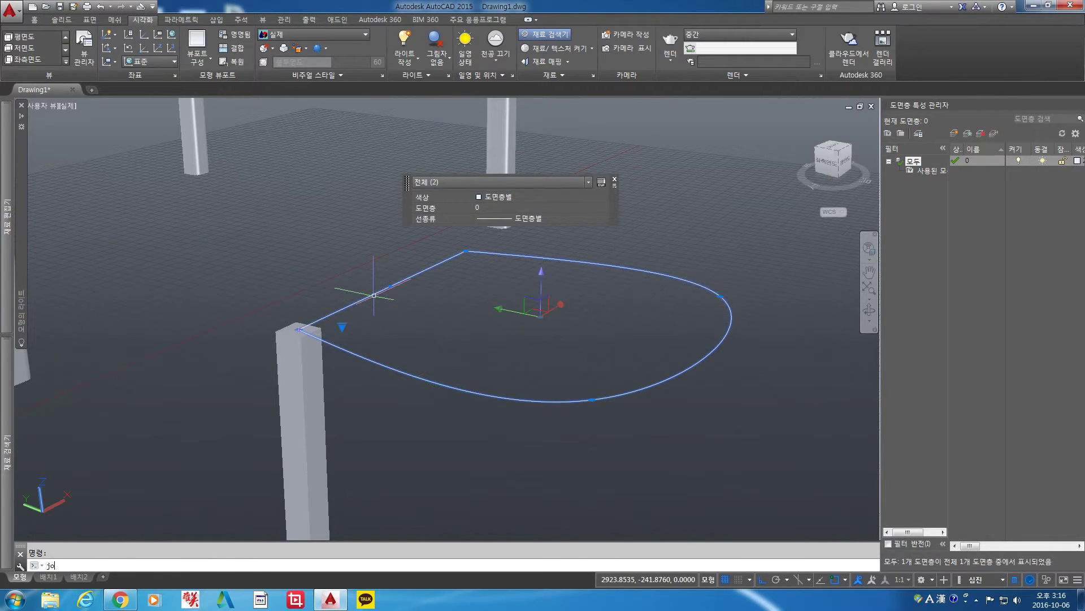
key("Return")
left_click(361, 299)
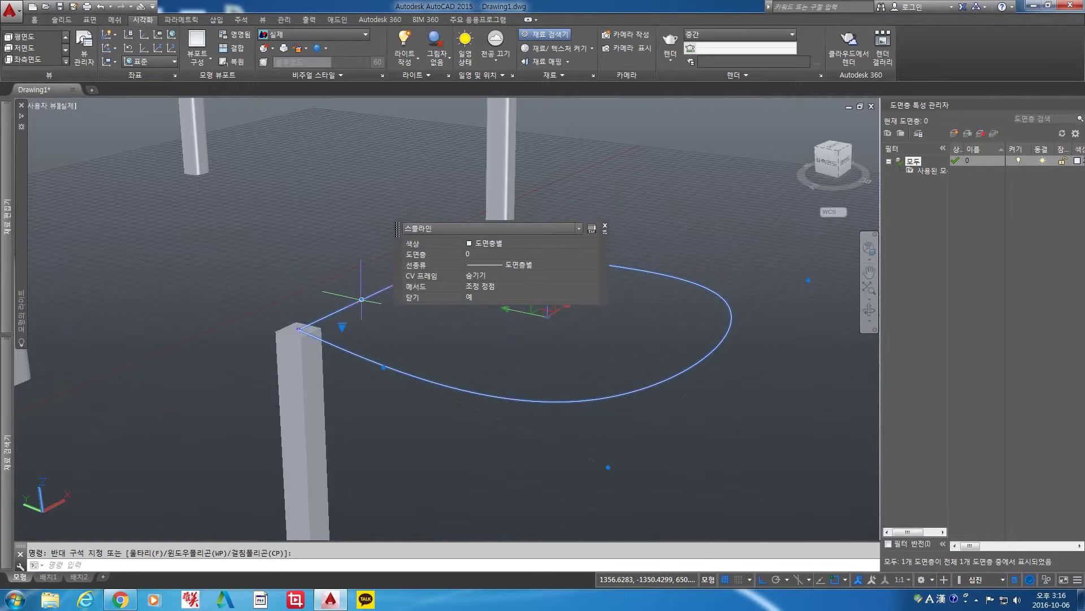
type("ex")
type("de")
key("Return")
type("25")
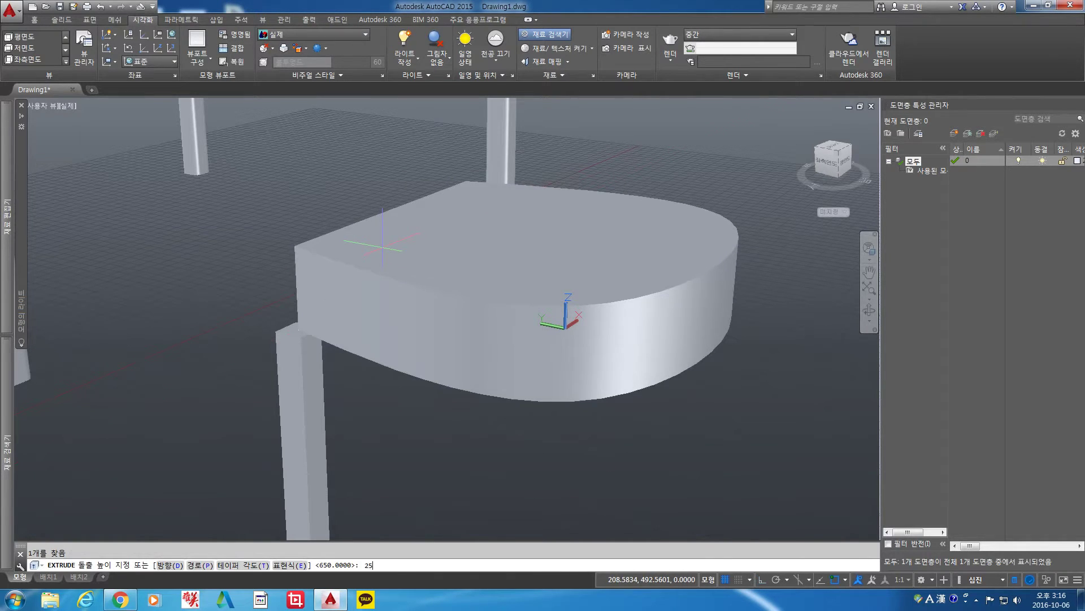
Extrude the outline 25 units into the seat and orbit to view across its top.
key("Return")
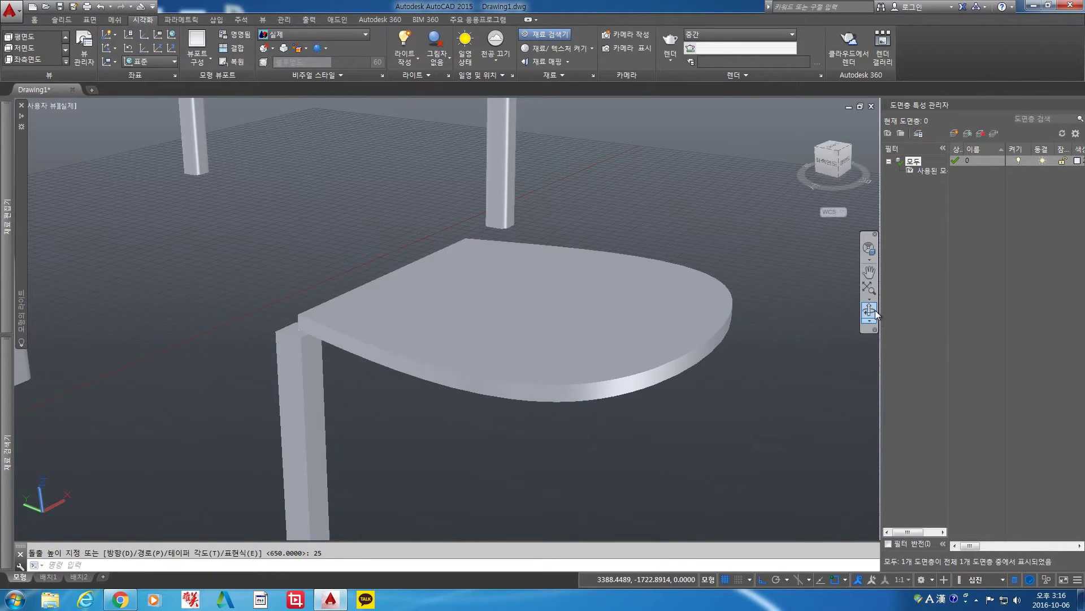
left_click(869, 310)
mouse_move(707, 317)
left_mouse_down()
mouse_move(598, 316)
mouse_move(511, 351)
left_mouse_up()
key("Escape")
Round the seat's corner edges with a 40-unit fillet.
type("fill")
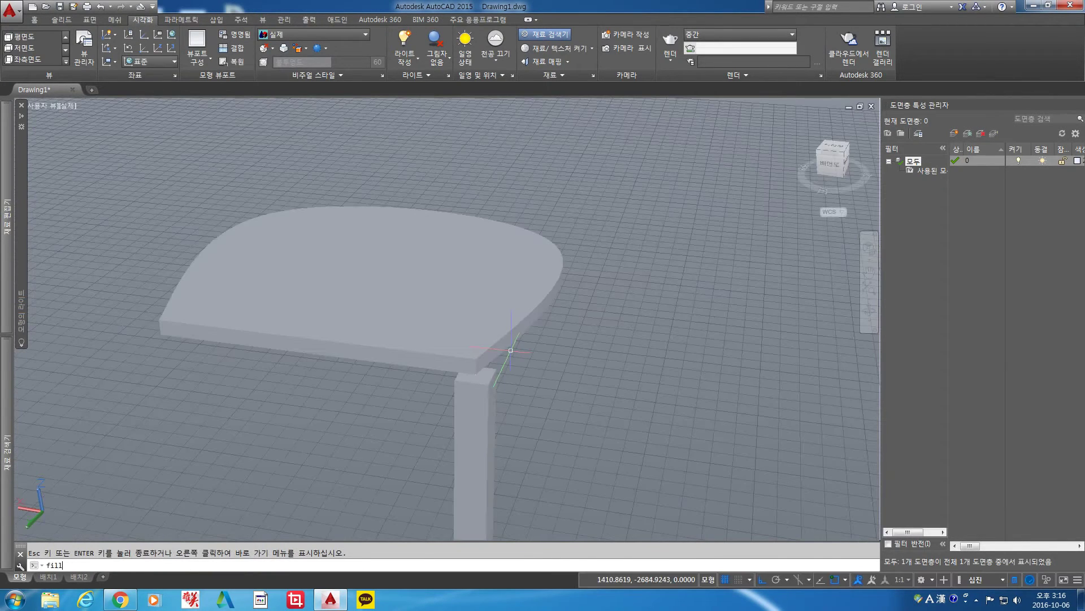
type("etedg")
key("Return")
left_click(477, 370)
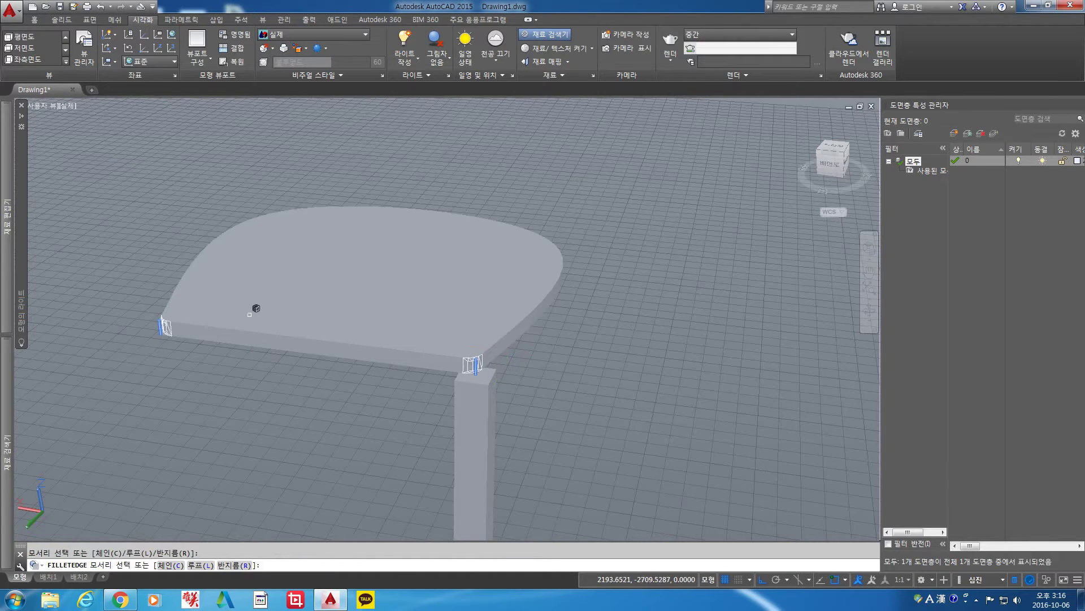
type("r")
key("Return")
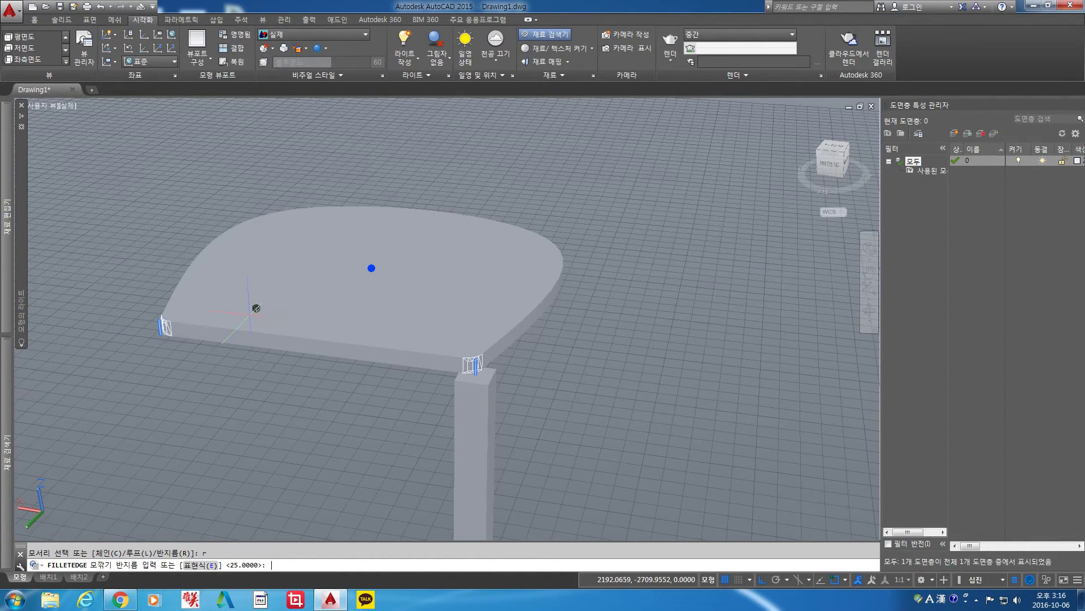
type("40")
key("Return")
key("Return")
key("Return")
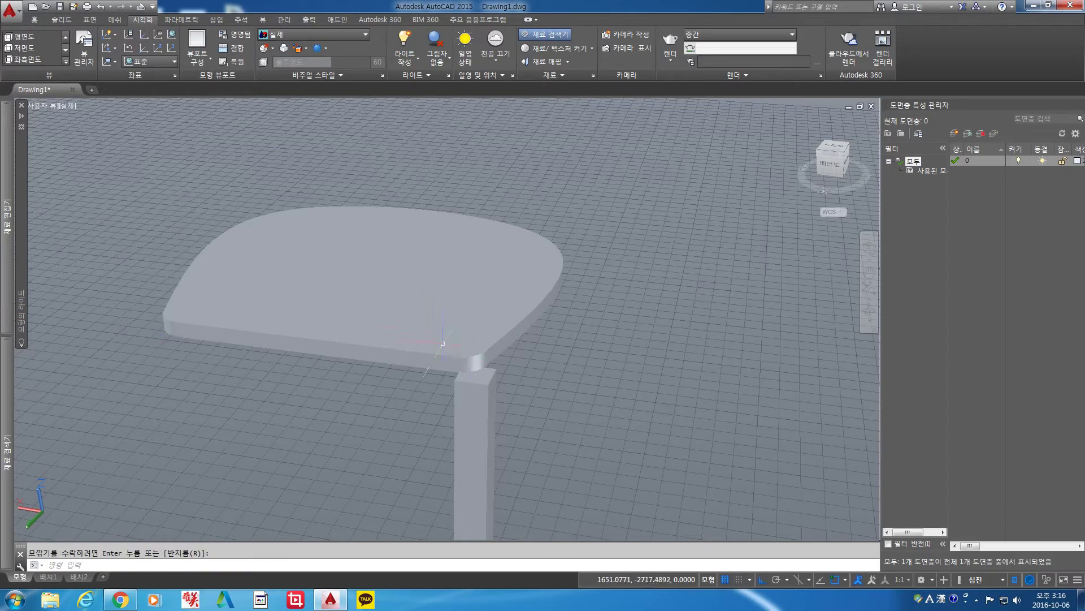
left_click(869, 272)
Select the supporting post, zoom around it, and clear the selection.
key("Escape")
left_click(506, 436)
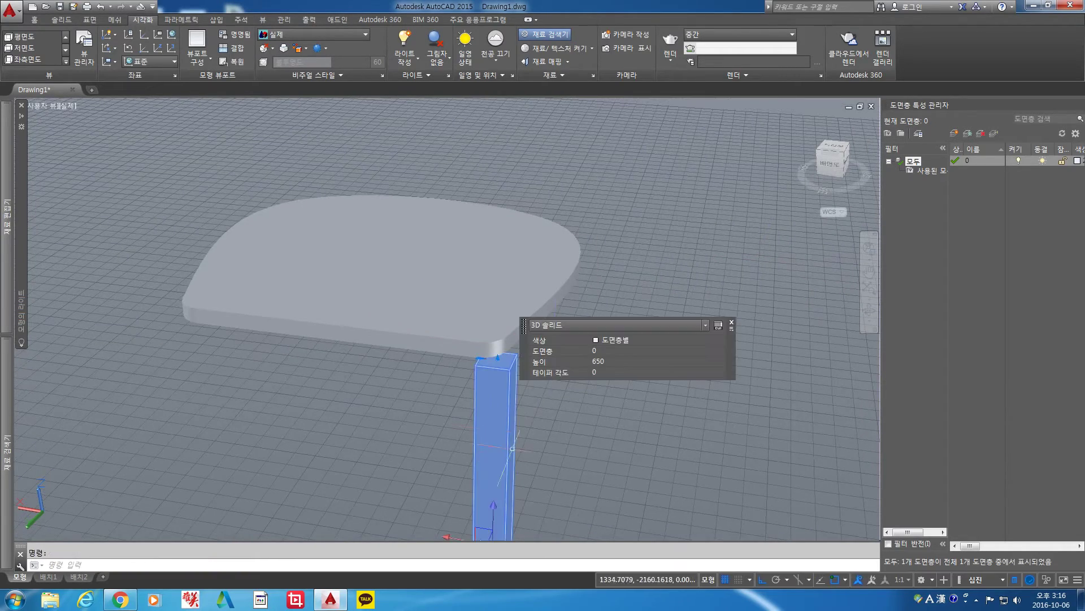
scroll(533, 439, "up", 3)
scroll(518, 328, "up", 2)
scroll(520, 314, "down", 5)
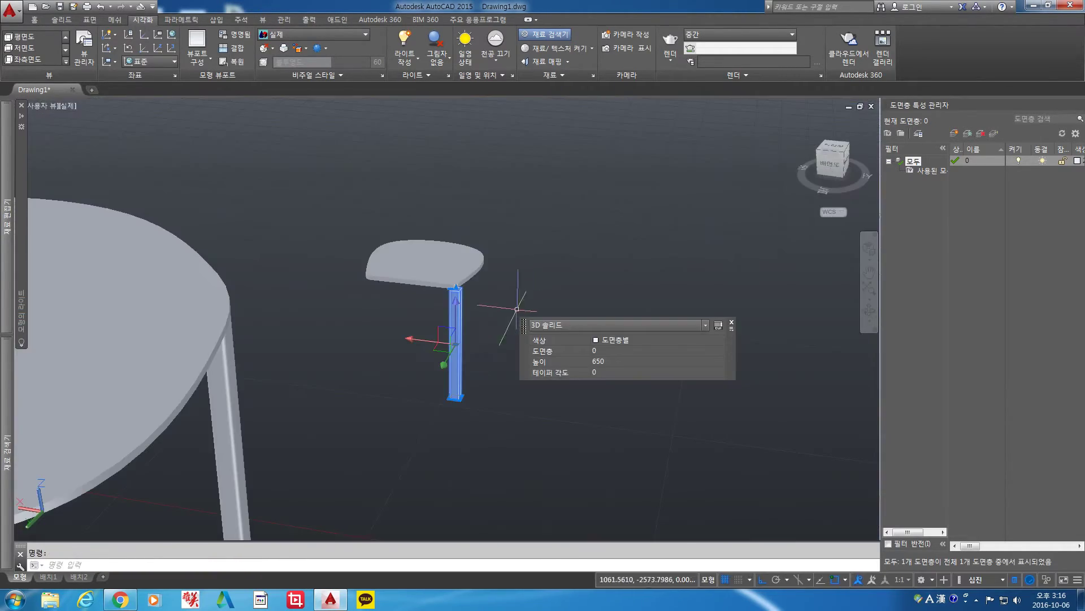
scroll(497, 311, "up", 2)
key("Escape")
type("filletedge")
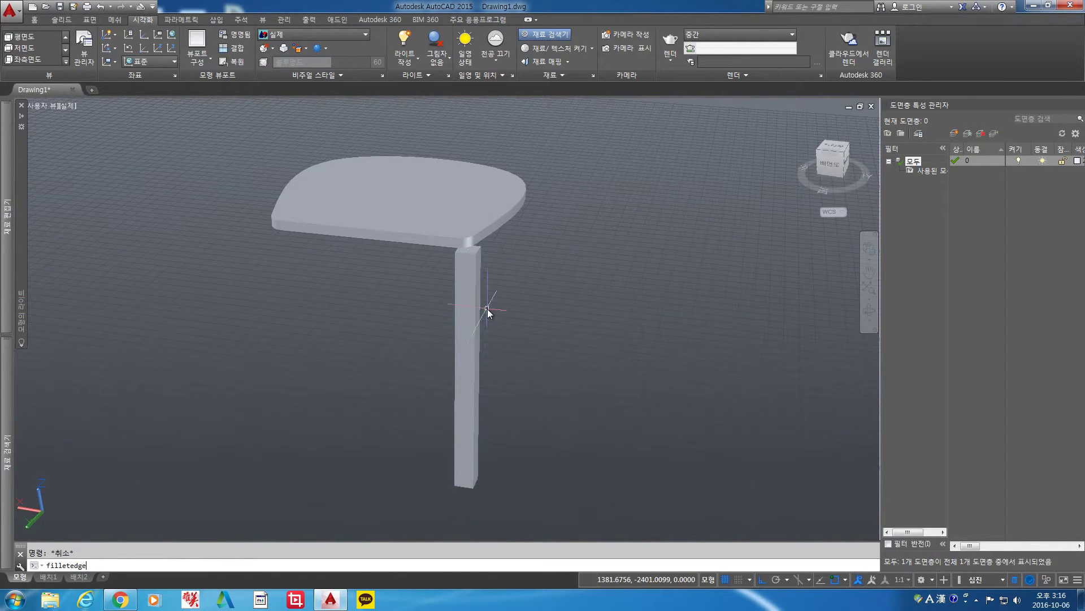
Fillet all the post's vertical edges at radius 10, orbiting to reach the hidden ones.
key("Return")
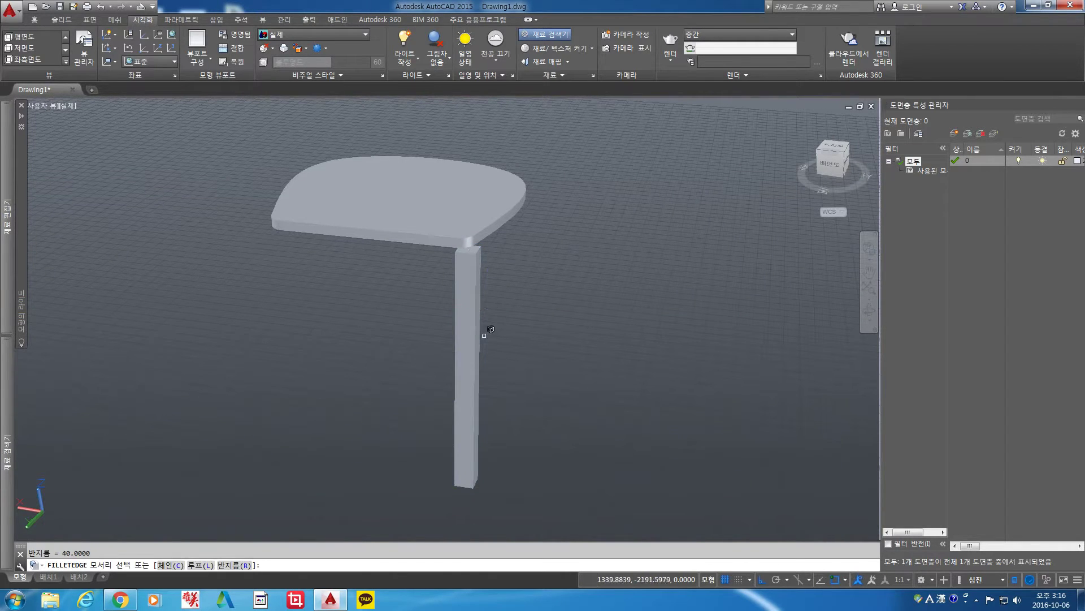
left_click(476, 341)
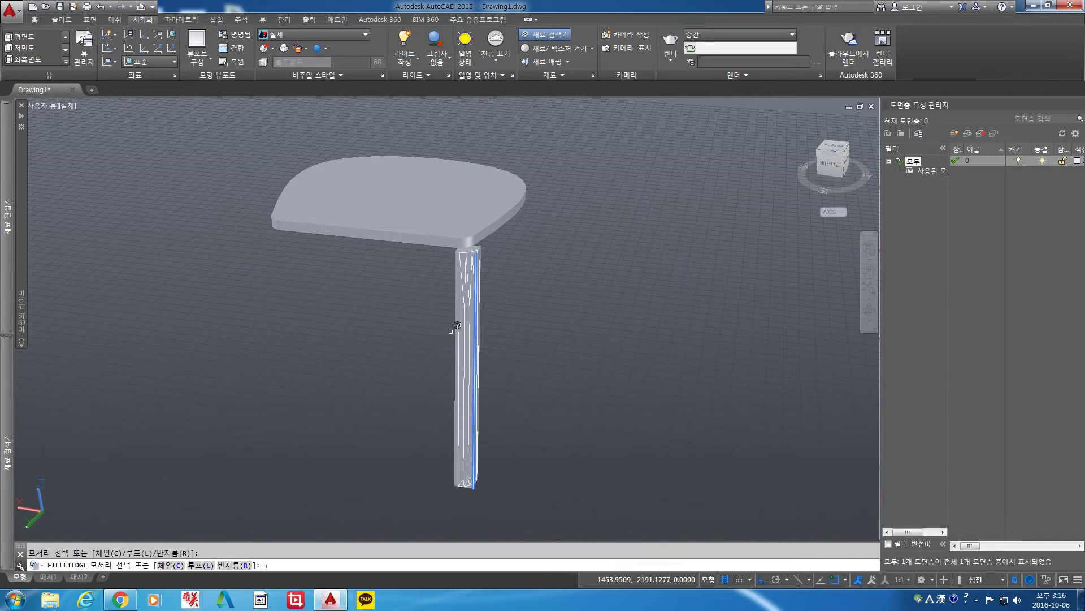
type("r")
key("Return")
type("10")
key("Return")
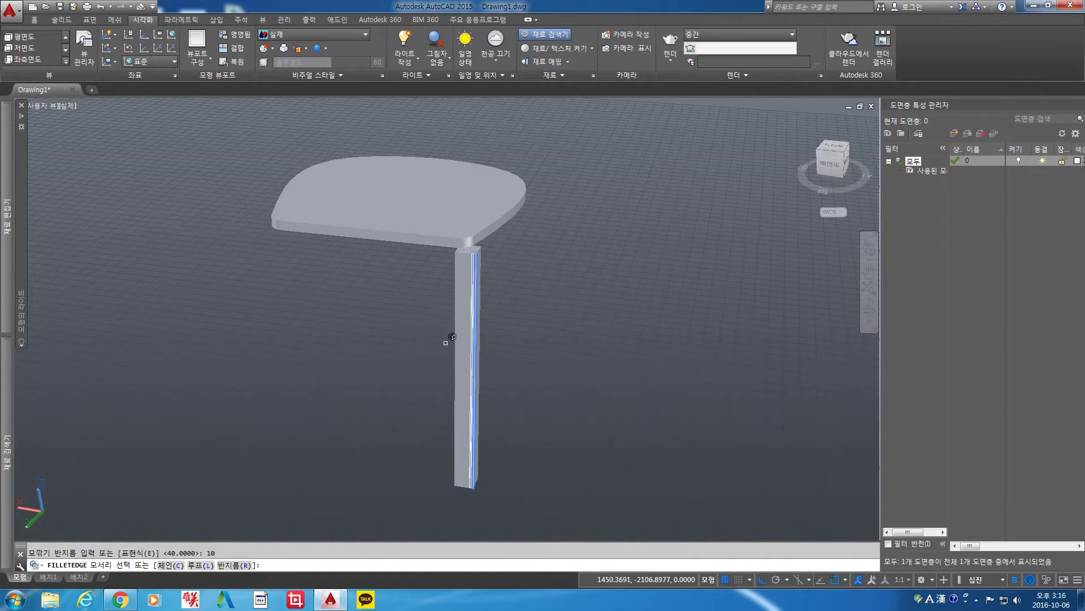
left_click(454, 342)
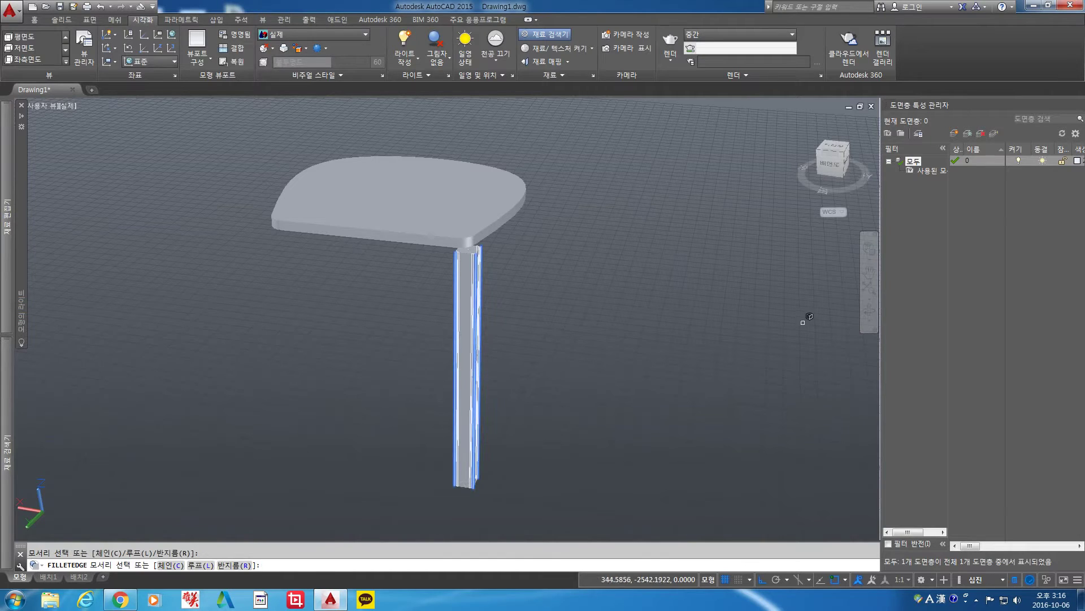
left_click(870, 309)
mouse_move(521, 339)
left_mouse_down()
mouse_move(273, 280)
mouse_move(456, 366)
left_mouse_up()
key("Escape")
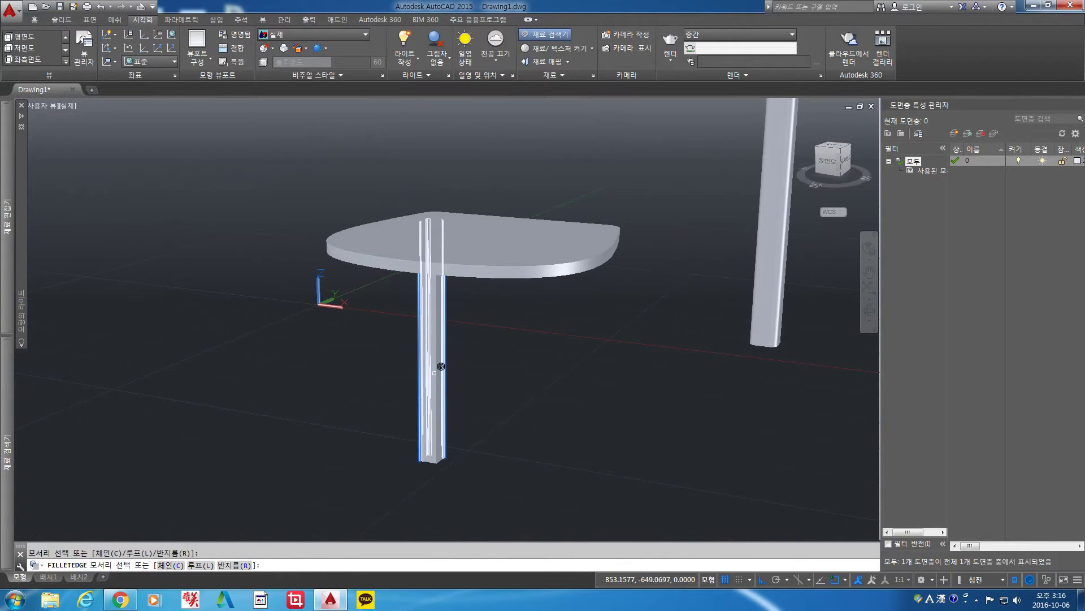
left_click(869, 311)
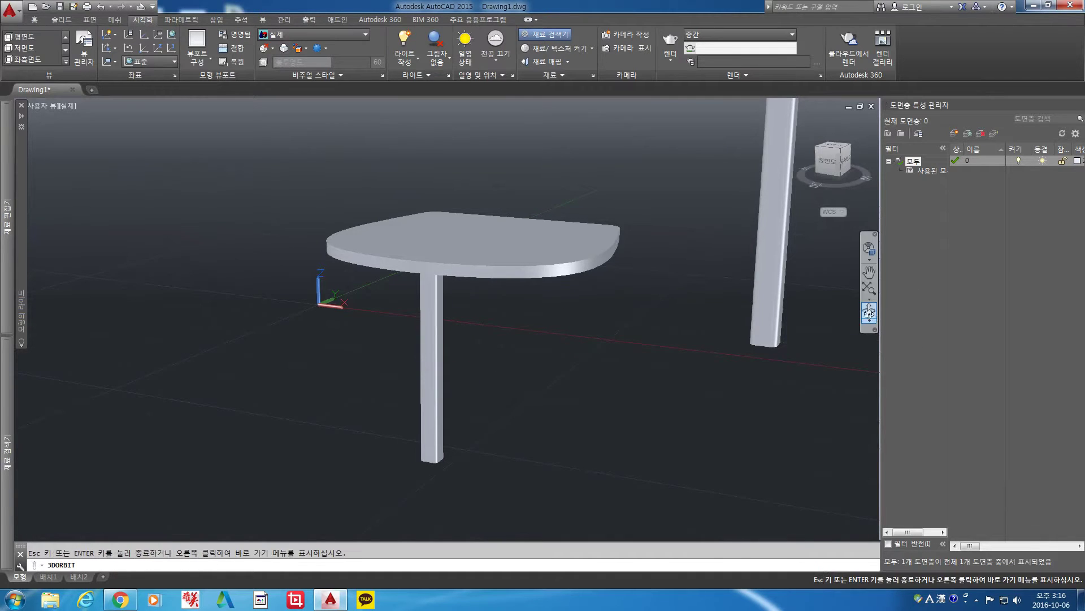
mouse_move(837, 314)
left_mouse_down()
mouse_move(727, 315)
mouse_move(504, 388)
left_mouse_up()
Copy the post three times to its left, giving four legs in a row.
key("Escape")
left_click(478, 384)
type("copy")
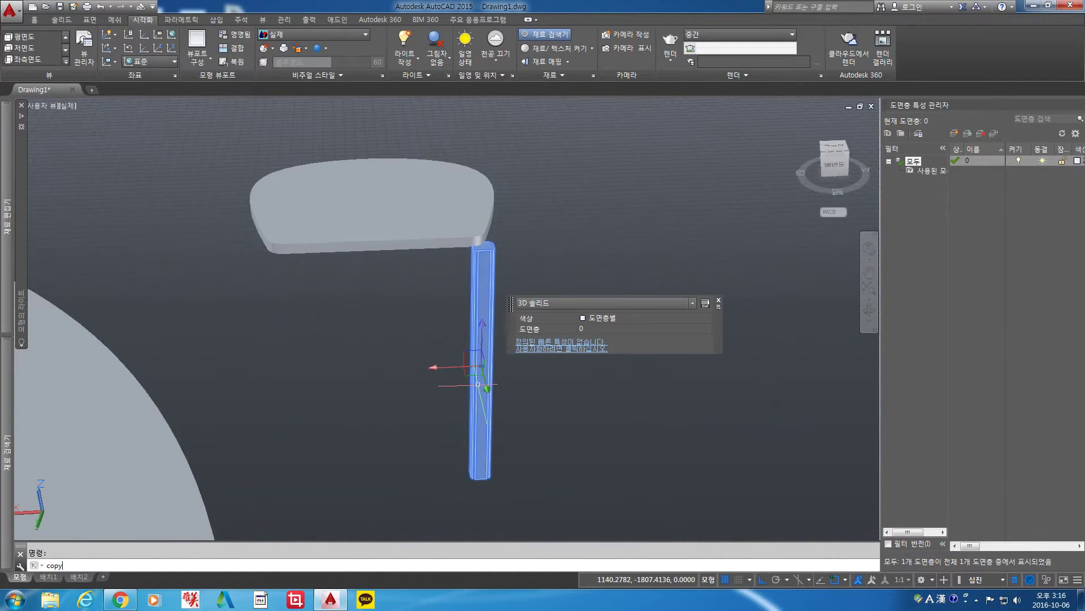
key("Return")
left_click(482, 371)
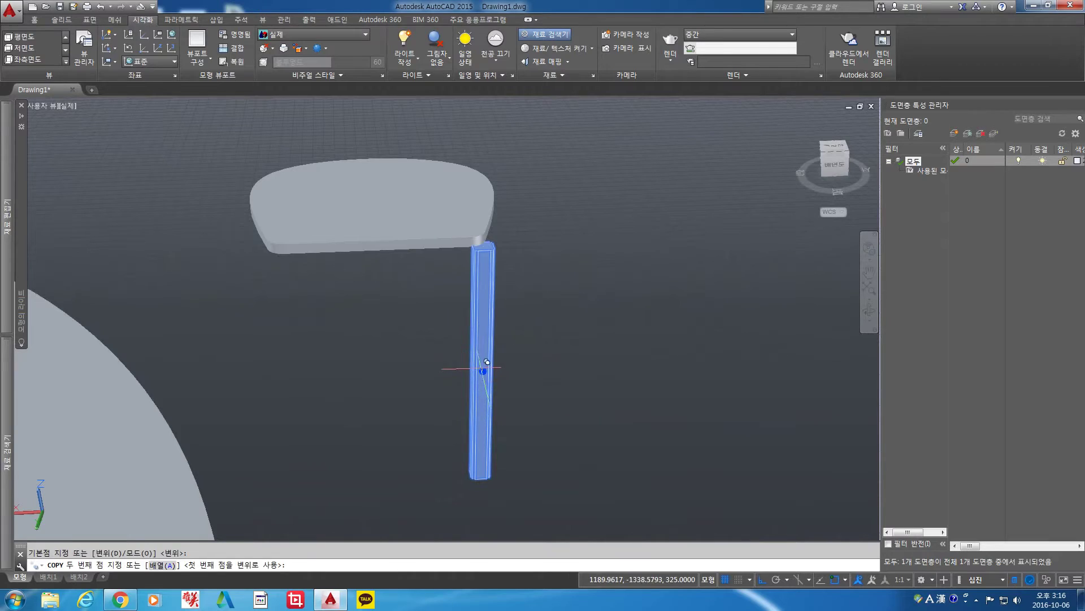
left_click(423, 374)
left_click(356, 377)
left_click(291, 381)
key("Escape")
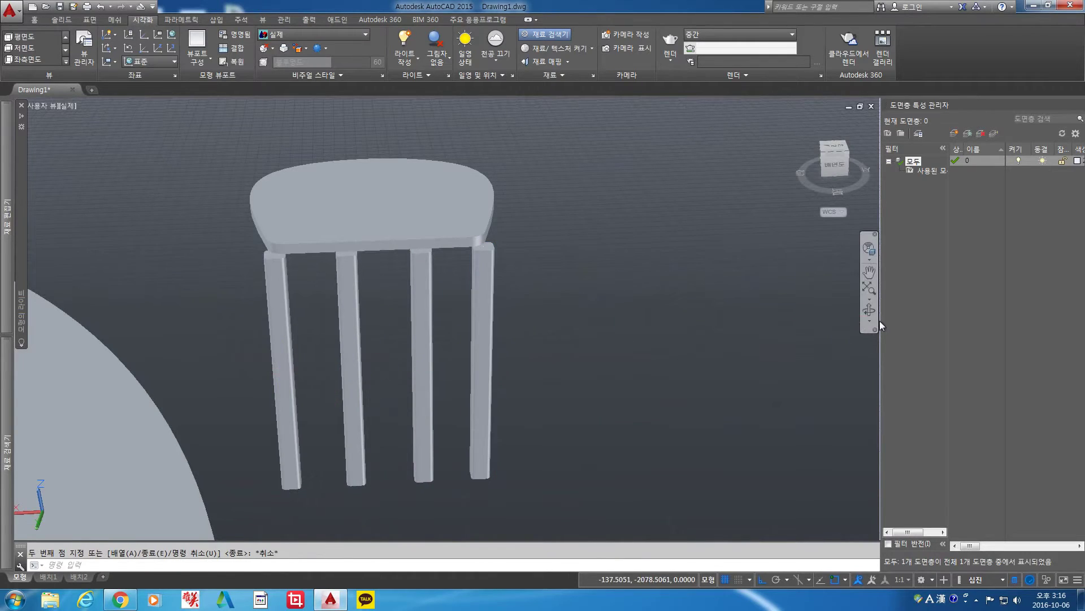
Orbit low beneath the stool to inspect the legs from the front.
left_click(869, 311)
mouse_move(575, 310)
left_mouse_down()
mouse_move(265, 240)
mouse_move(395, 315)
left_mouse_up()
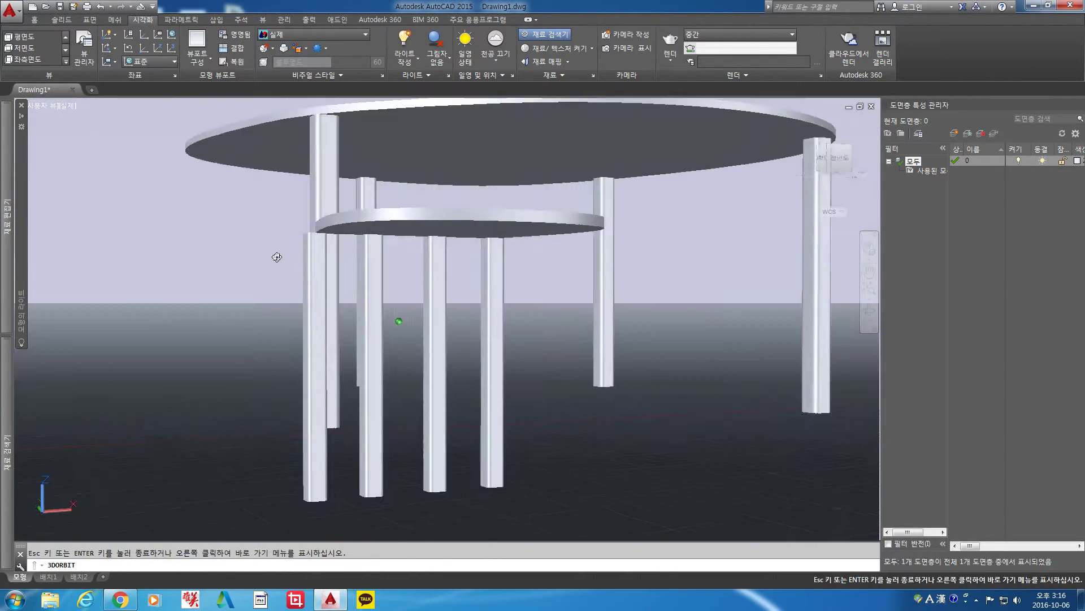
key("Escape")
left_click(339, 325)
key("Escape")
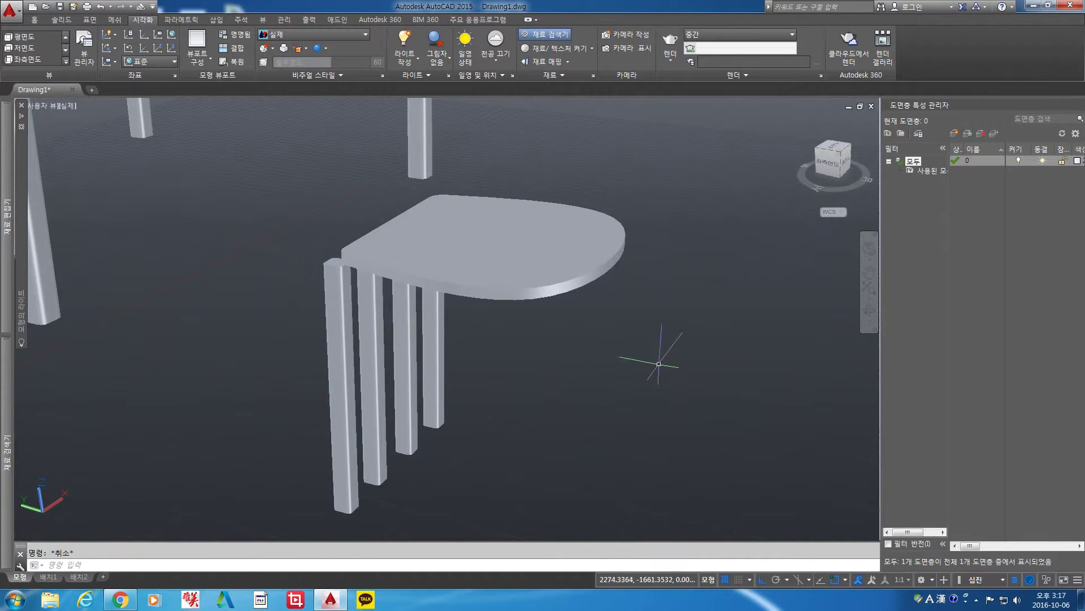
left_click(870, 311)
mouse_move(674, 294)
left_mouse_down()
mouse_move(653, 248)
mouse_move(565, 262)
left_mouse_up()
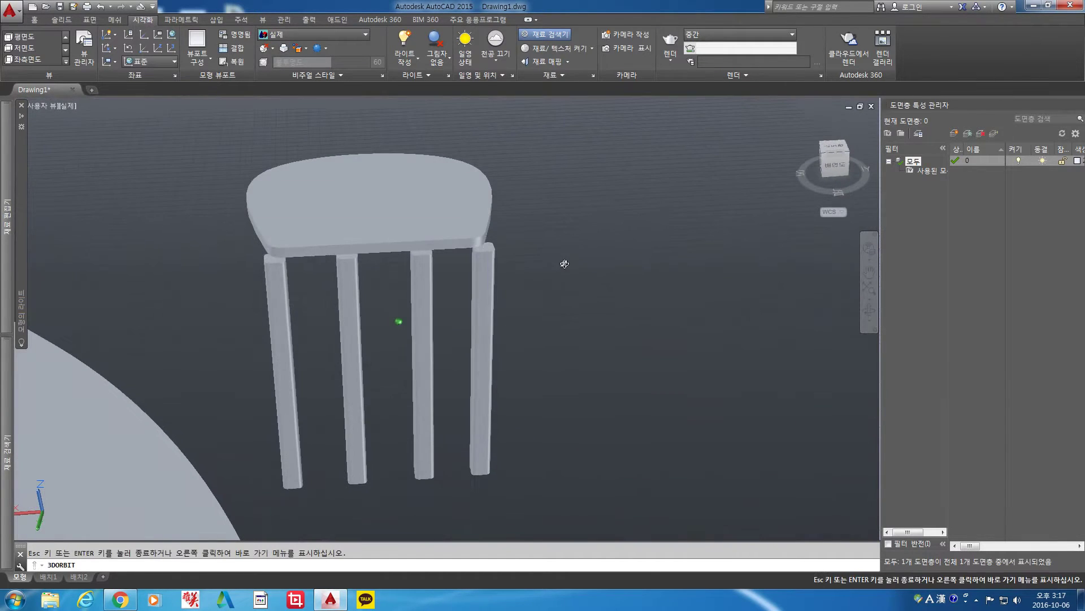
key("Escape")
Move the rightmost stool leg 10 units along X.
left_click(480, 342)
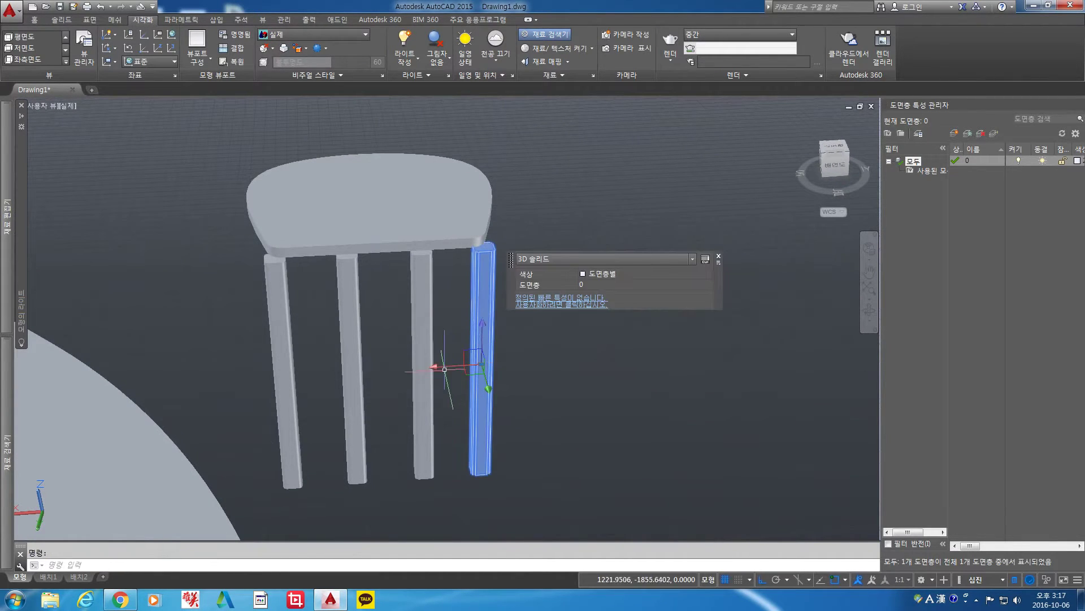
left_click(447, 366)
type("10")
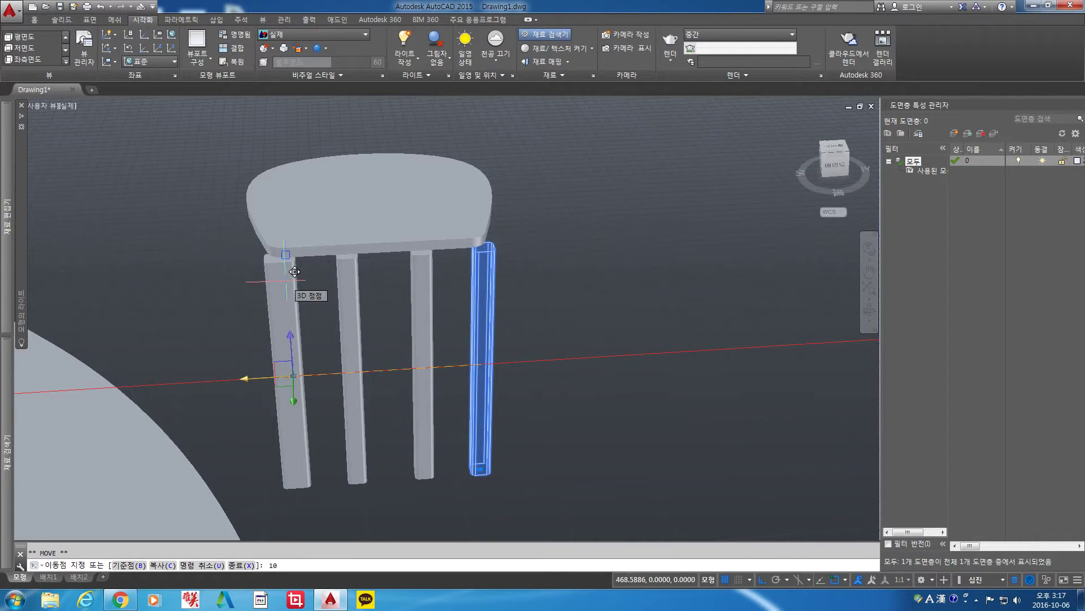
key("Return")
key("Escape")
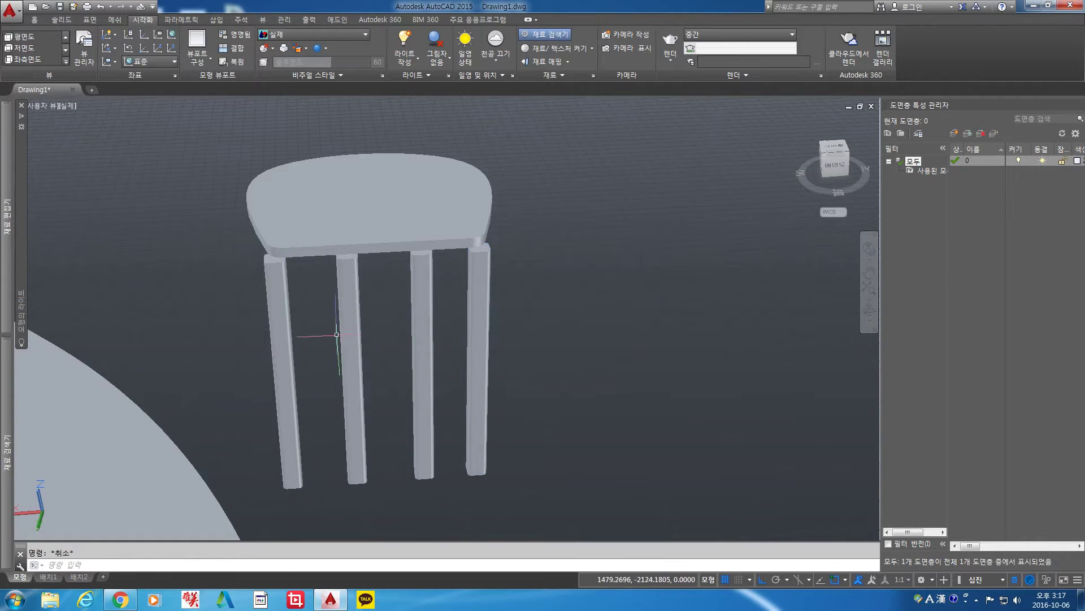
Move the right and left stool legs together 350 units along X.
left_click(270, 344)
key("Escape")
left_click(475, 376)
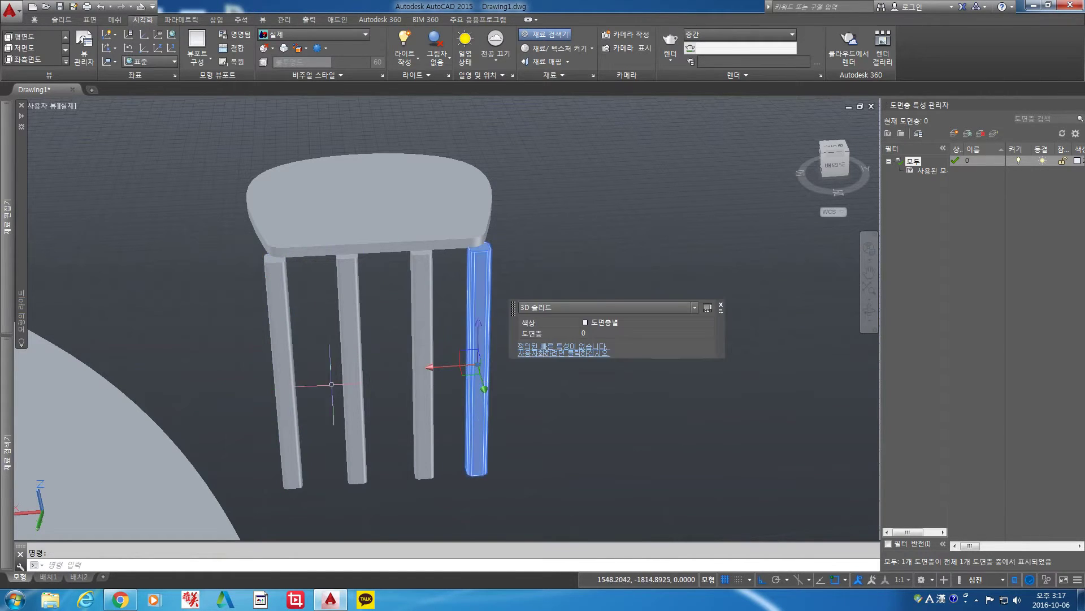
left_click(286, 376)
left_click(385, 395)
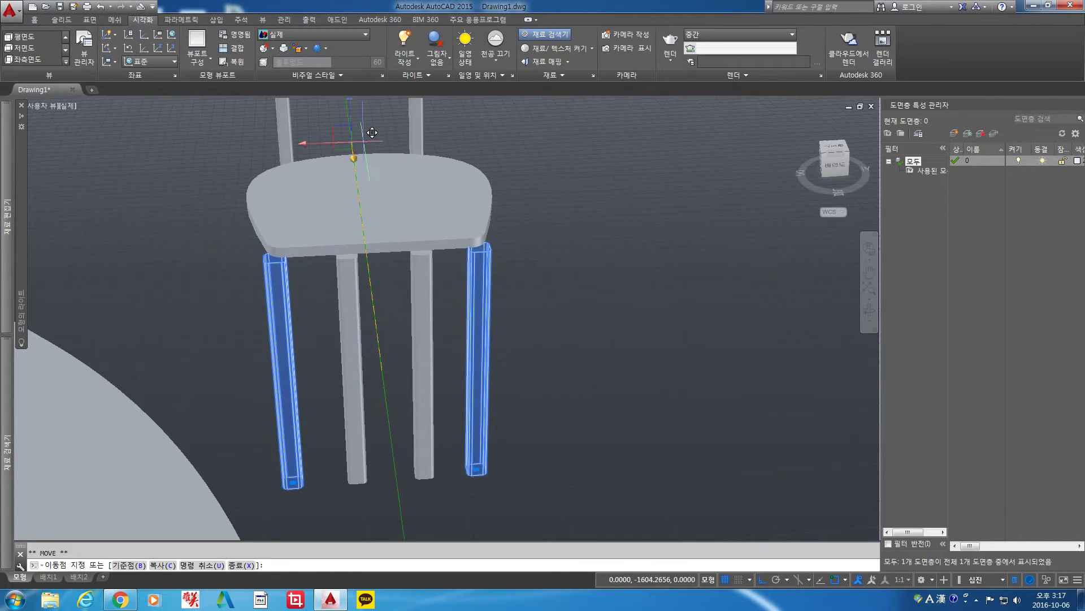
type("350")
key("Return")
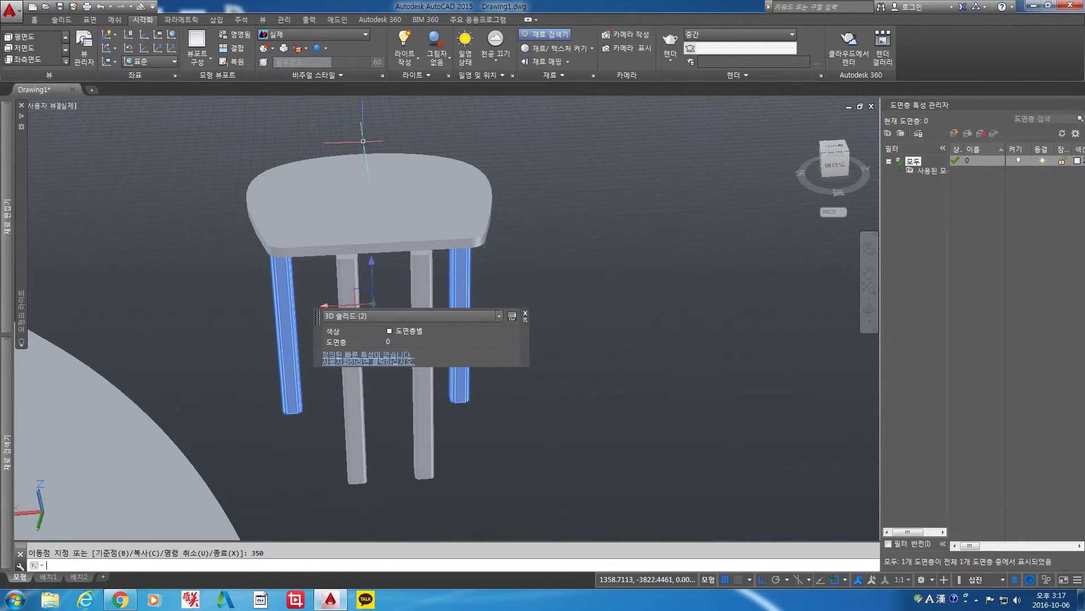
key("Escape")
Orbit to a near-front view of the stool after cancelling a trial two-leg move.
left_click(869, 310)
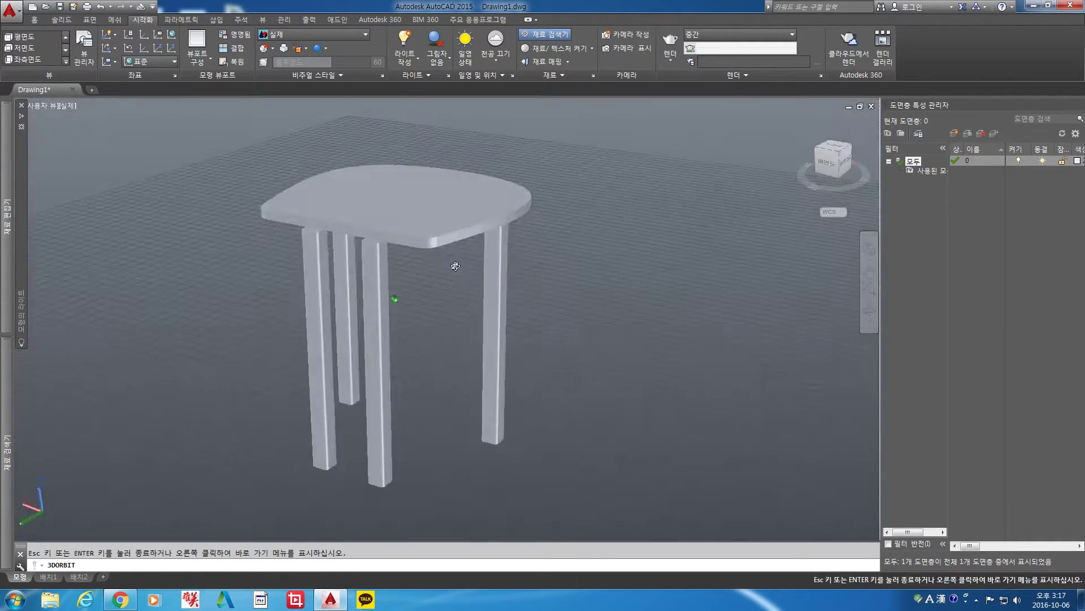
left_click_drag(395, 301, 421, 297)
left_click(421, 297)
left_click(506, 313)
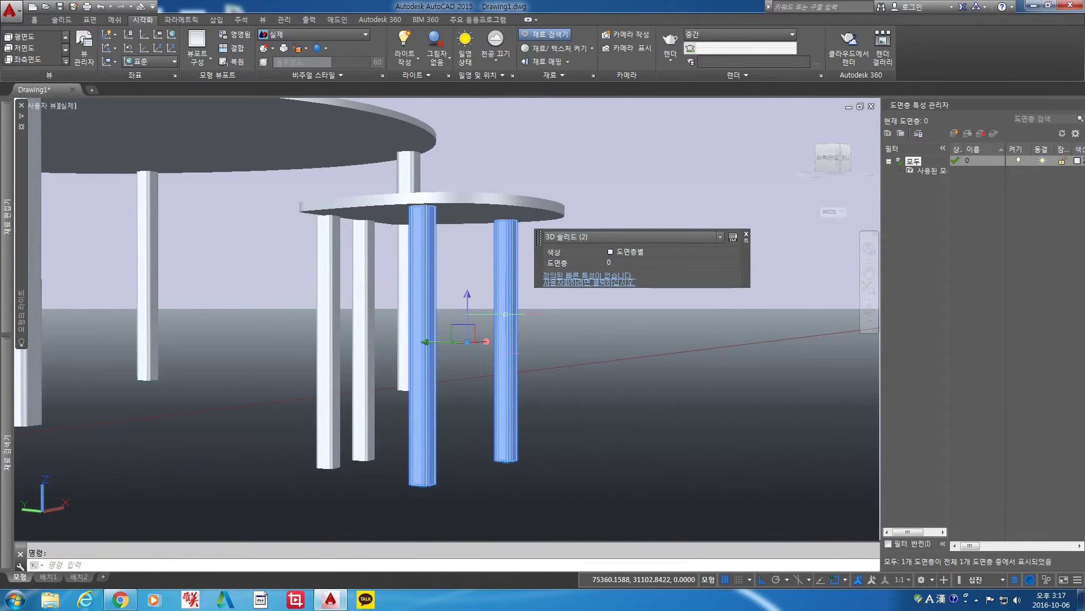
left_click(427, 343)
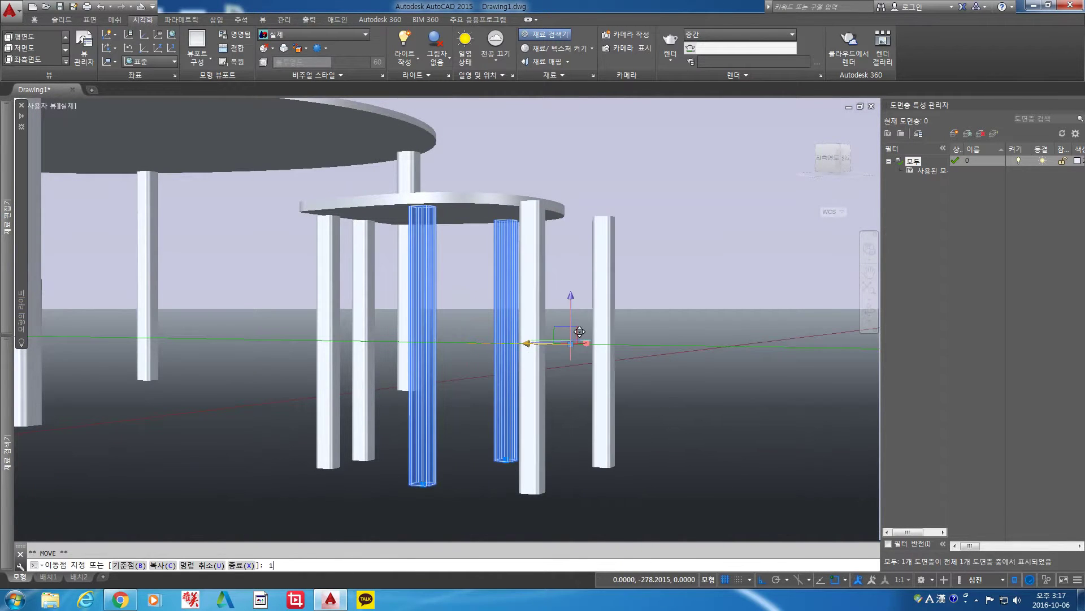
key("Escape")
key("Escape")
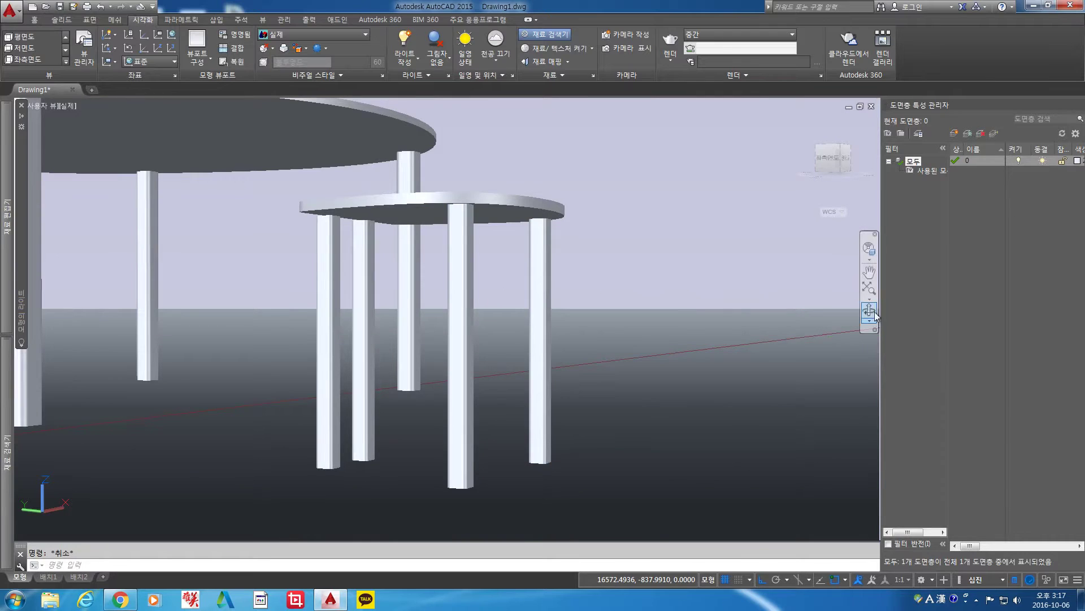
left_click(874, 315)
mouse_move(591, 184)
left_mouse_down()
mouse_move(545, 153)
mouse_move(310, 292)
mouse_move(334, 286)
mouse_move(266, 310)
left_mouse_up()
key("Escape")
Move two stool legs by 5 units along X.
left_click(422, 326)
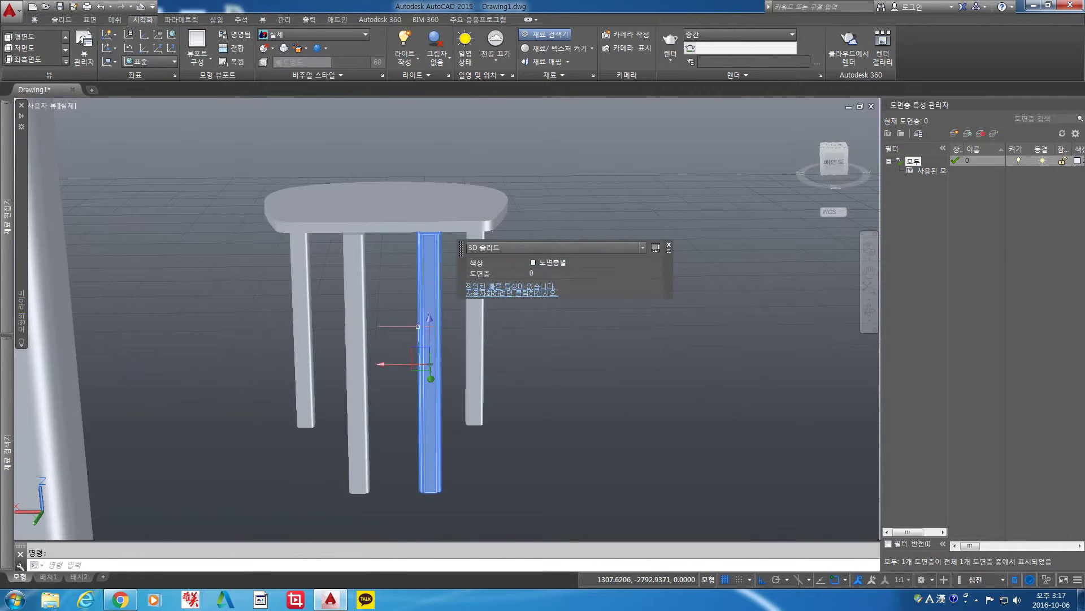
left_click(363, 337)
left_click(393, 364)
type("5")
key("Return")
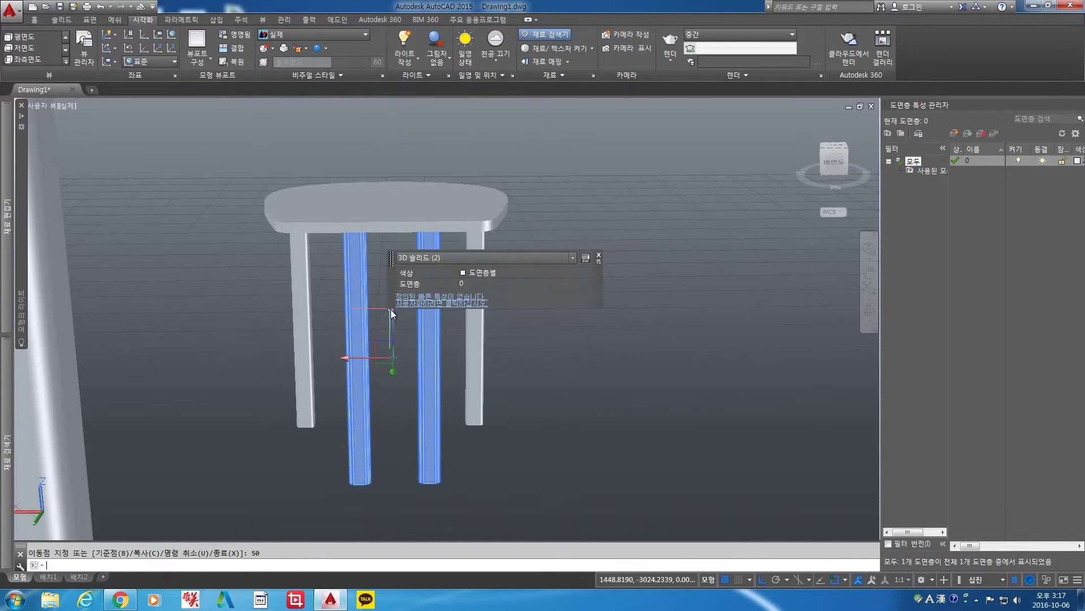
key("Escape")
key("Escape")
Shift the middle-right leg 50 units to the right along X.
left_click(433, 336)
left_click(385, 360)
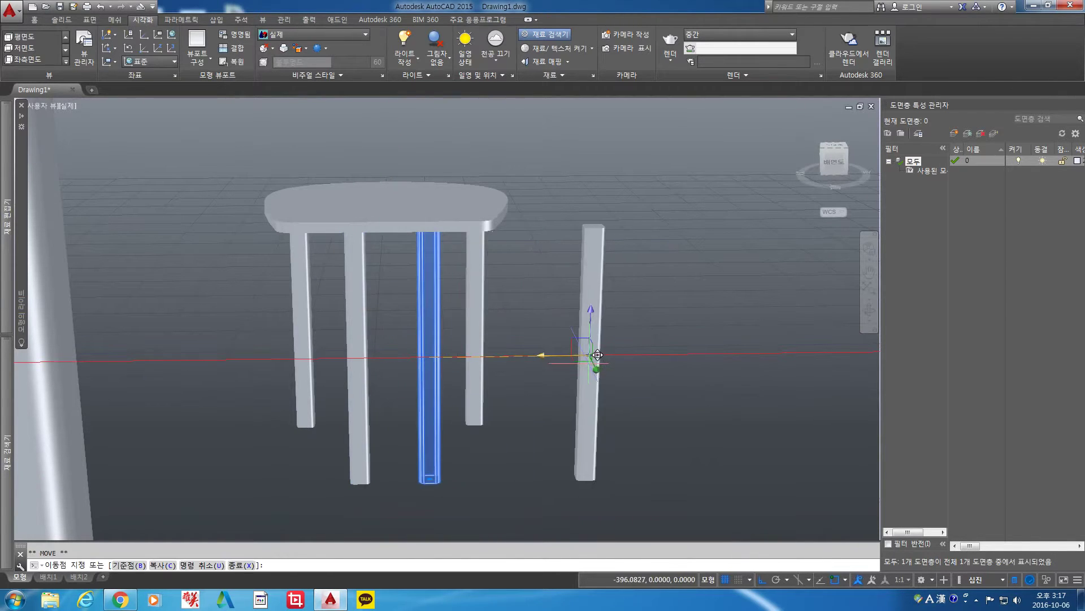
type("50")
key("Return")
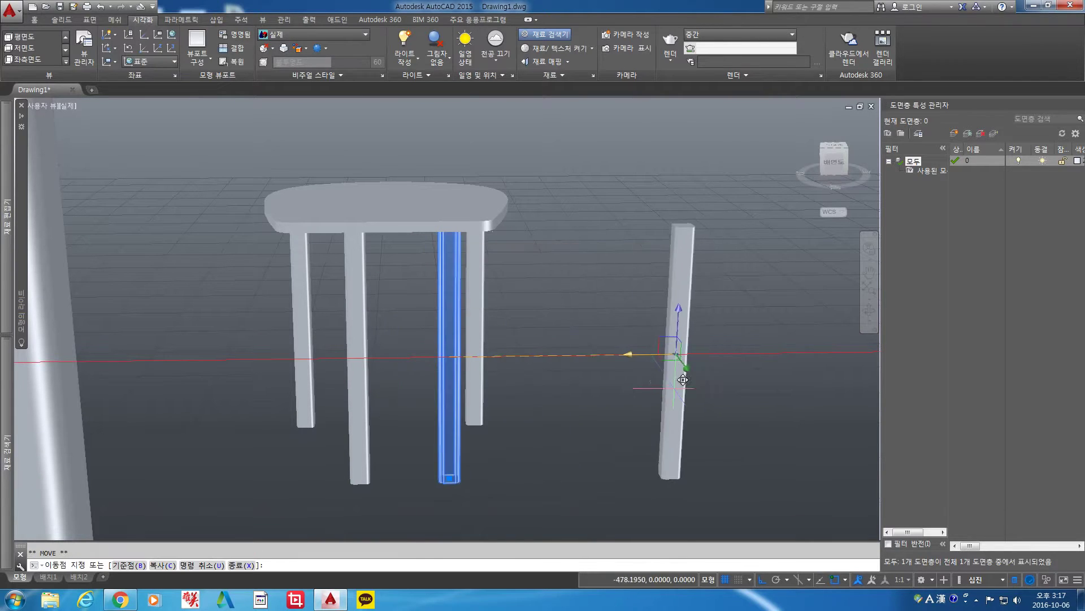
key("Return")
key("Escape")
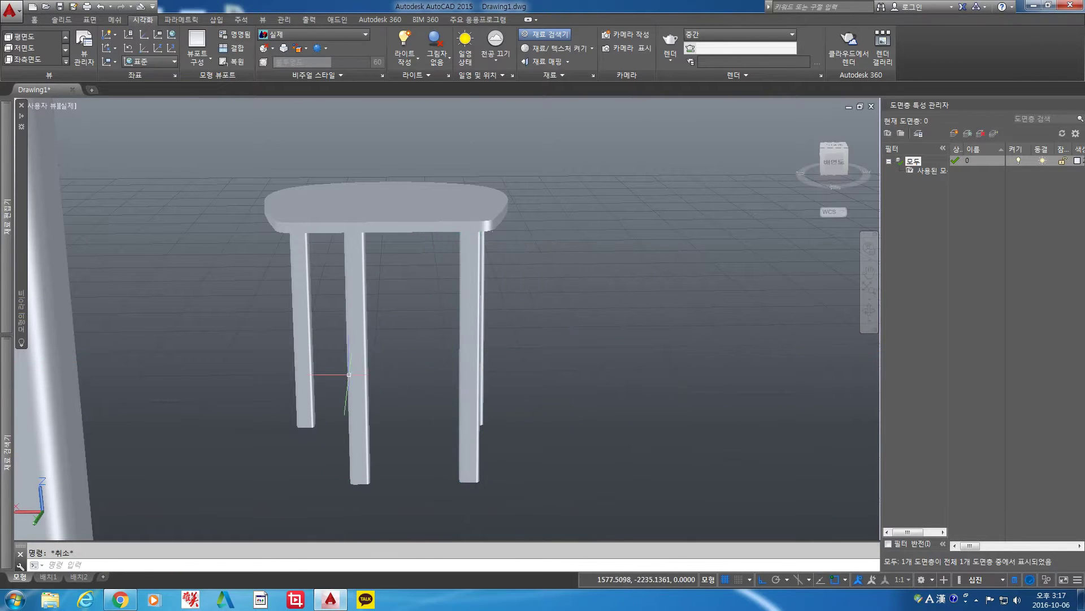
Shift the front leg left along X, then orbit to a top-down view of the seat.
left_click(349, 375)
left_click(322, 363)
type("1")
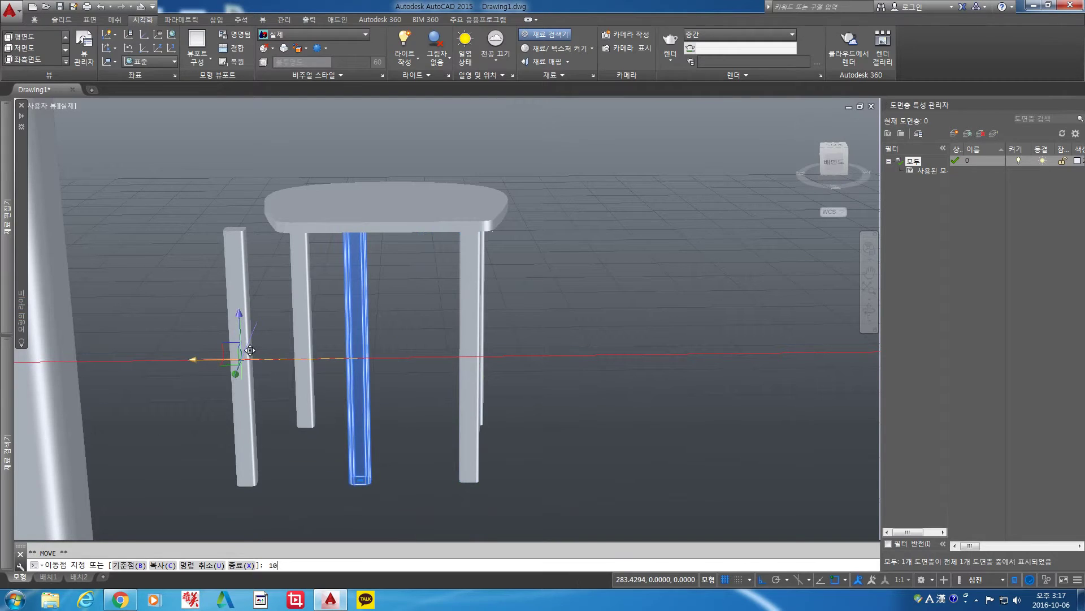
type("0")
key("Return")
key("Escape")
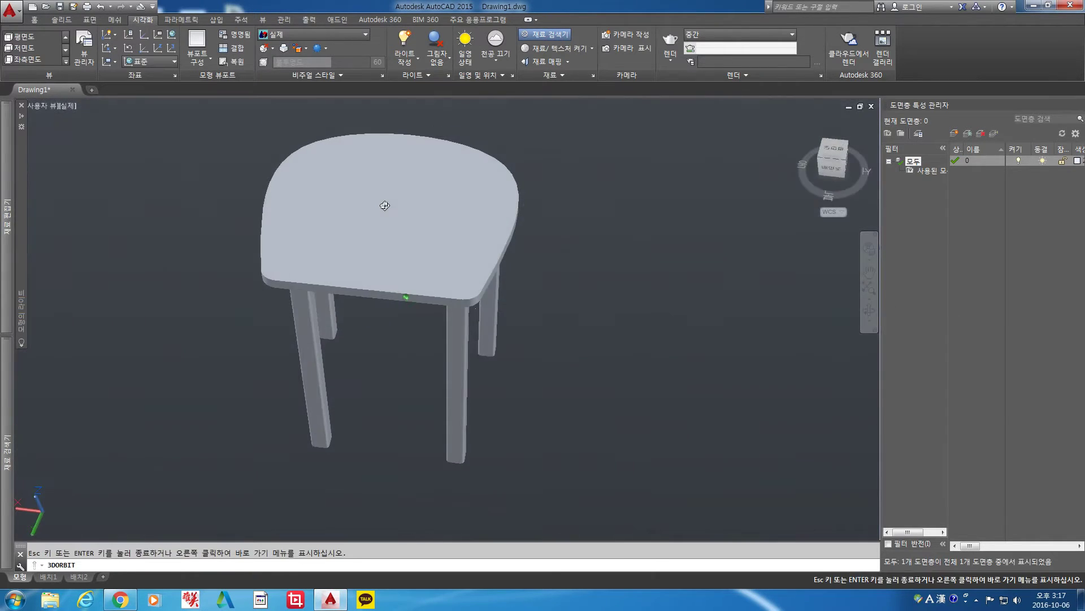
middle_click_drag(622, 310, 395, 215, "shift")
type("l")
key("Return")
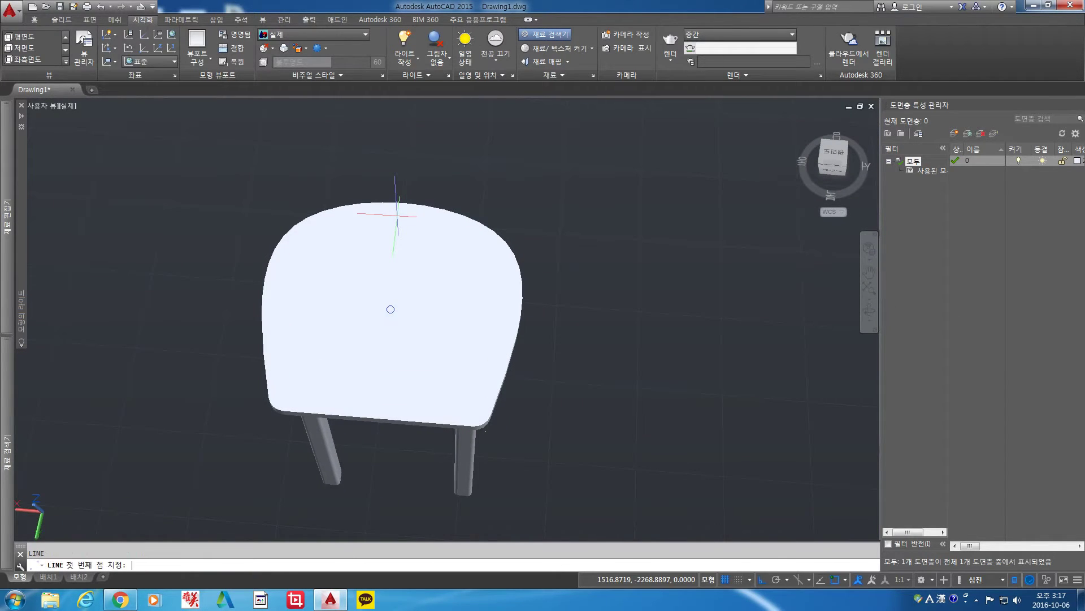
Begin a line at the seat centre, then pan and orbit to a perspective view.
left_click(387, 318)
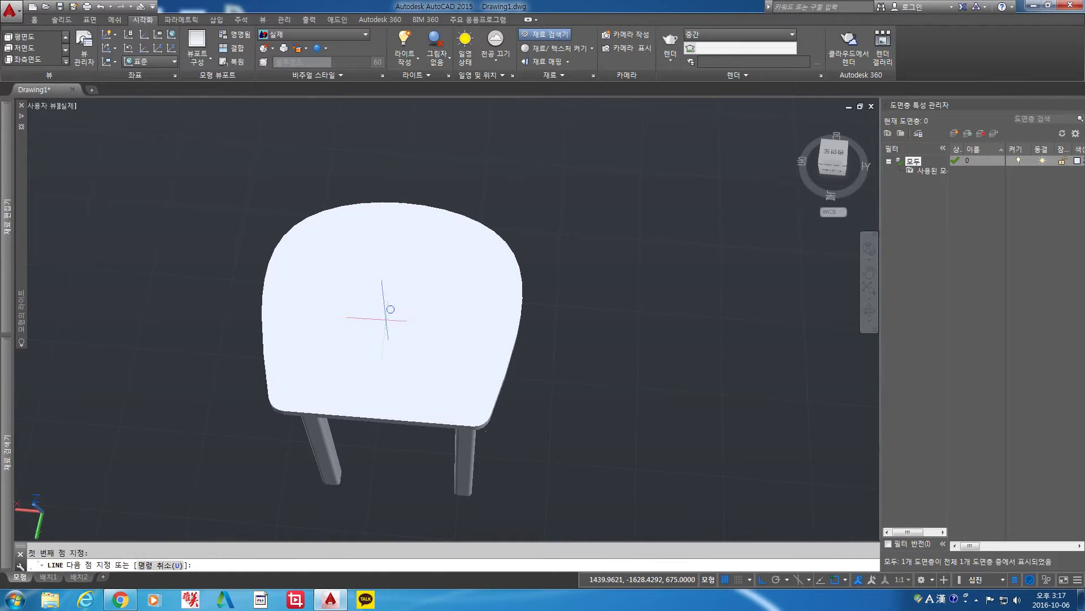
middle_click_drag(351, 443, 363, 293)
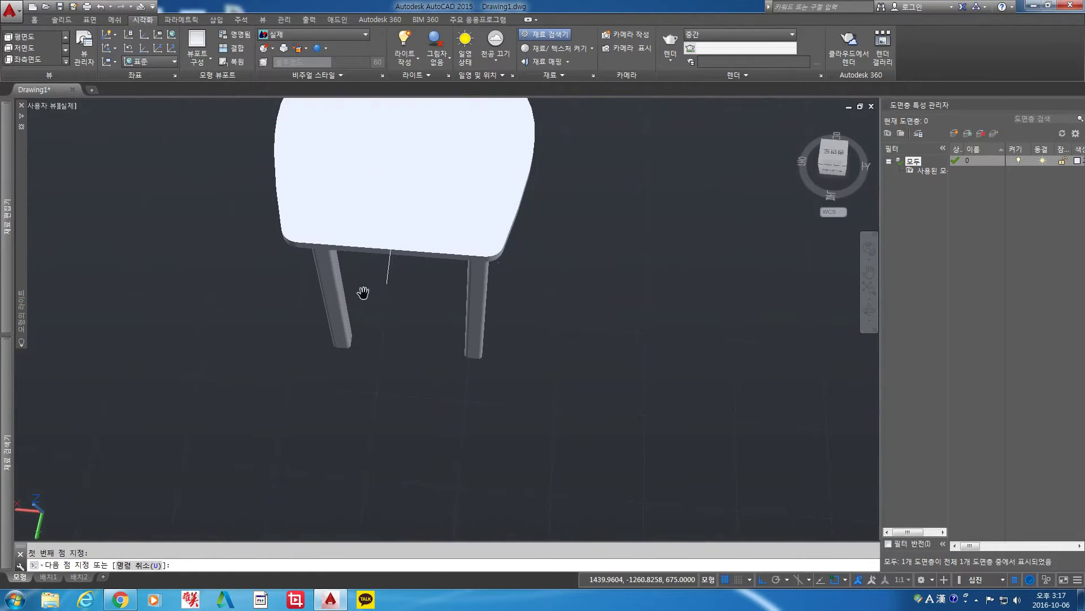
key("Escape")
middle_click_drag(371, 238, 386, 402)
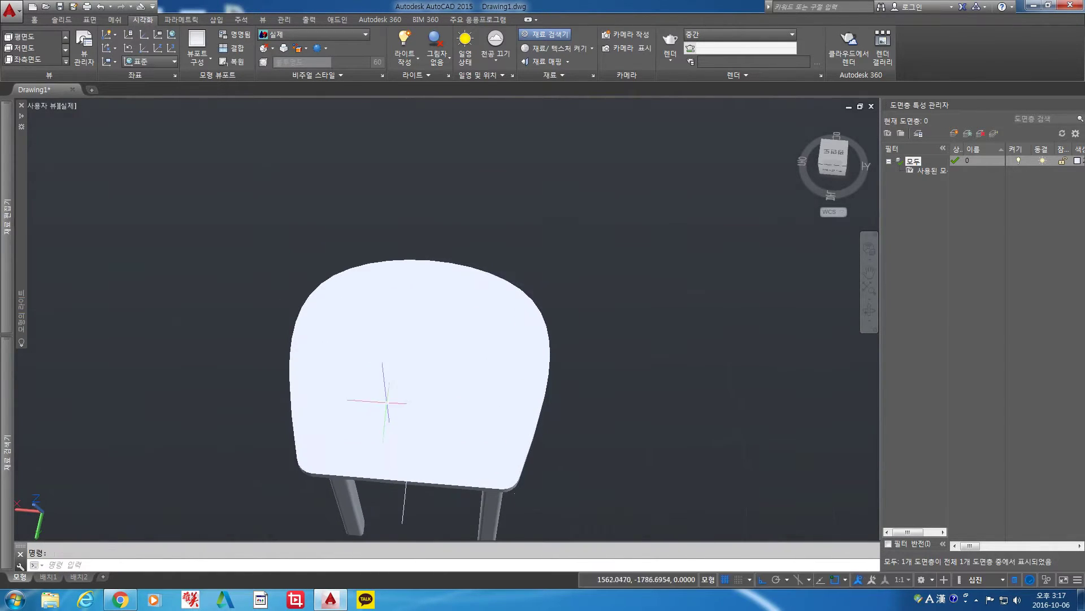
key("Return")
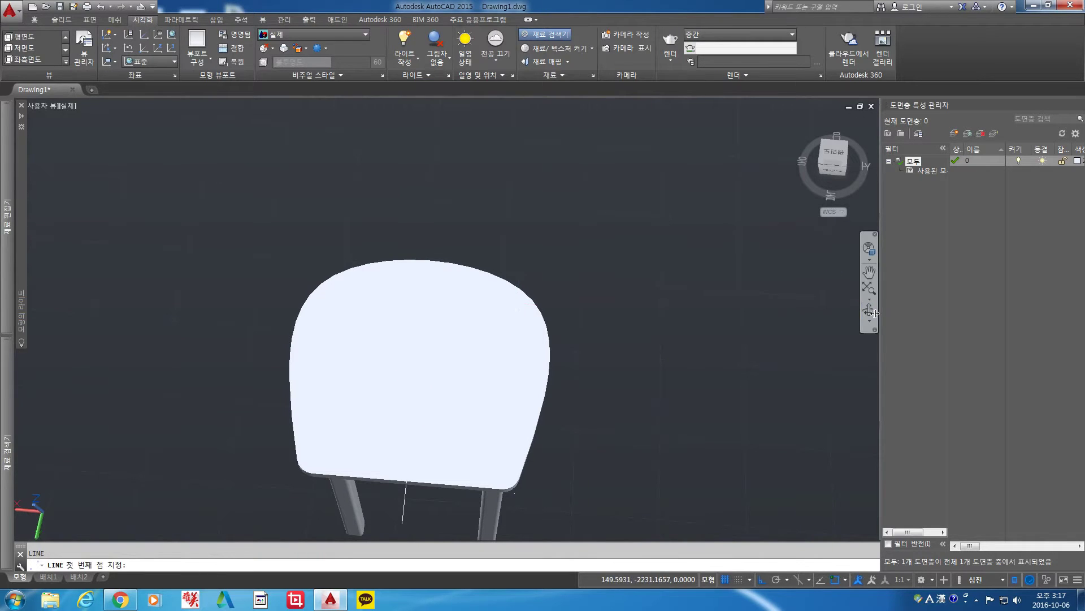
left_click(869, 310)
left_click_drag(424, 407, 530, 423)
key("Escape")
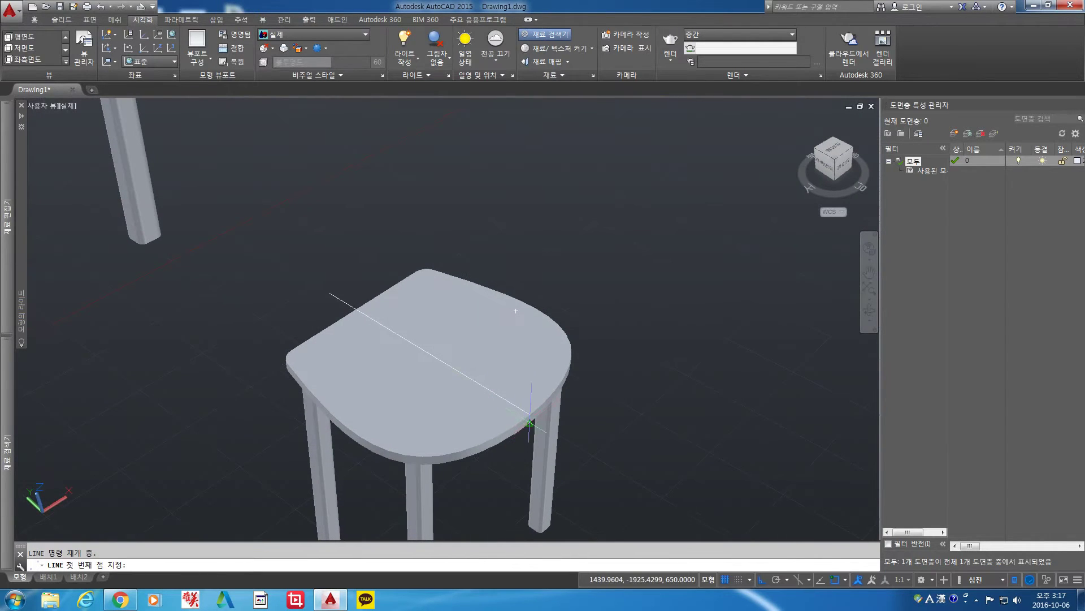
Draw a 100-unit line on the seat and a second segment across it.
left_click(528, 420)
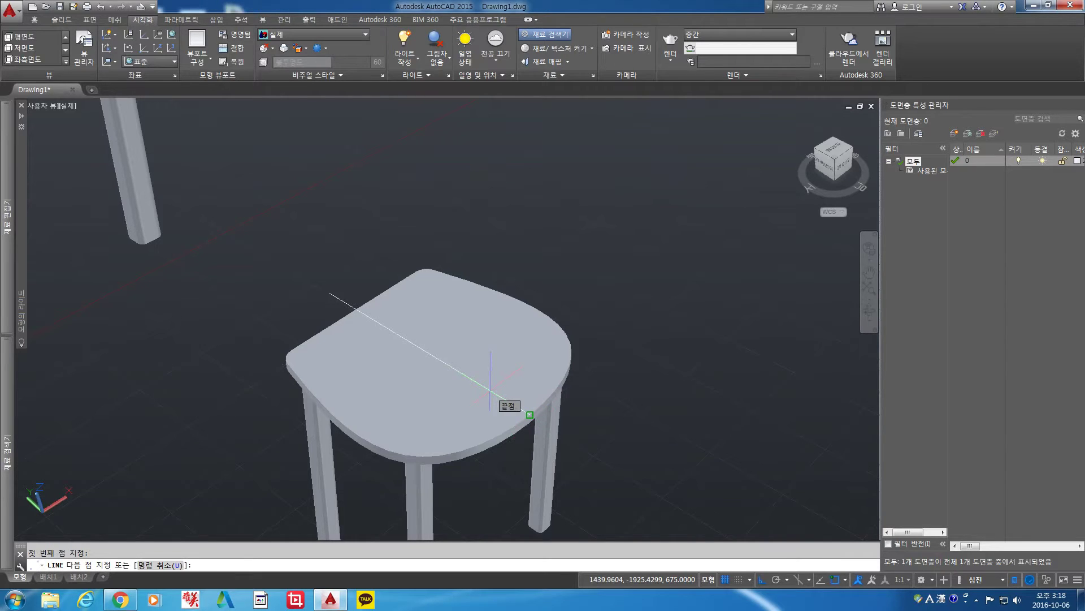
type("100")
key("Return")
key("Return")
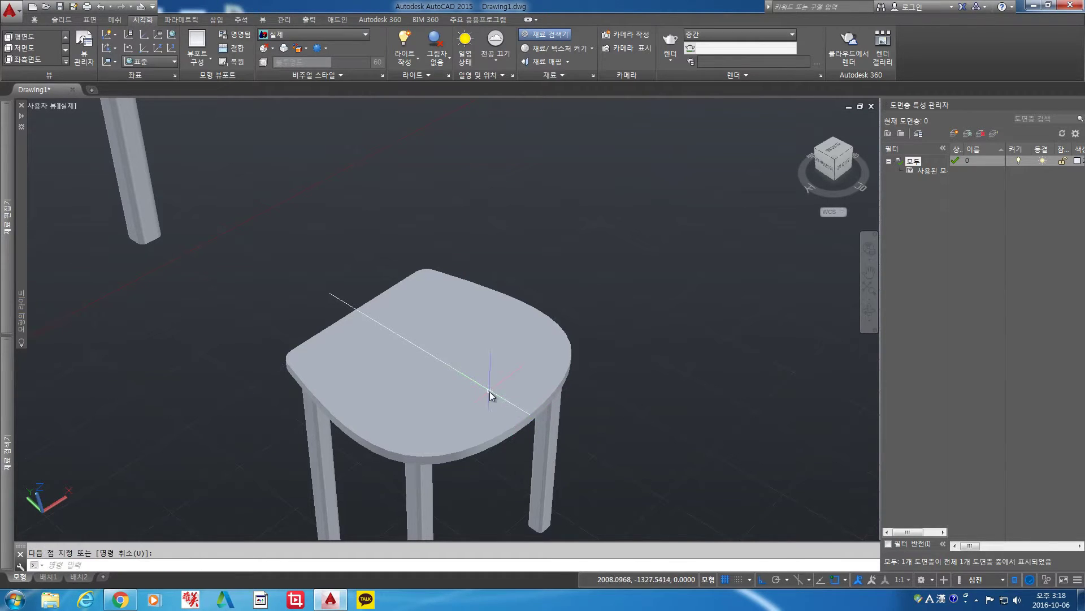
key("Return")
left_click(497, 394)
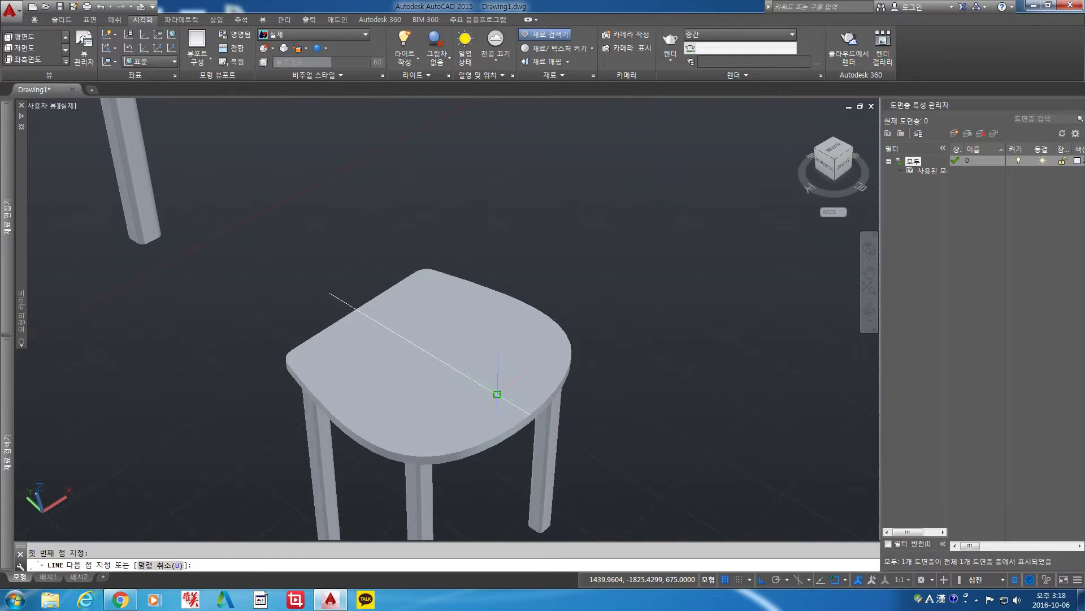
left_click(577, 327)
key("Return")
key("Return")
Draw a diagonal guide line across the seat top.
scroll(516, 374, "up", 2)
middle_click_drag(560, 432, 541, 316)
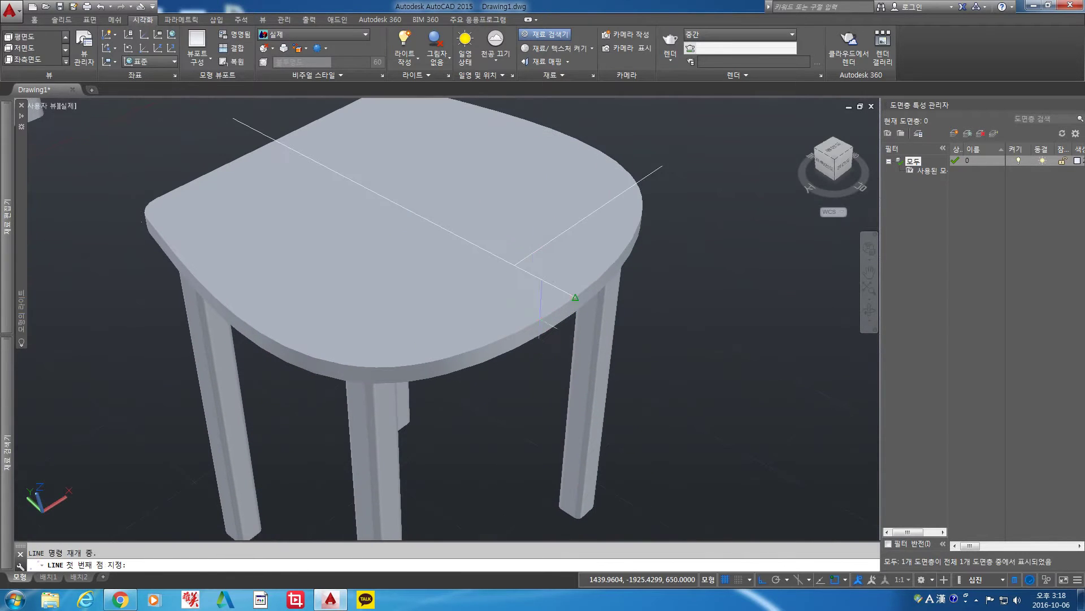
left_click(514, 265)
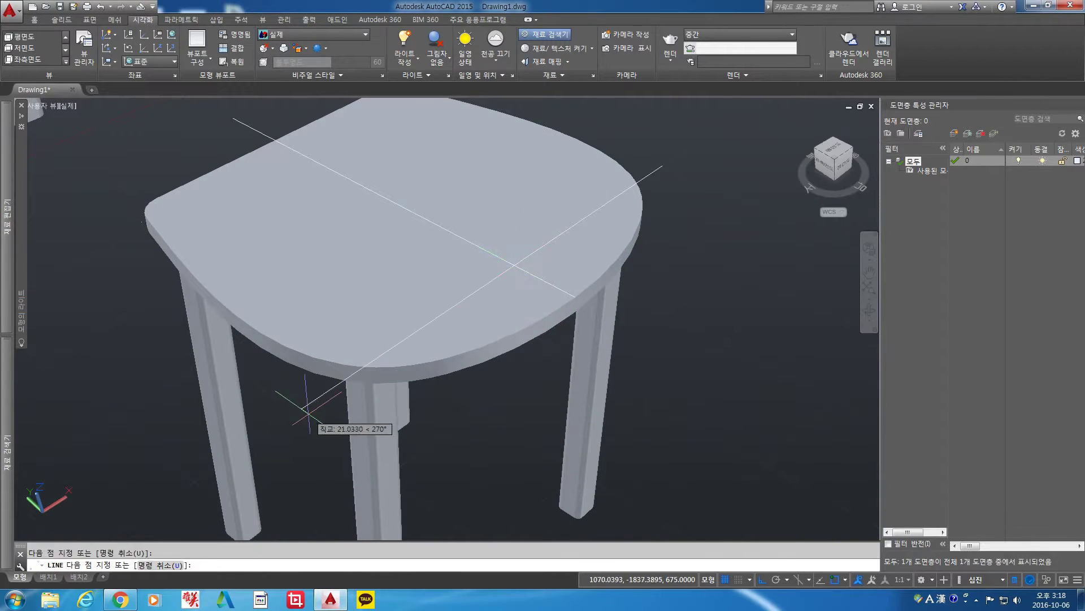
left_click(303, 407)
key("Escape")
Delete the stray upper-right segment and the lower diagonal guide line.
left_click(610, 201)
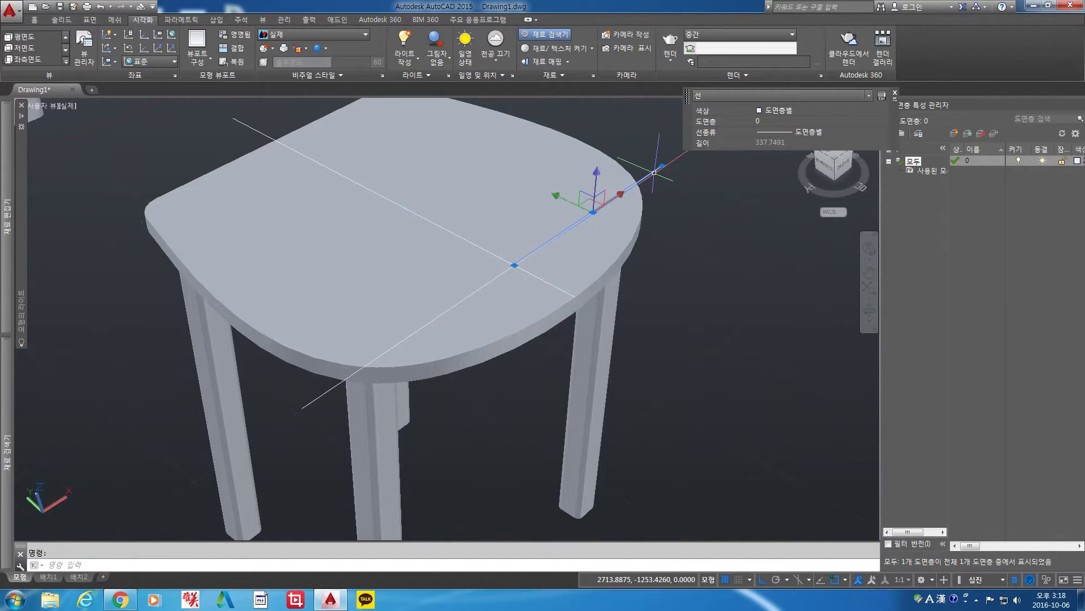
key("Delete")
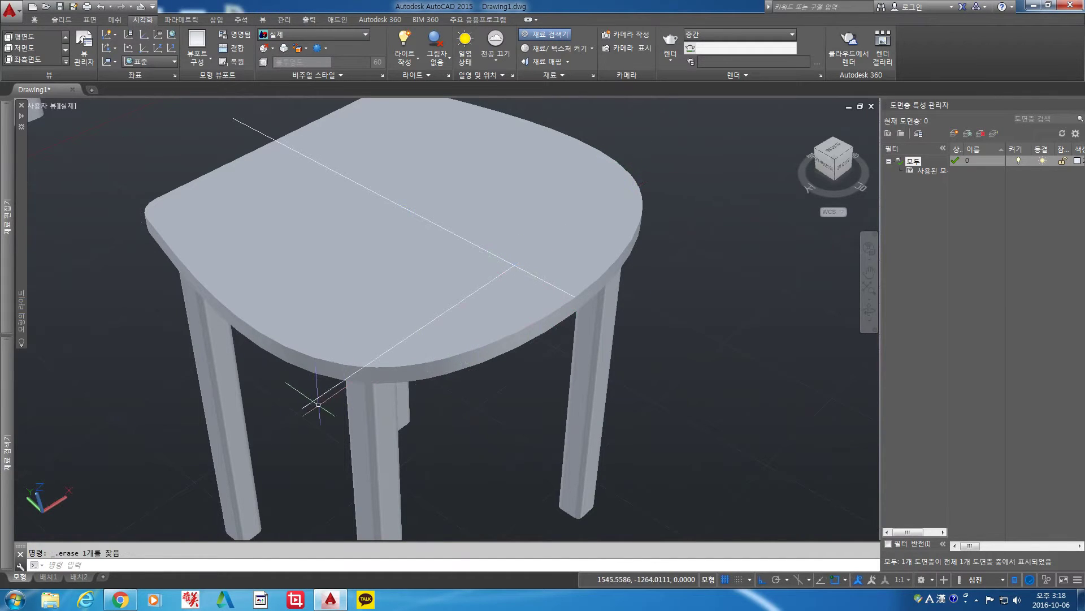
left_click(318, 397)
key("Delete")
Draw a 30-unit segment and a 300-unit guide line from the seat top.
type("l")
key("Return")
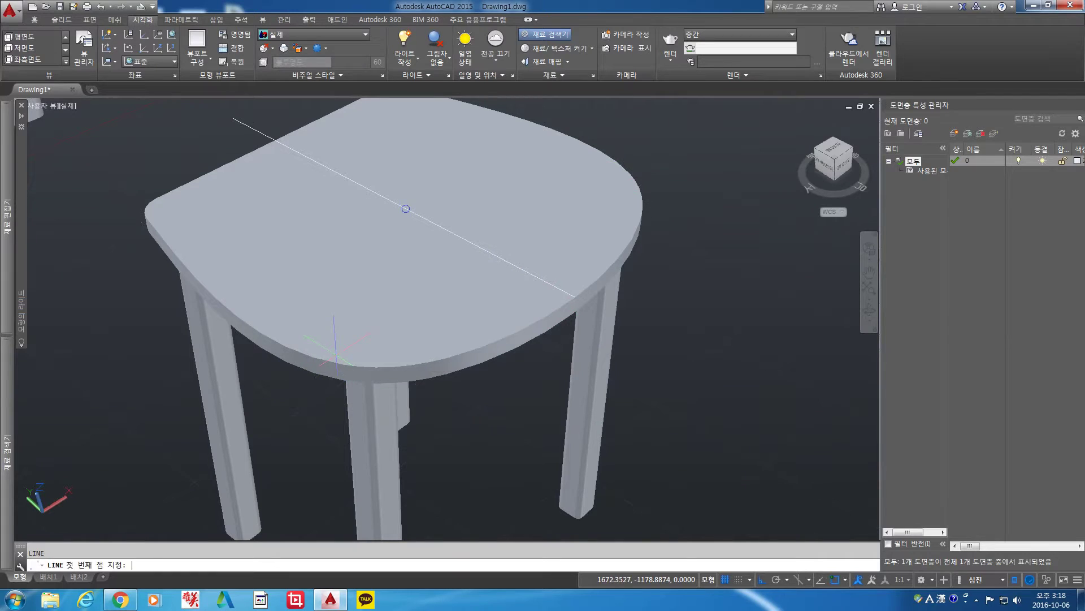
left_click(513, 265)
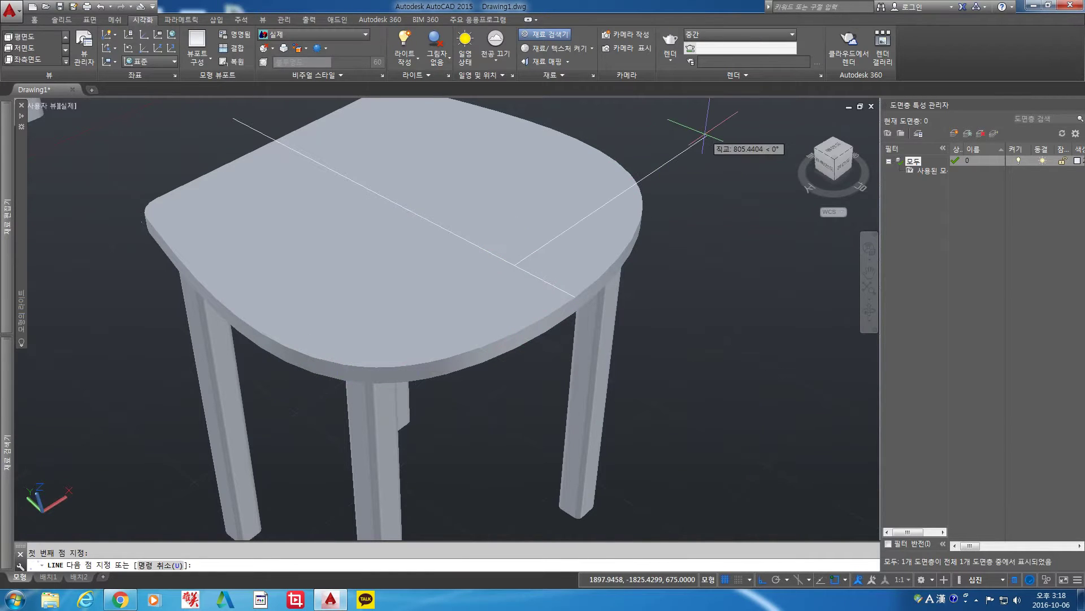
type("30")
key("Return")
key("Return")
key("Return")
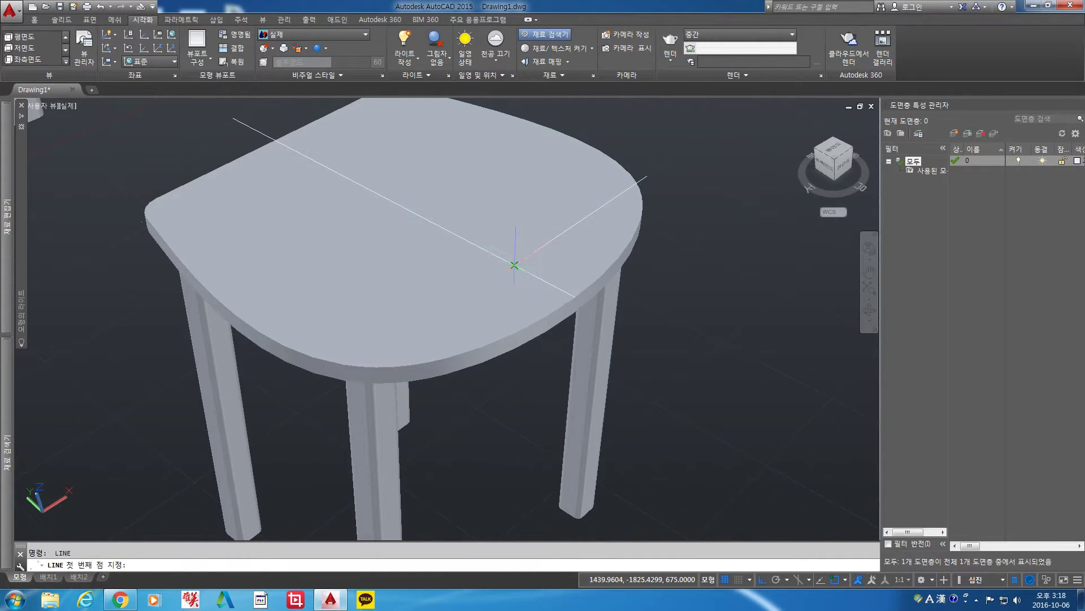
left_click(514, 264)
type("300")
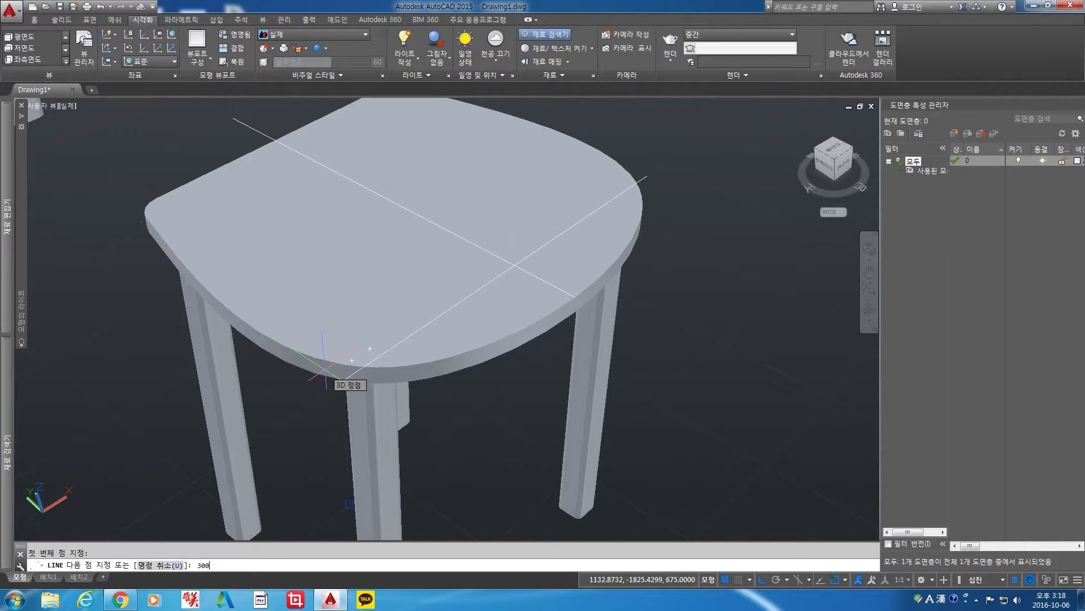
key("Return")
key("Return")
key("Return")
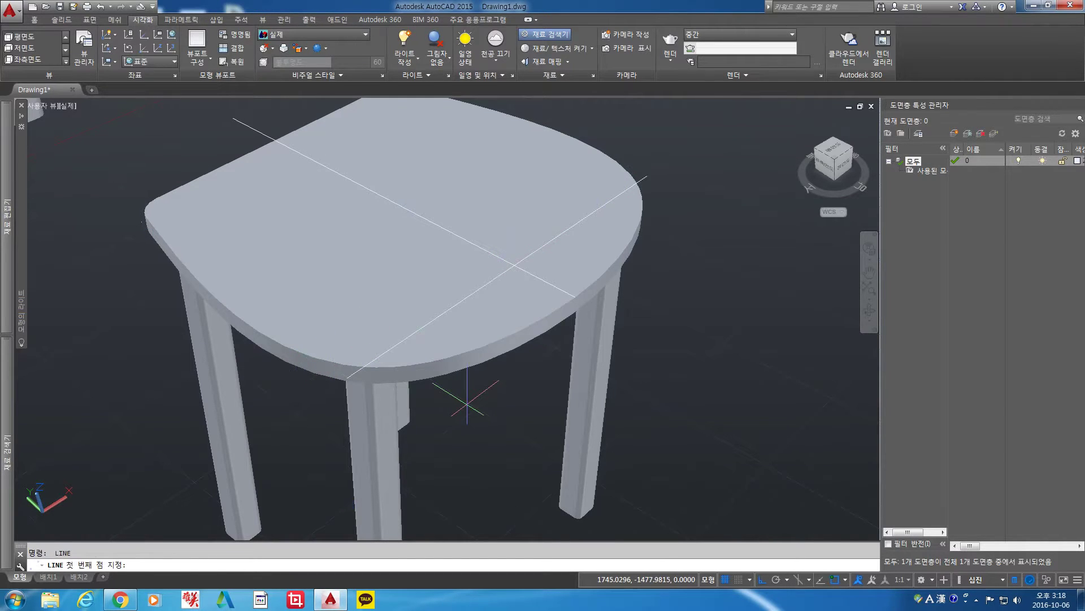
key("Escape")
Draw a spline between the guide-line ends bending beyond the seat edge, undoing a trial join.
type("spline")
key("Return")
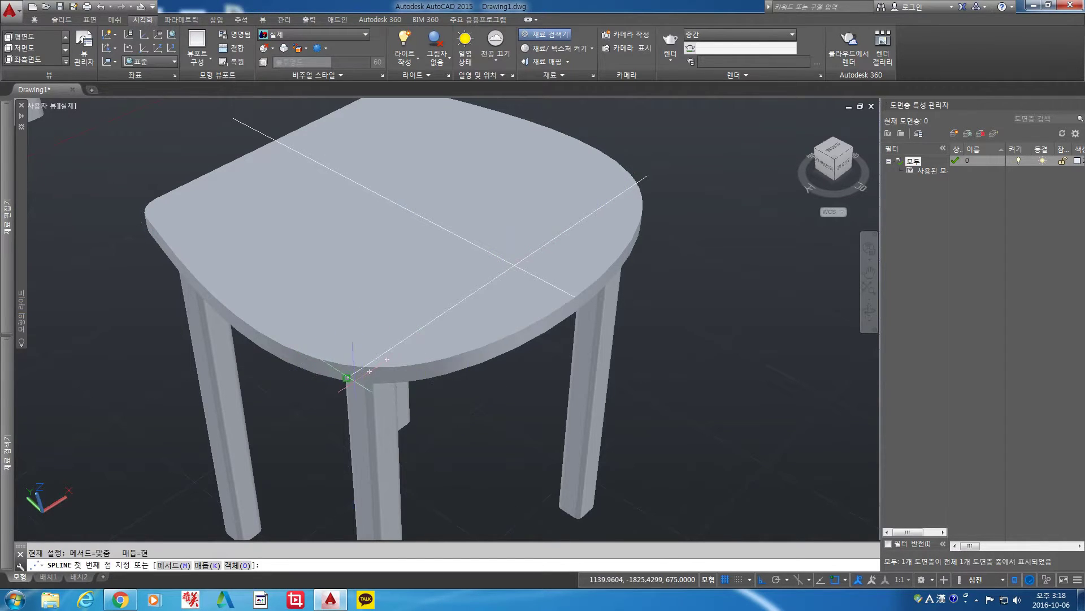
left_click(348, 377)
left_click(575, 296)
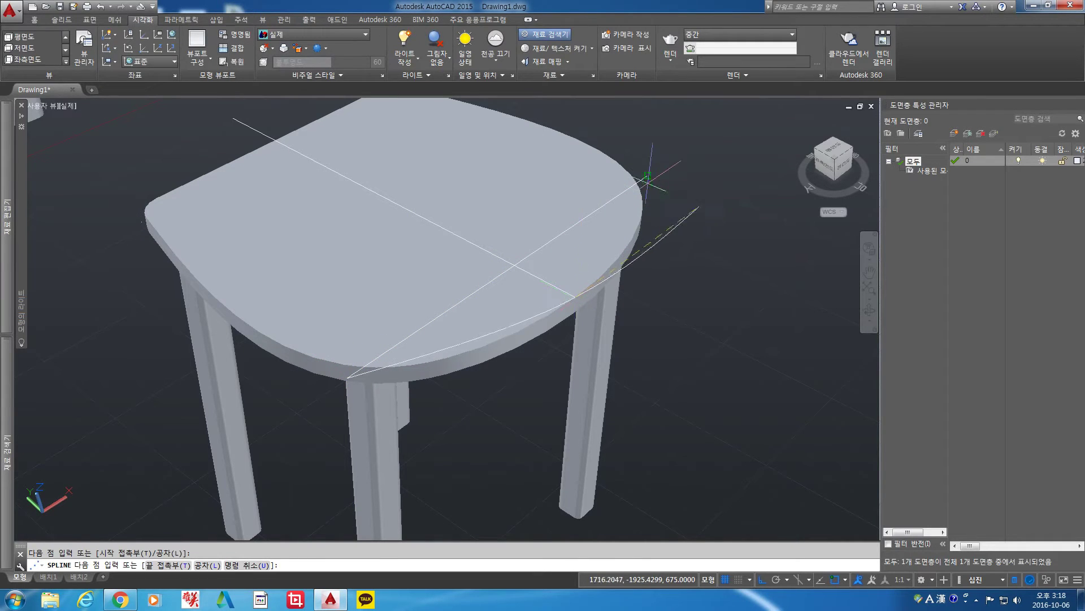
left_click(641, 179)
key("Return")
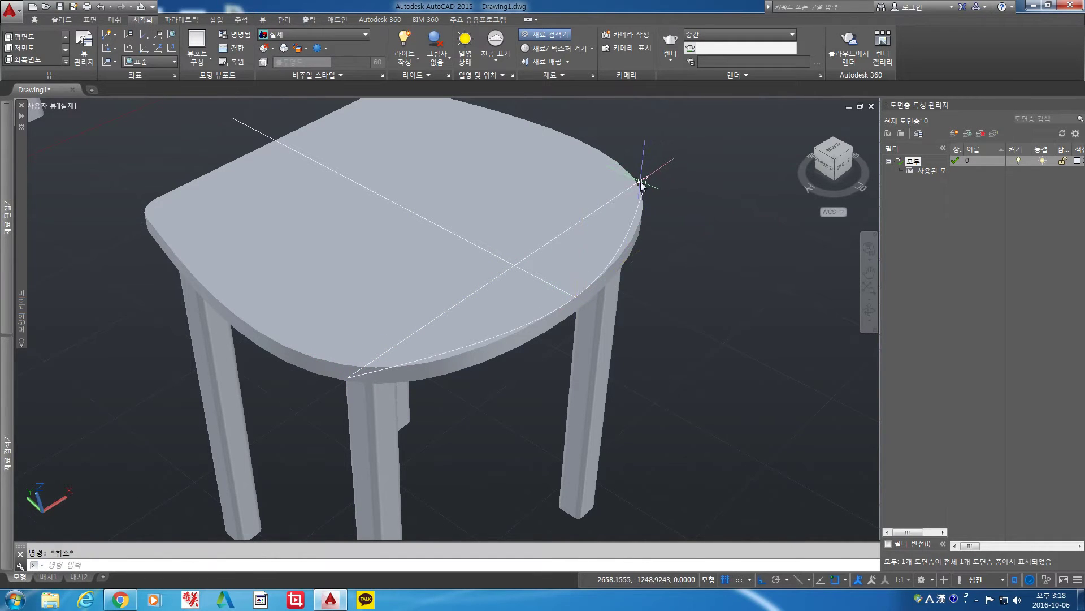
left_click(465, 300)
key("Return")
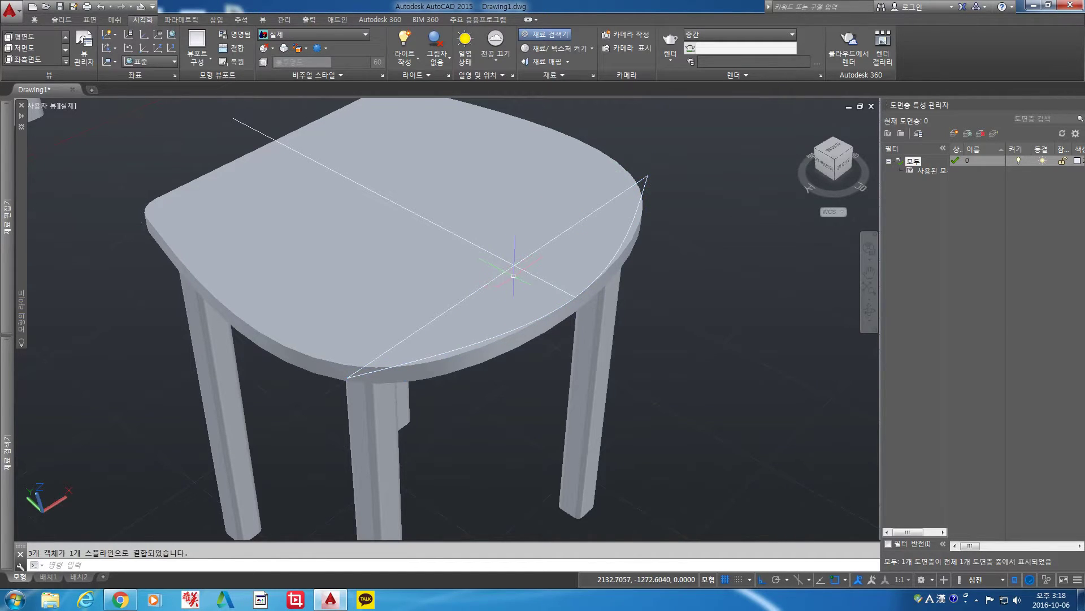
key("ctrl+z")
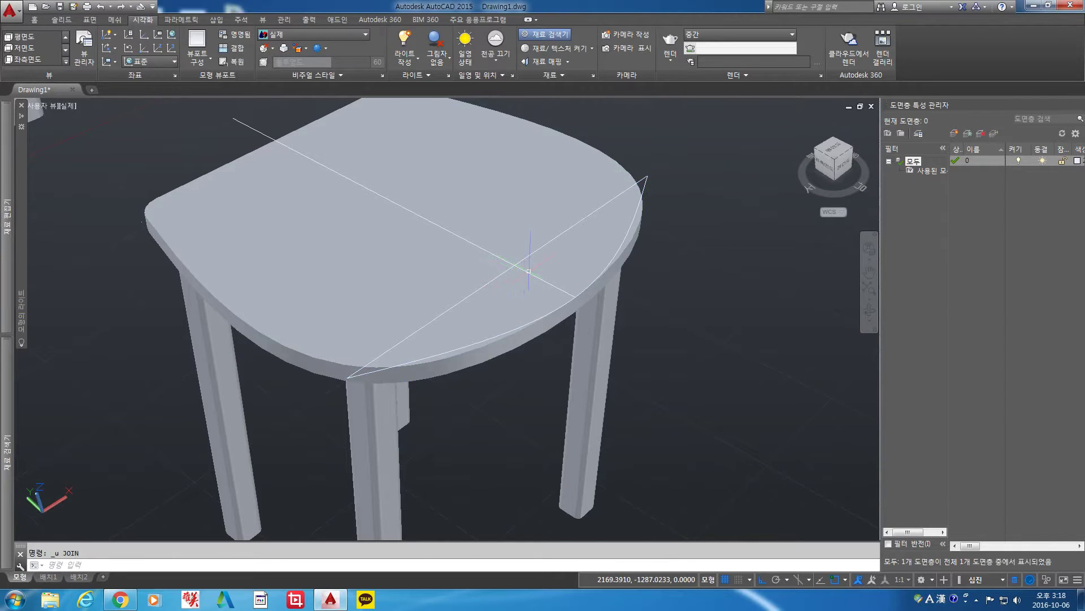
Draw a second spline from the seat's front-left corner to its right corner and join both splines.
type("spline")
key("Return")
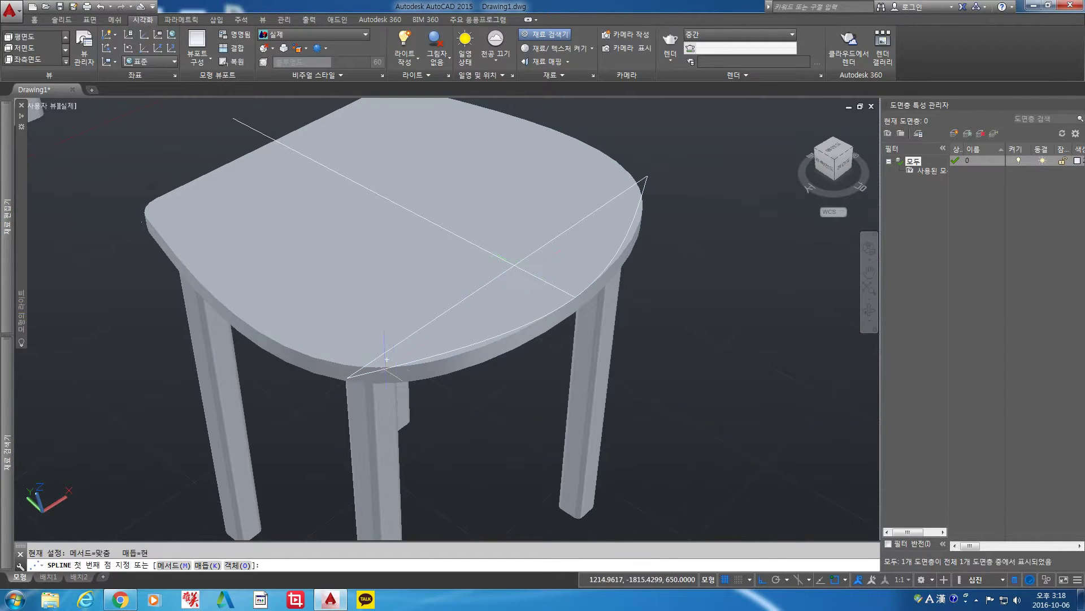
left_click(347, 377)
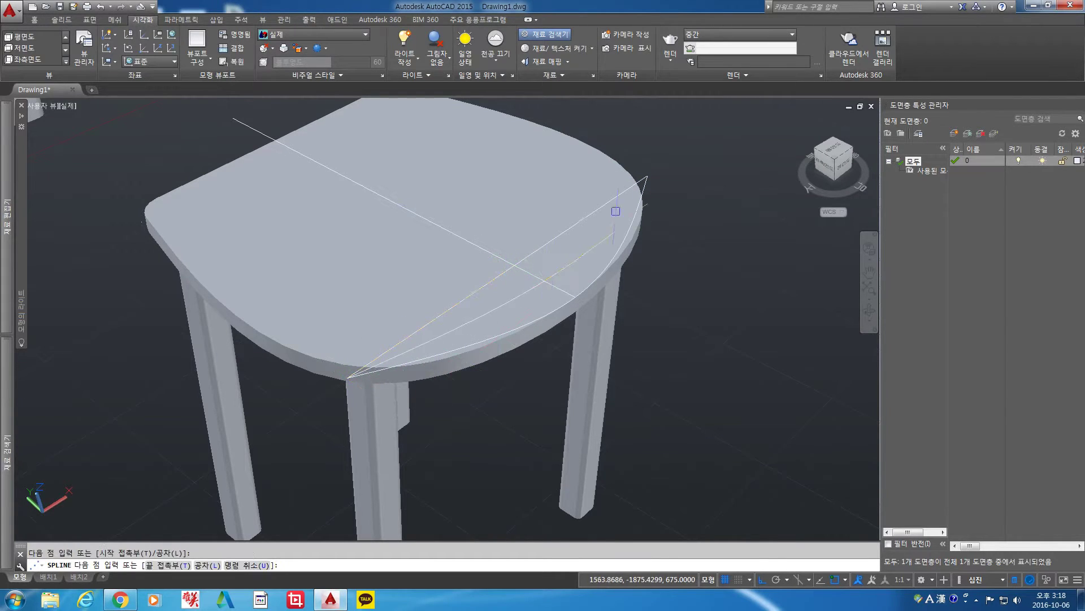
left_click(646, 177)
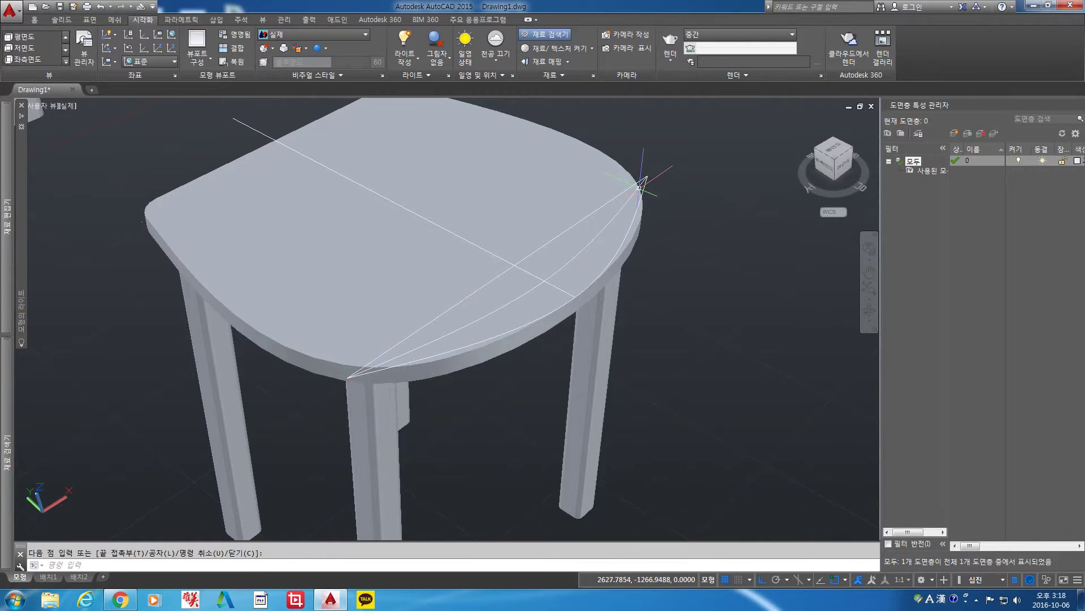
key("Return")
left_click(643, 188)
key("Escape")
left_click(645, 185)
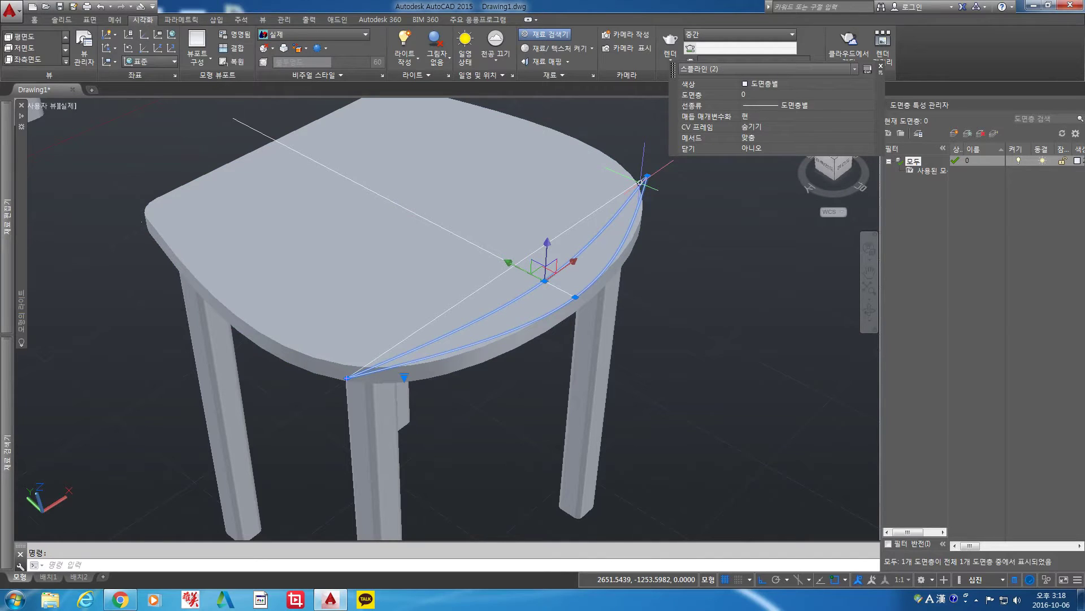
key("Return")
left_click(644, 184)
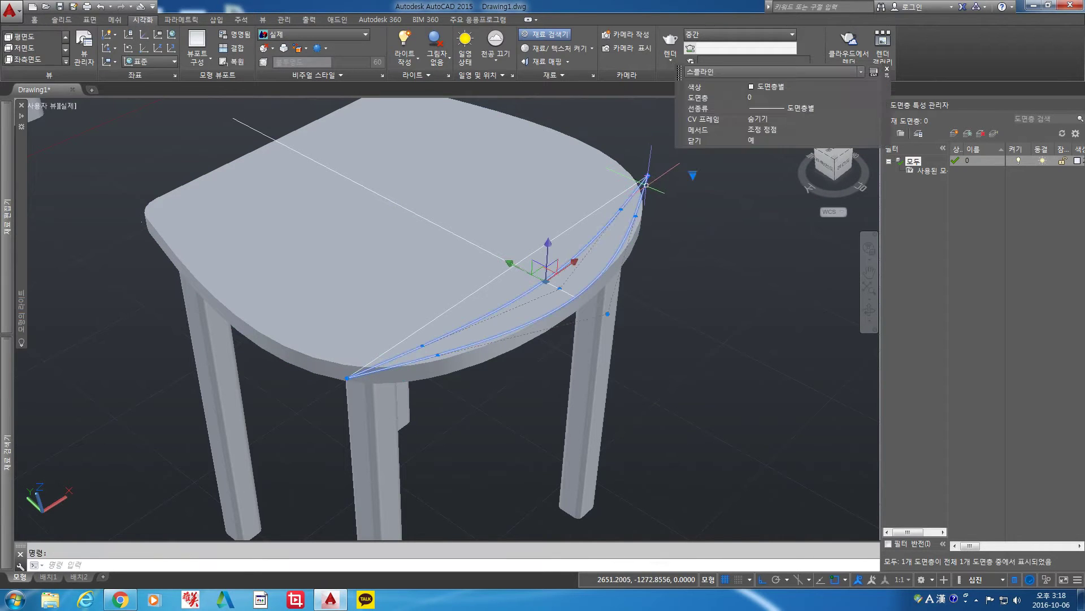
Extrude the closed crescent spline into a backrest solid.
type("ude")
key("Return")
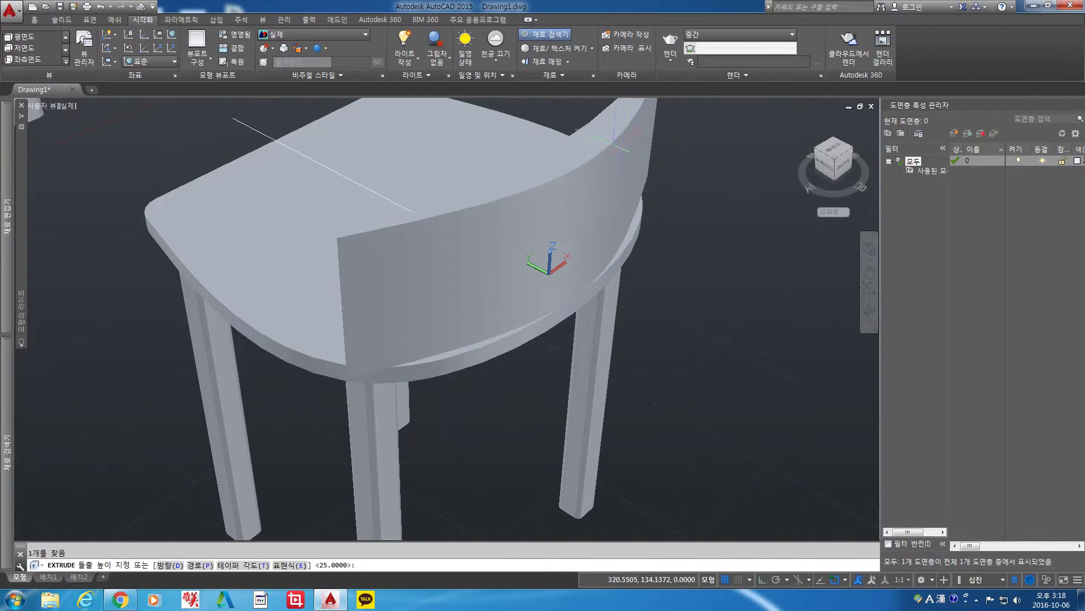
scroll(613, 218, "up", 5)
scroll(564, 207, "down", 5)
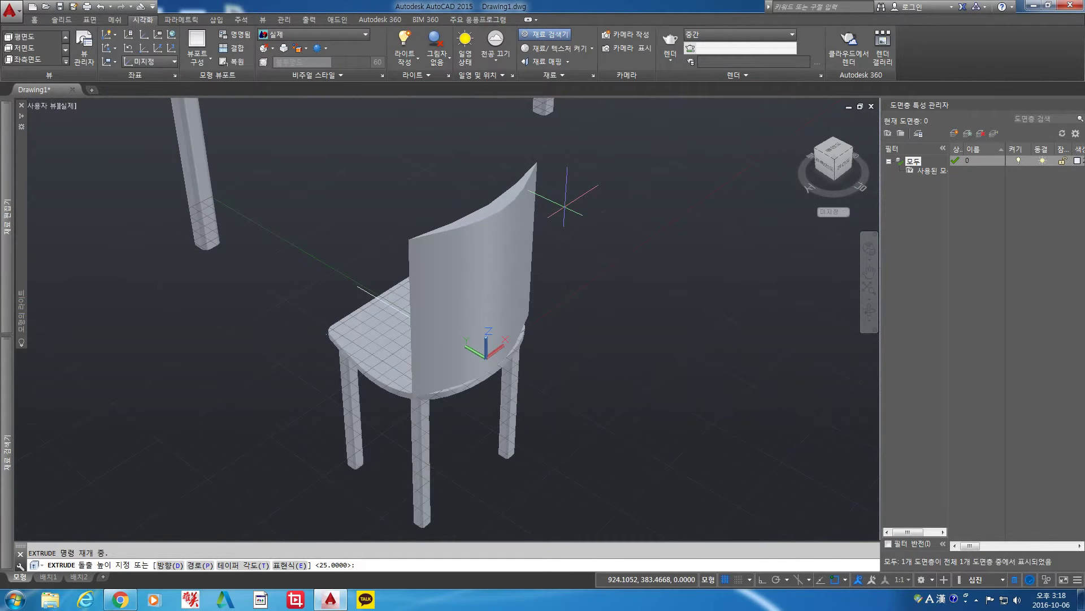
key("Return")
Set the backrest solid's height to 600 in Quick Properties.
left_click(544, 294)
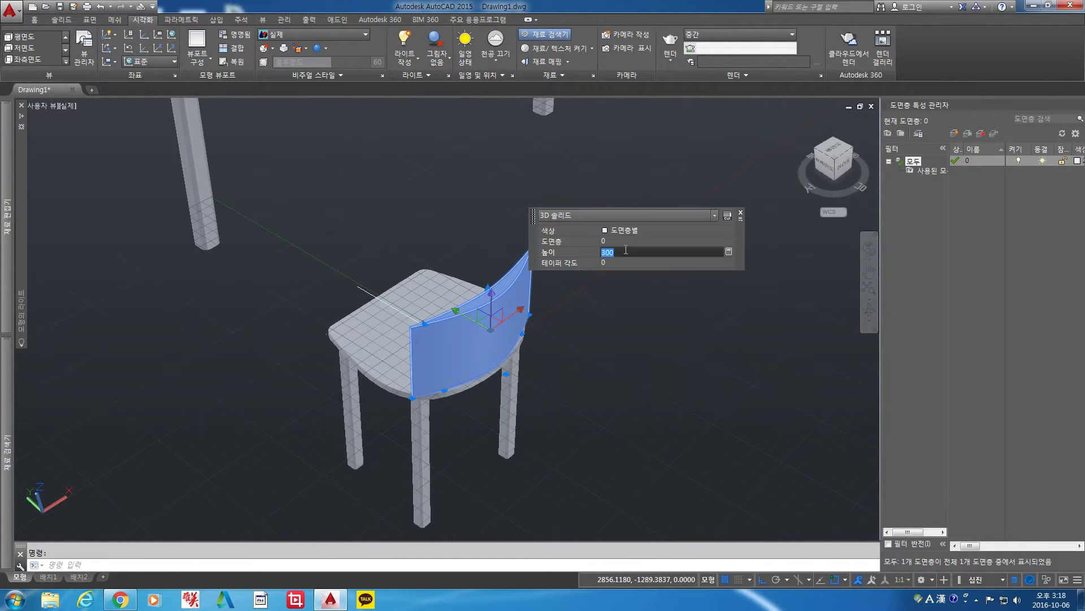
type("00")
key("Tab")
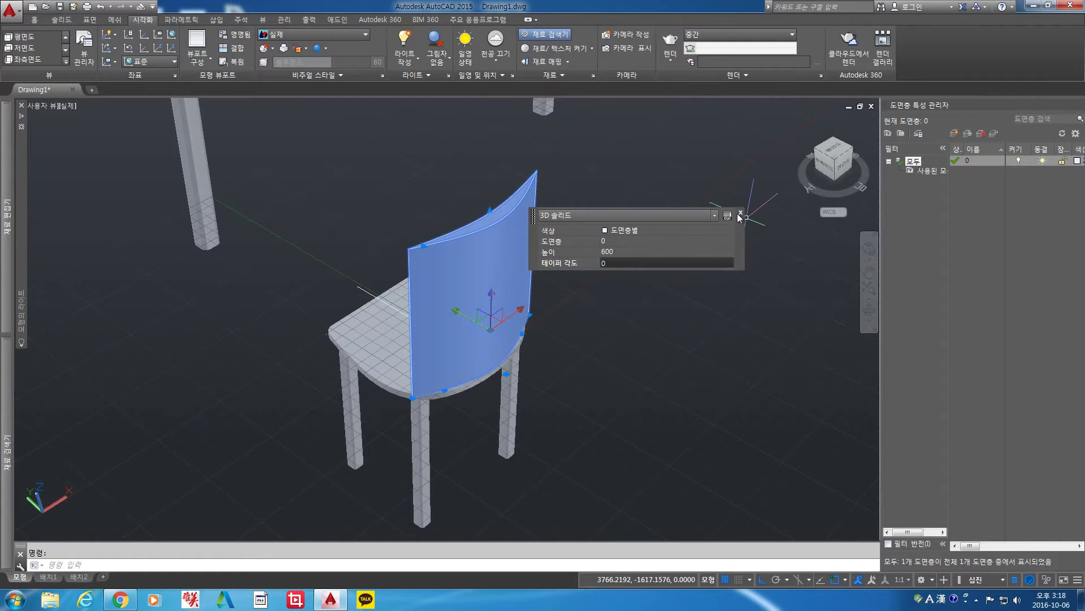
left_click(740, 214)
key("Escape")
scroll(534, 295, "up", 10)
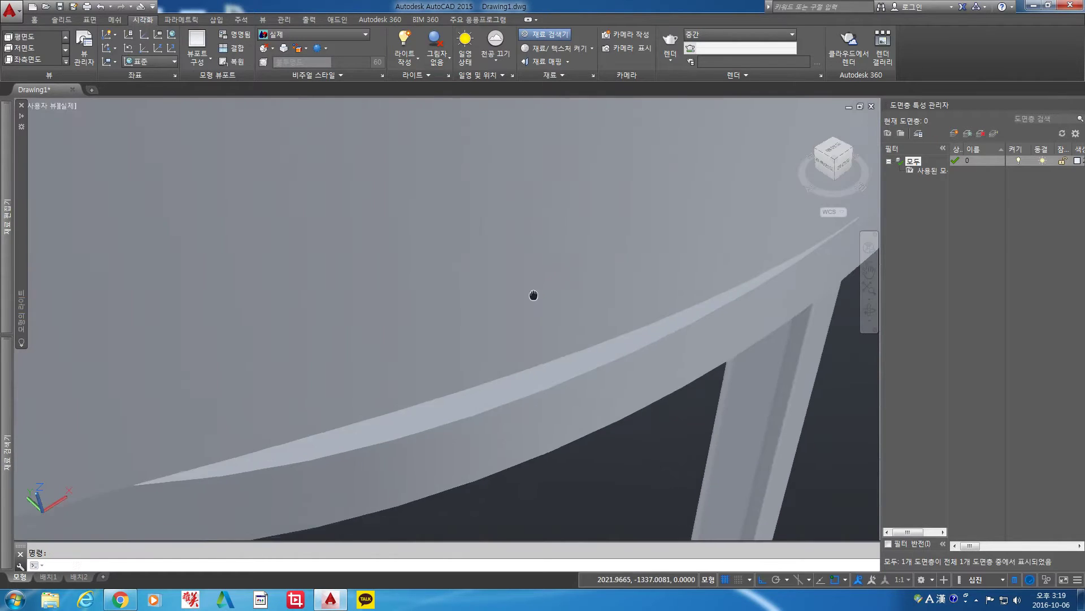
scroll(533, 294, "down", 5)
scroll(534, 295, "down", 3)
left_click(509, 260)
Window-select the seat, legs and backrest and UNION them into one chair solid.
left_click(365, 344)
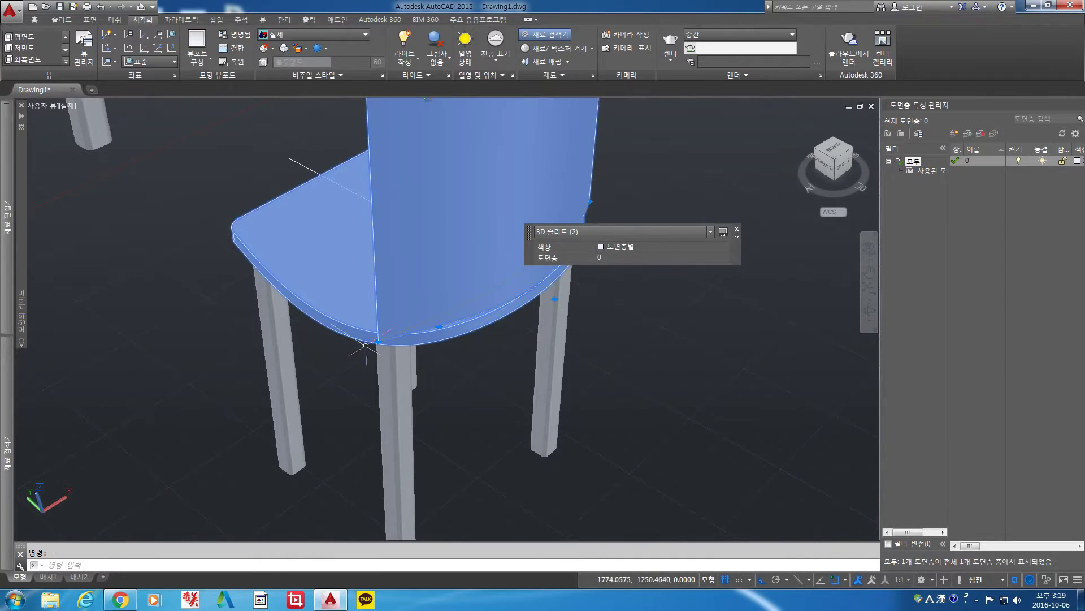
key("Escape")
scroll(317, 328, "down", 5)
left_click(368, 220)
left_click(646, 472)
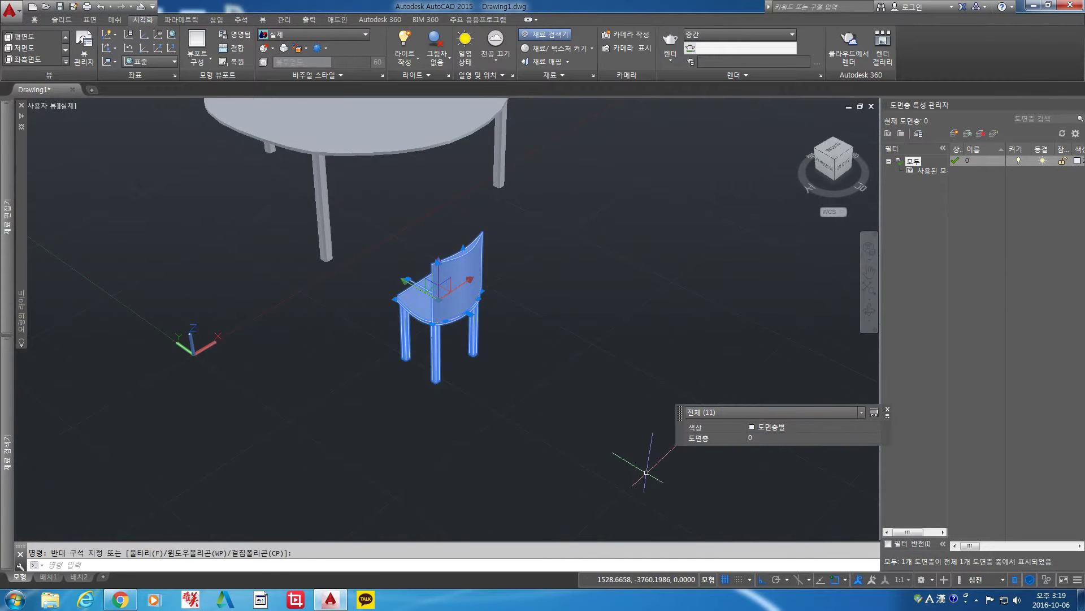
type("union")
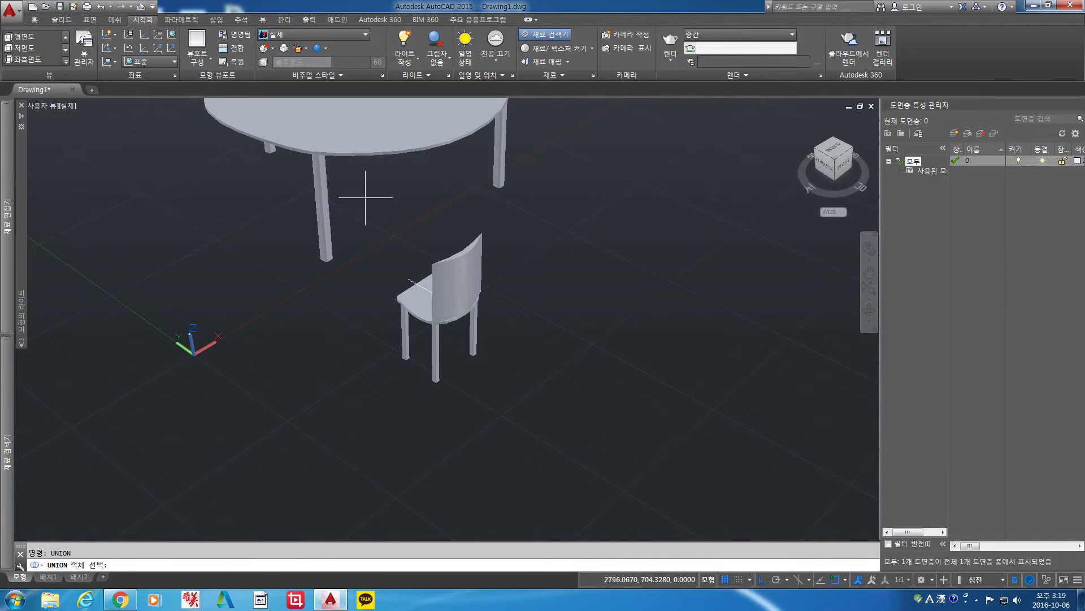
left_click_drag(366, 198, 574, 448)
key("Return")
scroll(452, 283, "up", 3)
left_click(484, 278)
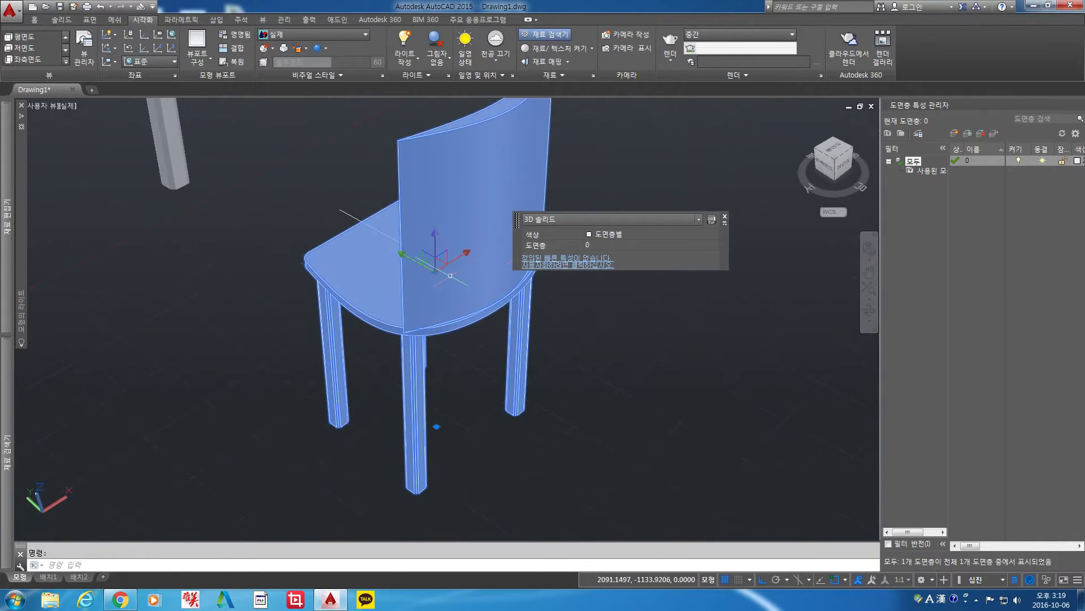
Delete the five leftover guide lines and orbit to view the chair's backrest.
middle_click_drag(430, 260, 254, 130, "shift")
key("Escape")
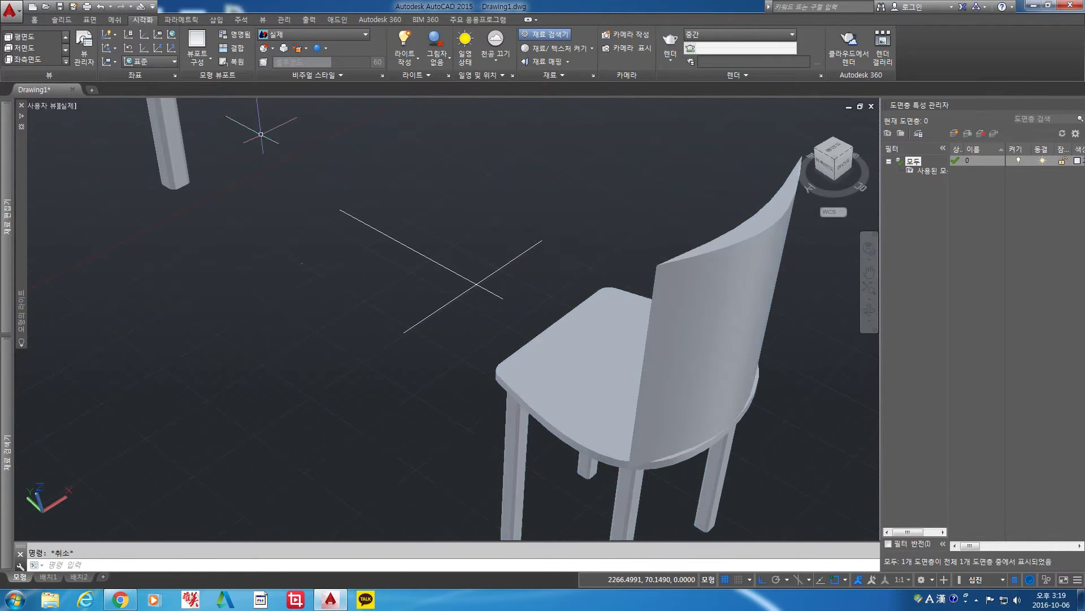
left_click(262, 138)
left_click(591, 343)
key("Delete")
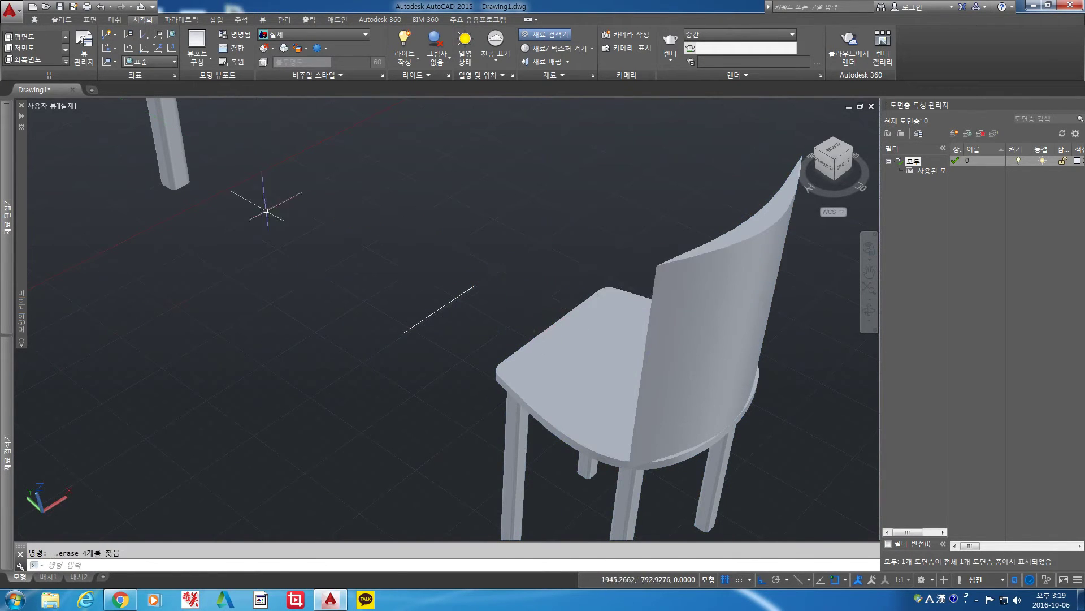
left_click(446, 304)
key("Delete")
left_click(638, 387)
key("Escape")
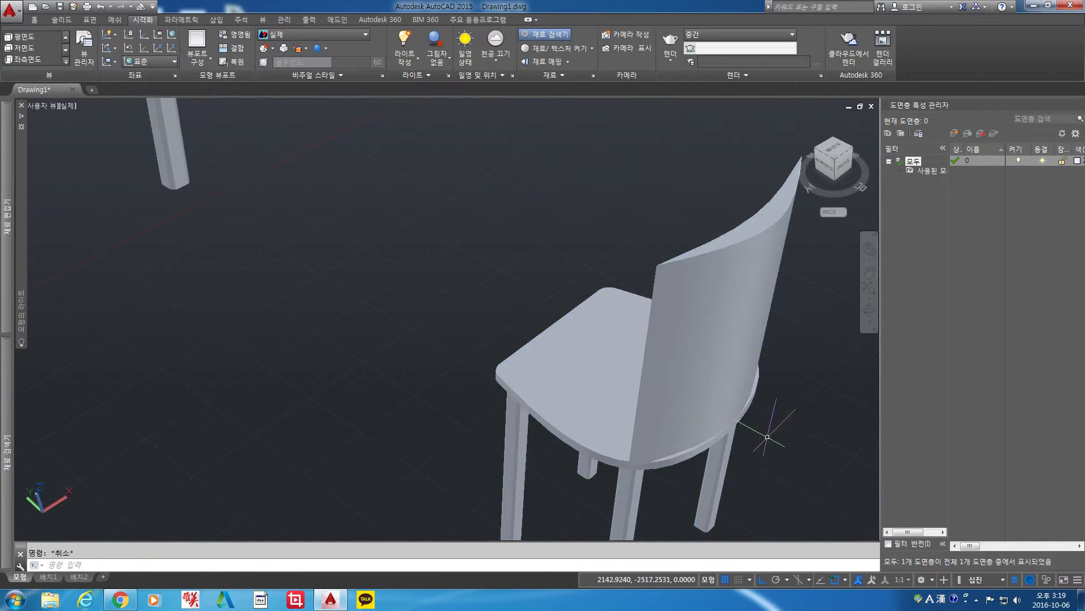
middle_click_drag(770, 433, 570, 359, "shift")
type("fillet")
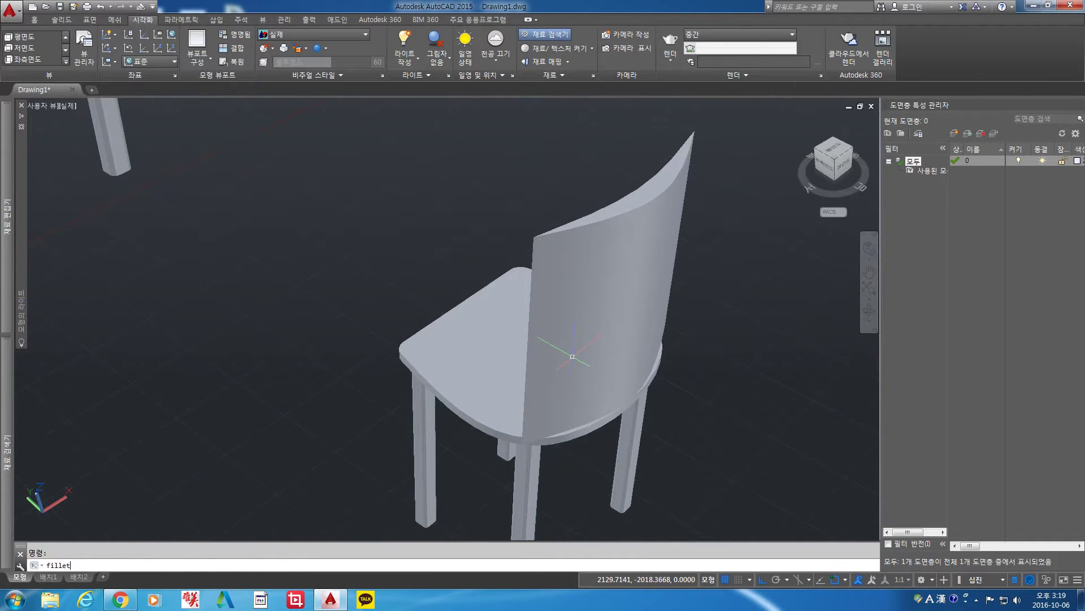
Round the chair's two vertical back edges with a radius-10 edge fillet.
type("ed")
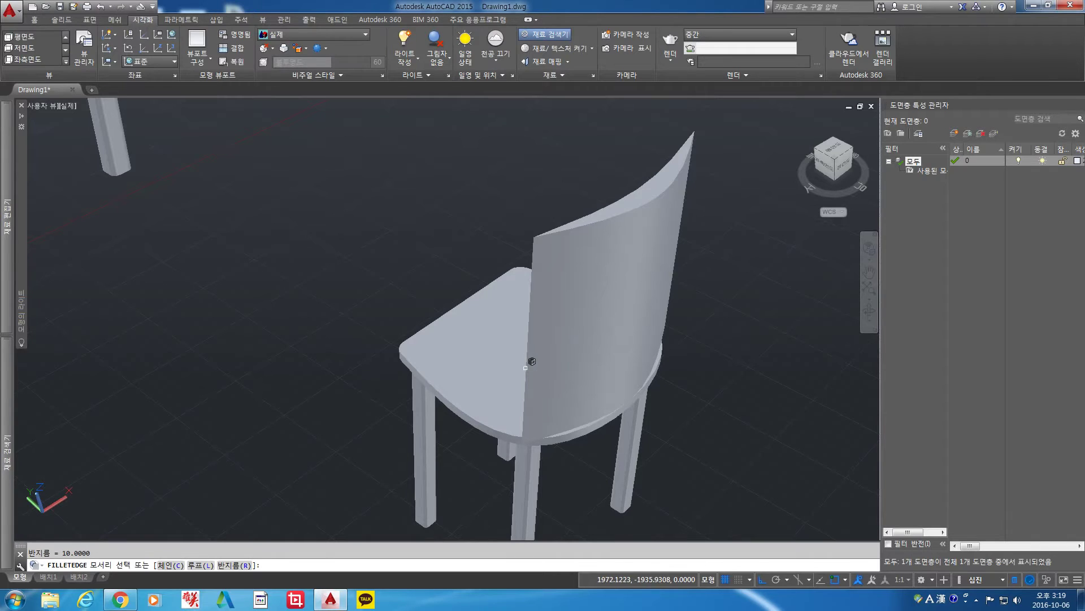
left_click(527, 367)
left_click(872, 324)
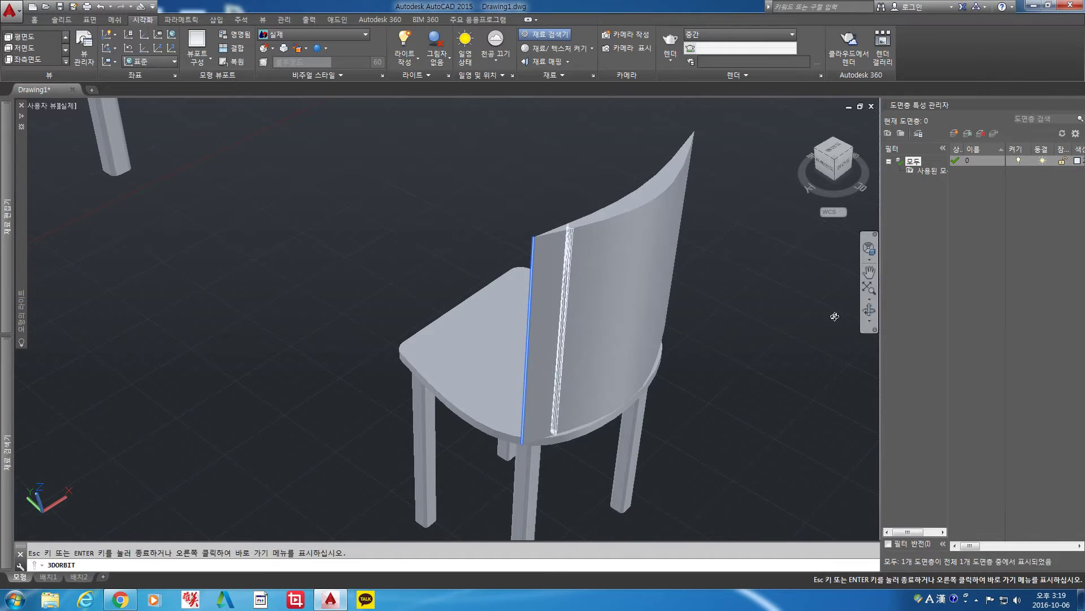
left_click_drag(650, 340, 439, 290)
left_click(431, 300)
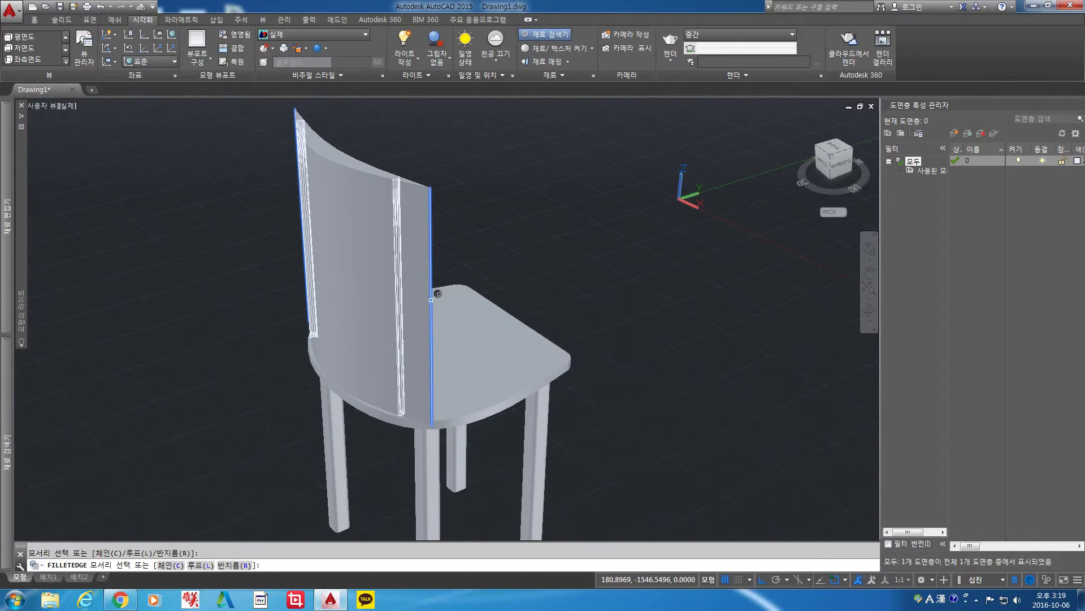
key("Return")
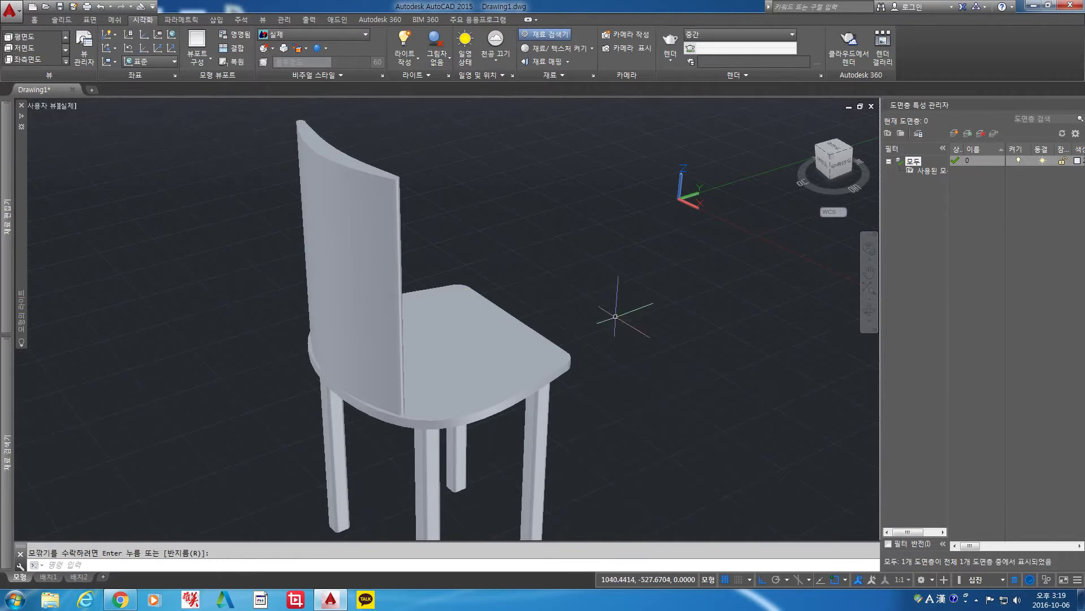
Orbit the view around to look at the chair from behind.
middle_click_drag(615, 316, 735, 317, "shift")
left_click(869, 320)
mouse_move(637, 317)
left_mouse_down()
mouse_move(731, 330)
mouse_move(472, 360)
left_mouse_up()
key("Escape")
type("fillete")
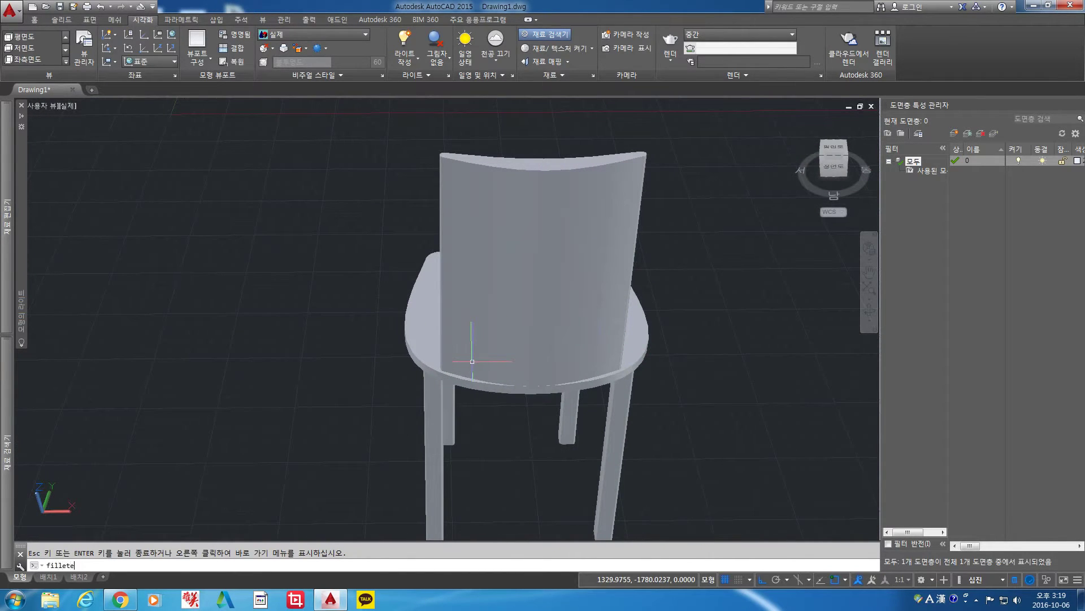
Fillet the seat's curved edge and side edges with radius 10.
type("dge")
key("Return")
scroll(477, 356, "up", 5)
scroll(530, 388, "down", 3)
middle_click_drag(405, 303, 413, 537)
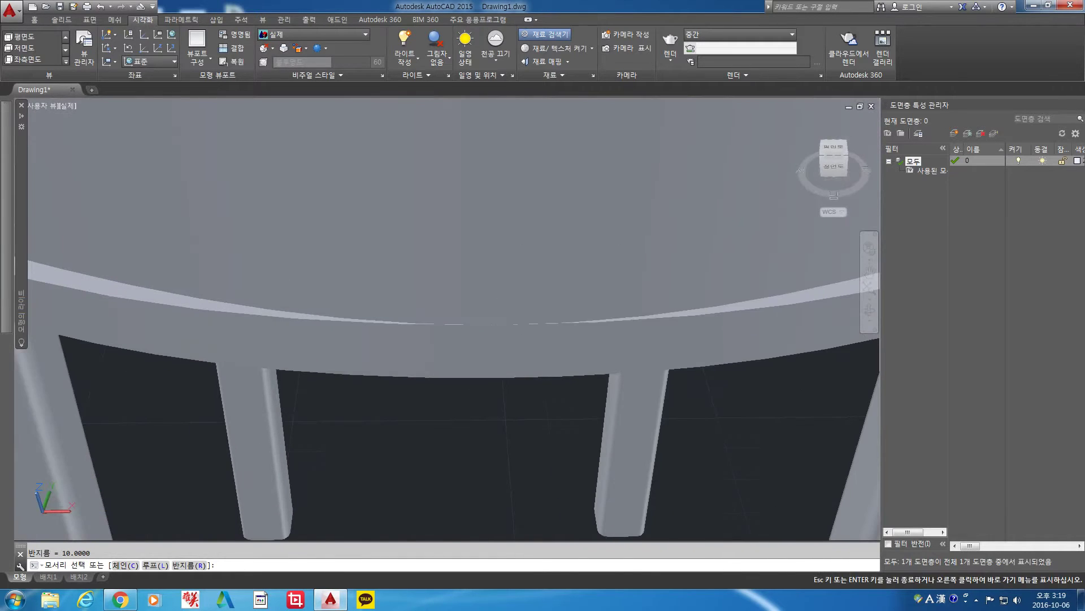
left_click(204, 292)
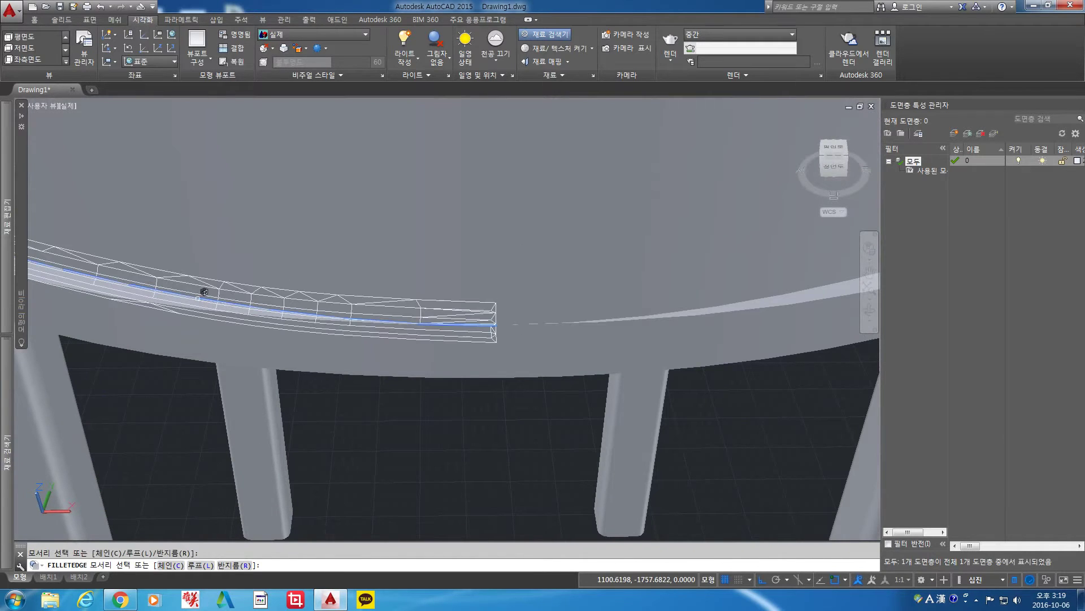
left_click(701, 310)
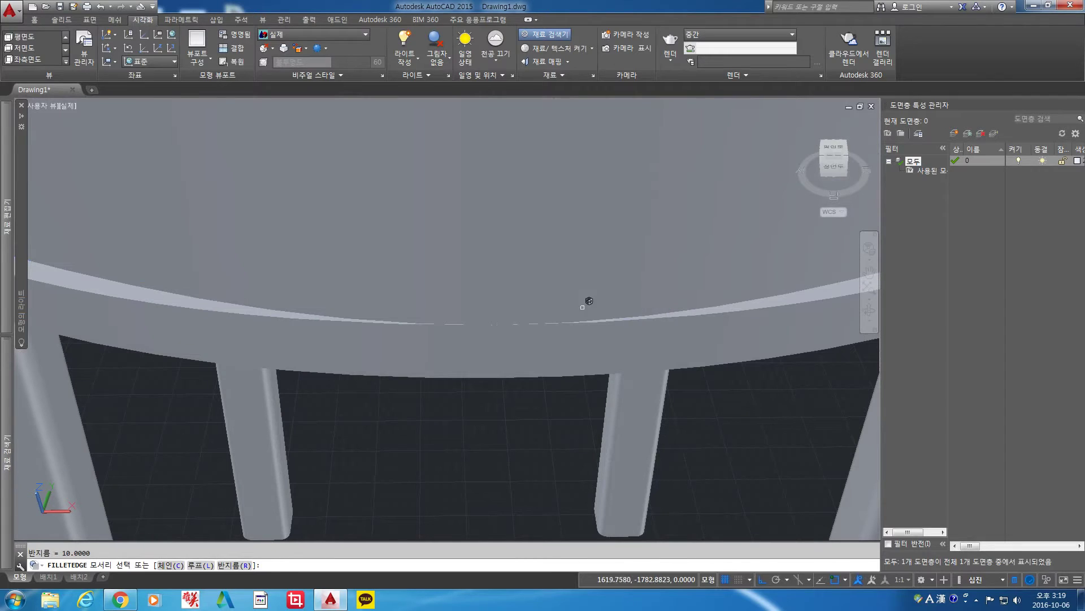
left_click(326, 318)
left_click(716, 308)
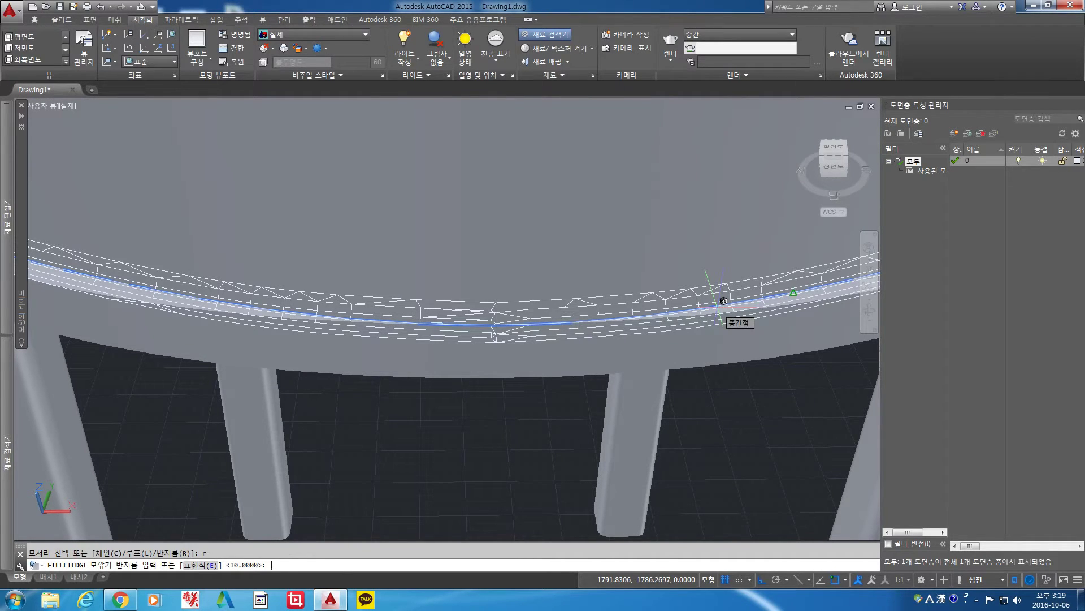
type("5")
key("Return")
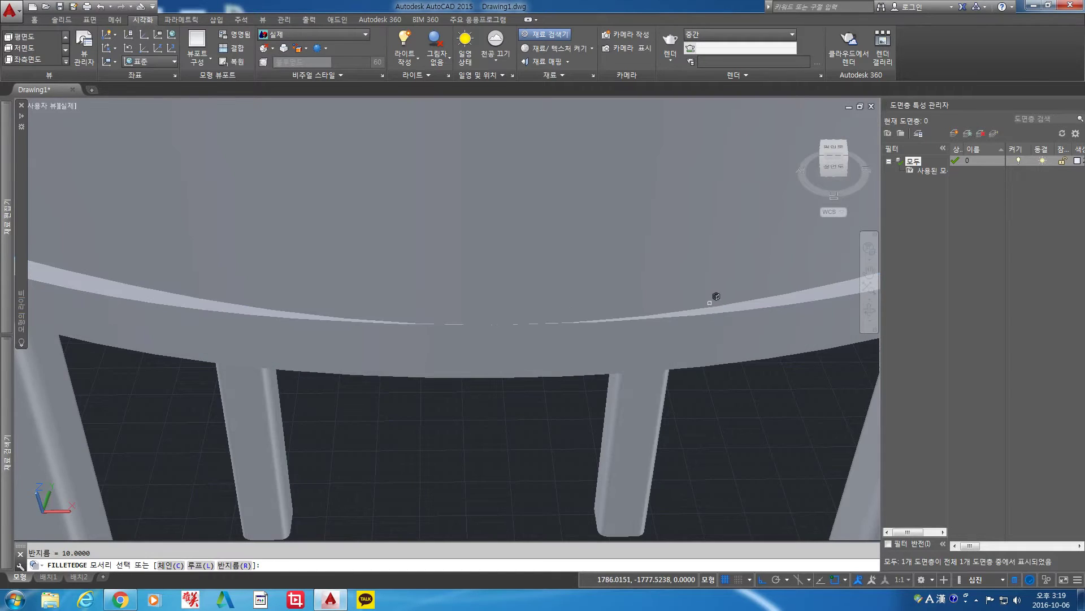
Orbit out to show the filleted chair together with the table.
scroll(606, 293, "down", 5)
scroll(447, 296, "up", 3)
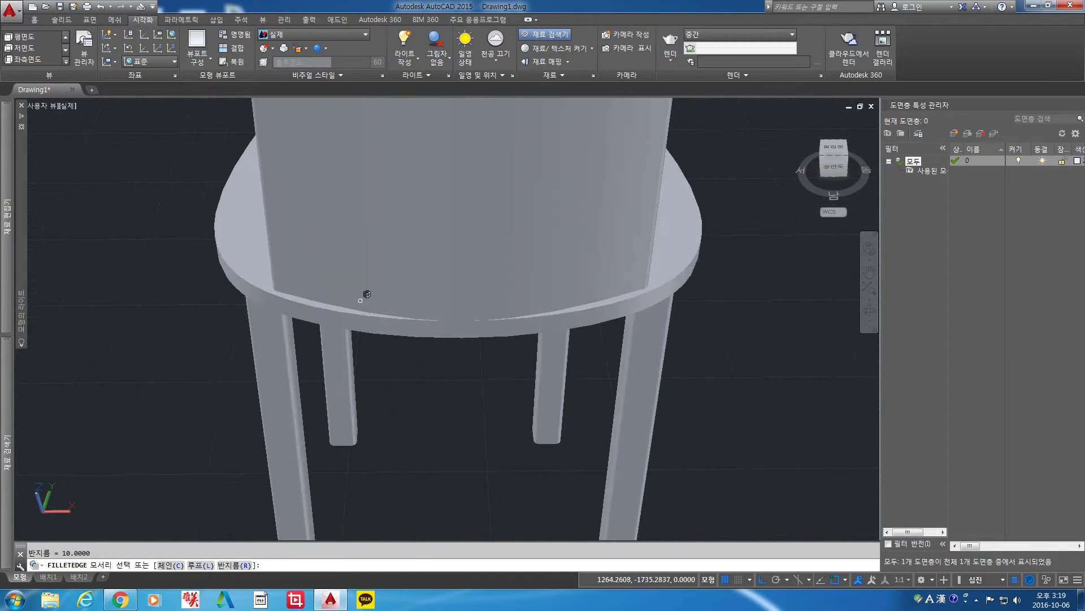
left_click(870, 310)
left_click_drag(622, 285, 528, 300)
Copy the chair along a diagonal to form a row of chairs beside the table.
key("Escape")
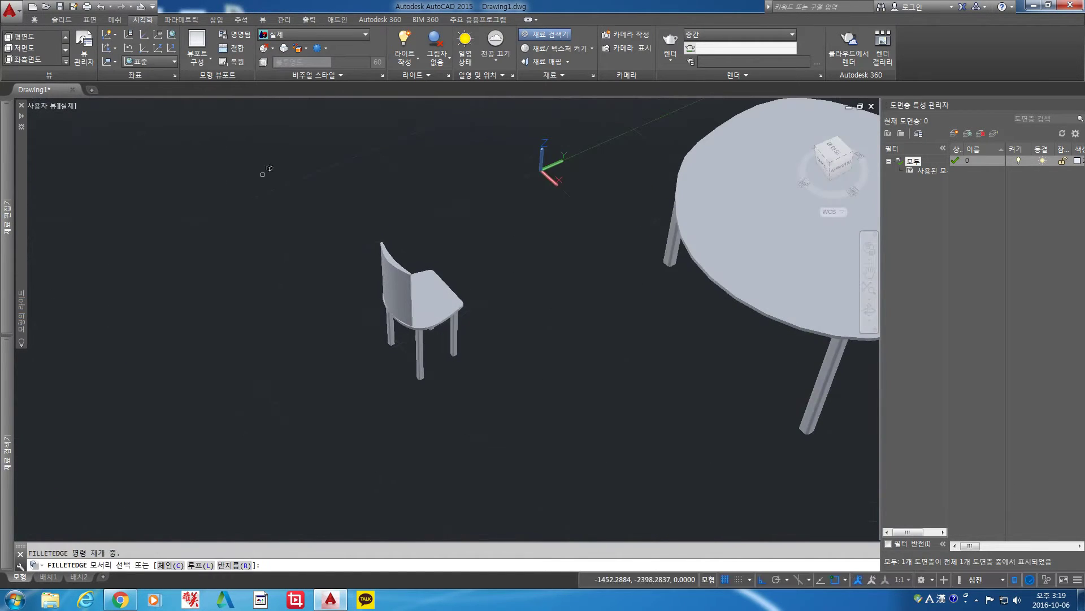
key("Escape")
left_click(426, 298)
type("copy")
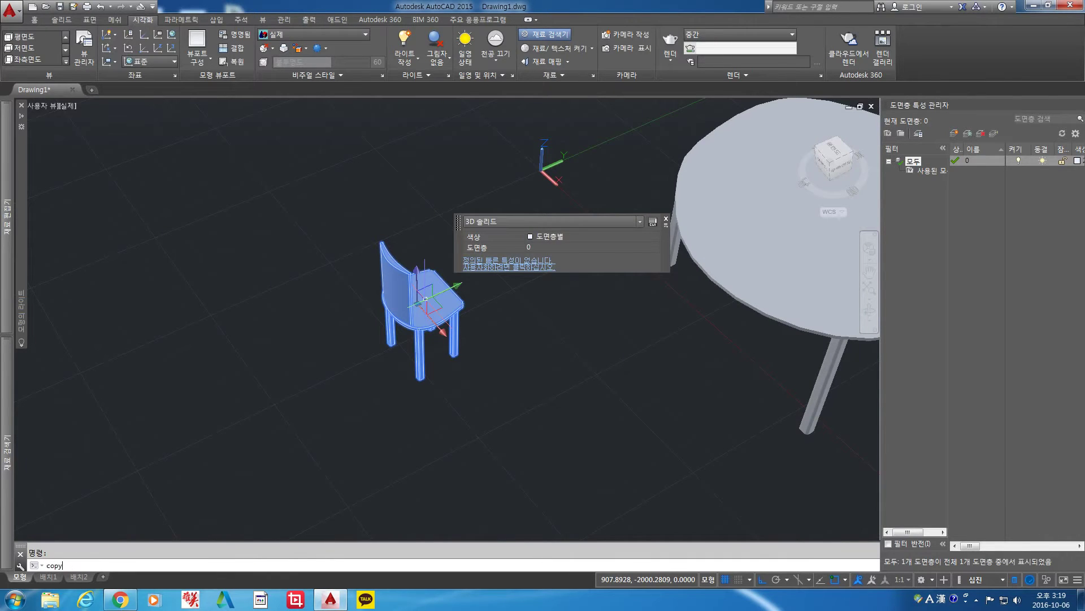
key("Return")
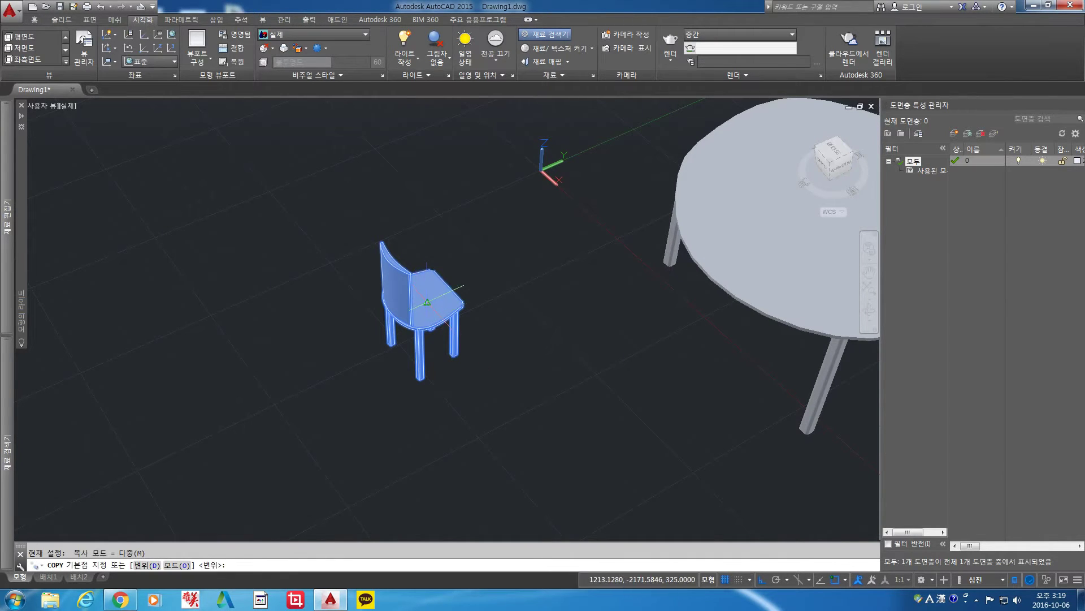
left_click(485, 359)
left_click(558, 438)
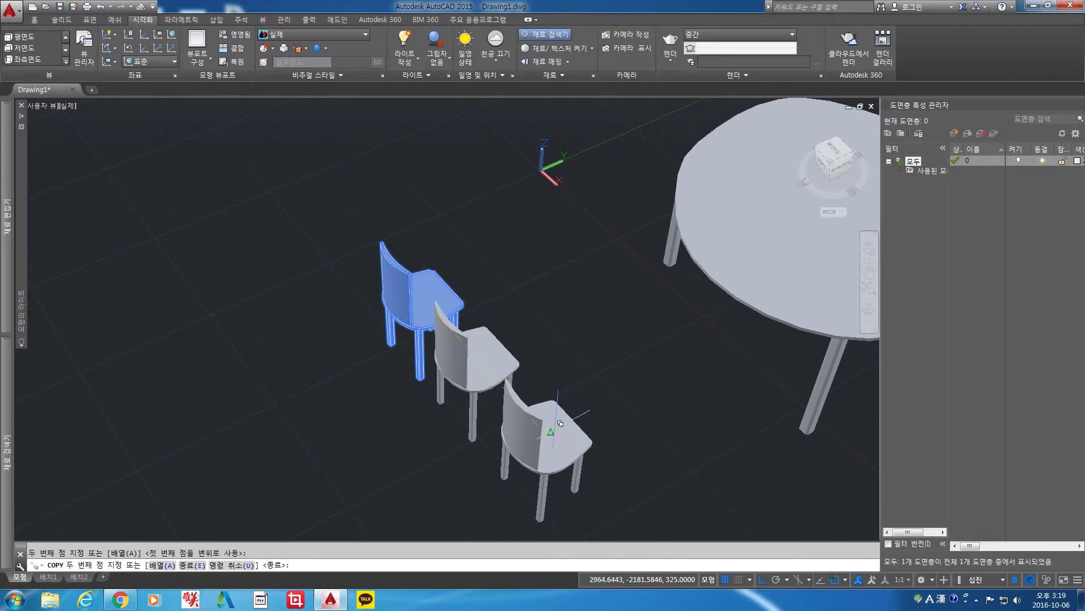
left_click(632, 516)
key("Escape")
Orbit to view the table and chair row together.
mouse_move(847, 317)
middle_mouse_down("shift")
mouse_move(722, 341)
mouse_move(412, 238)
mouse_move(463, 279)
middle_mouse_up("shift")
left_click(463, 415)
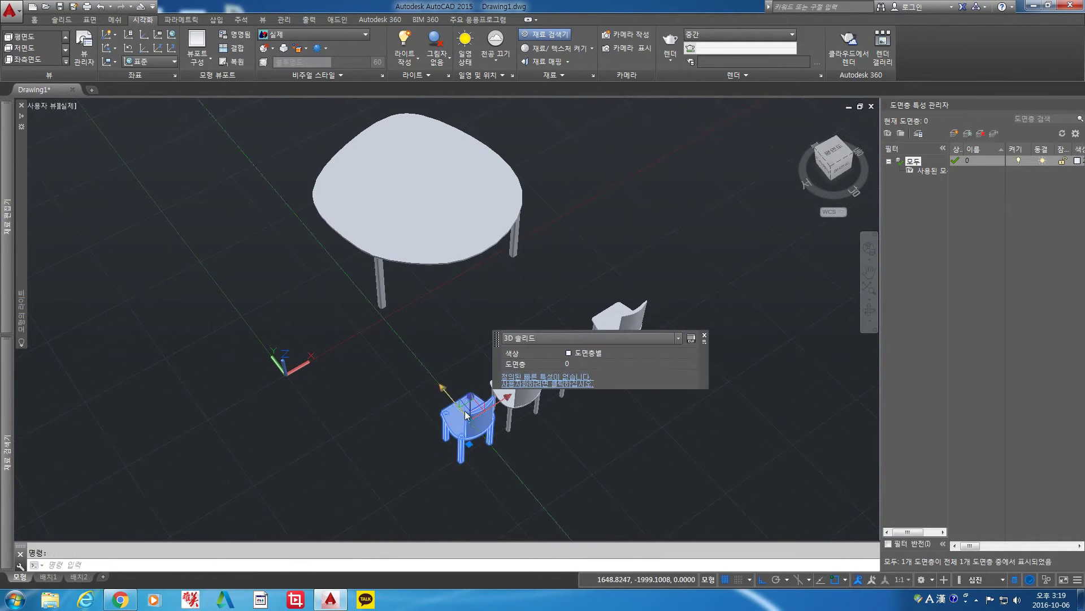
key("Escape")
type("rotate")
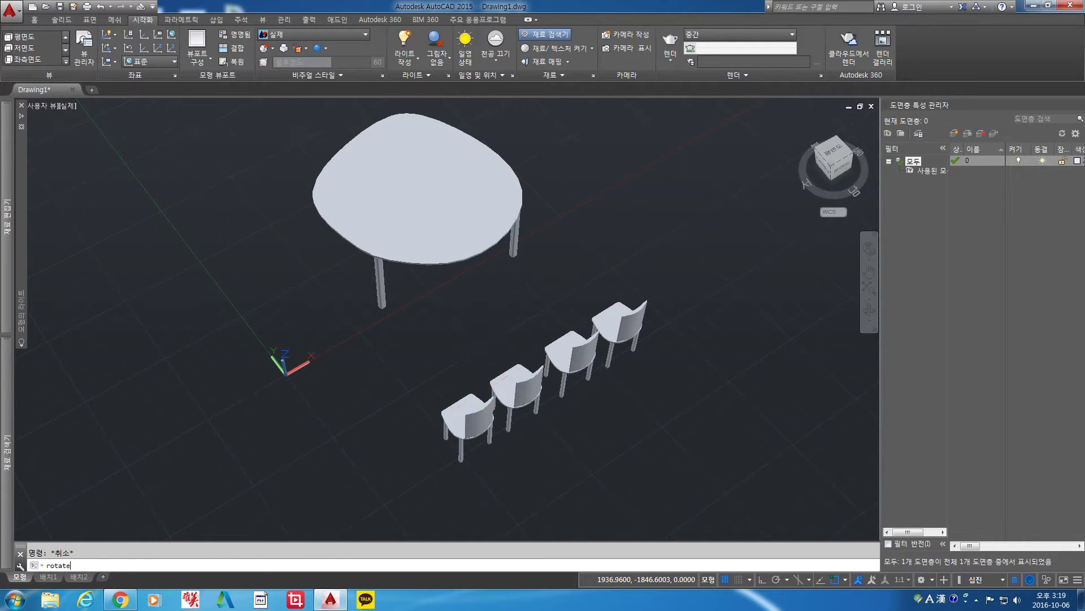
Rotate the front and second chairs to new angles about their own pivot points.
key("Return")
left_click(479, 430)
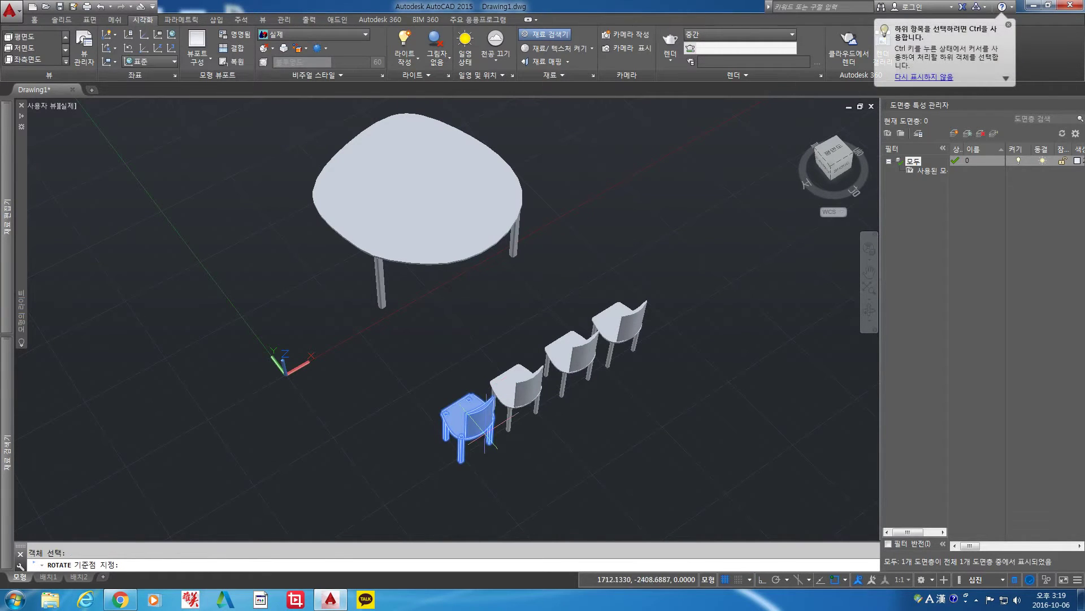
left_click(479, 409)
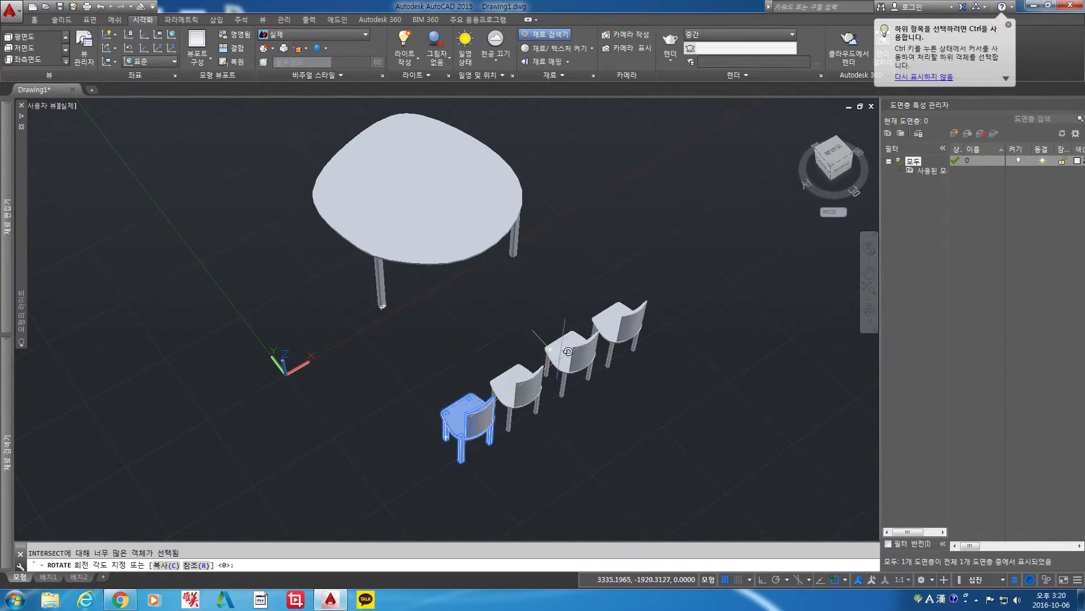
left_click(566, 397)
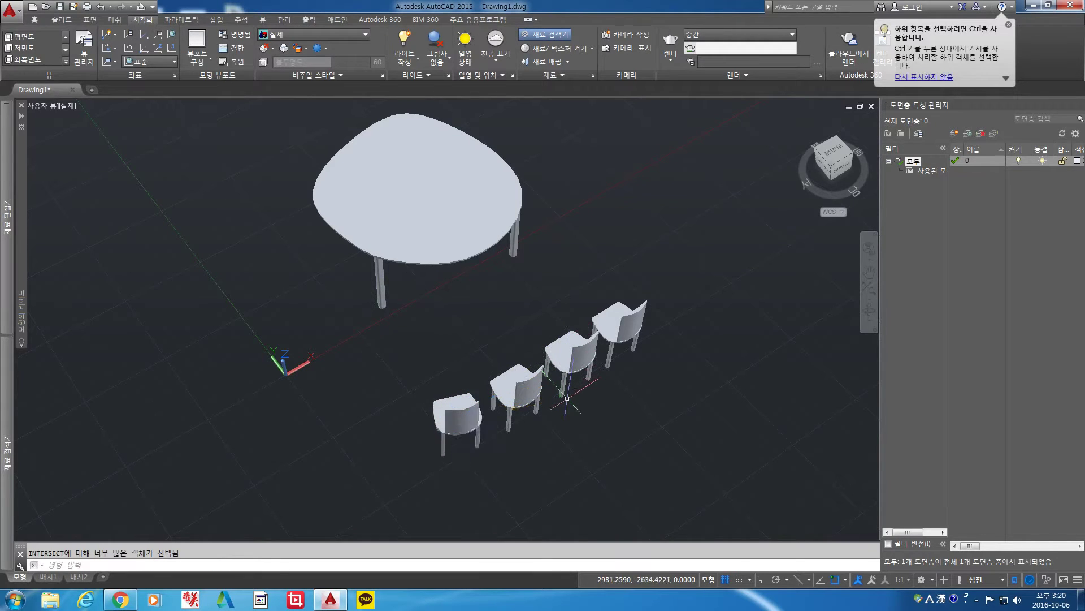
left_click(529, 390)
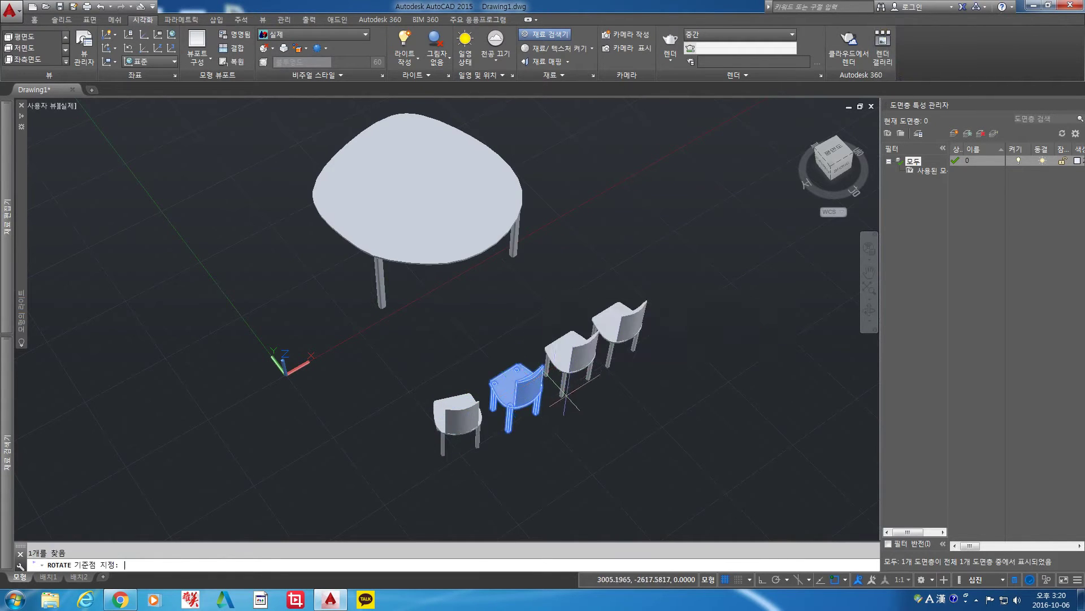
key("Return")
left_click(544, 374)
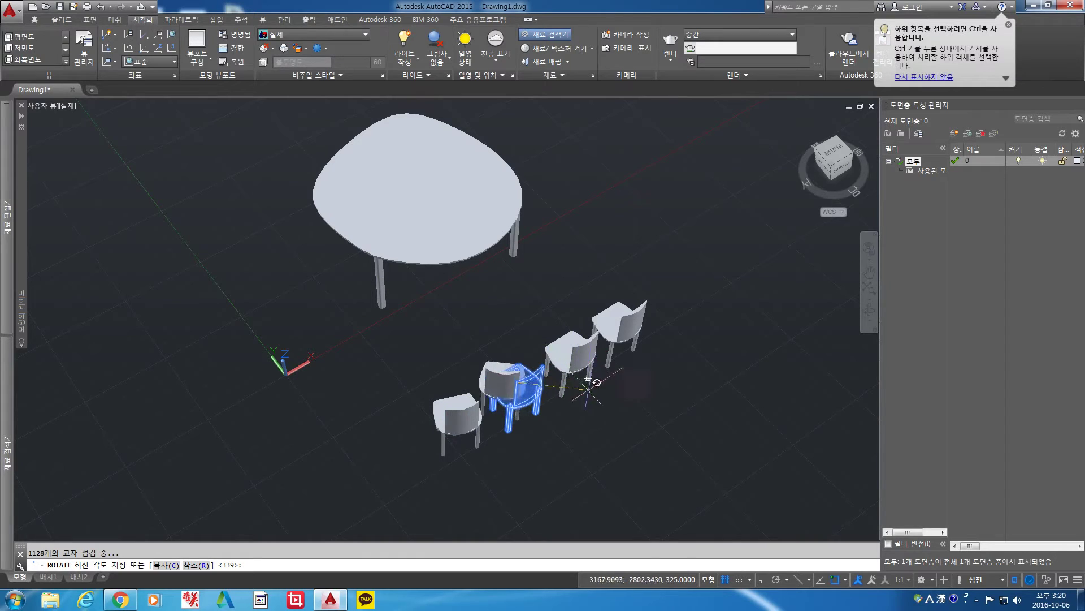
left_click(595, 410)
Rotate the third chair, and swing the back chair around the table centre to its right.
left_click(591, 348)
key("Return")
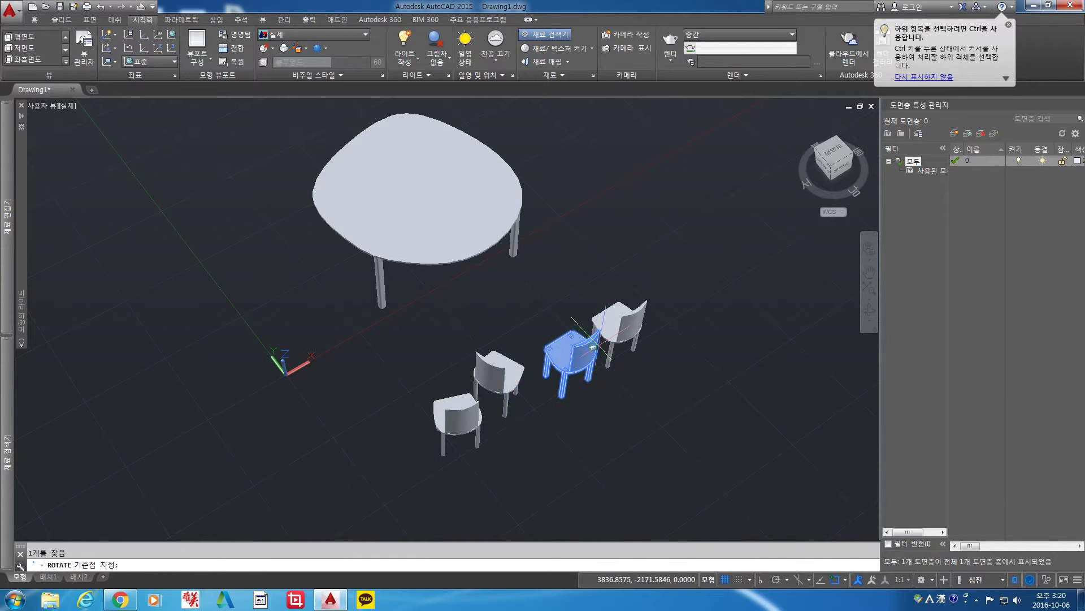
left_click(565, 332)
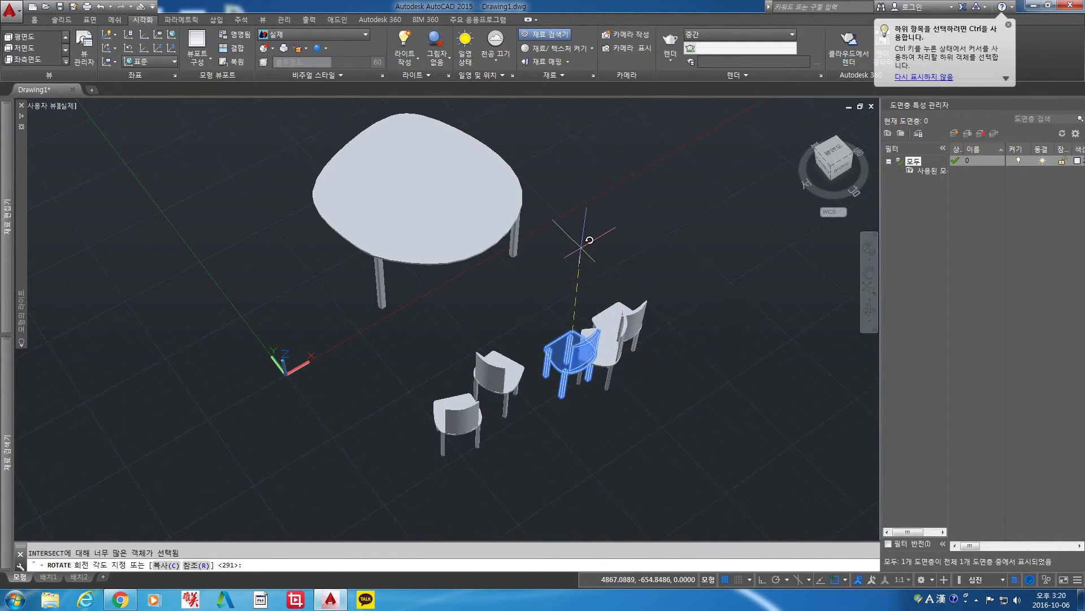
left_click(513, 253)
left_click(643, 316)
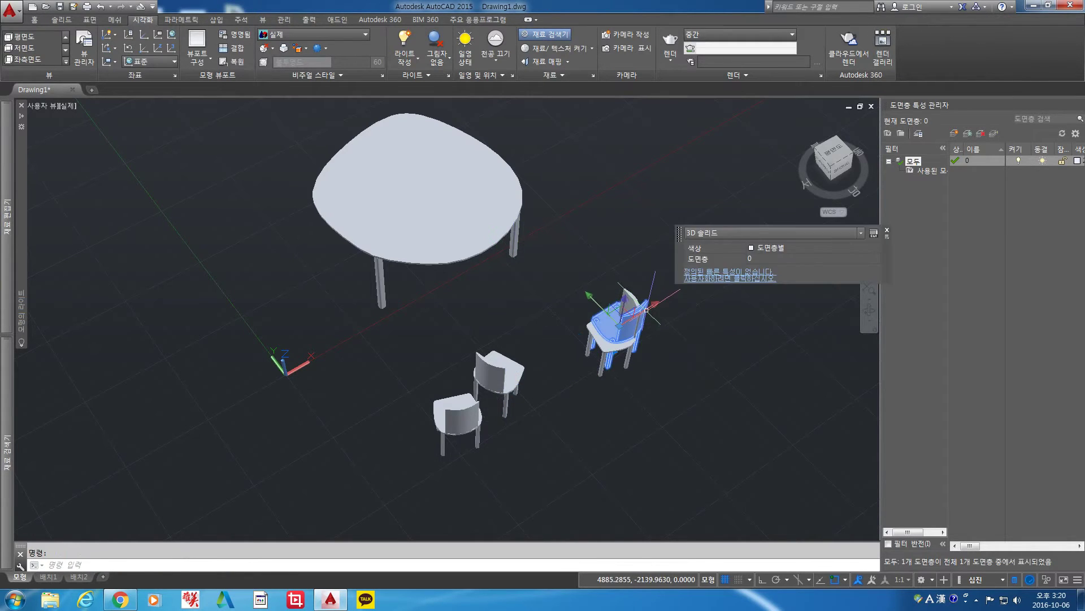
key("Return")
left_click(643, 248)
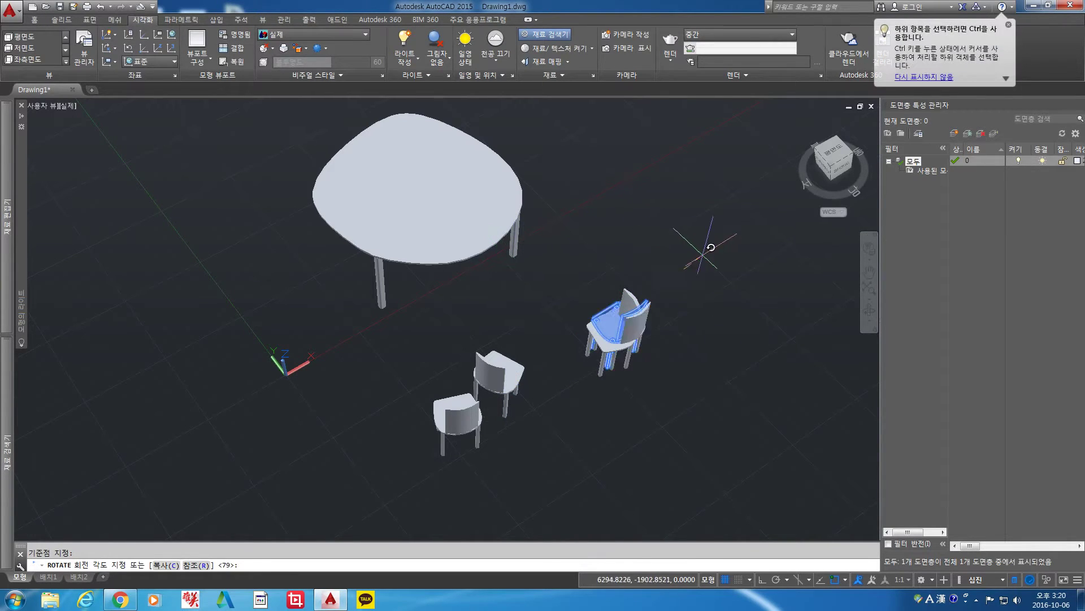
left_click(667, 255)
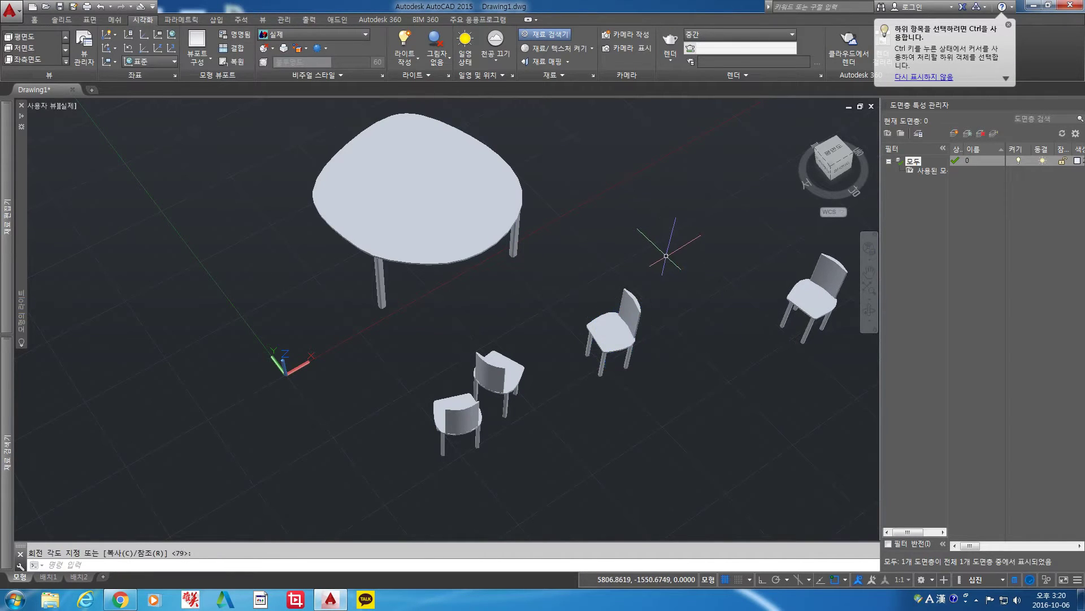
left_click(636, 327)
type("mov")
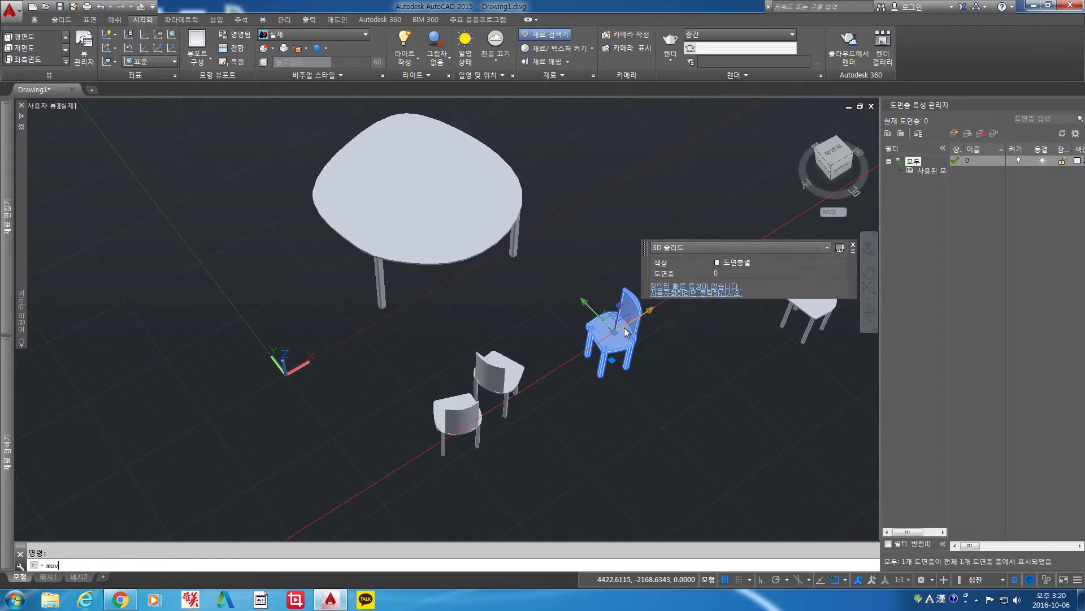
Move a chair with ortho (F8) on to the table's far side.
type("e")
key("Return")
left_click(627, 325)
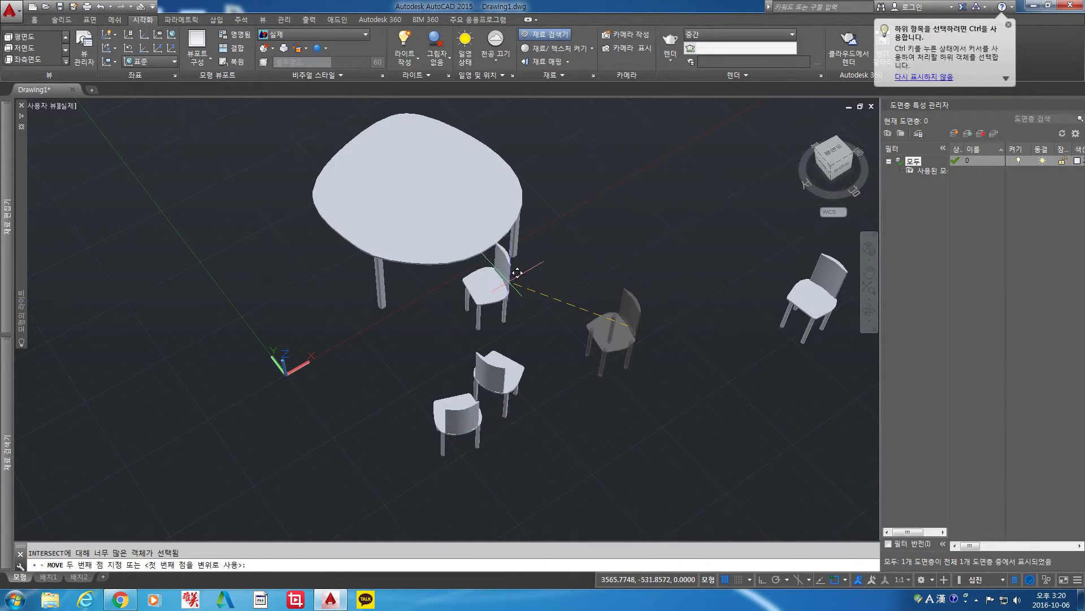
key("F8")
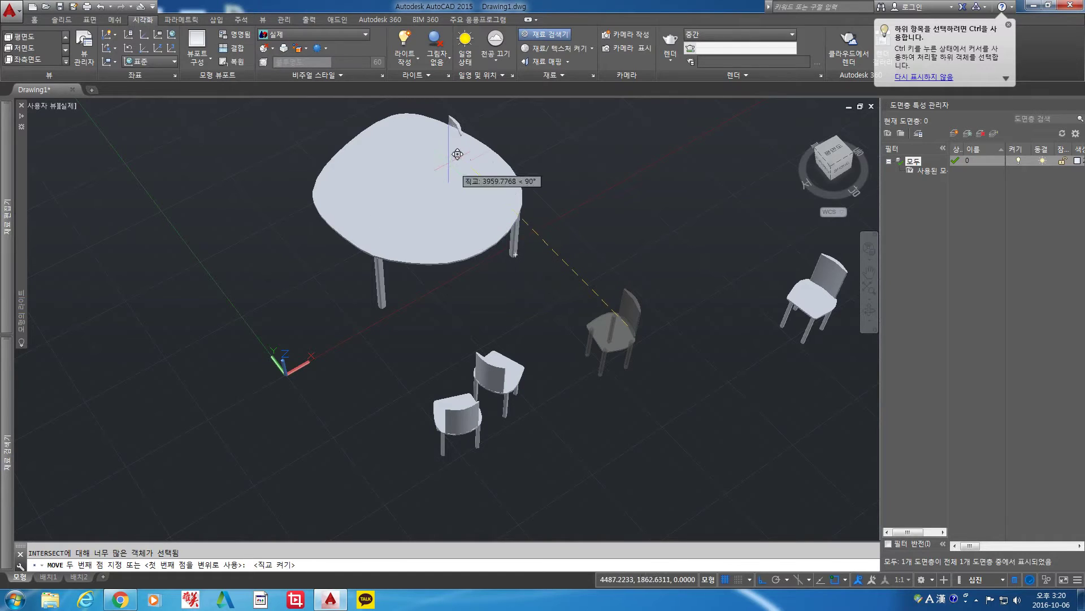
scroll(418, 189, "down", 3)
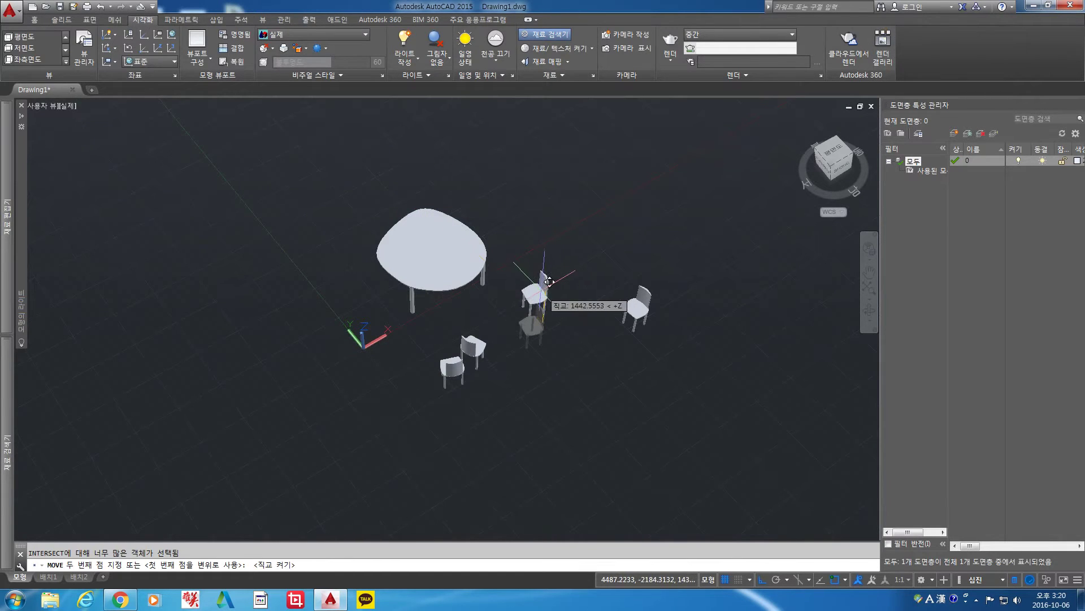
scroll(447, 313, "down", 2)
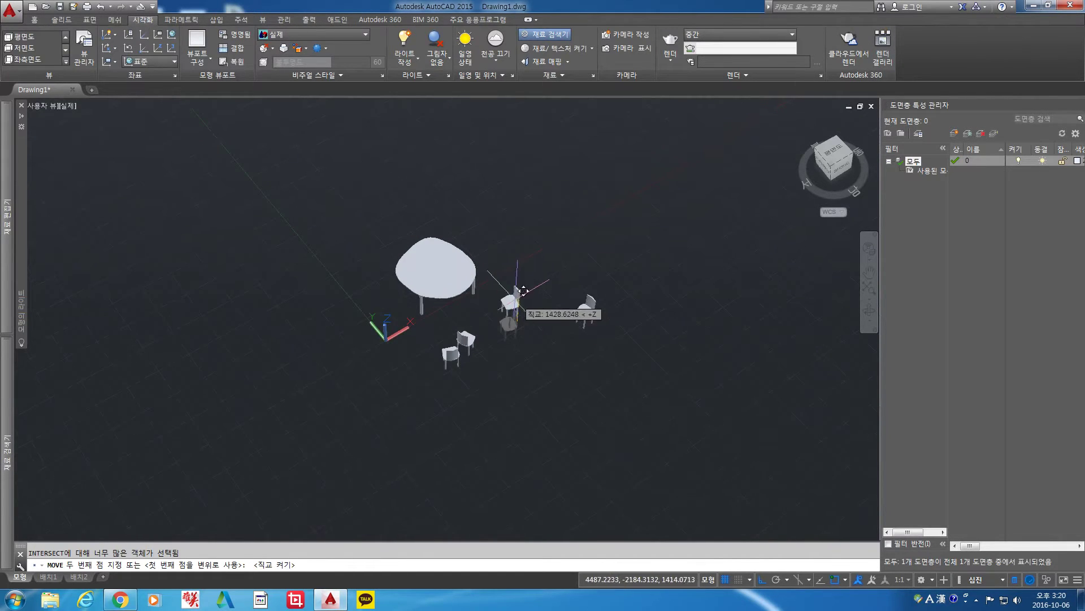
scroll(509, 317, "up", 2)
scroll(537, 328, "up", 2)
scroll(650, 339, "up", 1)
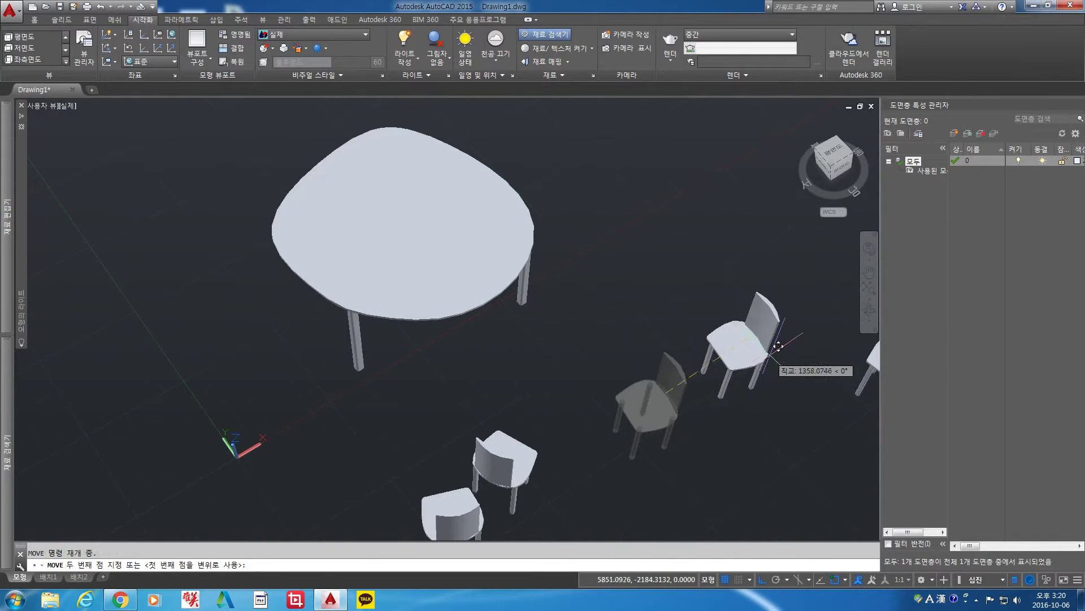
left_click(769, 353)
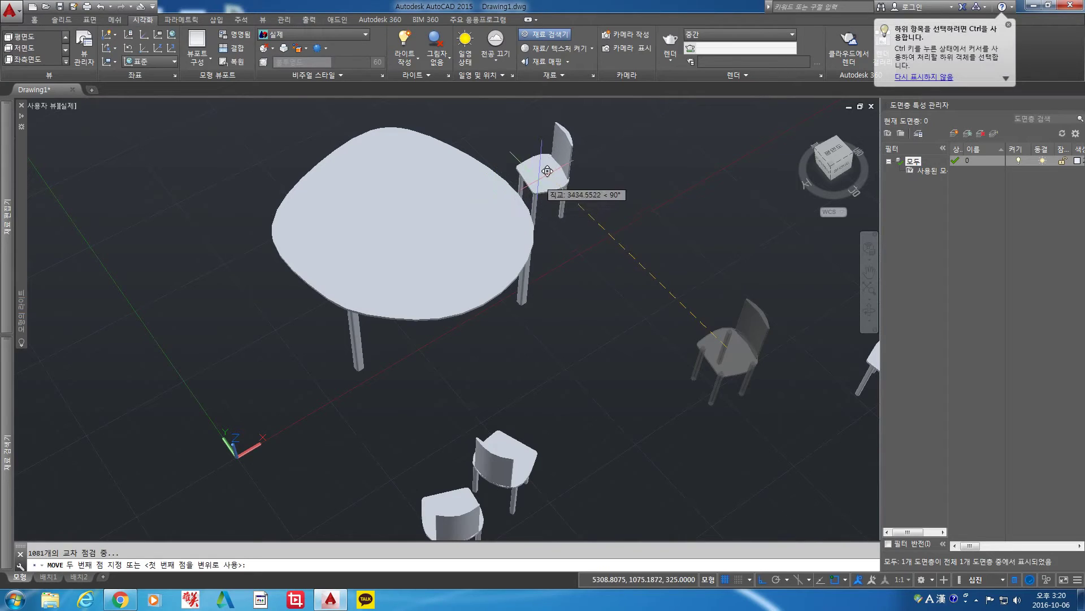
left_click(547, 171)
Cancel a repeat move, then move the front chair up beside the table.
key("Return")
left_click(546, 172)
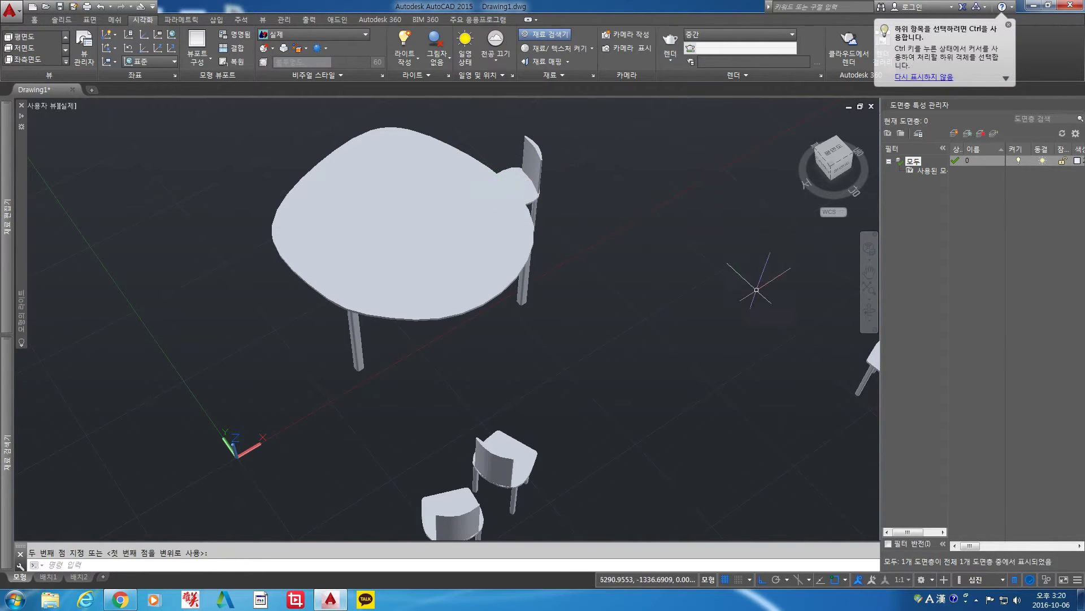
key("Escape")
left_click(497, 459)
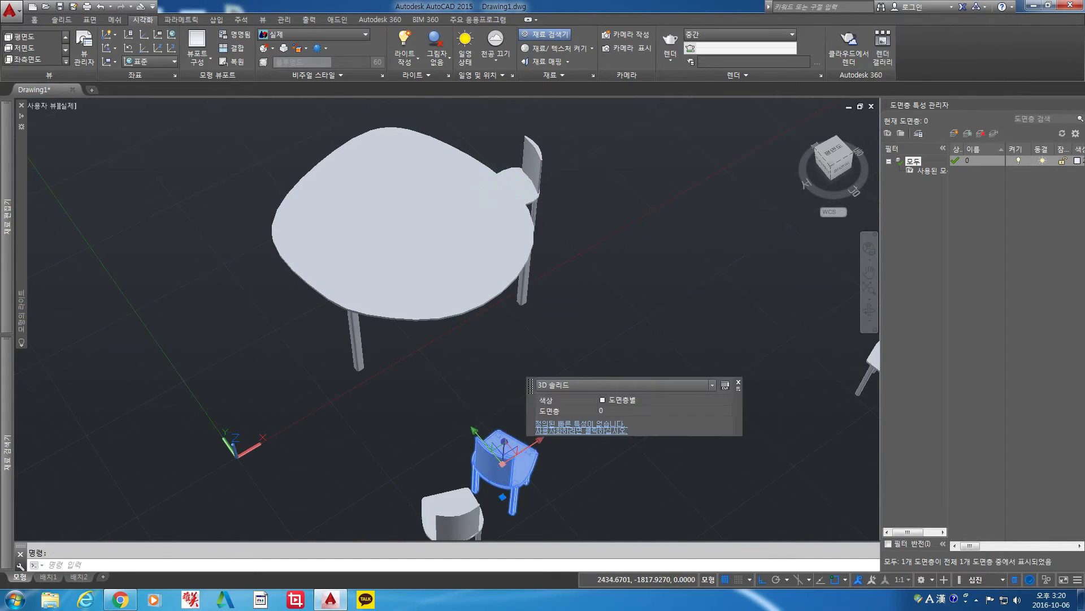
type("m")
key("Return")
left_click(502, 462)
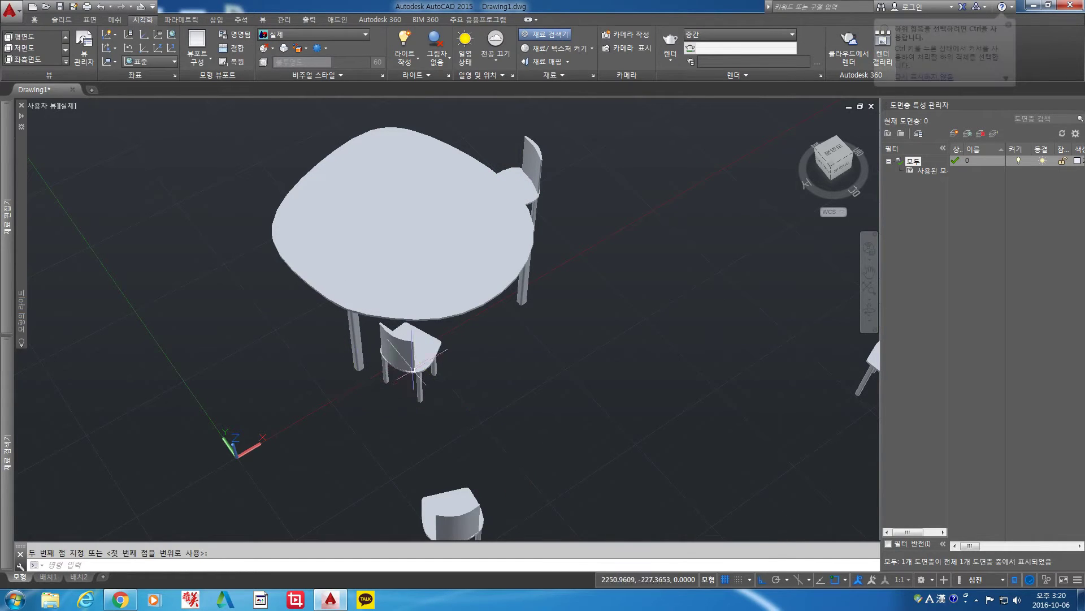
left_click(414, 369)
Reposition that chair again and select the next chair to move.
left_click(413, 362)
type("m")
key("Return")
left_click(413, 368)
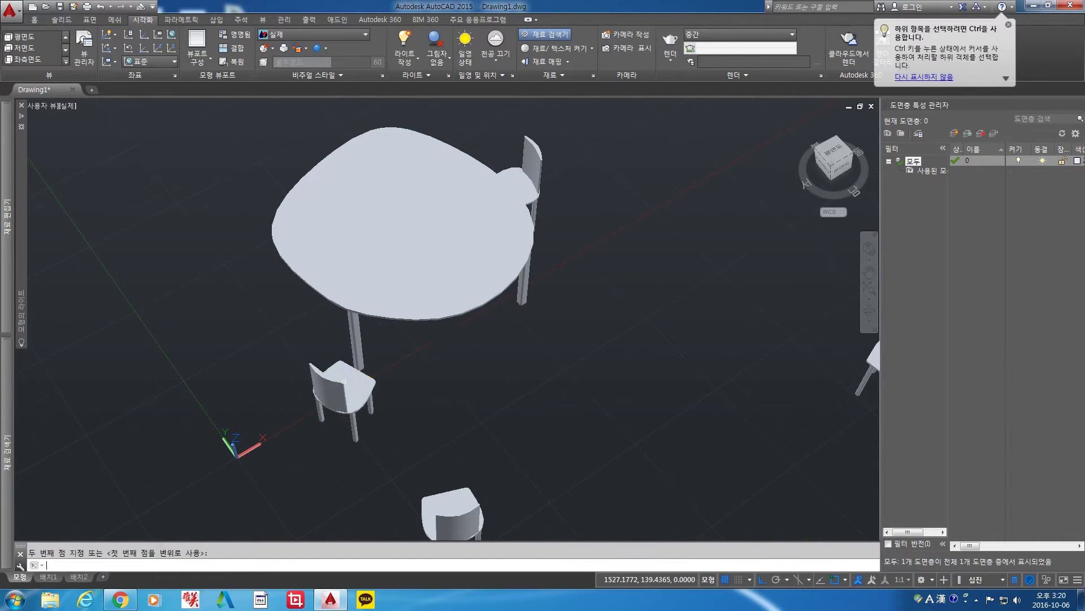
left_click(341, 388)
key("Return")
key("Return")
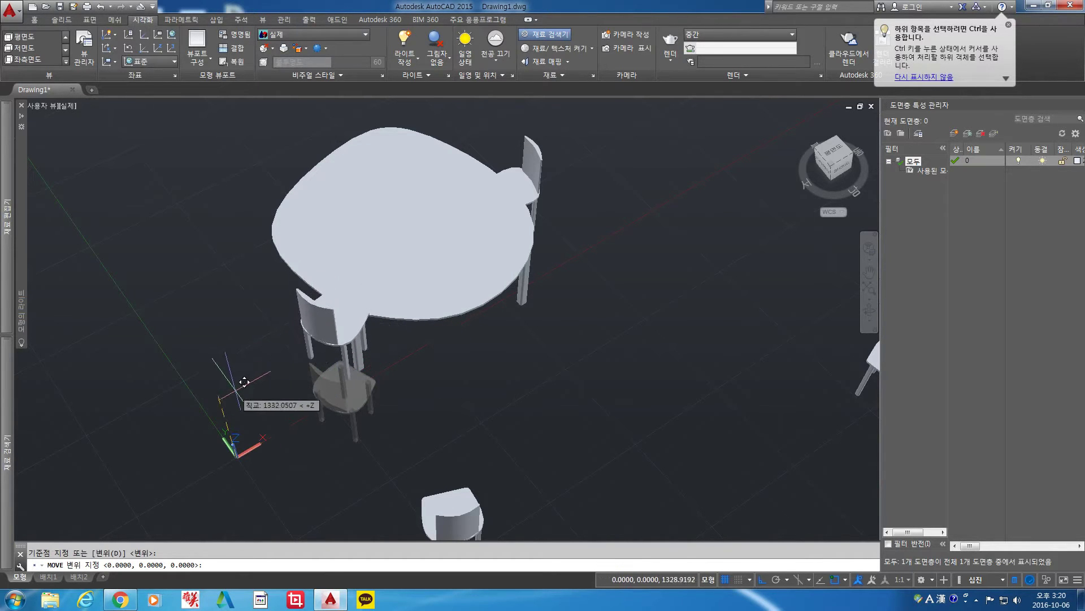
Place a chair at the table's left and move the bottom chair to the table's front.
left_click(168, 378)
left_click(449, 508)
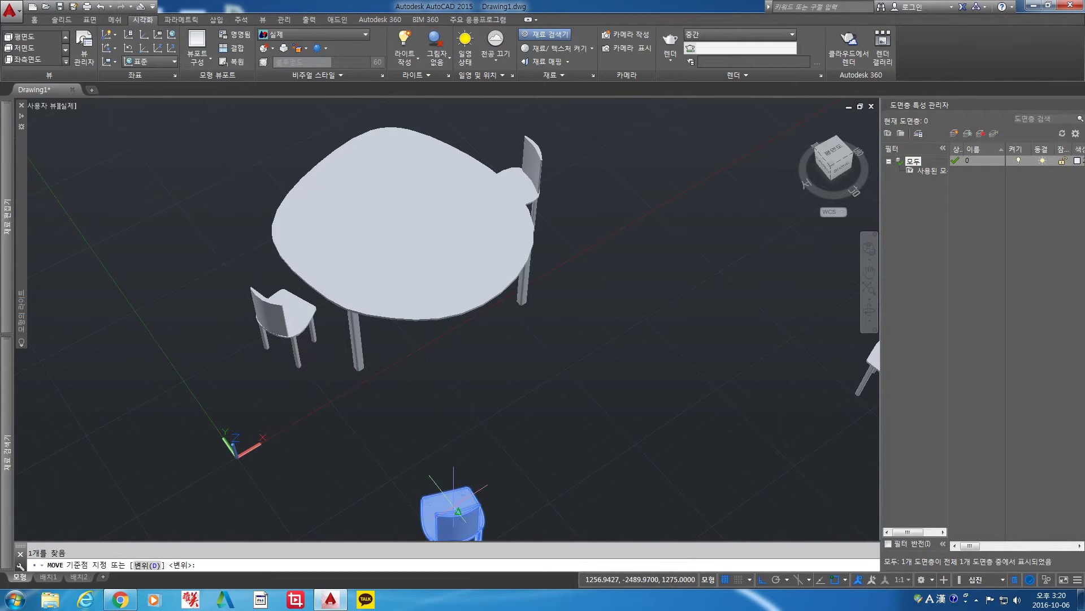
key("Return")
left_click(459, 508)
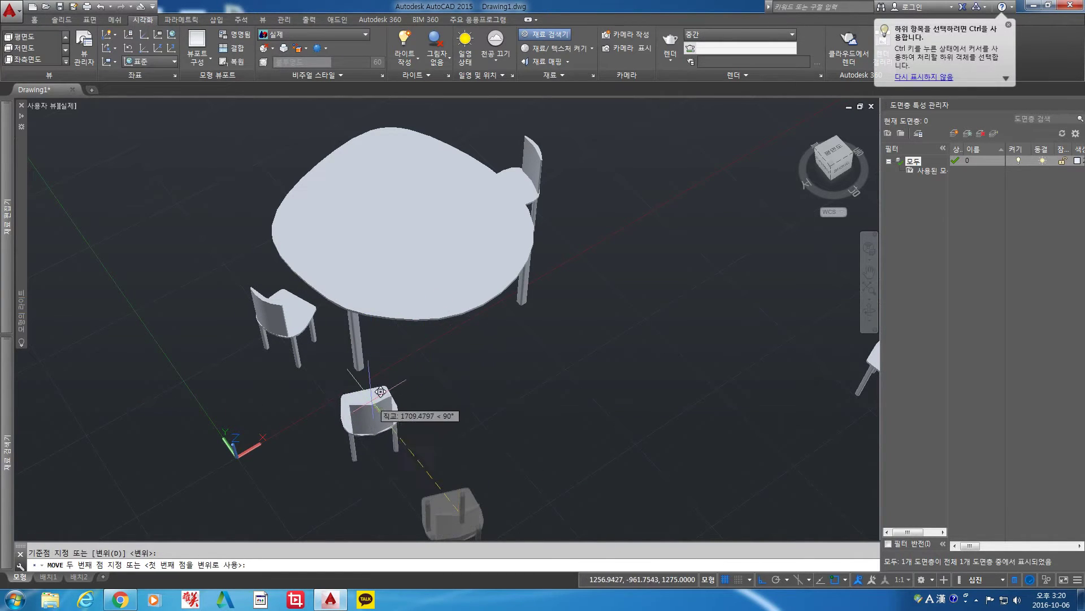
left_click(360, 368)
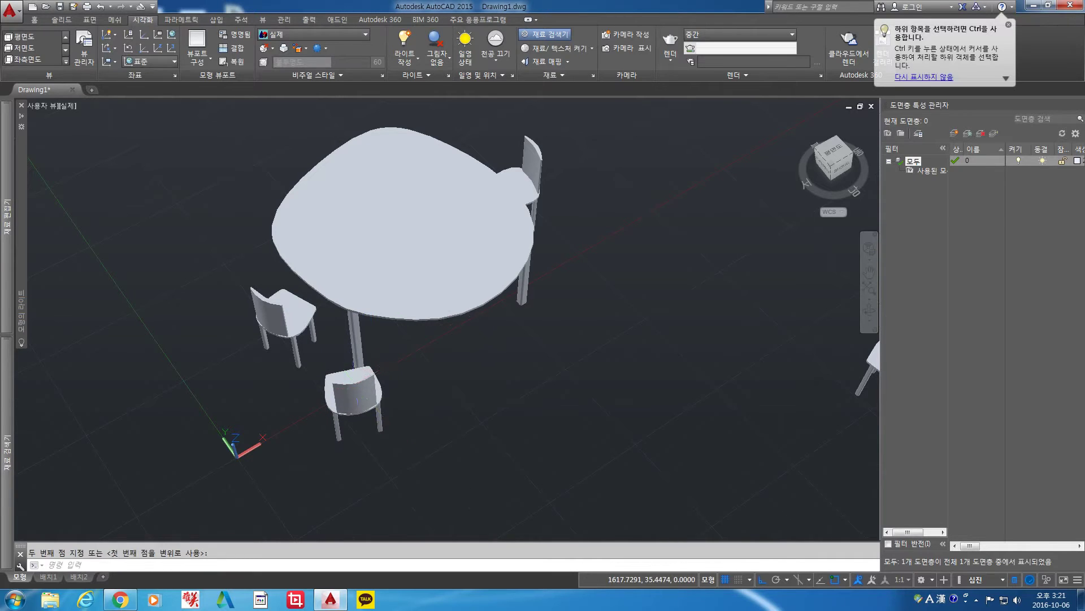
left_click(355, 395)
key("Return")
key("Return")
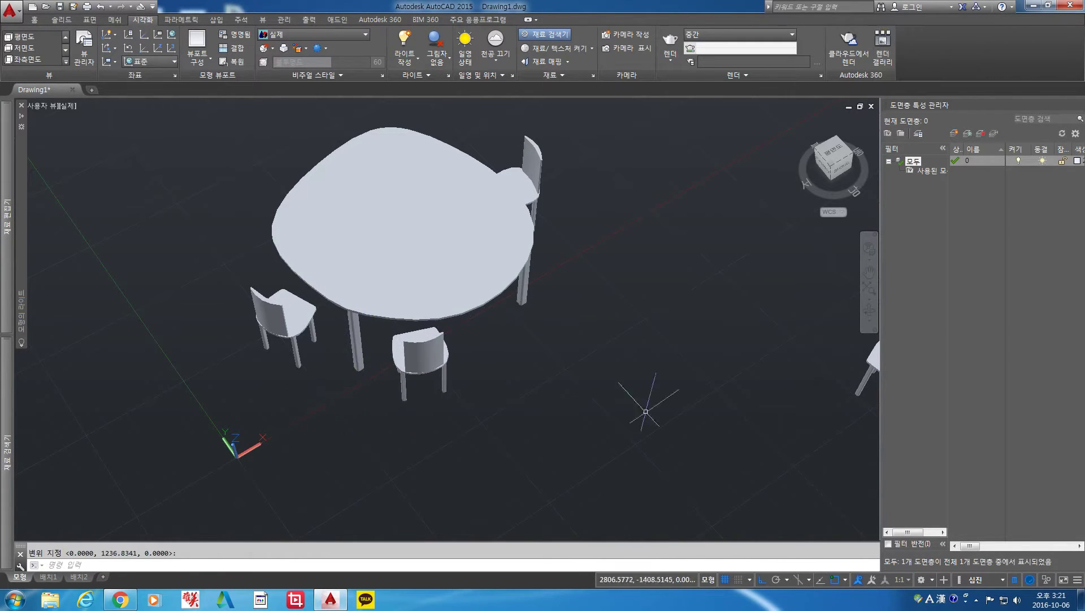
left_click(693, 396)
middle_click_drag(693, 411, 594, 427)
Move the right-hand chair down beside the table.
left_click(802, 373)
type("m")
key("Return")
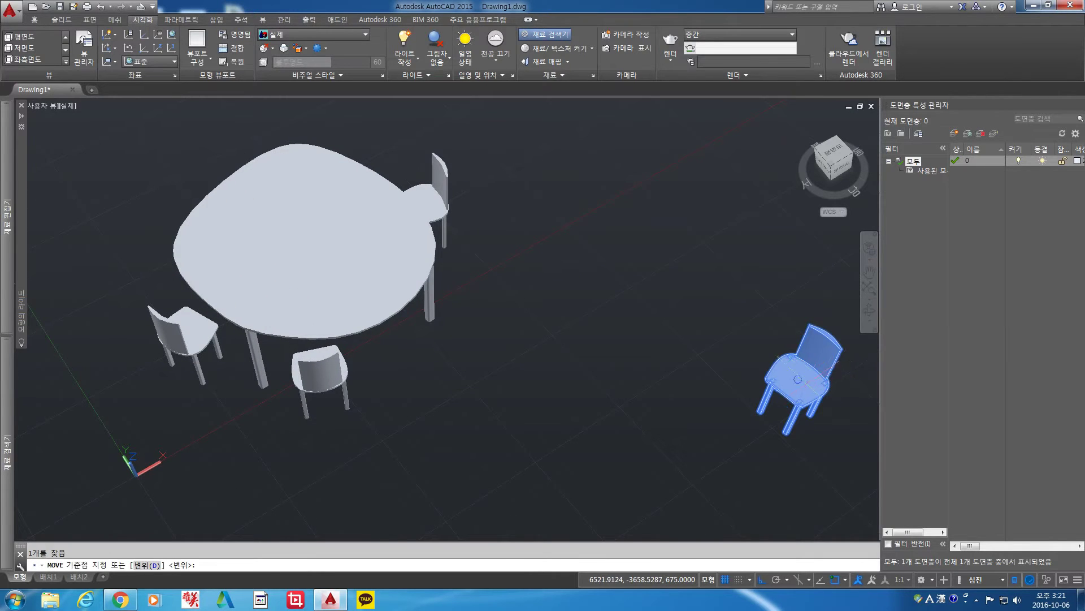
left_click(798, 380)
left_click(622, 505)
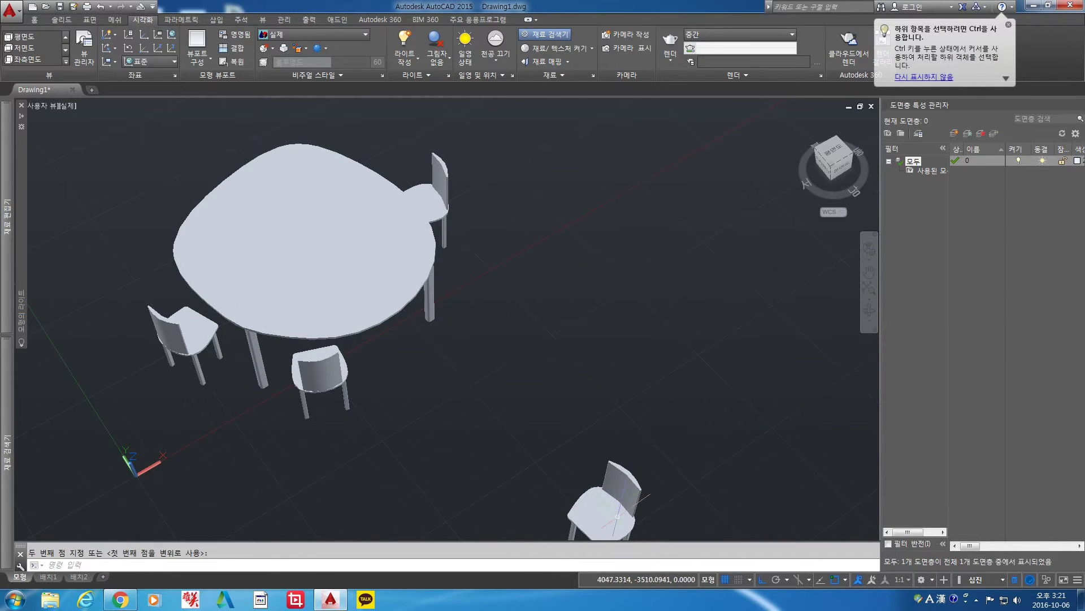
left_click(616, 523)
type("m")
key("Return")
left_click(602, 516)
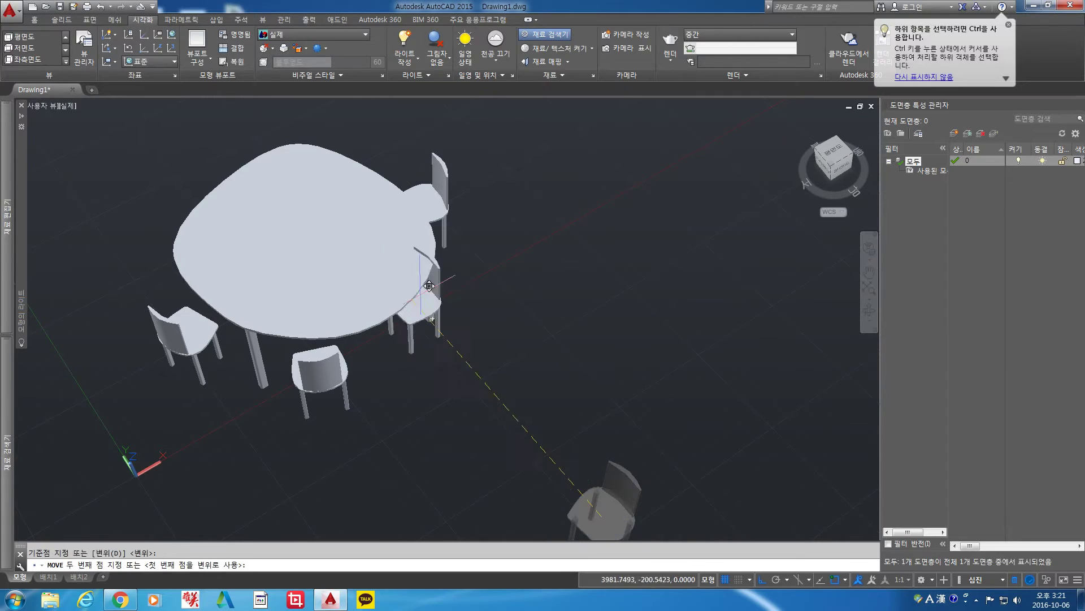
Move a chair to the table's far side, then undo the misplaced chair moves.
left_click(463, 355)
type("m")
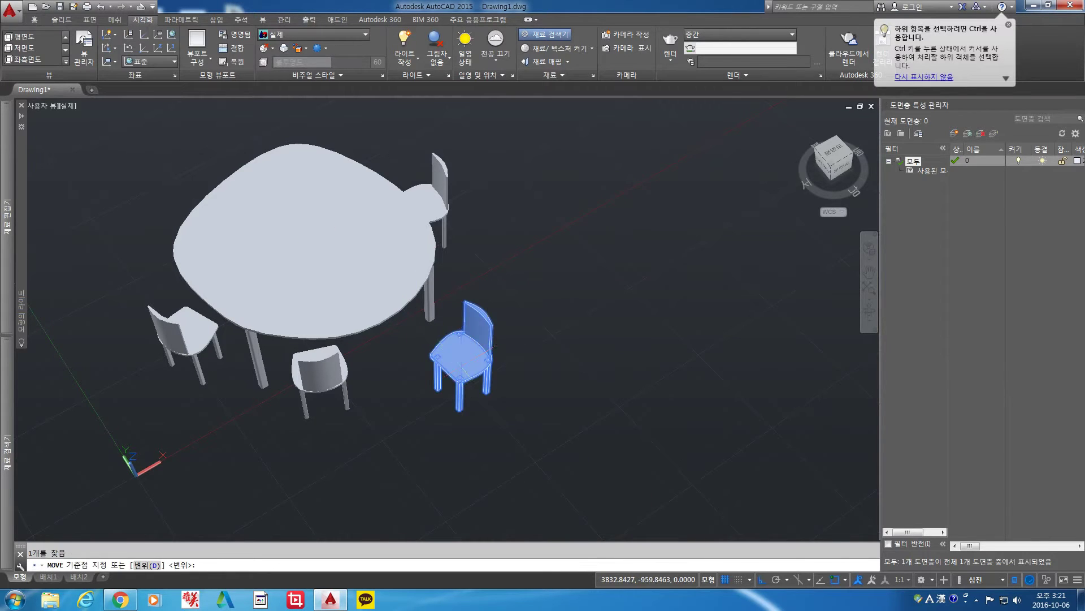
key("Return")
left_click(472, 377)
mouse_move(310, 242)
middle_mouse_down()
mouse_move(416, 303)
mouse_move(473, 356)
middle_mouse_up()
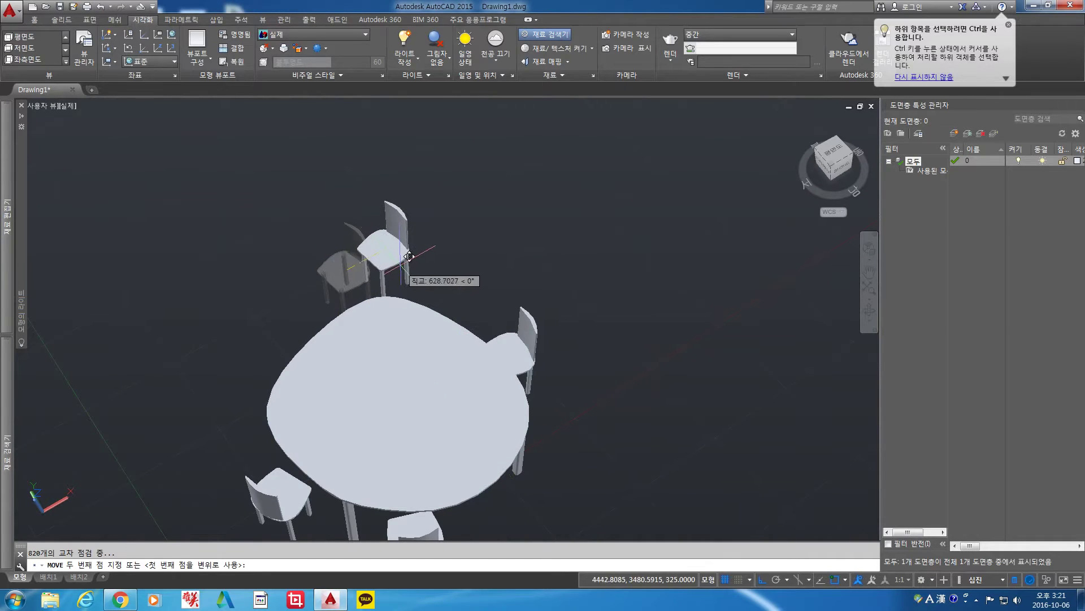
left_click(390, 254)
key("space")
left_click(398, 252)
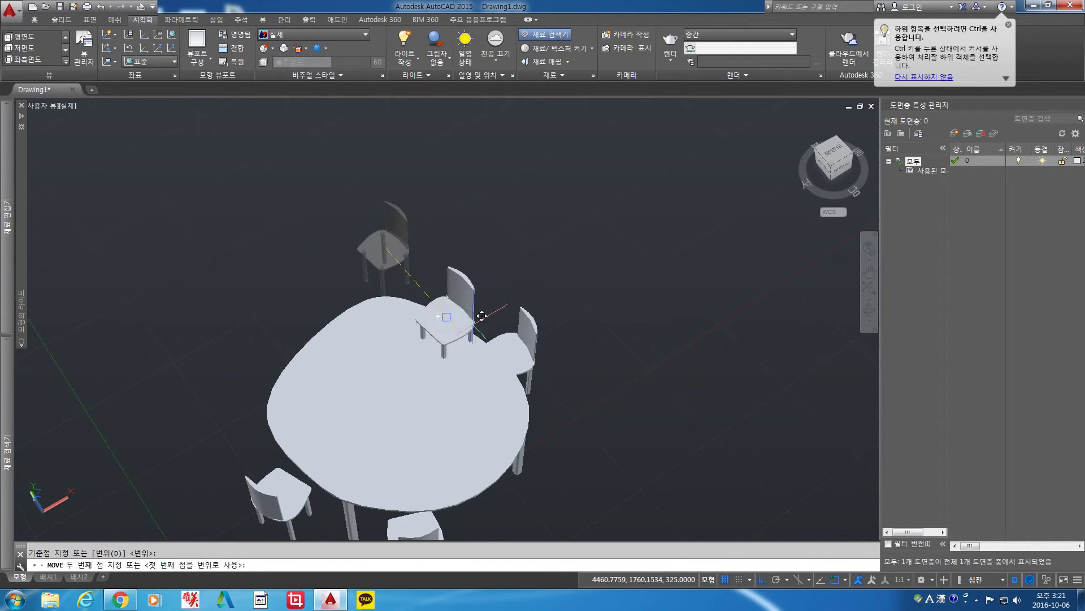
left_click(474, 323)
key("Escape")
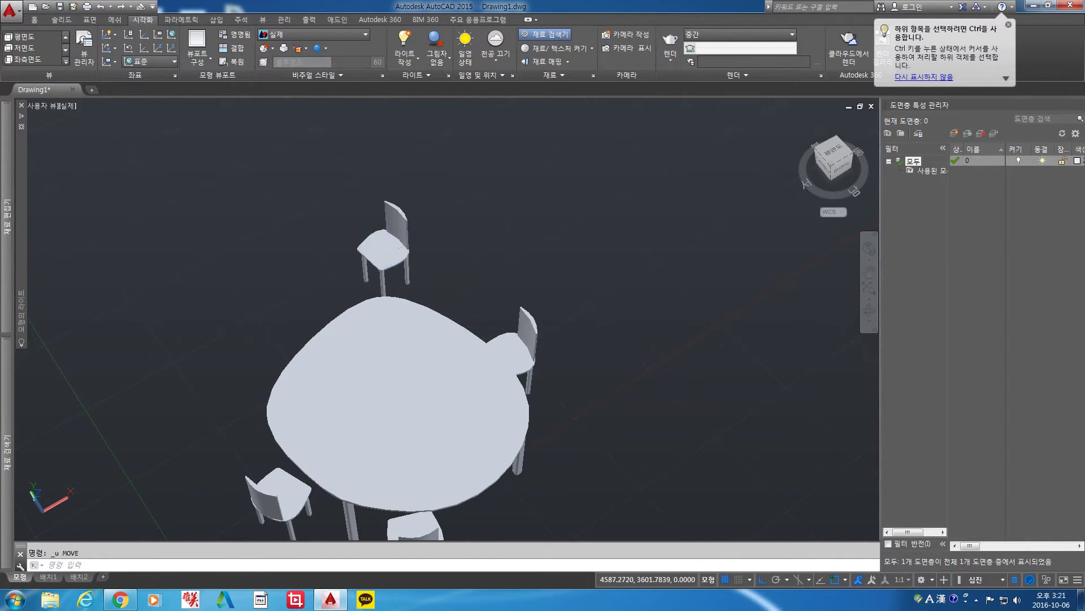
key("ctrl+y")
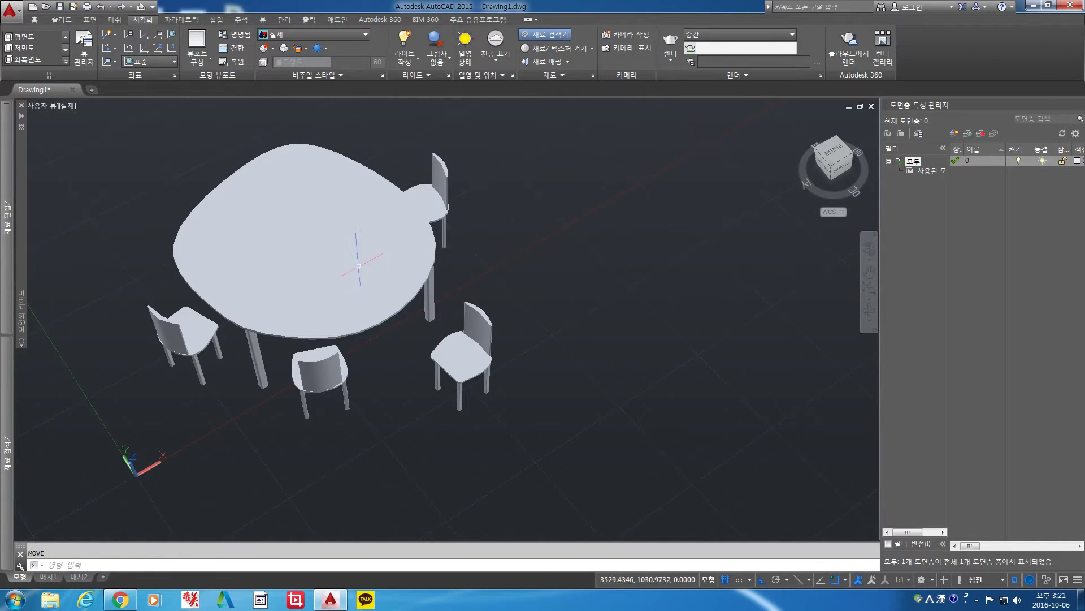
middle_click_drag(455, 274, 501, 314)
Move the lower-right chair off to the right, then beyond the table.
left_click(524, 394)
type("move")
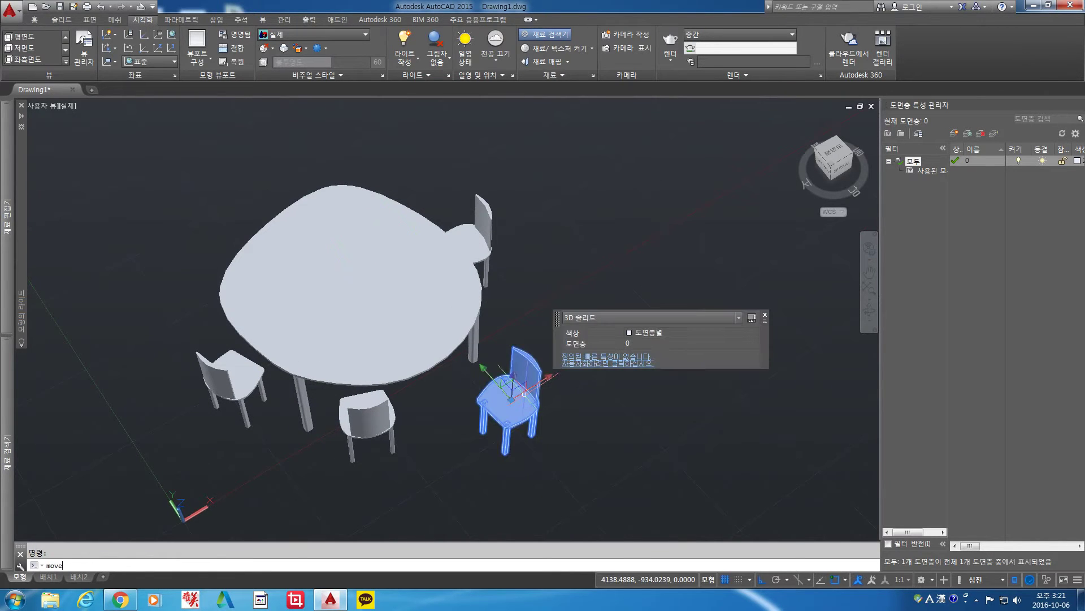
key("Return")
left_click(510, 400)
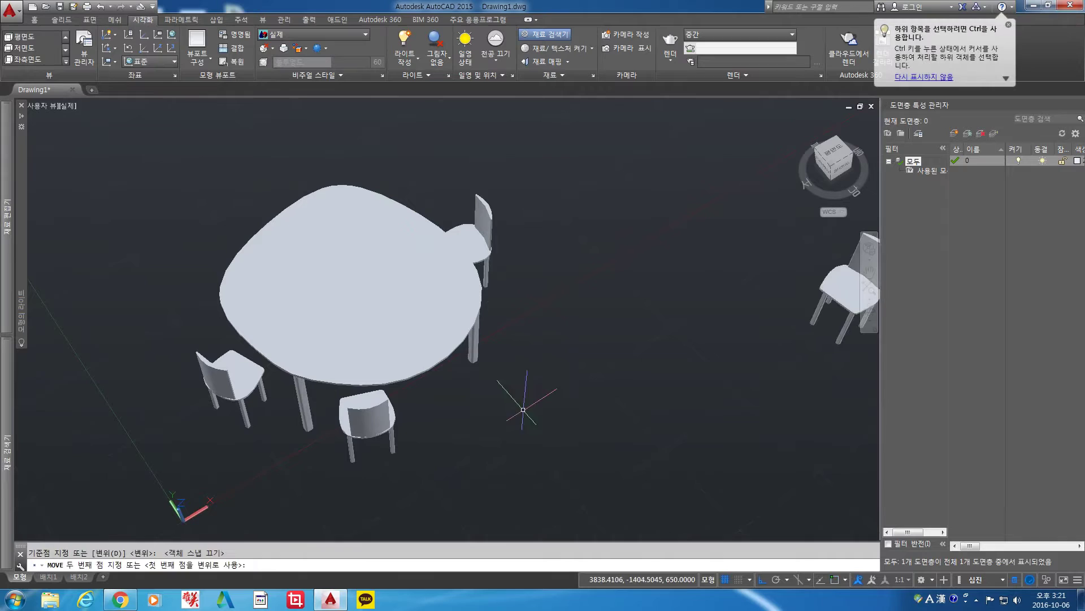
left_click(879, 293)
left_click(837, 285)
key("Return")
left_click(849, 285)
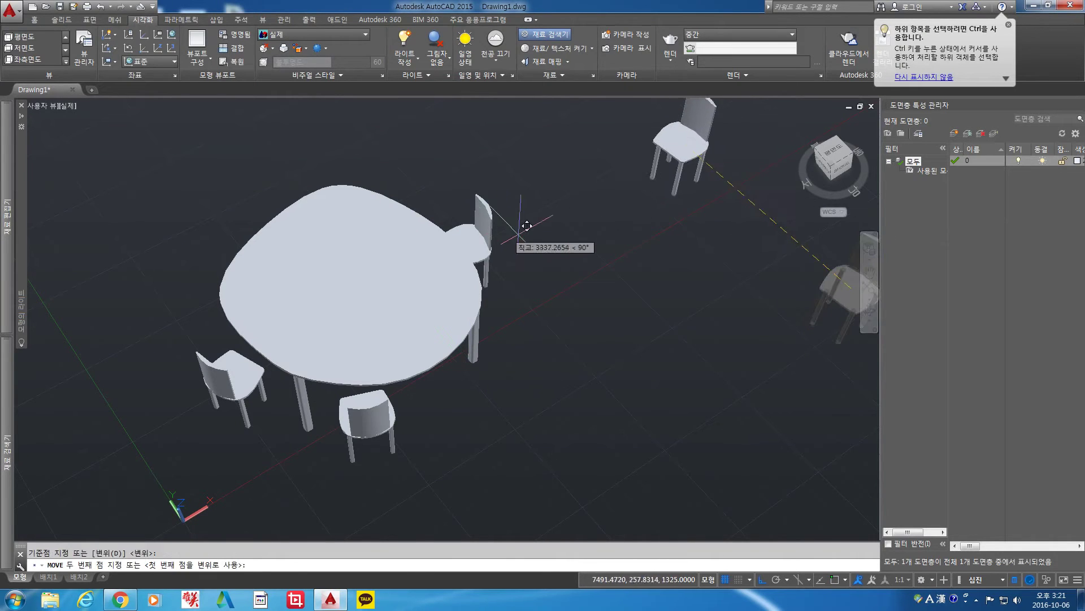
left_click(500, 181)
mouse_move(500, 182)
middle_mouse_down("shift")
mouse_move(540, 204)
mouse_move(676, 188)
middle_mouse_up("shift")
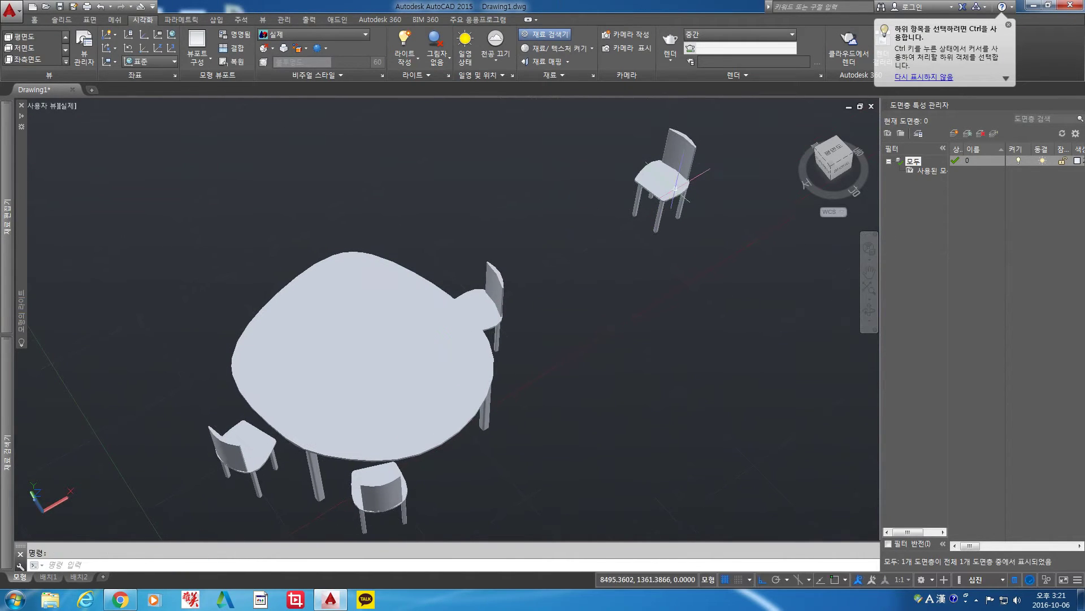
Bring the distant chair up to the table's far side and orbit to a low side view.
left_click(675, 187)
key("Return")
left_click(663, 180)
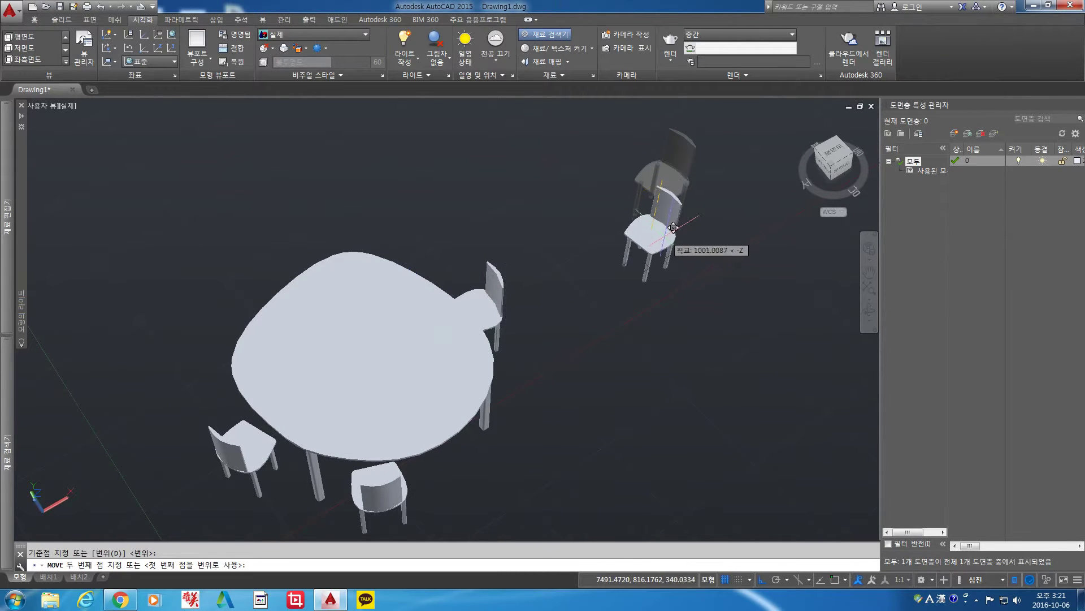
left_click(665, 200)
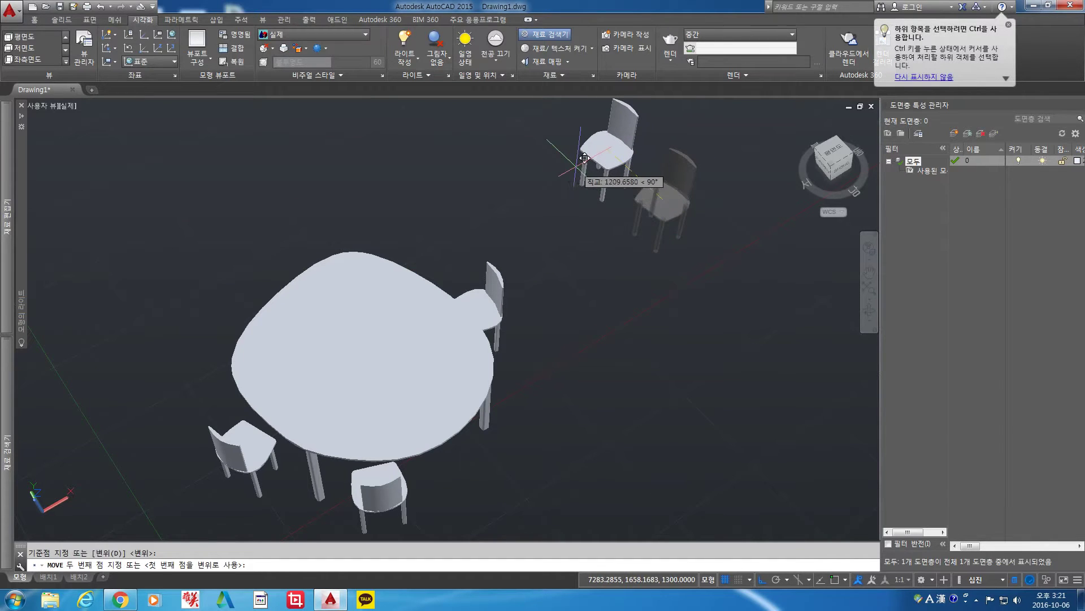
left_click(618, 146)
key("space")
left_click(607, 149)
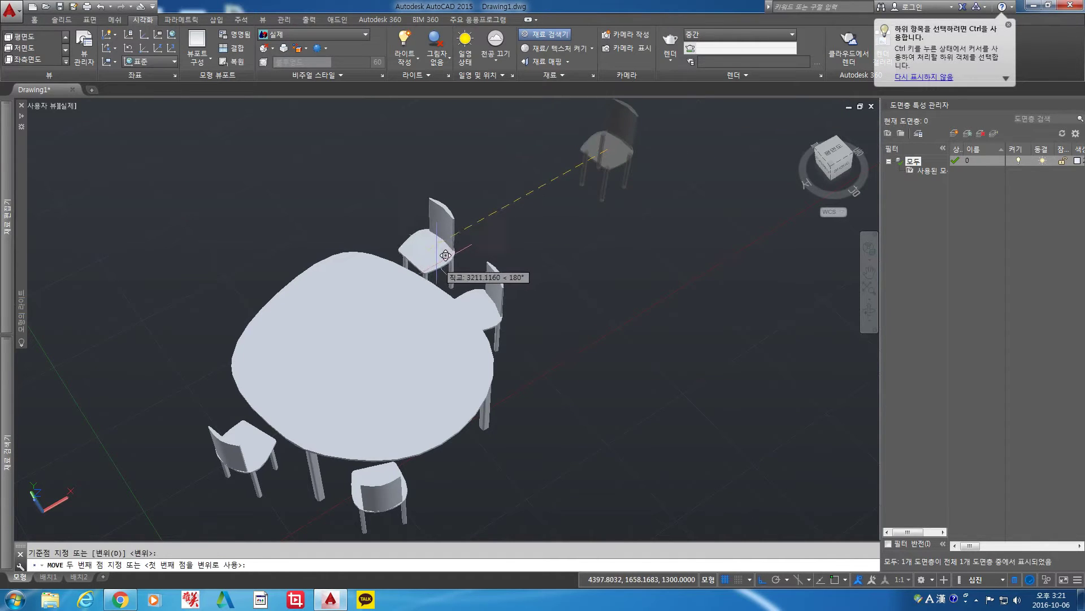
left_click(470, 274)
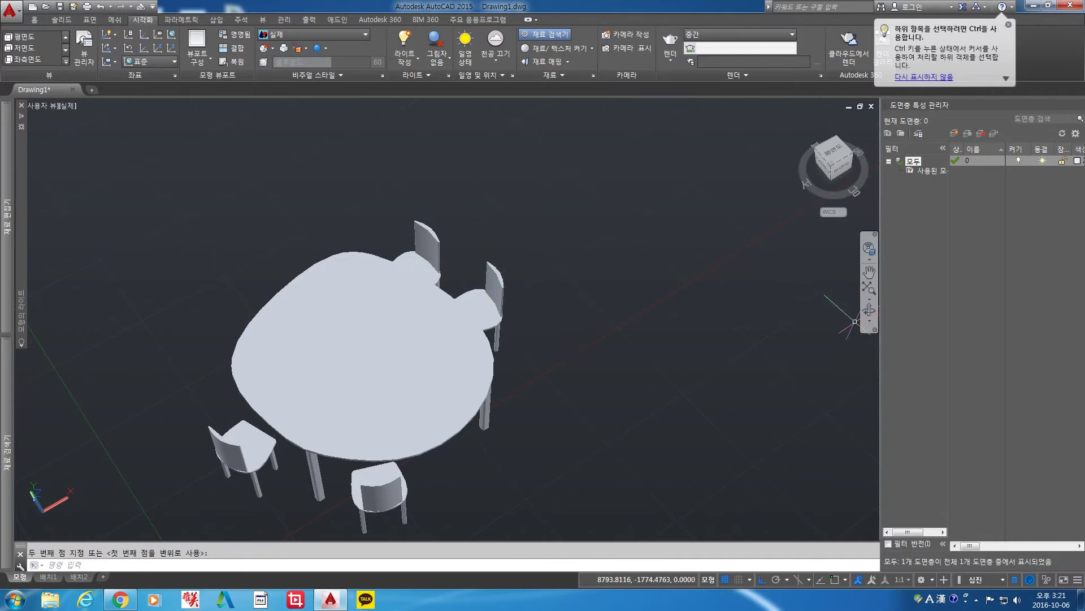
left_click(870, 310)
mouse_move(373, 316)
left_mouse_down()
mouse_move(368, 220)
mouse_move(290, 233)
mouse_move(372, 342)
mouse_move(501, 356)
left_mouse_up()
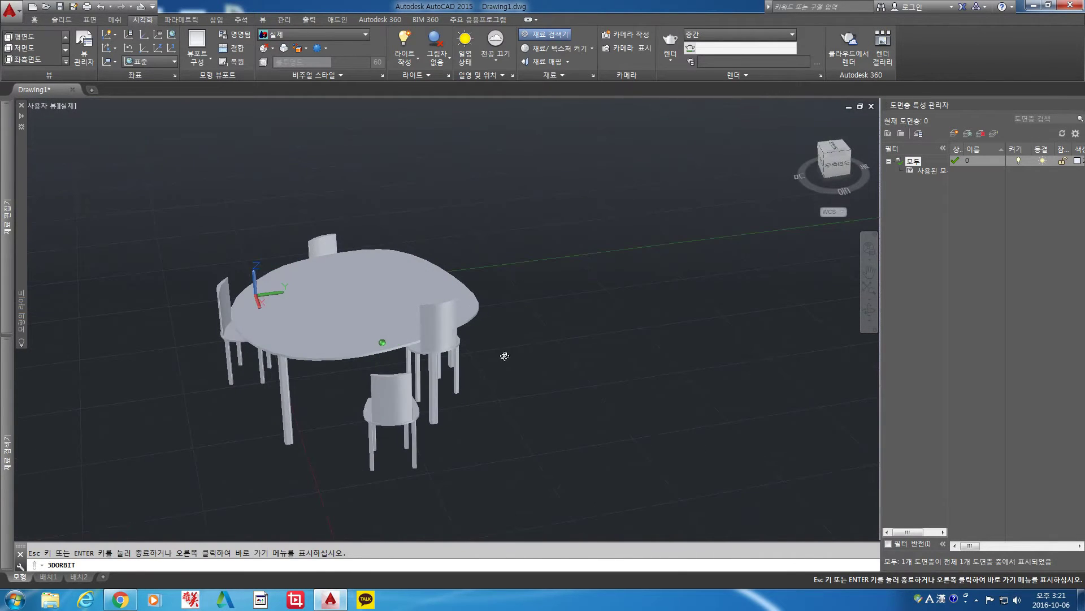
Pick the front chair and begin moving it from its base point.
key("Escape")
left_click(388, 411)
middle_click_drag(388, 412, 394, 410, "shift")
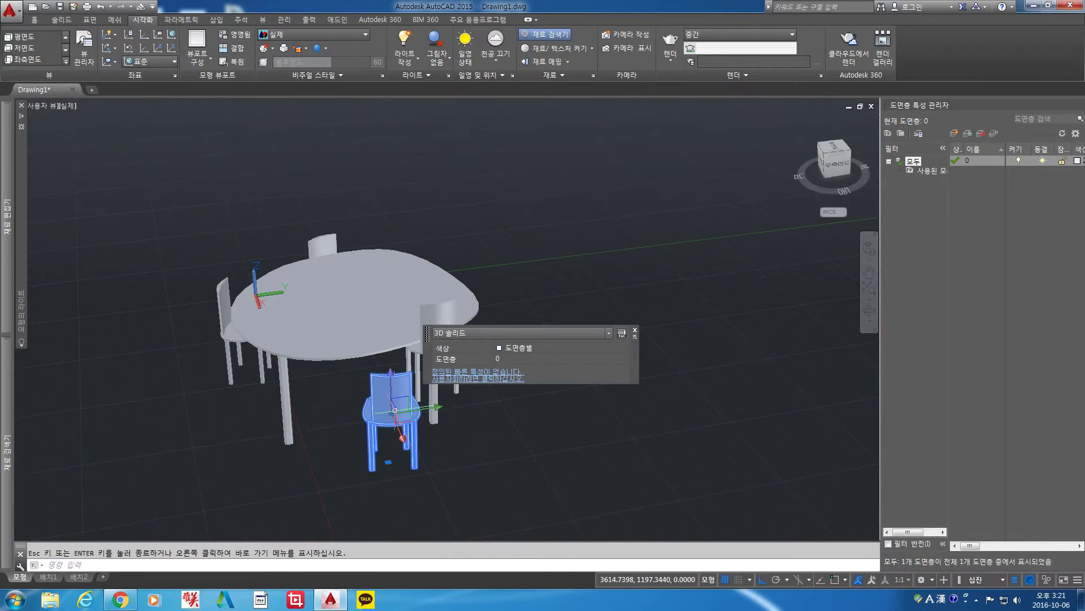
type("m")
key("Return")
left_click(395, 413)
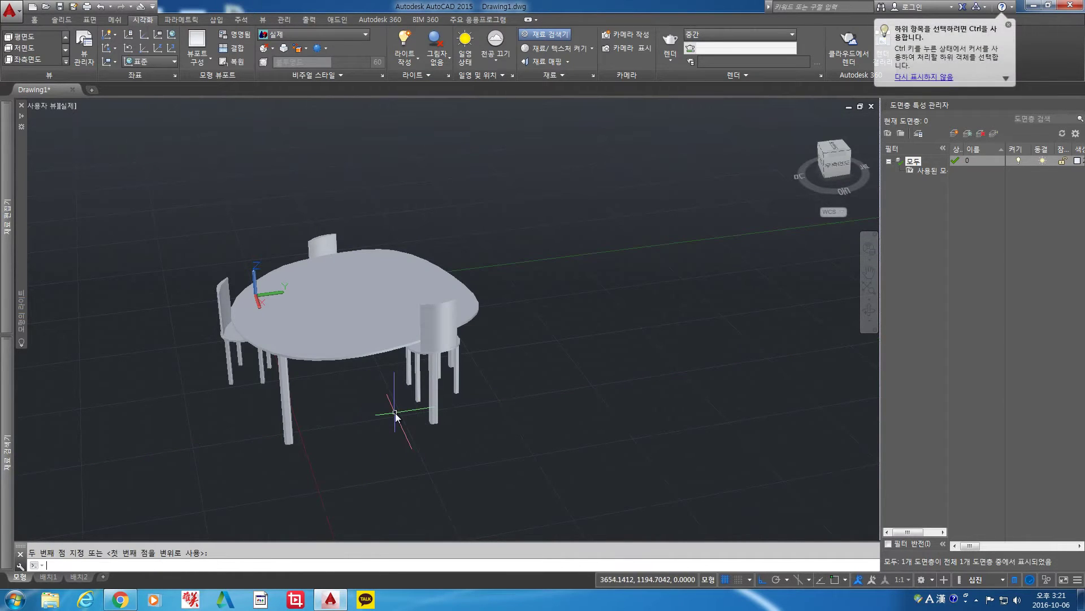
scroll(419, 416, "down", 5)
scroll(424, 414, "up", 2)
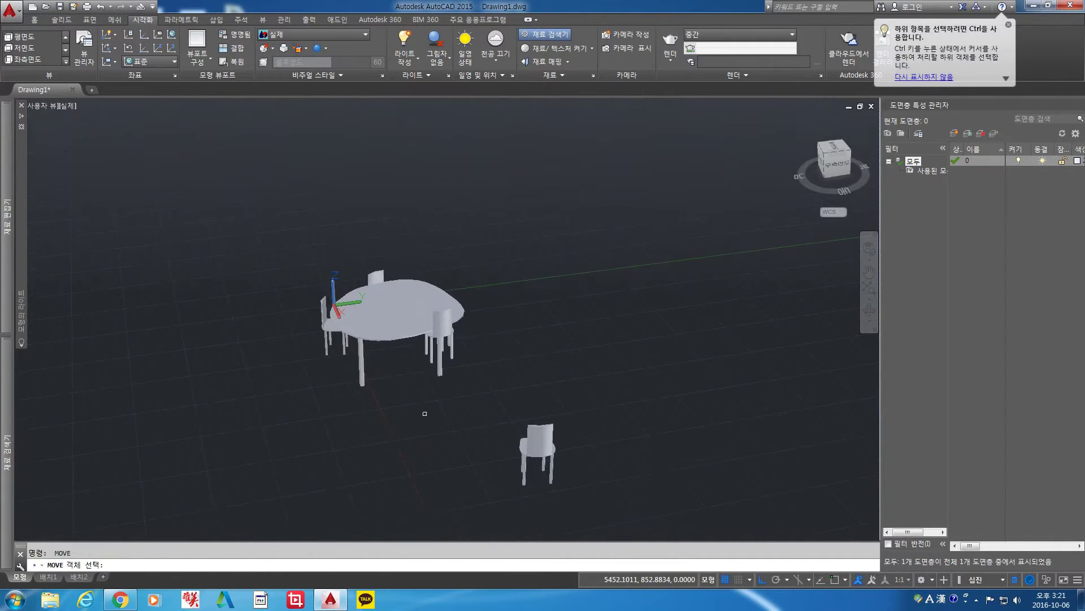
scroll(424, 414, "up", 3)
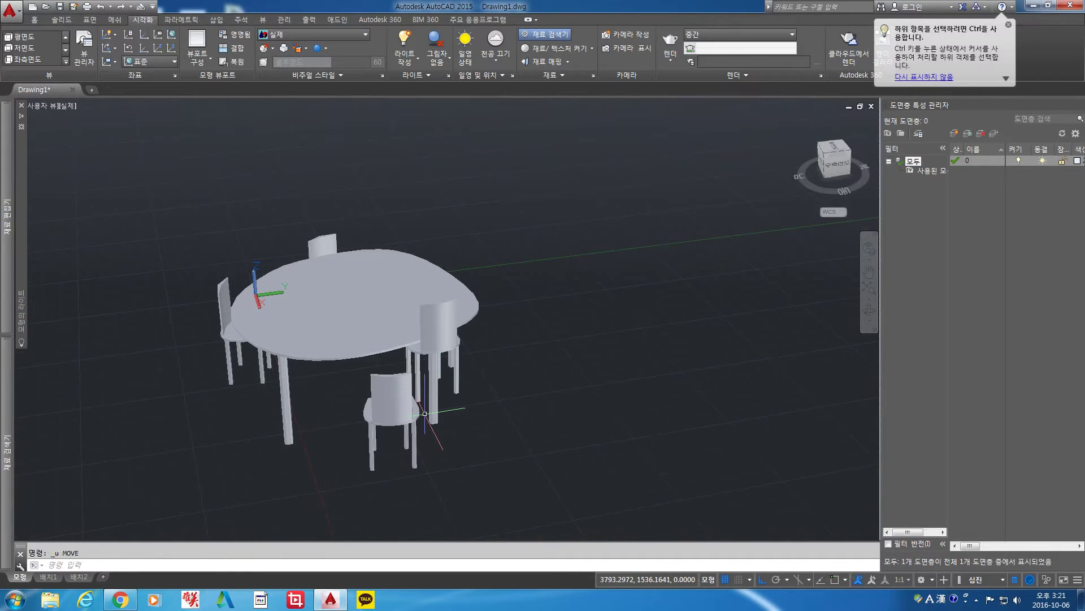
Move the chair beside the table to the front, then slide the front chair left toward the table.
left_click(439, 354)
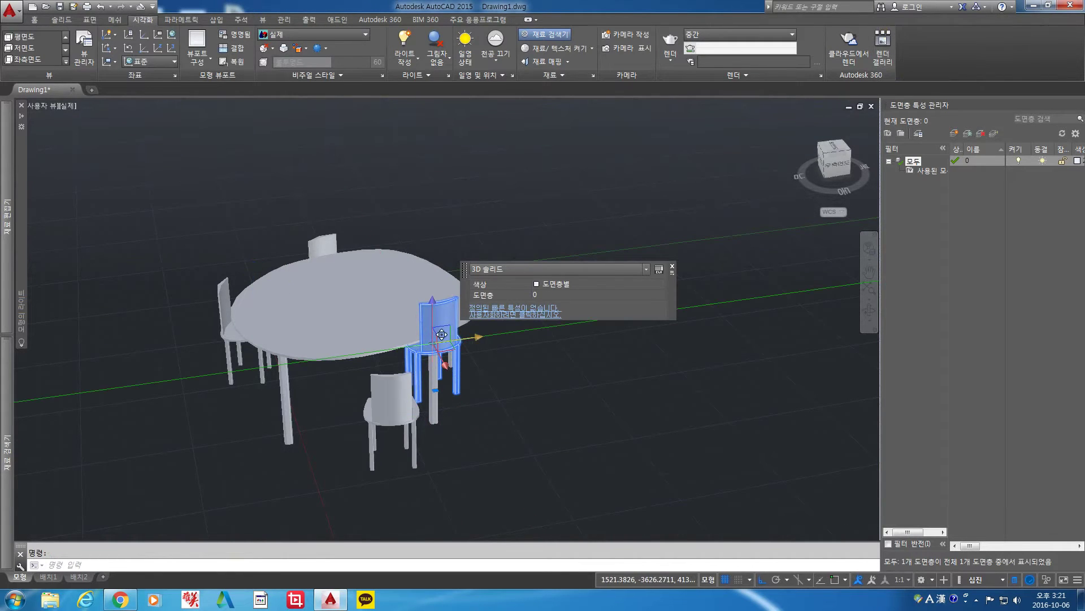
left_click(473, 341)
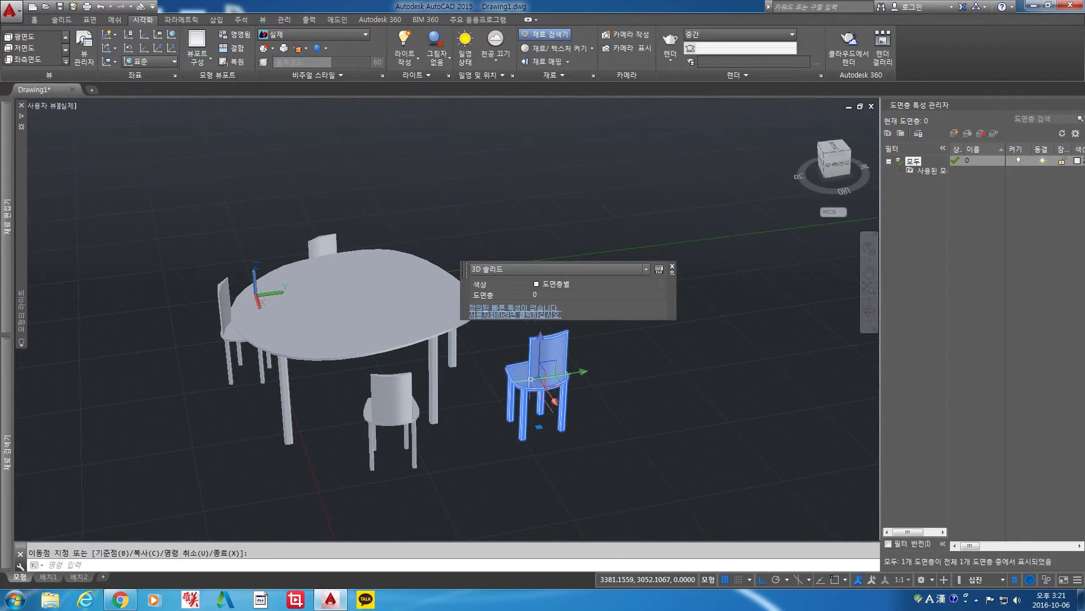
left_click(542, 362)
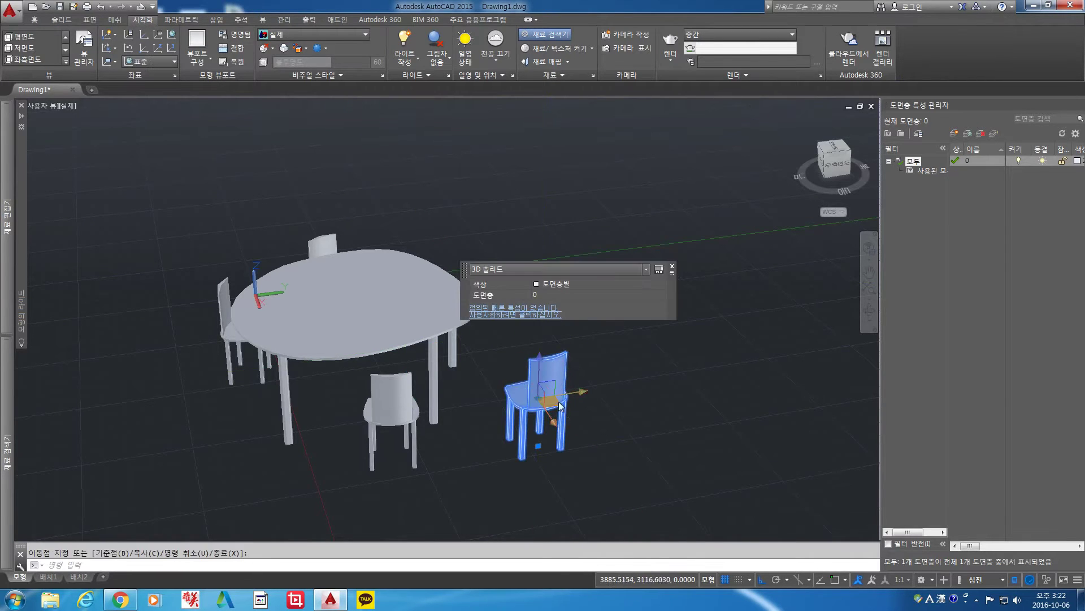
key("Escape")
left_click(382, 411)
left_click_drag(438, 407, 342, 432)
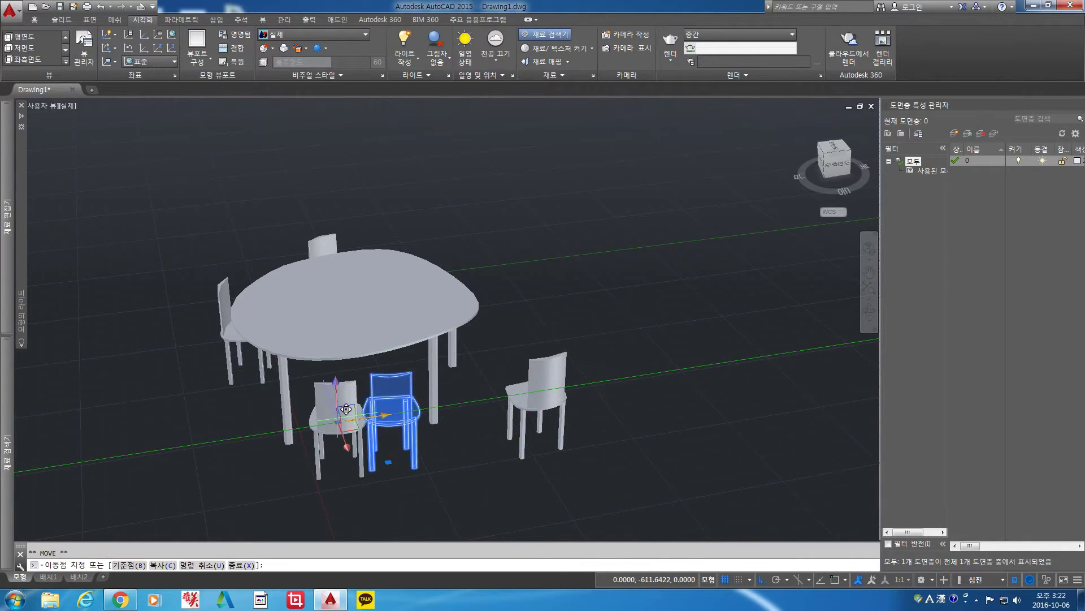
key("Escape")
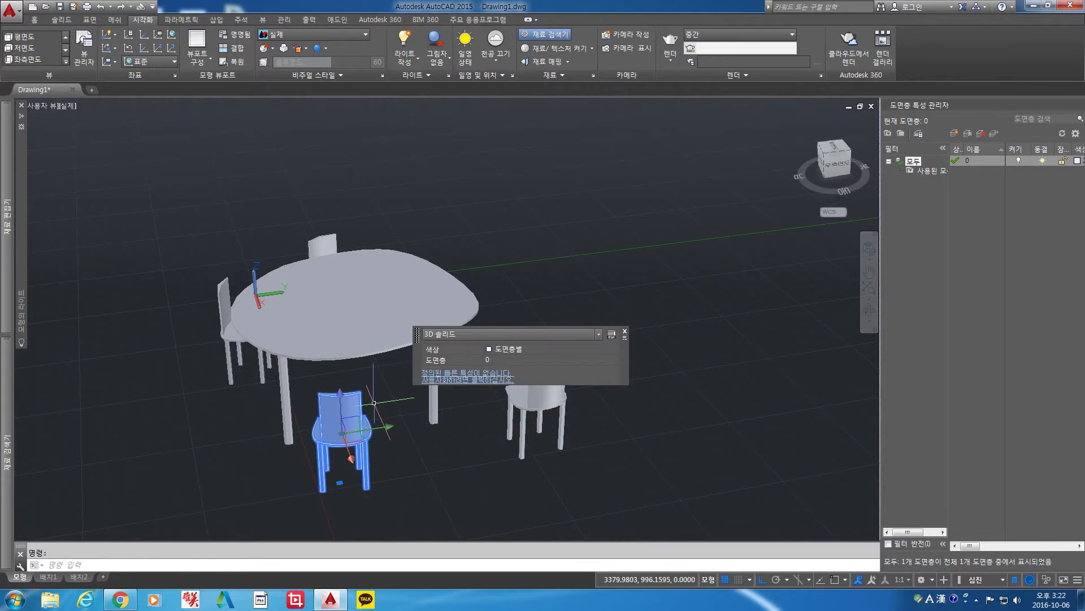
key("Escape")
Orbit around the table and shift the front chair along its X axis.
left_click_drag(432, 203, 520, 252)
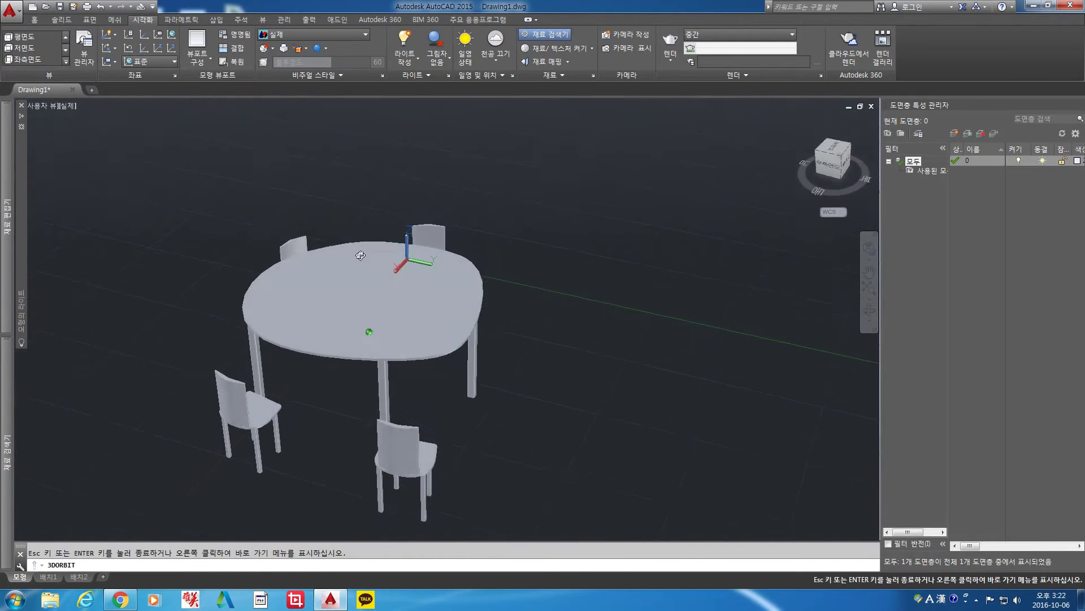
middle_click_drag(520, 251, 419, 436)
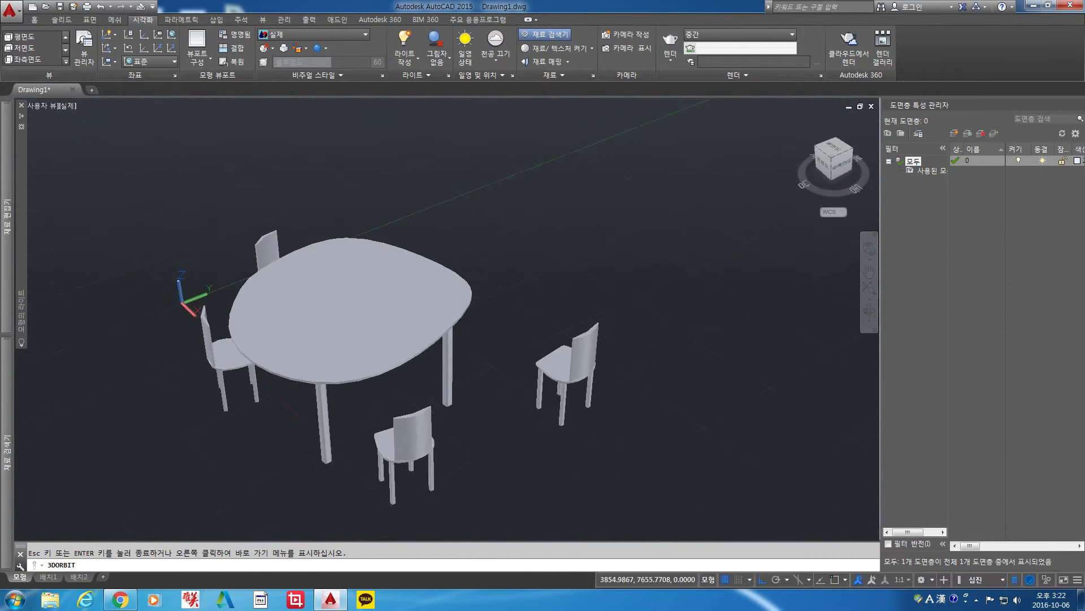
key("Escape")
left_click(418, 436)
left_click(431, 473)
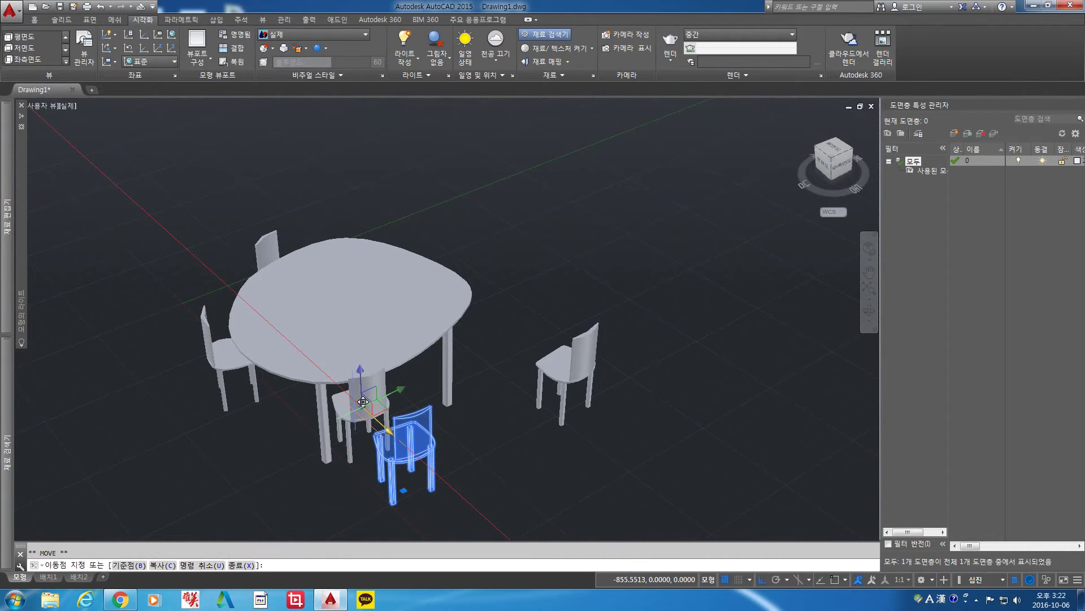
key("Escape")
Move the right-hand chair along X to a new spot nearer the table.
left_click(585, 350)
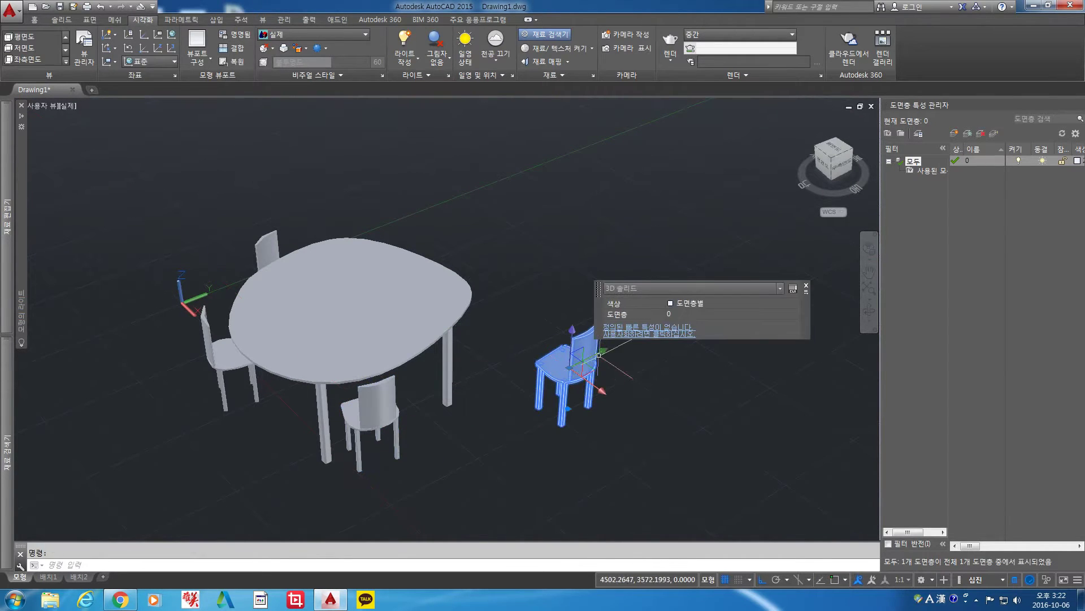
left_click(566, 368)
left_click(472, 417)
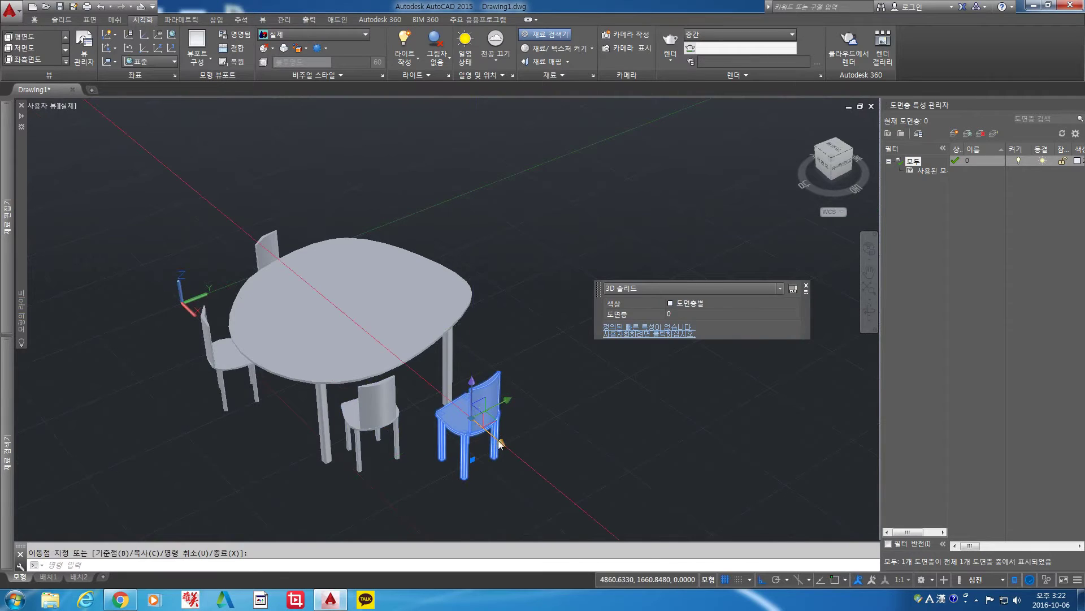
key("Escape")
left_click(869, 310)
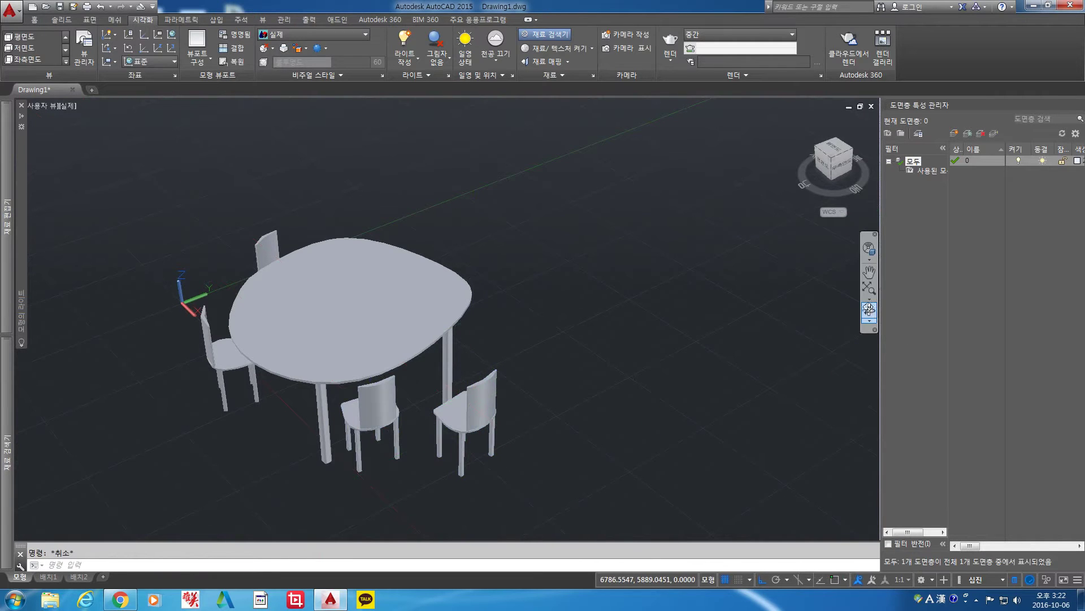
mouse_move(848, 317)
left_mouse_down()
mouse_move(321, 375)
mouse_move(552, 368)
mouse_move(535, 402)
mouse_move(564, 438)
mouse_move(653, 406)
mouse_move(520, 407)
mouse_move(496, 380)
left_mouse_up()
key("Escape")
Start moves on the front and right chairs, cancelling both and leaving them in place.
left_click(319, 452)
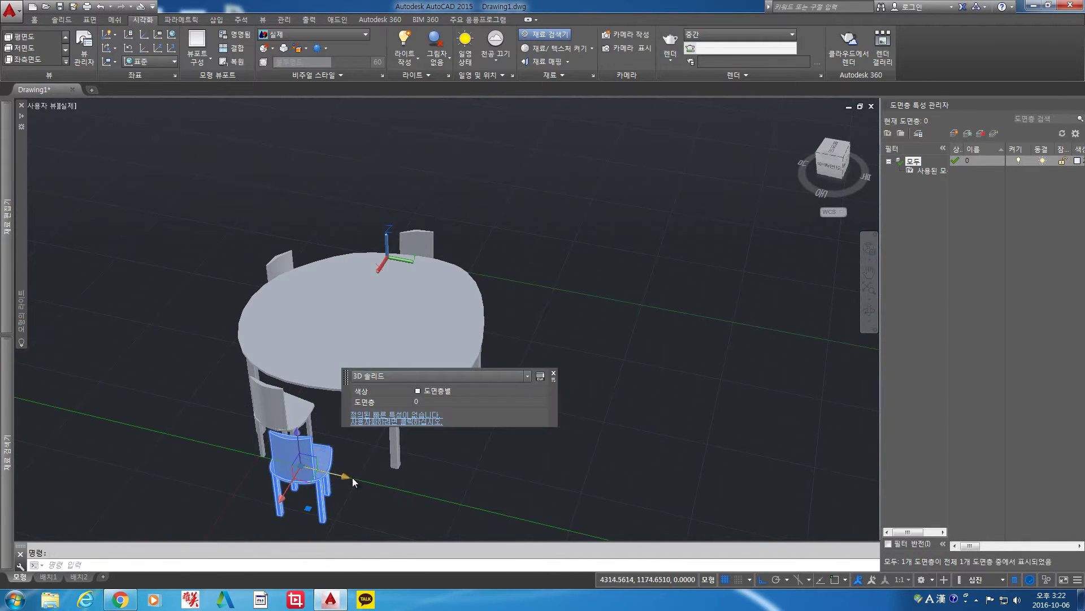
scroll(509, 496, "down", 2)
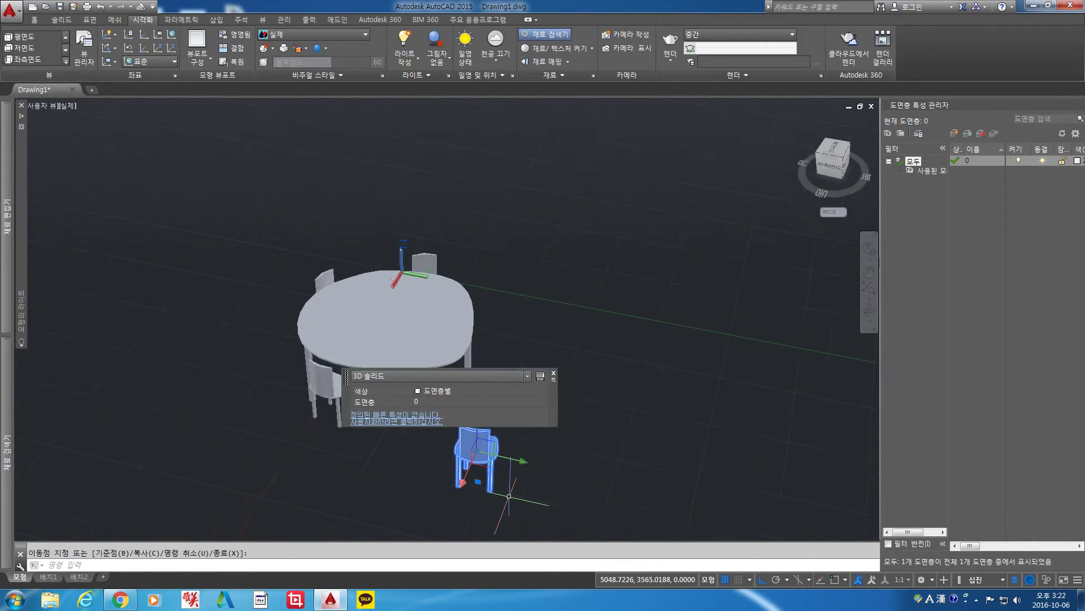
key("Escape")
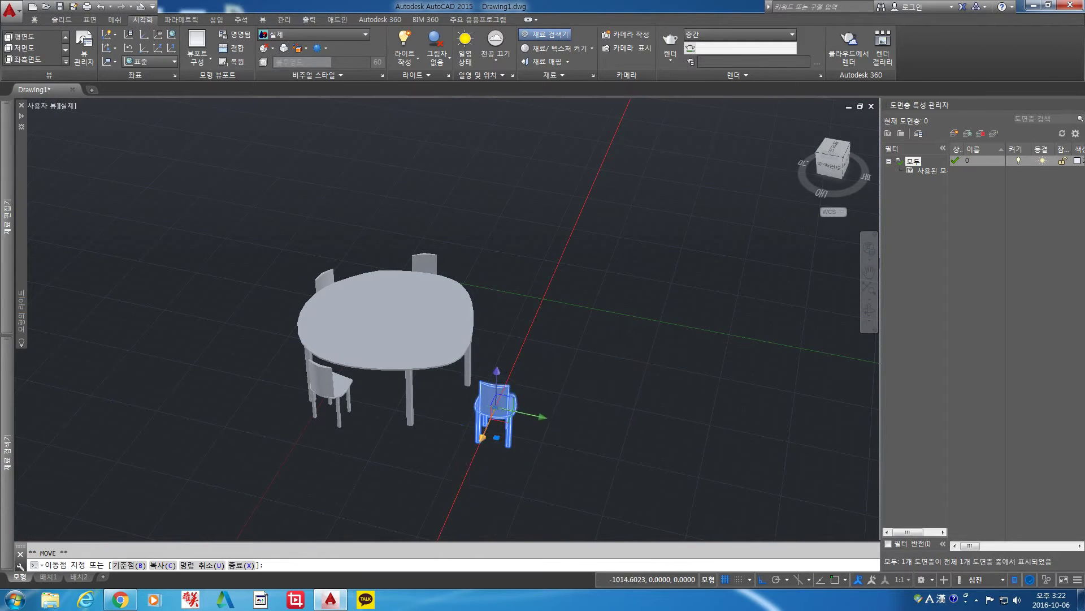
key("Escape")
left_click(494, 409)
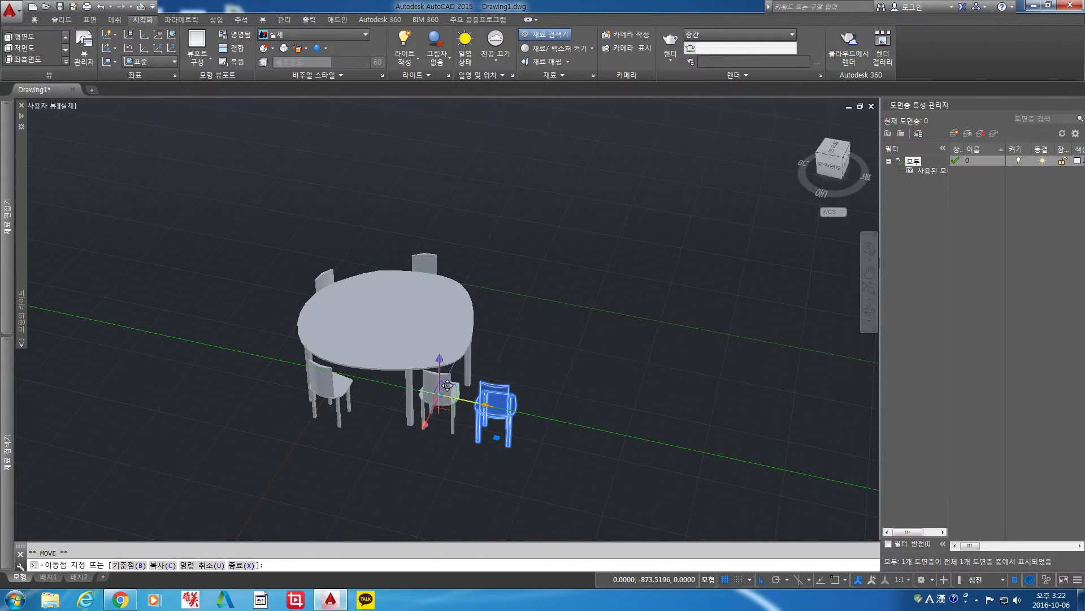
key("Escape")
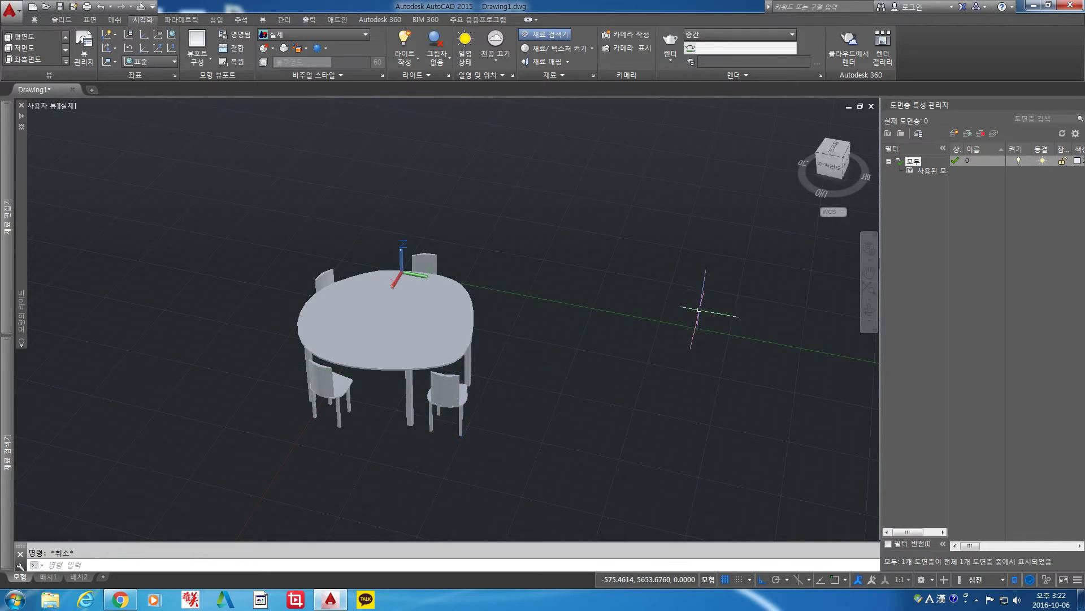
Orbit to a near-horizontal view and select, then clear, the right chair.
left_click(869, 310)
mouse_move(735, 305)
left_mouse_down()
mouse_move(678, 237)
mouse_move(582, 276)
left_mouse_up()
key("Escape")
left_click(501, 331)
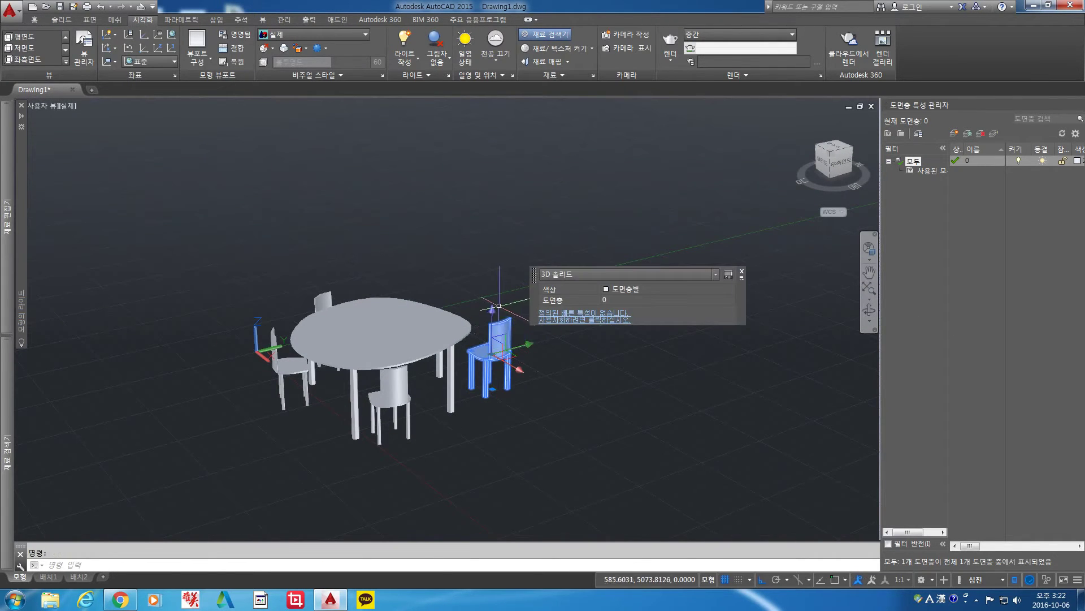
left_click(500, 345)
key("Escape")
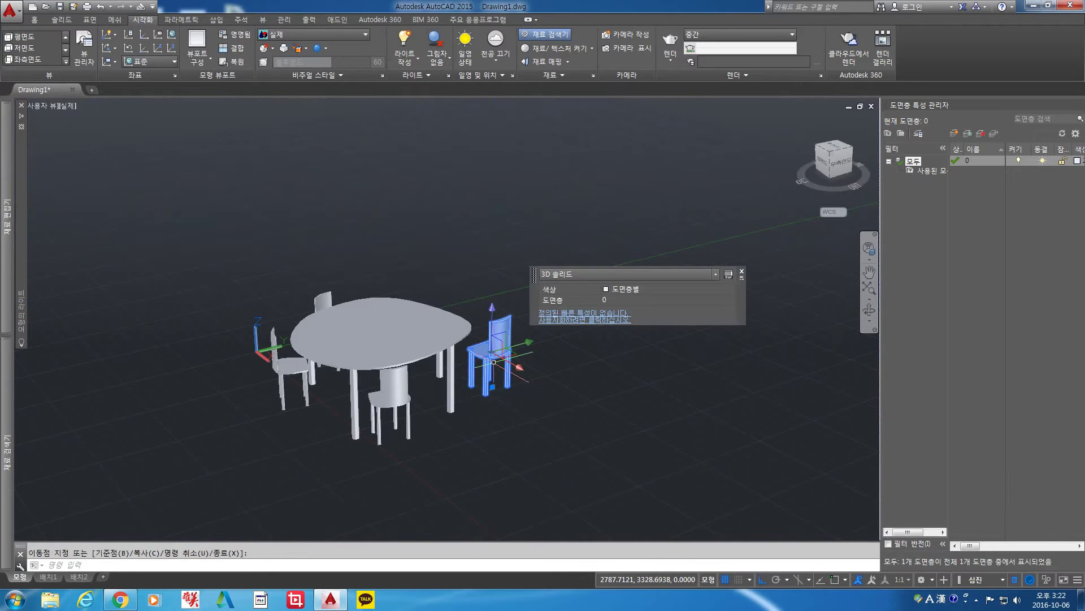
key("Escape")
From a side view, lower the raised chair 200 units, then orbit back to an elevated view.
left_click(870, 310)
left_click_drag(565, 283, 424, 279)
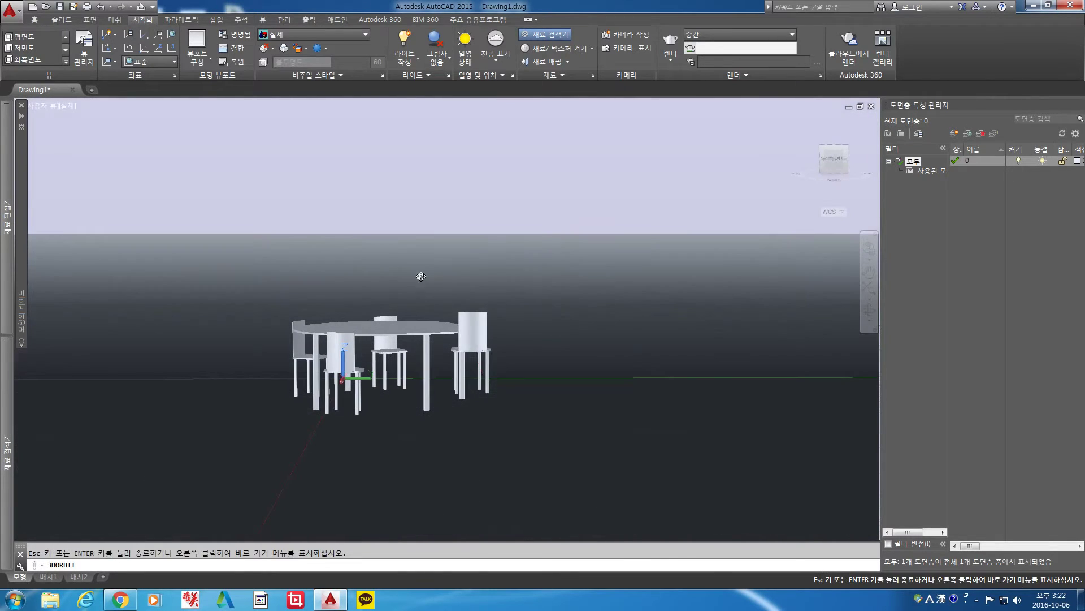
key("Escape")
left_click(470, 337)
left_click_drag(479, 342, 474, 377)
type("200")
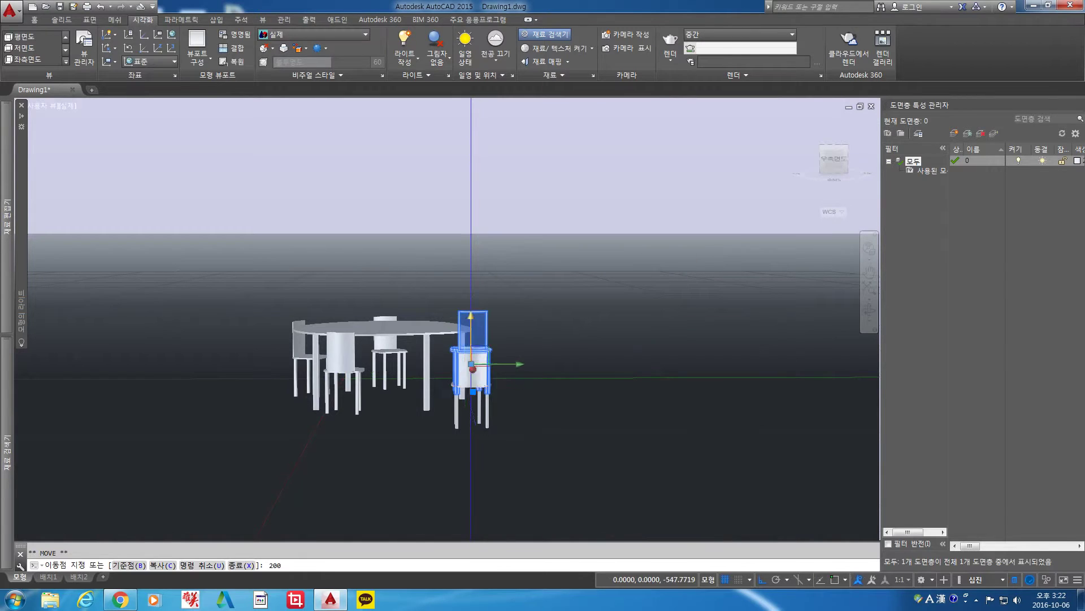
key("Return")
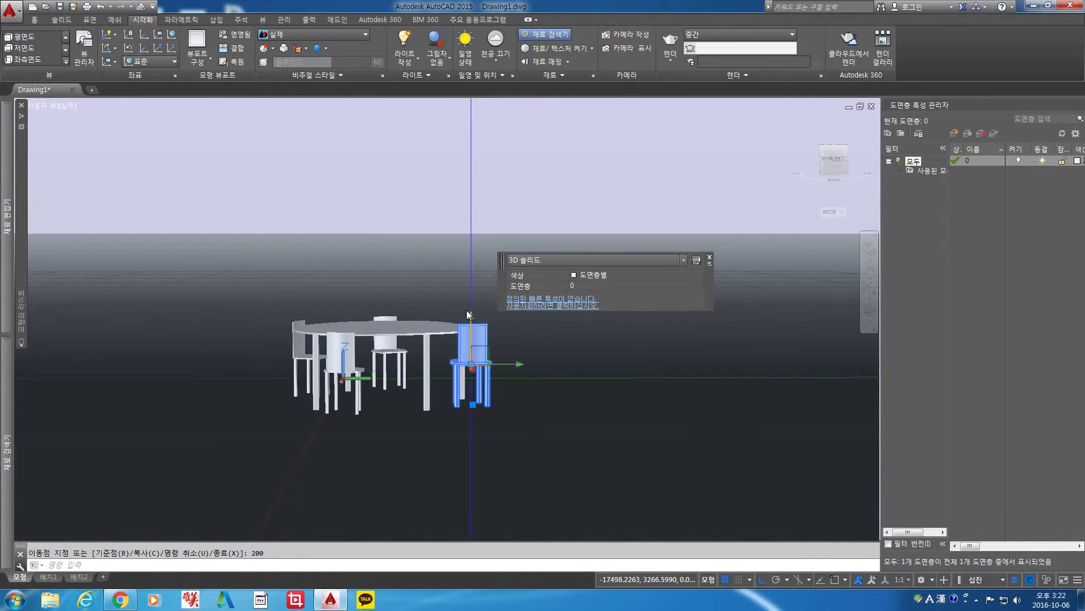
left_click_drag(480, 354, 490, 435)
key("Return")
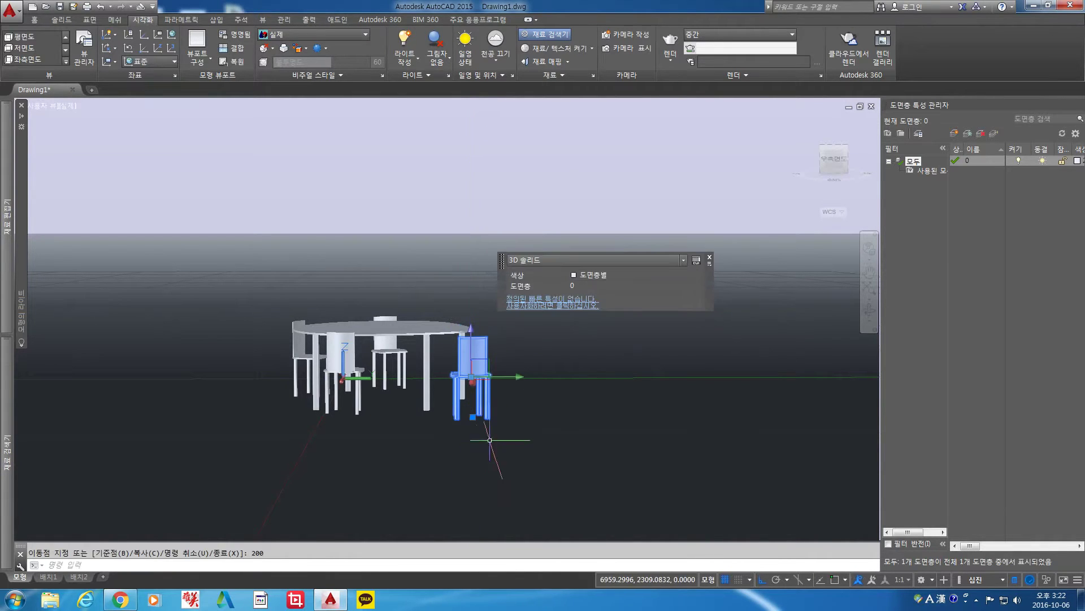
key("Escape")
left_click(869, 309)
mouse_move(622, 339)
left_mouse_down()
mouse_move(521, 338)
mouse_move(622, 388)
mouse_move(656, 363)
mouse_move(629, 371)
mouse_move(611, 336)
mouse_move(588, 356)
left_mouse_up()
Draw a 4000-unit line left of the table with the L command.
key("Escape")
type("l")
key("Return")
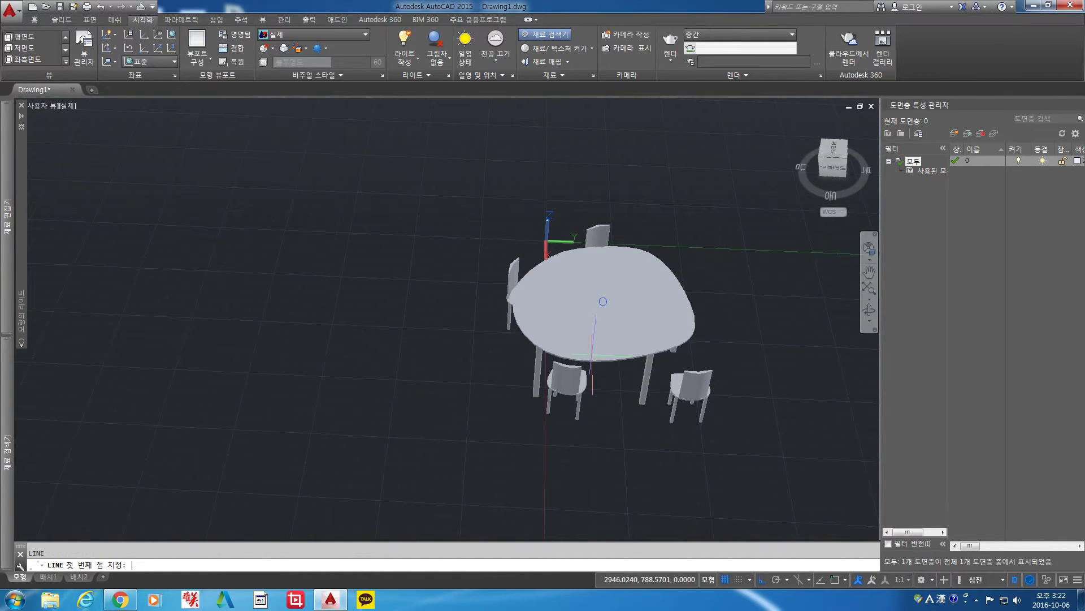
left_click(381, 233)
type("4000")
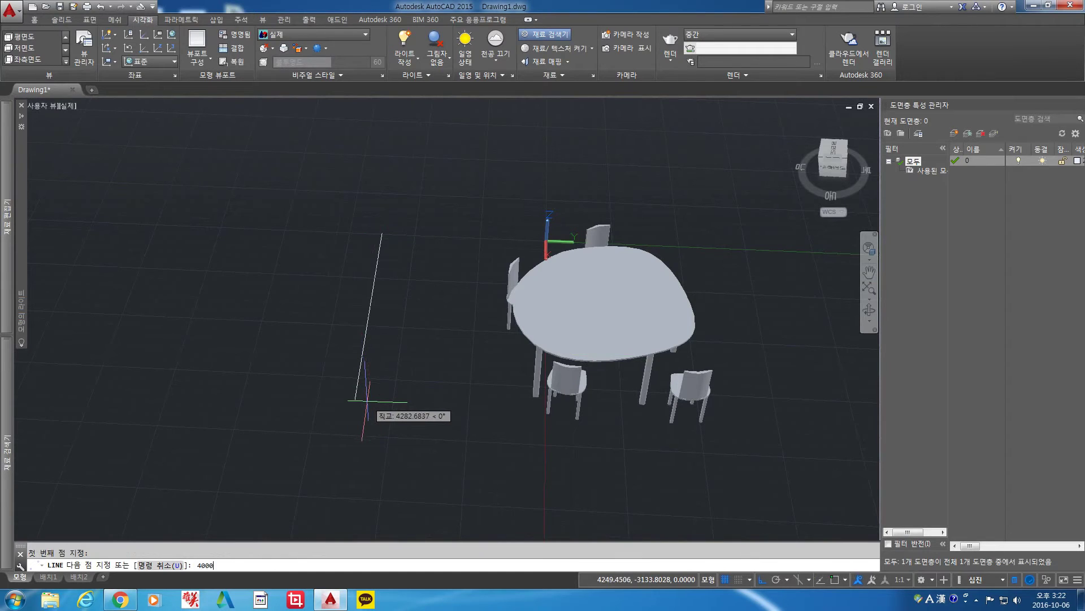
key("Return")
type("5000")
key("Return")
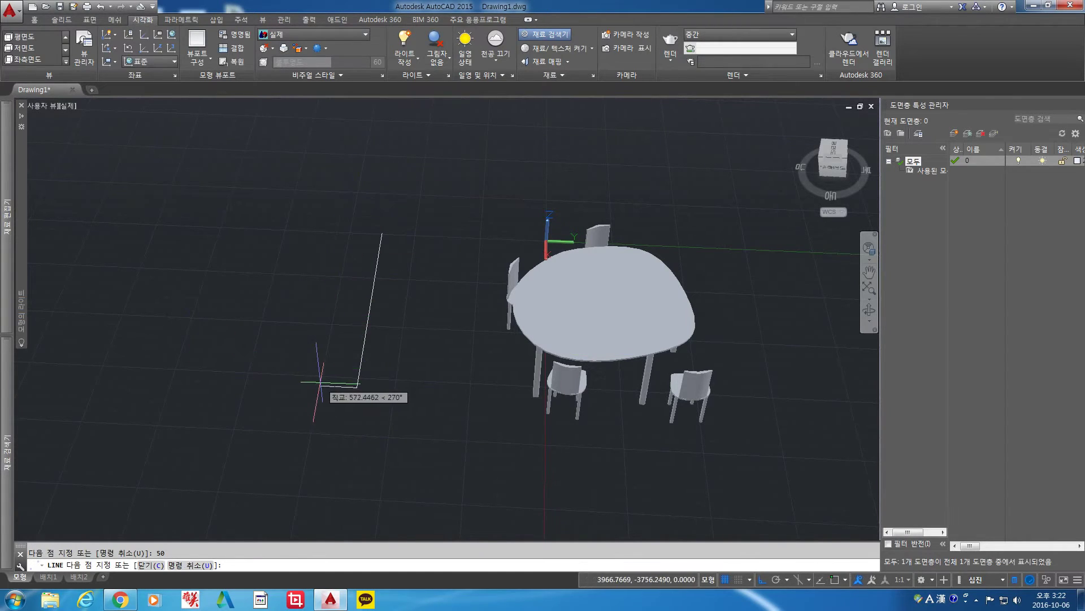
key("Return")
Delete the stray 50-unit segment and begin a new line at the long line's lower end.
scroll(399, 370, "up", 3)
scroll(436, 375, "up", 1)
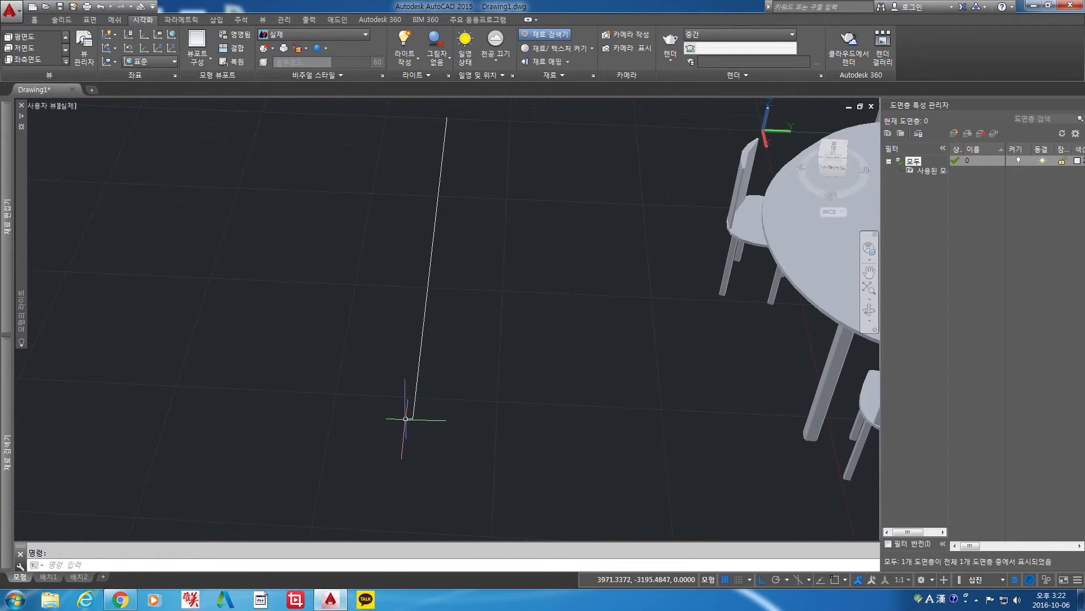
left_click(406, 418)
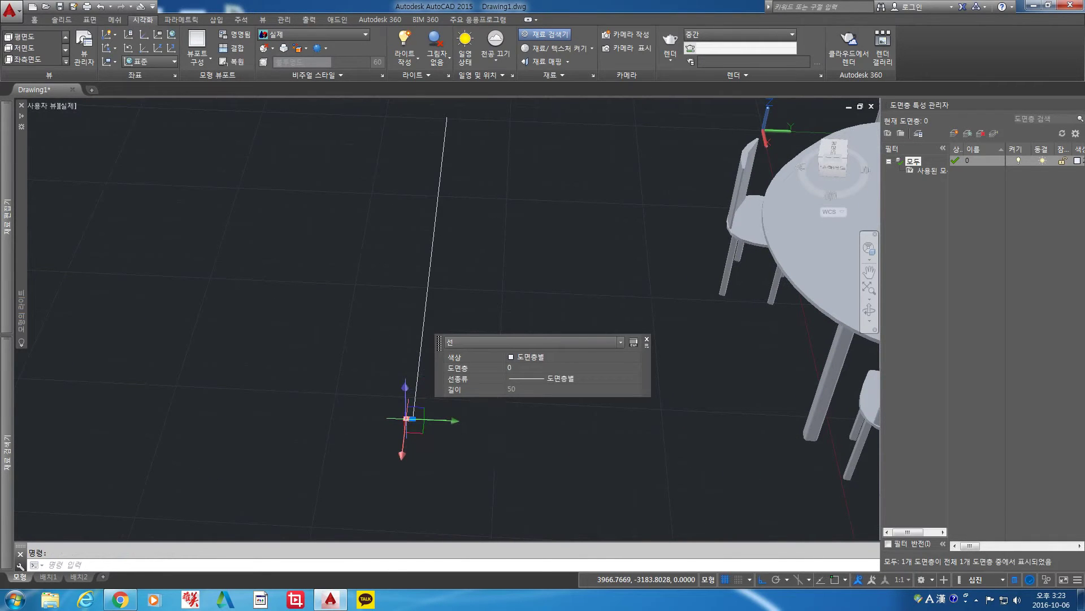
key("Delete")
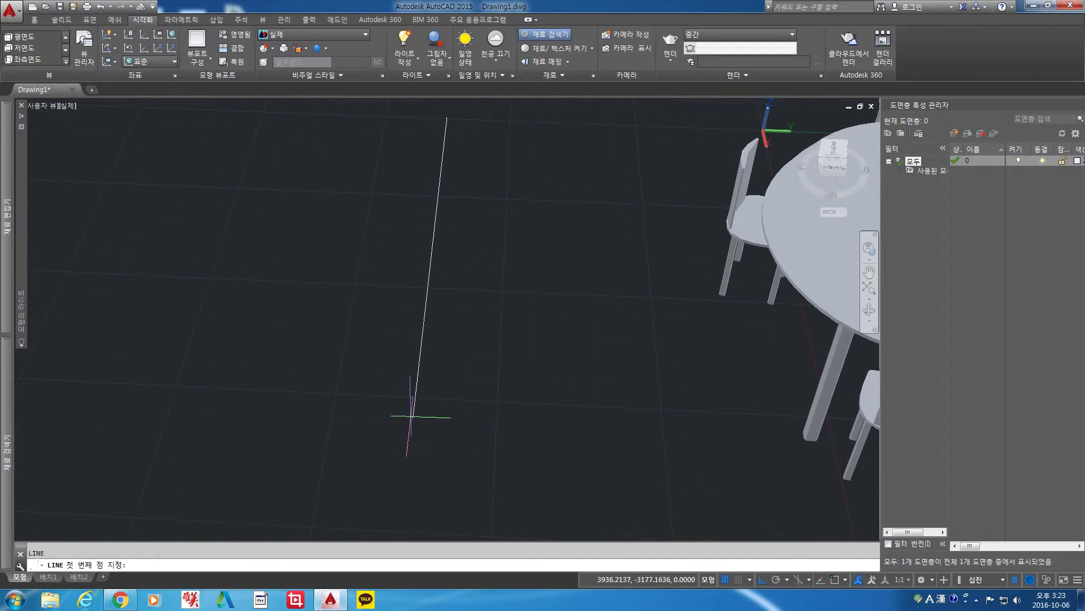
left_click(412, 419)
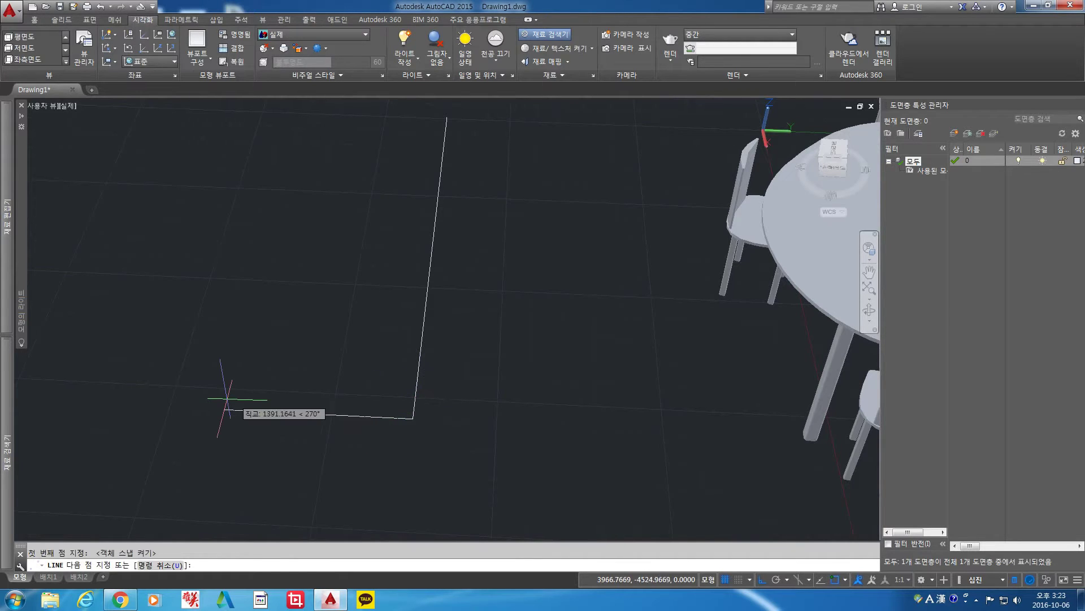
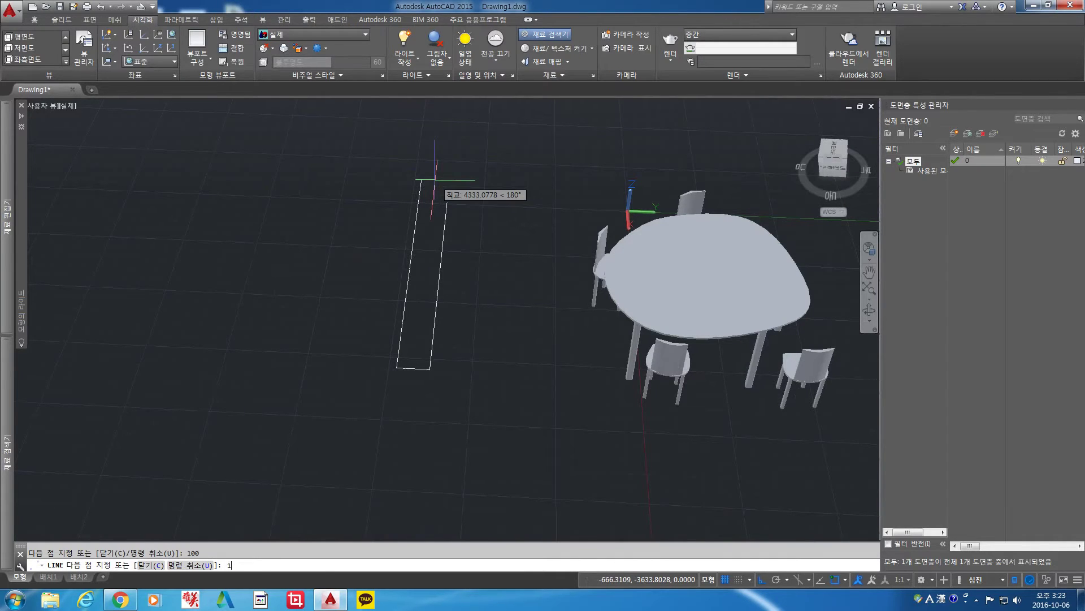
Add a 100-unit line segment, undo it, and finish the line.
type("0")
key("Return")
type("u")
key("Return")
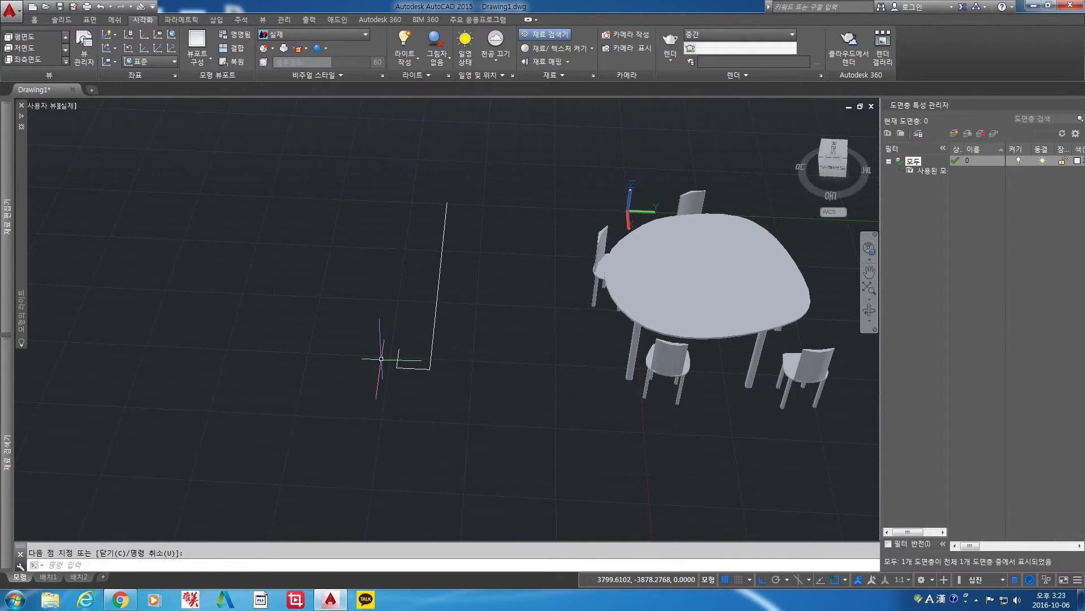
key("Escape")
Window-select and erase the four short stray lines.
left_click_drag(368, 354, 402, 391)
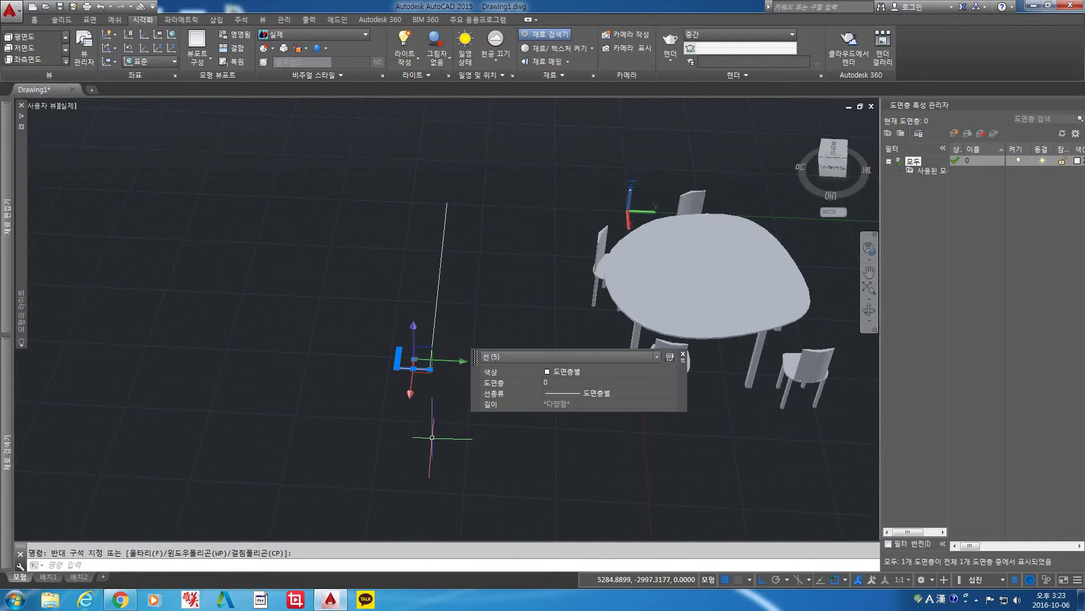
key("Escape")
left_click_drag(441, 339, 402, 405)
key("Delete")
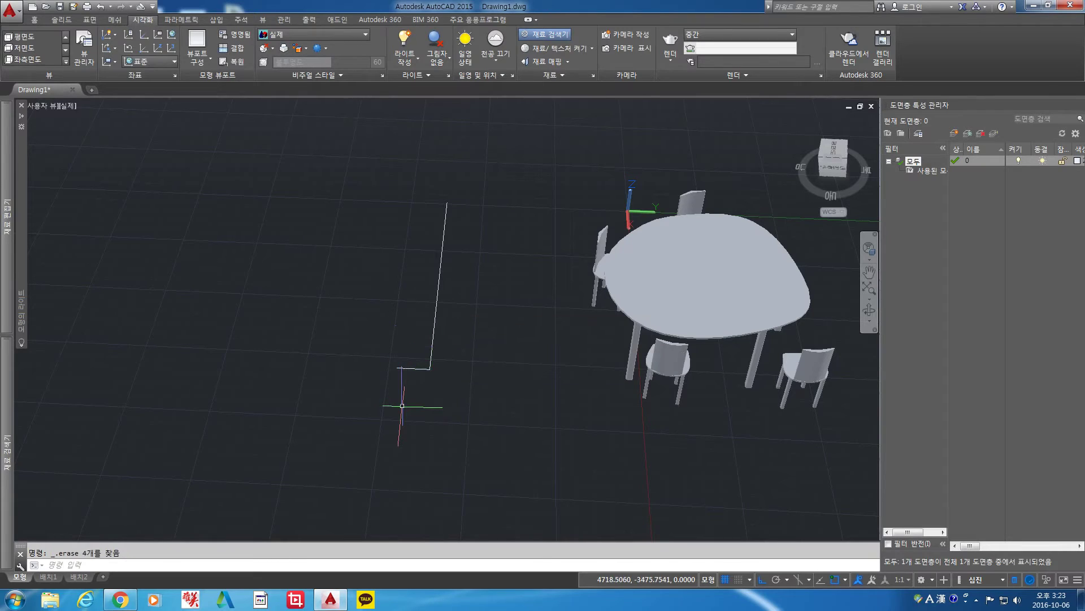
Redraw the narrow guide outline using 1000-unit line segments, closing it at the top.
left_click(396, 368)
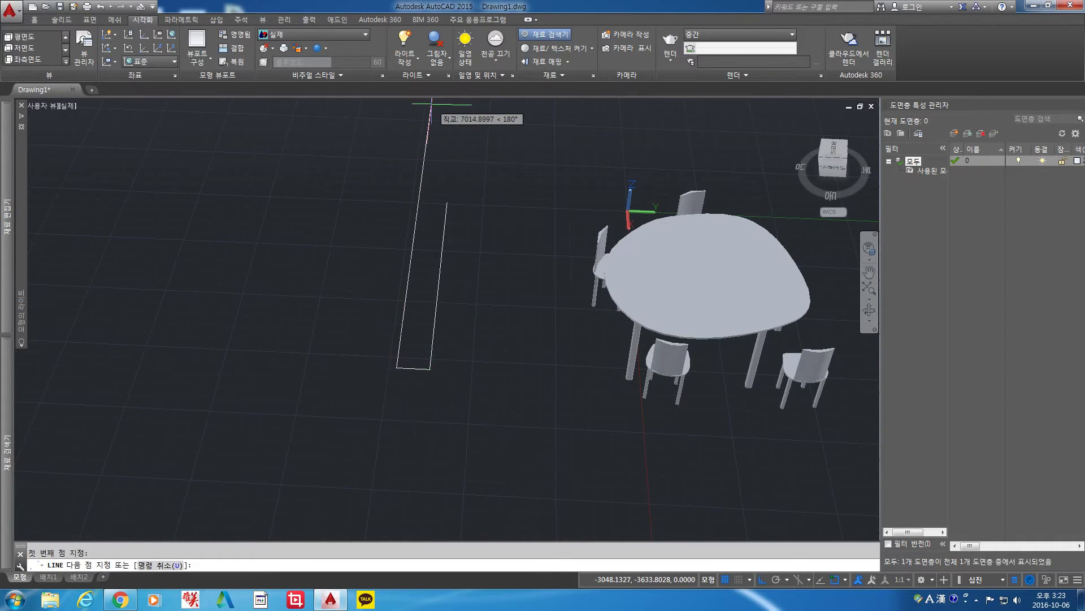
type("100")
key("Return")
type("1")
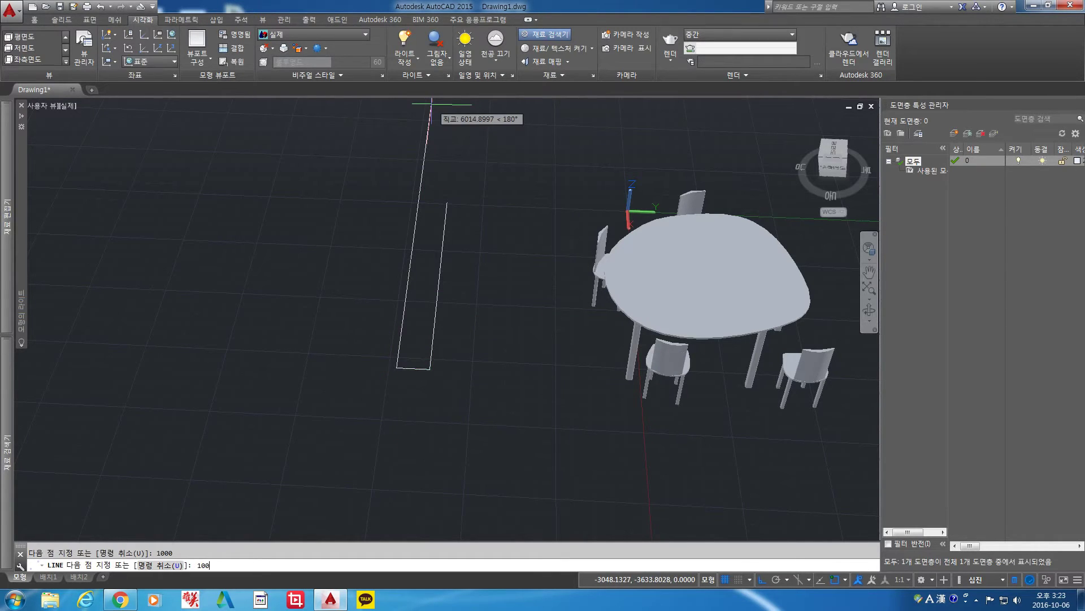
type("0")
key("Return")
type("1")
key("Return")
type("1")
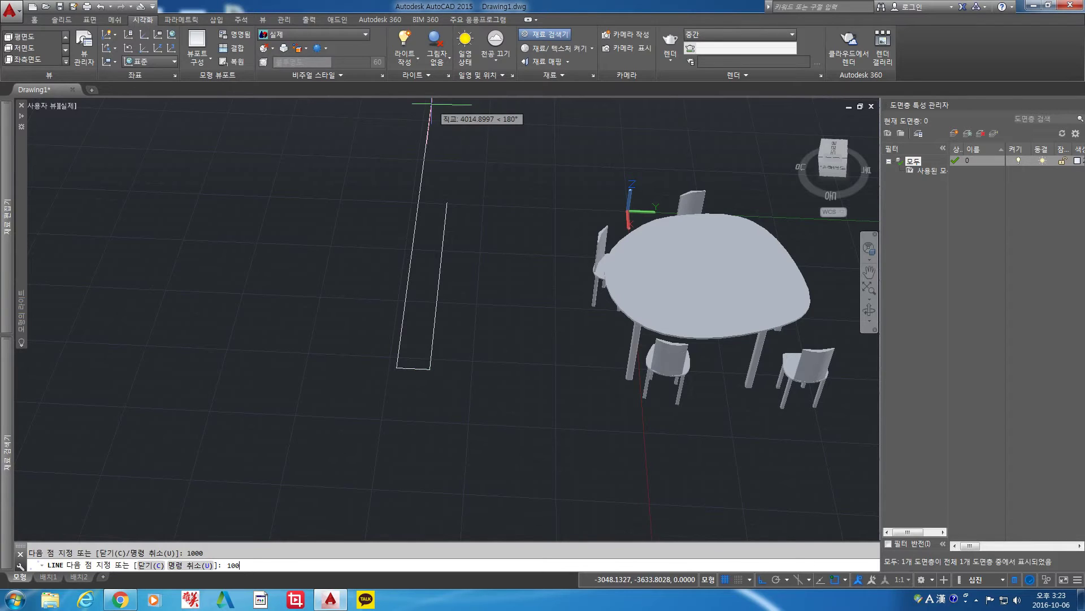
left_click(447, 204)
key("Return")
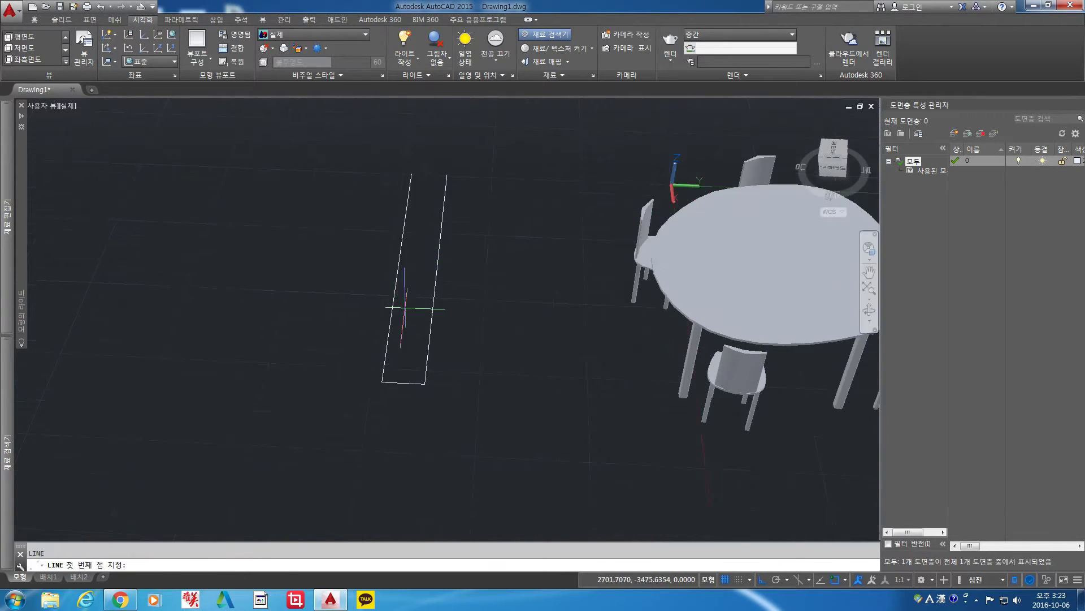
Start a line at the outline's bottom-right endpoint, then begin a rectangle.
scroll(444, 334, "up", 2)
scroll(463, 309, "up", 2)
left_click(444, 377)
type("3")
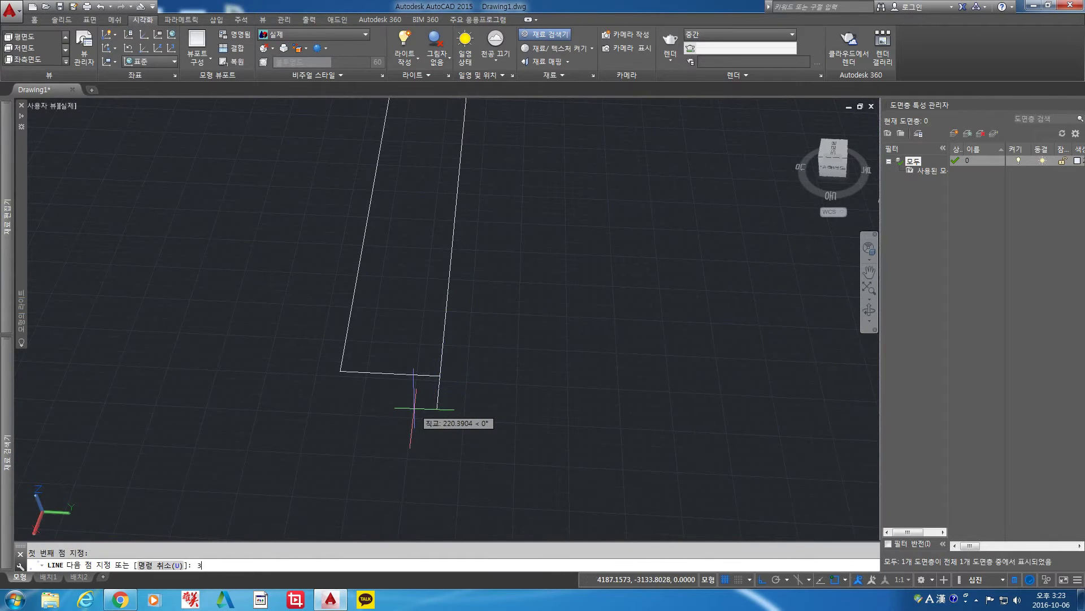
key("Return")
type("rec")
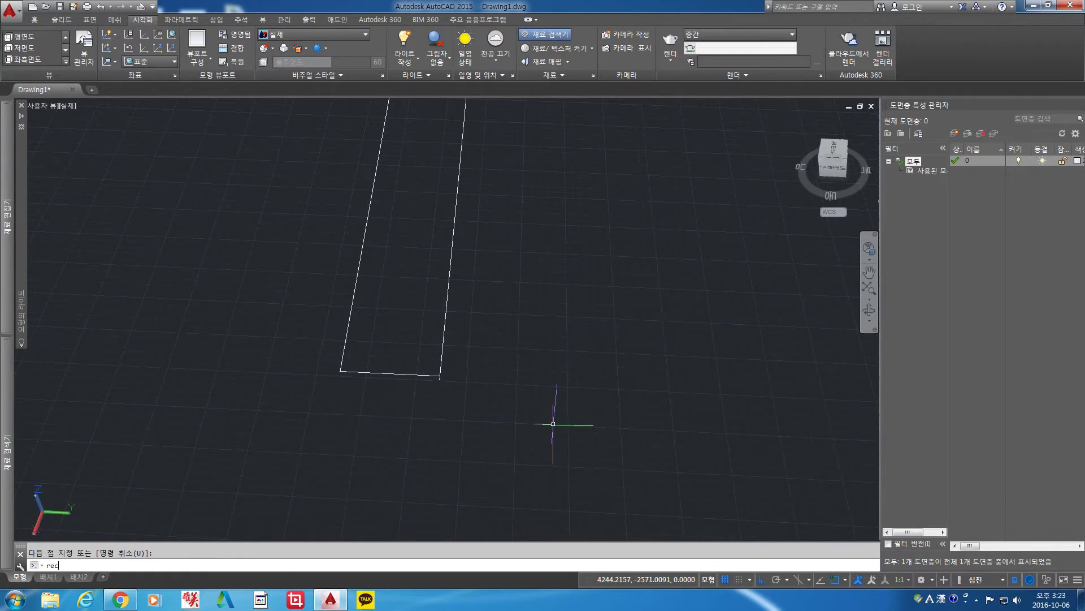
key("Return")
scroll(396, 385, "up", 3)
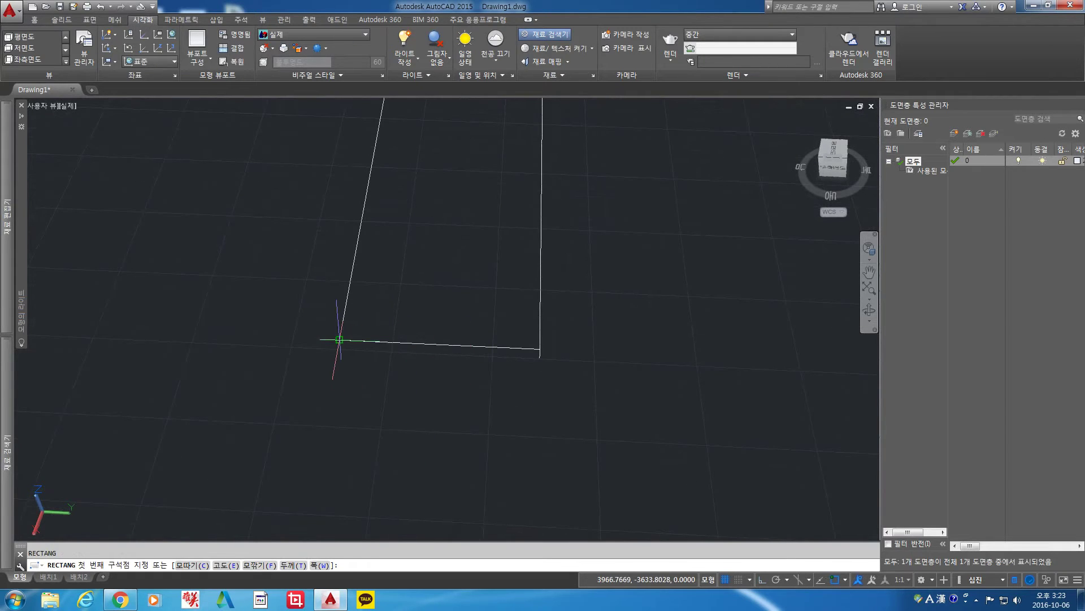
Draw a thin rectangle ending at the guide line's endpoint.
left_click(340, 339)
left_click(540, 357)
key("Return")
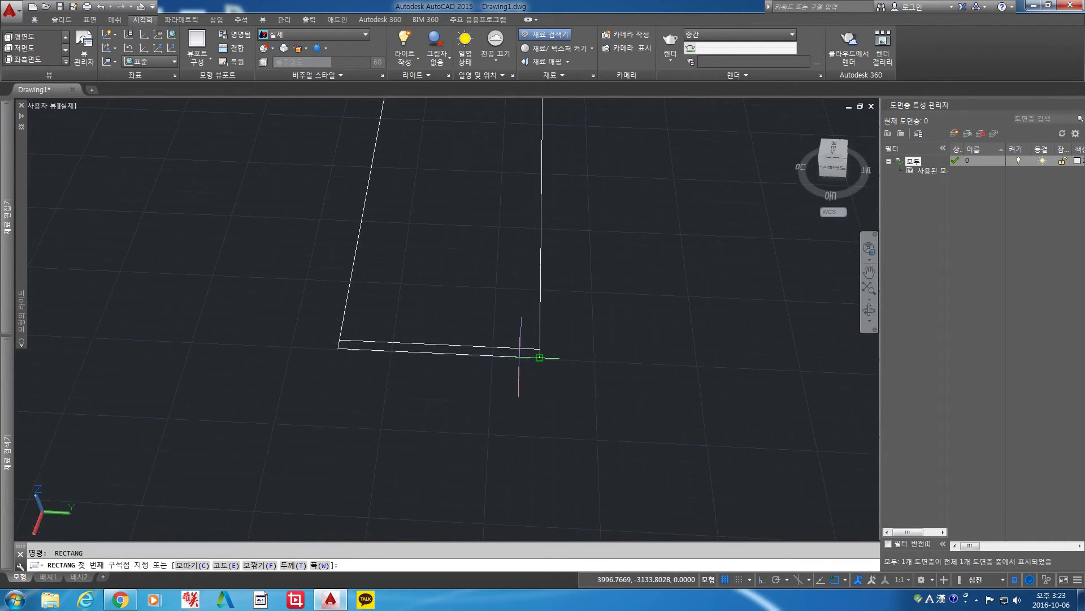
key("Escape")
Extrude the thin rectangle 2000 units high and orbit to view it beside the table.
left_click(518, 357)
type("extrud")
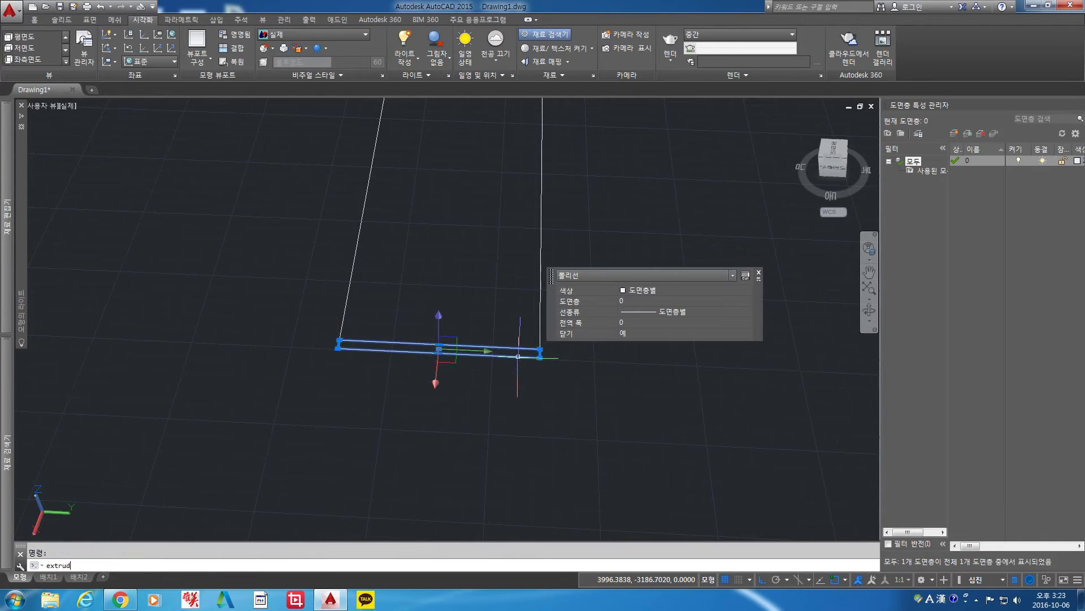
type("e")
key("Return")
scroll(528, 219, "down", 3)
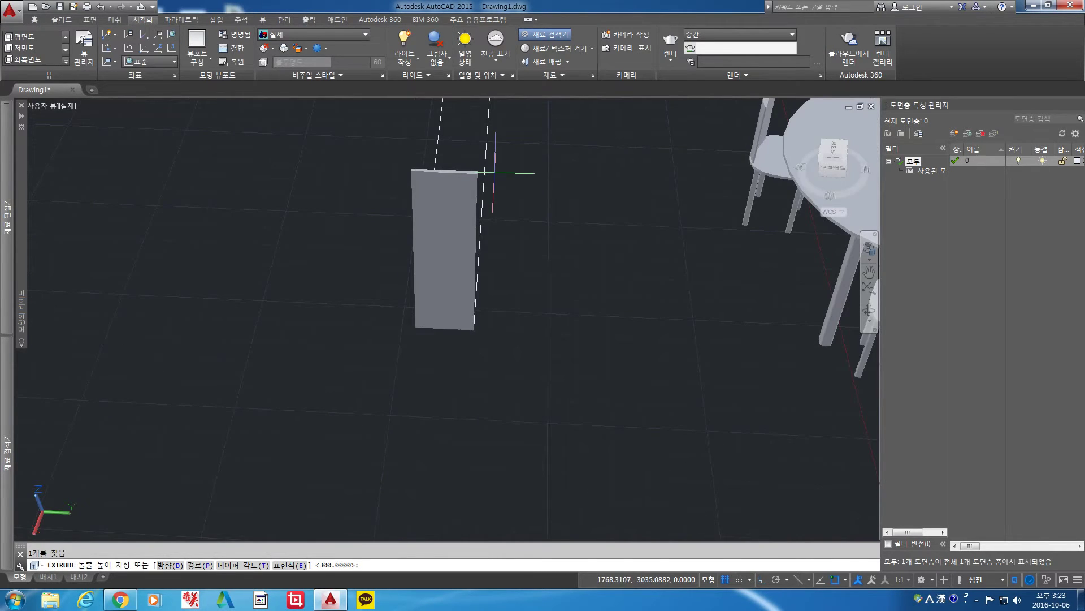
middle_click_drag(495, 173, 472, 286)
type("2000")
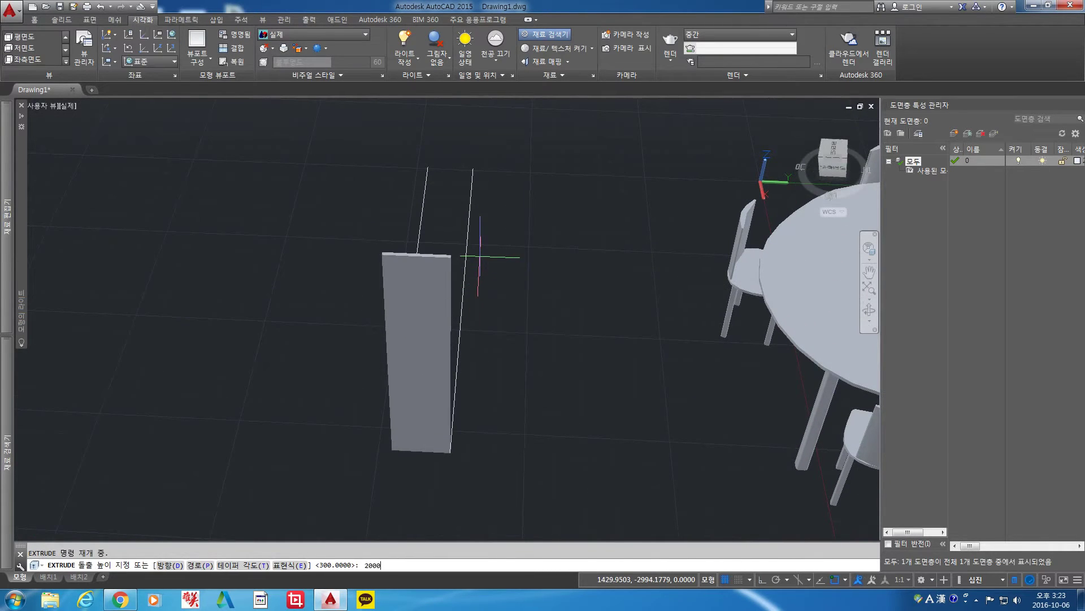
key("Return")
mouse_move(867, 309)
left_mouse_down()
mouse_move(468, 327)
mouse_move(865, 284)
mouse_move(724, 288)
left_mouse_up()
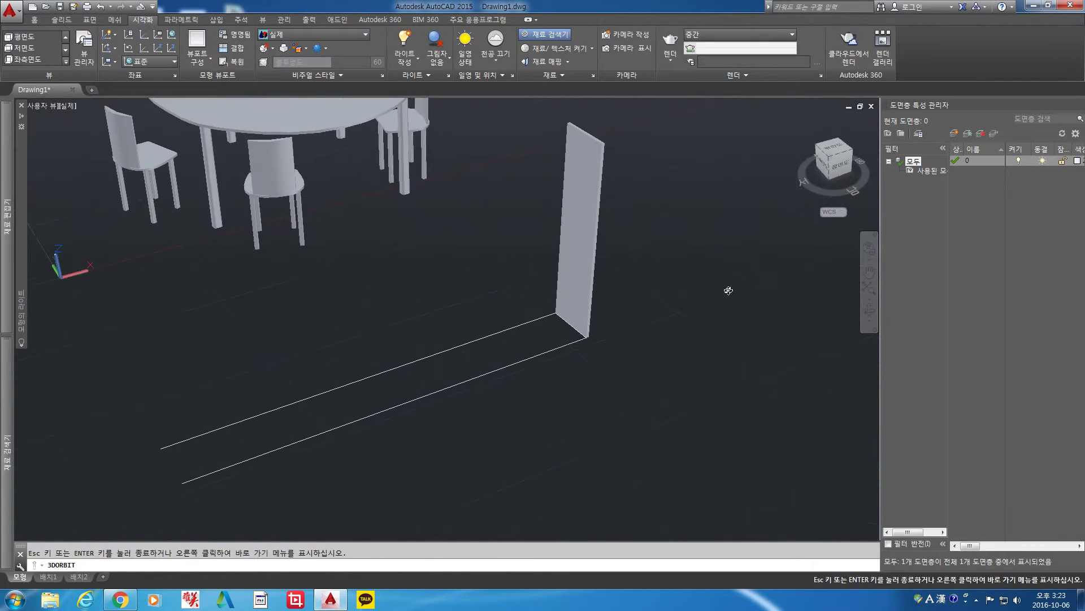
key("Escape")
Copy the panel from its bottom corner to a new spot along the guide line.
left_click(579, 300)
type("co")
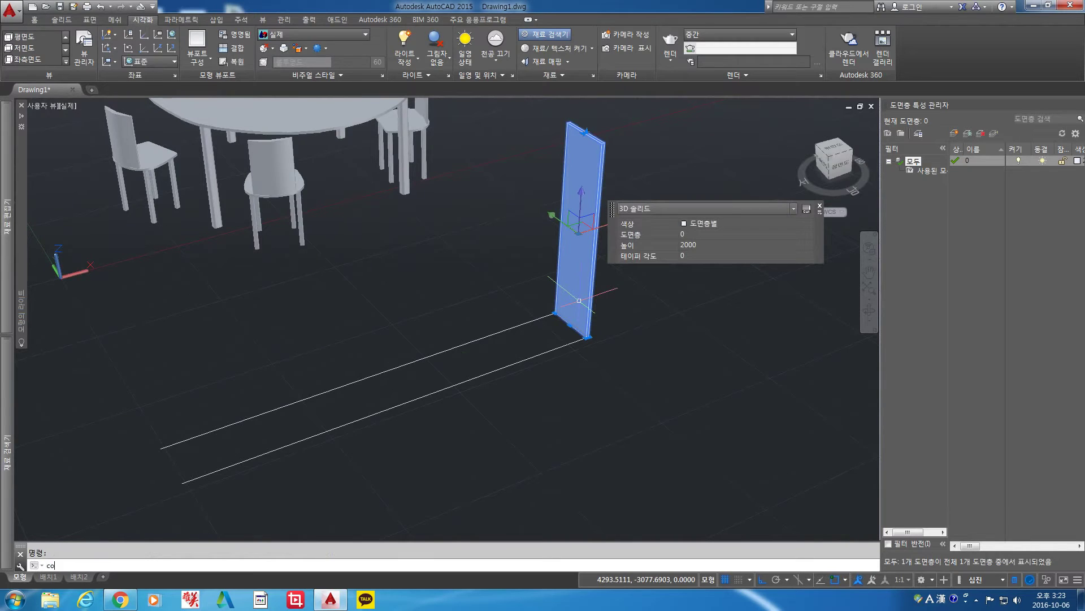
key("Return")
scroll(623, 351, "up", 3)
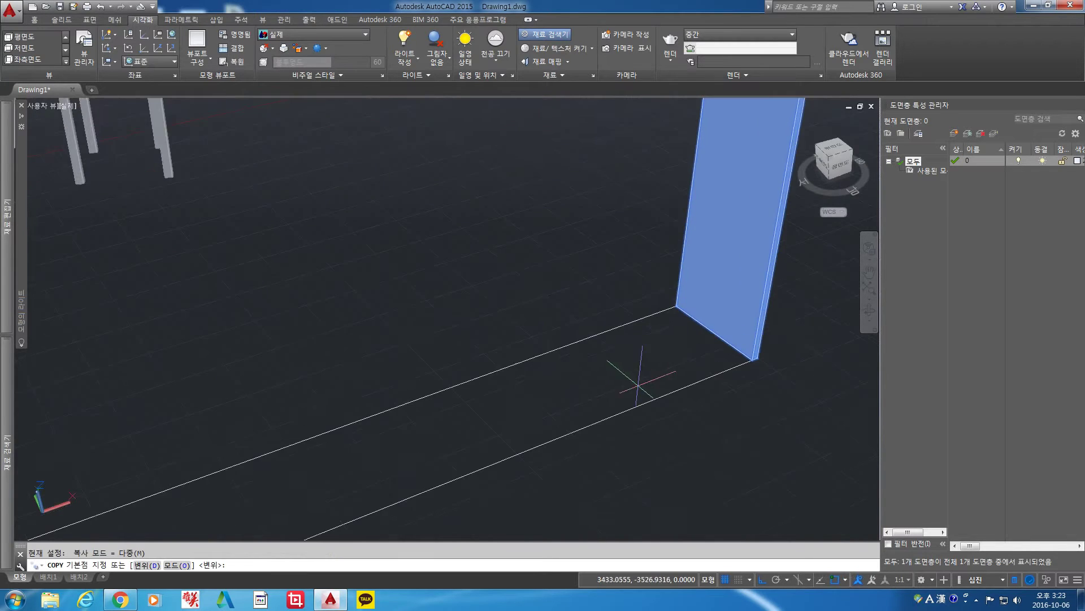
scroll(567, 351, "up", 2)
left_click(571, 330)
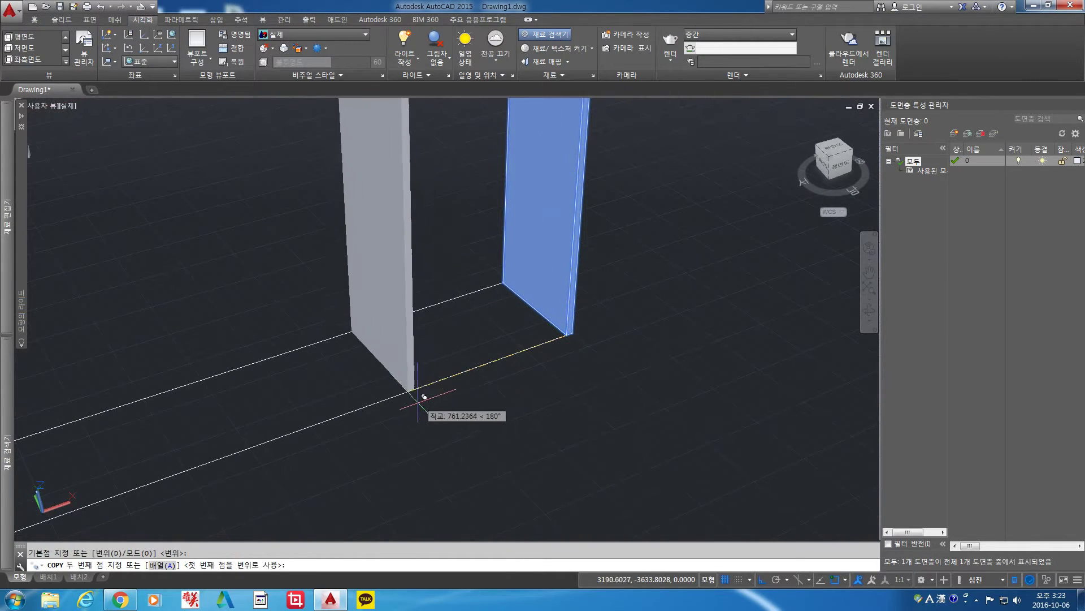
left_click(360, 407)
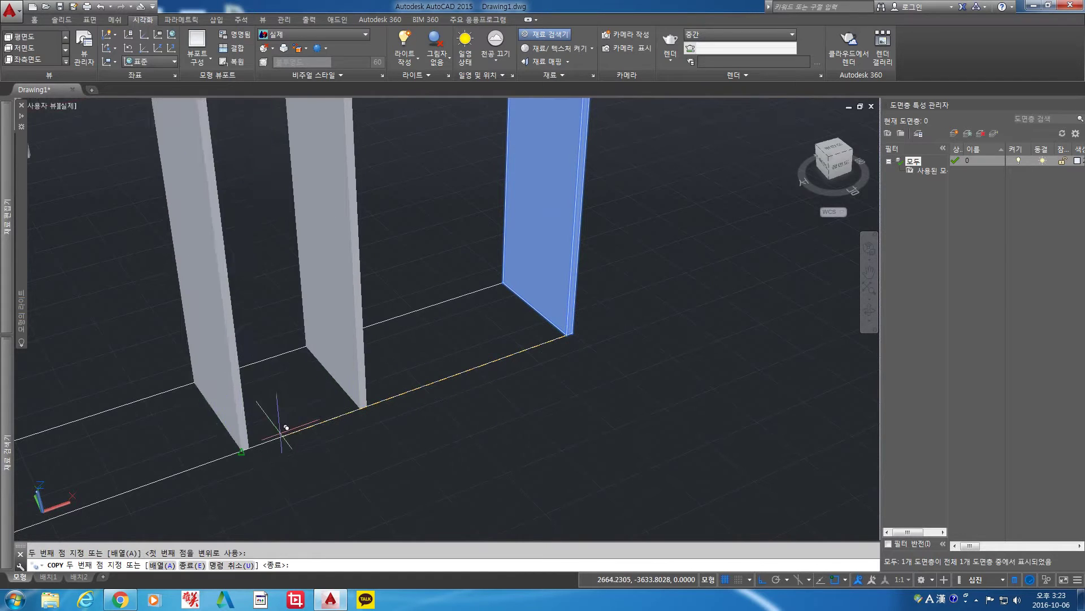
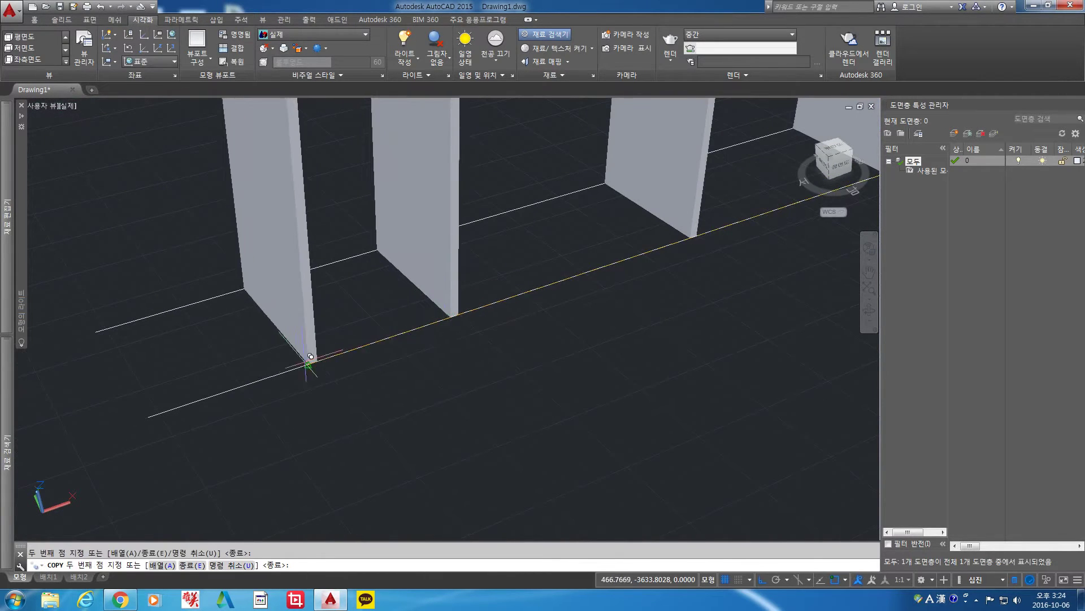
Place the final upright panel copy and orbit to inspect the walls and table.
left_click(151, 414)
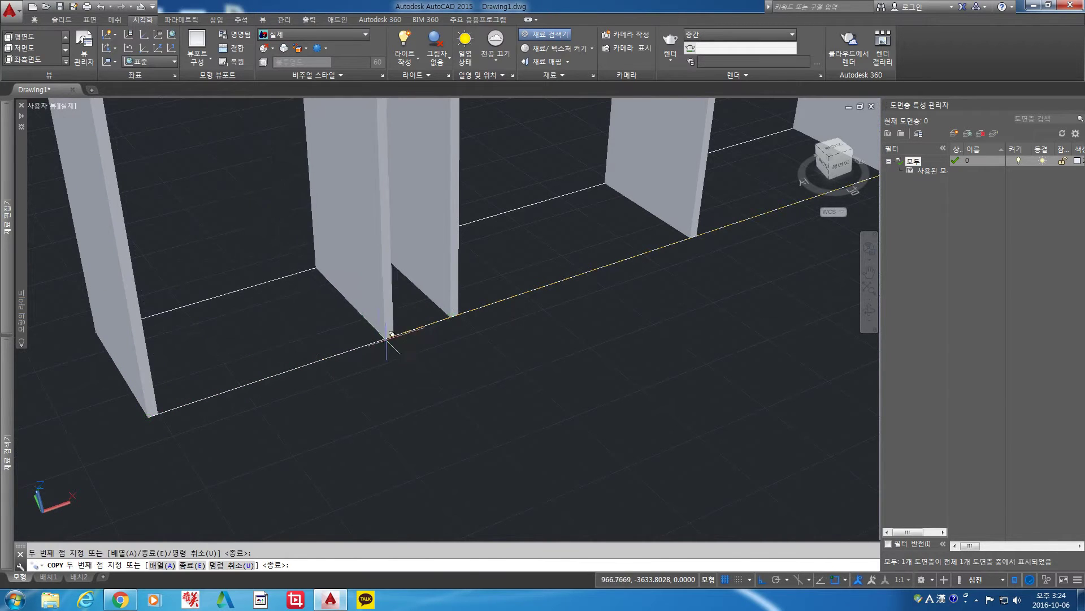
key("Return")
left_click(869, 310)
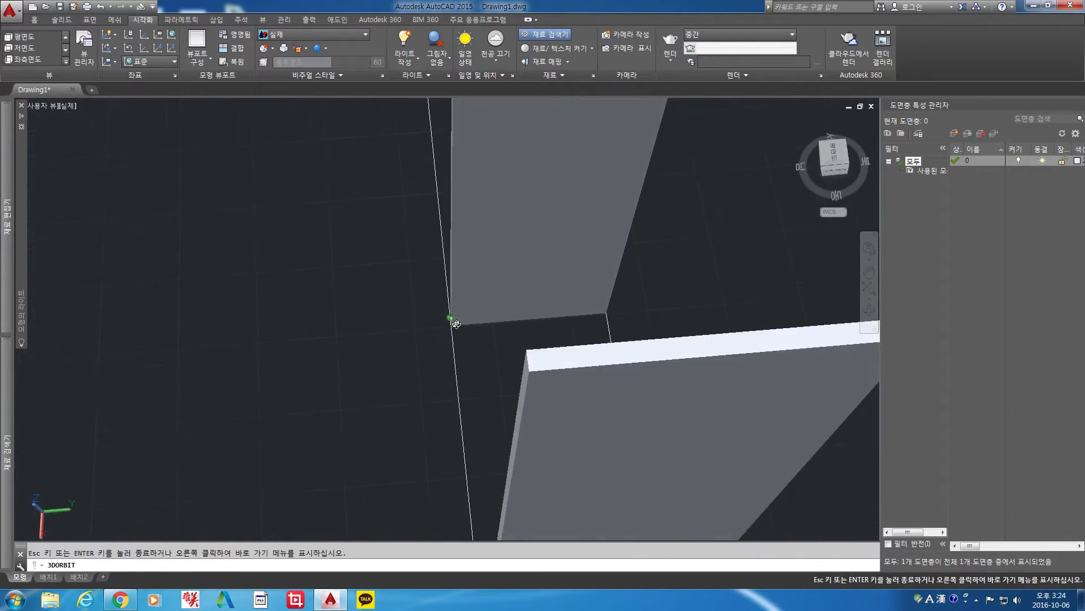
mouse_move(452, 315)
left_mouse_down()
mouse_move(315, 242)
mouse_move(283, 242)
mouse_move(427, 250)
left_mouse_up()
scroll(368, 303, "up", 3)
scroll(353, 299, "up", 2)
left_click_drag(353, 299, 424, 279)
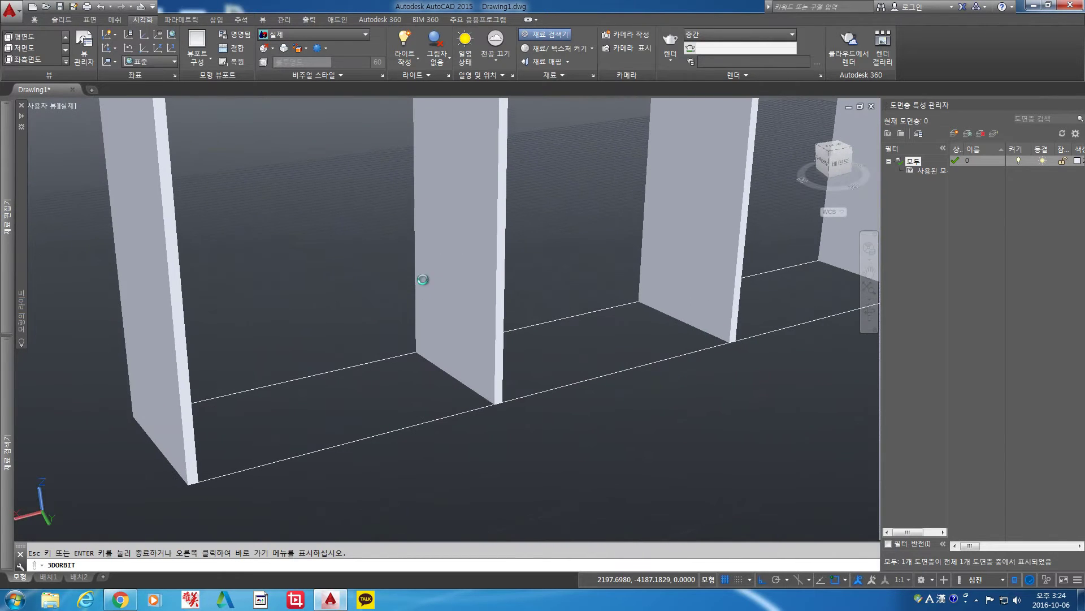
key("Escape")
Draw a 500-unit vertical line from the wall's bottom corner.
type("l")
key("Return")
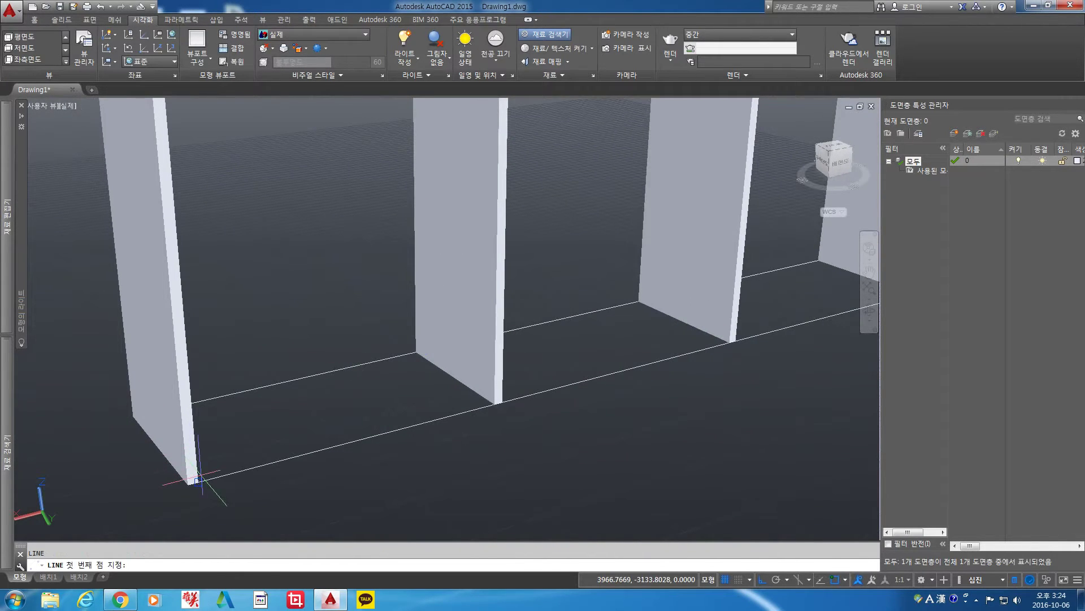
left_click(197, 480)
scroll(242, 387, "down", 5)
type("500")
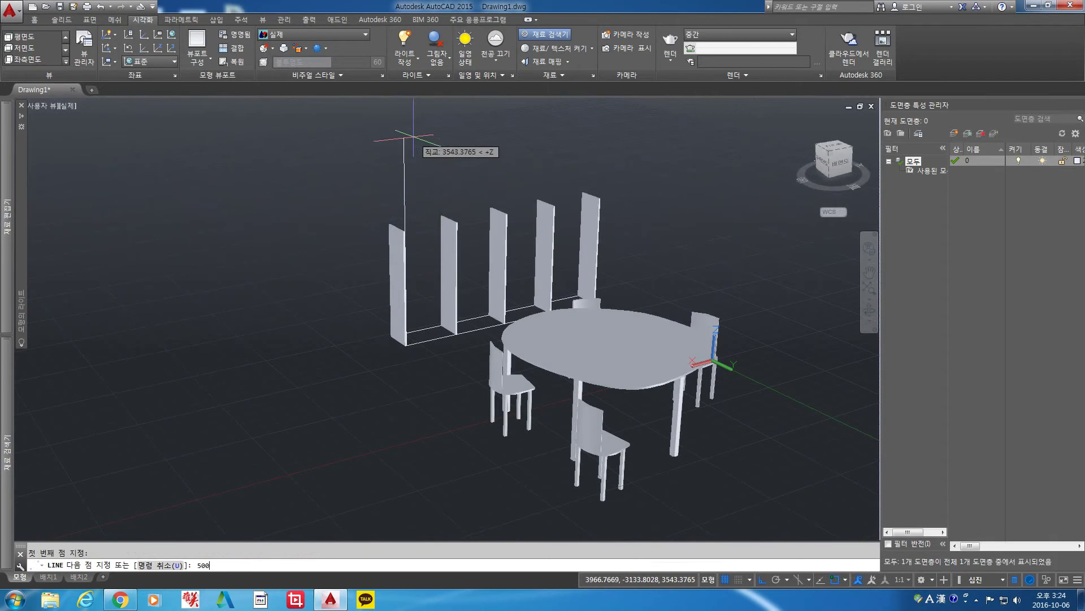
key("Return")
key("Return")
type("5")
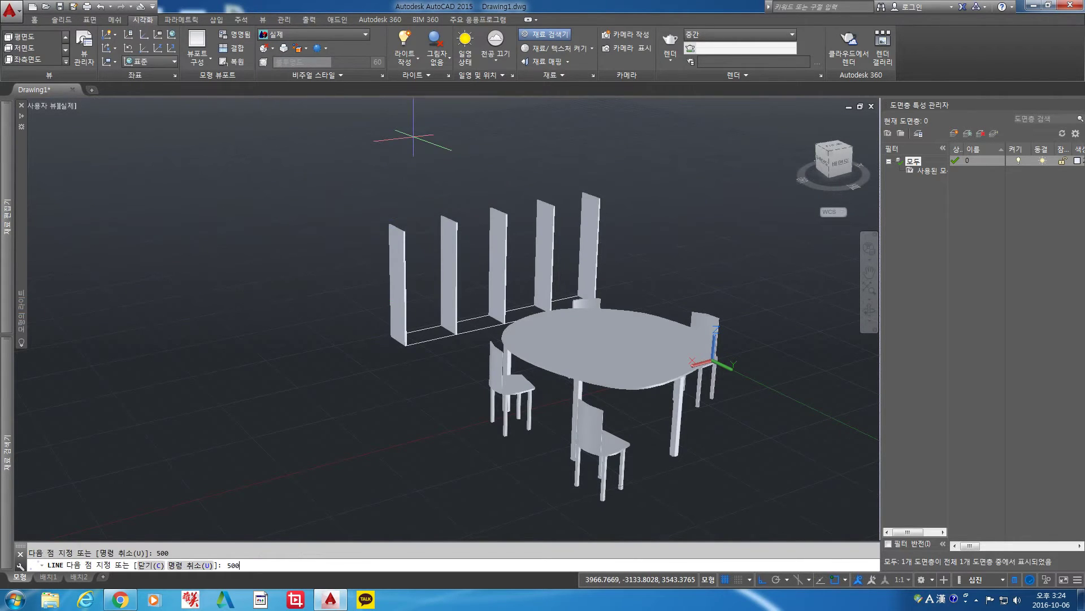
key("Return")
key("Return")
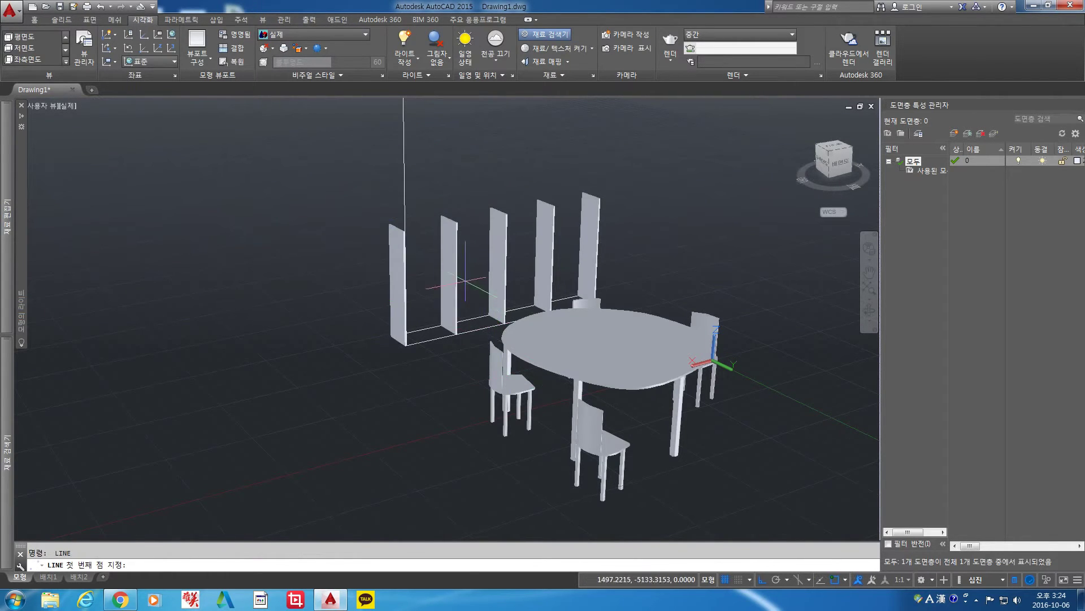
Cancel the line and delete the misplaced vertical line.
middle_click_drag(465, 280, 387, 261)
key("Escape")
scroll(419, 222, "up", 5)
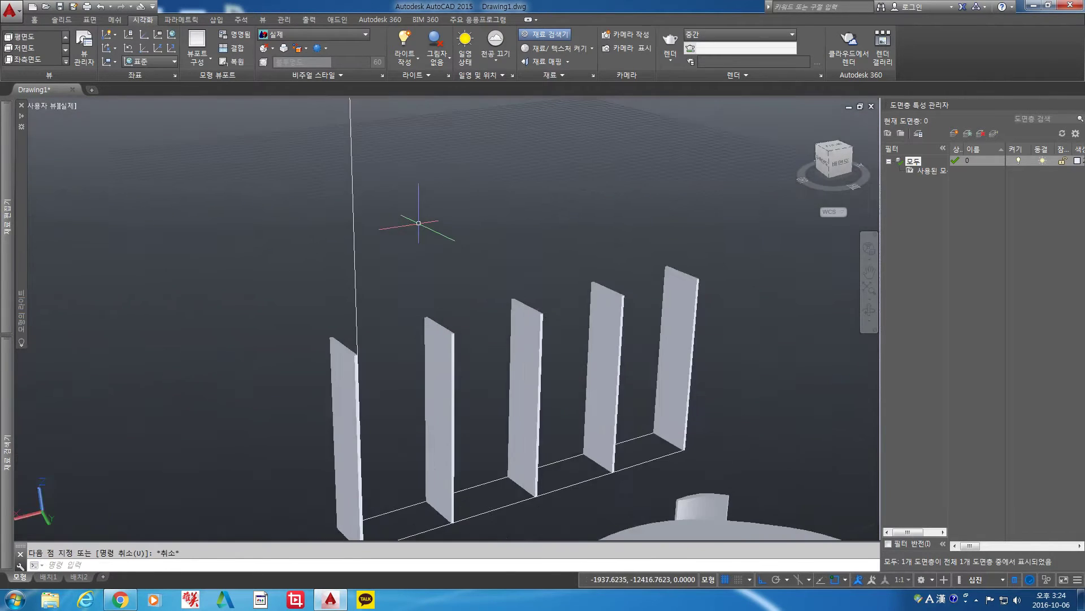
scroll(418, 222, "down", 3)
left_click(403, 187)
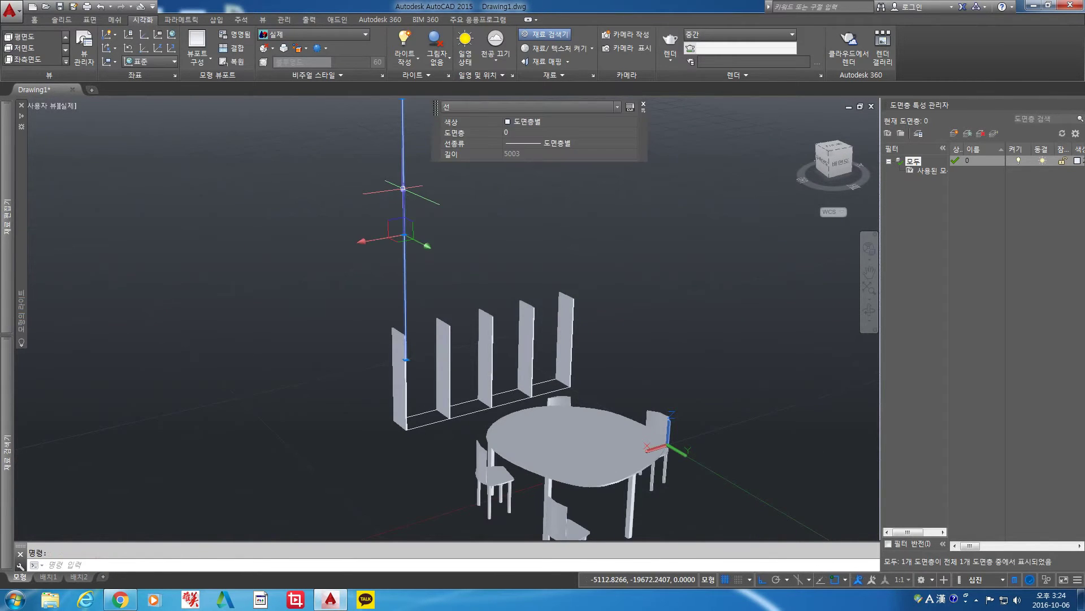
key("Delete")
Redraw the 500-unit vertical line up from the first panel's bottom corner.
scroll(418, 339, "up", 3)
middle_click_drag(418, 390, 417, 296)
scroll(424, 351, "up", 2)
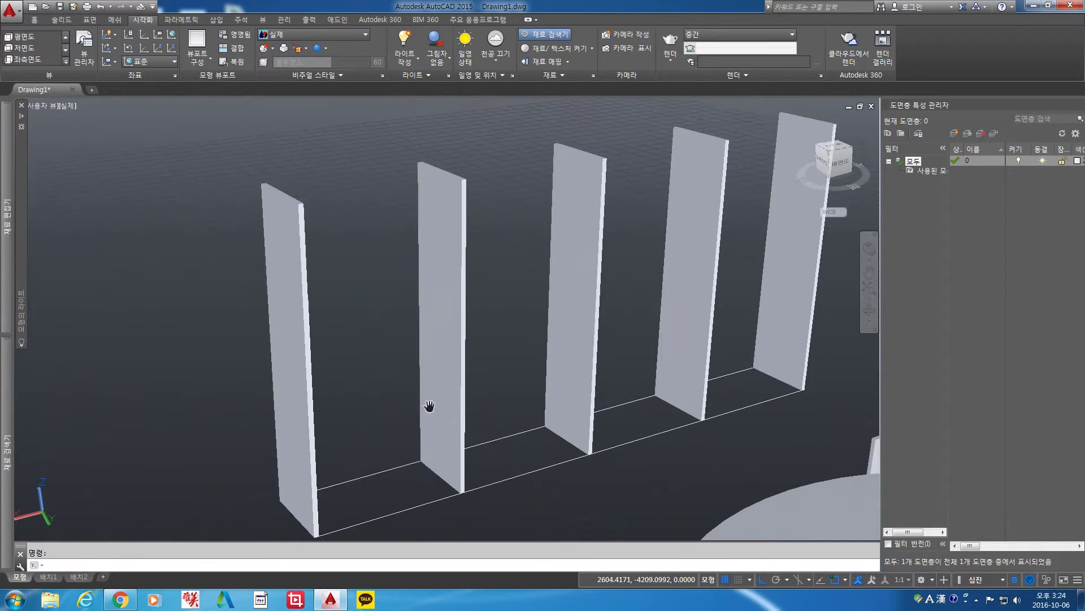
left_click(318, 535)
type("500")
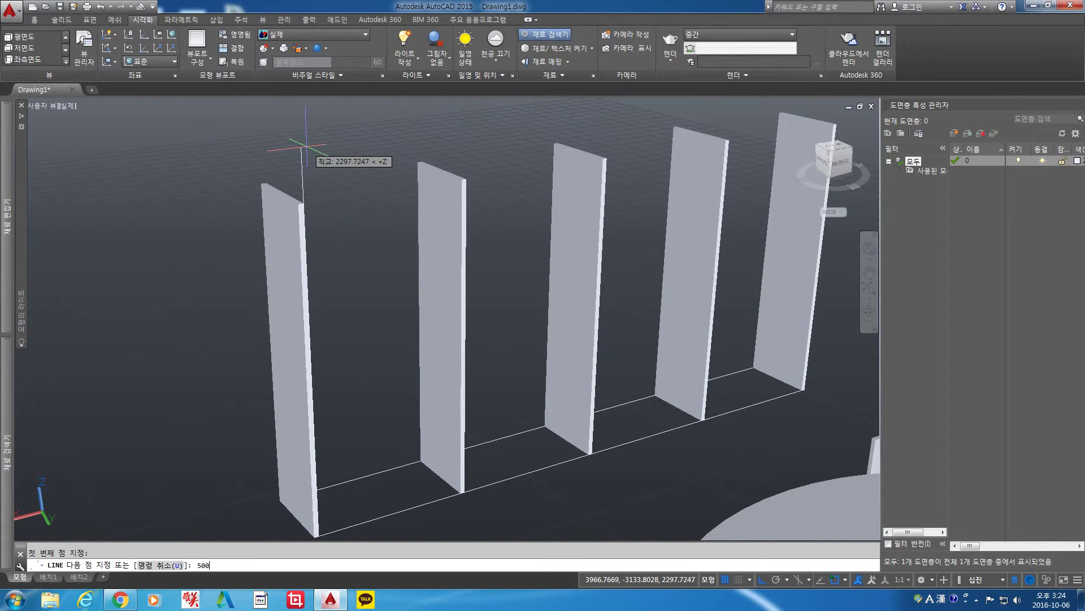
key("Return")
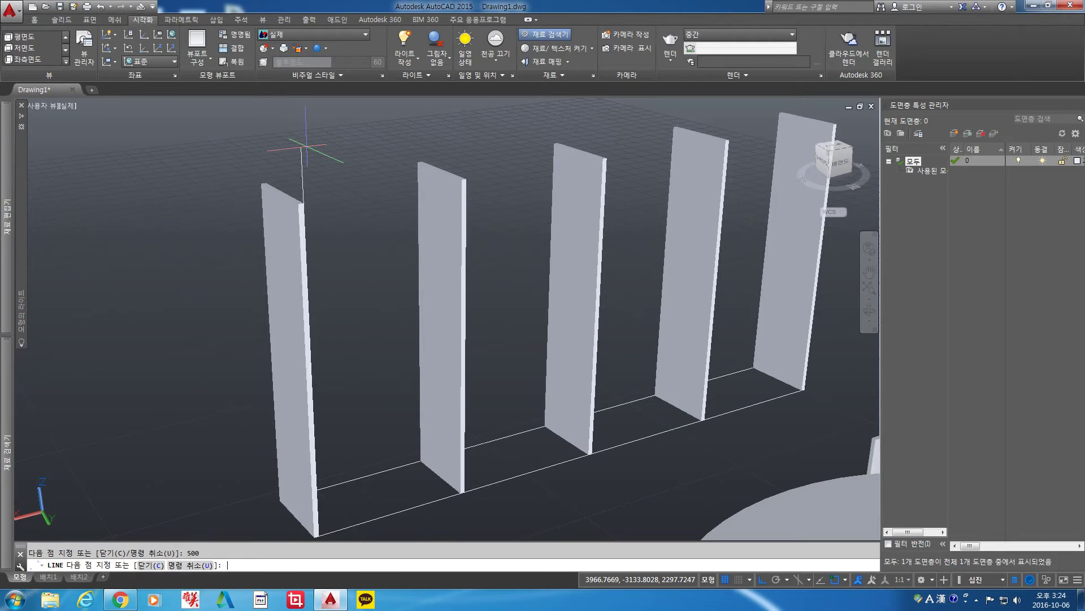
key("Return")
key("Return")
middle_click_drag(537, 330, 532, 285)
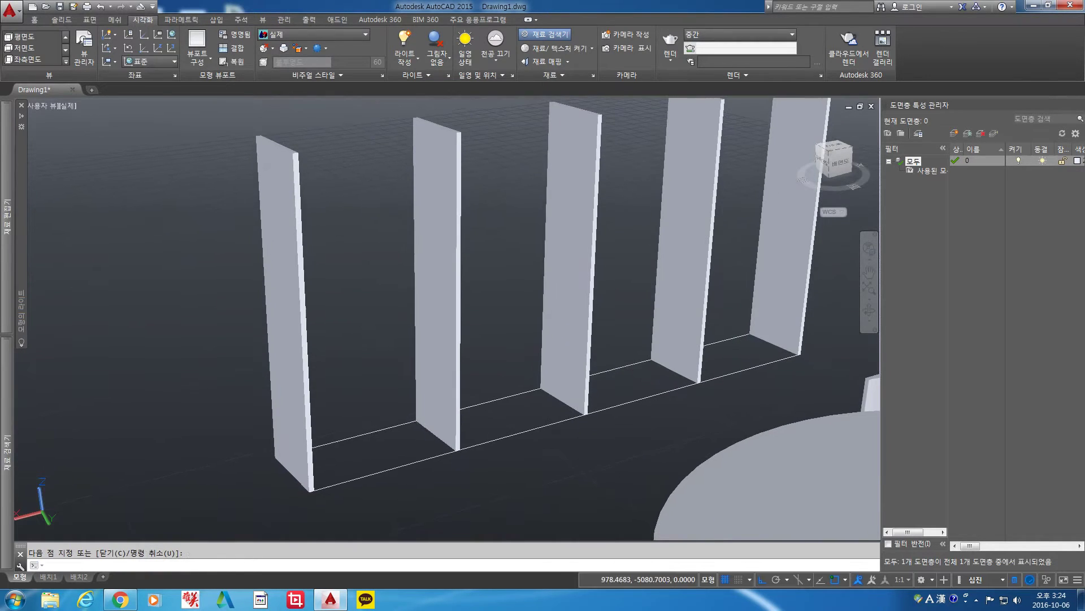
Abandon a rectangle and erase the leftover object near the panel base.
type("rec")
key("Return")
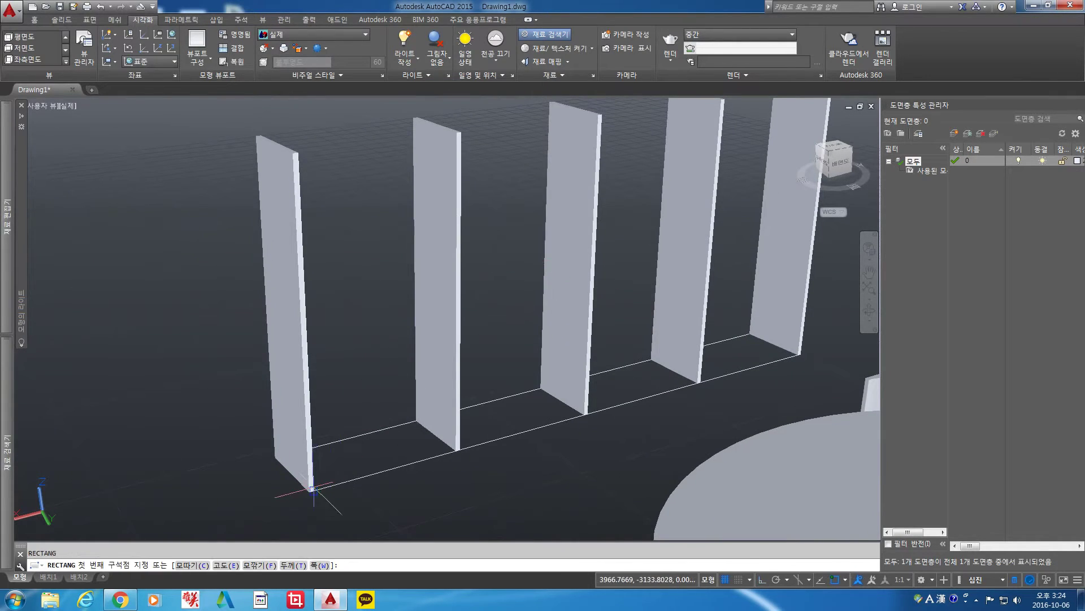
left_click(312, 488)
scroll(574, 387, "up", 5)
middle_click_drag(622, 396, 575, 387)
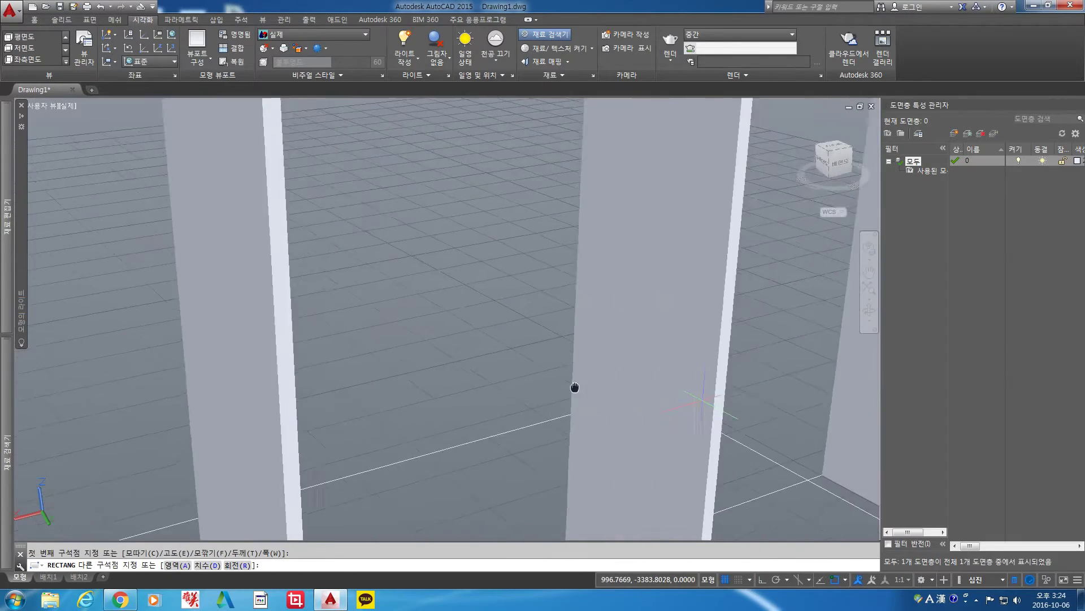
scroll(575, 388, "down", 3)
key("Escape")
left_click(536, 421)
key("Delete")
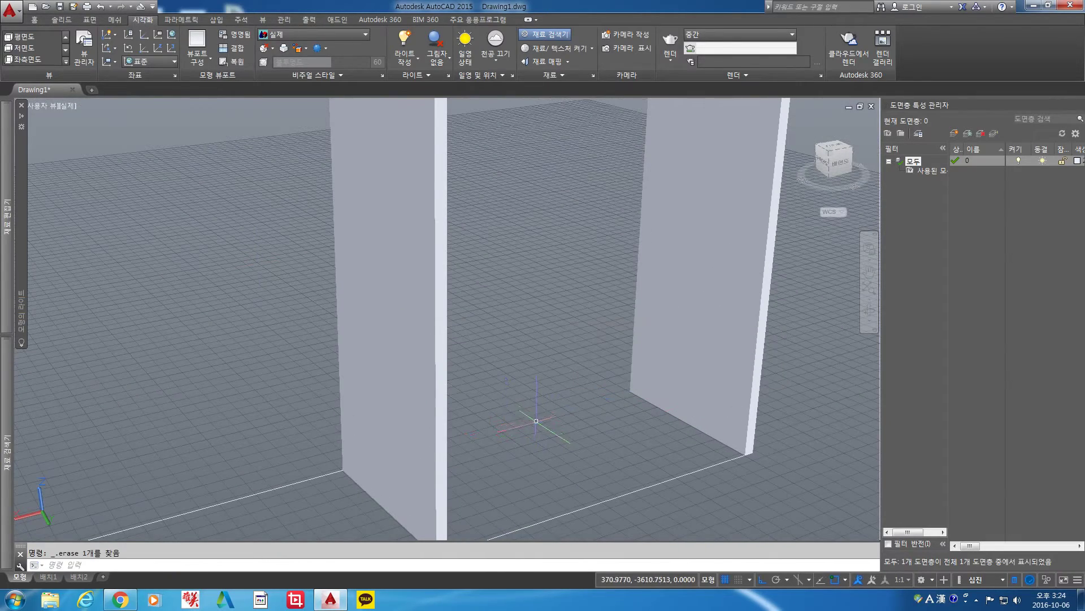
middle_click_drag(536, 421, 310, 381)
Start a second rectangle between the panels, then cancel it.
type("erec")
key("Return")
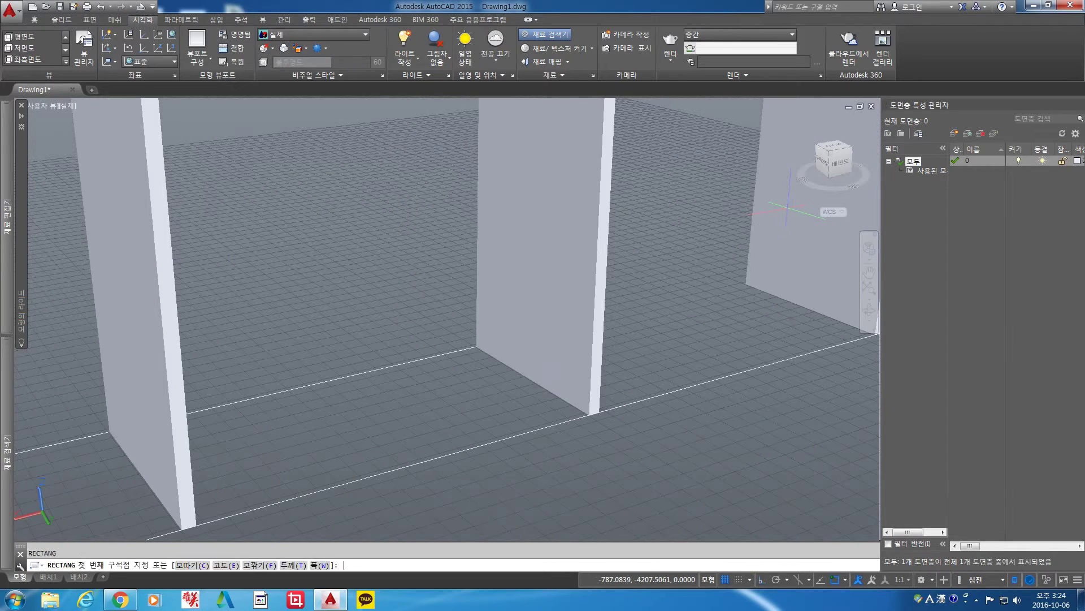
left_click(746, 283)
scroll(591, 332, "down", 2)
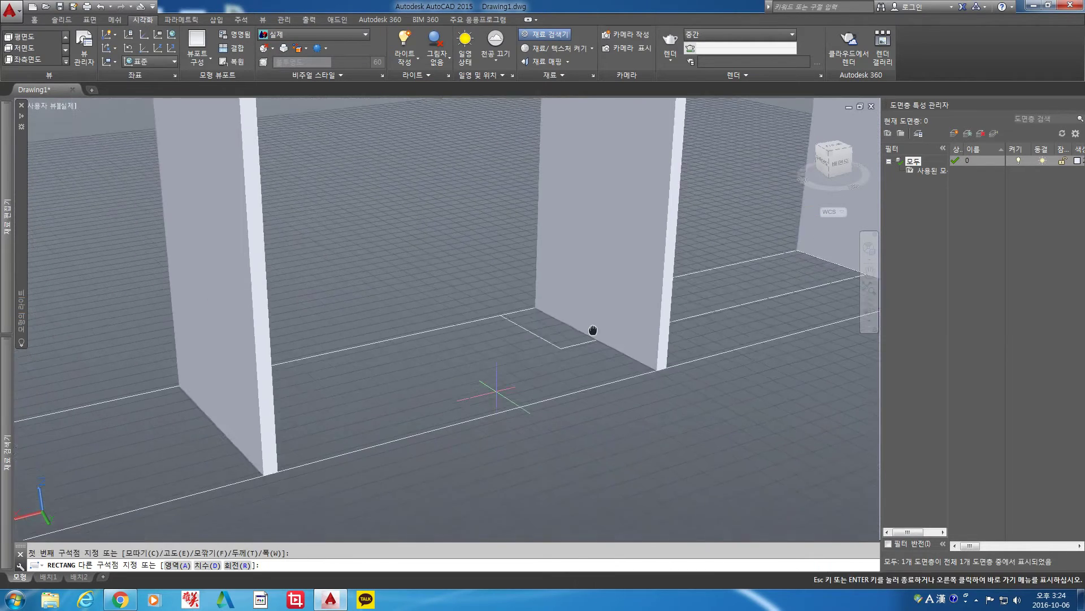
scroll(669, 300, "down", 2)
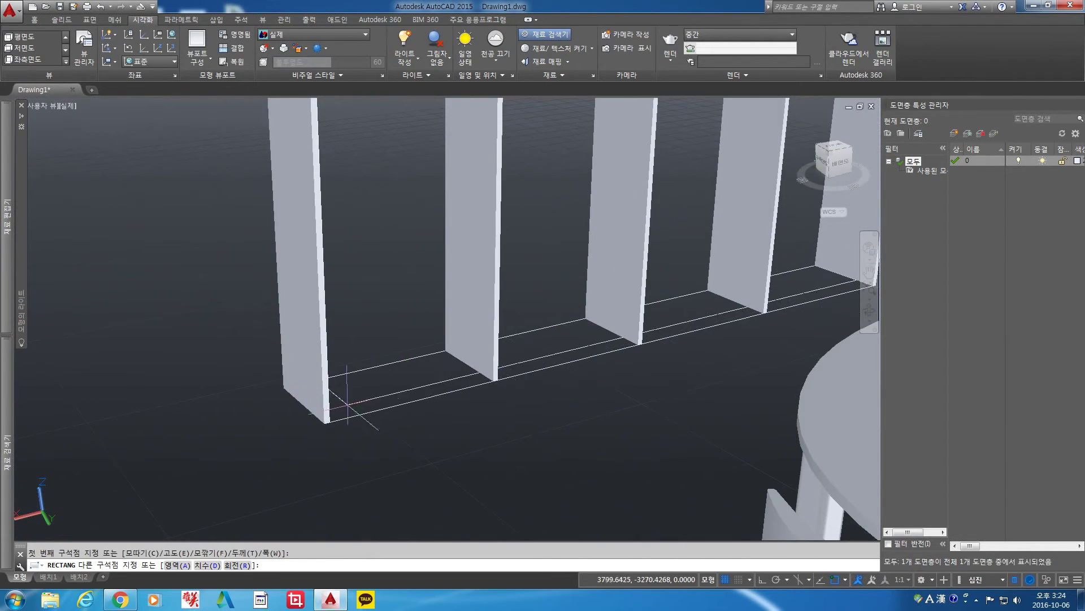
key("Escape")
scroll(540, 350, "up", 2)
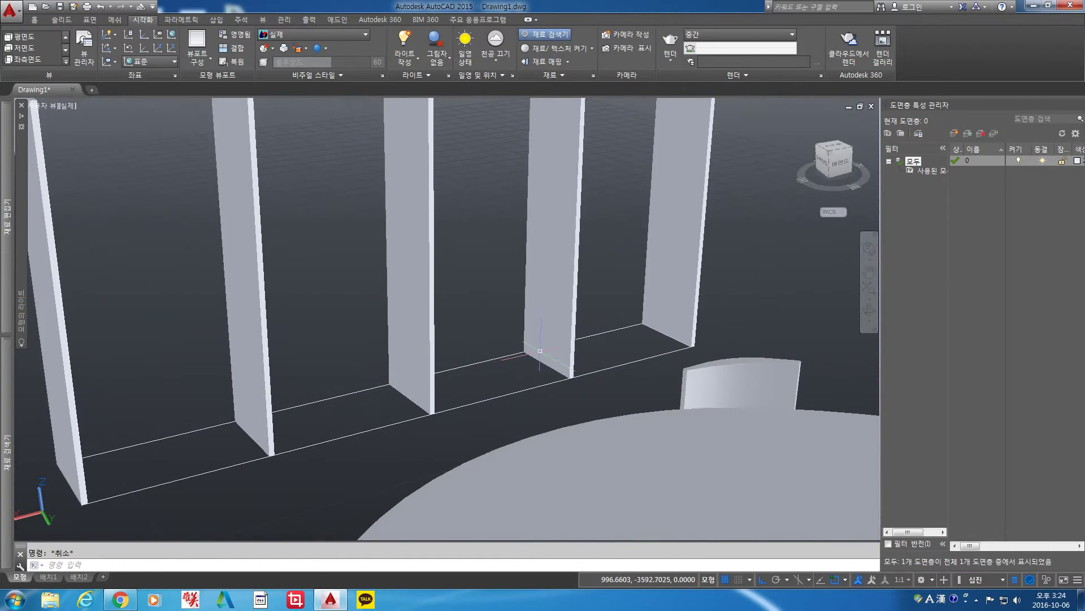
Extrude the floor outline under the panels 30 units high.
left_click(587, 334)
type("extrue")
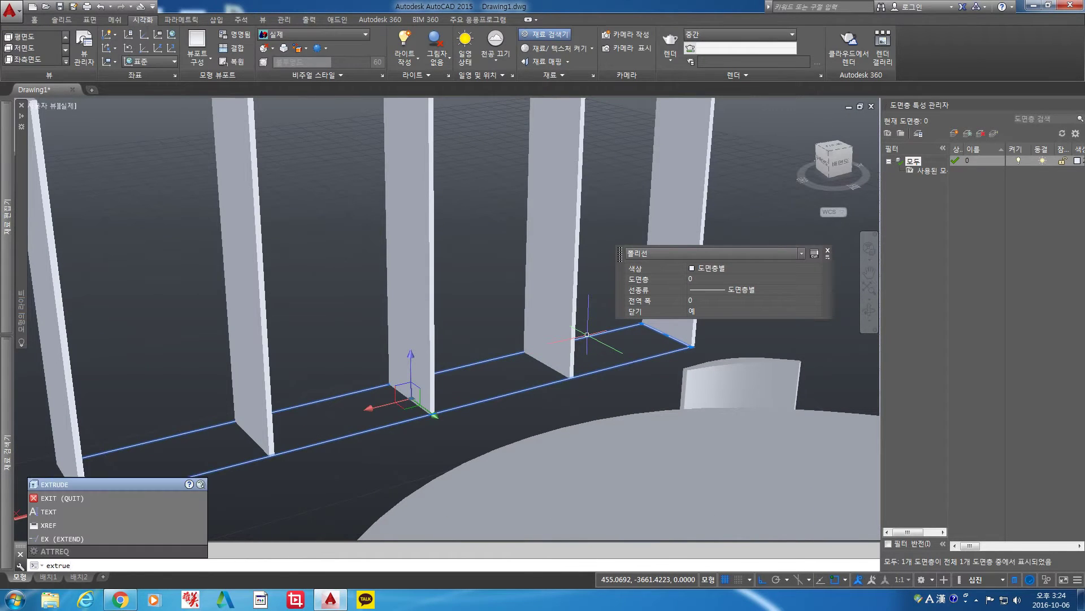
key("Return")
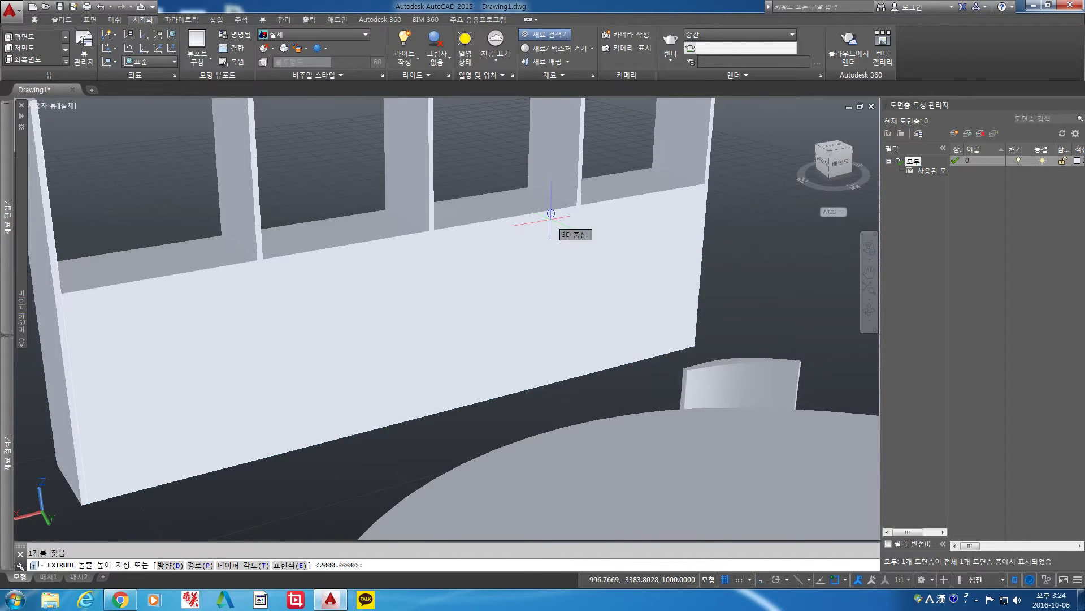
type("30")
key("Return")
Copy the thin base board, using its corner as the base point.
left_click(619, 328)
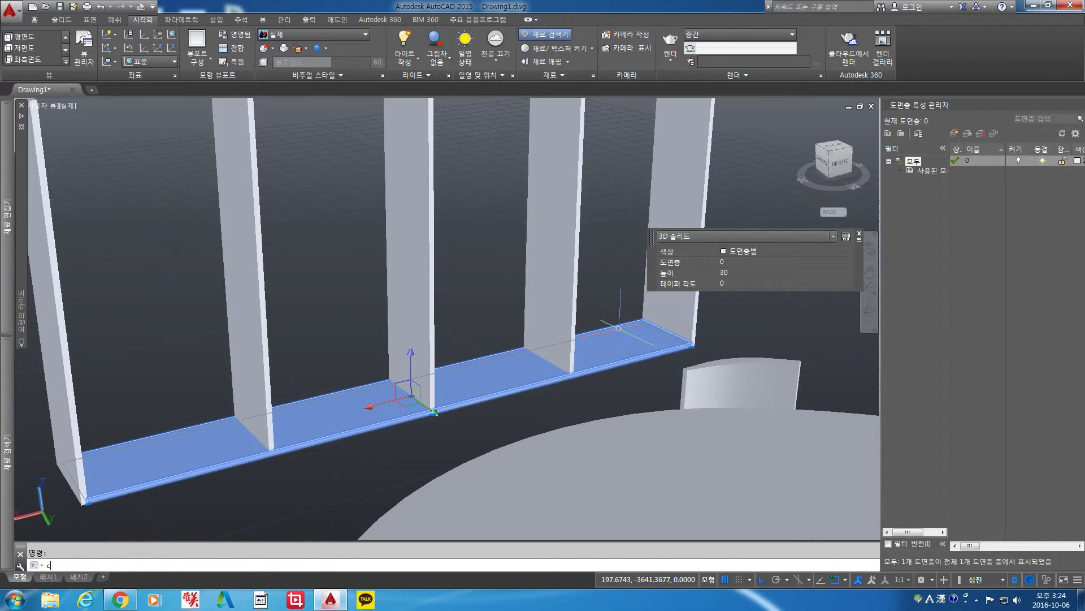
key("Return")
scroll(763, 342, "up", 3)
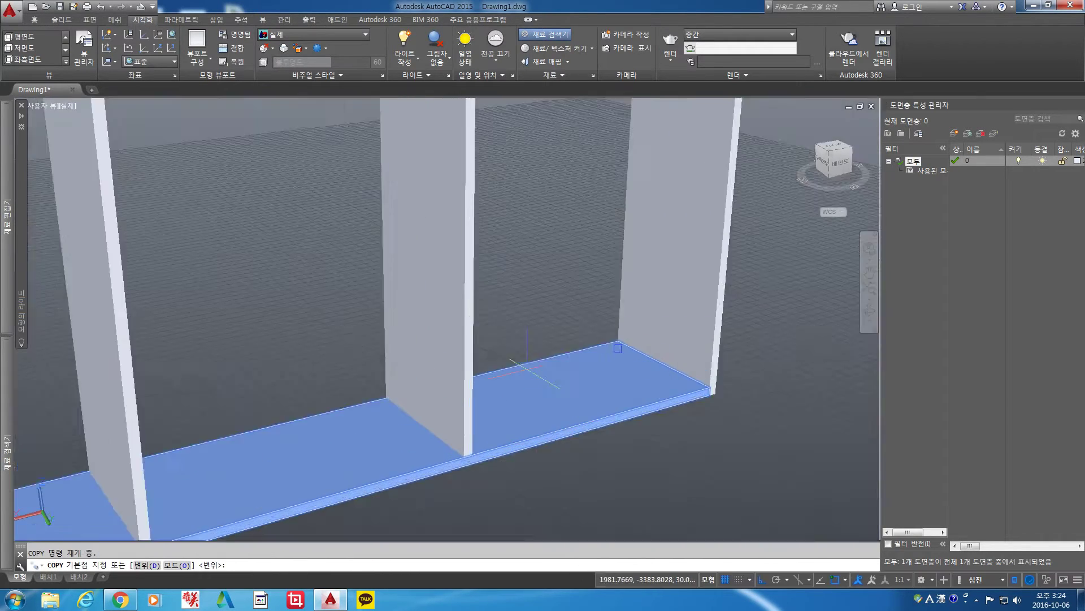
scroll(458, 349, "up", 3)
middle_click_drag(674, 291, 712, 272)
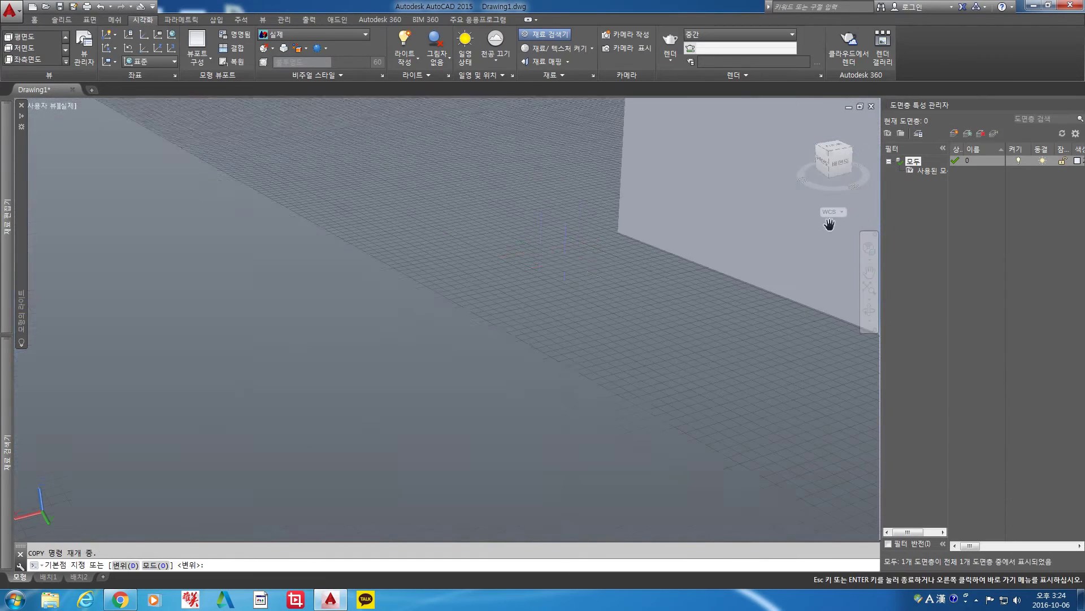
middle_click_drag(537, 254, 339, 260)
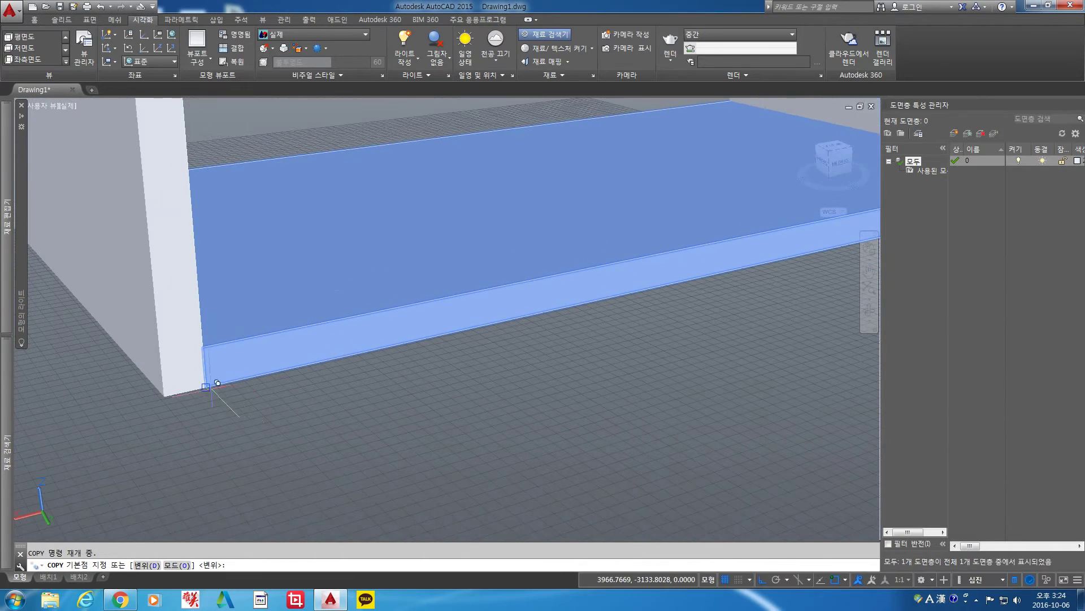
left_click(217, 383)
scroll(243, 339, "down", 4)
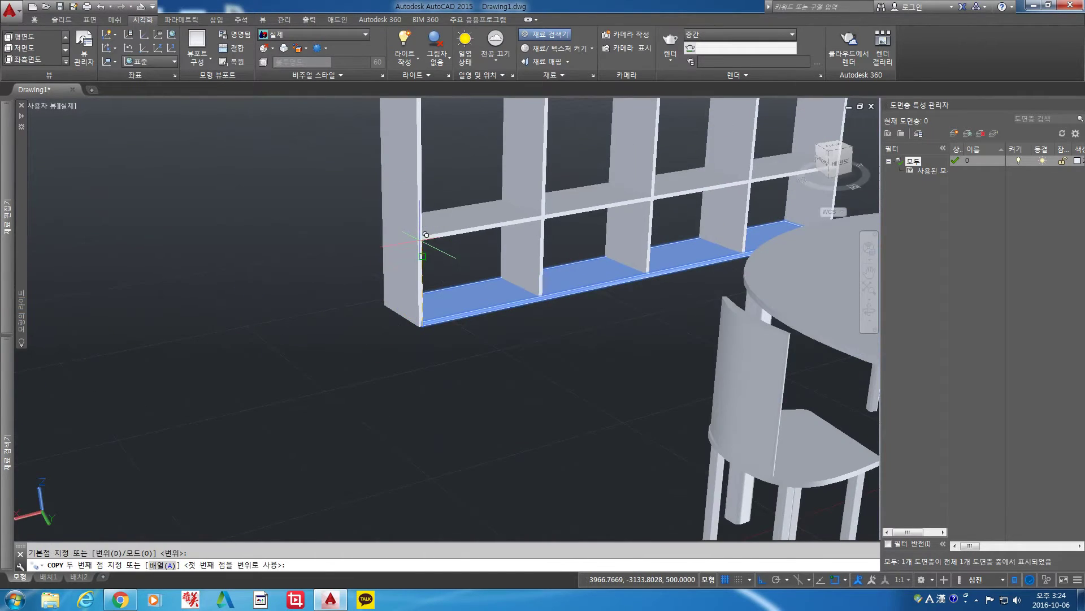
scroll(406, 298, "up", 2)
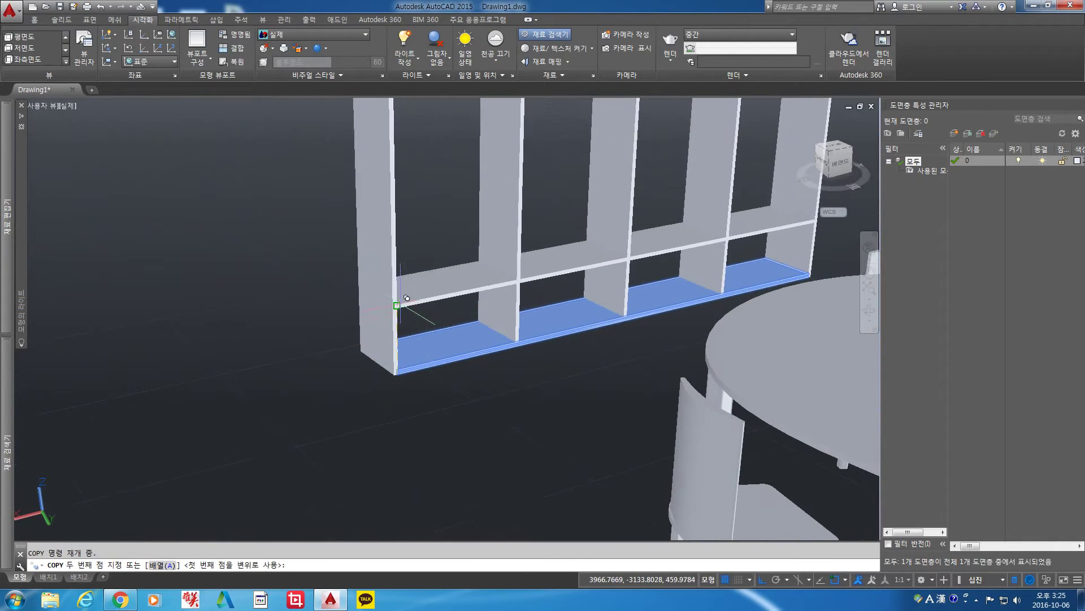
Place shelf board copies at several heights up the panels and near the bottom.
left_click(395, 237)
middle_click_drag(396, 240, 385, 286)
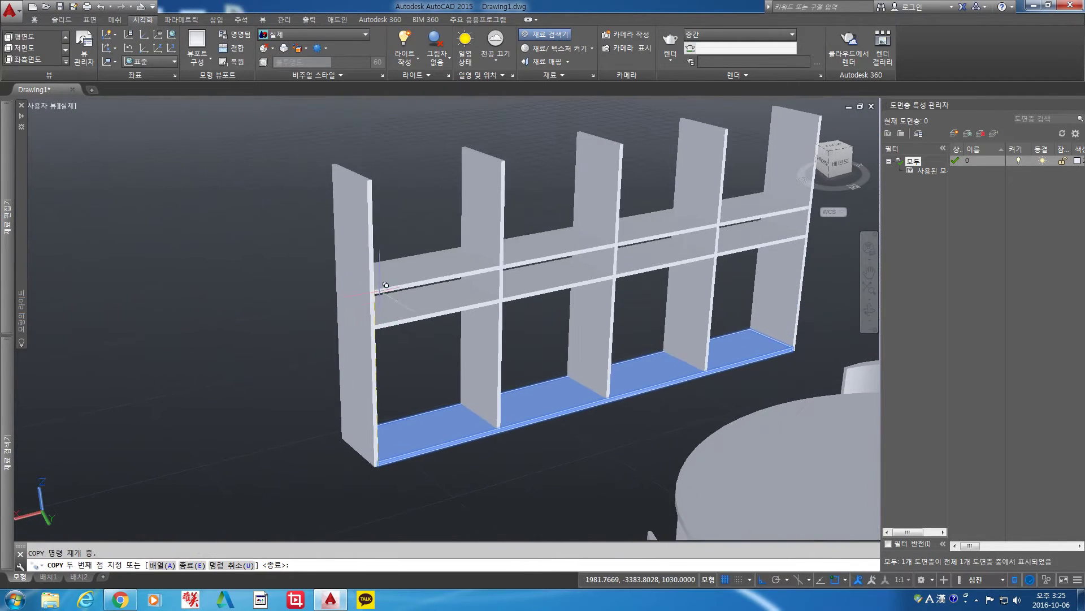
left_click(373, 253)
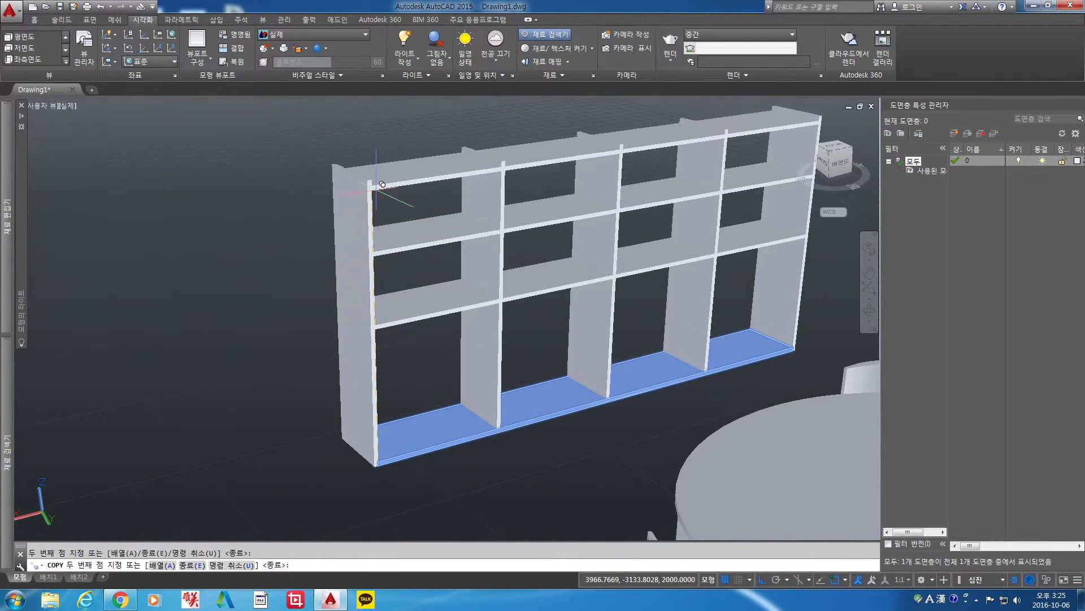
left_click(382, 184)
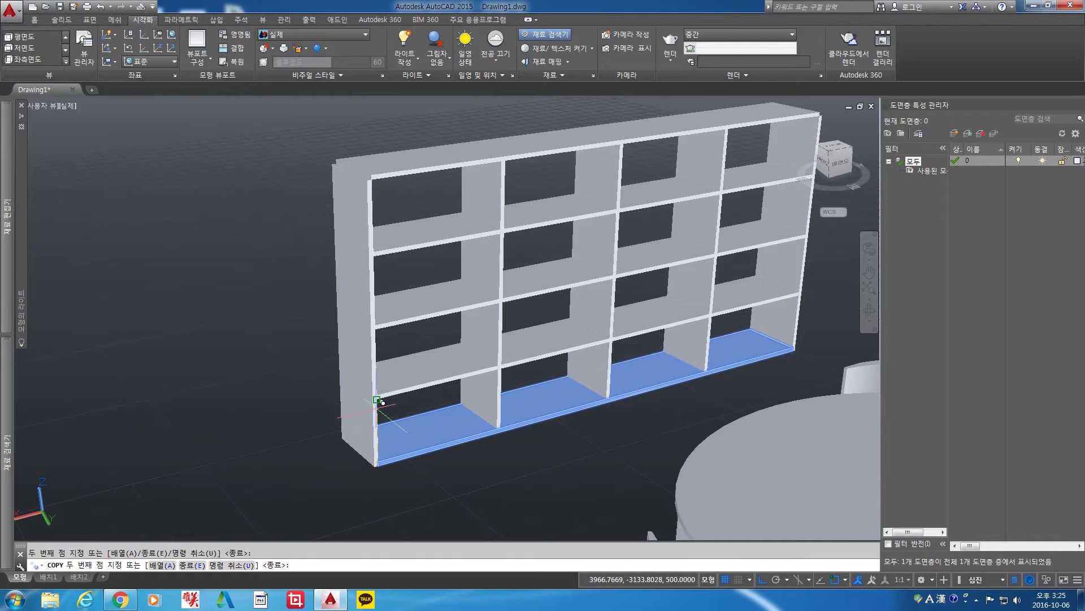
left_click(379, 401)
key("Return")
key("Return")
Set the bookshelf's right end panel height to 2030.
left_click(372, 210)
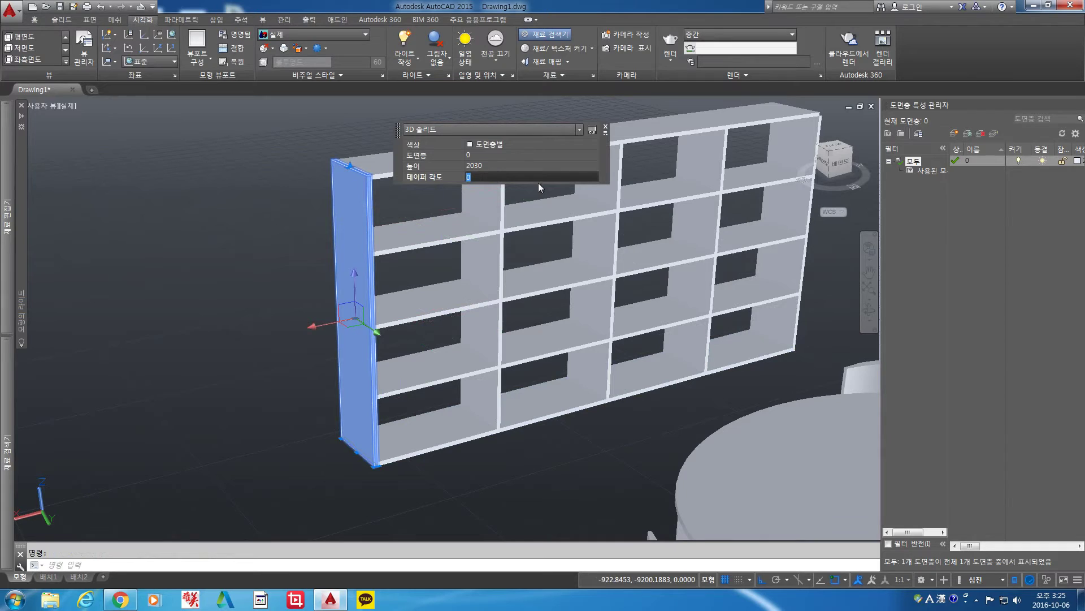
key("Escape")
middle_click_drag(800, 148, 693, 266, "shift")
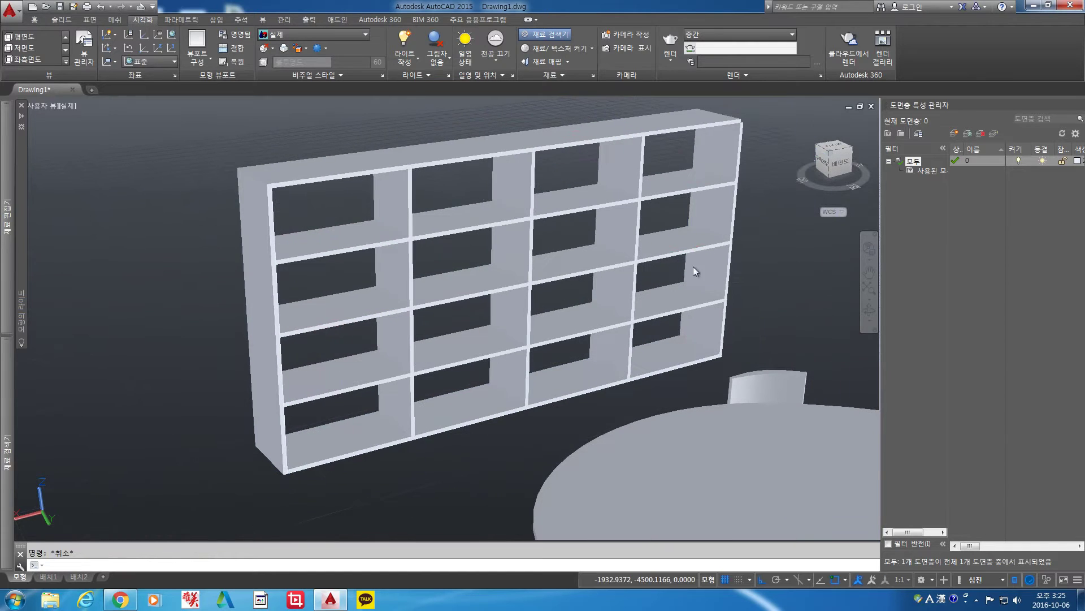
left_click(693, 267)
left_click(832, 111)
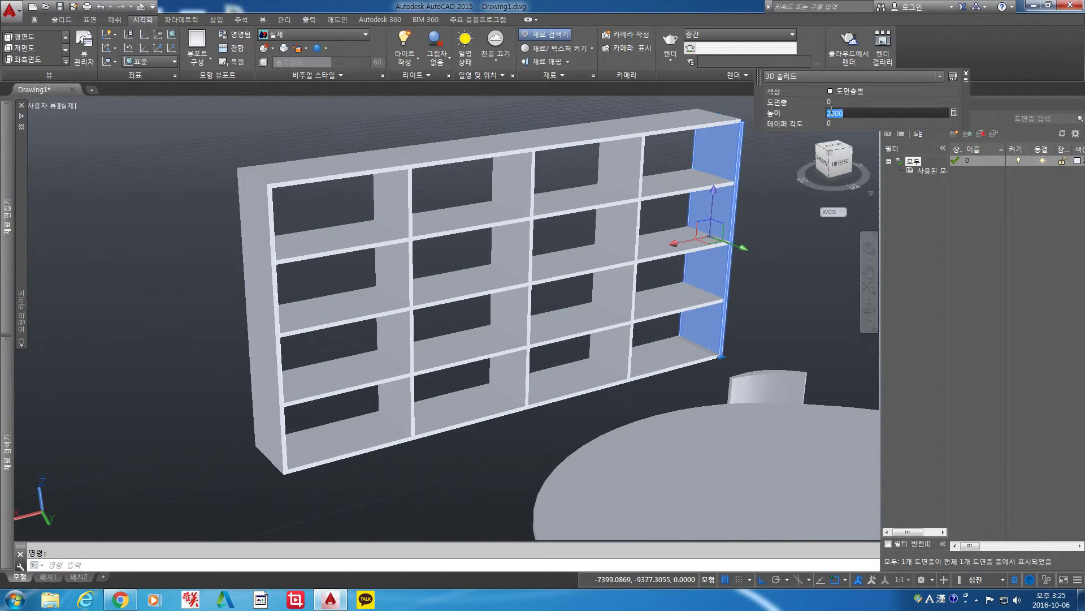
type("2030")
key("Tab")
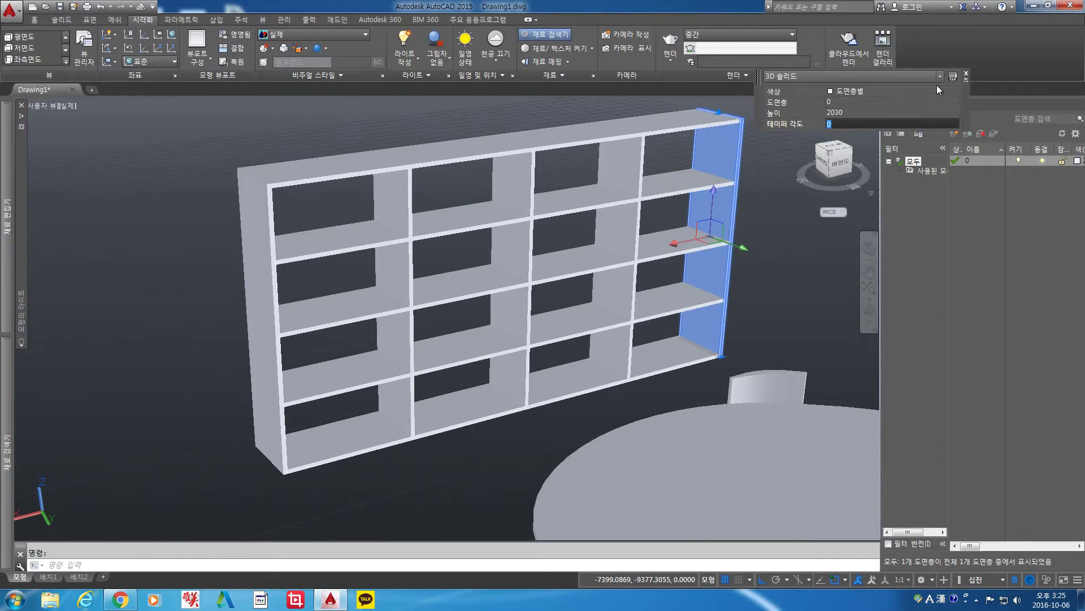
left_click(967, 75)
scroll(459, 314, "down", 5)
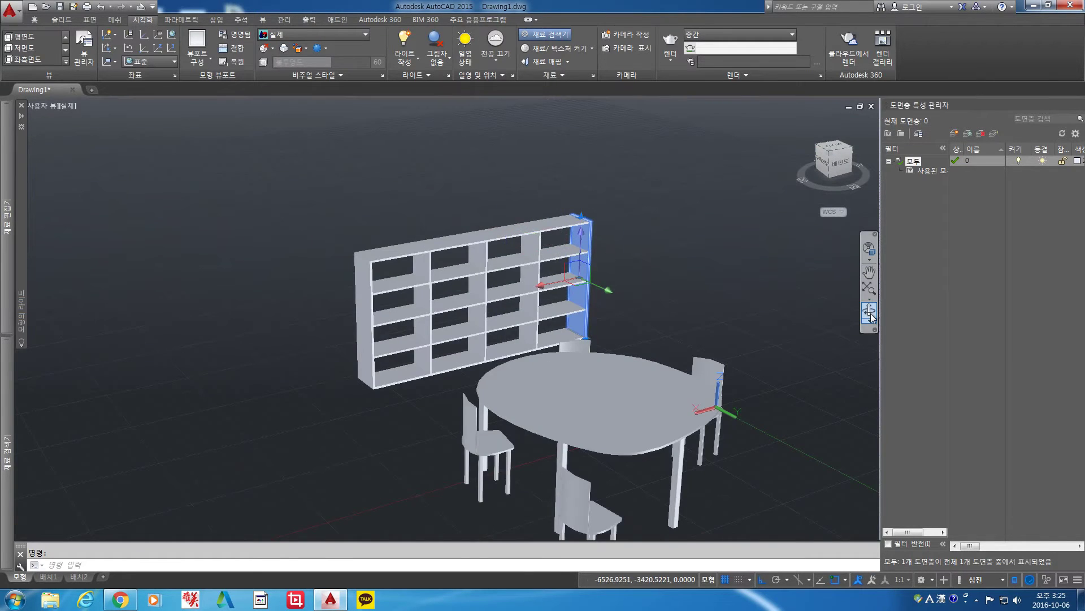
Union all the bookshelf panels and shelves into one solid.
left_click(869, 314)
left_click_drag(667, 318, 814, 304)
key("Escape")
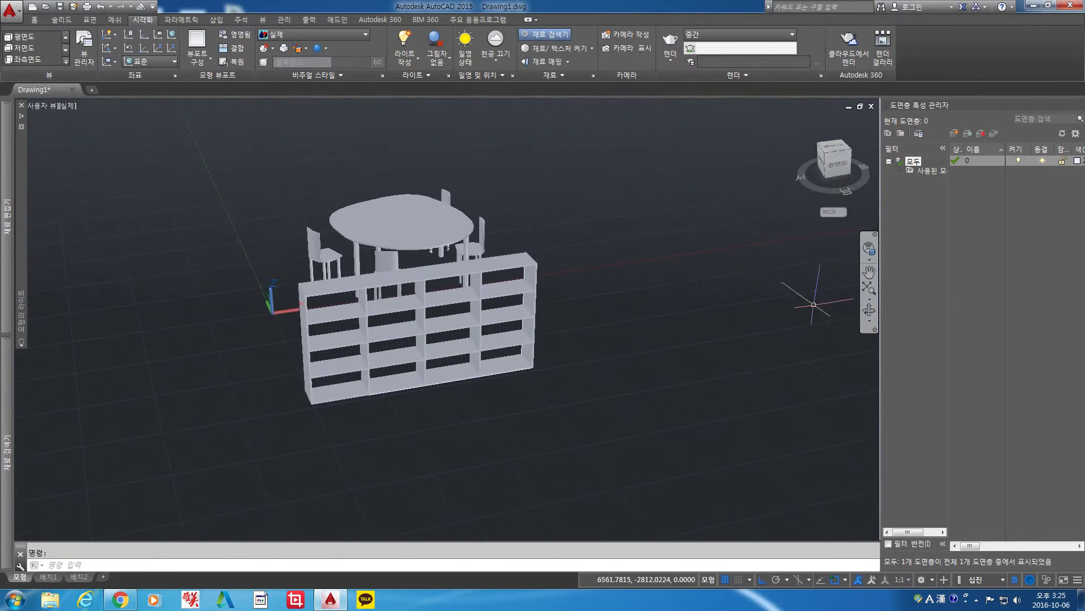
middle_click_drag(550, 327, 664, 300, "shift")
left_click(431, 177)
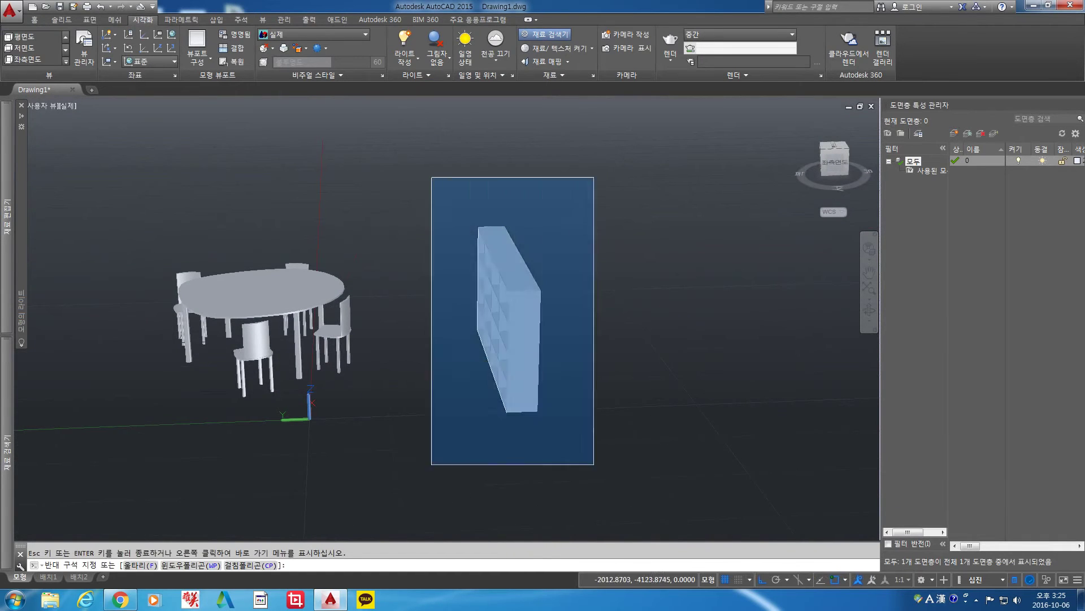
key("Escape")
type("UNION")
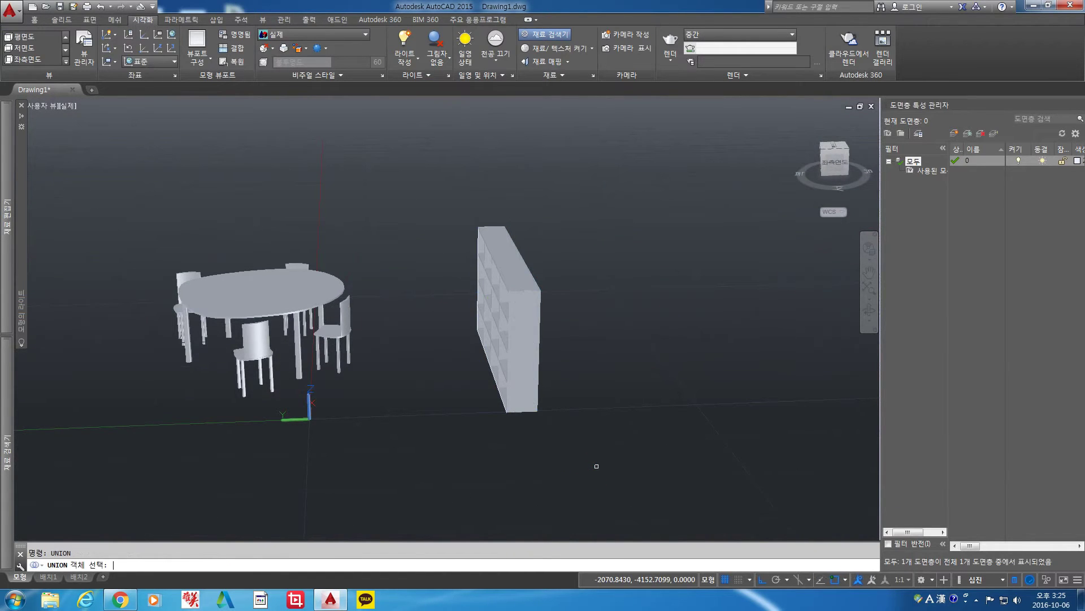
left_click(422, 198)
key("Return")
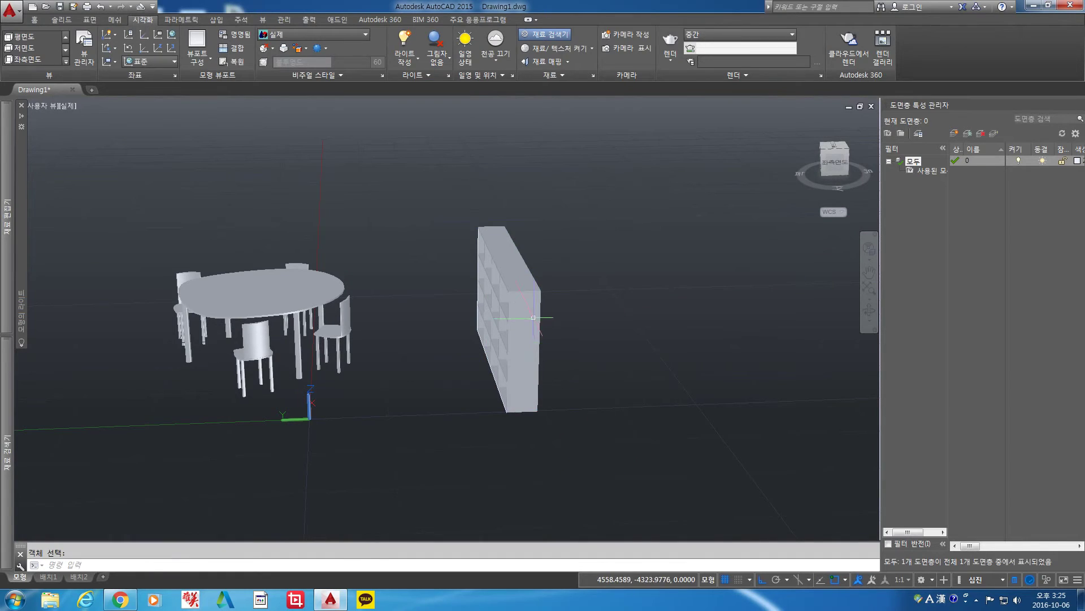
Move the bookshelf to the right and erase the leftover line beside it.
left_click(497, 306)
left_click(508, 318)
key("Escape")
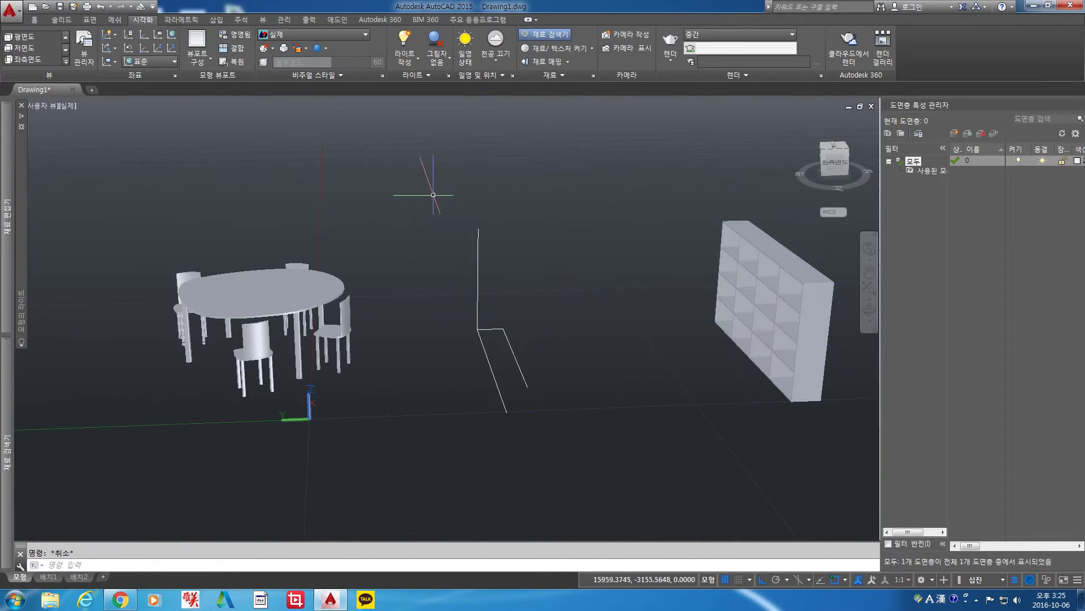
left_click_drag(431, 181, 582, 448)
key("Delete")
key("Escape")
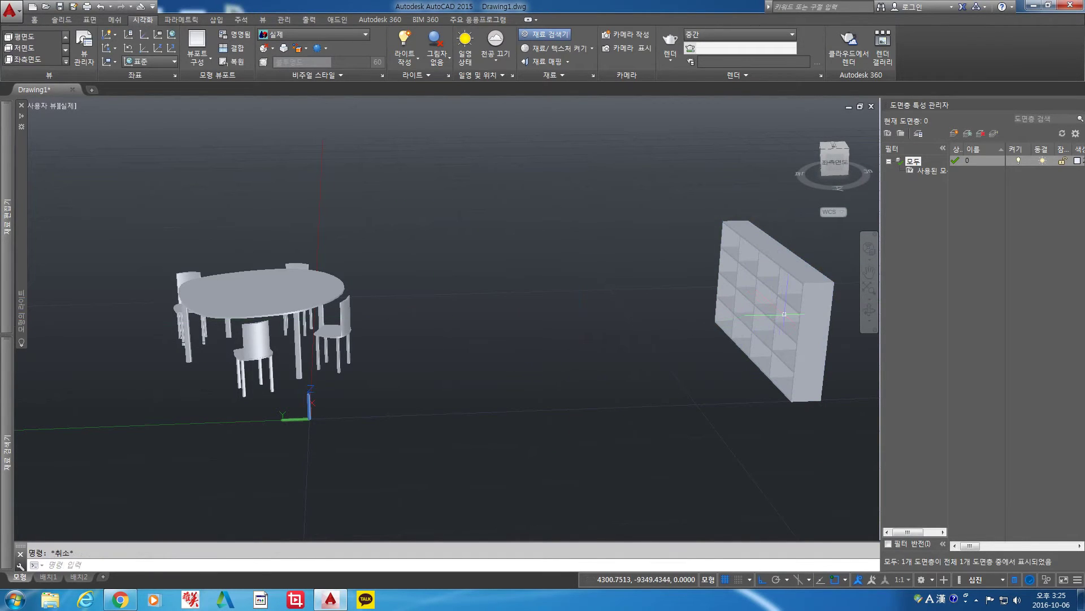
left_click(763, 311)
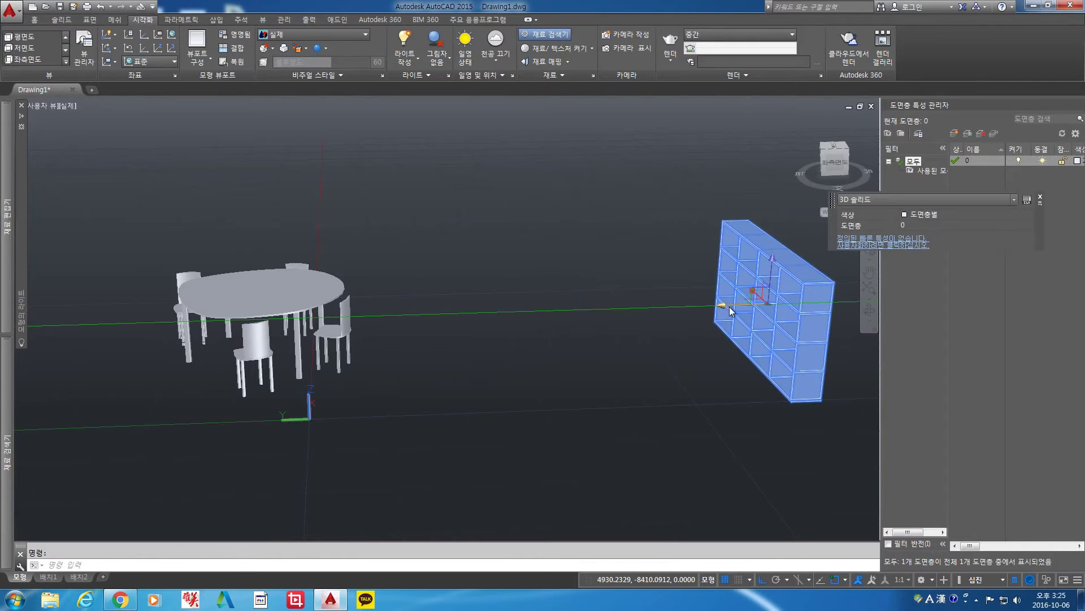
Move the bookshelf back behind the table and orbit to view it.
left_click_drag(731, 310, 480, 308)
key("Escape")
left_click(869, 311)
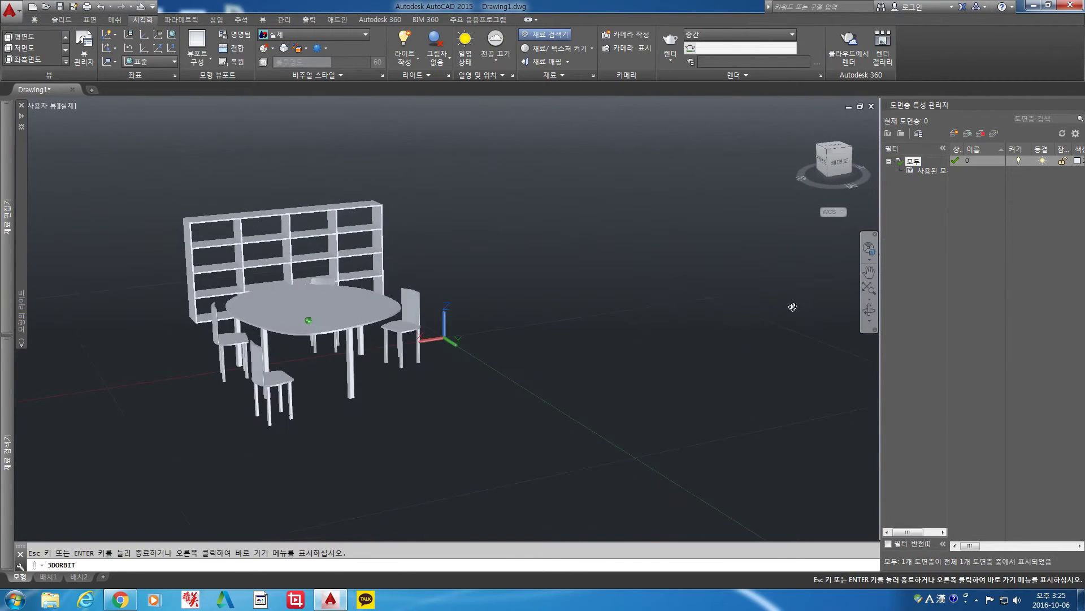
mouse_move(836, 310)
left_mouse_down()
mouse_move(720, 310)
mouse_move(714, 471)
mouse_move(631, 388)
left_mouse_up()
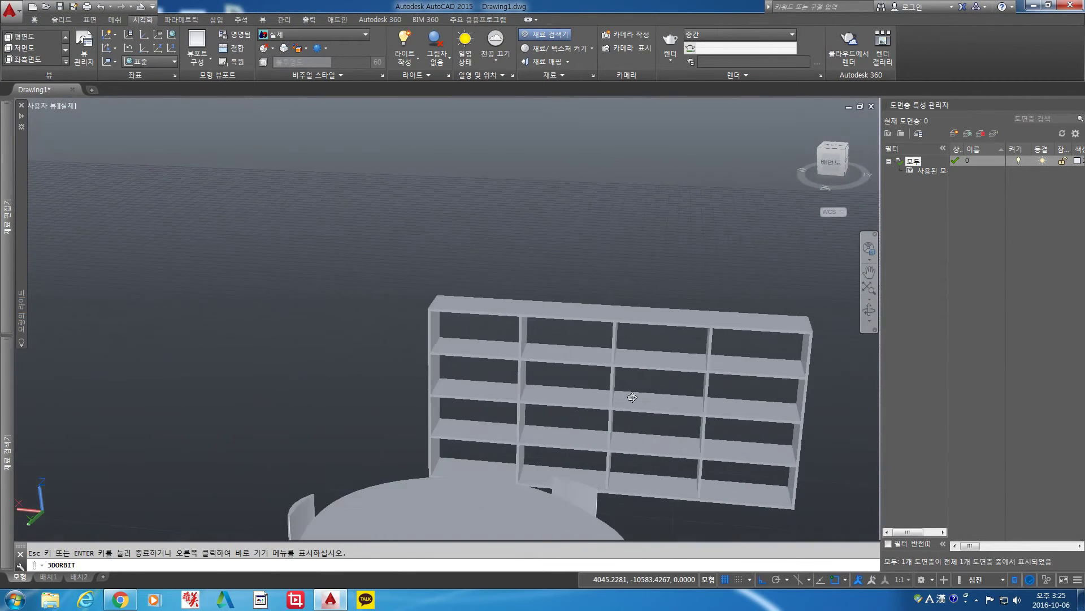
scroll(618, 388, "up", 5)
key("Escape")
key("Escape")
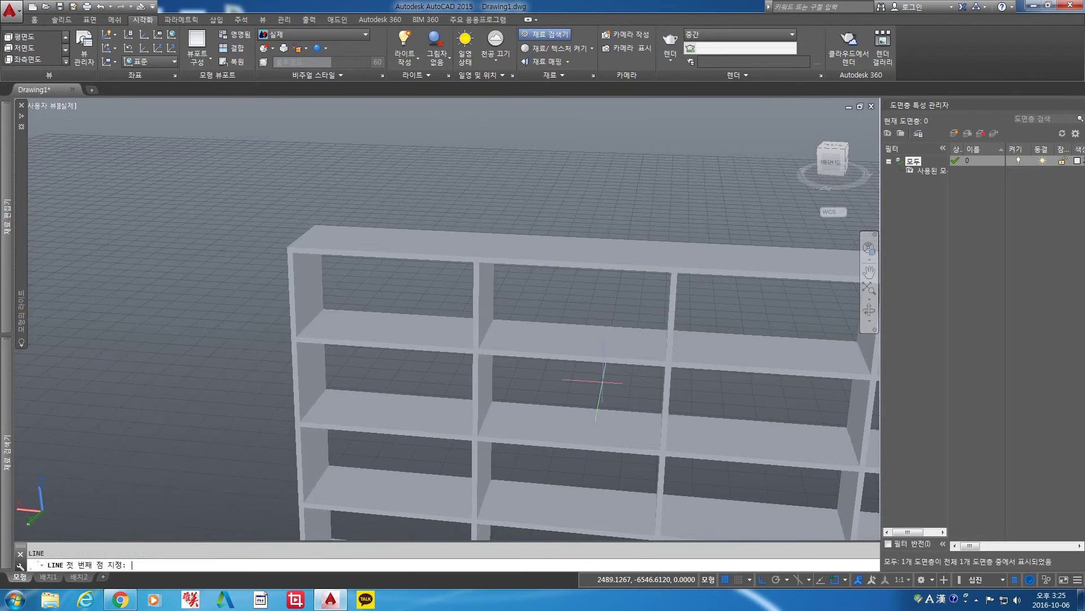
scroll(581, 381, "up", 2)
scroll(732, 310, "up", 2)
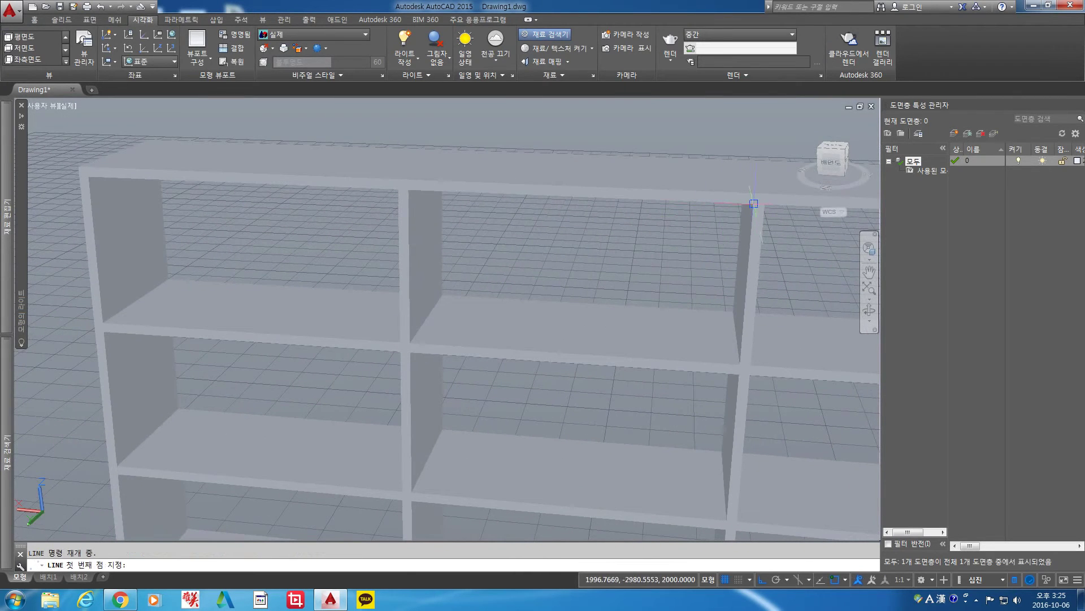
Outline the upper-left compartments with four lines and join them into a polyline.
left_click(754, 203)
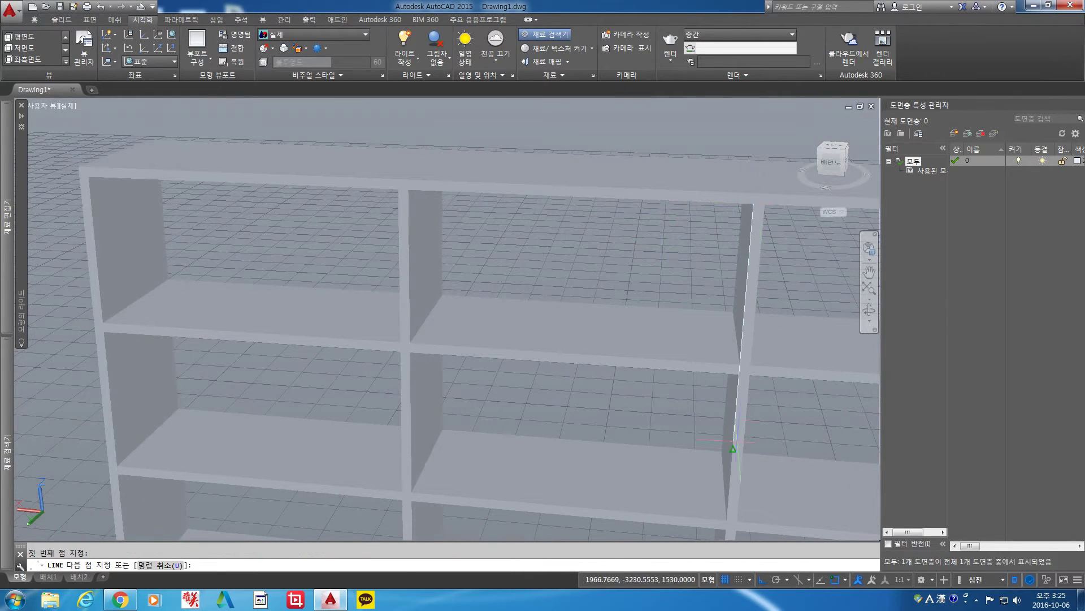
left_click(727, 520)
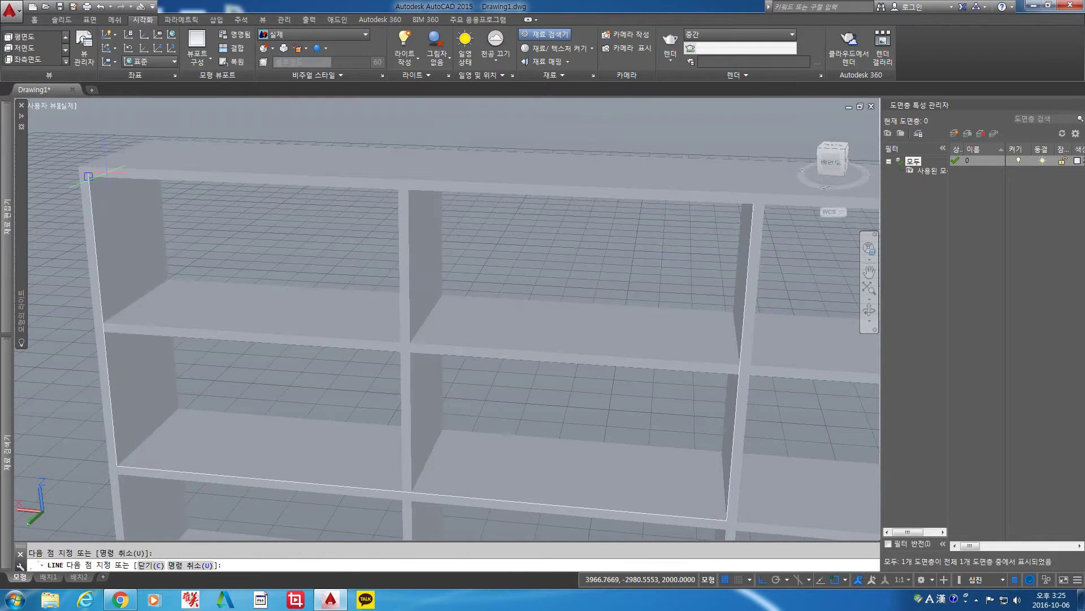
left_click(89, 177)
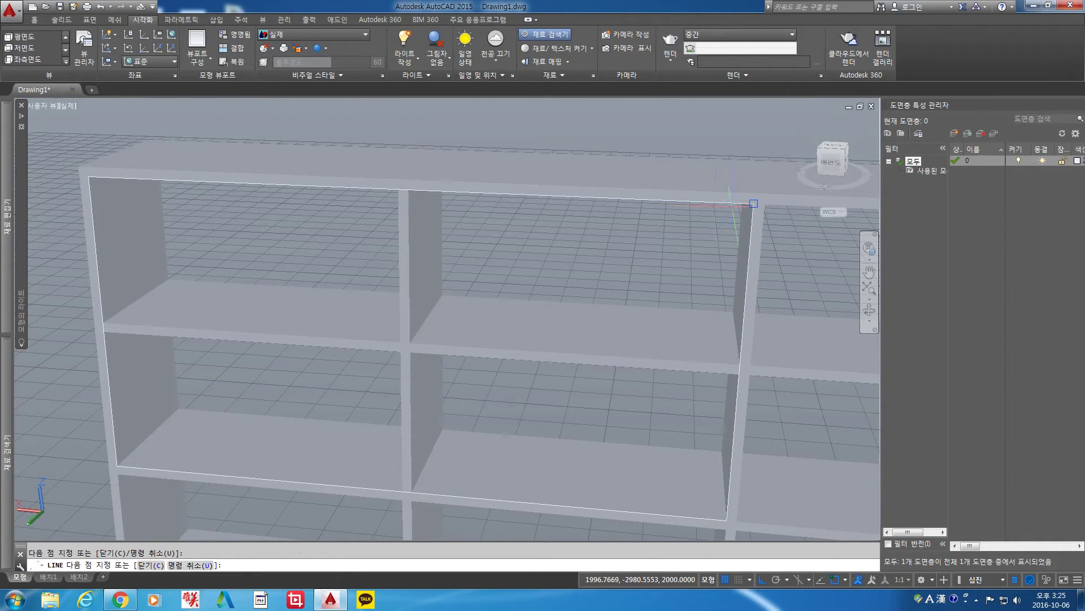
left_click(753, 202)
key("Return")
key("Escape")
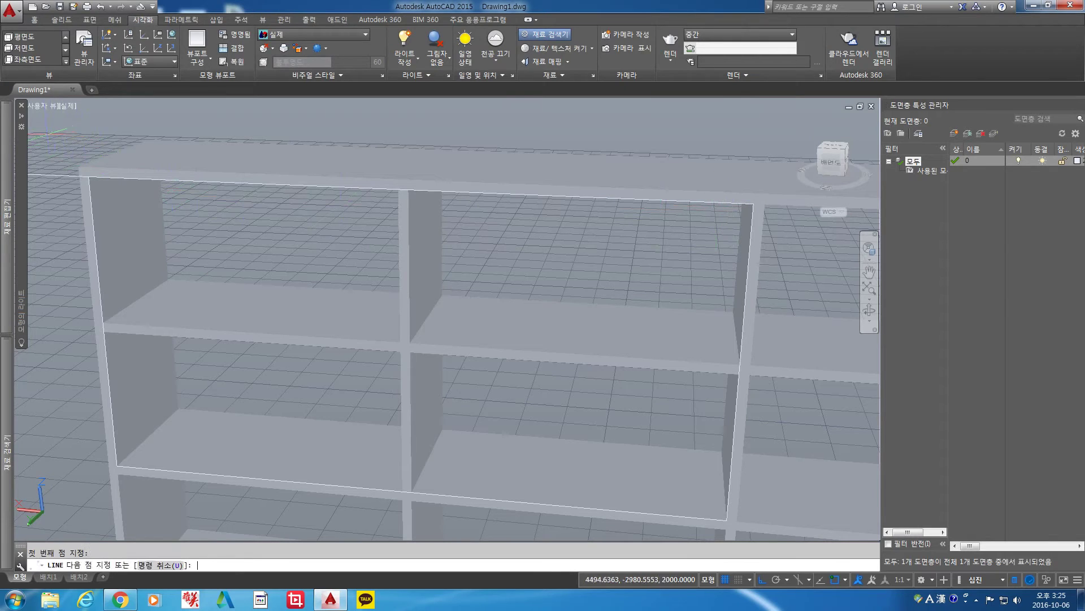
left_click(47, 134)
left_click(796, 534)
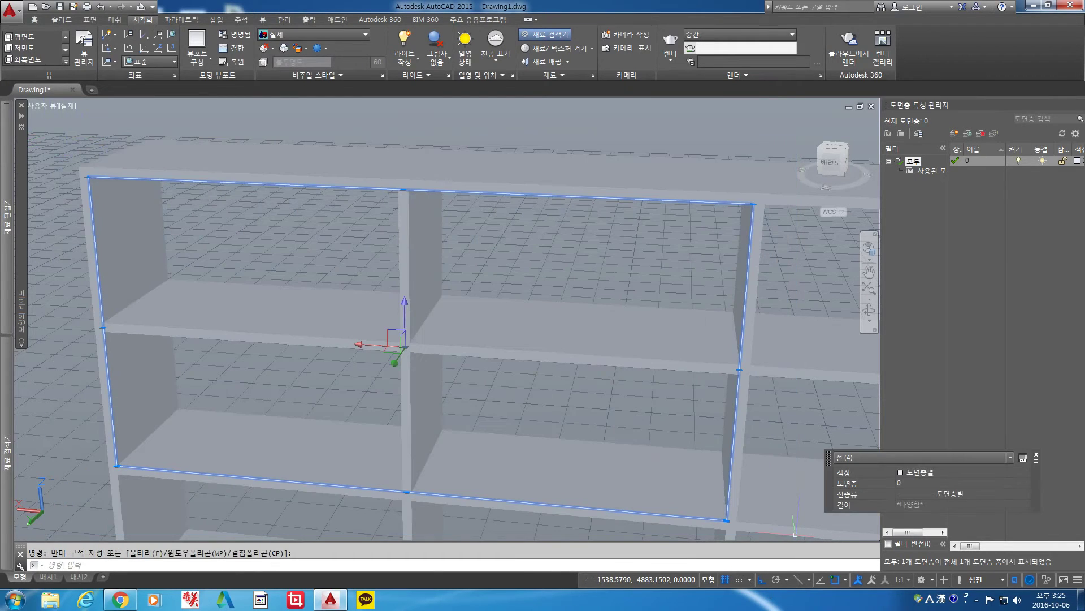
type("join")
key("Return")
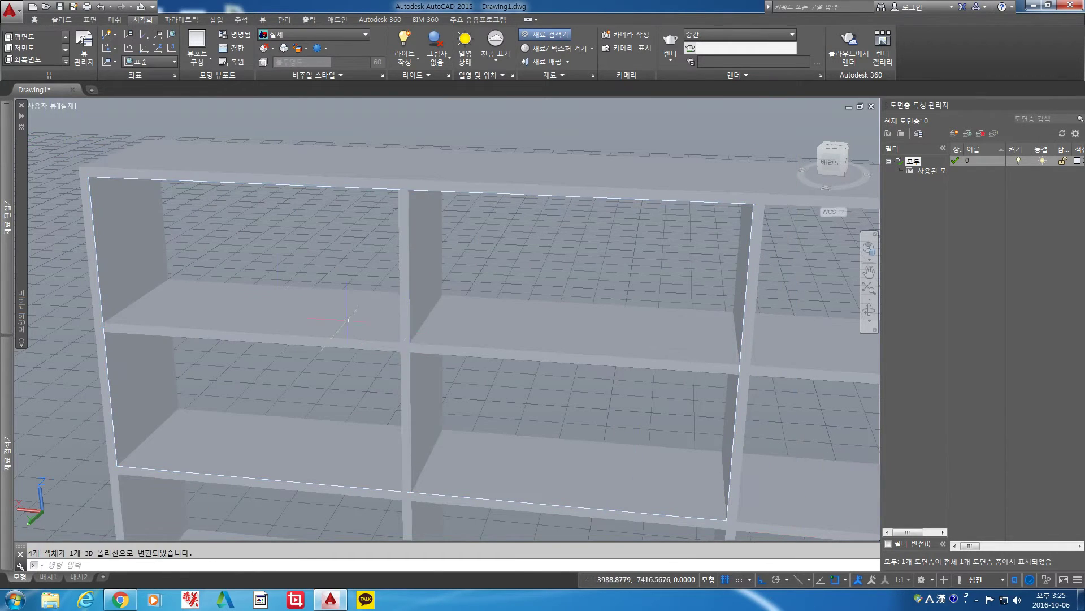
Extrude the joined outline 30 units into a solid box.
left_click(425, 117)
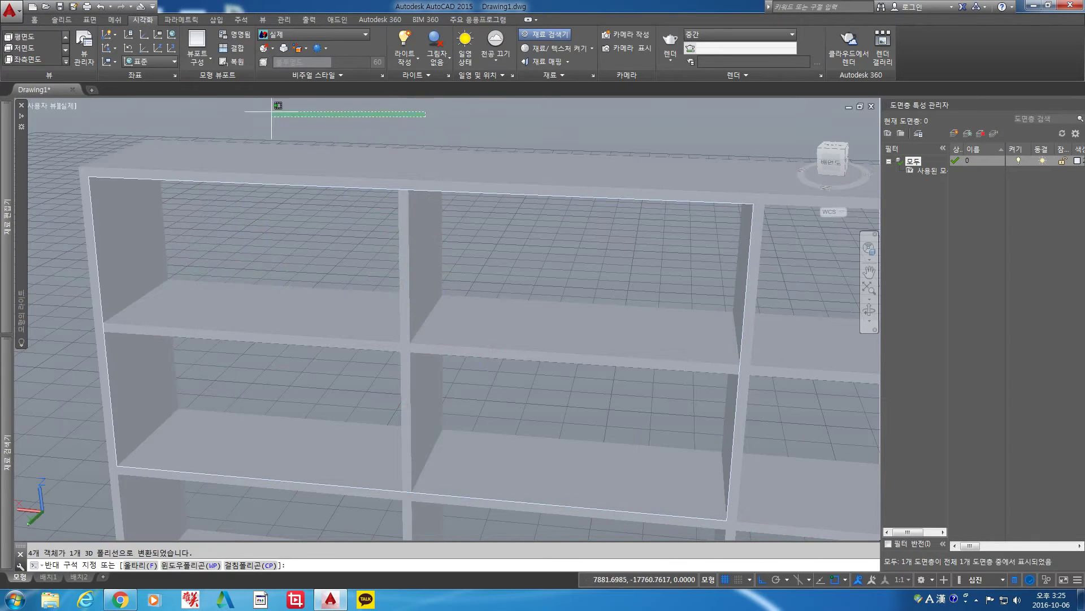
left_click(58, 139)
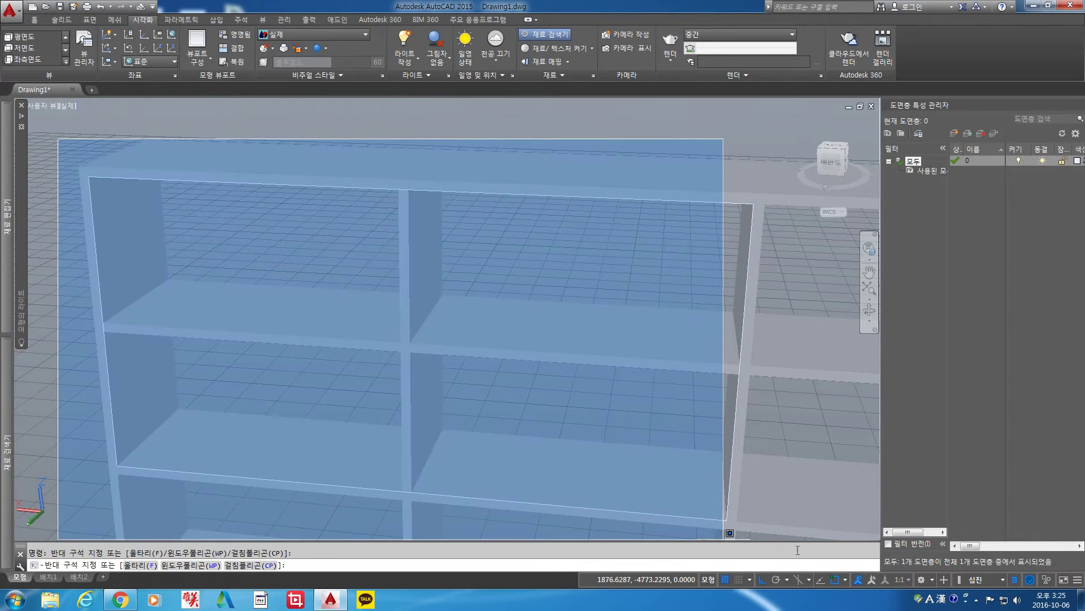
left_click(779, 526)
type("ex")
type("e")
key("Return")
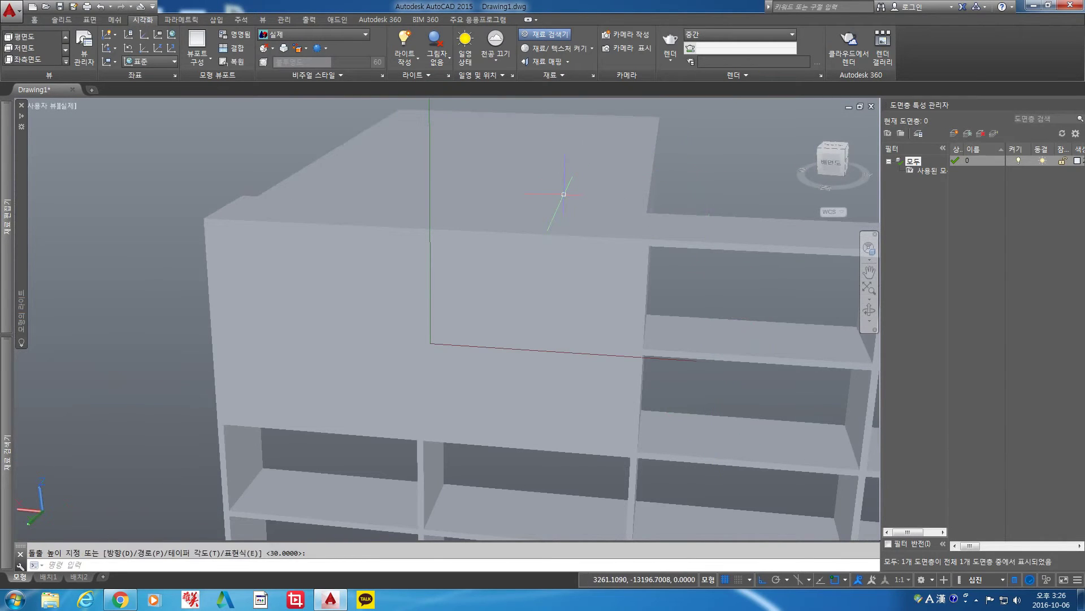
key("Escape")
Subtract the box from the bookshelf to open one wide bay.
type("sub")
key("Return")
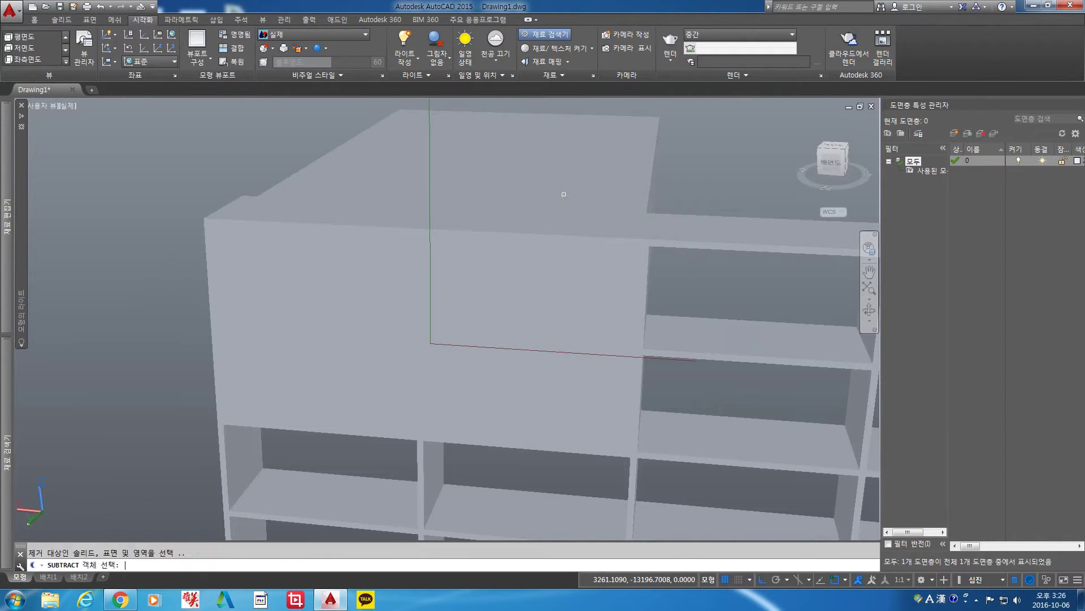
left_click(700, 217)
key("Return")
left_click(620, 160)
key("Return")
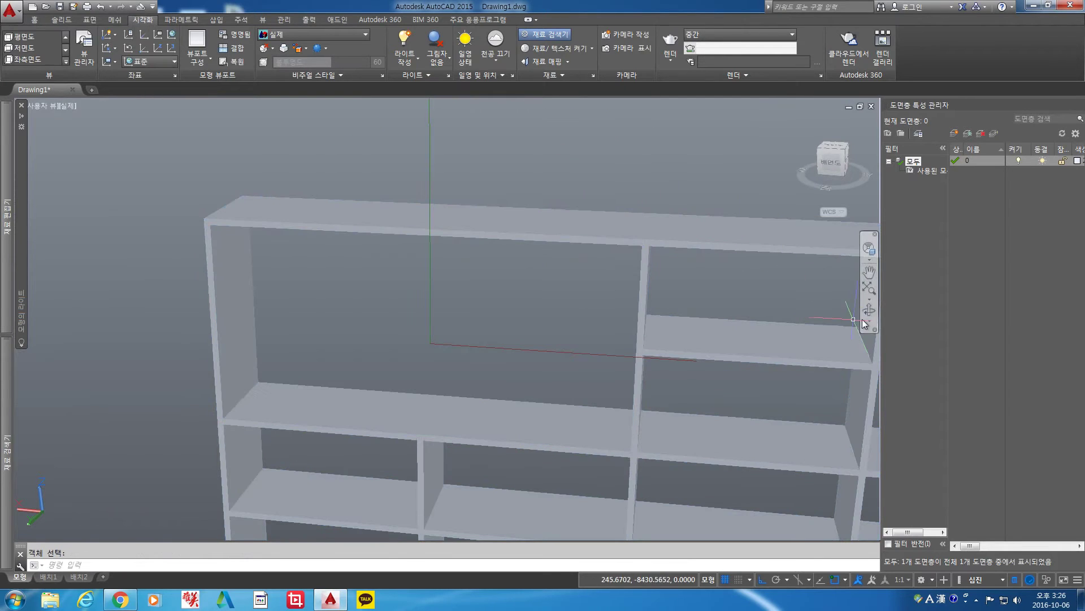
Shift the bookshelf along X and Y toward the table's back edge.
middle_click_drag(474, 311, 416, 325, "shift")
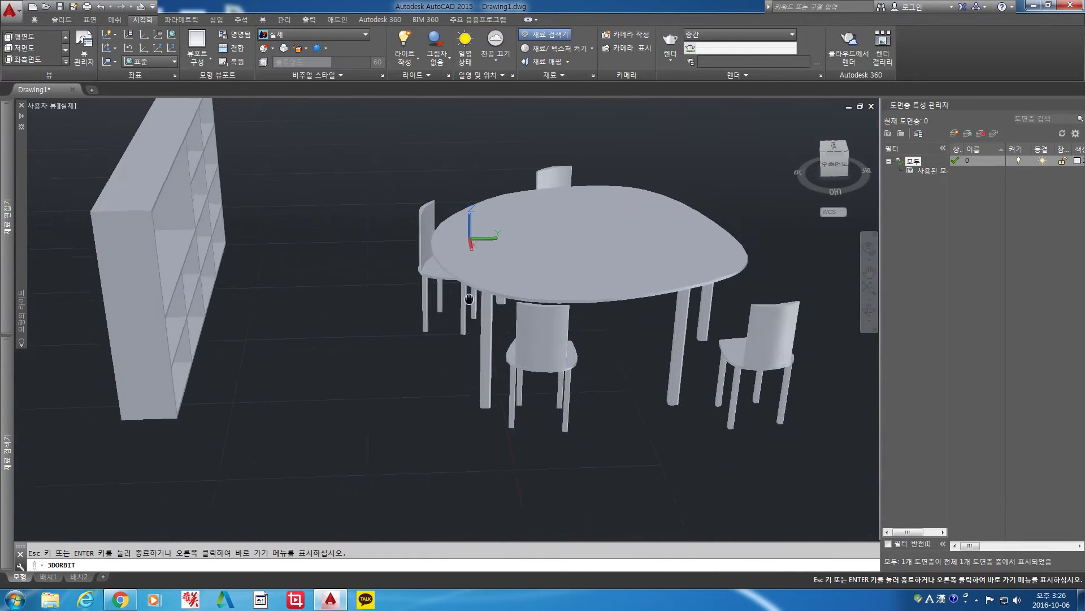
scroll(415, 325, "down", 5)
scroll(416, 325, "down", 3)
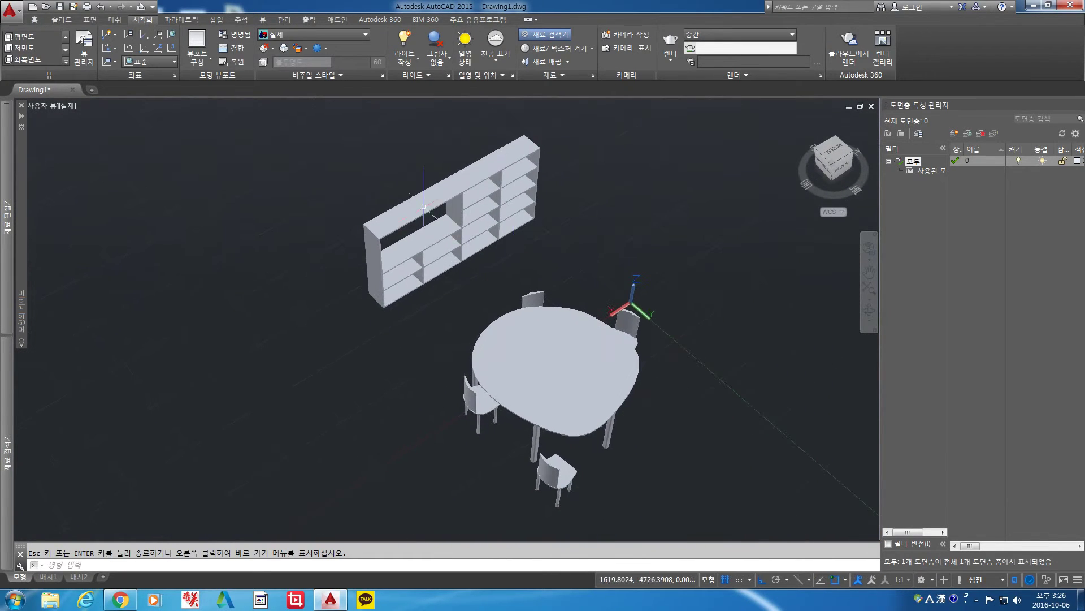
left_click(491, 257)
left_click(422, 240)
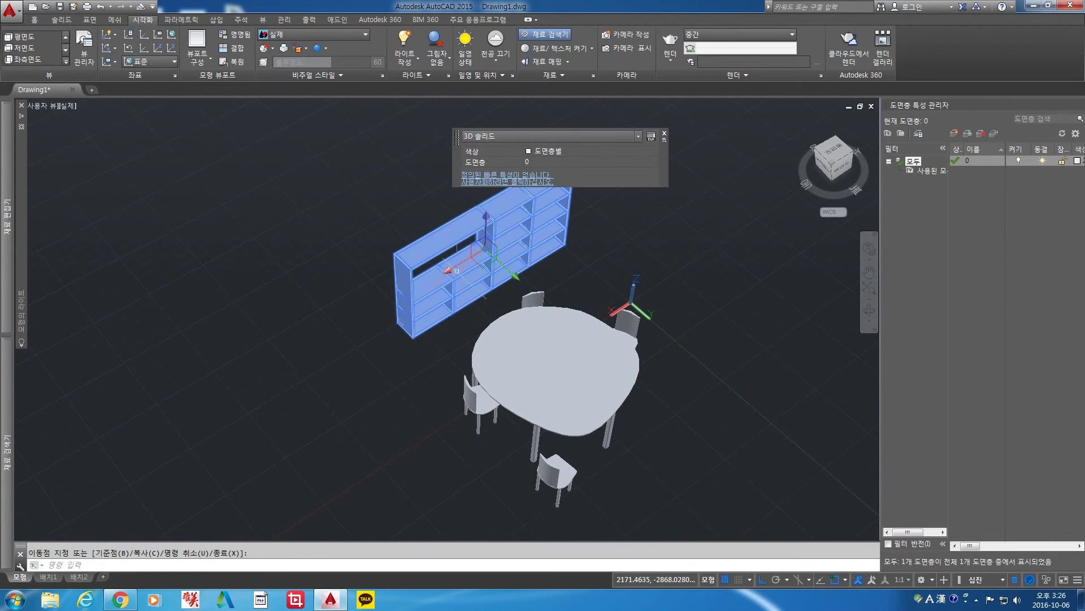
left_click(451, 277)
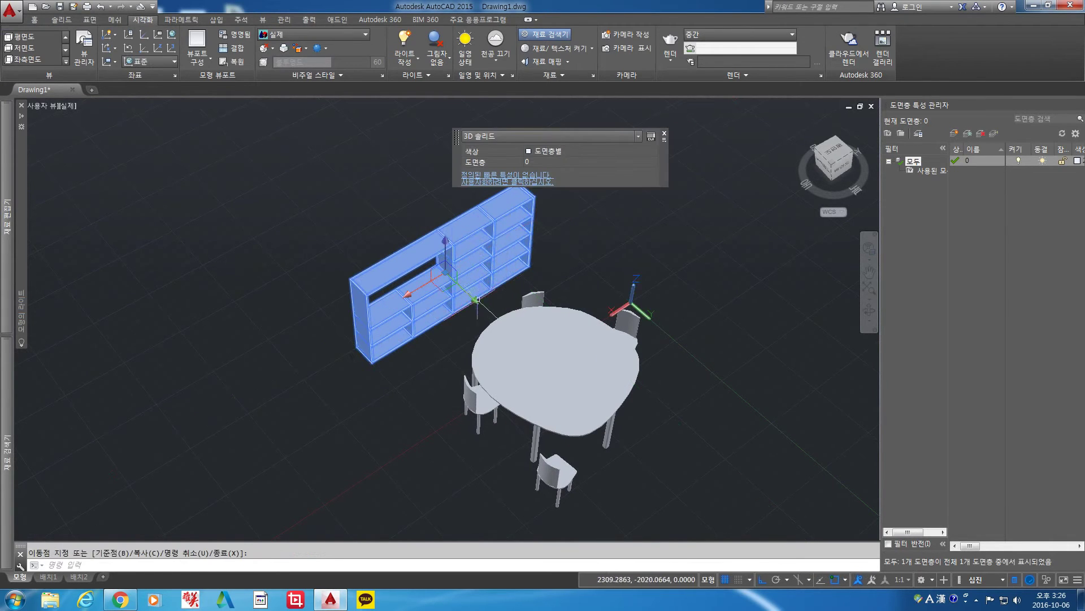
left_click(461, 271)
key("Escape")
key("Escape")
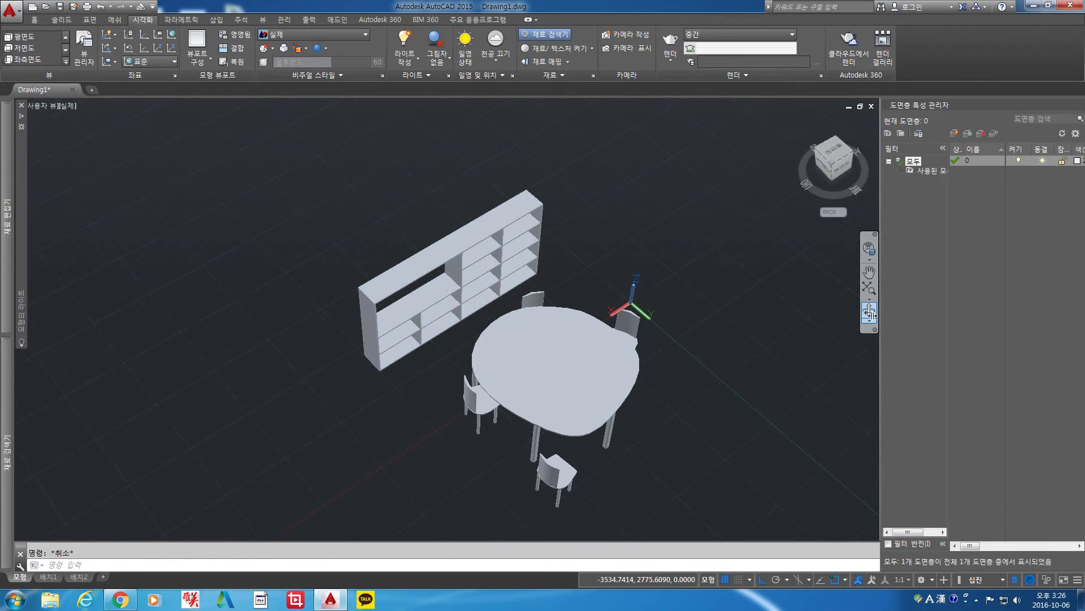
left_click(869, 310)
mouse_move(566, 254)
left_mouse_down()
mouse_move(581, 282)
mouse_move(914, 336)
mouse_move(726, 350)
left_mouse_up()
Draw a first 6000-long line as the start of the floor outline.
scroll(723, 351, "down", 3)
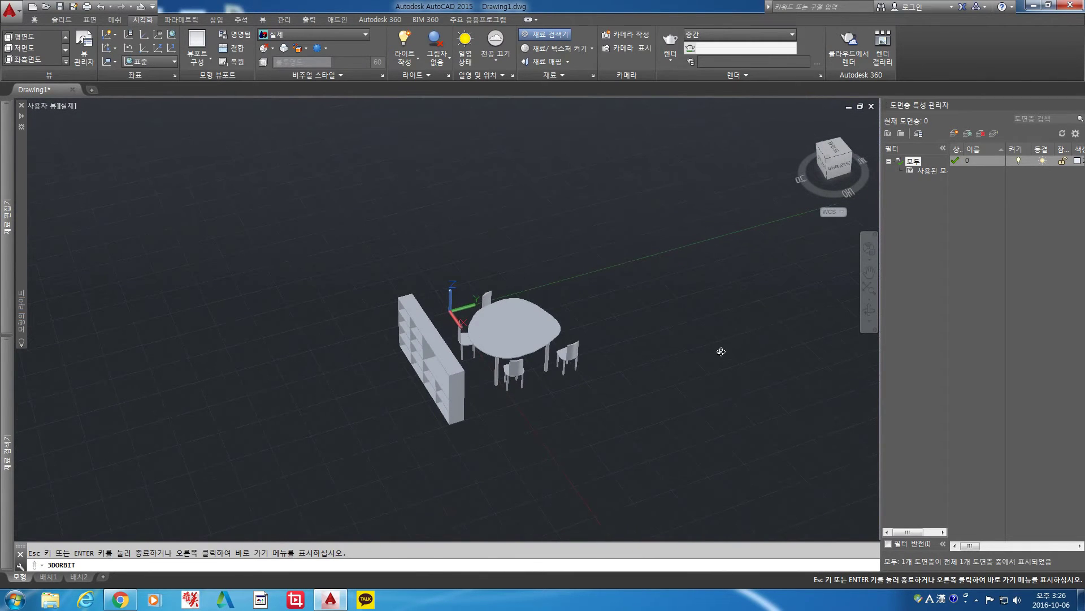
key("Escape")
type("l")
key("Return")
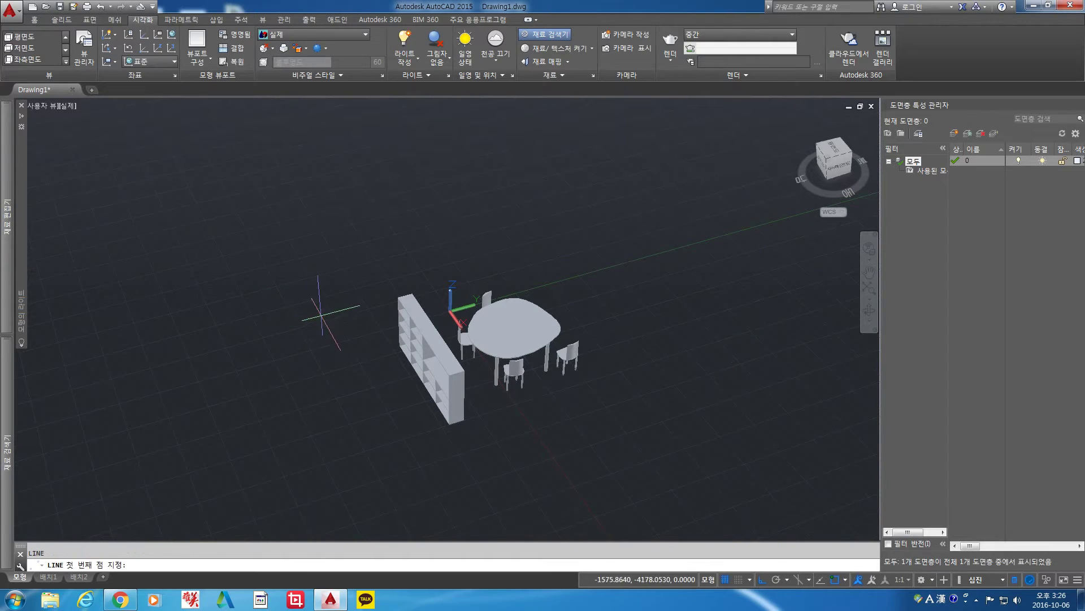
left_click(335, 311)
type("00")
key("Return")
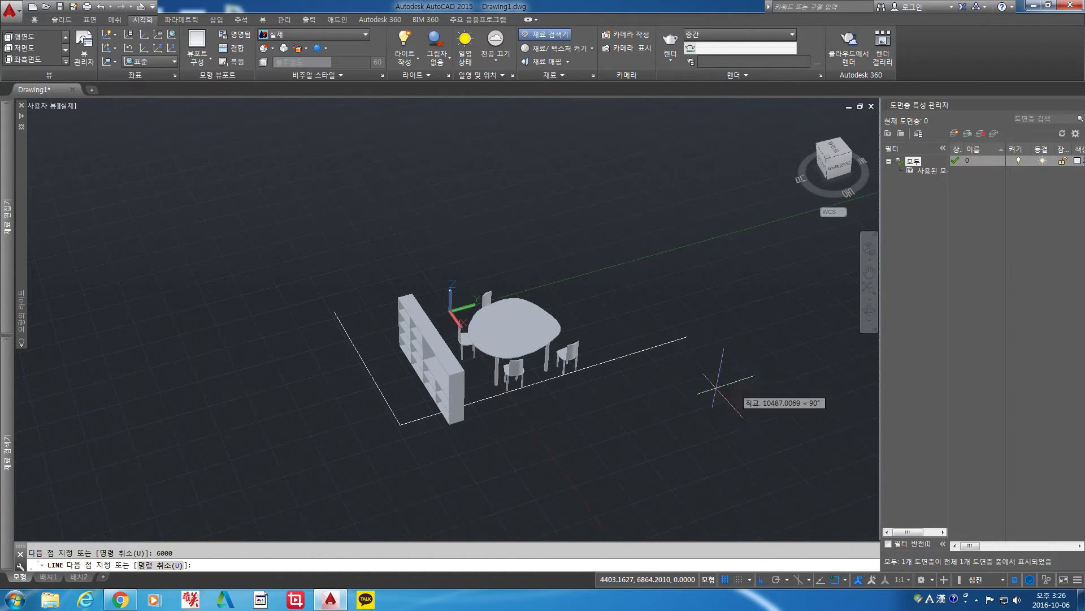
key("Escape")
left_click(355, 349)
key("Escape")
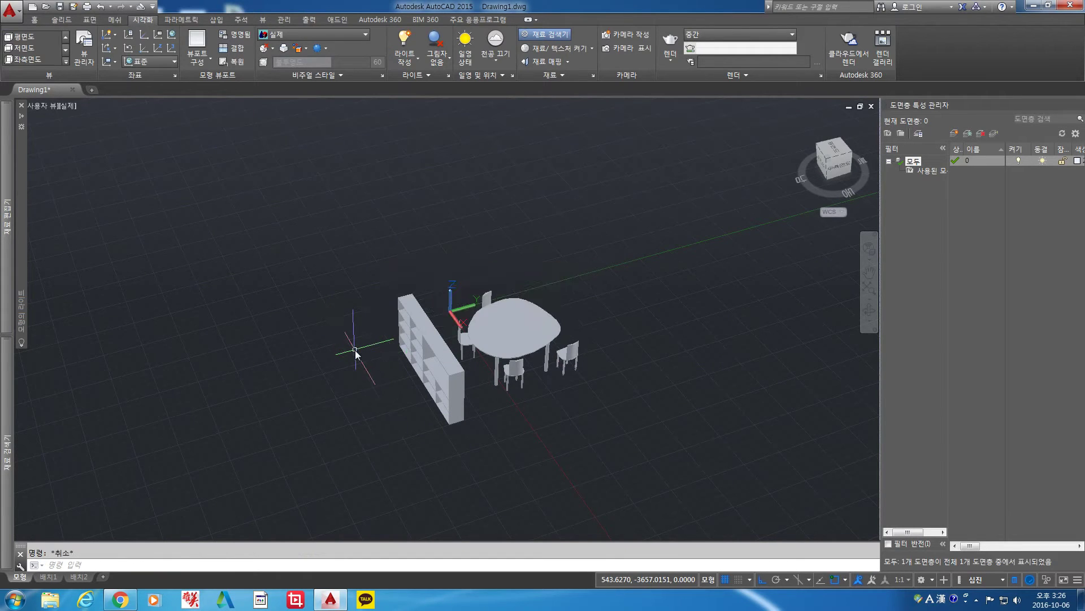
Add the 8000 and 6000 sides and close the 6000 by 8000 floor rectangle.
left_click(357, 327)
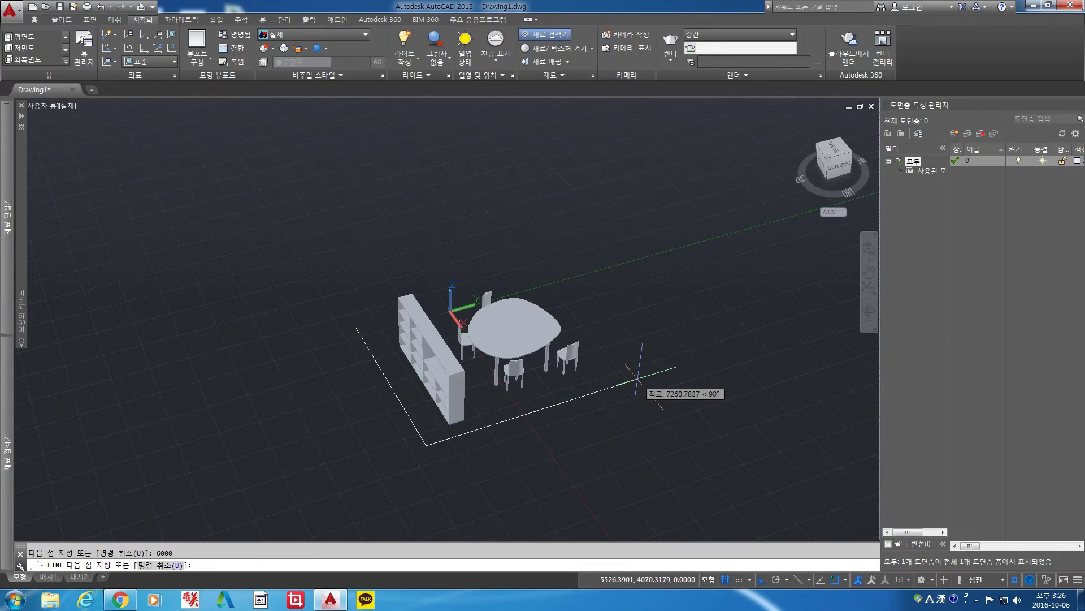
type("8000")
key("Return")
type("6000")
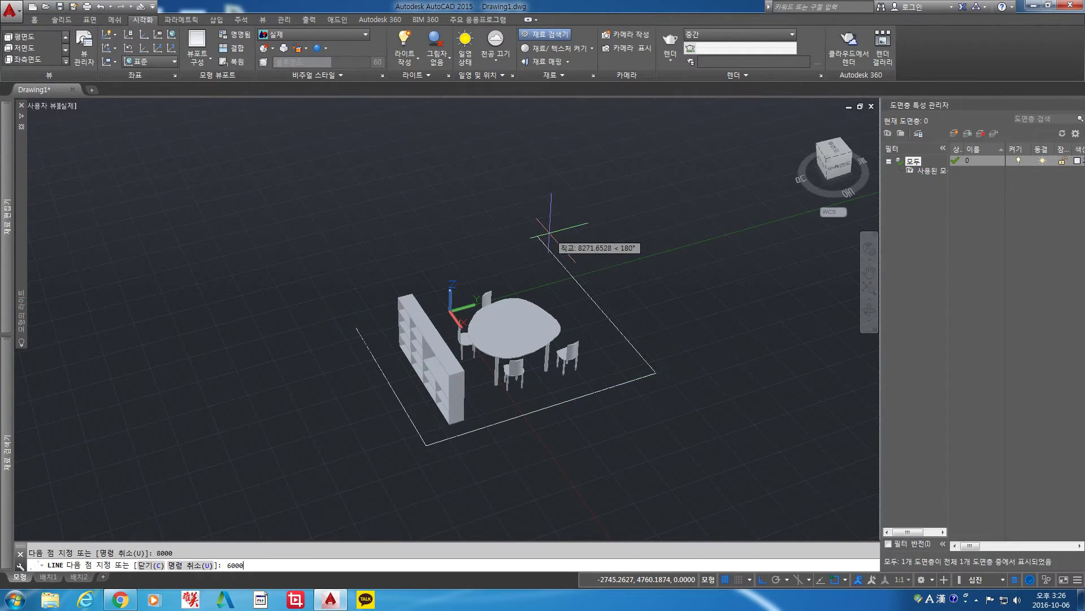
key("Return")
left_click(357, 327)
key("Return")
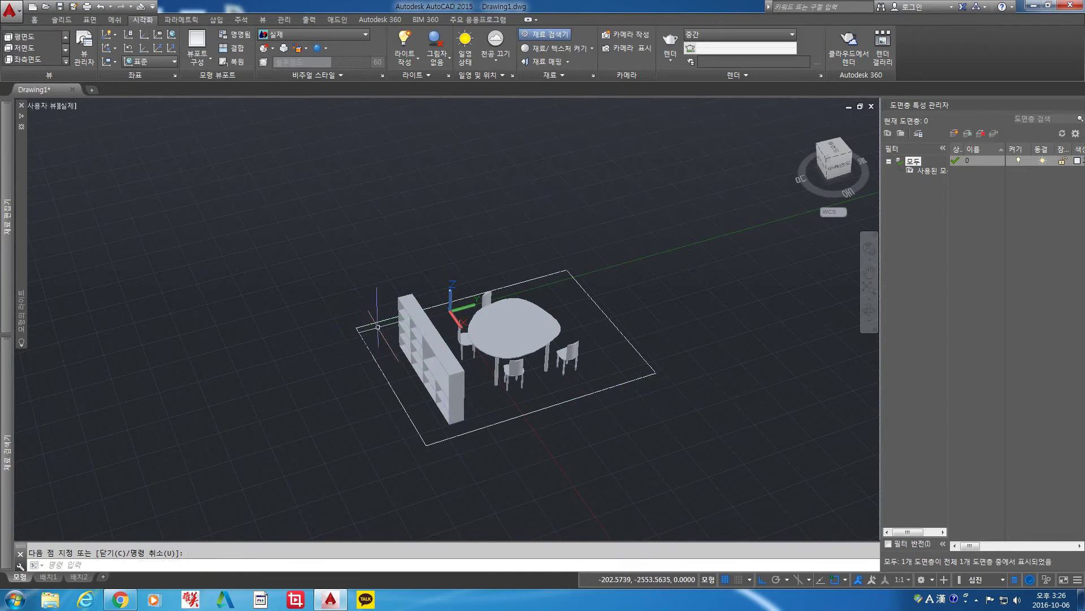
key("Return")
scroll(520, 395, "up", 3)
scroll(459, 388, "up", 3)
Draw a 50-unit offset line at the first corner of the floor outline.
middle_click_drag(460, 388, 561, 284)
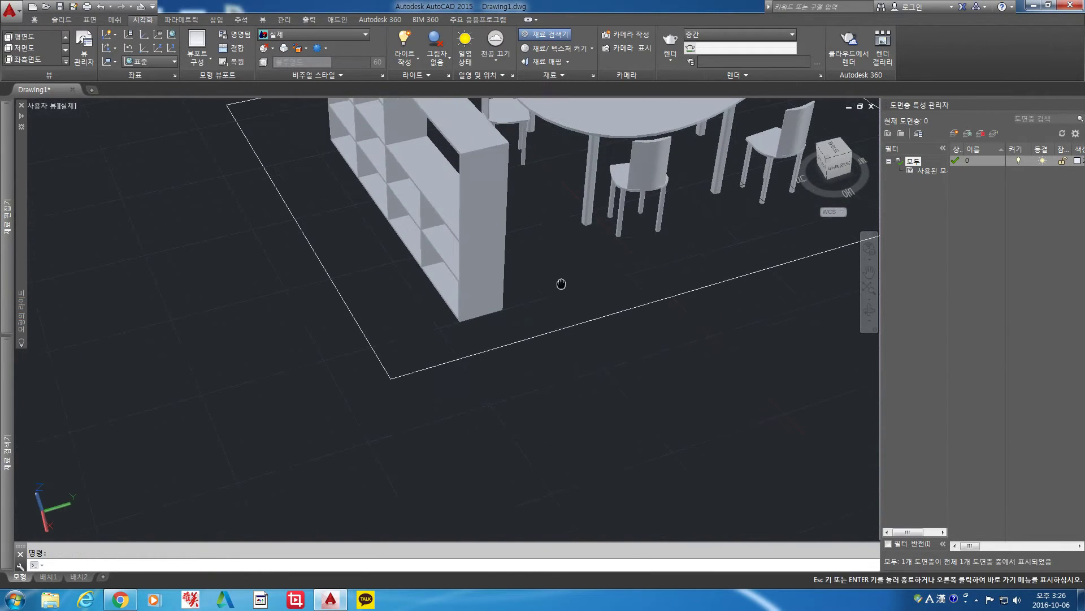
key("Escape")
left_click(391, 378)
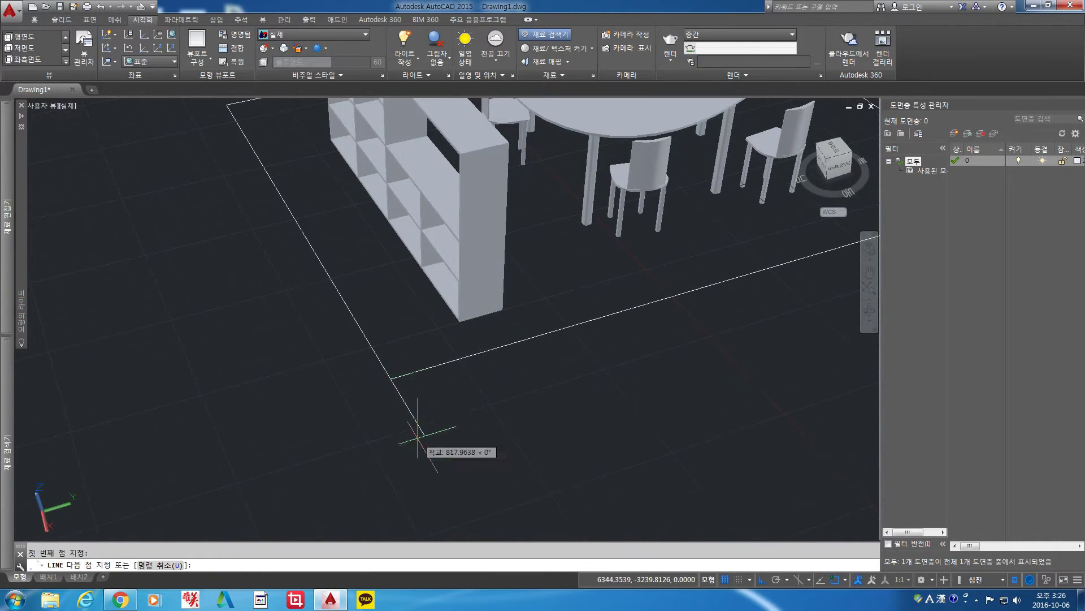
type("50")
key("Escape")
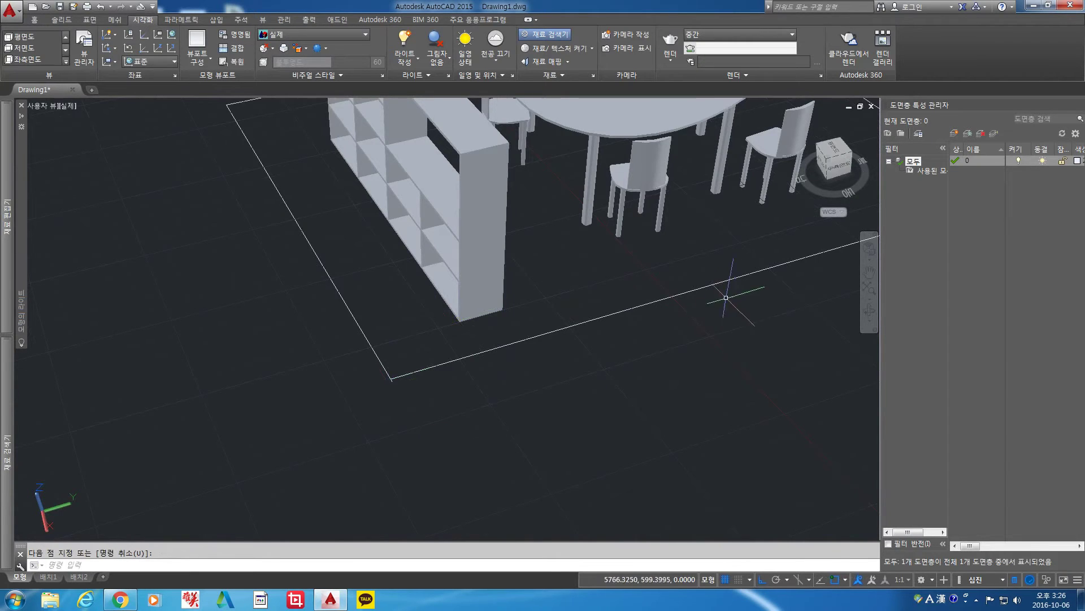
mouse_move(735, 294)
middle_mouse_down("shift")
mouse_move(649, 242)
mouse_move(351, 368)
middle_mouse_up("shift")
scroll(411, 427, "up", 3)
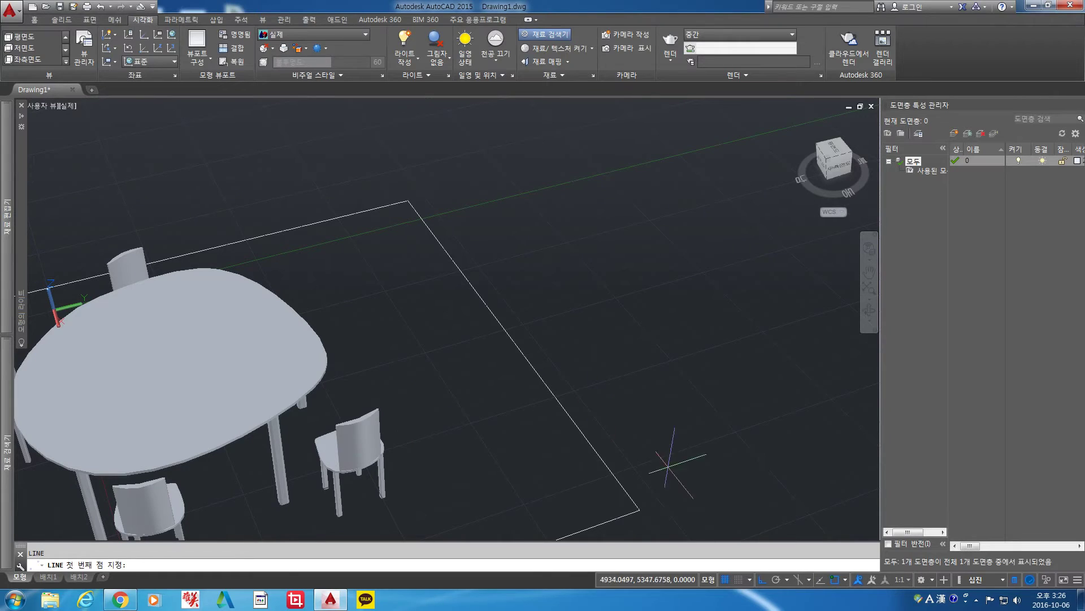
left_click(637, 509)
type("50")
key("Return")
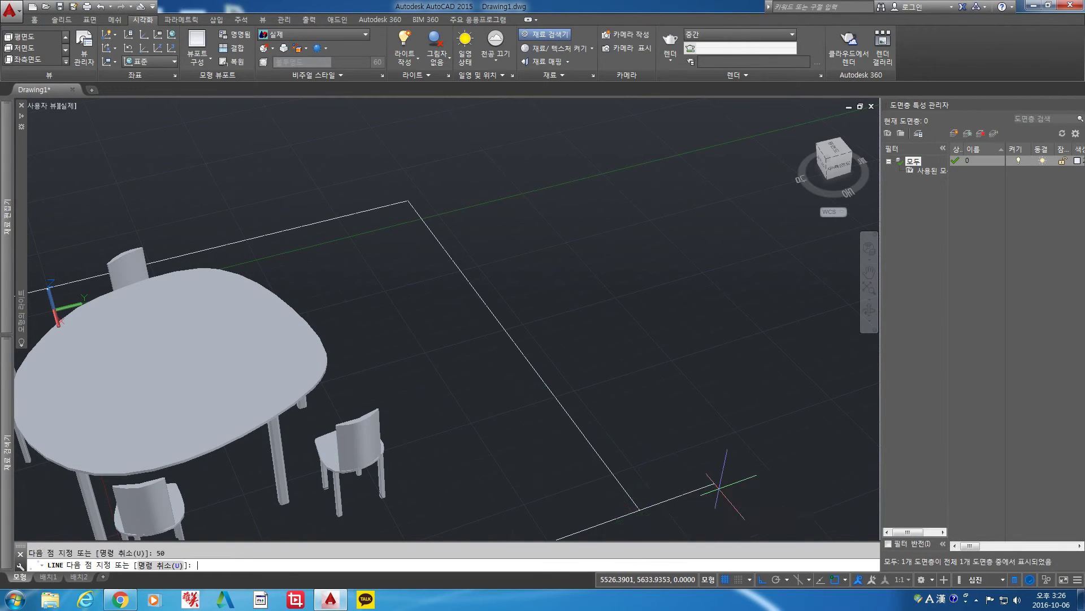
key("Escape")
Draw 50-unit offset lines at the other floor outline corners.
scroll(443, 407, "up", 3)
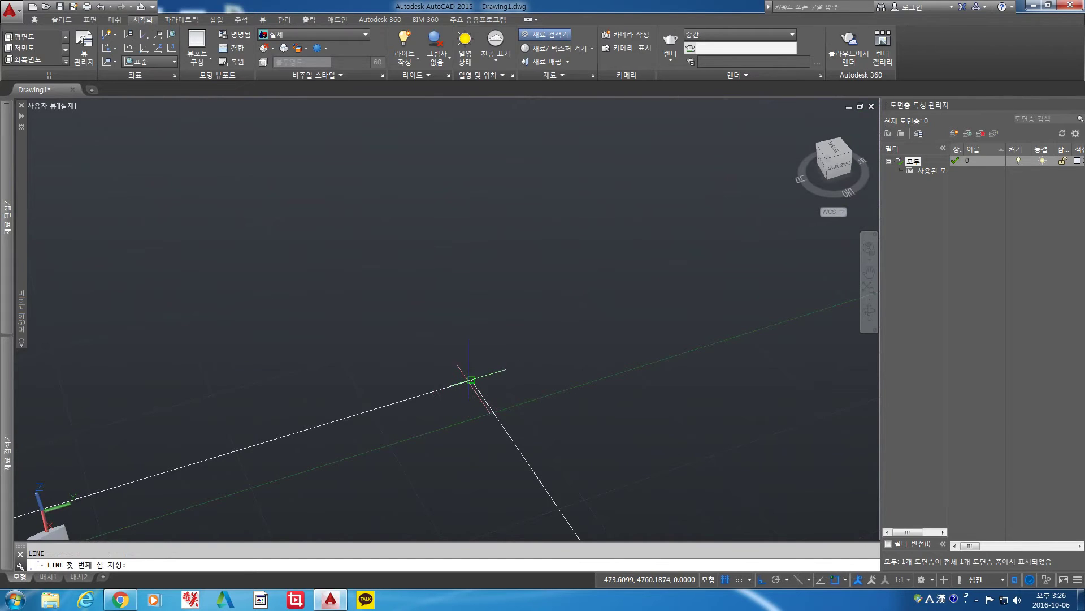
left_click(469, 381)
key("Return")
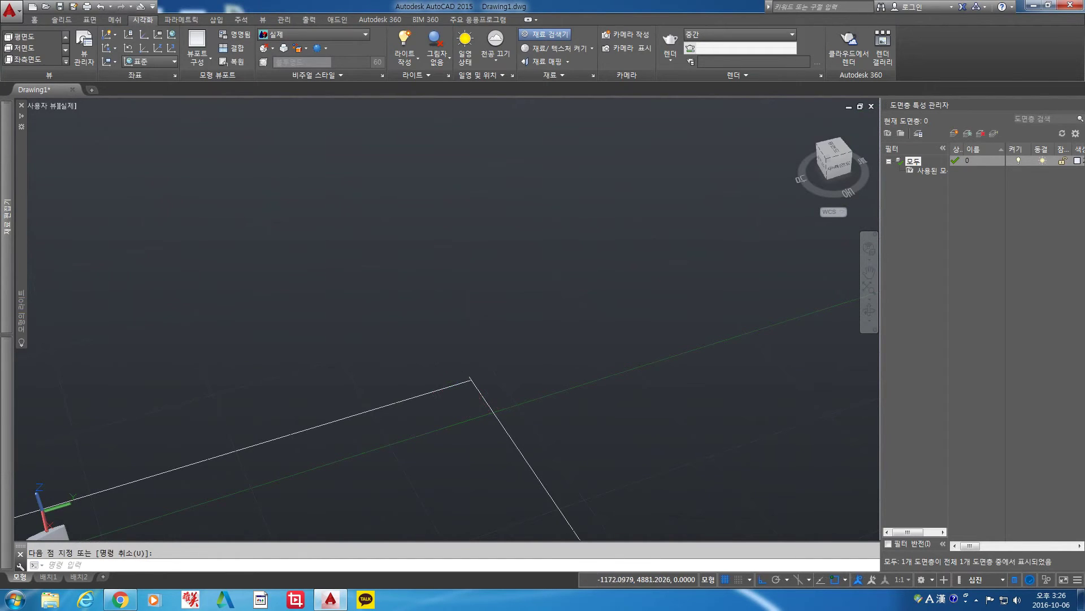
key("Escape")
scroll(485, 230, "down", 3)
scroll(720, 113, "up", 4)
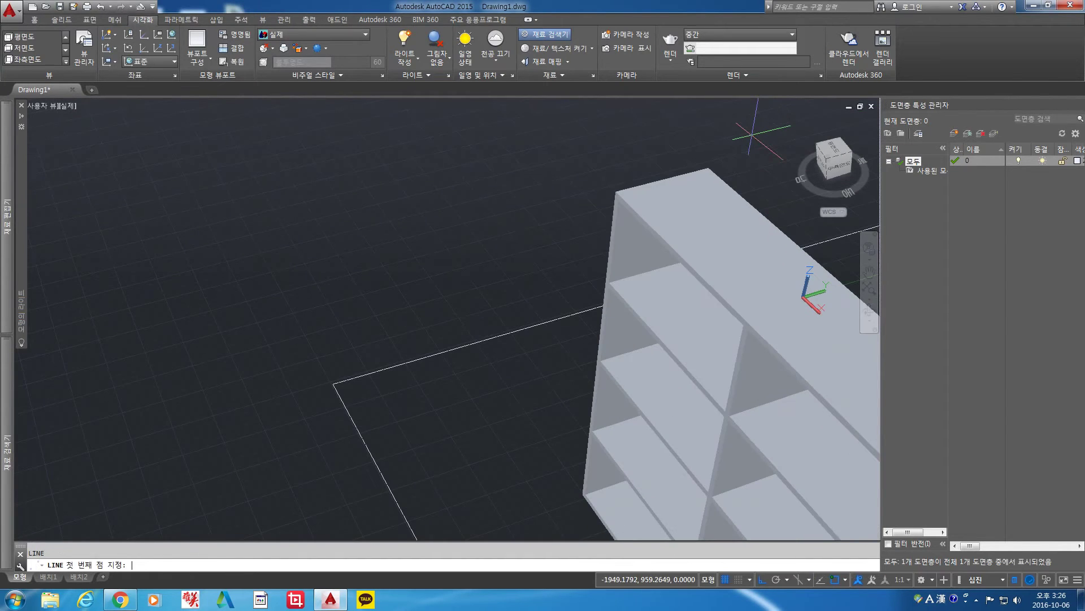
left_click(333, 383)
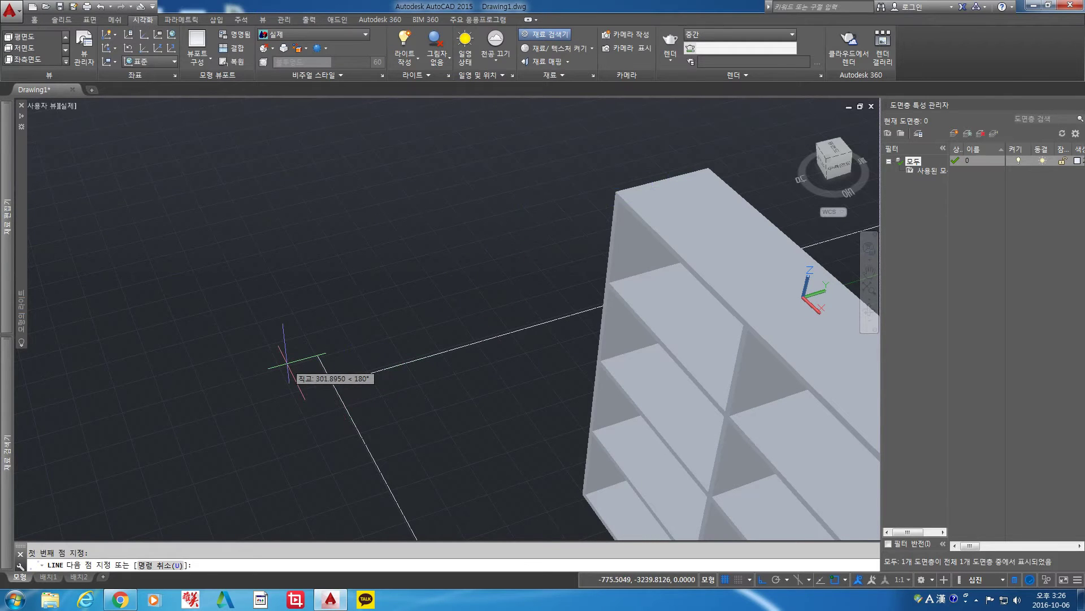
type("50")
key("Return")
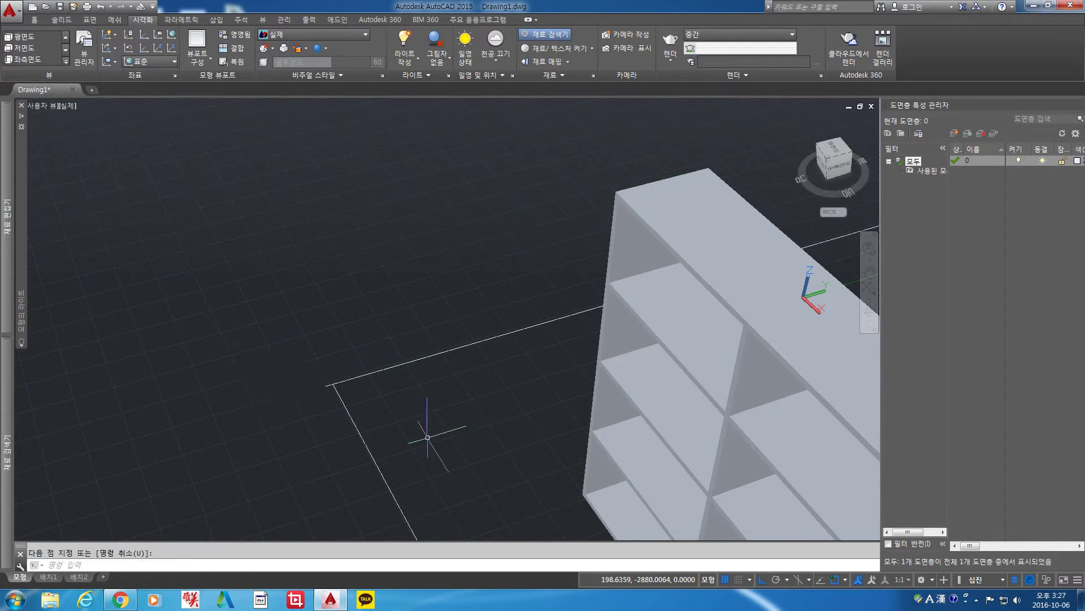
scroll(310, 225, "up", 3)
key("Return")
Snap a thin 50-wide rectangle strip along one edge of the floor outline.
middle_click_drag(310, 226, 387, 230, "shift")
scroll(425, 223, "up", 4)
scroll(425, 223, "down", 4)
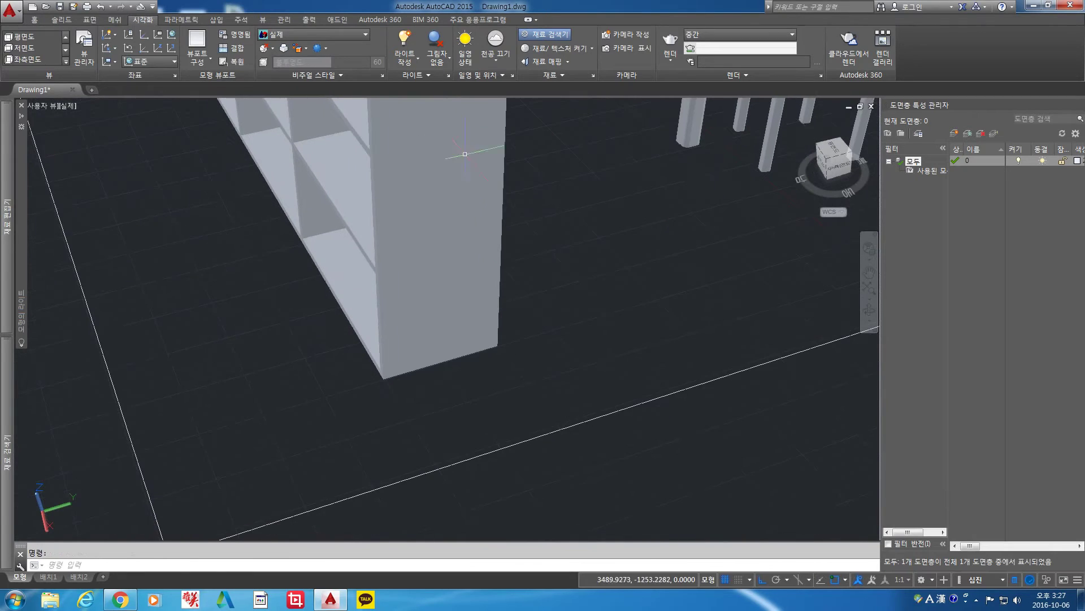
type("rec")
key("Return")
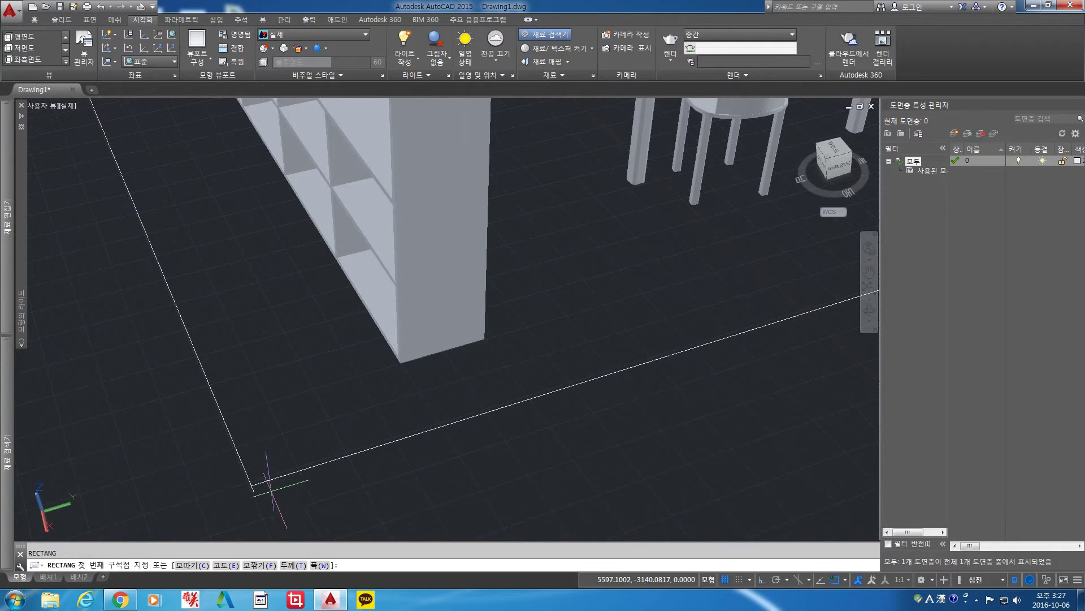
left_click(253, 491)
scroll(253, 491, "down", 3)
scroll(594, 310, "down", 2)
scroll(388, 388, "up", 5)
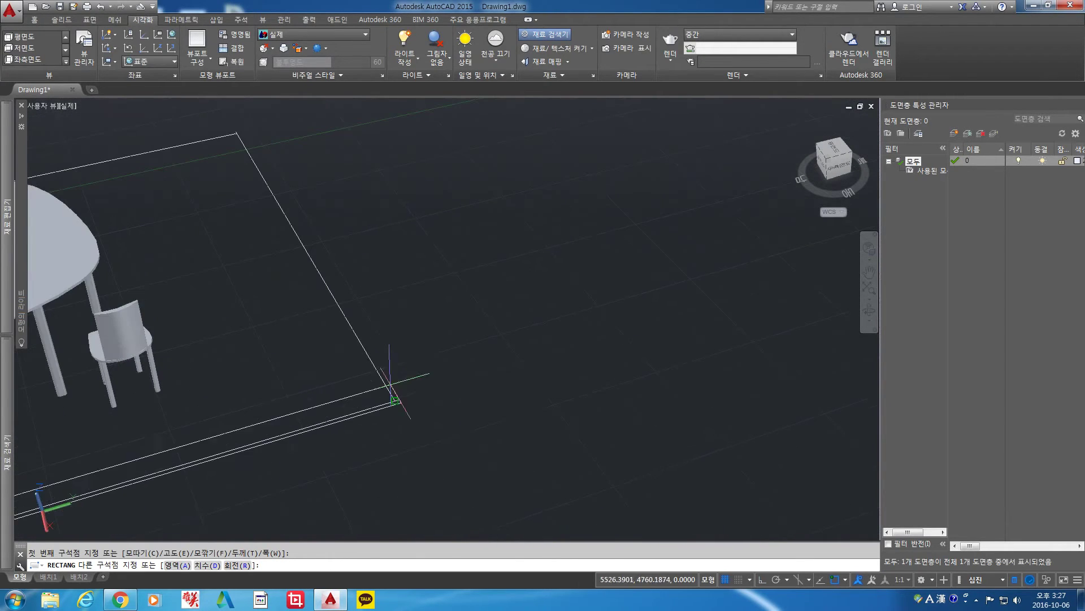
key("Escape")
key("Return")
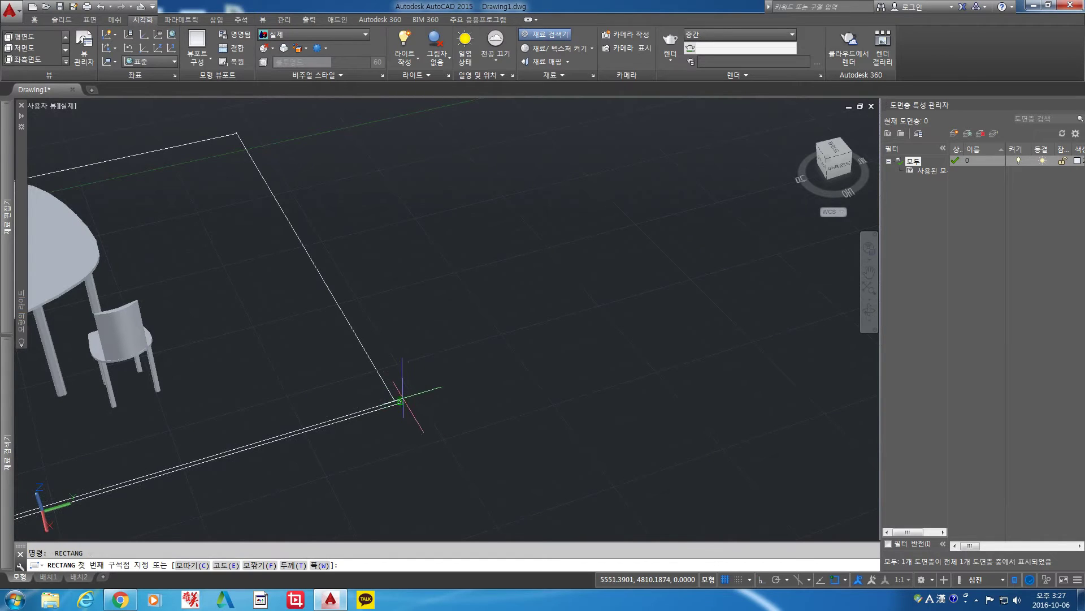
left_click(399, 400)
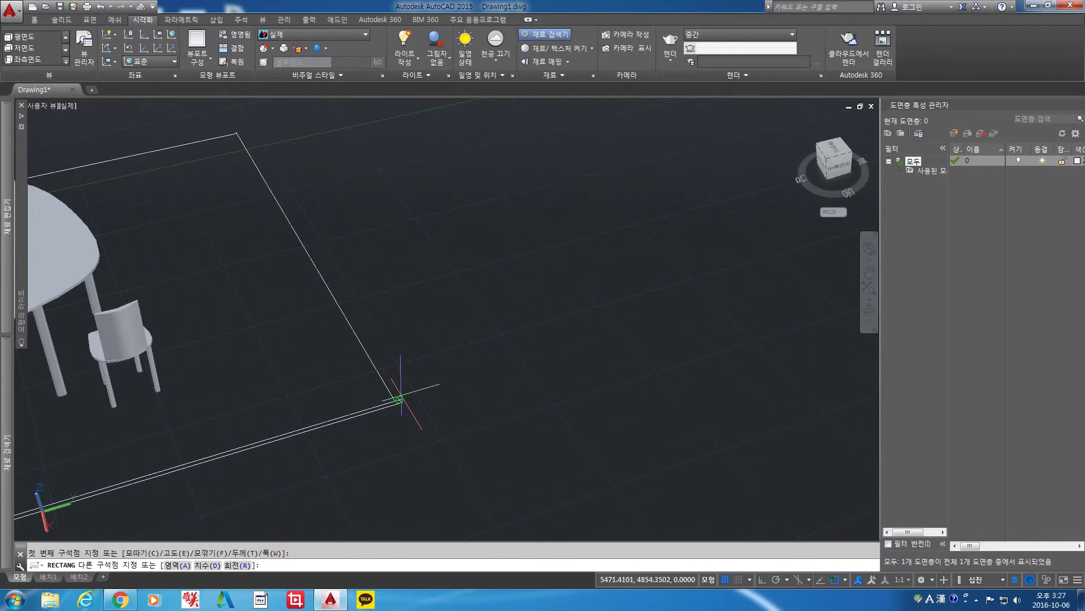
scroll(362, 265, "up", 3)
scroll(430, 316, "up", 2)
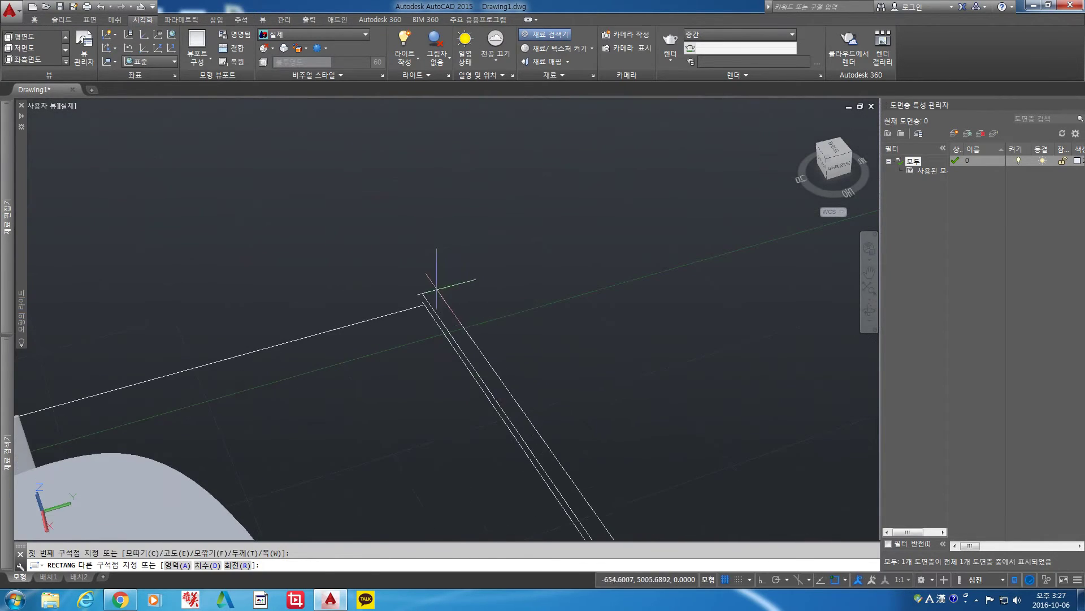
left_click(422, 302)
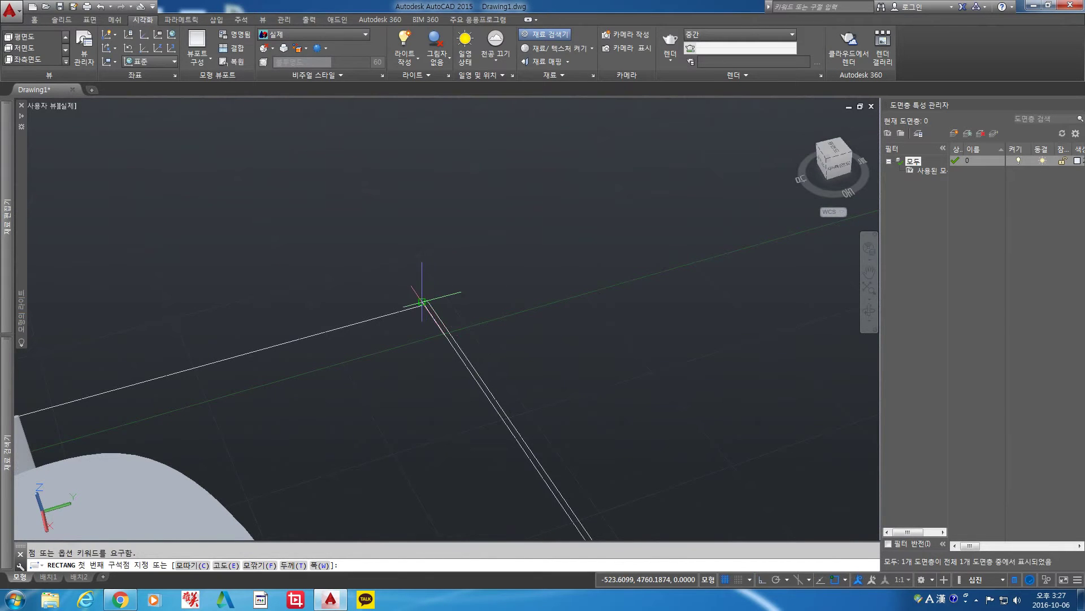
left_click(422, 301)
mouse_move(310, 322)
middle_mouse_down()
mouse_move(574, 304)
mouse_move(543, 327)
middle_mouse_up()
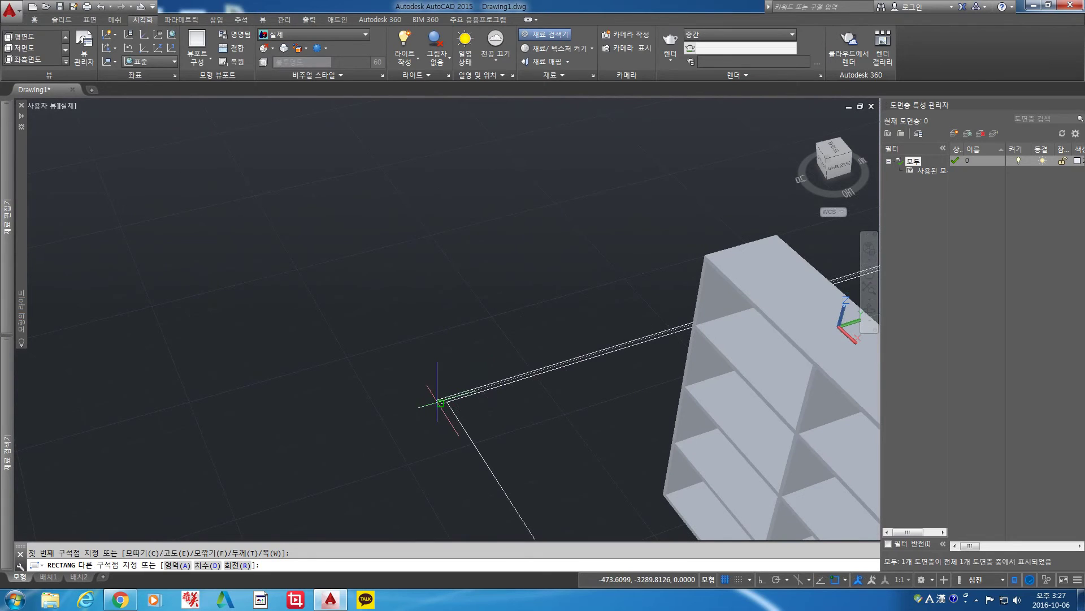
left_click(441, 403)
Add more thin rectangle strips along the remaining outline edges.
middle_click_drag(542, 413, 469, 256)
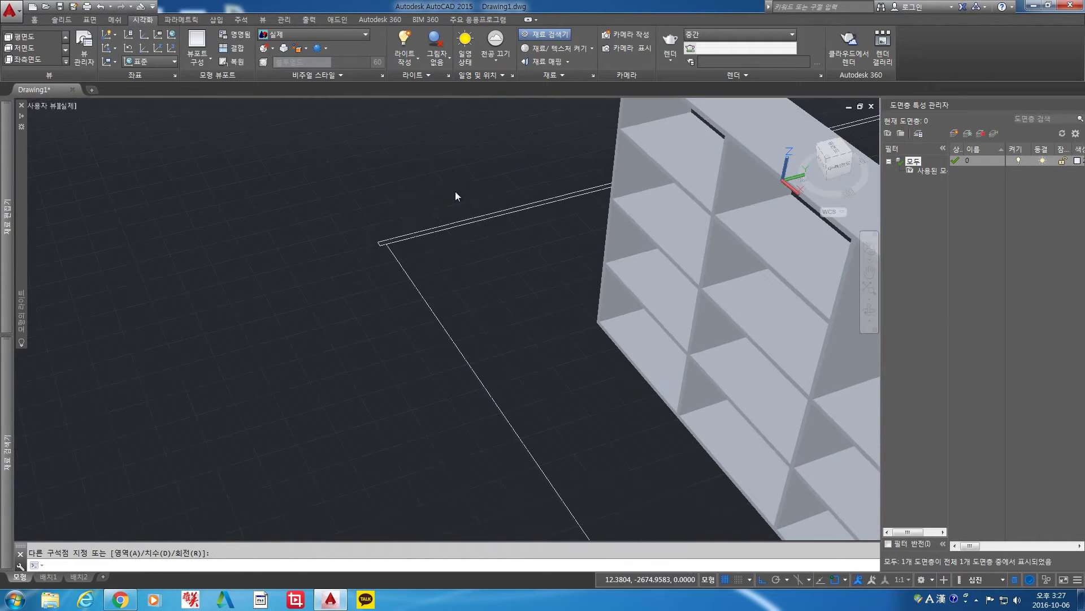
key("Return")
left_click(386, 243)
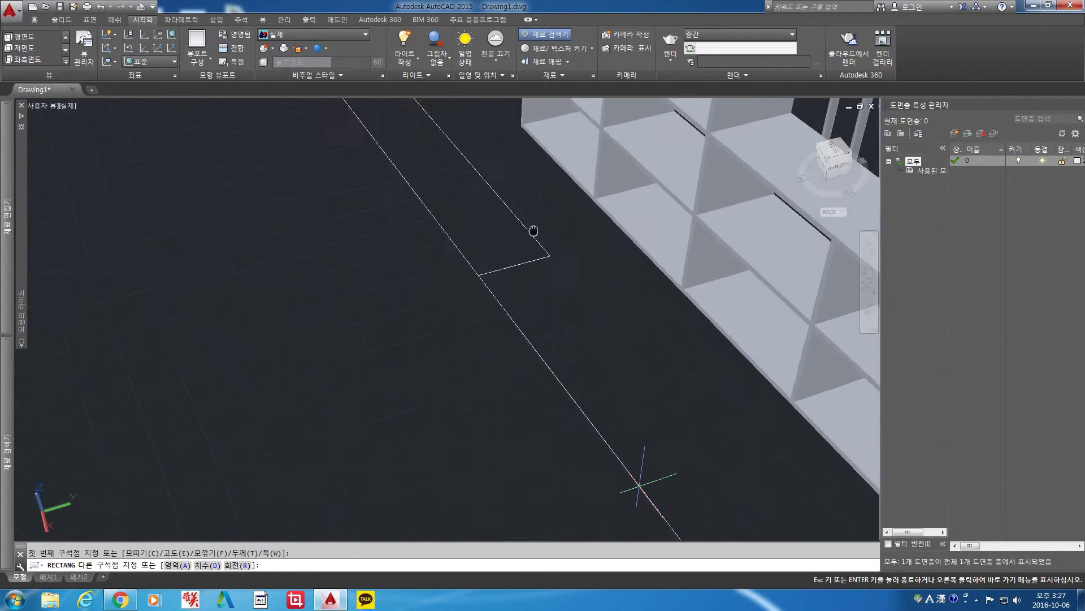
mouse_move(643, 484)
middle_mouse_down()
mouse_move(533, 231)
mouse_move(441, 405)
mouse_move(441, 391)
middle_mouse_up()
key("Escape")
key("Return")
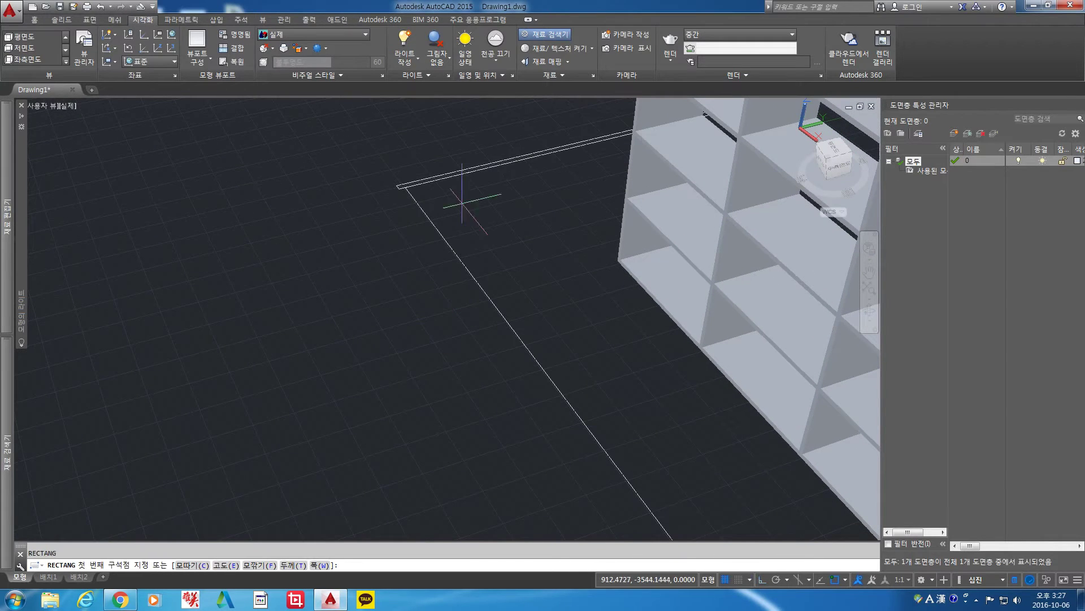
left_click(399, 188)
mouse_move(618, 431)
middle_mouse_down()
mouse_move(460, 295)
mouse_move(577, 424)
middle_mouse_up()
left_click(531, 315)
key("Return")
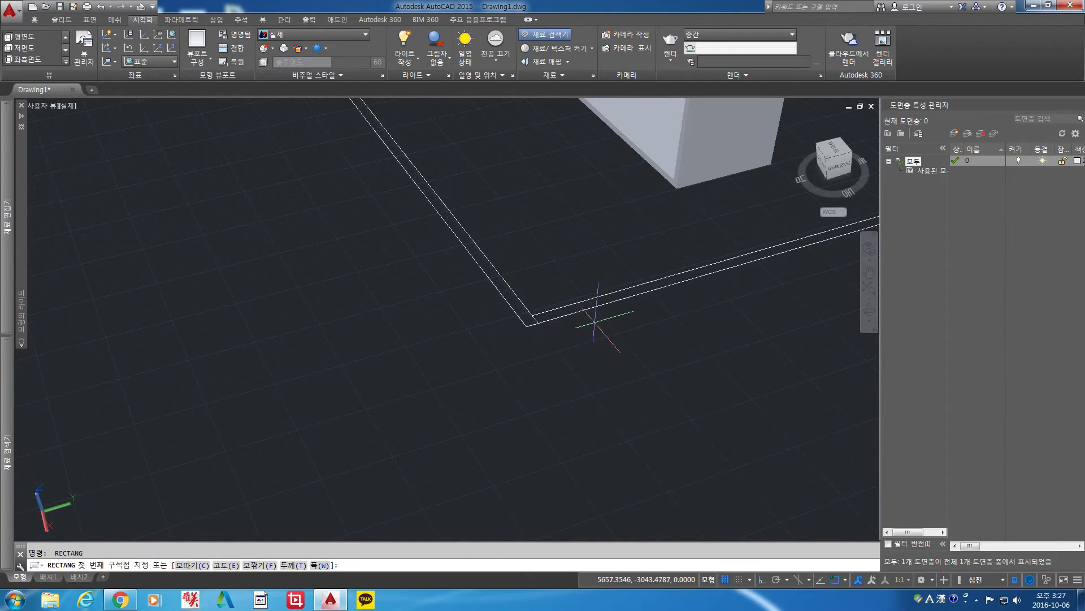
mouse_move(606, 310)
middle_mouse_down()
mouse_move(444, 359)
mouse_move(461, 428)
mouse_move(569, 431)
mouse_move(426, 412)
middle_mouse_up()
key("Escape")
scroll(362, 191, "down", 4)
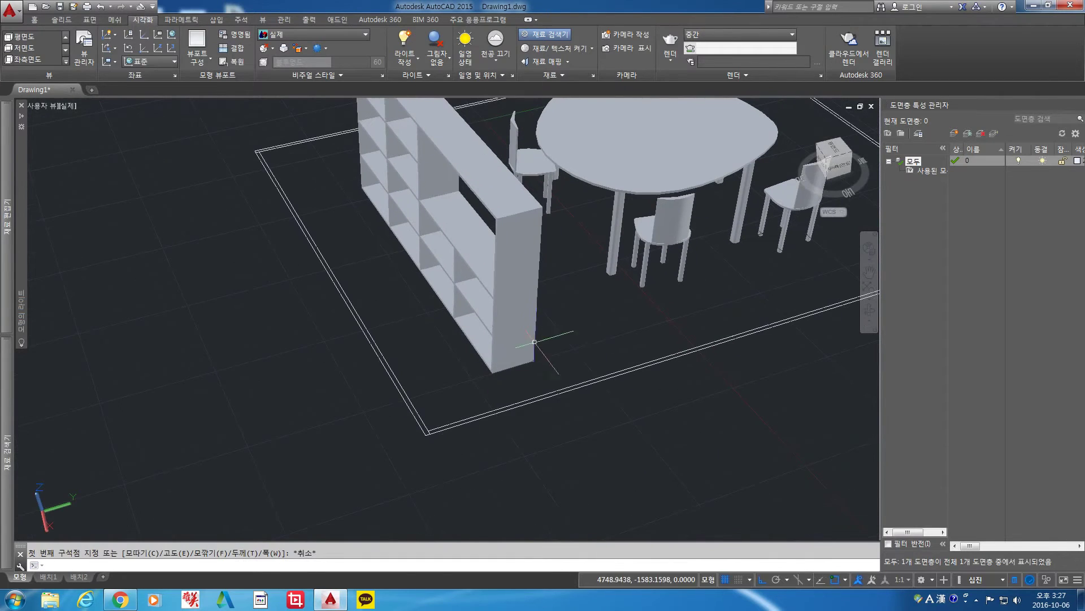
scroll(425, 411, "up", 1)
Extrude the left-edge strip into a wall and set its height to 2500.
left_click(409, 409)
type("ext")
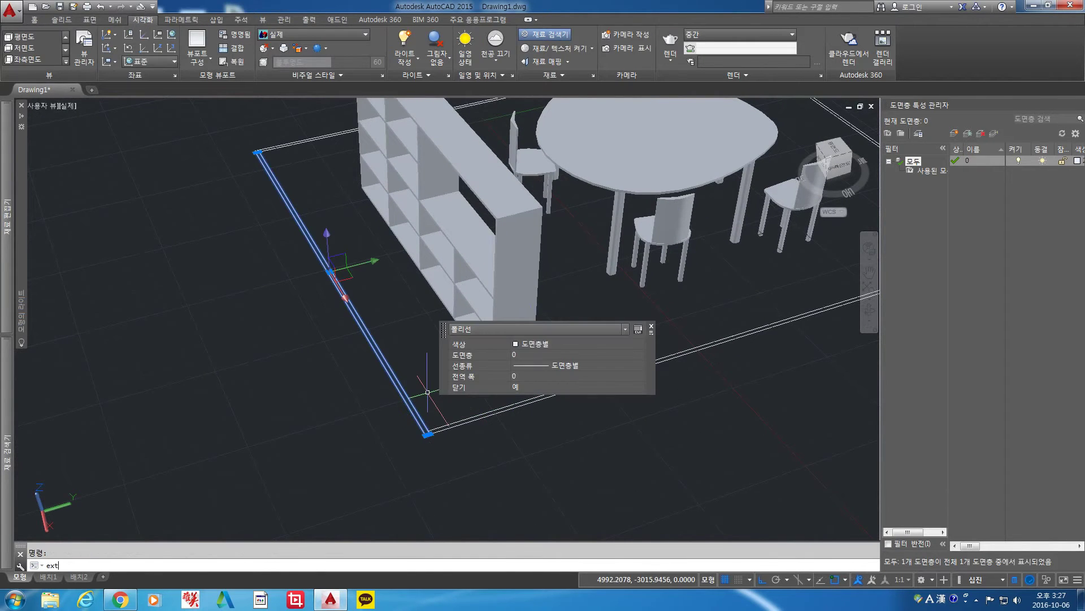
key("Return")
type("+250")
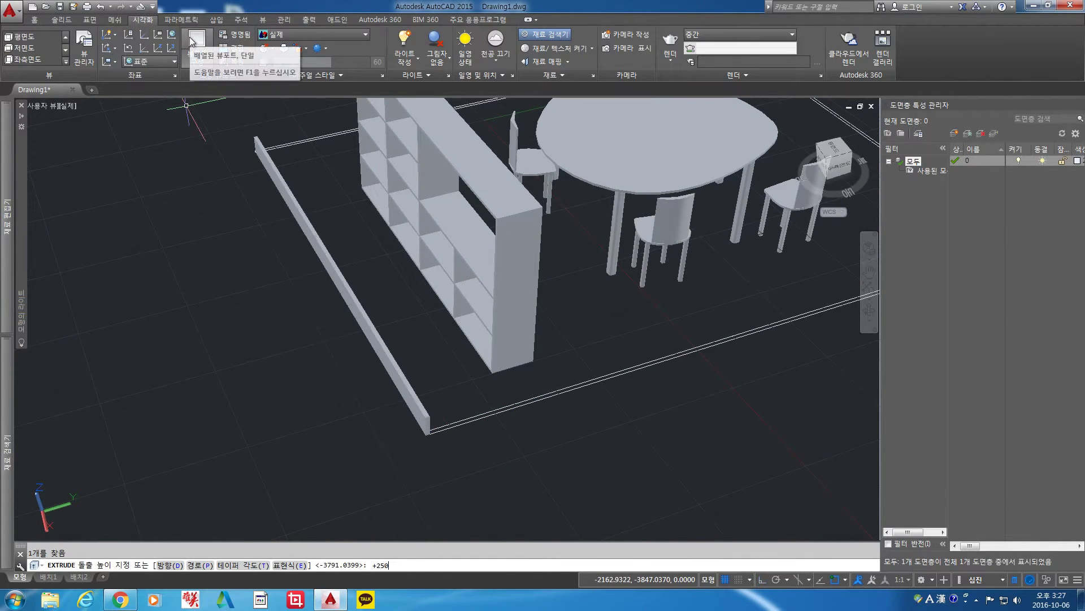
key("Return")
left_click(373, 348)
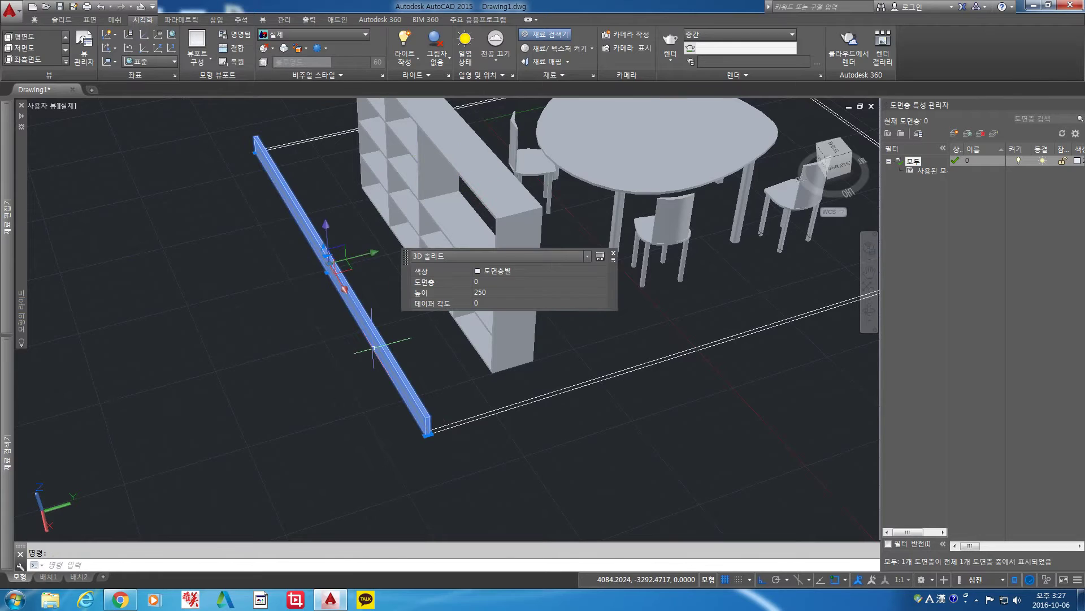
left_click(484, 293)
type("0")
key("Tab")
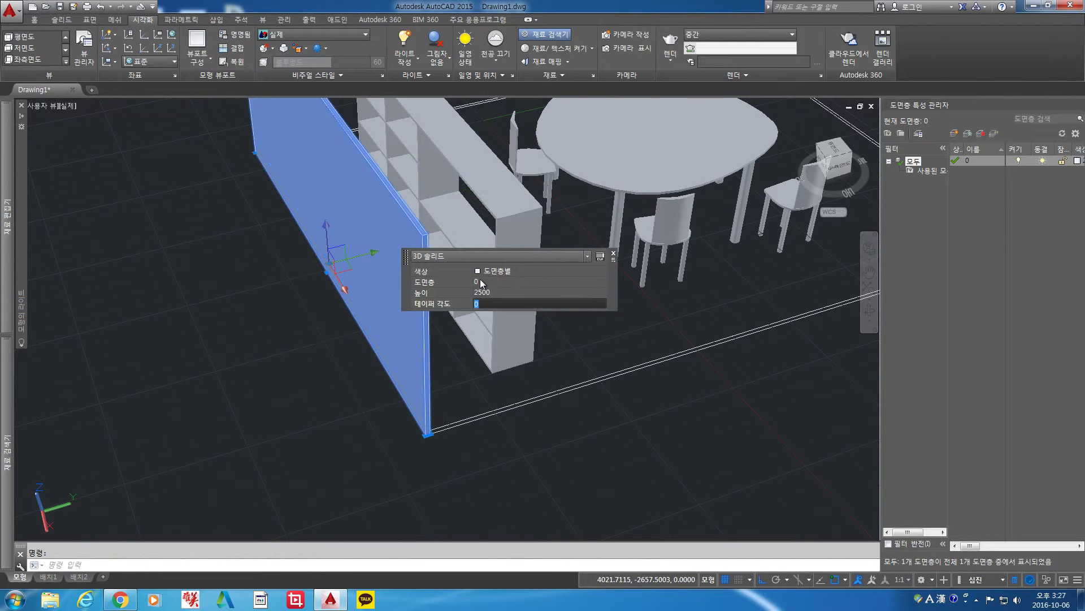
left_click(613, 253)
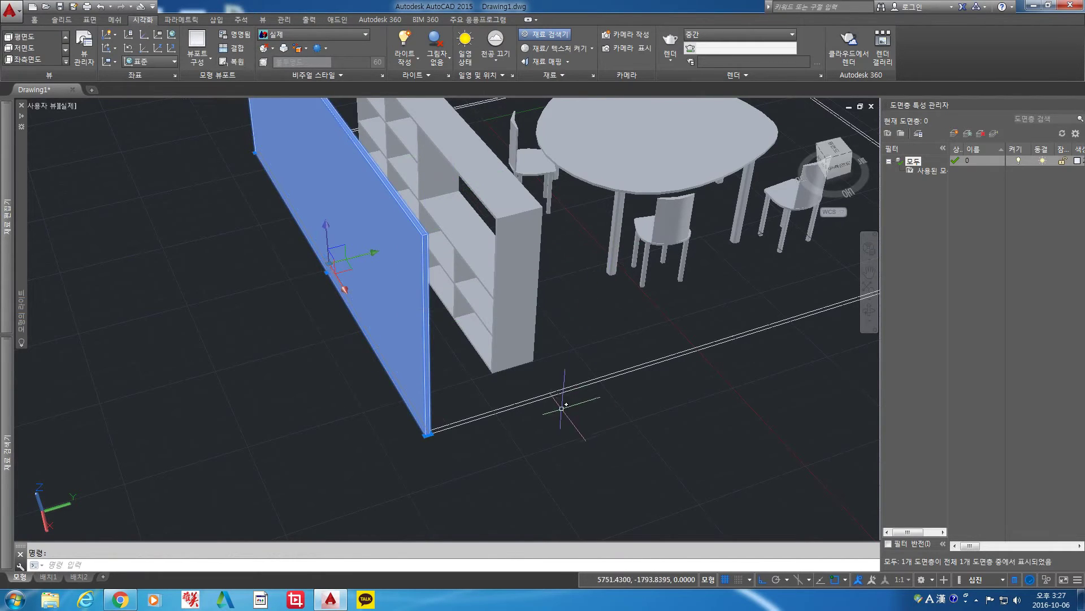
Extrude the next edge and far-side strips into 2500-high walls.
left_click(552, 394)
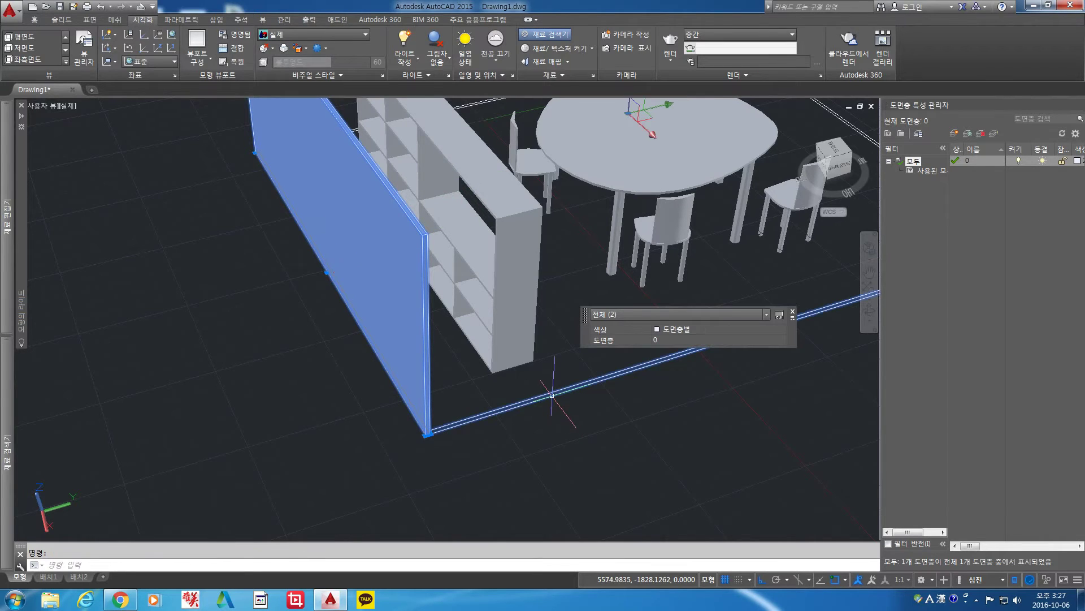
type("extru")
key("Return")
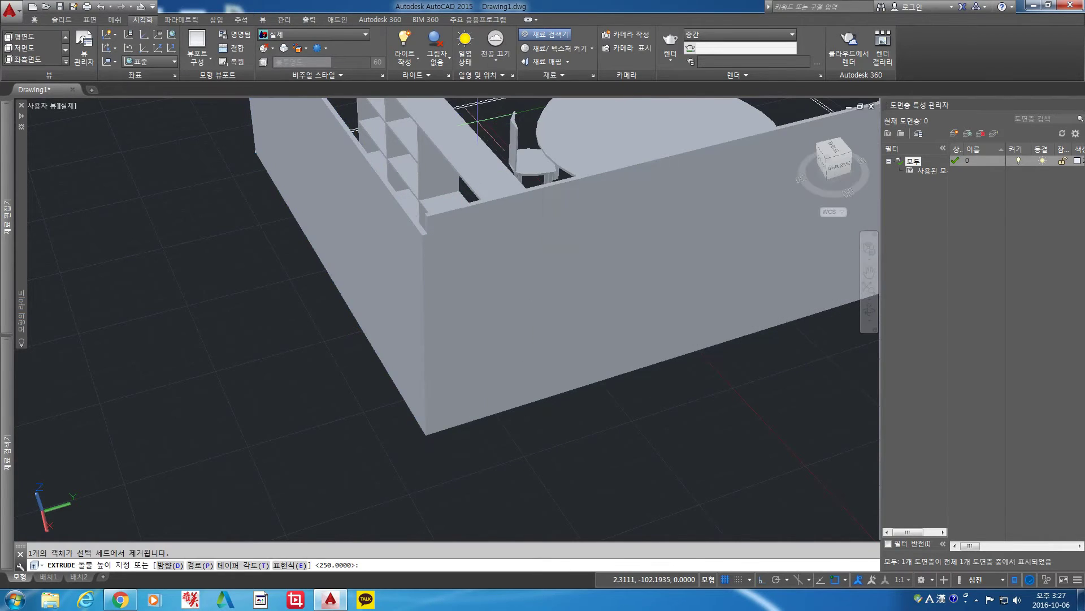
type("2500")
key("Return")
scroll(346, 344, "up", 2)
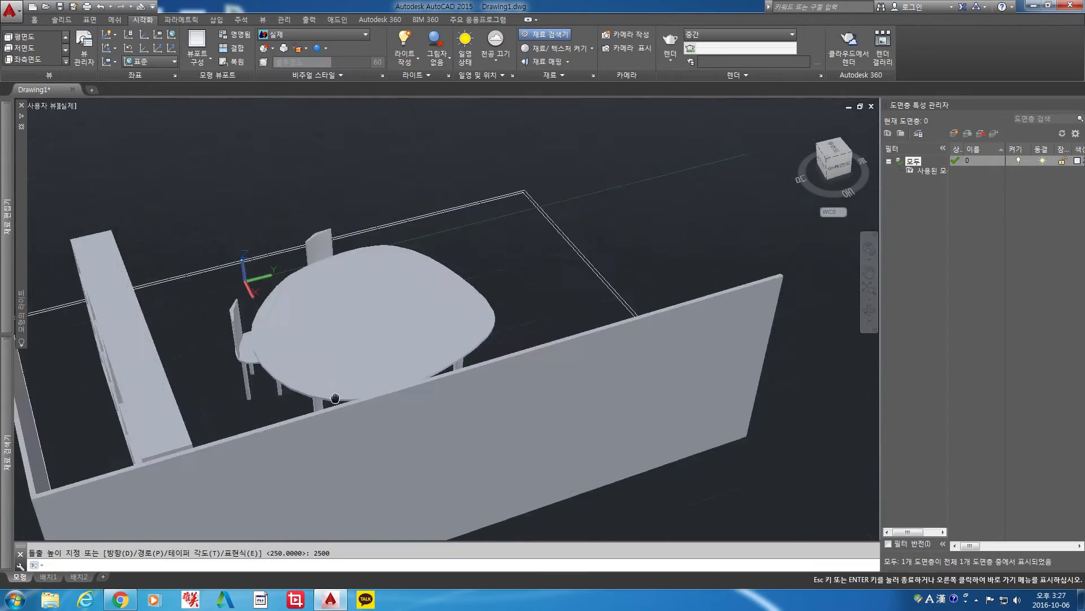
left_click(472, 288)
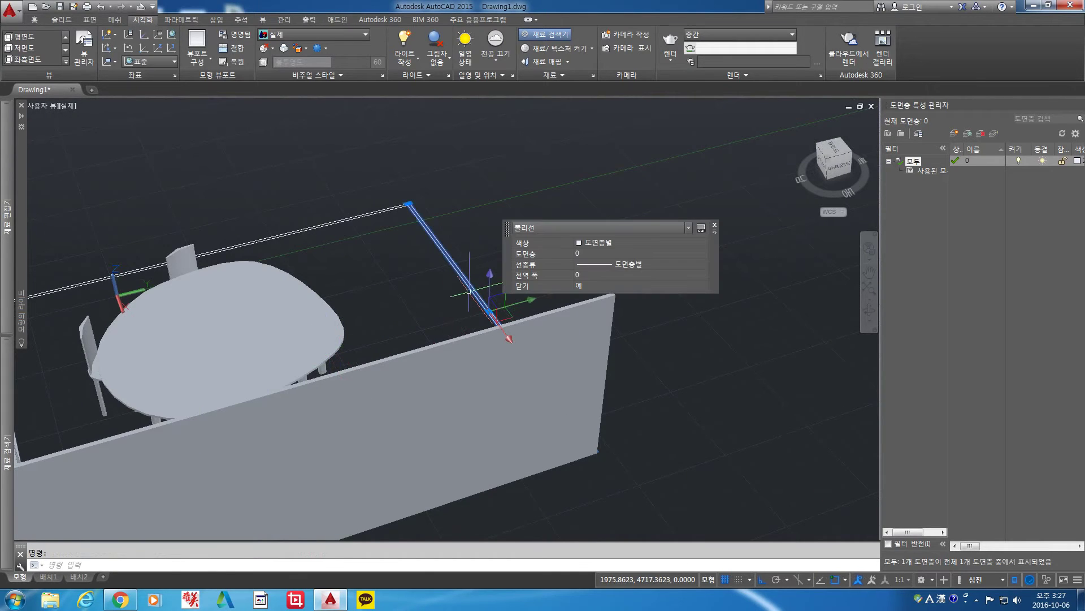
type("ext")
key("Return")
type("2")
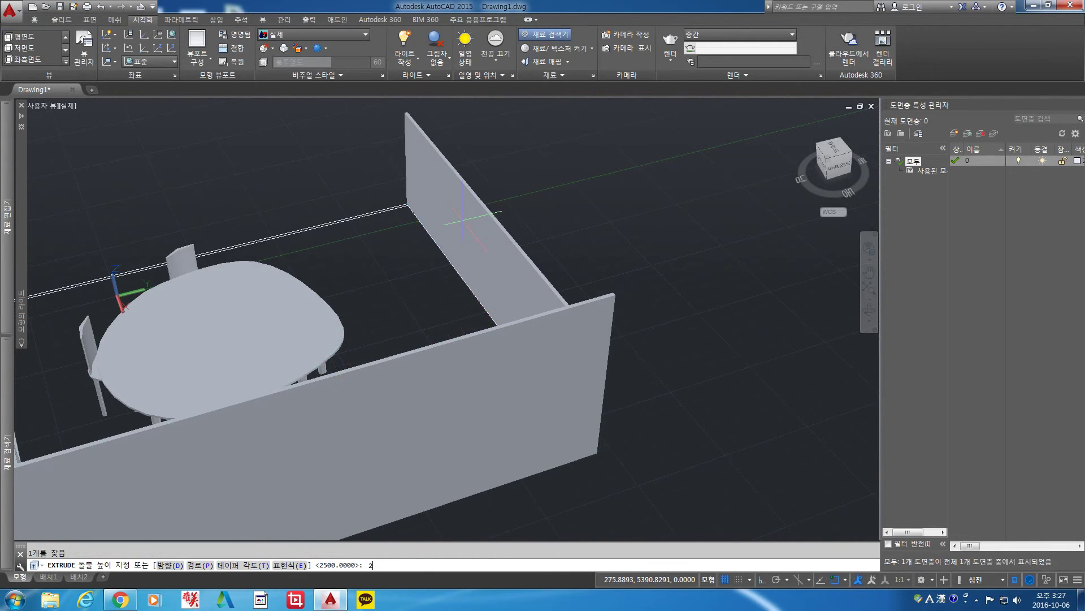
key("Return")
Extrude the back outline into the last 2500-high wall.
scroll(461, 226, "up", 1)
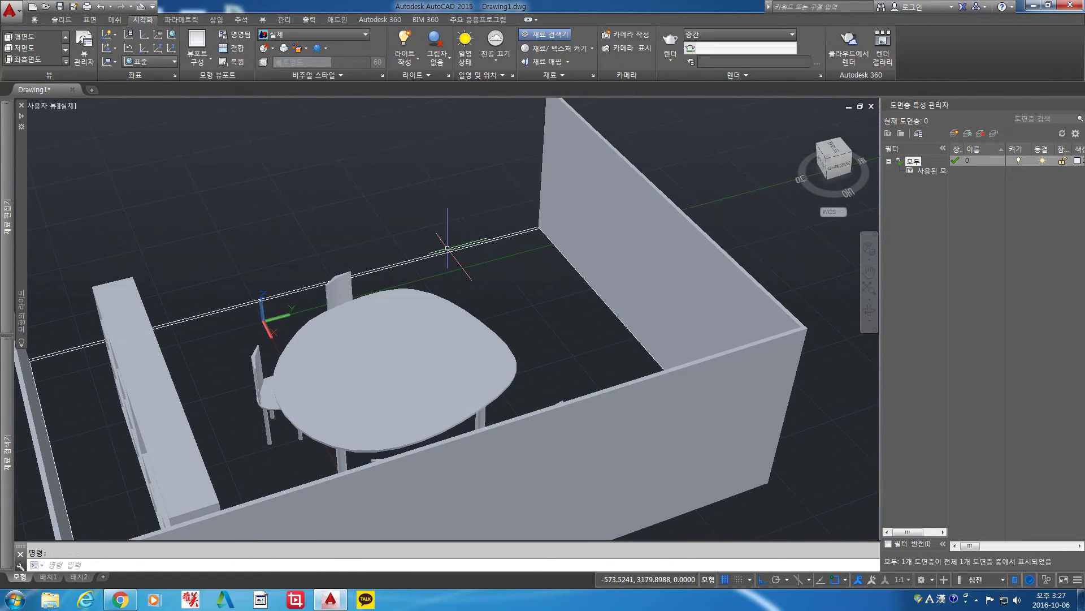
left_click(447, 248)
type("ext")
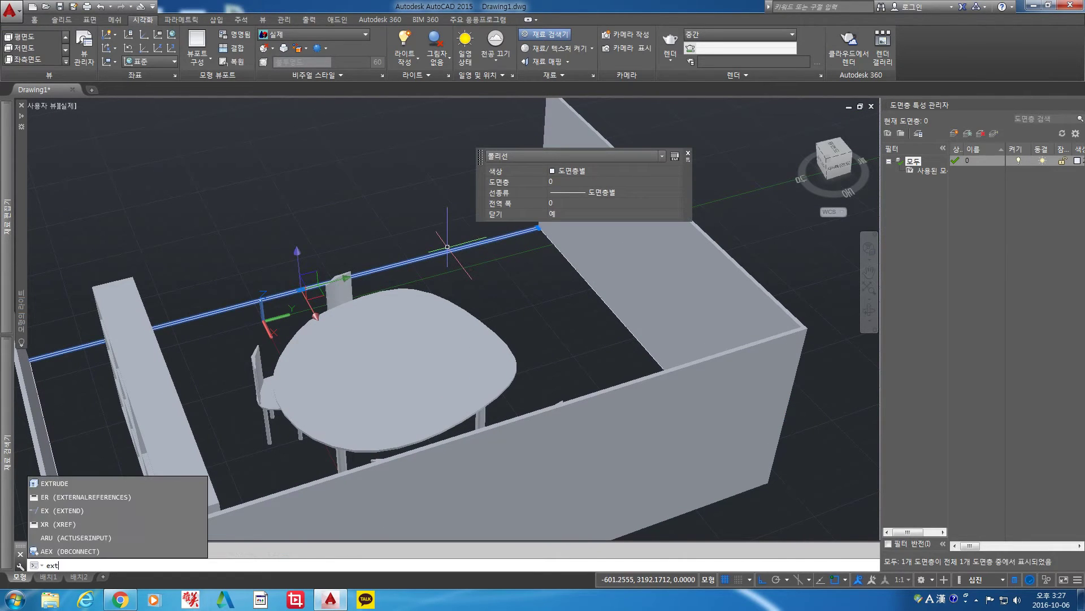
key("Return")
type("2")
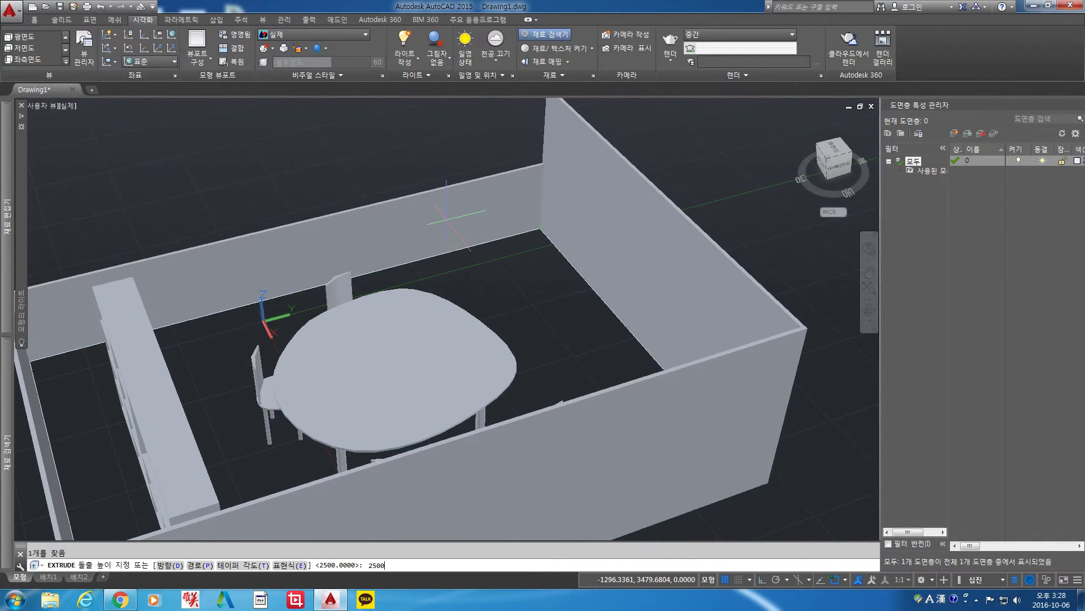
key("Return")
scroll(447, 223, "down", 1)
scroll(448, 262, "down", 2)
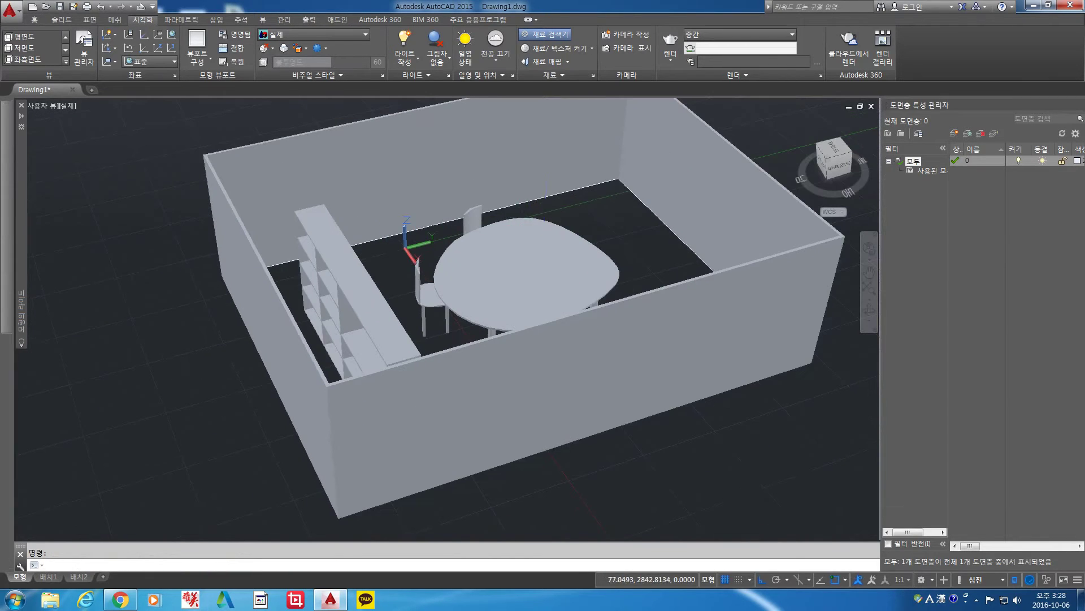
middle_click_drag(546, 186, 375, 310)
Draw an L-shaped column outline with 400, 30 and 370-unit edges on empty floor.
middle_click_drag(836, 271, 705, 108, "shift")
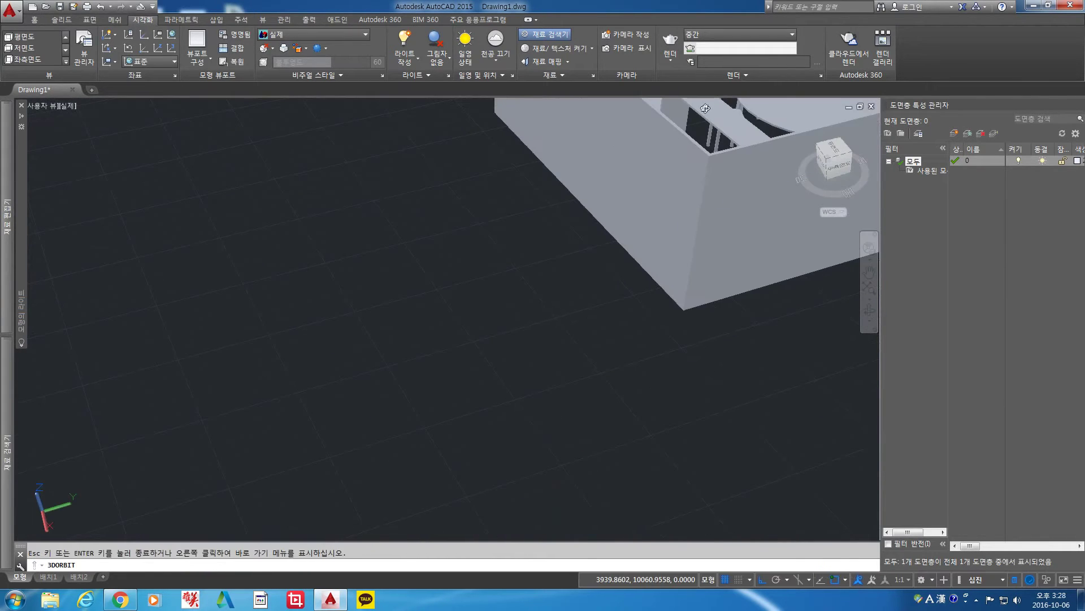
type("line")
key("Return")
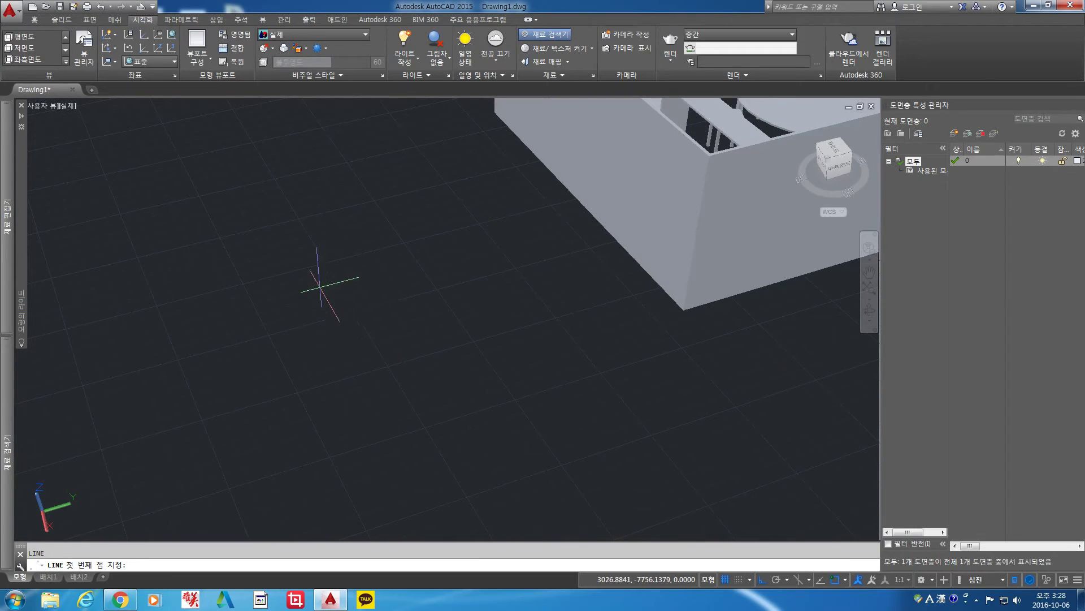
left_click(321, 286)
type("400")
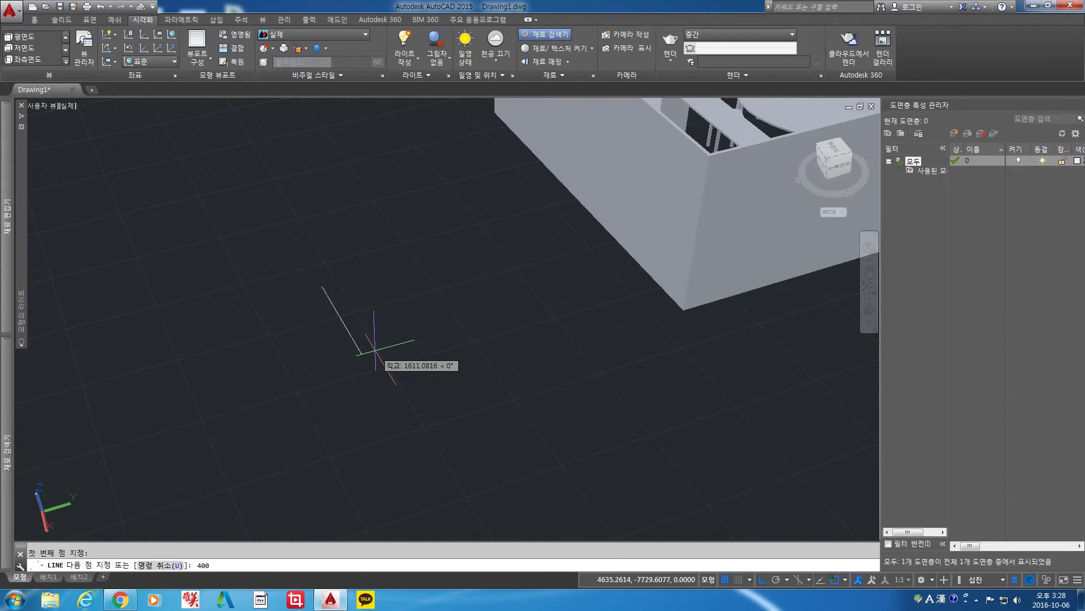
key("Return")
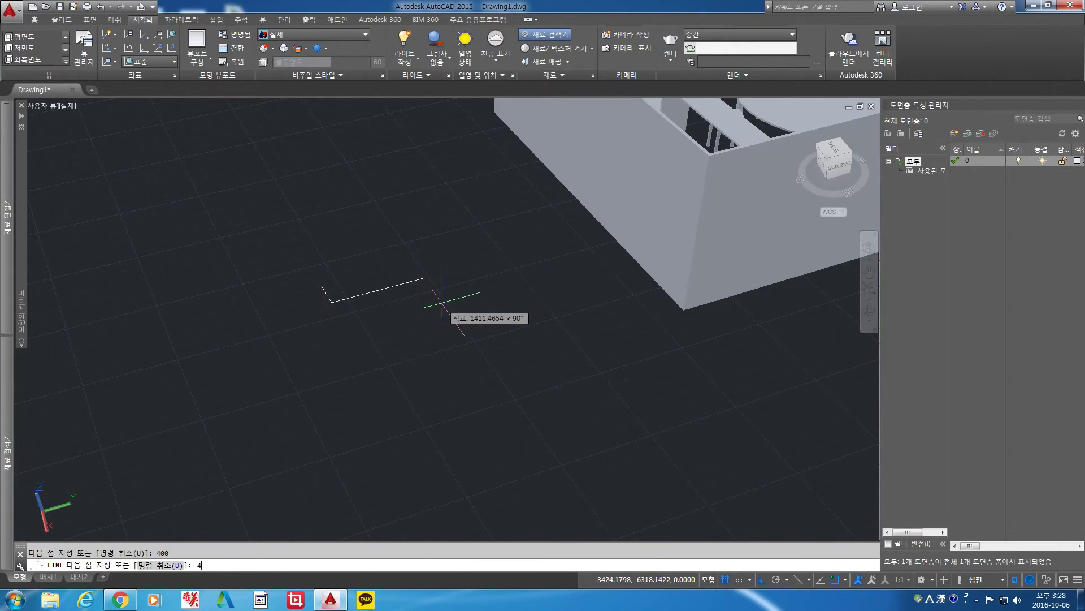
type("00")
key("Return")
mouse_move(441, 305)
middle_mouse_down()
mouse_move(278, 242)
mouse_move(435, 325)
middle_mouse_up()
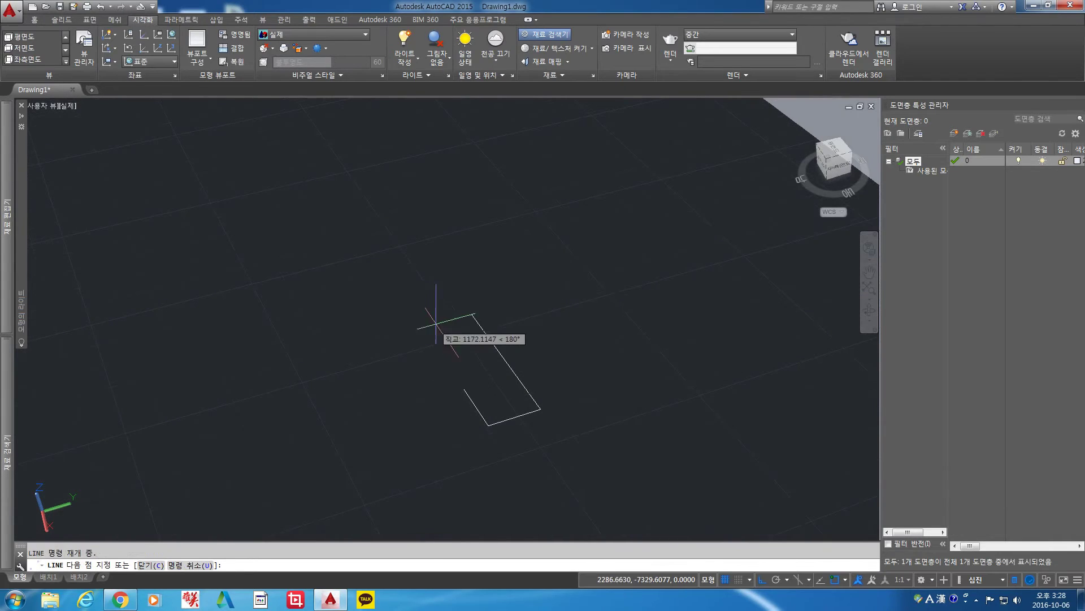
type("30")
key("Return")
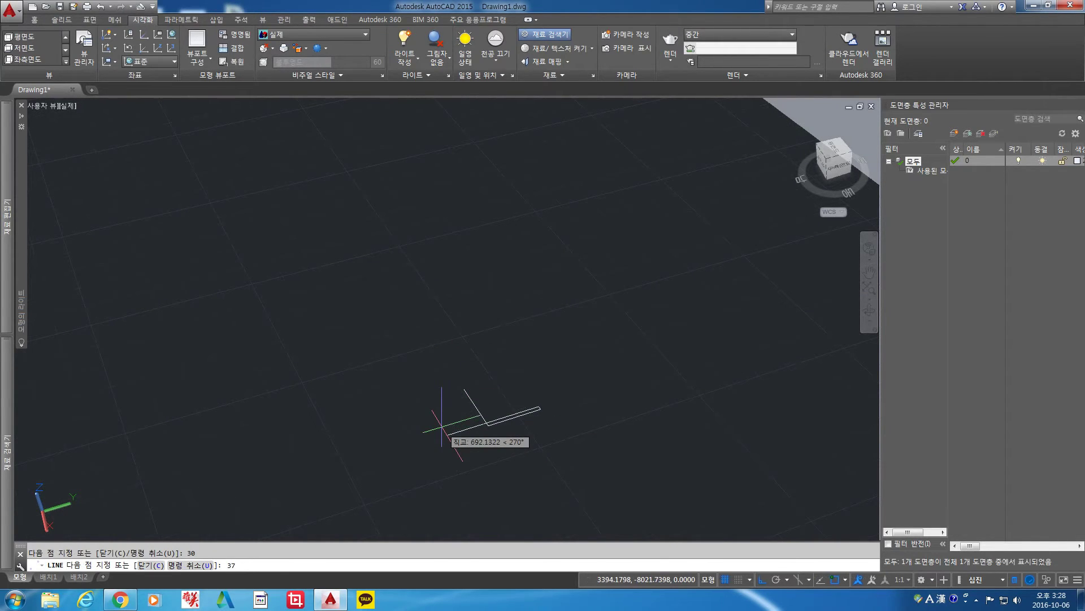
type("0")
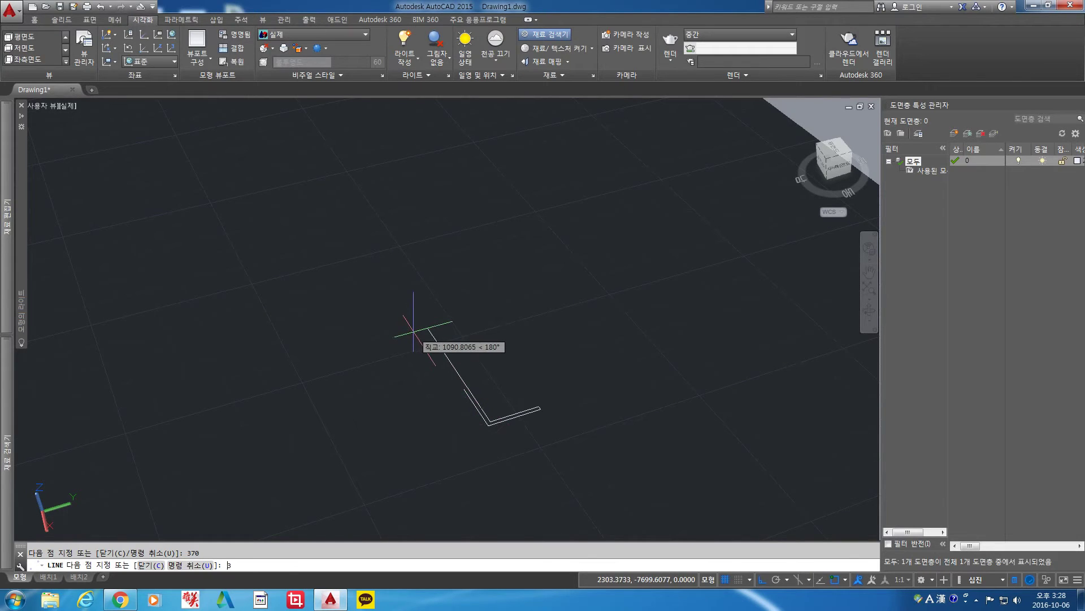
key("BackSpace")
key("BackSpace")
key("BackSpace")
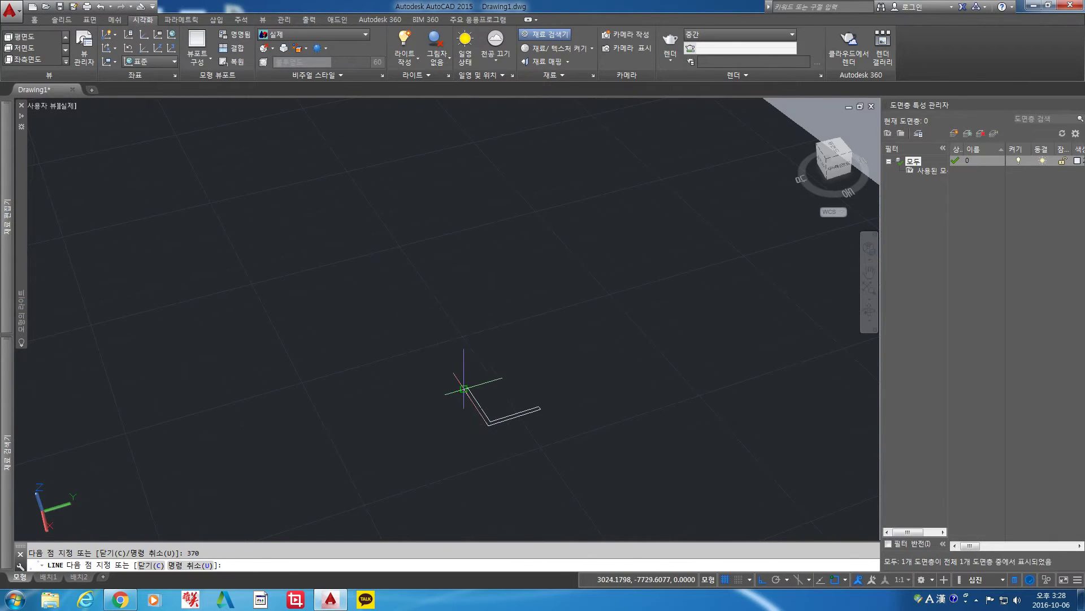
key("Escape")
Join the L outline lines into one polyline and extrude it to 2500.
left_click_drag(358, 284, 568, 465)
type("join")
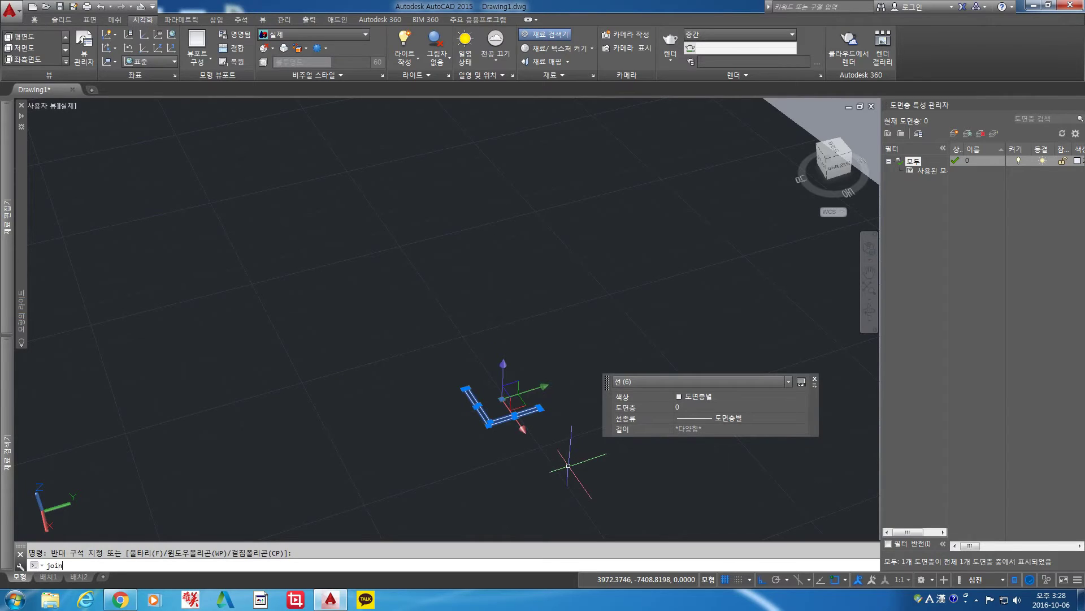
key("Return")
left_click_drag(395, 303, 628, 455)
type("extr")
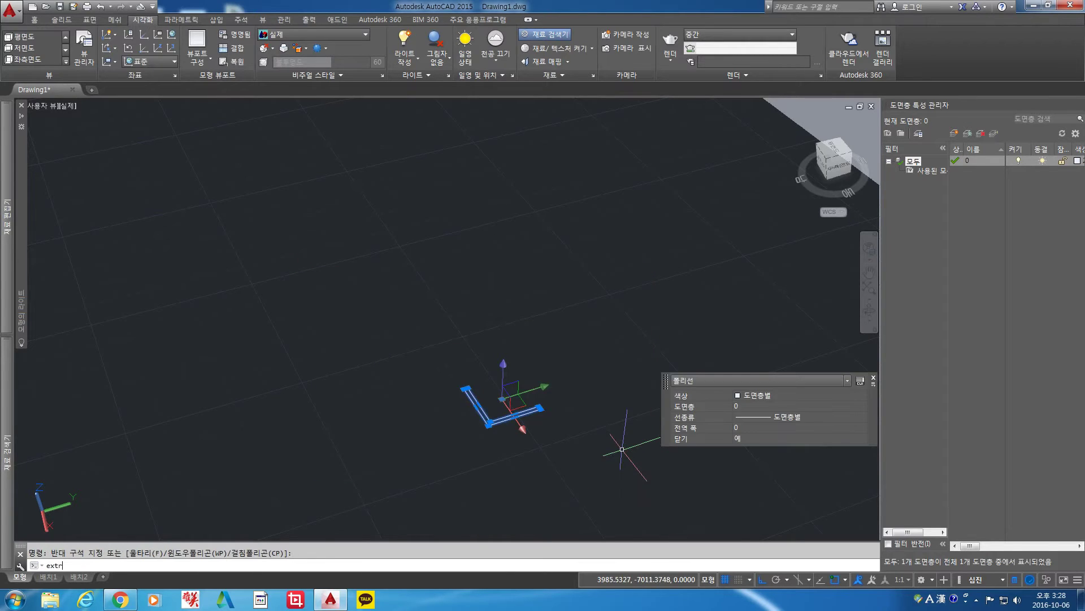
key("Return")
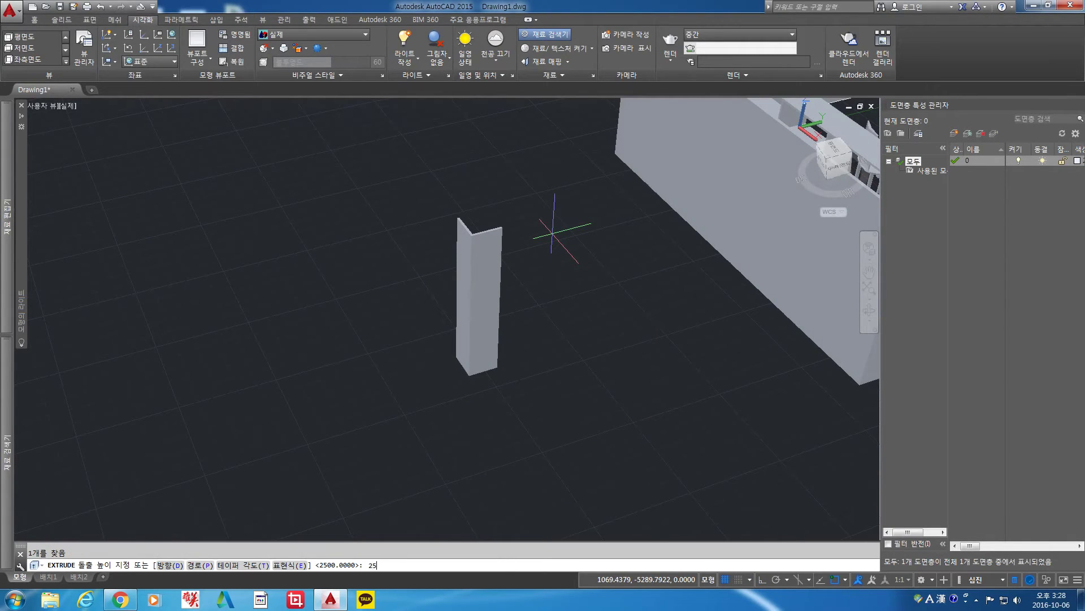
type("0")
key("Return")
Copy the new column three times into a staggered row.
scroll(554, 247, "up", 3)
left_click(217, 225)
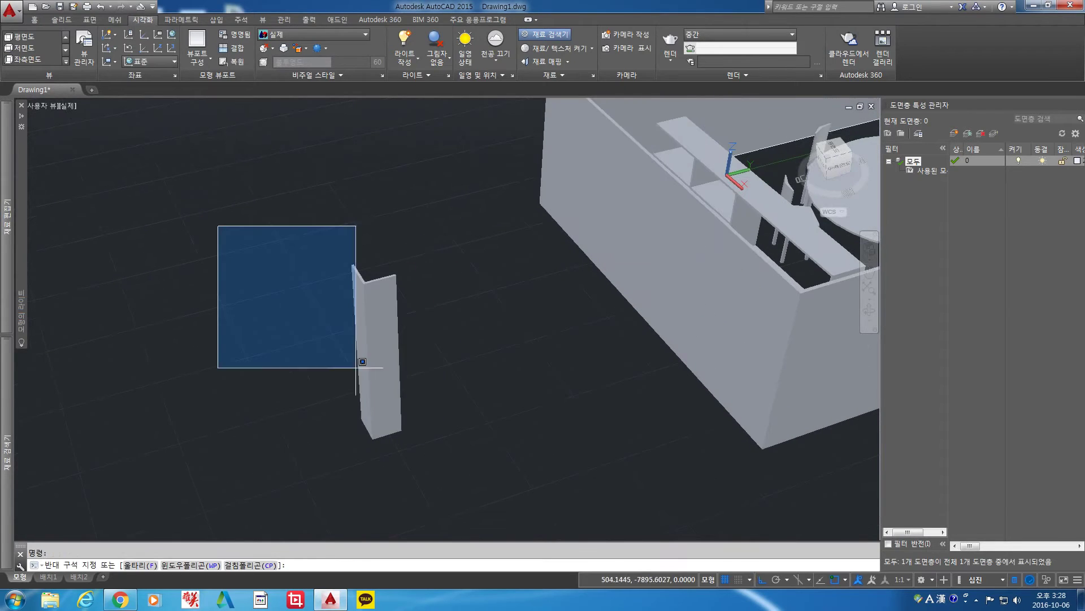
left_click(427, 443)
type("y")
key("Return")
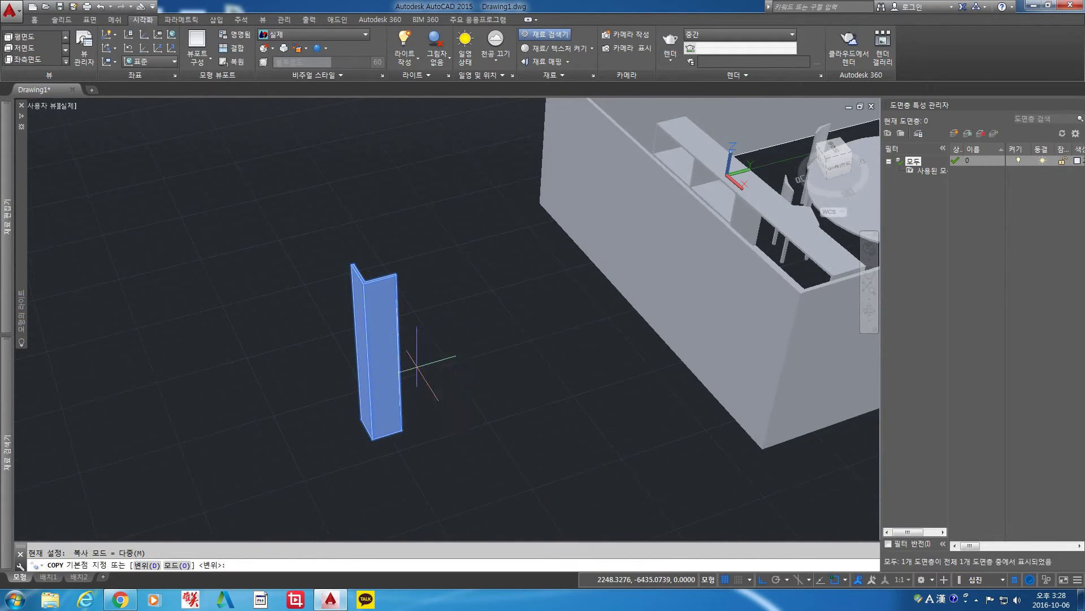
left_click(380, 436)
middle_click_drag(381, 437, 341, 278)
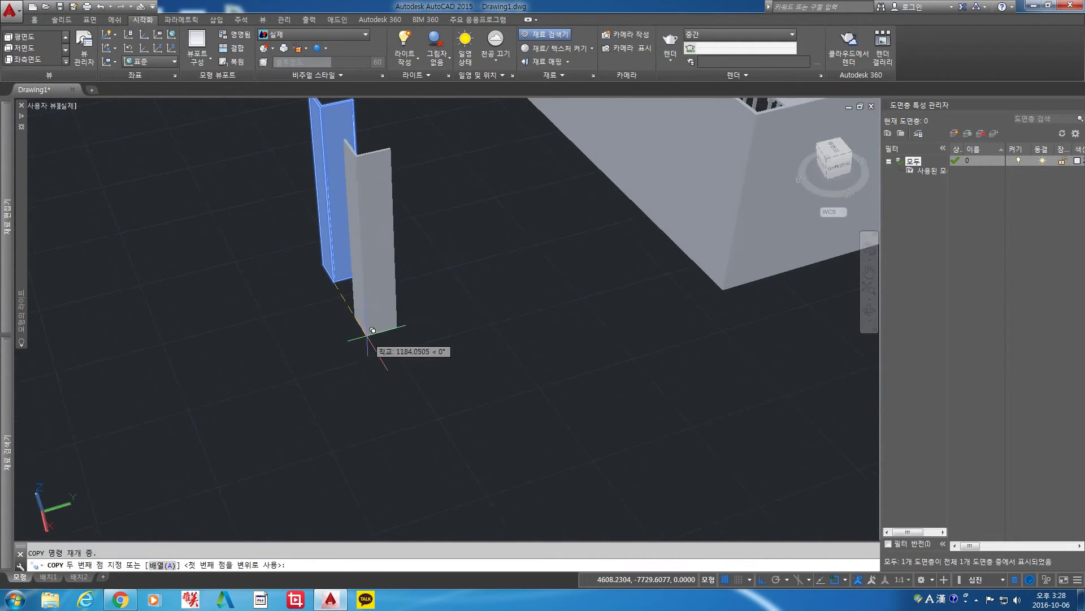
left_click(379, 317)
left_click(415, 352)
left_click(464, 417)
key("Return")
Rotate two column copies 90 and 180 degrees about their bottom corners.
left_click(435, 373)
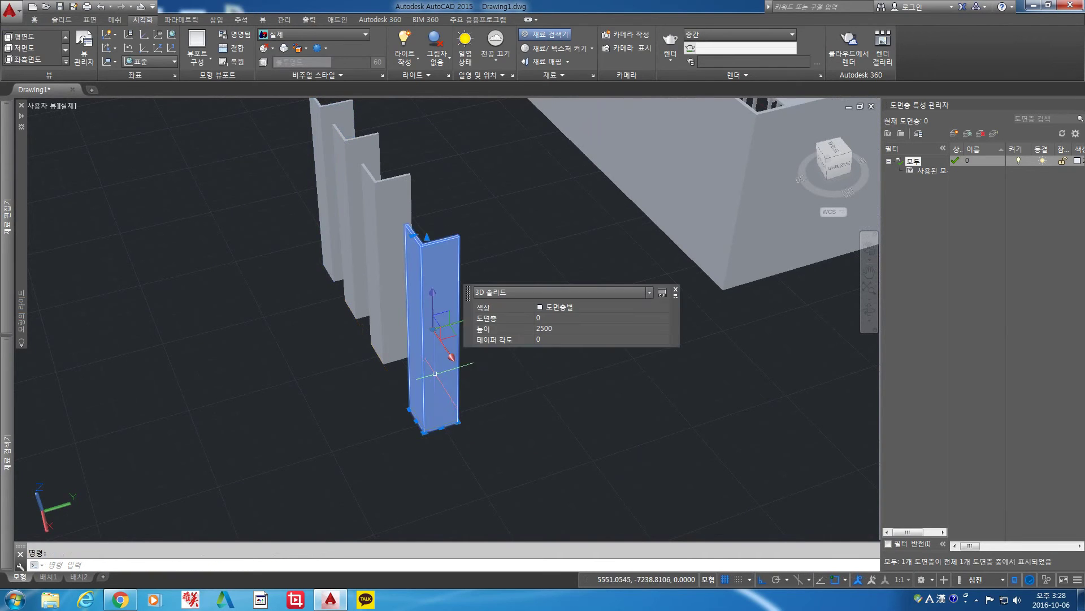
type("rotate")
key("Return")
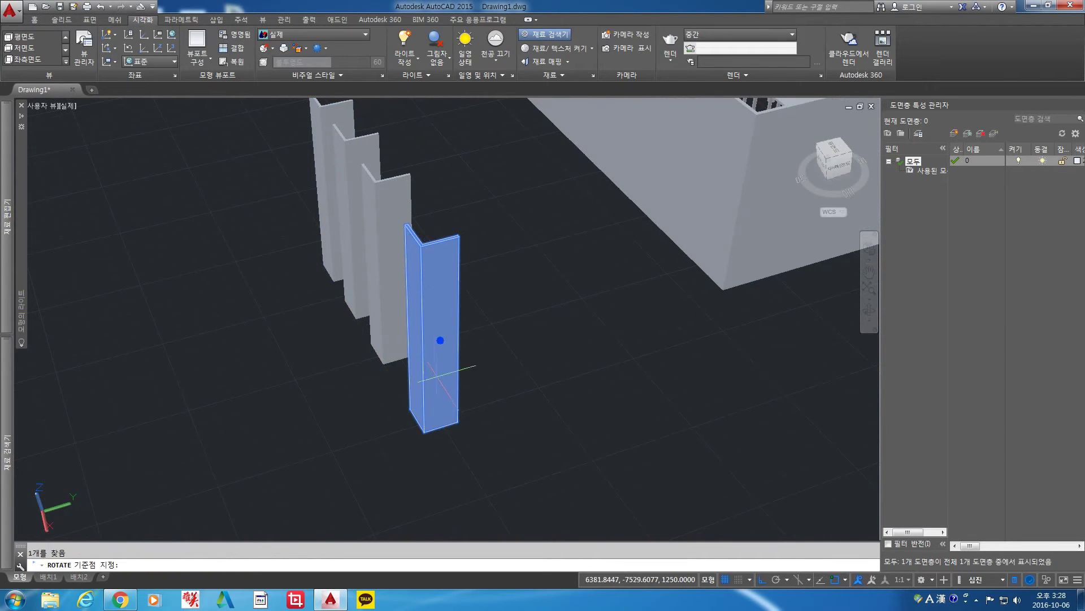
left_click(425, 430)
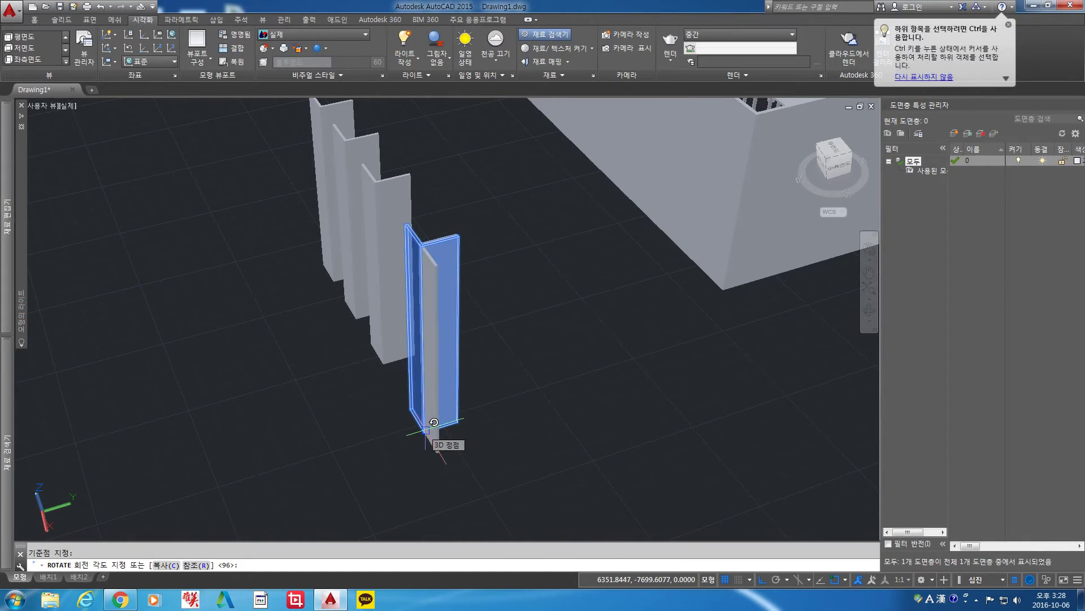
type("90")
key("Return")
left_click(384, 238)
middle_click_drag(383, 238, 533, 334)
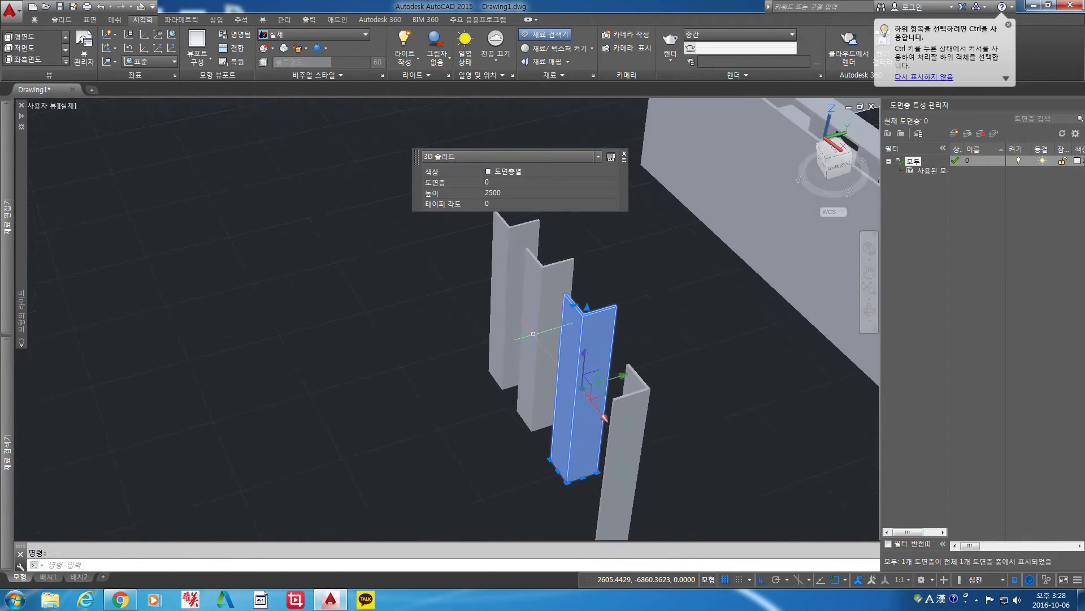
key("Return")
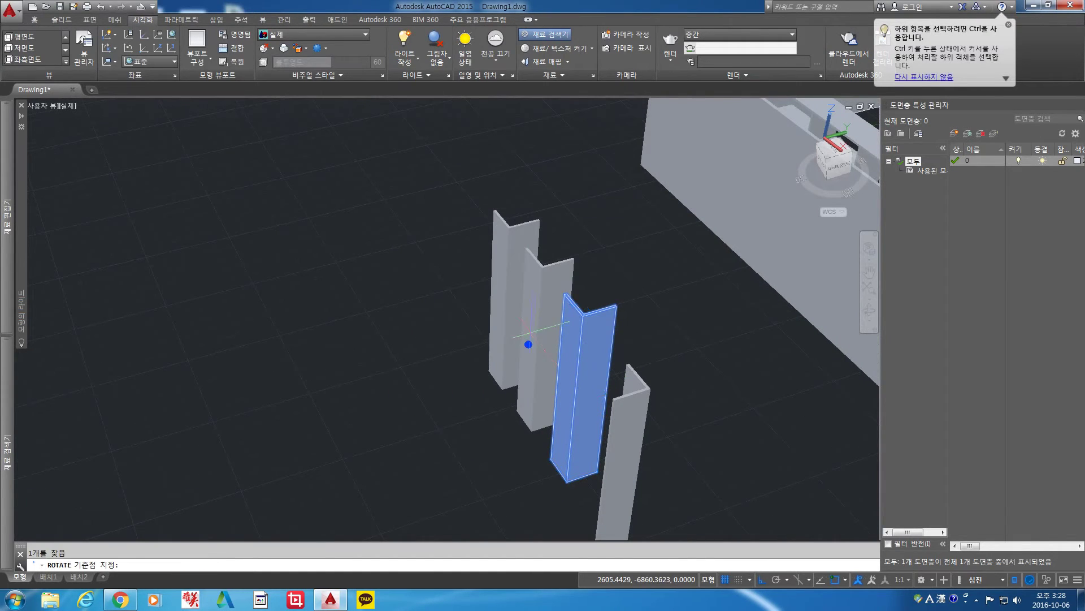
left_click(567, 482)
type("180")
key("Return")
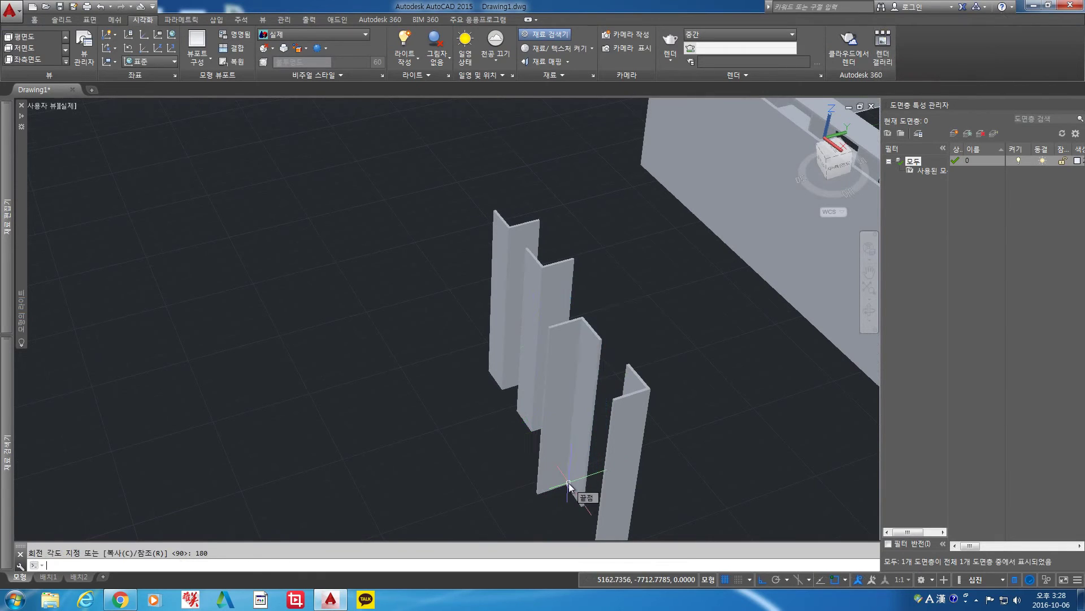
Rotate the flat upright panel 270 degrees about its lower corner.
left_click(553, 272)
left_click(547, 279)
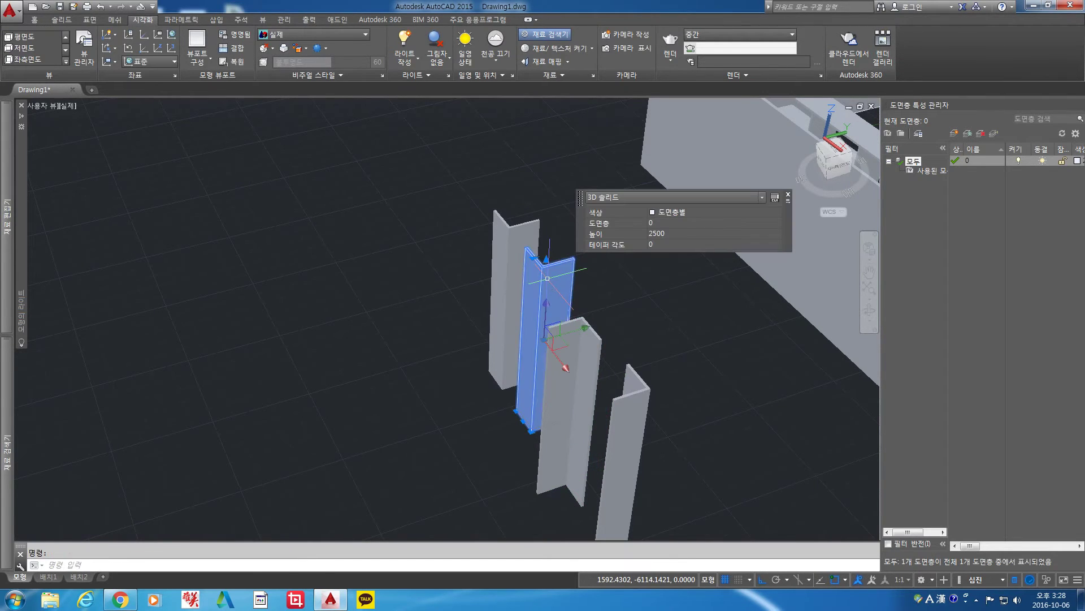
type("rota")
key("Return")
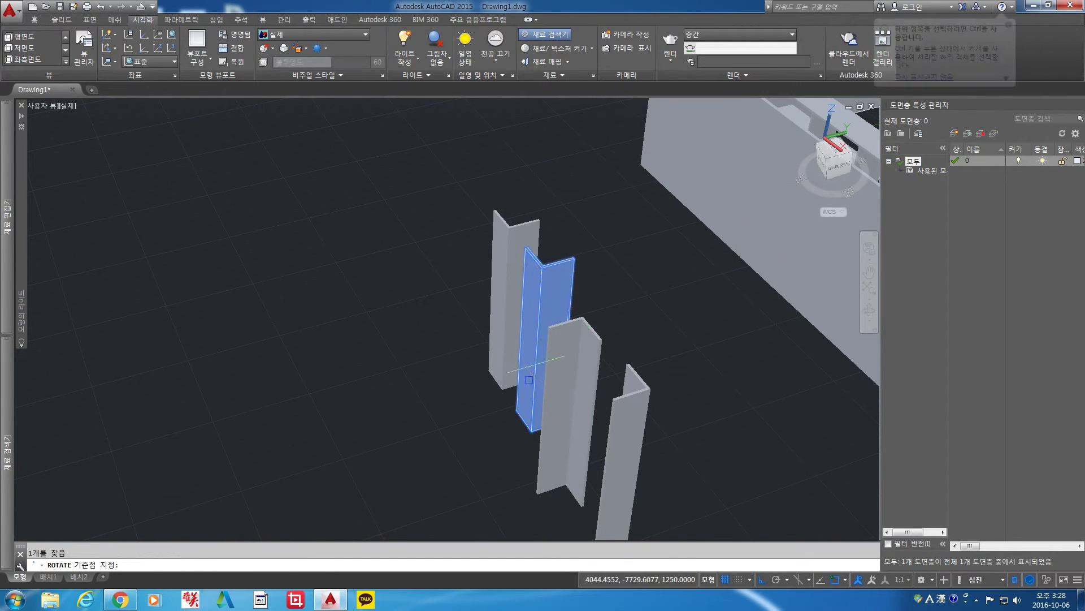
left_click(533, 430)
type("70")
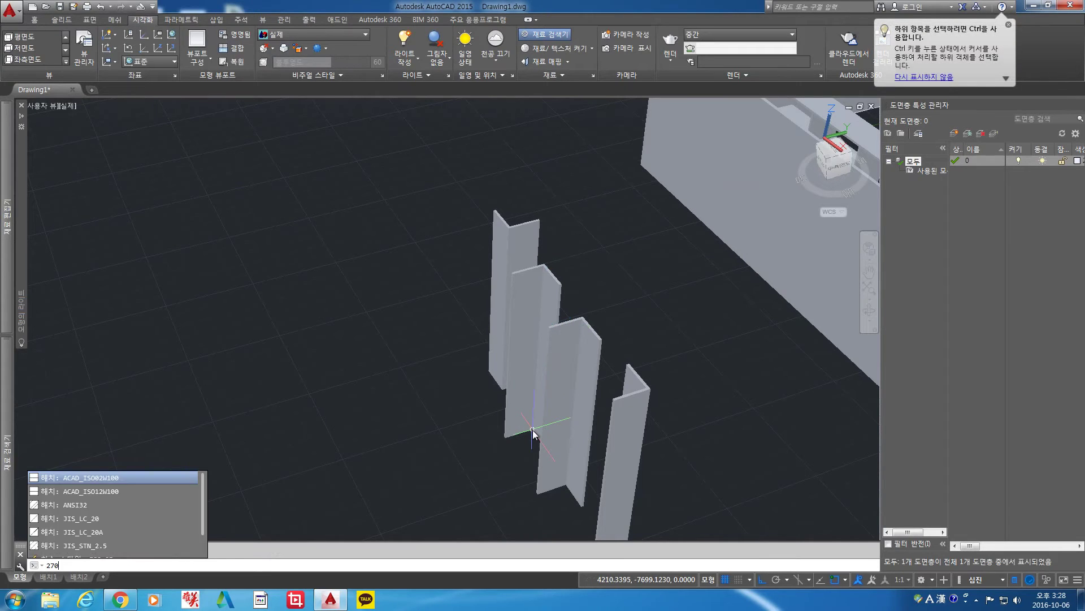
key("Return")
Pan and zoom out until the whole room is visible.
mouse_move(763, 327)
middle_mouse_down()
mouse_move(671, 312)
mouse_move(497, 315)
middle_mouse_up()
scroll(497, 314, "down", 3)
scroll(497, 316, "up", 5)
scroll(500, 321, "up", 2)
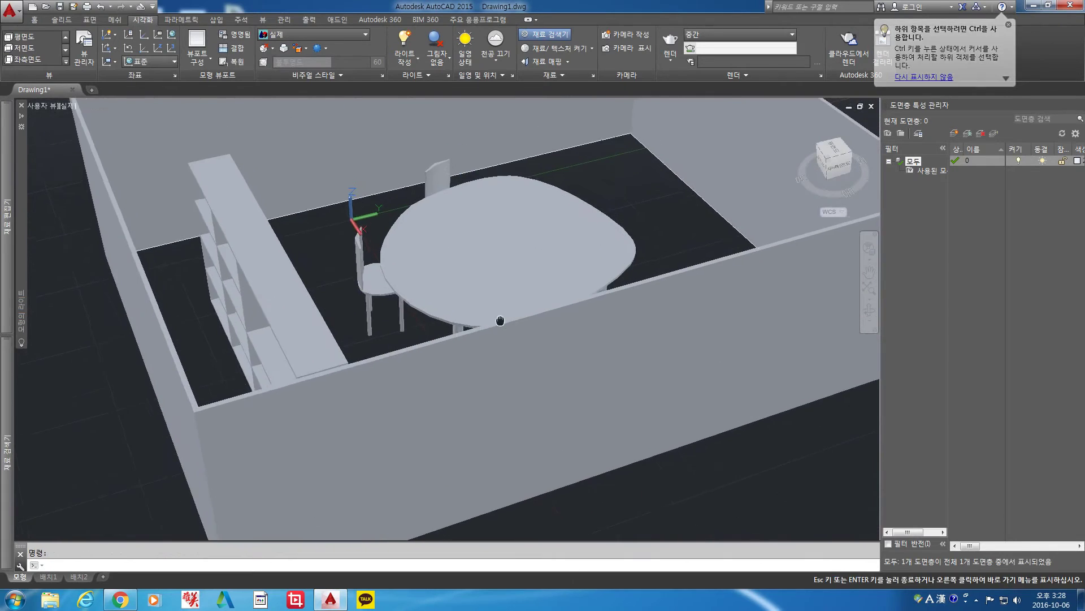
scroll(500, 321, "down", 2)
scroll(618, 400, "down", 2)
scroll(618, 399, "down", 3)
Drag the front wall away from the room with the move gizmo.
left_click(506, 246)
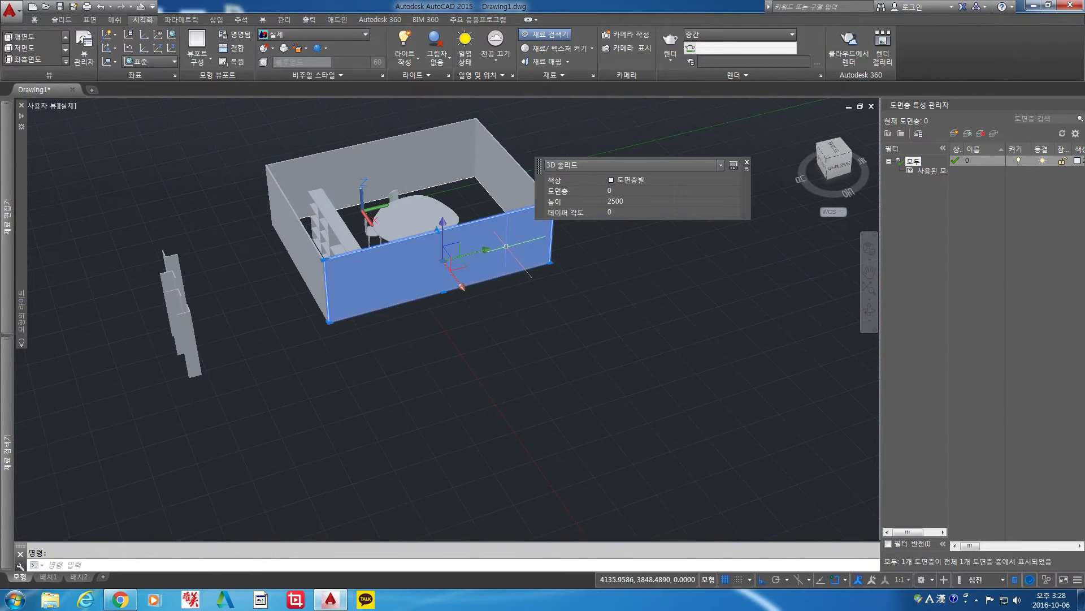
left_click_drag(462, 287, 579, 446)
key("Escape")
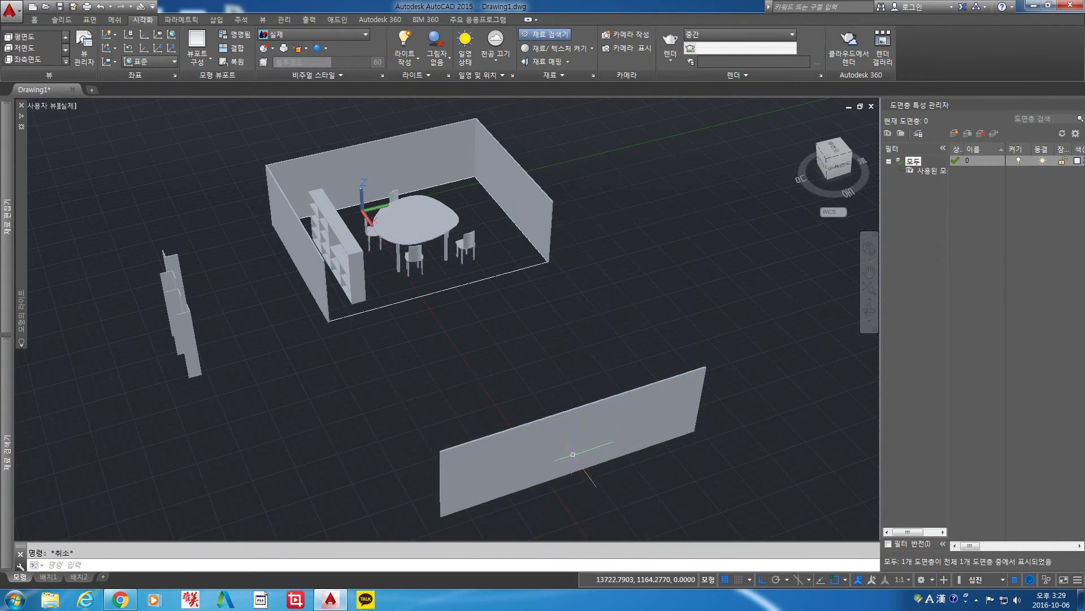
left_click(869, 300)
mouse_move(566, 255)
left_mouse_down()
mouse_move(625, 243)
mouse_move(681, 313)
mouse_move(599, 347)
left_mouse_up()
scroll(565, 345, "up", 2)
Draw a 500 by 2000 door outline with LINE from the wall's bottom corner.
key("Escape")
key("l")
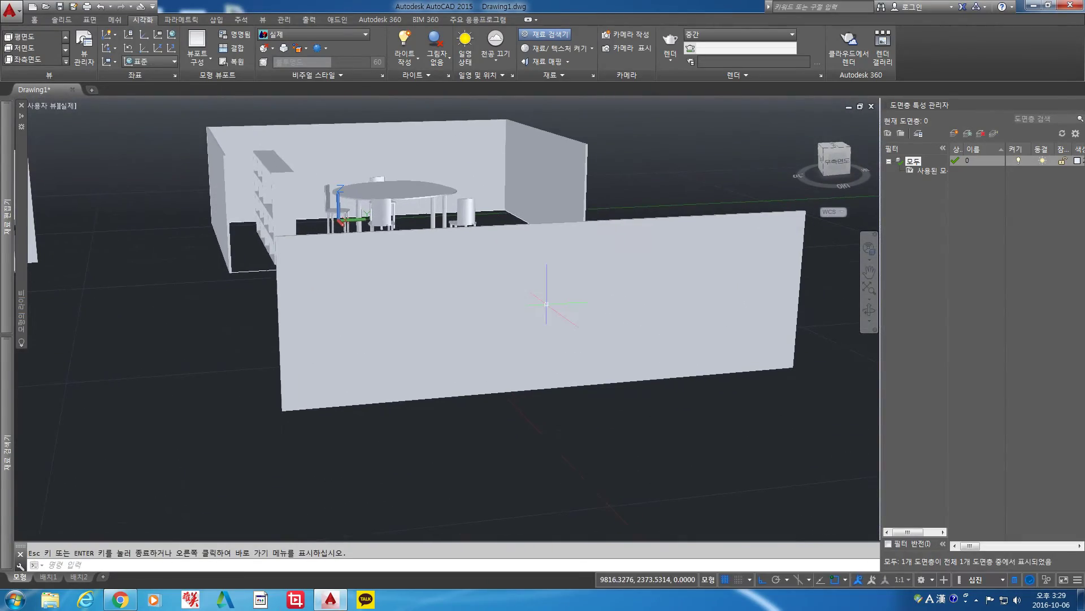
key("Return")
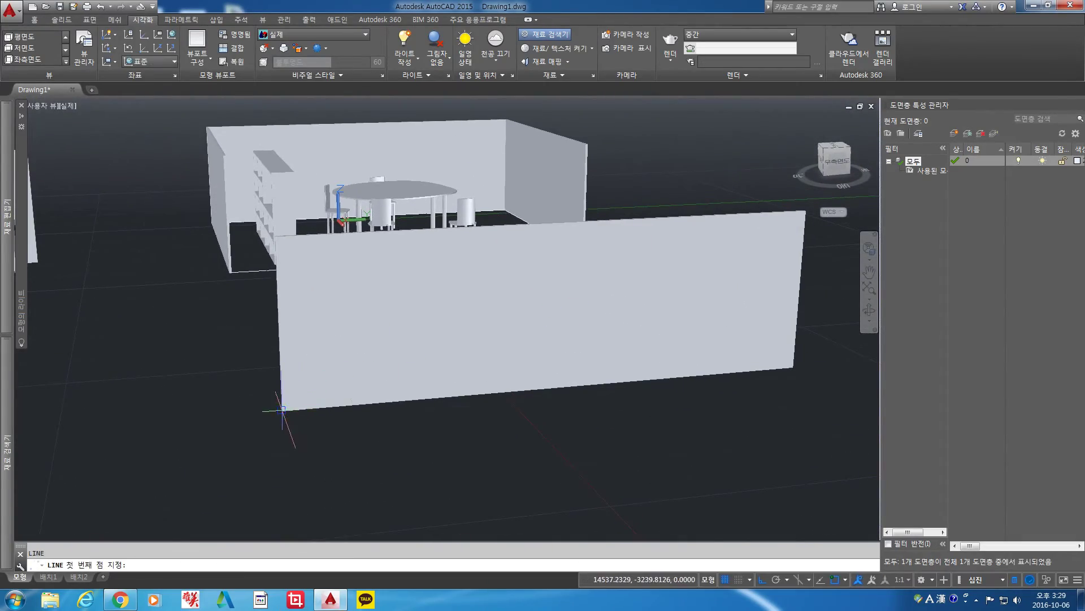
left_click(282, 409)
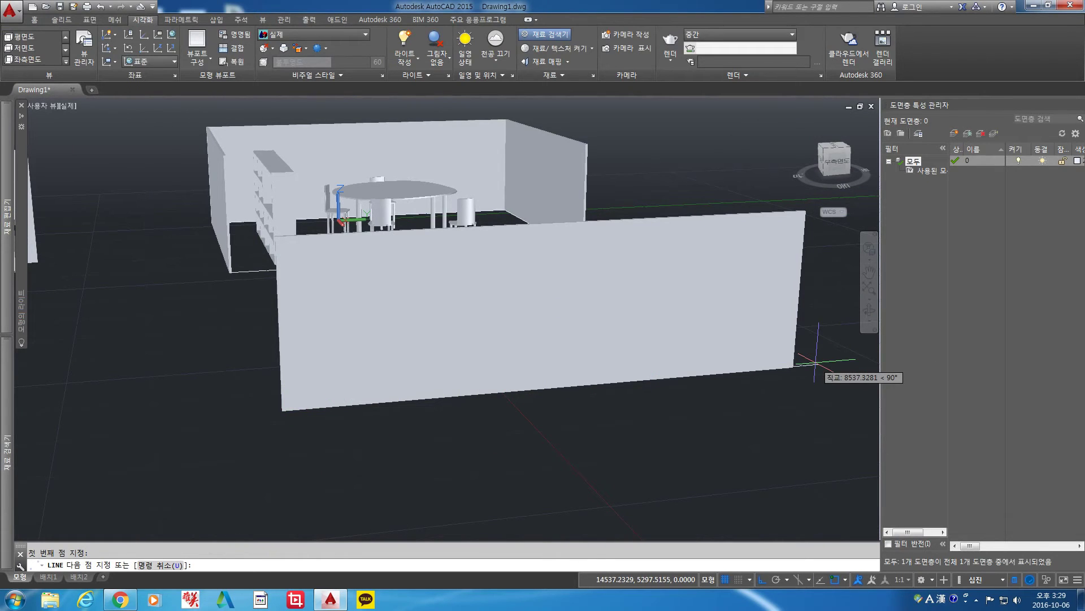
type("50")
key("Escape")
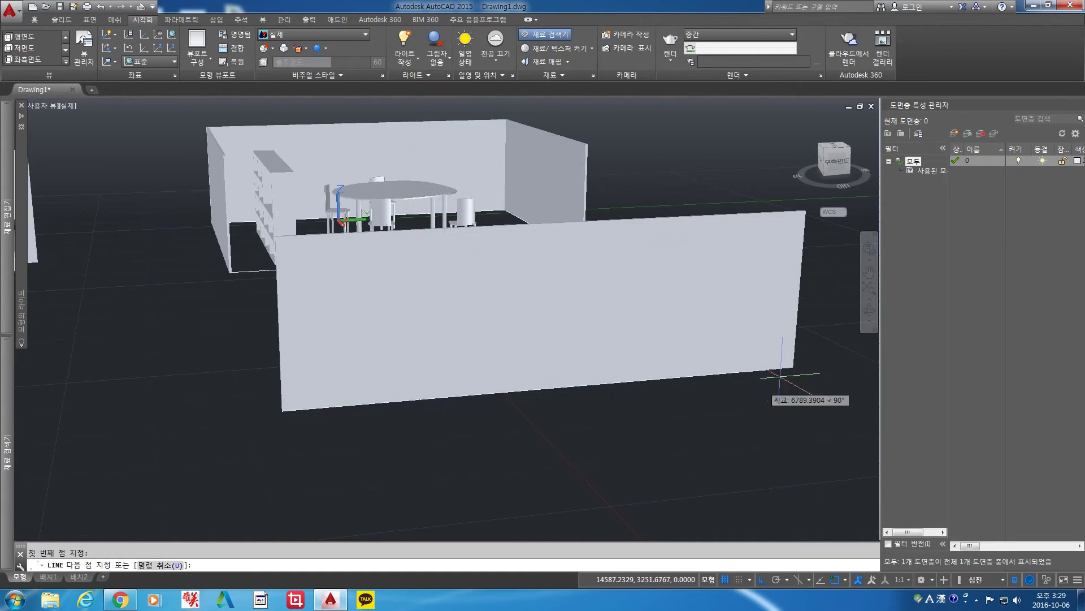
type("0")
key("Return")
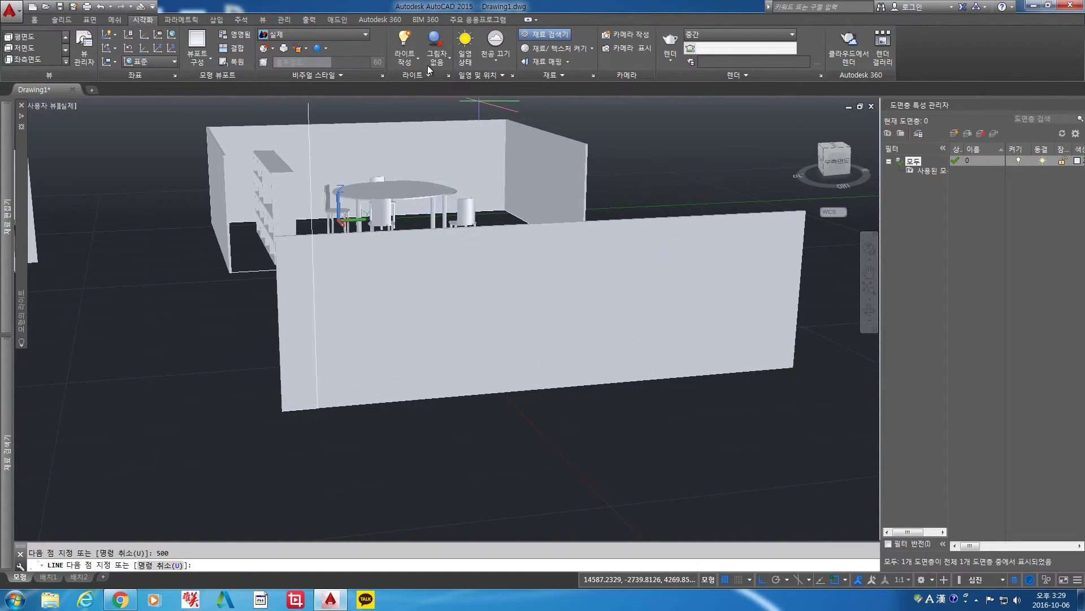
type("000")
key("Return")
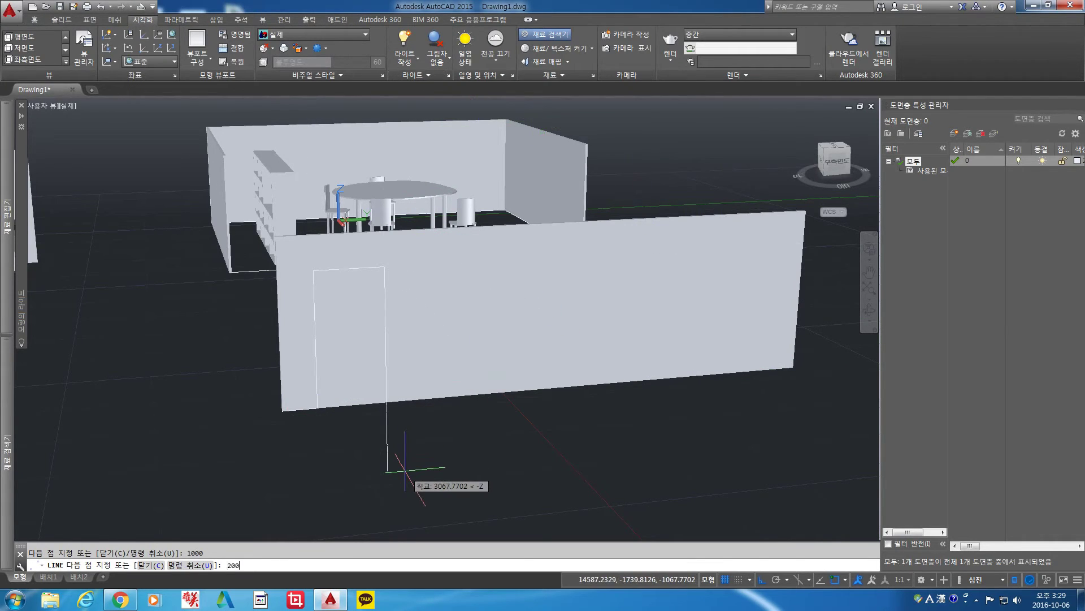
key("Escape")
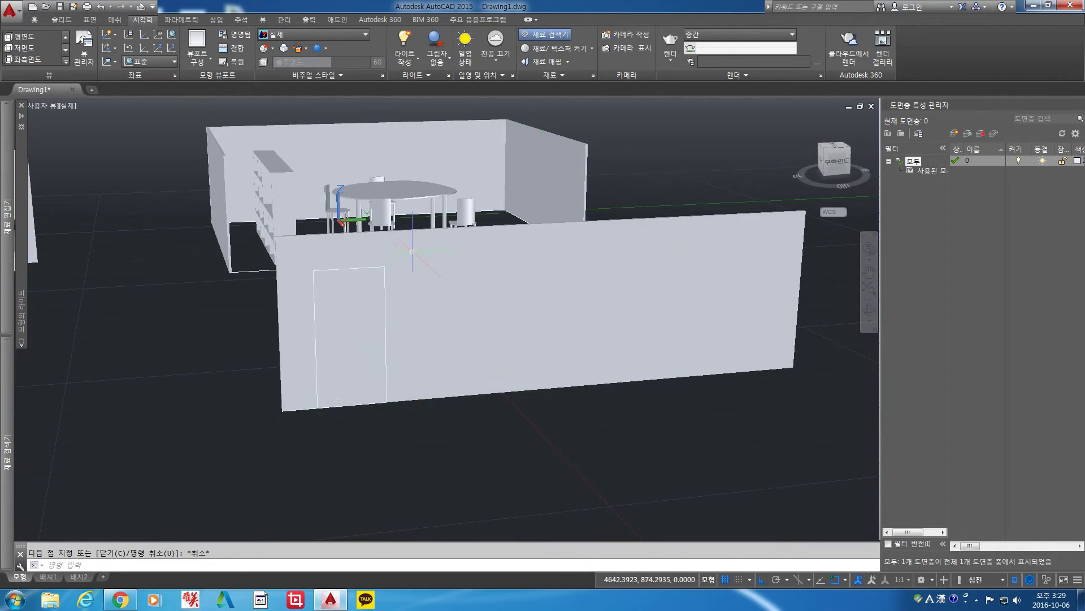
Move the front wall further forward, out in front of the room.
left_click(422, 272)
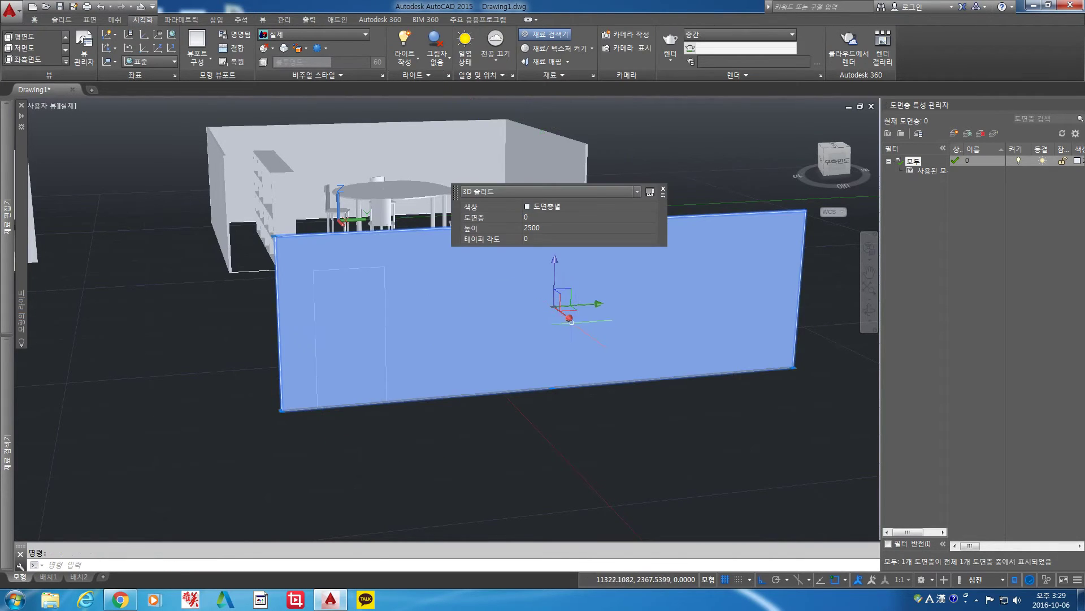
mouse_move(570, 320)
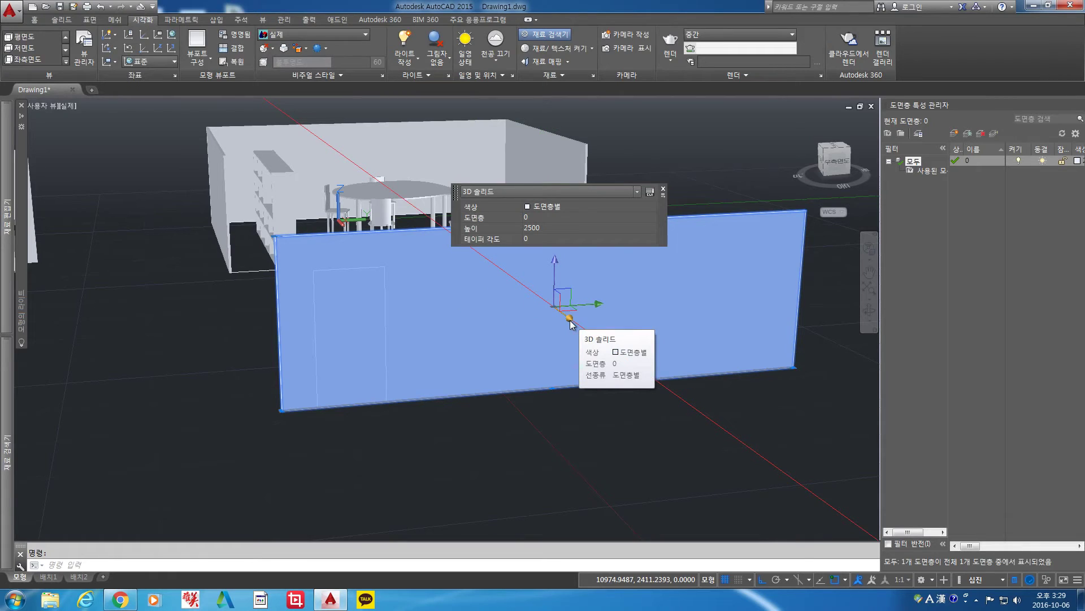
left_click(570, 319)
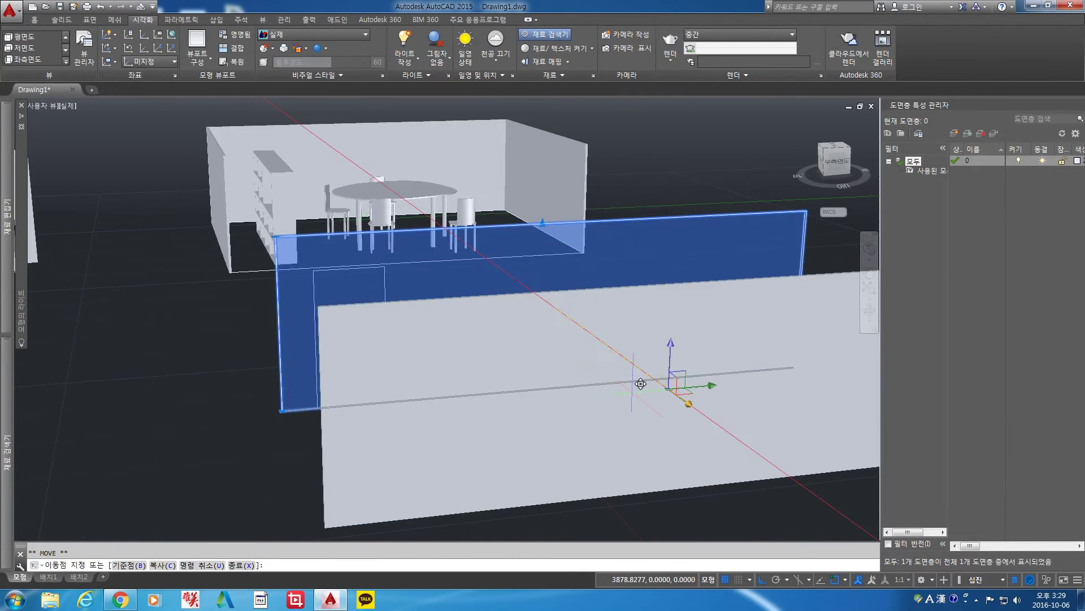
left_click(667, 379)
mouse_move(664, 325)
left_mouse_down()
mouse_move(639, 388)
mouse_move(613, 223)
mouse_move(521, 412)
mouse_move(617, 399)
mouse_move(553, 424)
left_mouse_up()
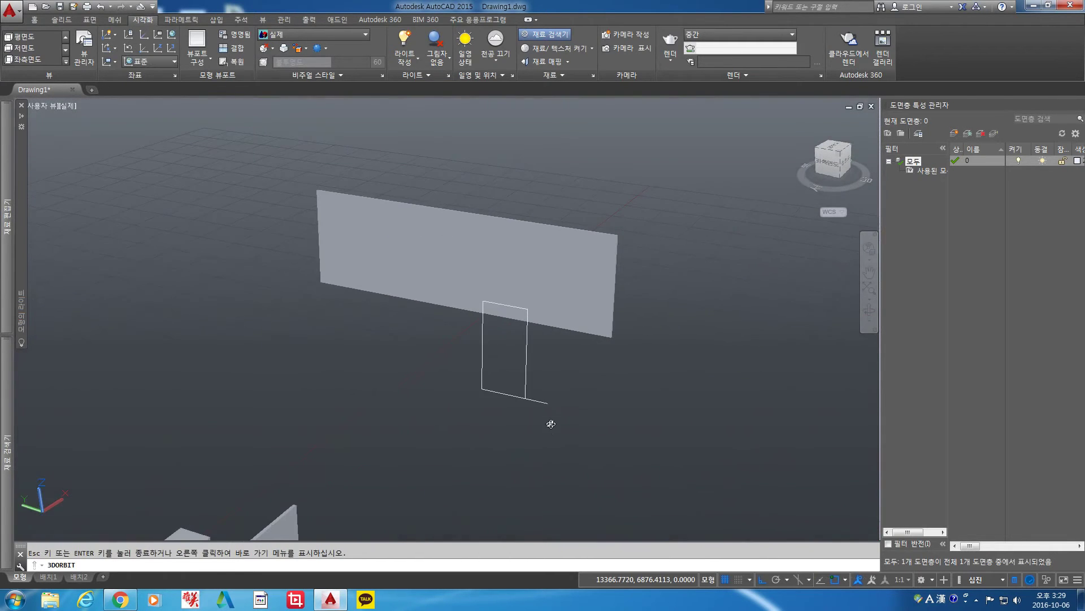
Draw a 1000-unit ground line from the door outline's corner and erase a stray line.
key("Escape")
type("line")
key("Return")
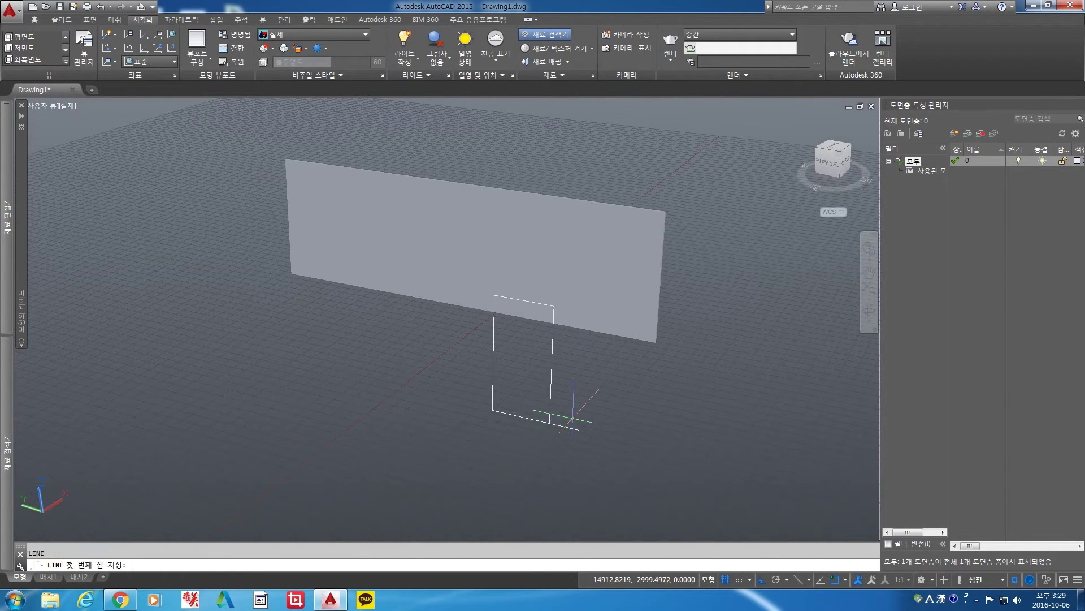
left_click(493, 410)
type("1000")
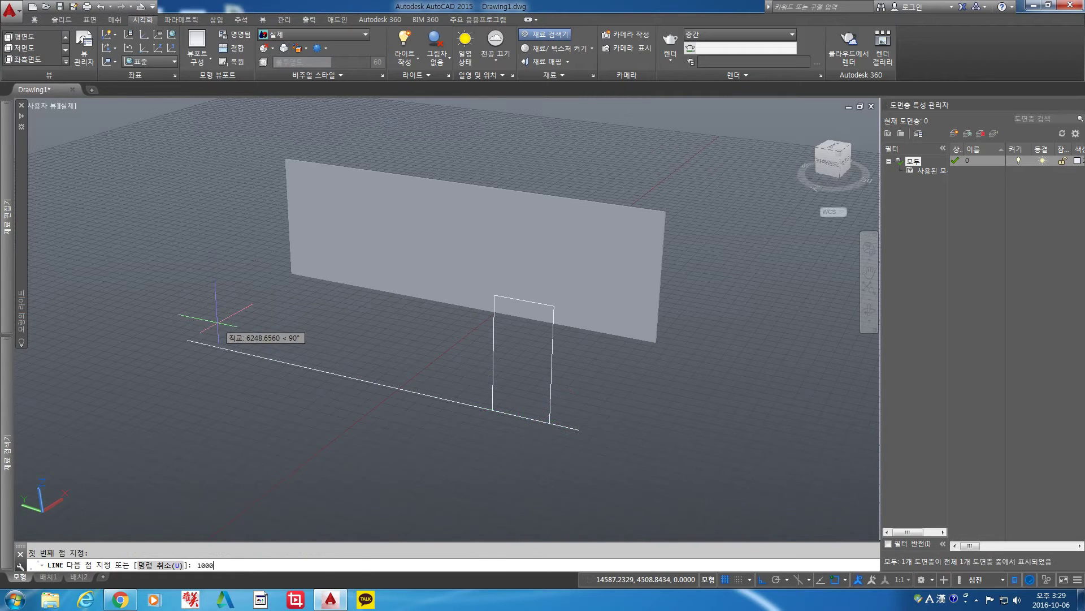
key("Return")
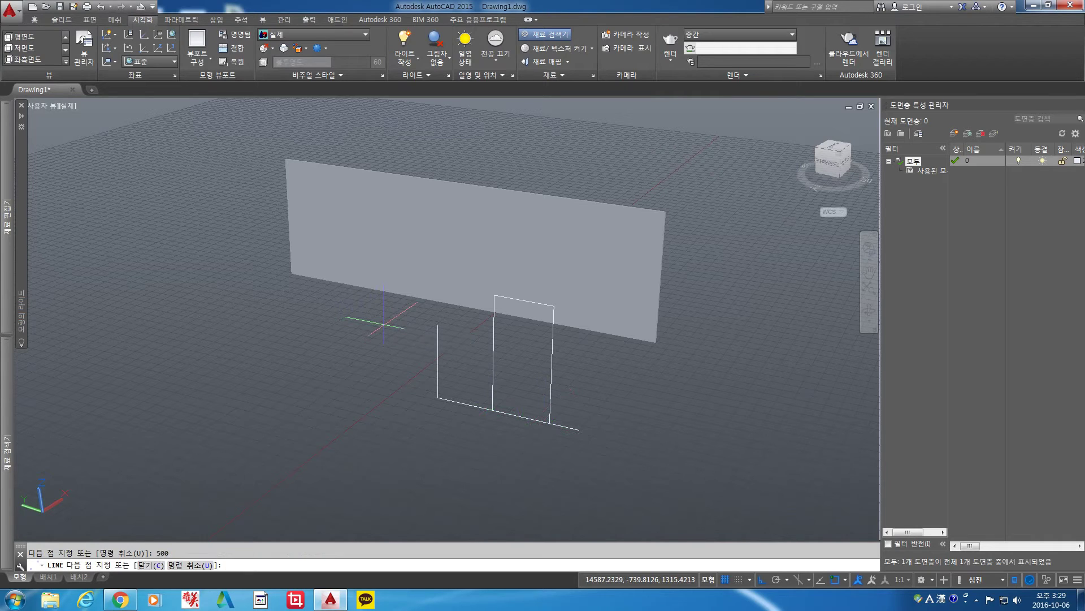
key("Escape")
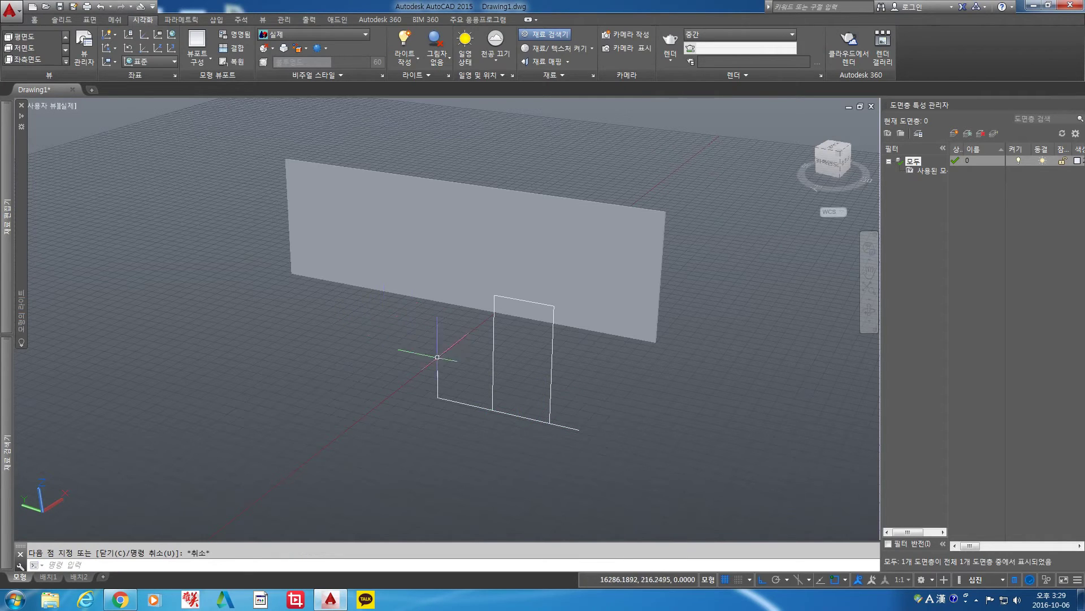
left_click(439, 384)
key("Delete")
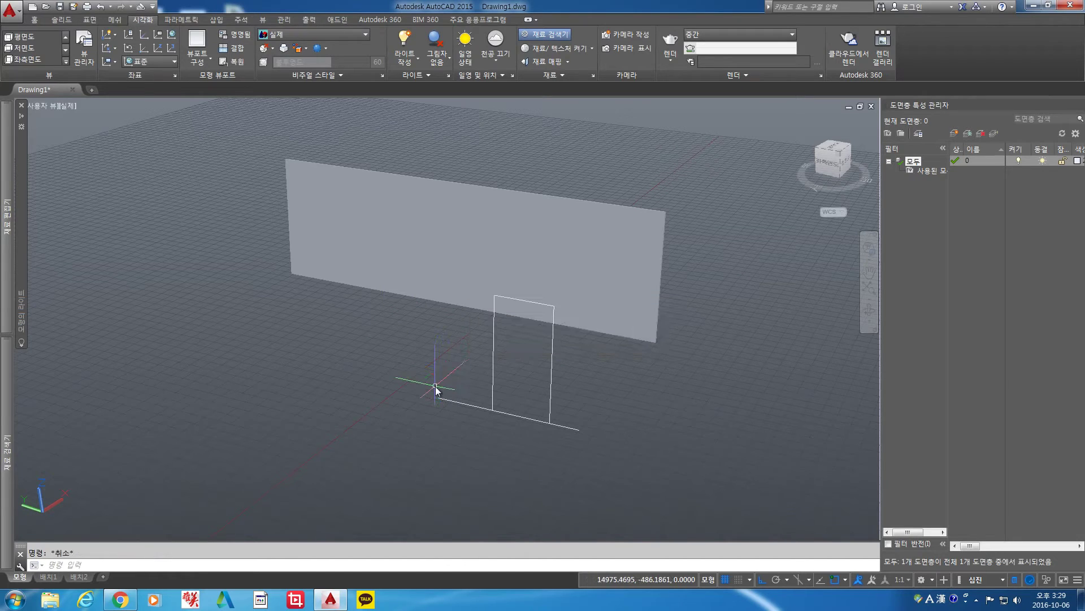
Close the larger rectangular outline and erase the leftover and extra bottom lines.
left_click(438, 398)
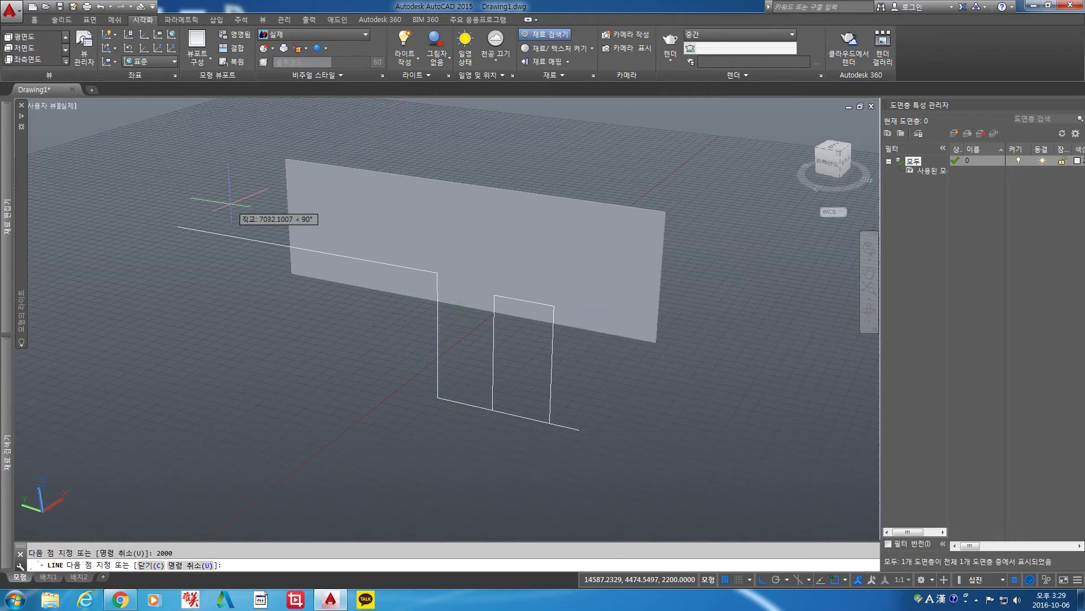
type("400")
key("Return")
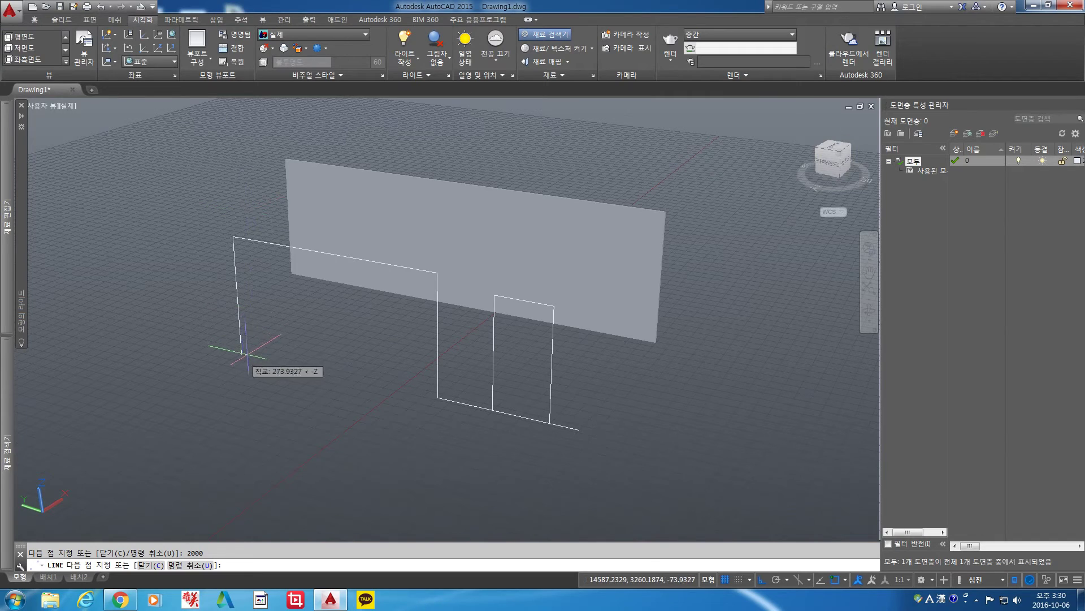
left_click(247, 353)
left_click(439, 398)
key("Escape")
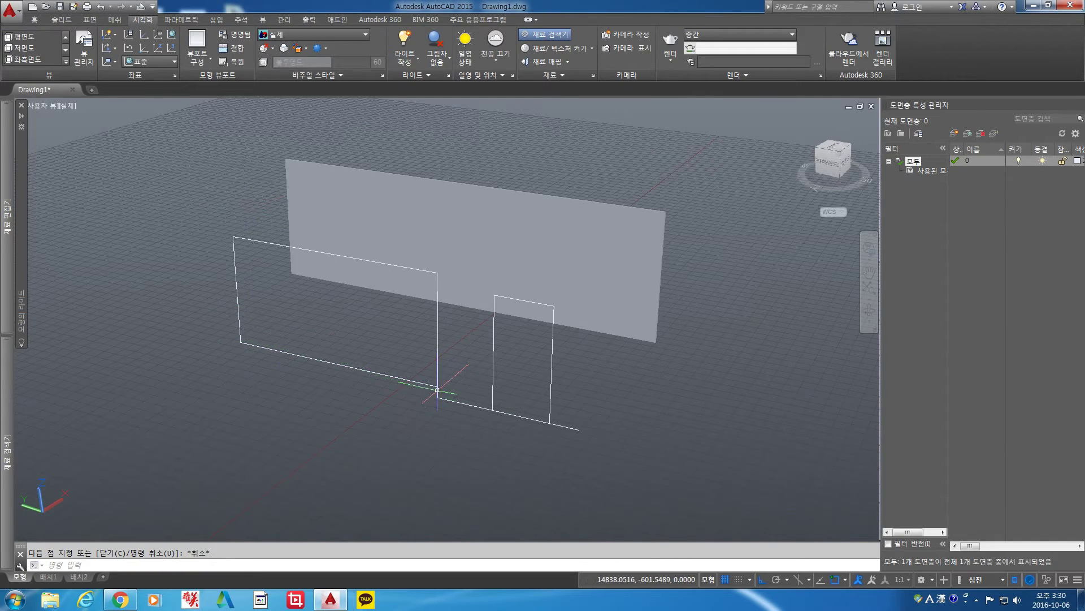
left_click(437, 389)
key("Delete")
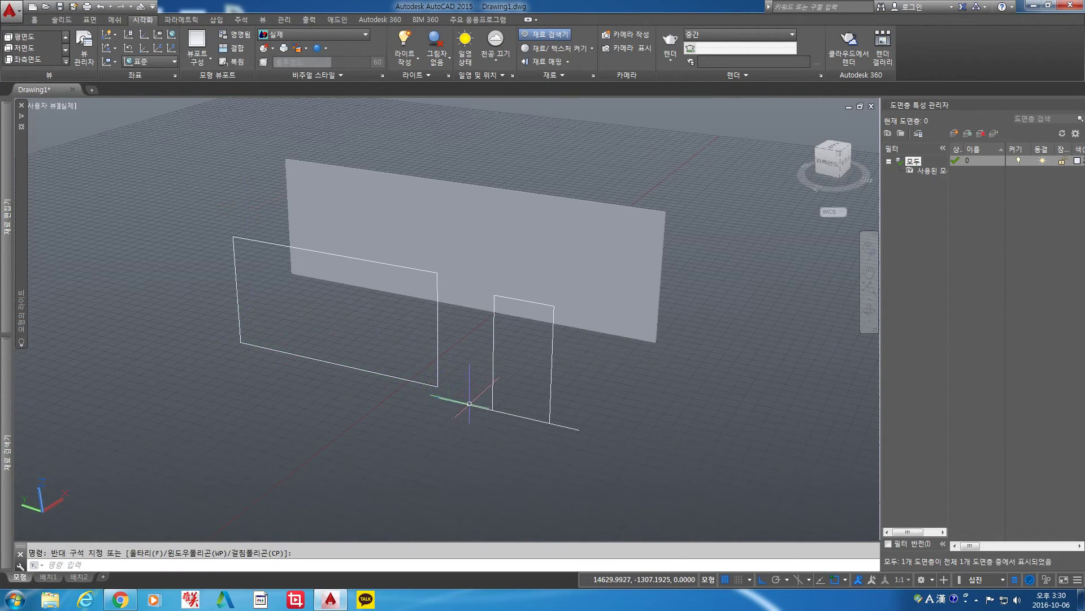
left_click(569, 426)
key("Delete")
Join the eight lines into two closed outlines and extrude both.
left_click(241, 255)
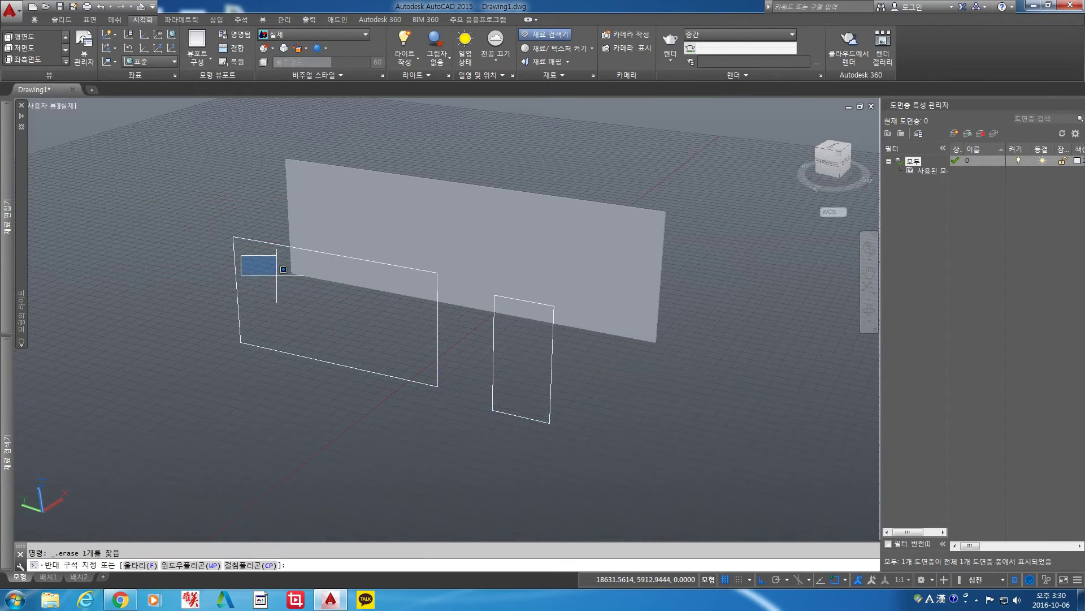
left_click(104, 190)
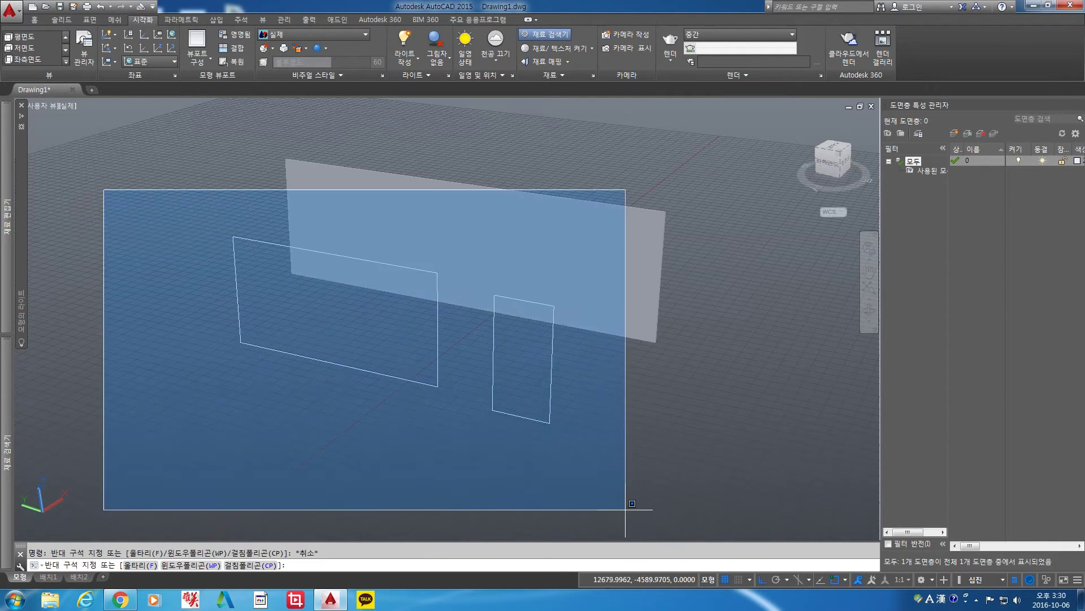
left_click(620, 504)
type("jo")
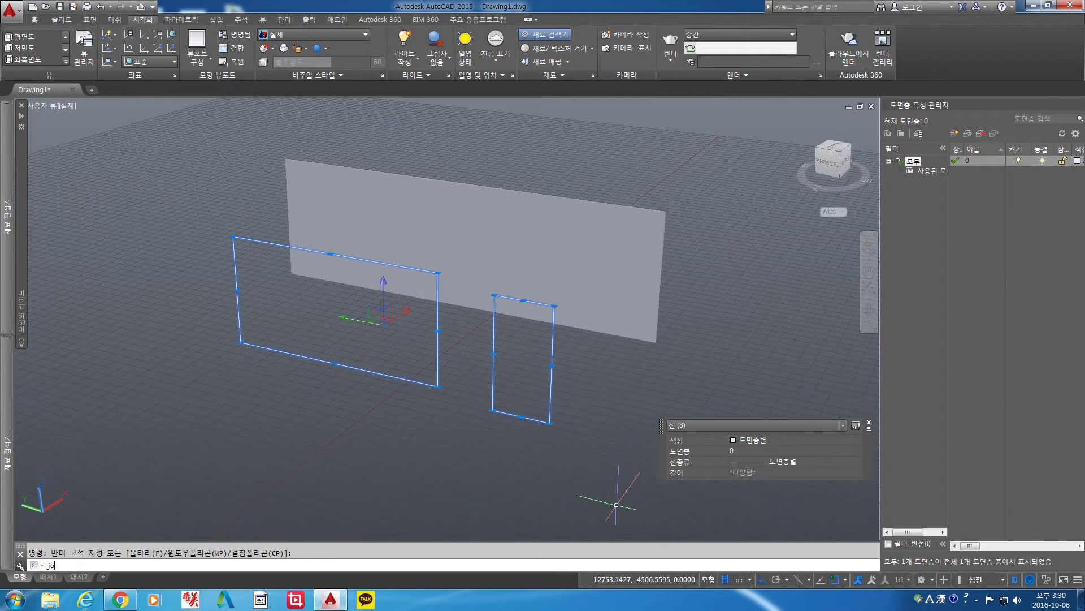
key("Return")
left_click(164, 213)
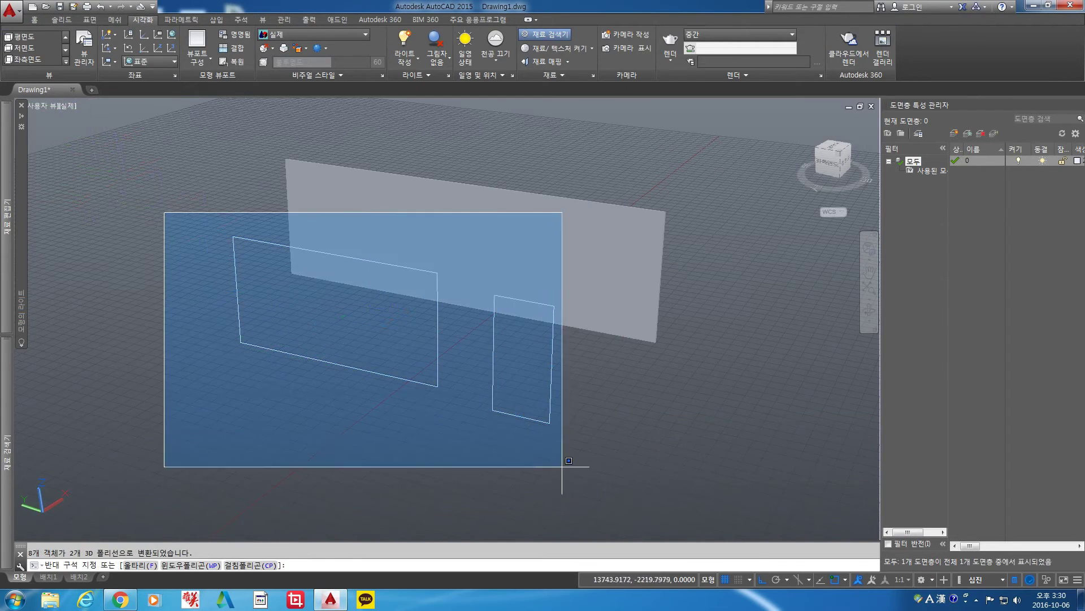
left_click(618, 480)
key("Return")
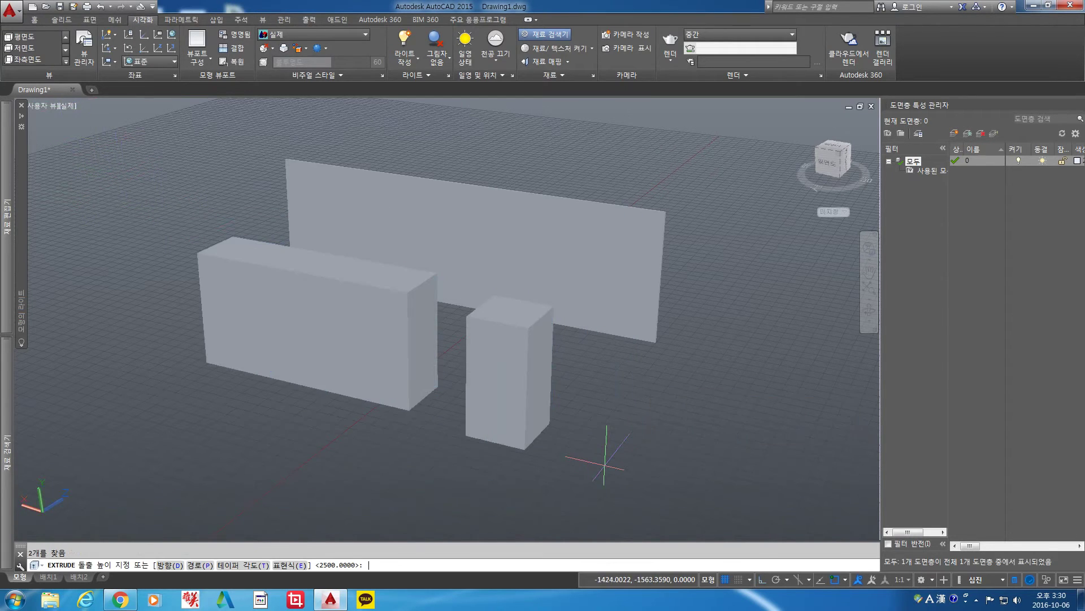
Subtract the three boxes from the wall to cut the door and window openings.
key("Escape")
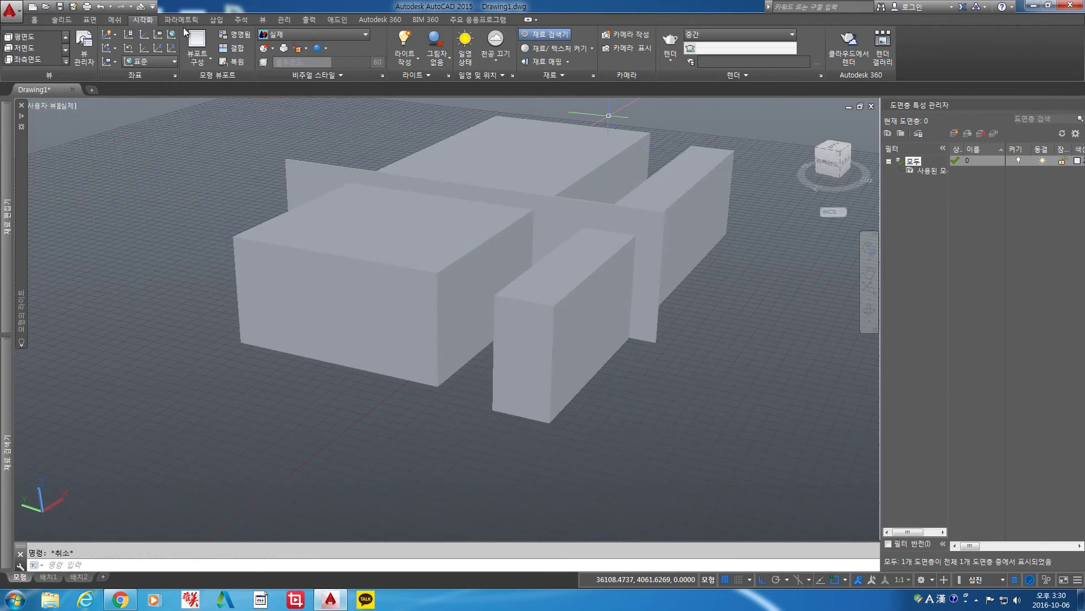
type("SUB")
key("Return")
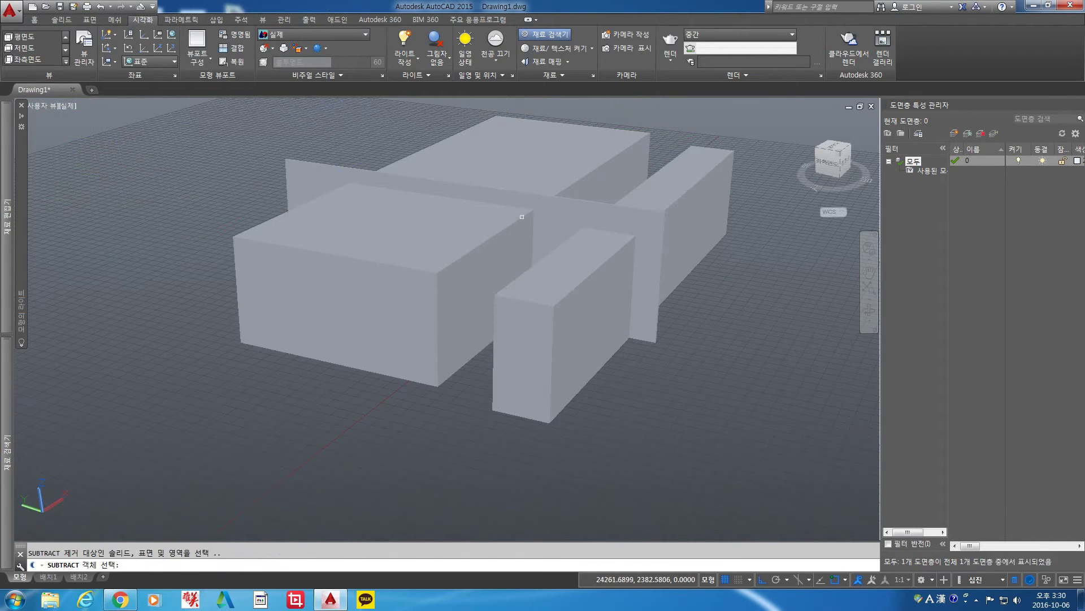
key("Return")
left_click_drag(557, 214, 226, 424)
key("Return")
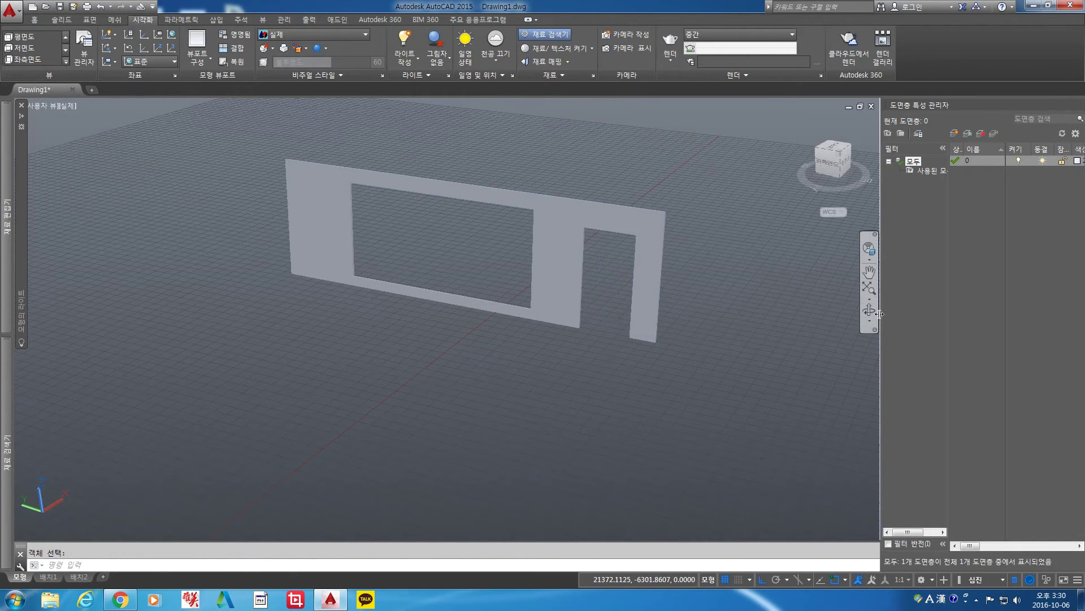
Move the cut wall from its bottom corner onto the room's front corner.
middle_click(738, 315, "shift")
middle_click_drag(738, 315, 455, 346, "shift")
left_click(287, 248)
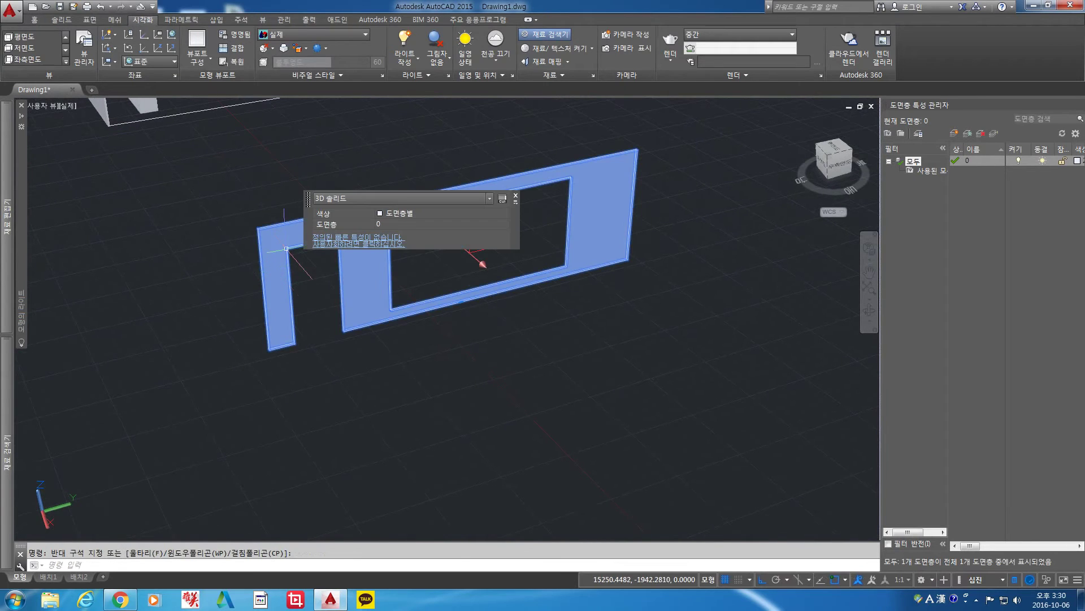
type("m")
key("Return")
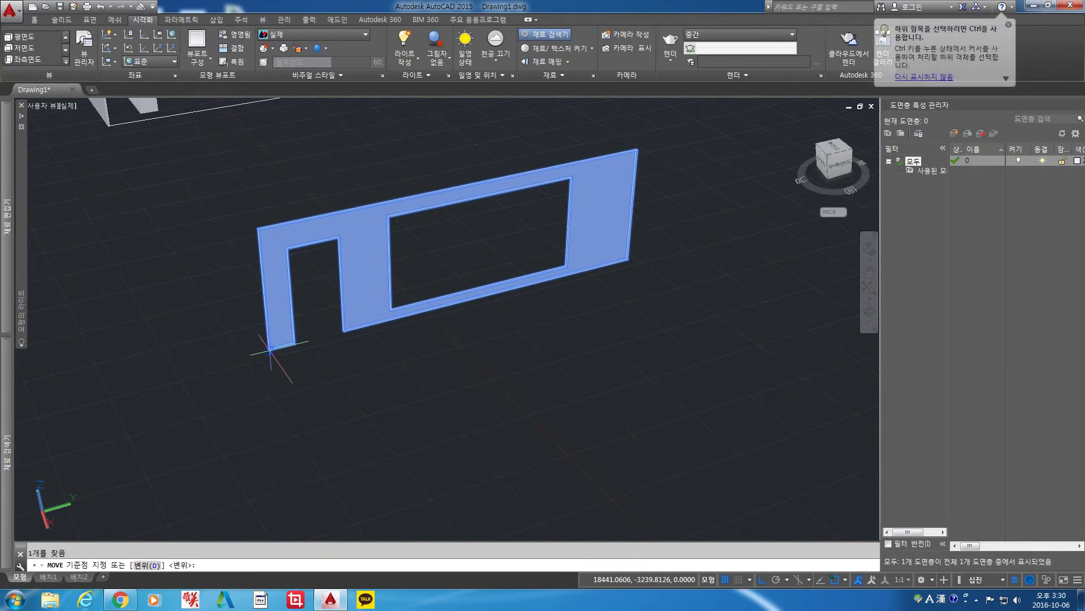
left_click(280, 345)
scroll(136, 192, "up", 3)
scroll(301, 289, "down", 3)
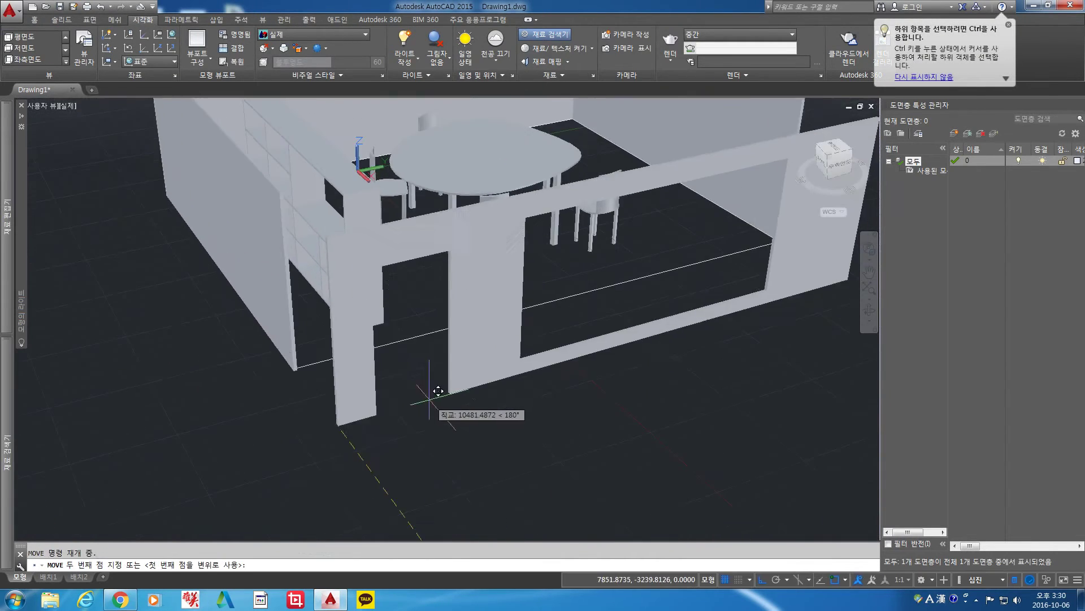
scroll(403, 387, "up", 3)
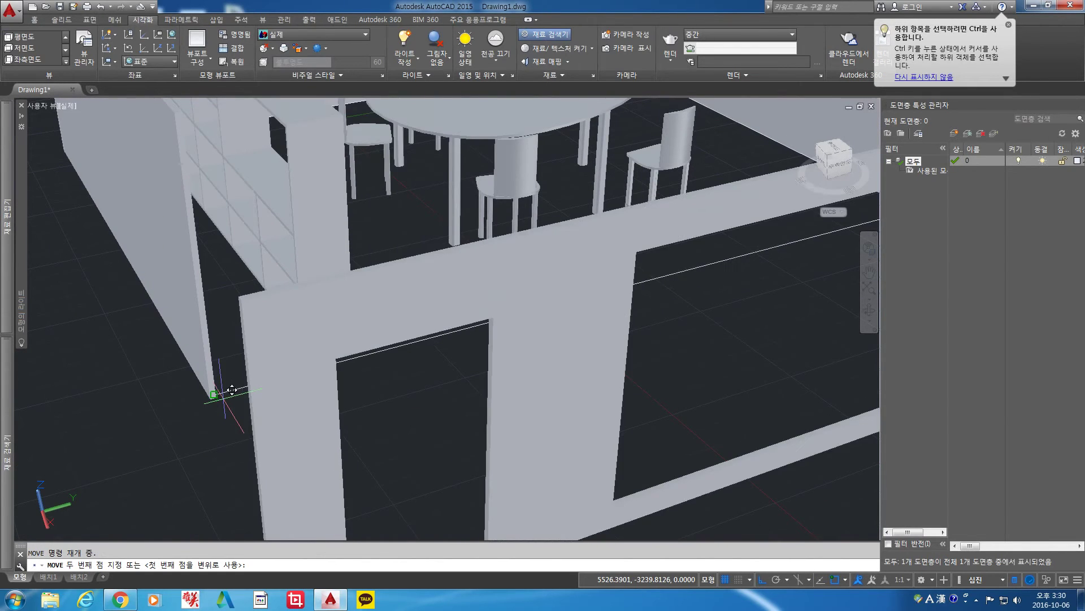
left_click(237, 393)
scroll(359, 346, "up", 3)
middle_click_drag(359, 347, 678, 283)
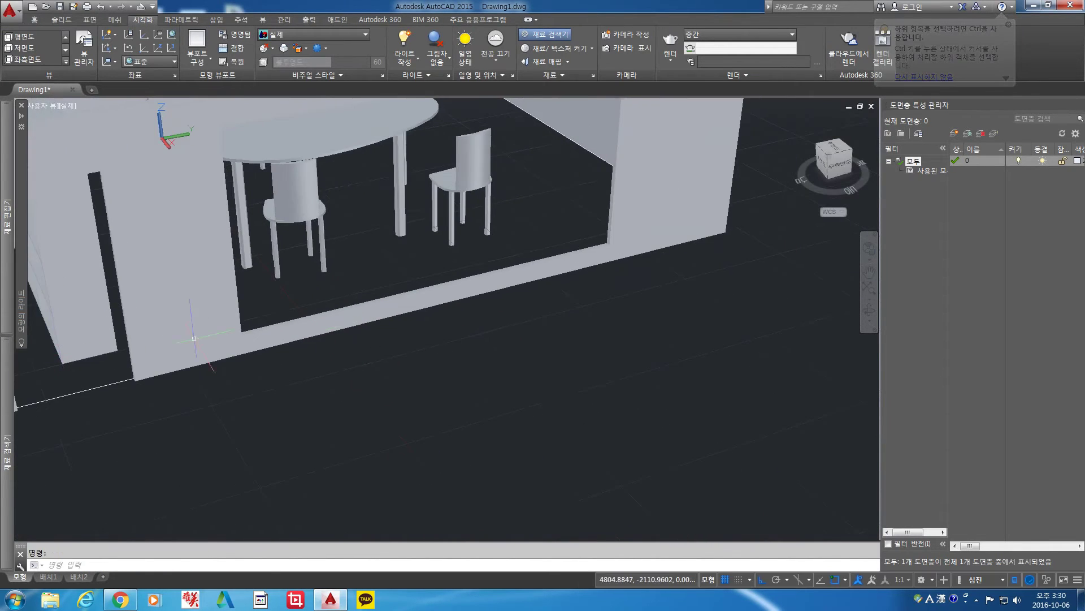
left_click(869, 310)
Start a rectangle along the wall base, then cancel it.
mouse_move(359, 271)
left_mouse_down()
mouse_move(581, 276)
mouse_move(485, 152)
mouse_move(691, 250)
mouse_move(860, 370)
mouse_move(625, 306)
left_mouse_up()
key("Escape")
type("rec")
key("Return")
scroll(835, 282, "up", 3)
middle_click_drag(835, 282, 500, 253)
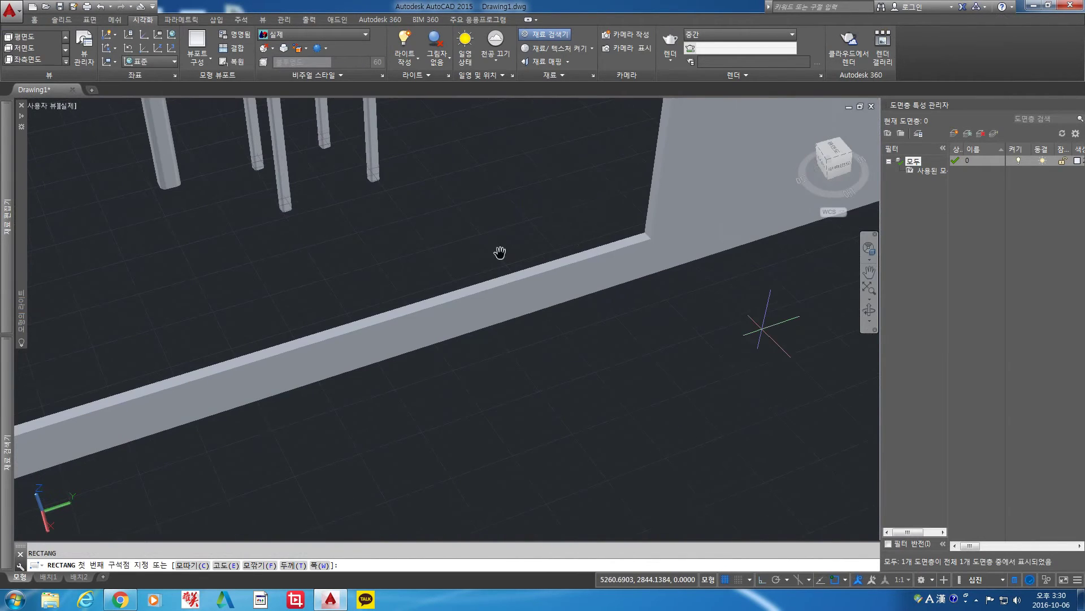
left_click(643, 232)
middle_click_drag(416, 278, 729, 186)
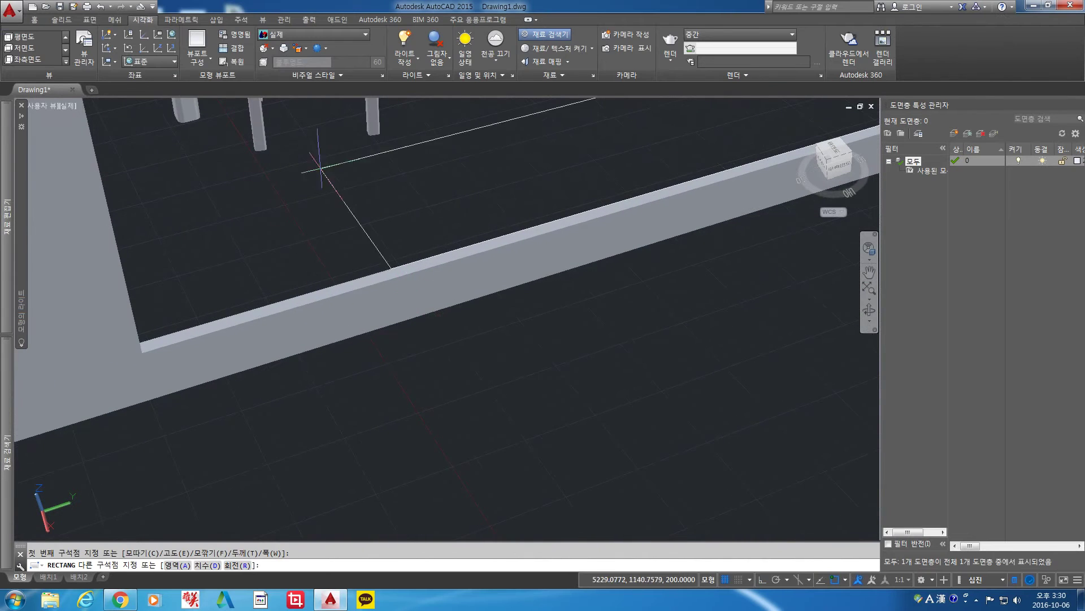
key("Escape")
Draw a rectangle spanning the wall base, then undo it.
key("Return")
scroll(291, 327, "up", 2)
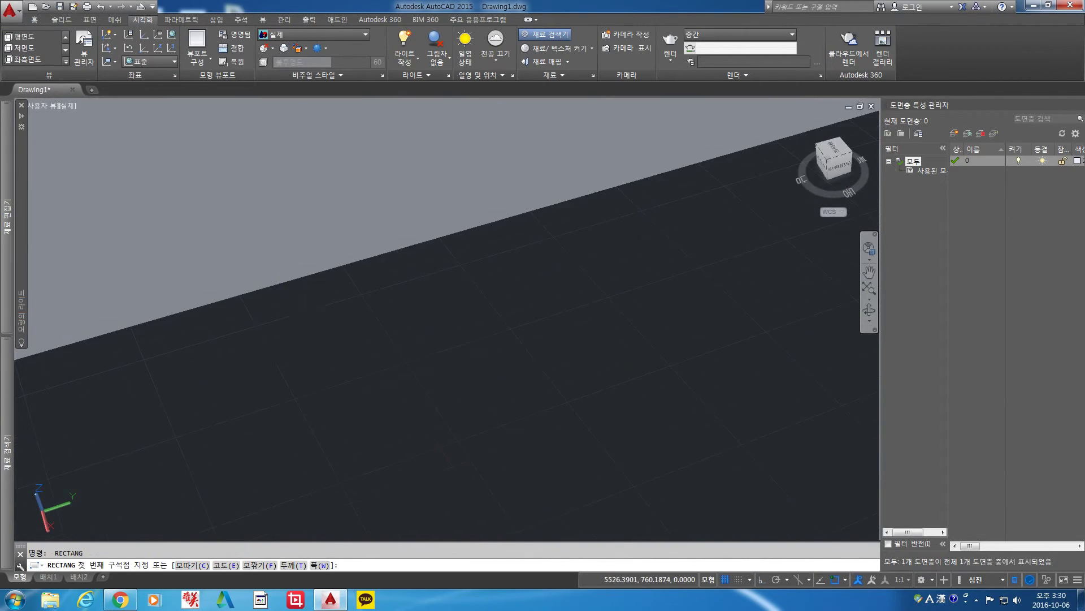
scroll(291, 327, "down", 3)
scroll(294, 294, "down", 2)
scroll(557, 215, "down", 2)
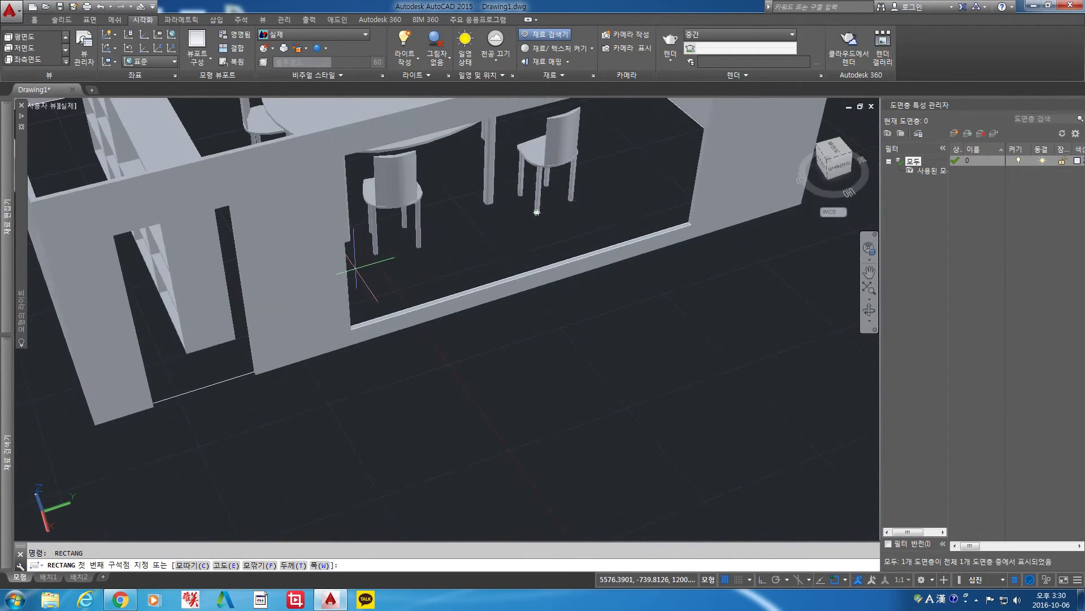
left_click(357, 269)
left_click(799, 287)
left_click(781, 279)
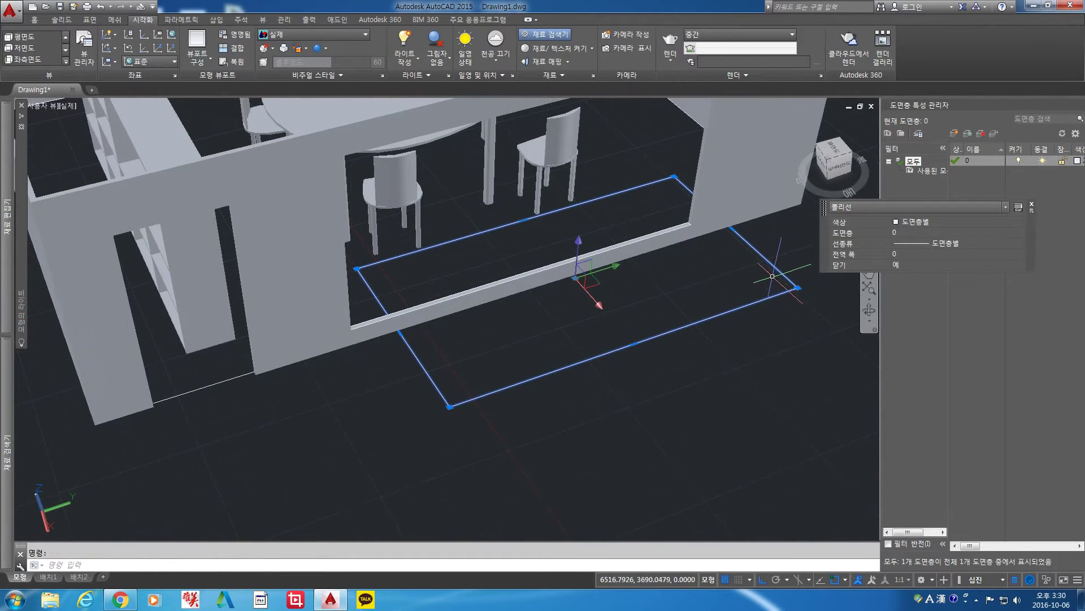
key("Escape")
scroll(735, 238, "up", 3)
scroll(625, 224, "down", 3)
key("ctrl+z")
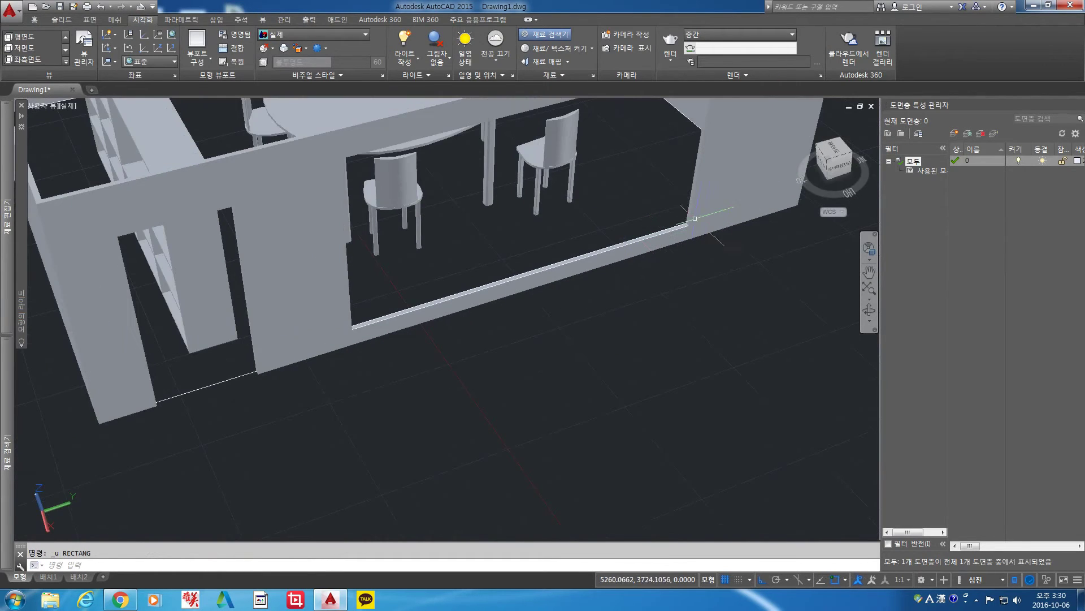
Window-select the strip under the window opening and extrude it to full wall height.
left_click(666, 182)
left_click(503, 342)
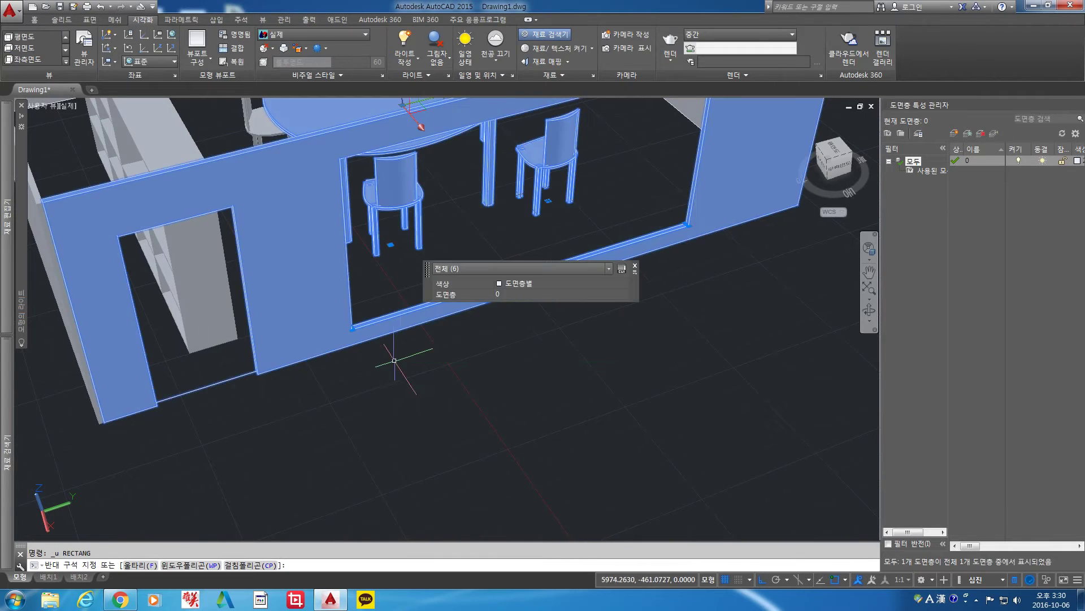
key("Escape")
left_click(329, 379)
left_click(750, 221)
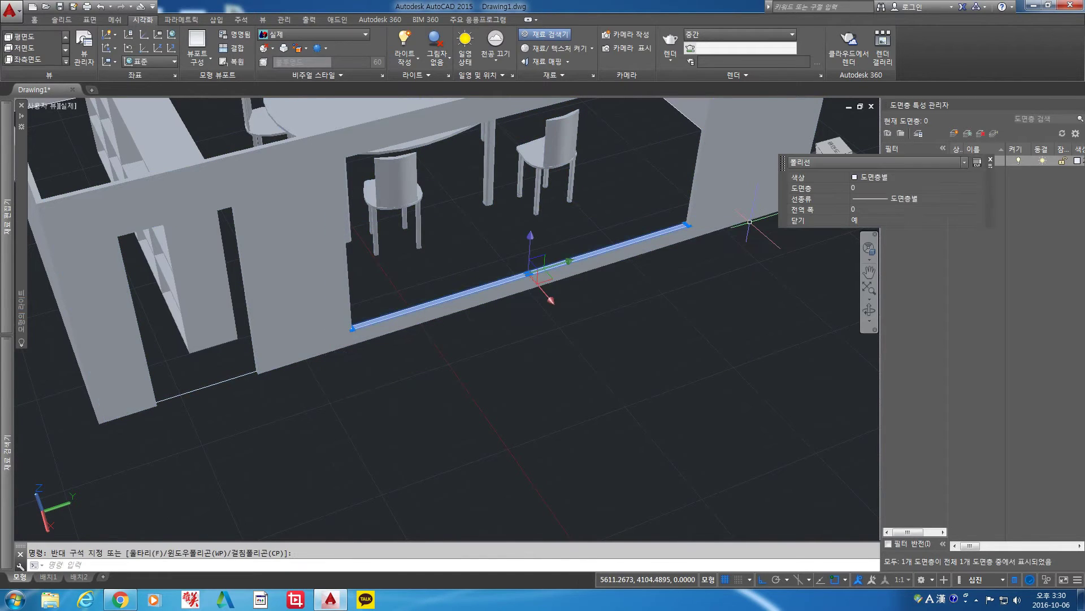
type("extr")
key("Return")
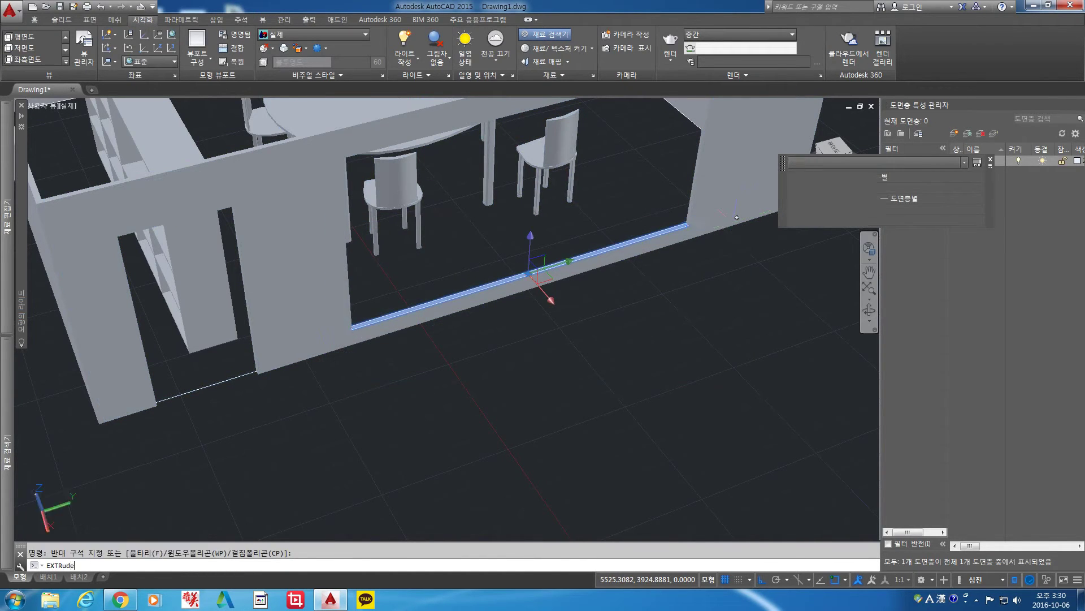
middle_click_drag(661, 319, 660, 401)
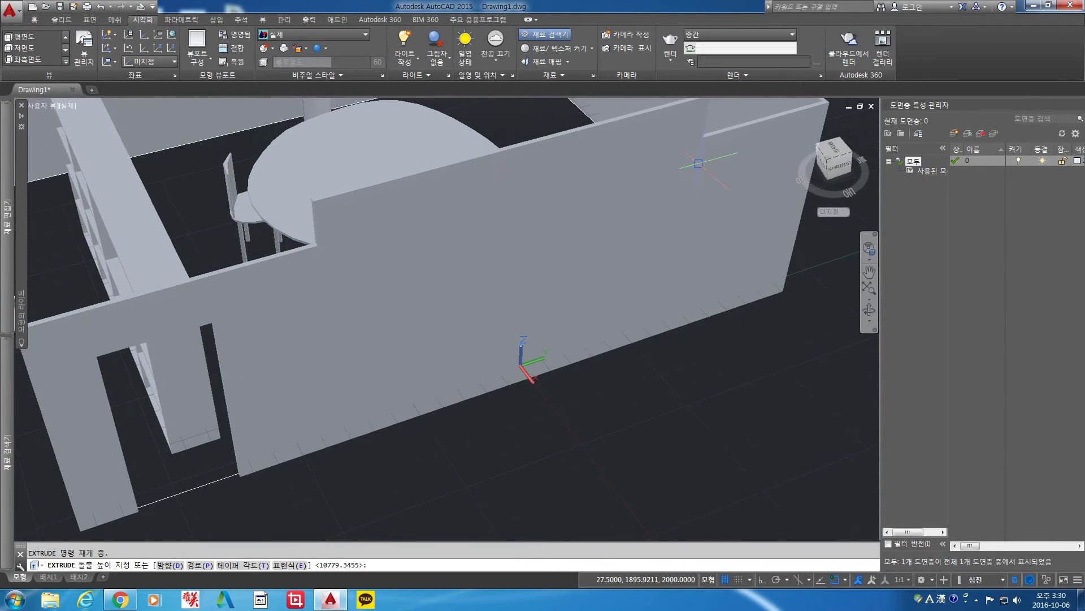
left_click(700, 182)
scroll(450, 261, "down", 5)
mouse_move(450, 261)
middle_mouse_down("shift")
mouse_move(430, 294)
mouse_move(427, 339)
mouse_move(468, 351)
middle_mouse_up("shift")
Begin moving the front angle solid, then orbit and pan to a top-down view of the L-shaped angles.
scroll(428, 362, "up", 8)
left_click(468, 351)
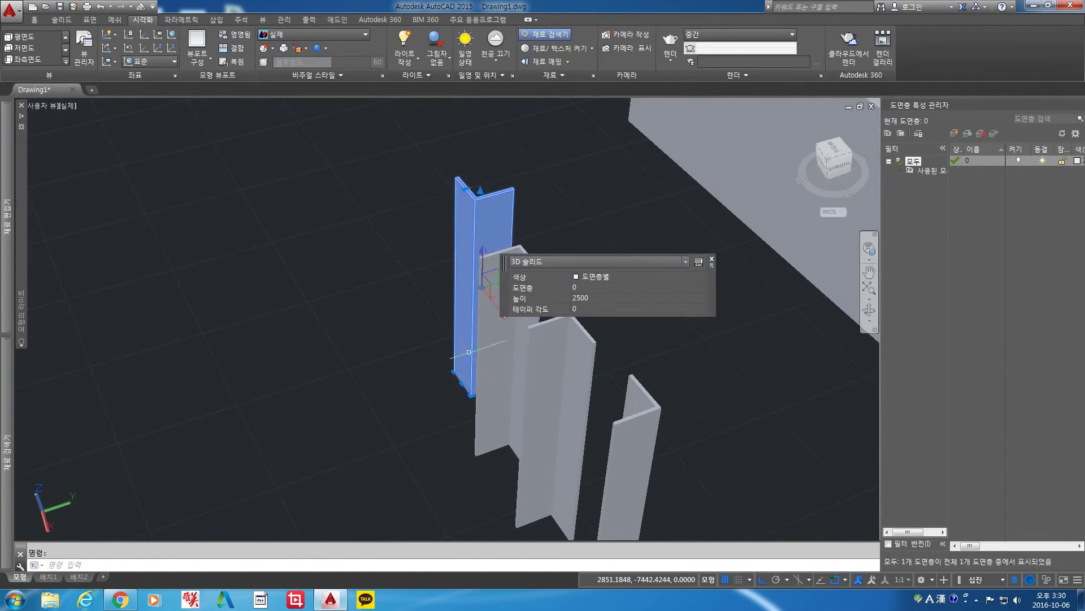
type("move")
key("Return")
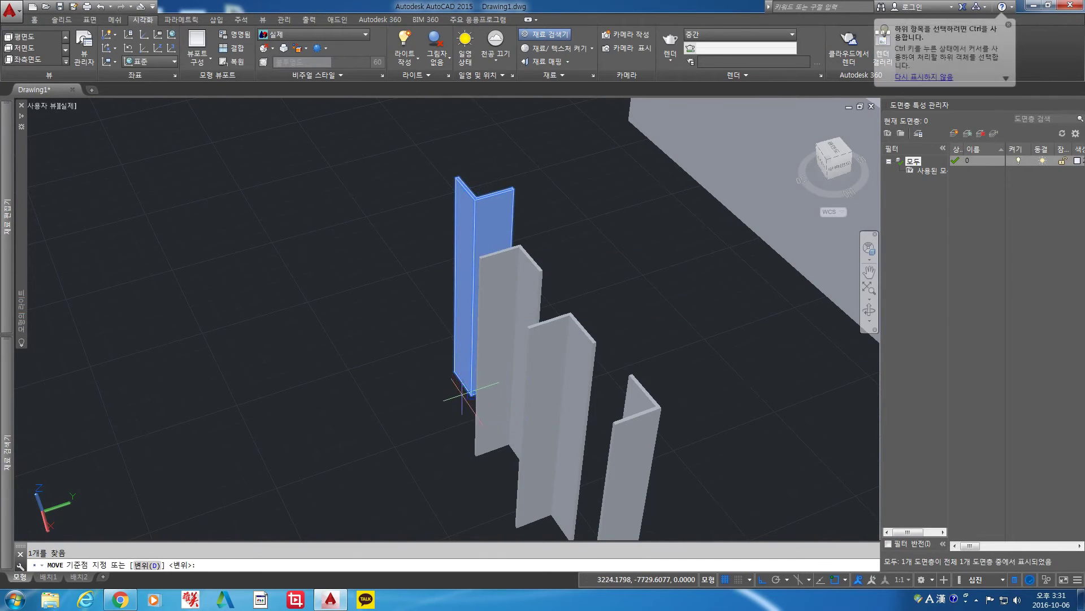
left_click(473, 394)
left_click(869, 310)
left_click_drag(678, 316, 485, 320)
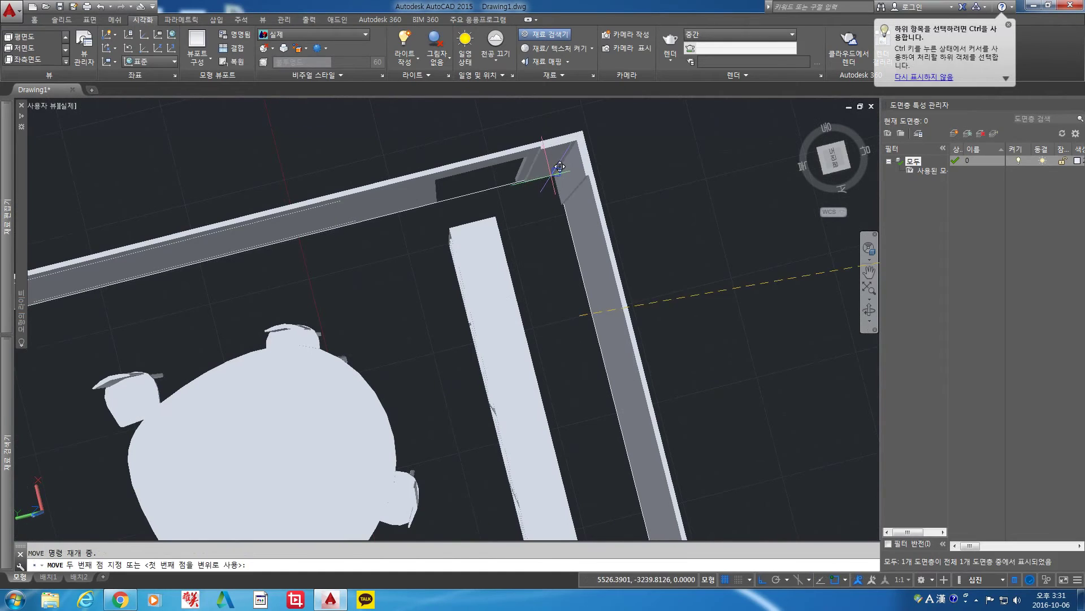
key("Escape")
mouse_move(557, 170)
middle_mouse_down()
mouse_move(280, 363)
mouse_move(395, 336)
middle_mouse_up()
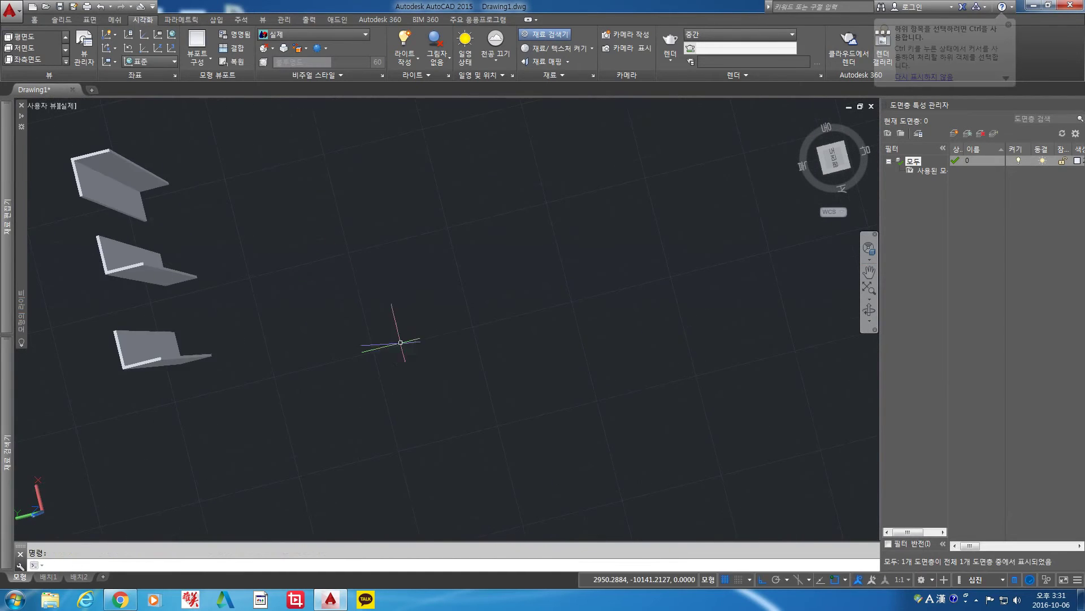
scroll(399, 320, "down", 3)
left_click(402, 334)
left_click(516, 323)
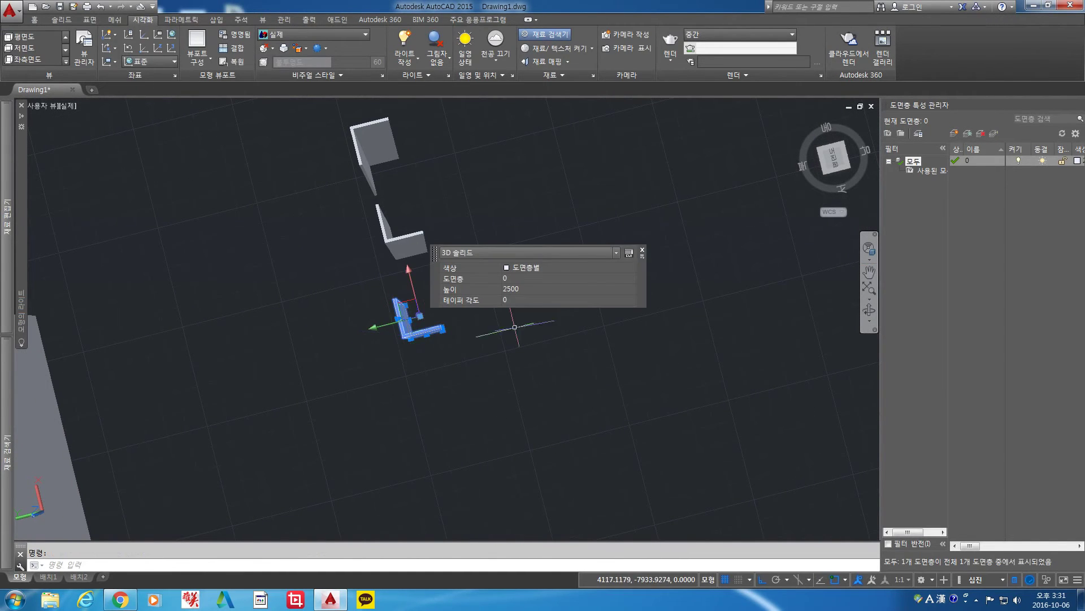
mouse_move(516, 322)
middle_mouse_down("shift")
mouse_move(643, 194)
mouse_move(456, 329)
middle_mouse_up("shift")
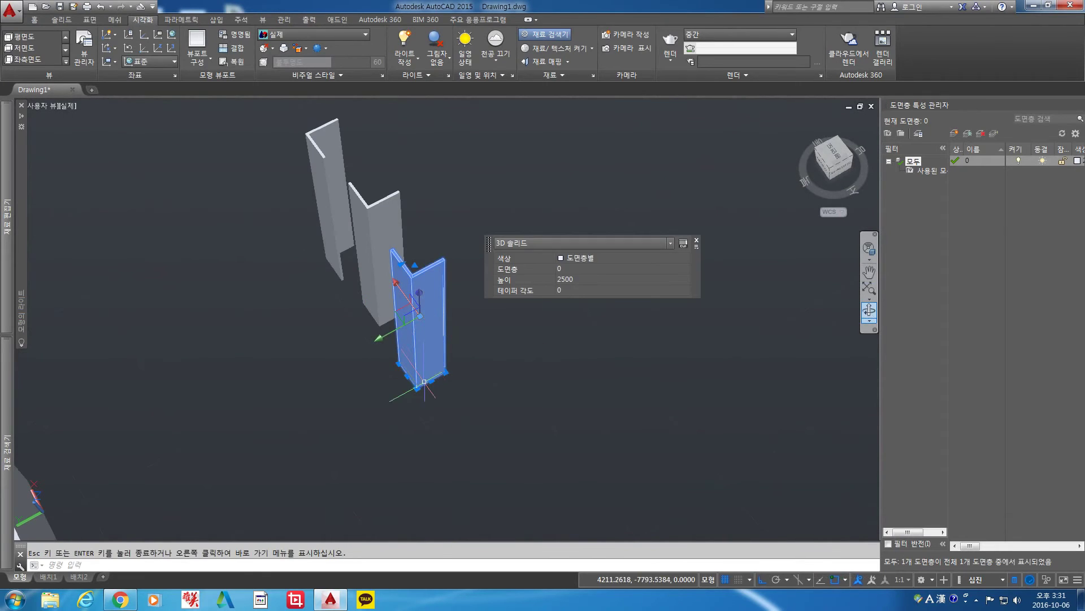
key("Escape")
Start moving the front L-shaped solid from its corner, orbiting toward the room's wall corner.
key("Return")
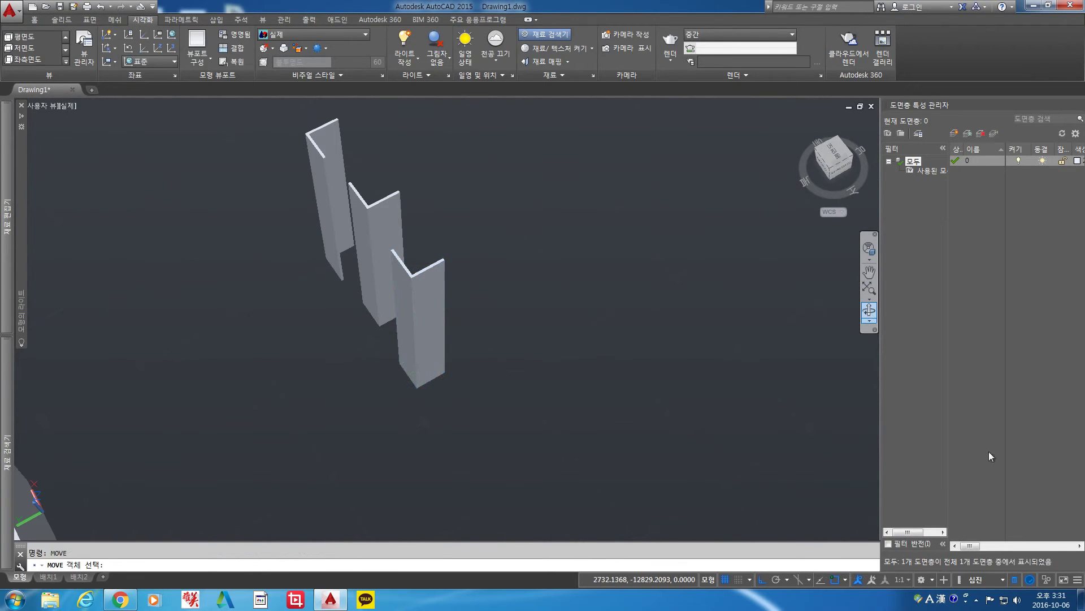
left_click(427, 358)
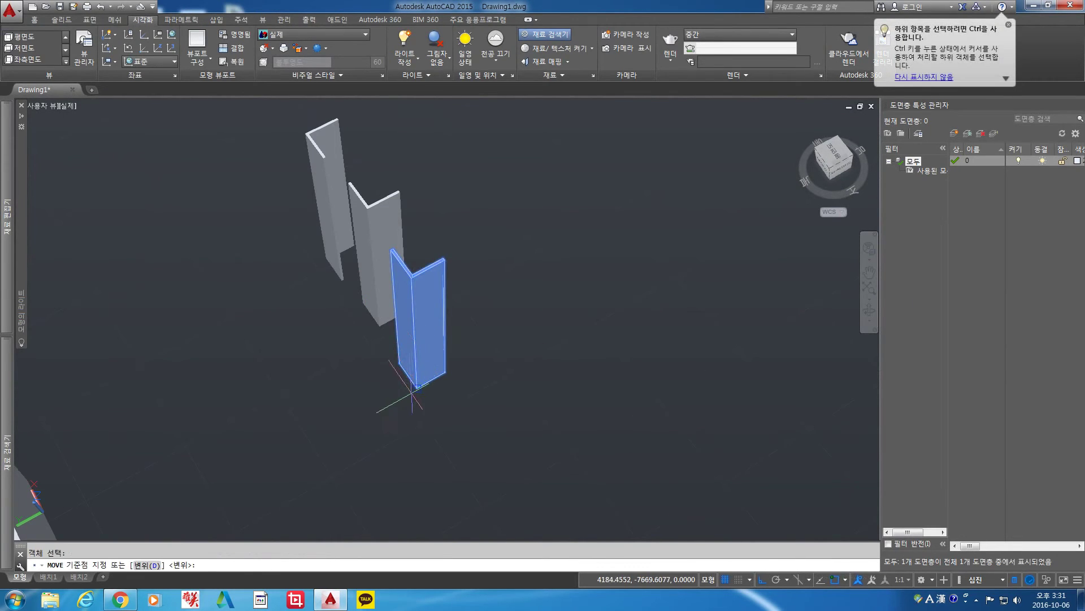
left_click(417, 387)
left_click(870, 310)
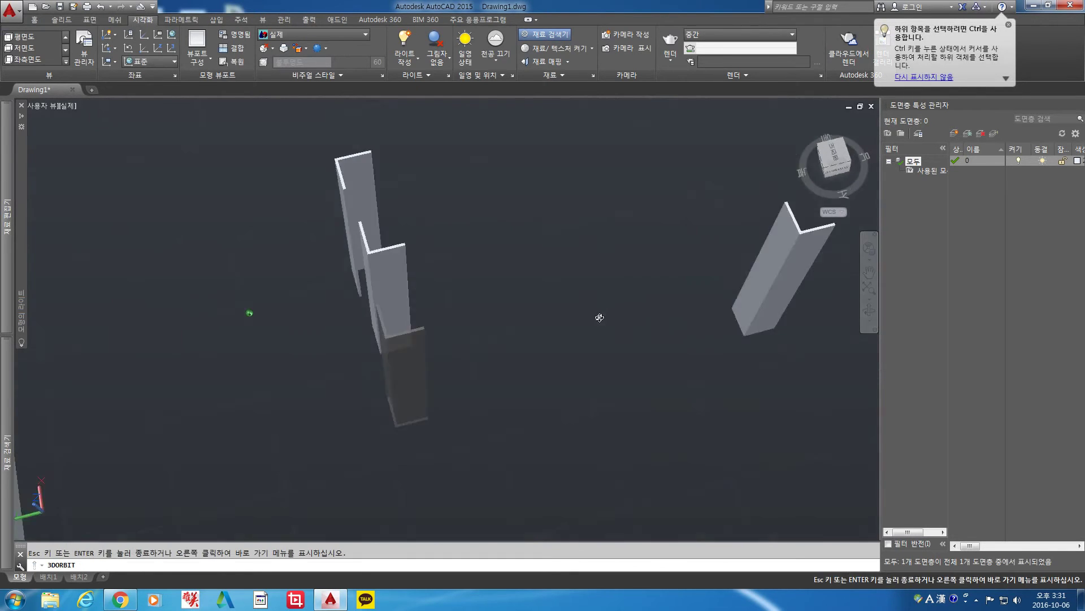
left_click_drag(559, 294, 325, 409)
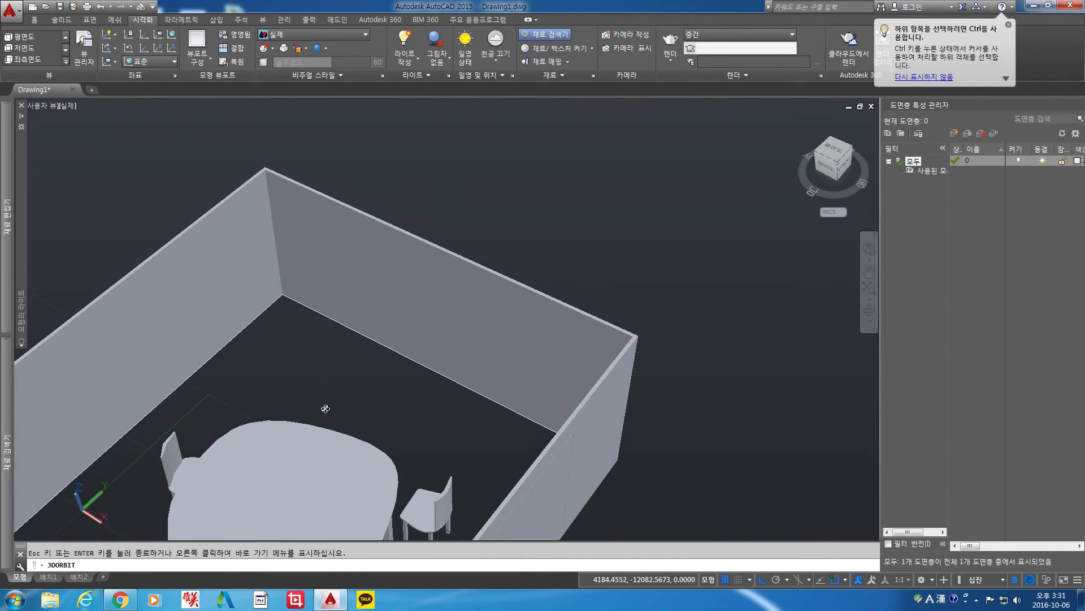
middle_click_drag(325, 408, 472, 385)
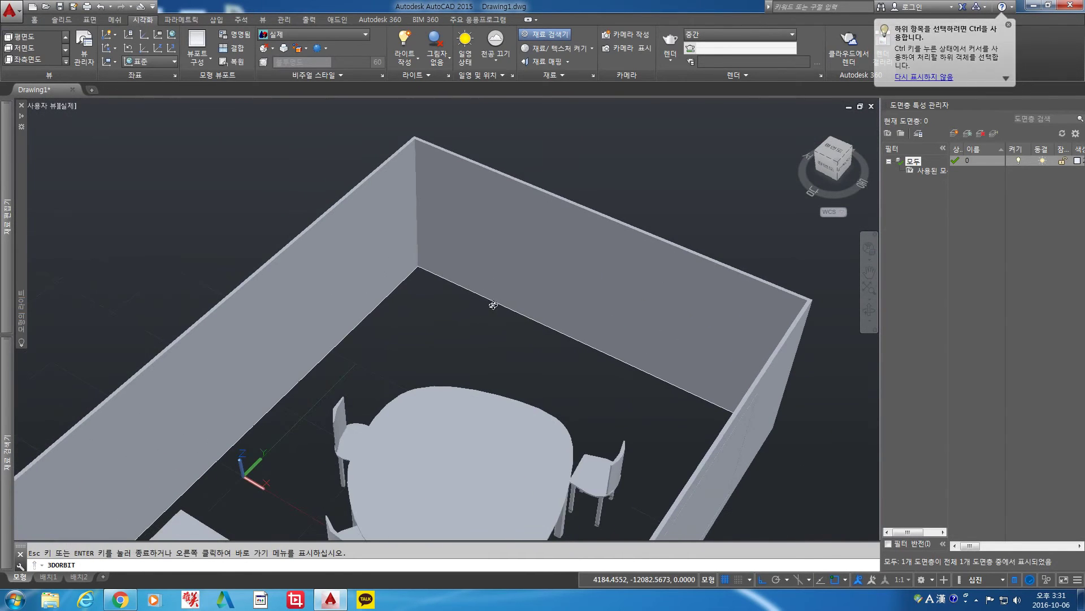
key("Escape")
middle_click_drag(420, 266, 522, 220)
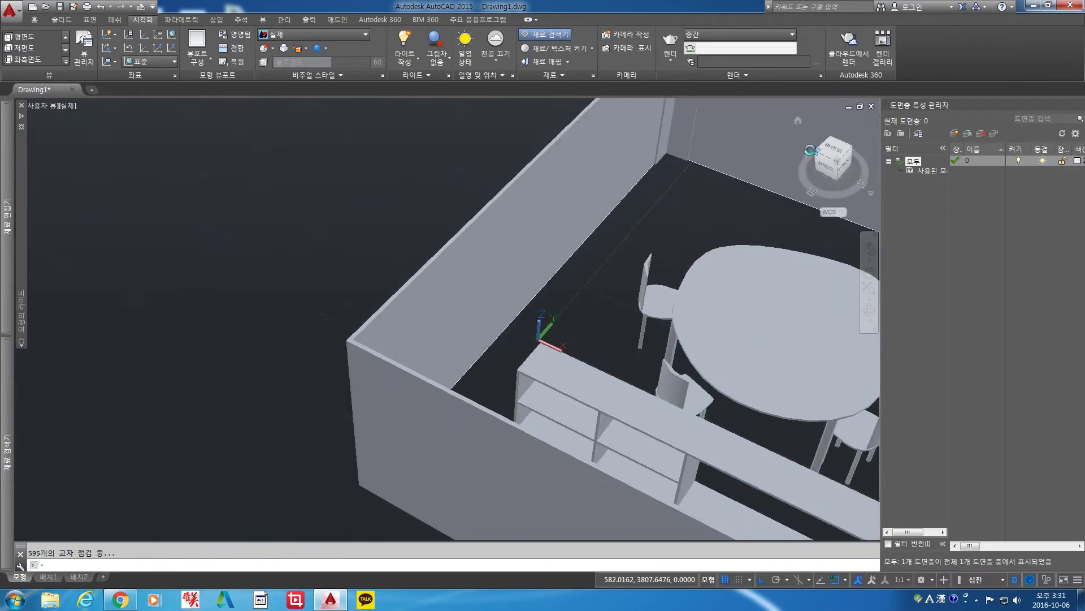
scroll(522, 221, "up", 5)
scroll(425, 164, "down", 5)
Move one L-shaped column from its corner base point into the room's wall corner.
left_click(425, 163)
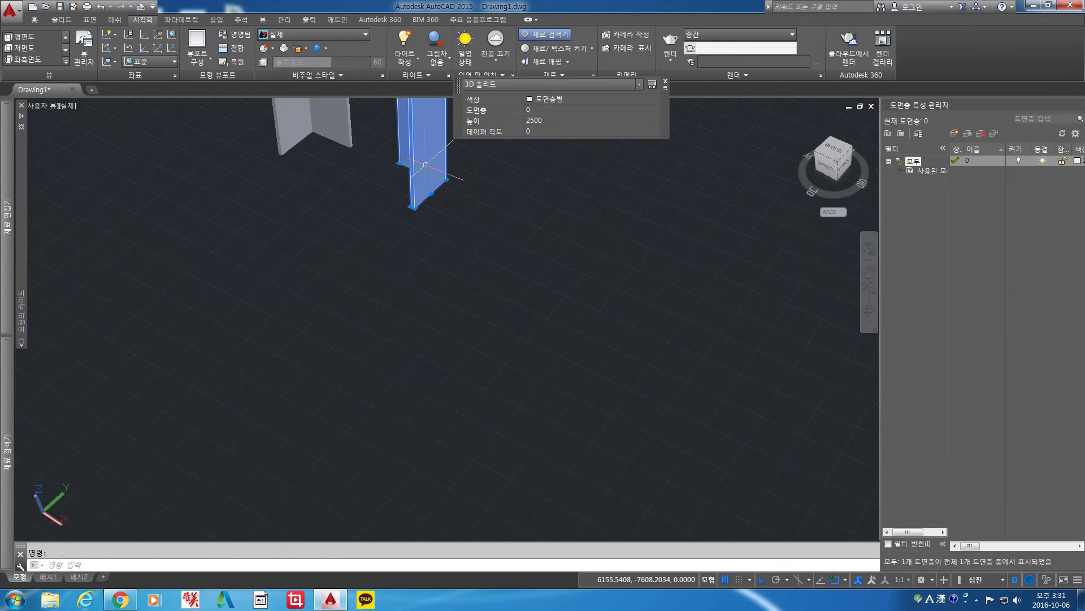
type("move")
key("Return")
scroll(516, 349, "up", 3)
scroll(358, 351, "up", 2)
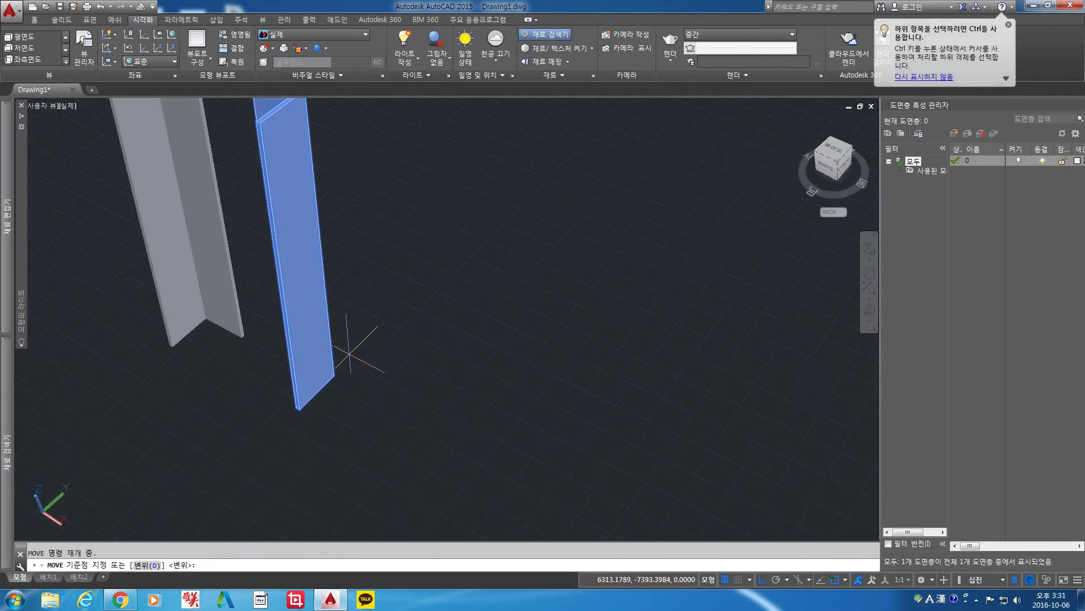
left_click(337, 376)
left_click(869, 312)
mouse_move(792, 272)
left_mouse_down()
mouse_move(661, 239)
mouse_move(860, 231)
mouse_move(444, 160)
mouse_move(552, 455)
mouse_move(586, 403)
left_mouse_up()
key("Escape")
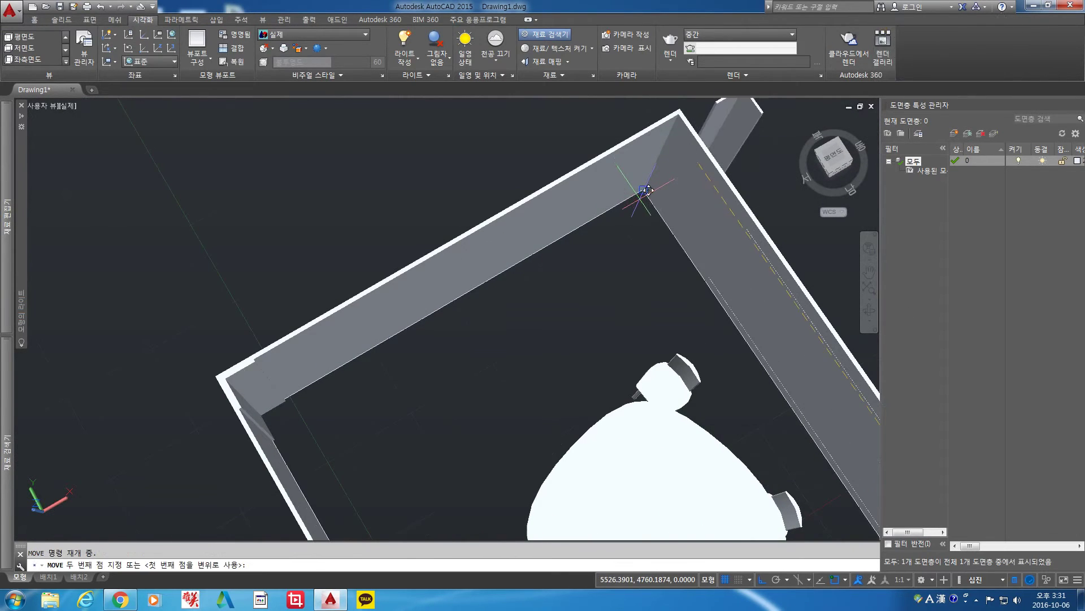
left_click(638, 198)
Start moving the small angle solid from its corner base point.
scroll(607, 234, "up", 3)
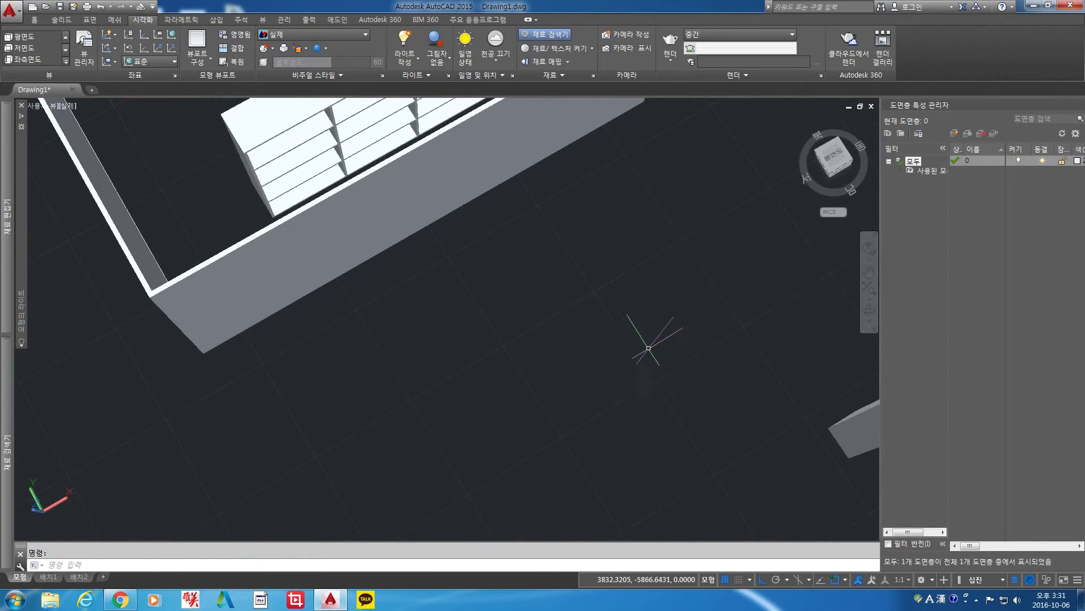
scroll(648, 348, "down", 3)
left_click(630, 341)
key("Return")
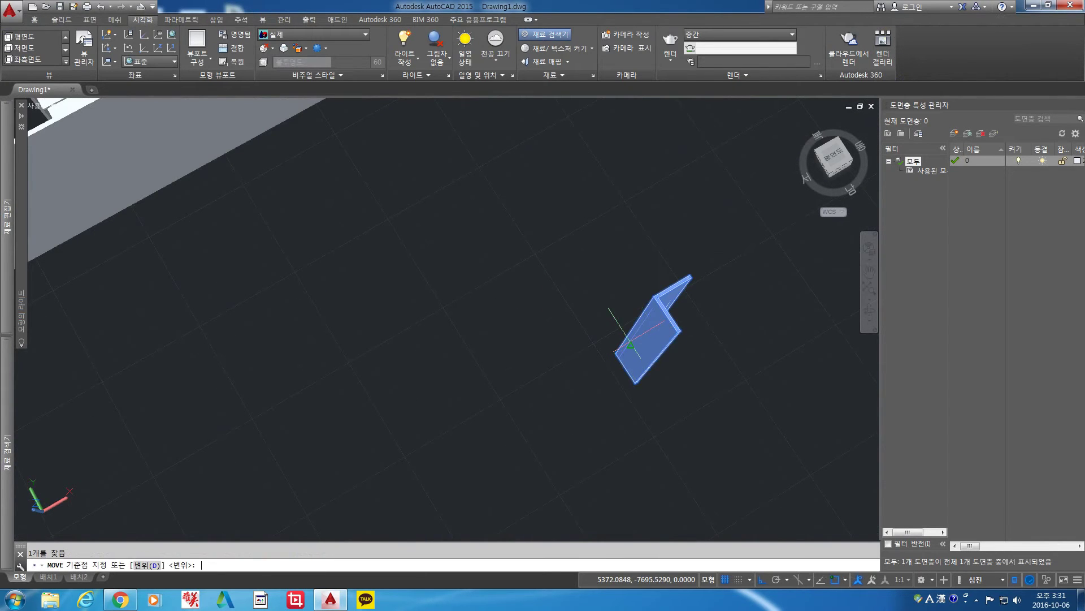
left_click(617, 353)
Orbit and zoom out until the whole furnished room and the loose panels are visible.
left_click(868, 319)
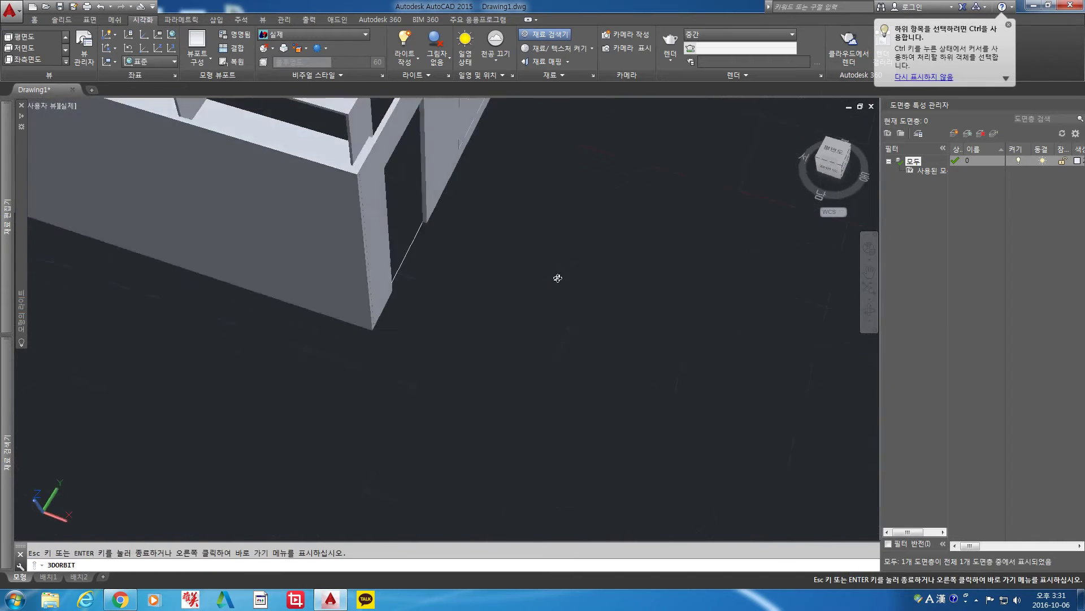
left_click_drag(557, 279, 494, 209)
scroll(537, 340, "down", 3)
scroll(534, 255, "down", 2)
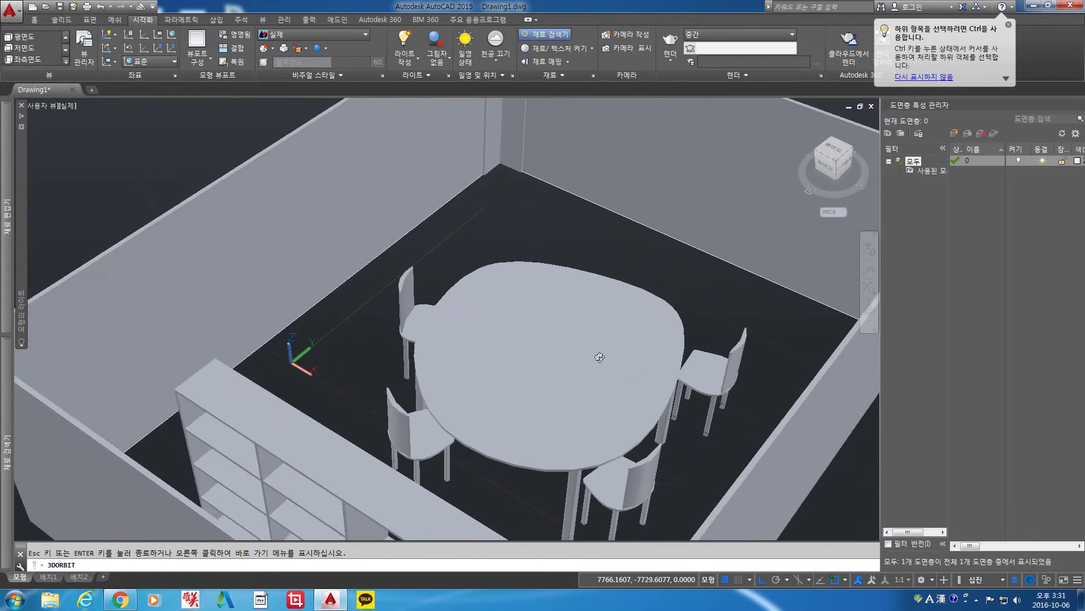
scroll(582, 390, "down", 4)
scroll(495, 415, "down", 2)
scroll(453, 380, "up", 1)
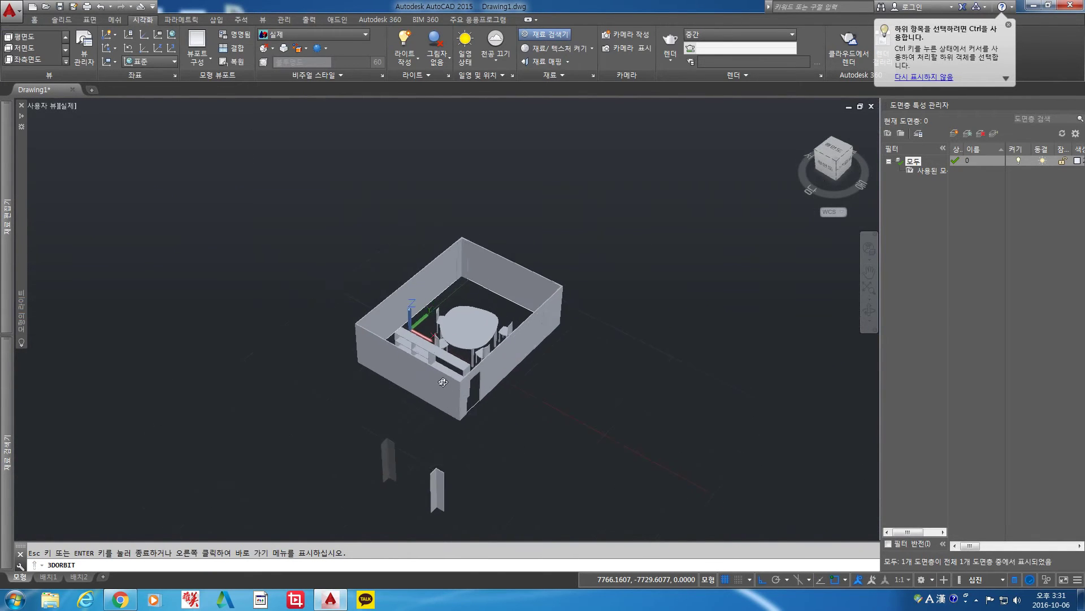
scroll(453, 380, "up", 2)
scroll(453, 381, "up", 2)
left_click_drag(622, 317, 271, 320)
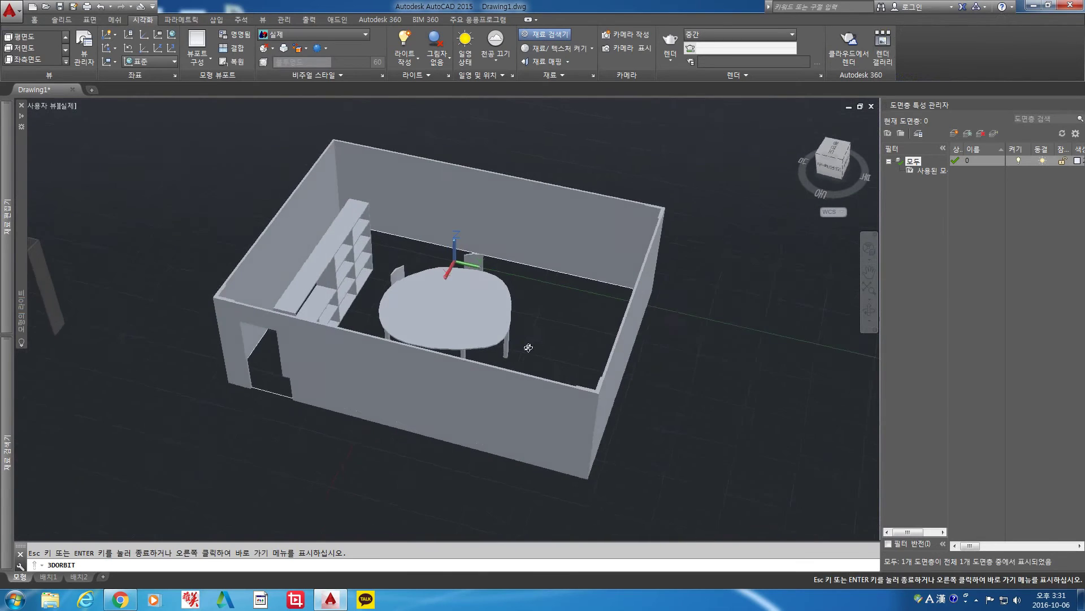
Rotate the thin vertical panel 180° about its bottom corner.
key("Escape")
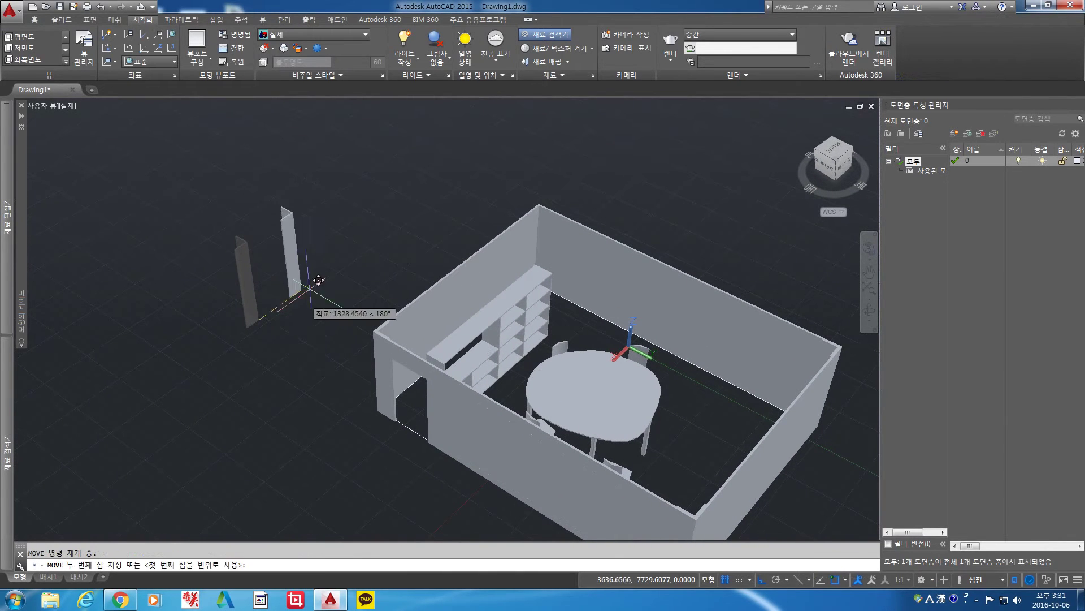
left_click(247, 291)
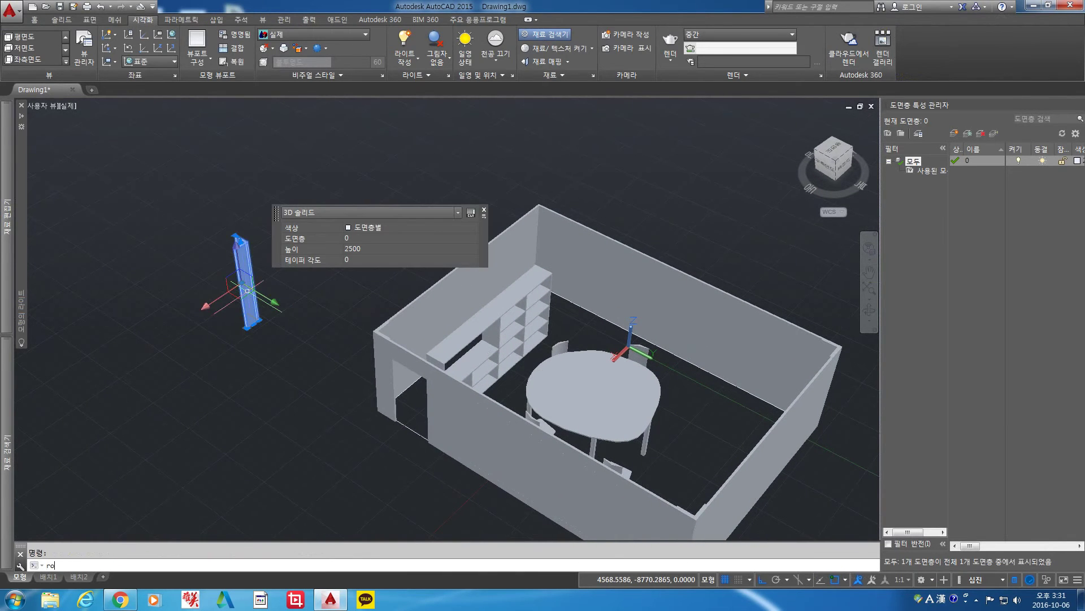
key("Return")
left_click(259, 320)
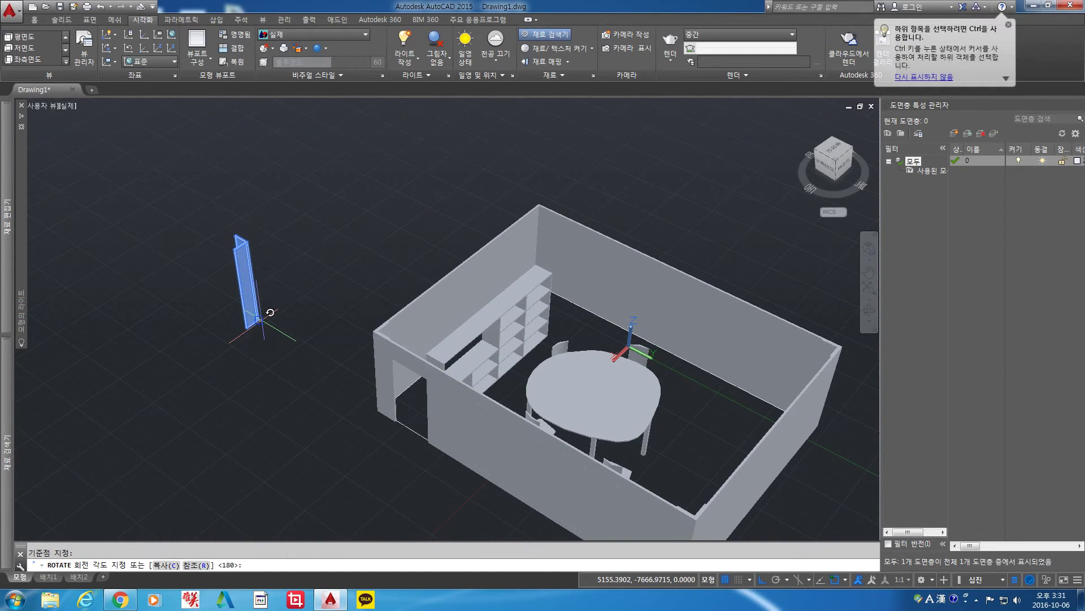
key("Return")
Move the rotated panel into the room's inner corner beside the bookshelves.
left_click(249, 282)
left_click(277, 356)
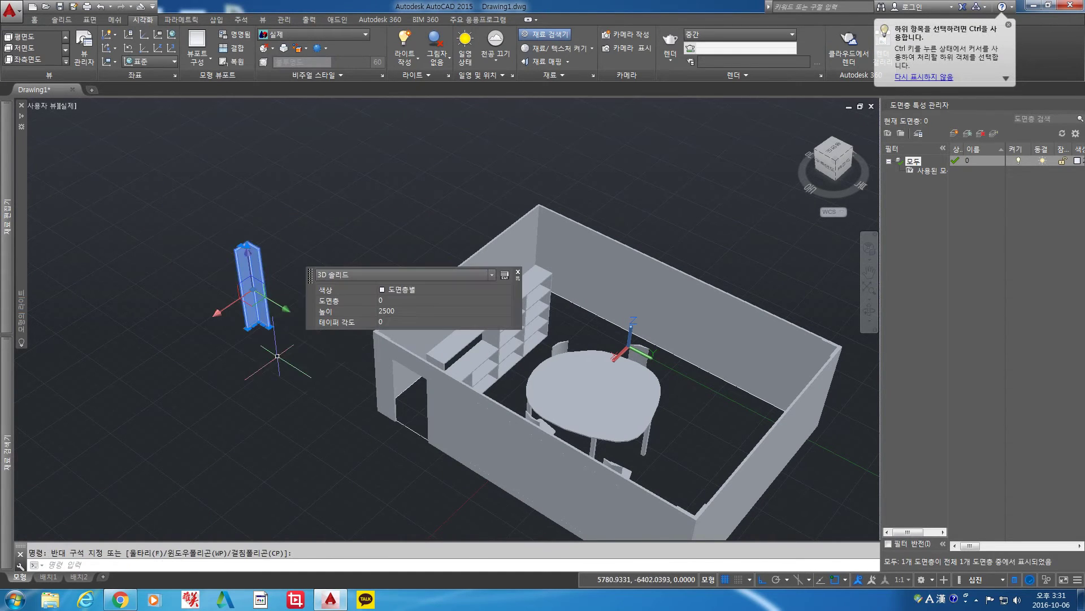
type("move")
key("Return")
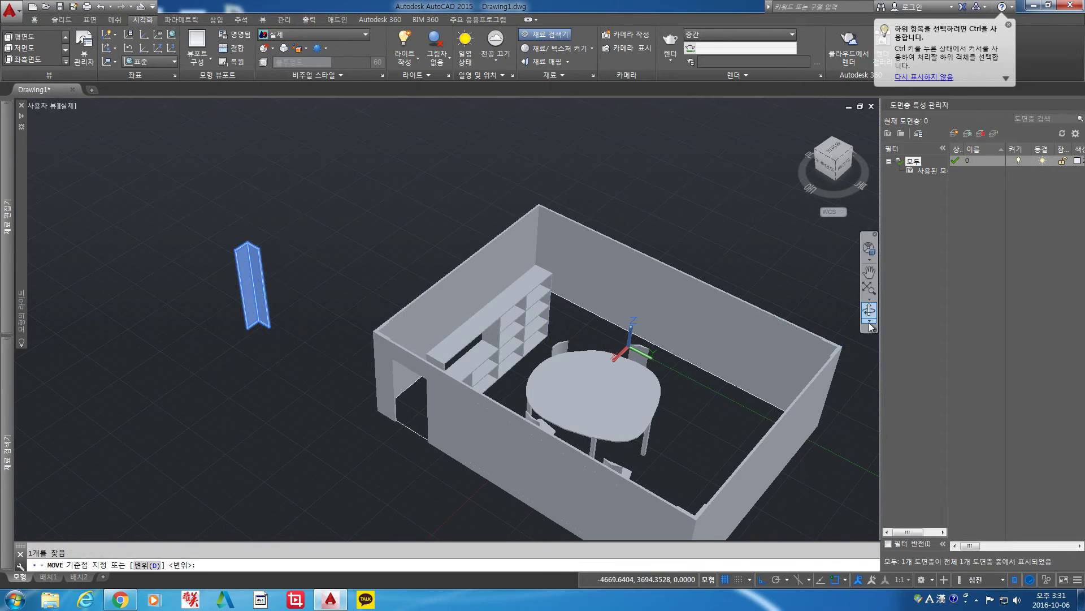
mouse_move(803, 271)
middle_mouse_down("shift")
mouse_move(652, 270)
mouse_move(545, 214)
middle_mouse_up("shift")
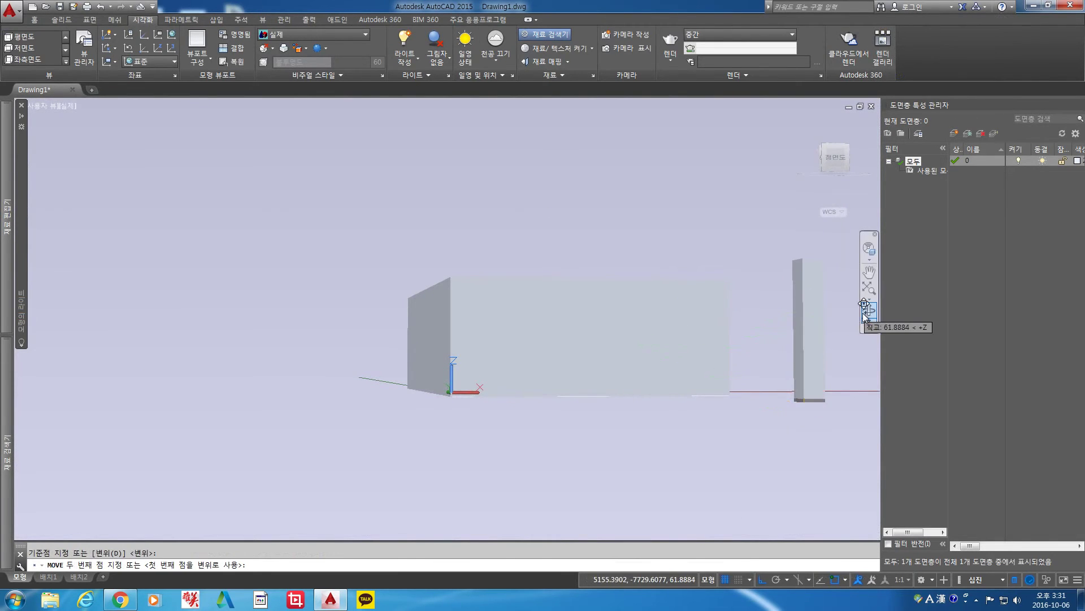
mouse_move(865, 306)
middle_mouse_down("shift")
mouse_move(457, 390)
mouse_move(388, 380)
mouse_move(426, 414)
middle_mouse_up("shift")
scroll(426, 414, "up", 3)
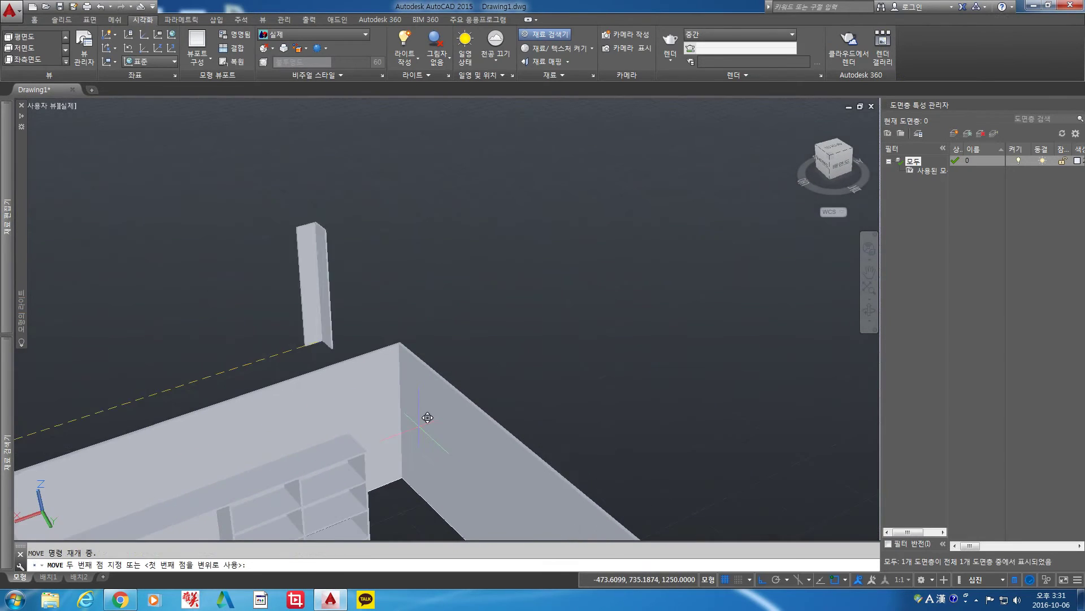
scroll(472, 377, "up", 3)
middle_click_drag(473, 378, 543, 308)
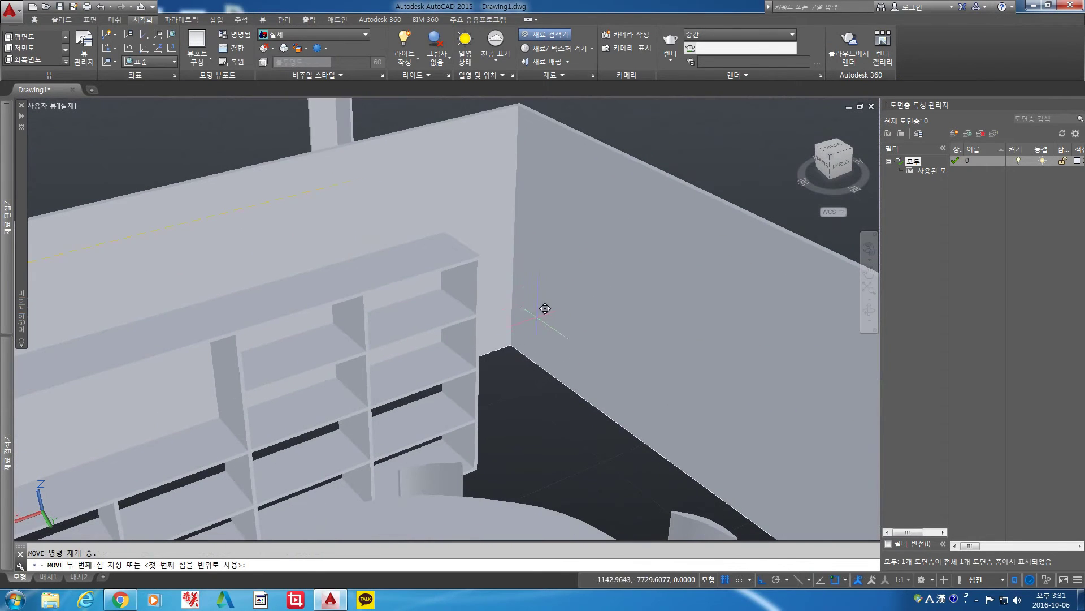
left_click(511, 345)
scroll(739, 266, "down", 5)
scroll(739, 265, "down", 4)
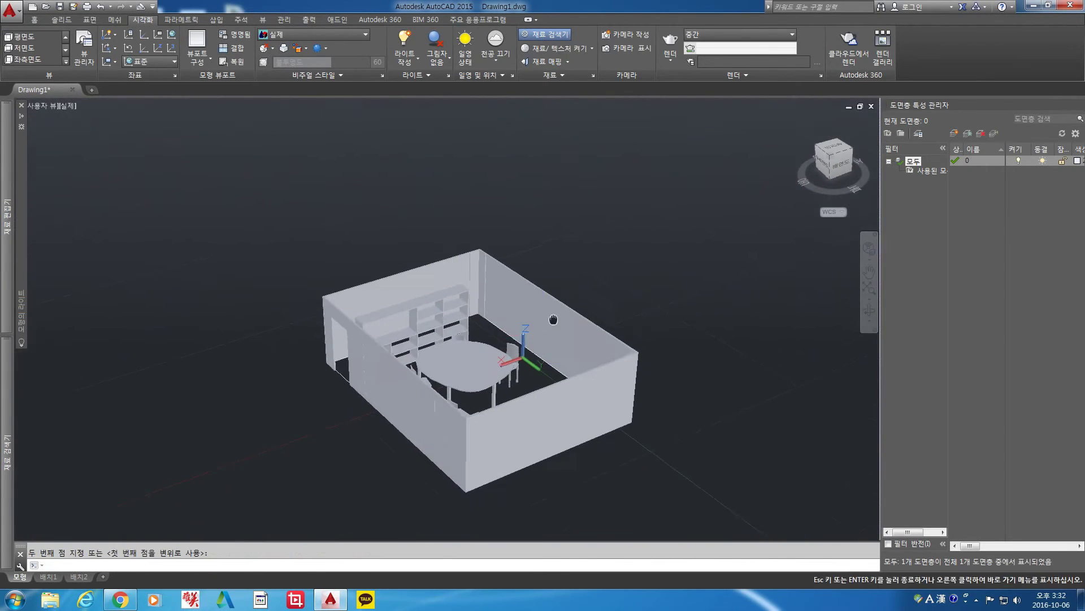
left_click(869, 289)
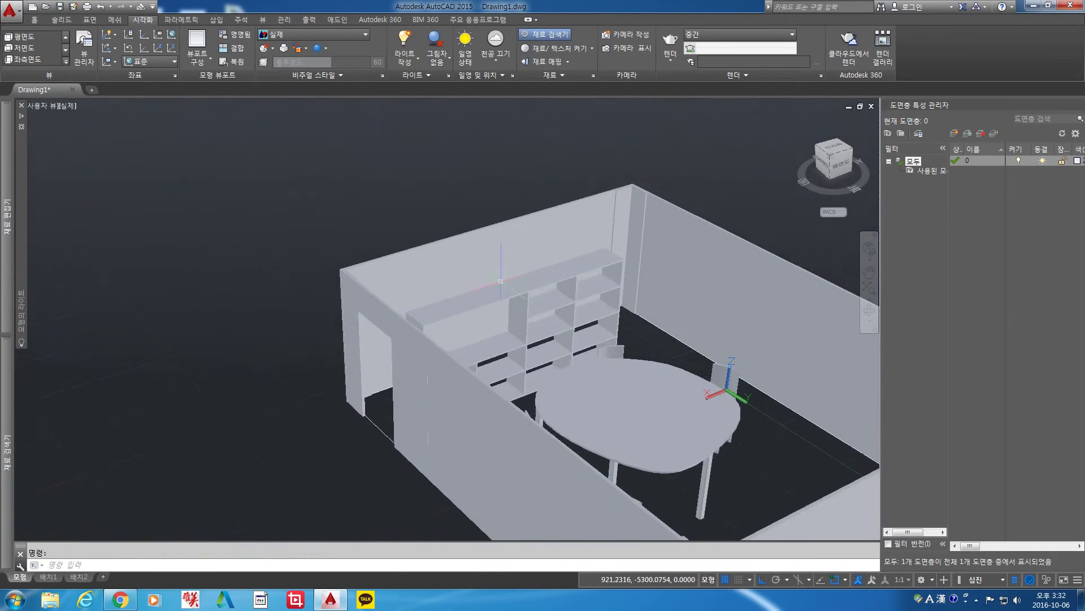
Move the bookshelf from its midpoint to sit against the wall beside the table.
middle_click_drag(395, 238, 557, 334, "shift")
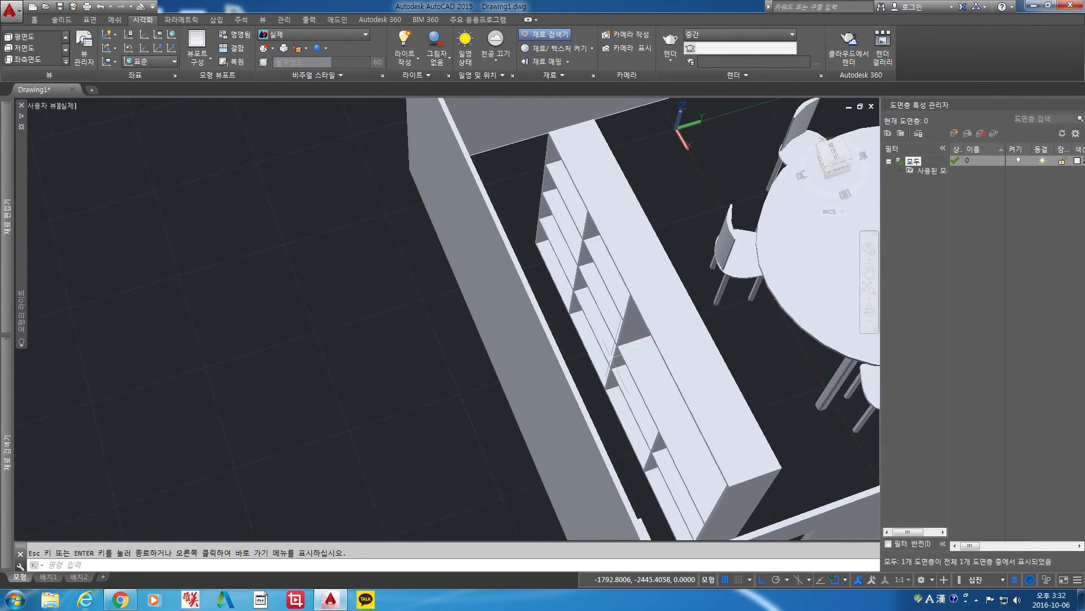
left_click(658, 376)
middle_click_drag(657, 376, 607, 393, "shift")
key("Escape")
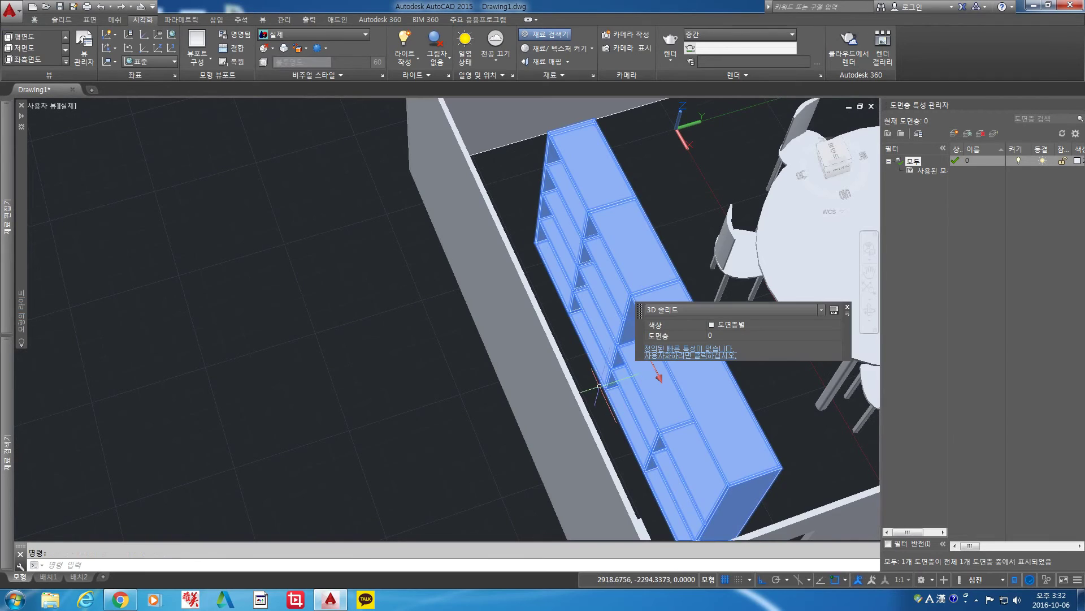
type("move")
key("Return")
scroll(618, 342, "up", 5)
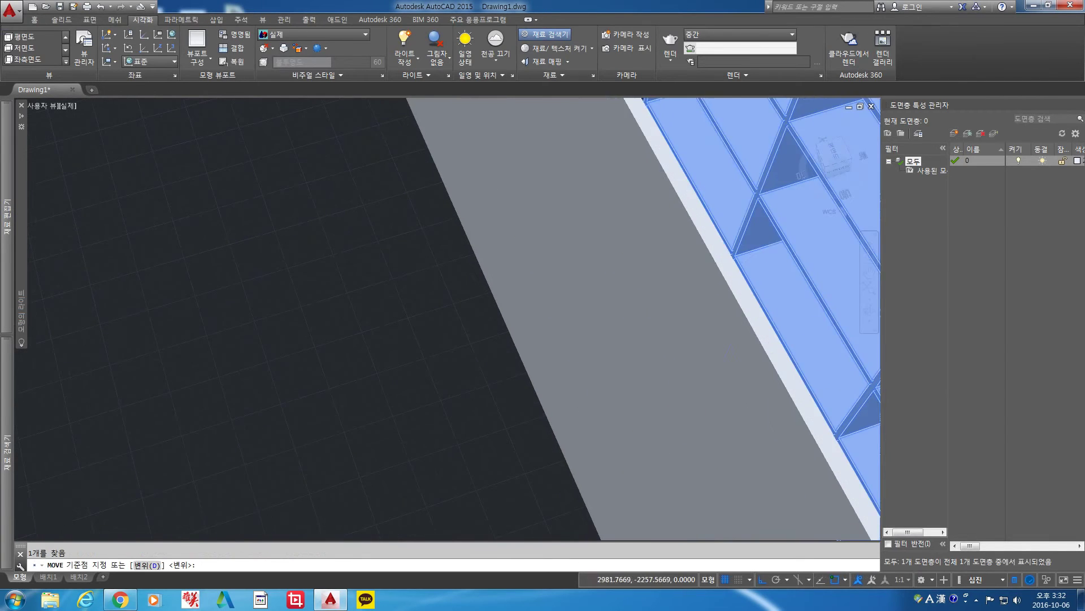
scroll(491, 339, "up", 3)
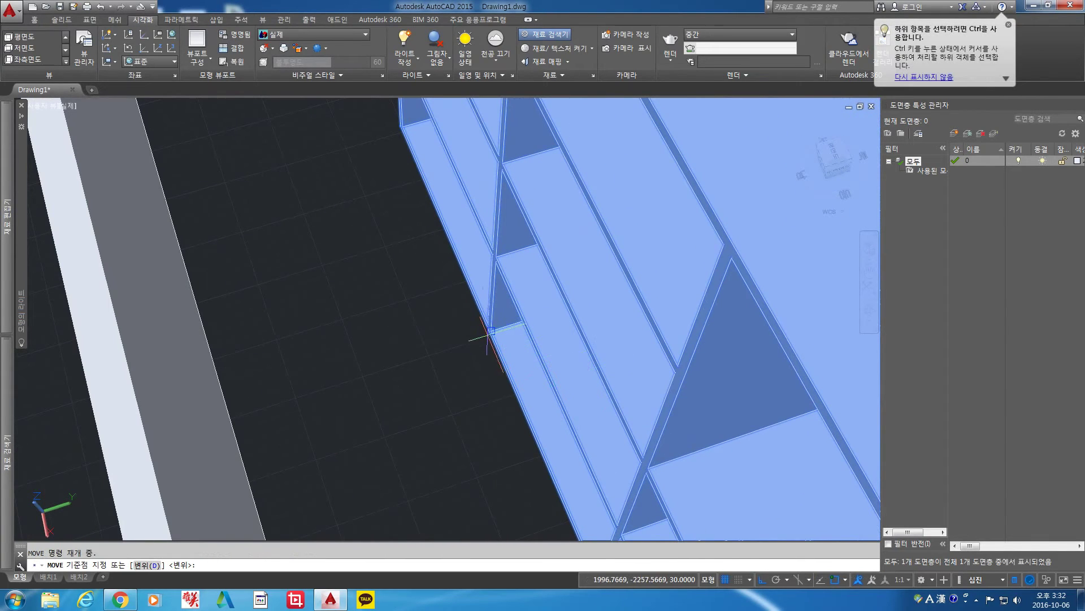
scroll(492, 337, "up", 2)
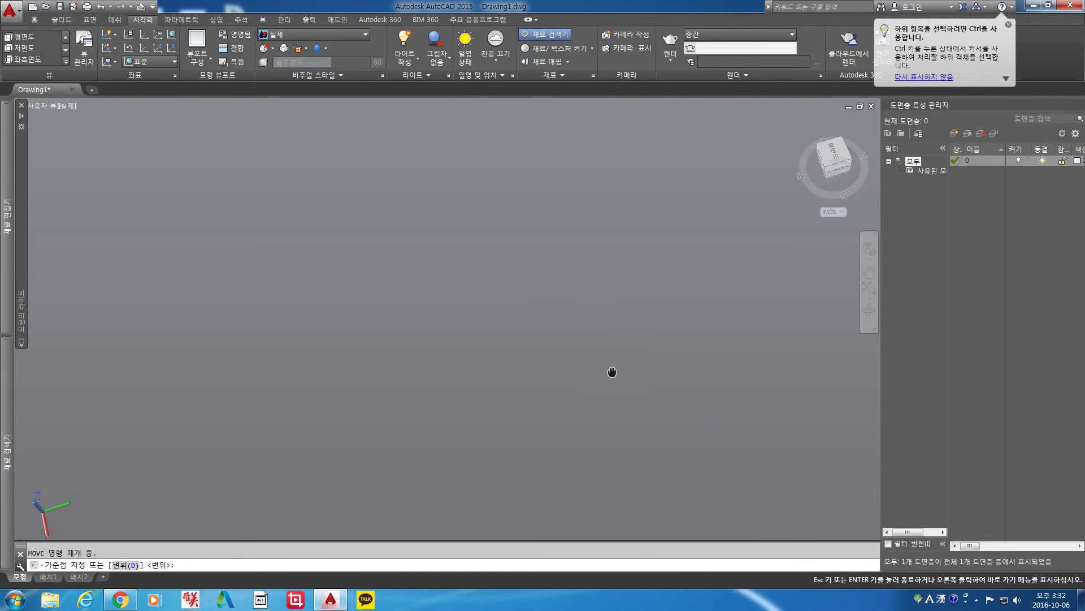
scroll(462, 403, "down", 5)
mouse_move(509, 317)
middle_mouse_down()
mouse_move(611, 306)
mouse_move(729, 263)
middle_mouse_up()
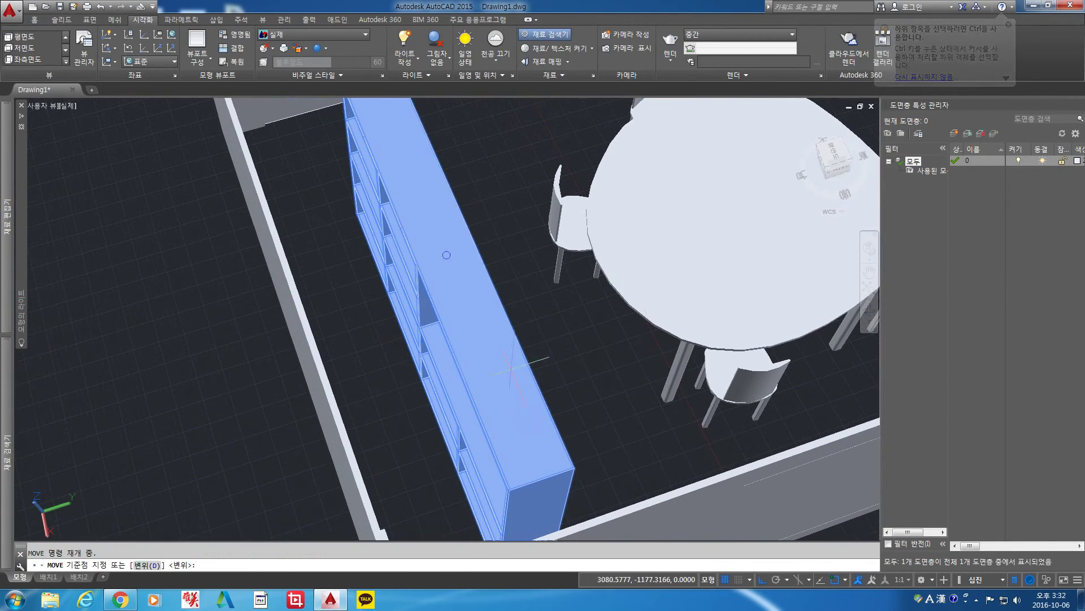
left_click(421, 378)
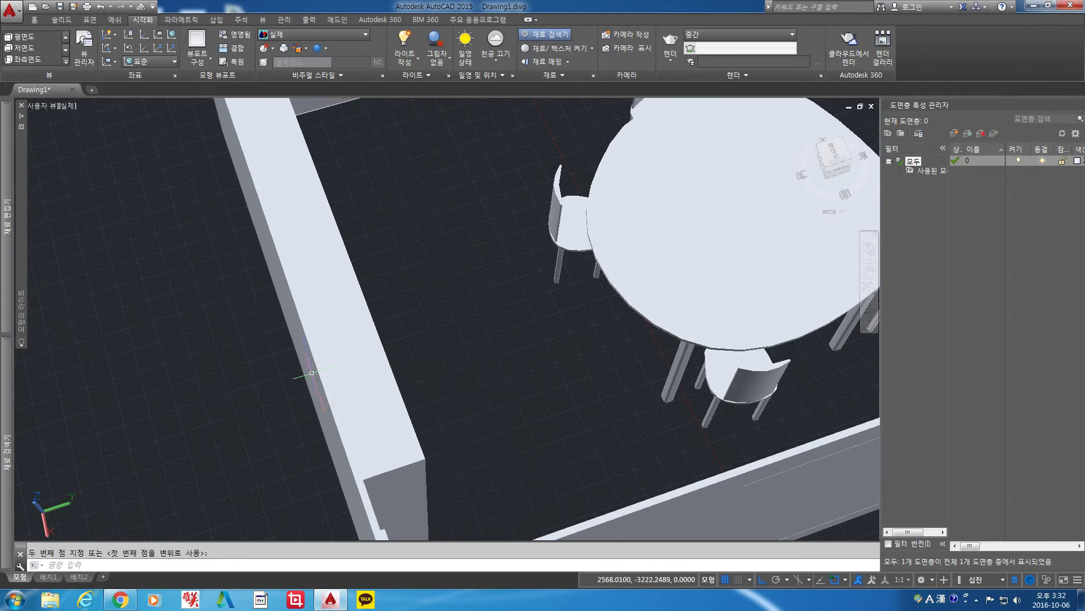
left_click(312, 372)
Slide the bookshelf a further 30 units along the gizmo's Y axis.
left_click(333, 367)
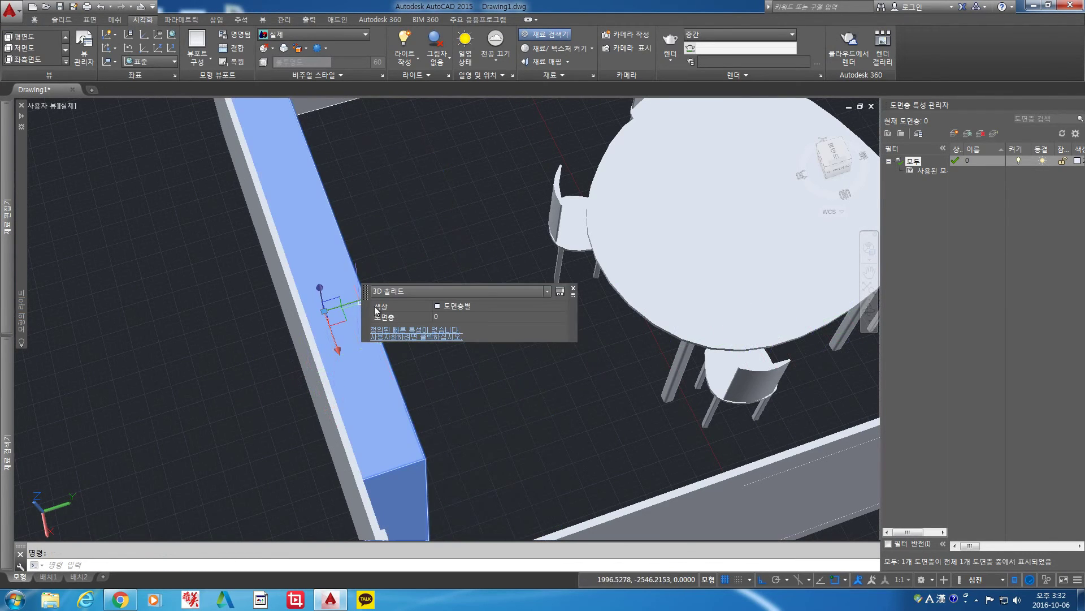
left_click(574, 289)
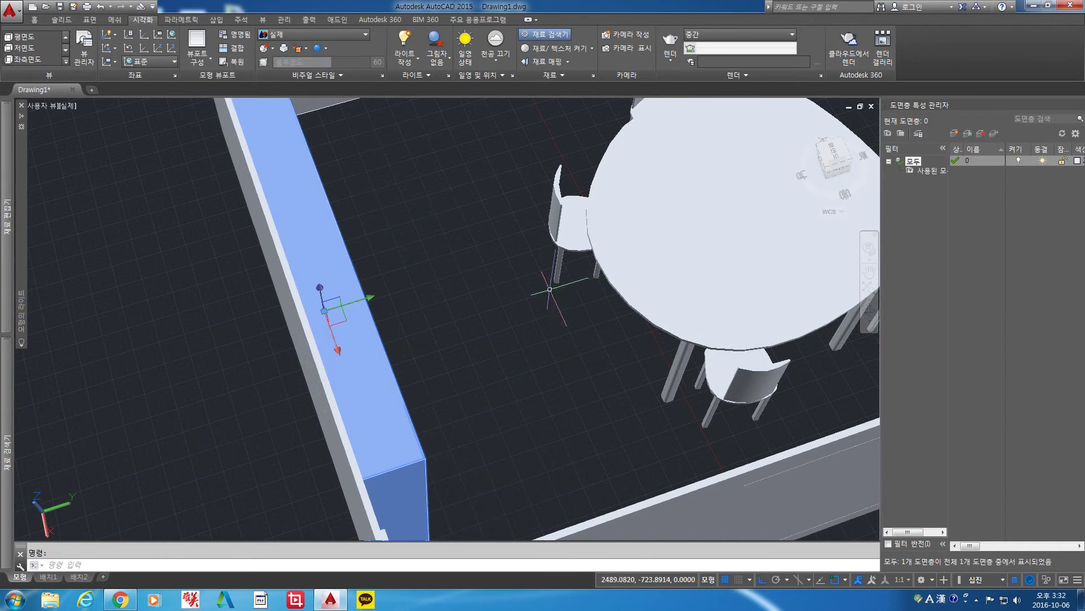
left_click(363, 301)
key("Return")
From a low side view of the room, delete the stray top edge line.
key("Escape")
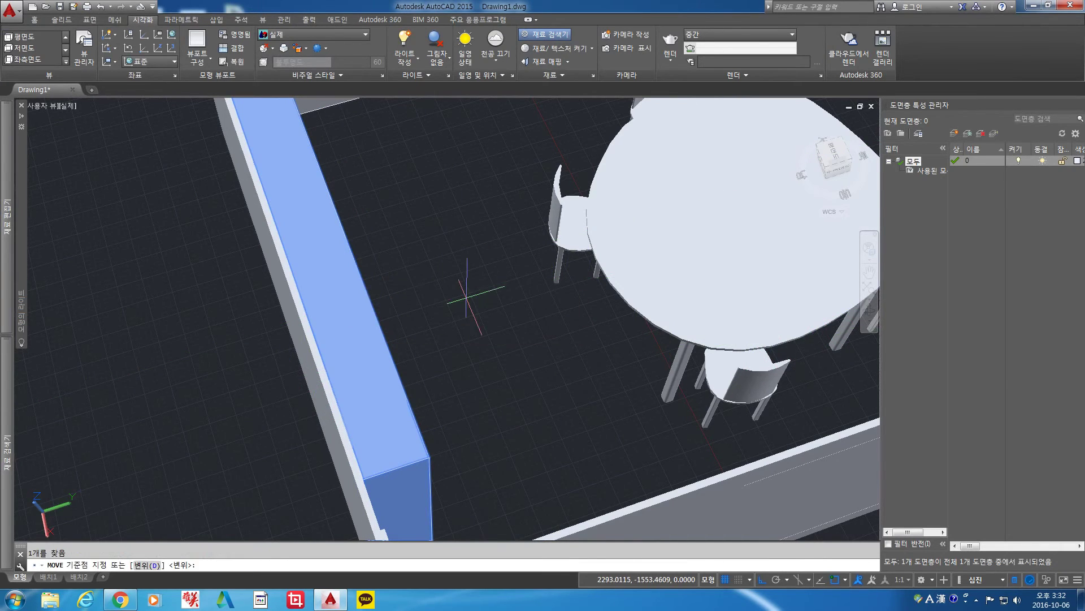
scroll(586, 319, "down", 5)
scroll(587, 318, "up", 2)
scroll(587, 318, "up", 2)
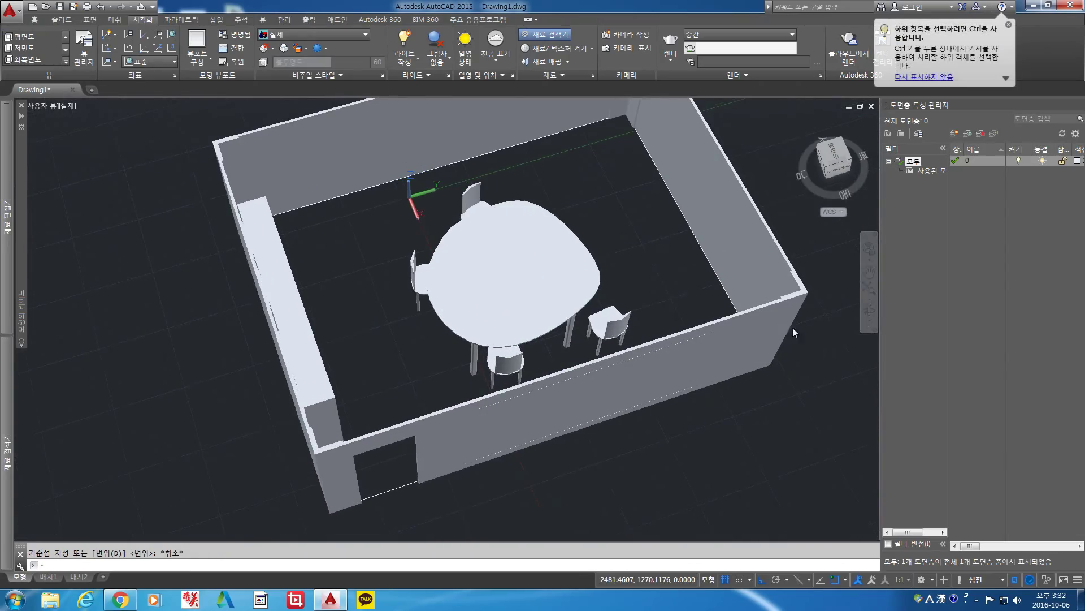
mouse_move(587, 318)
middle_mouse_down("shift")
mouse_move(556, 216)
mouse_move(742, 291)
mouse_move(742, 395)
middle_mouse_up("shift")
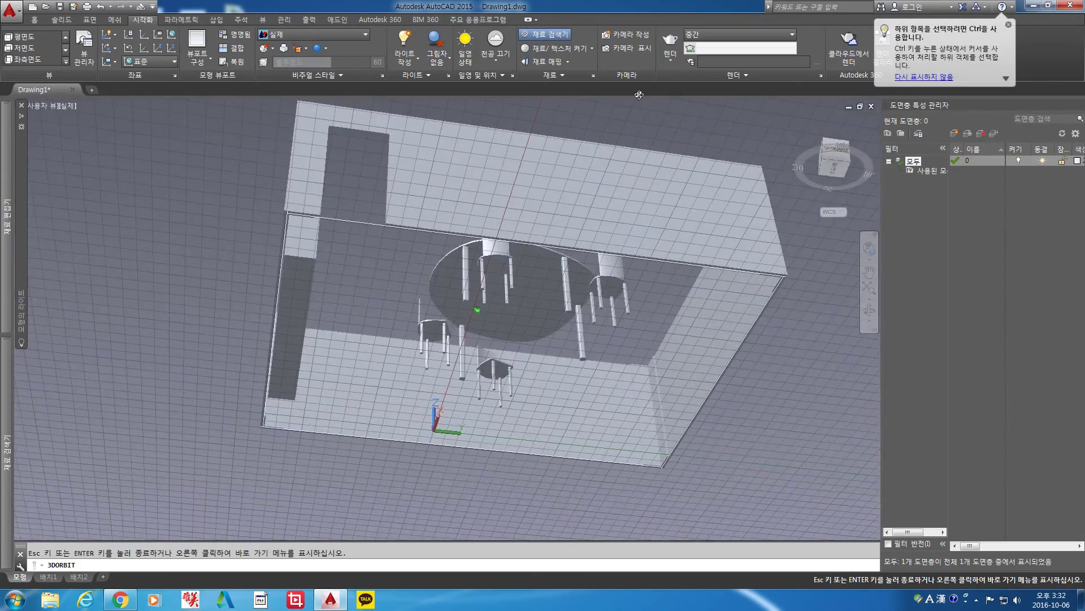
type("rec")
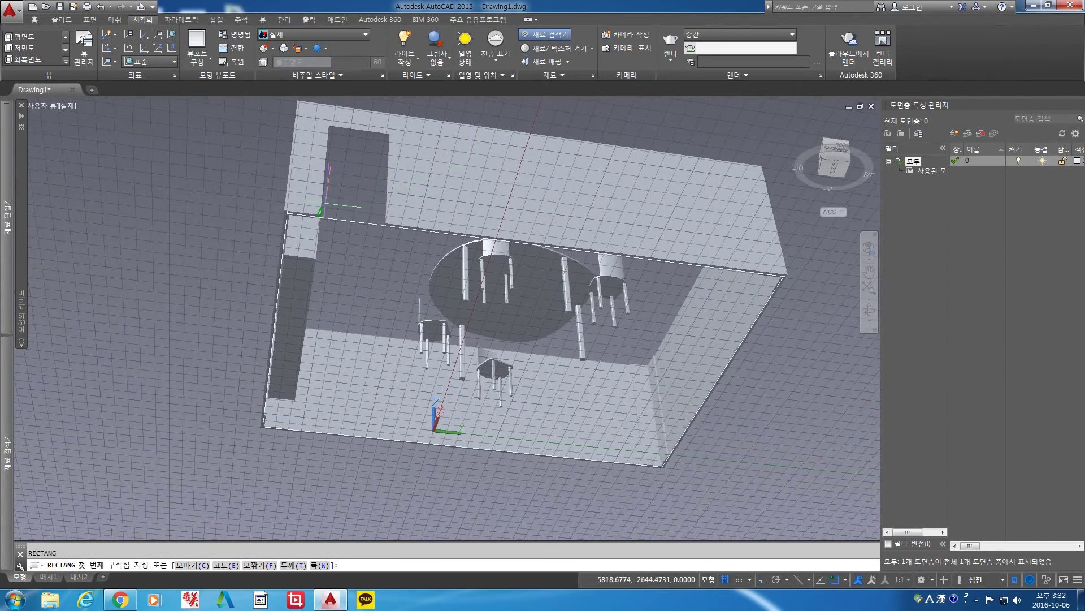
key("Escape")
left_click(343, 219)
key("Delete")
type("re")
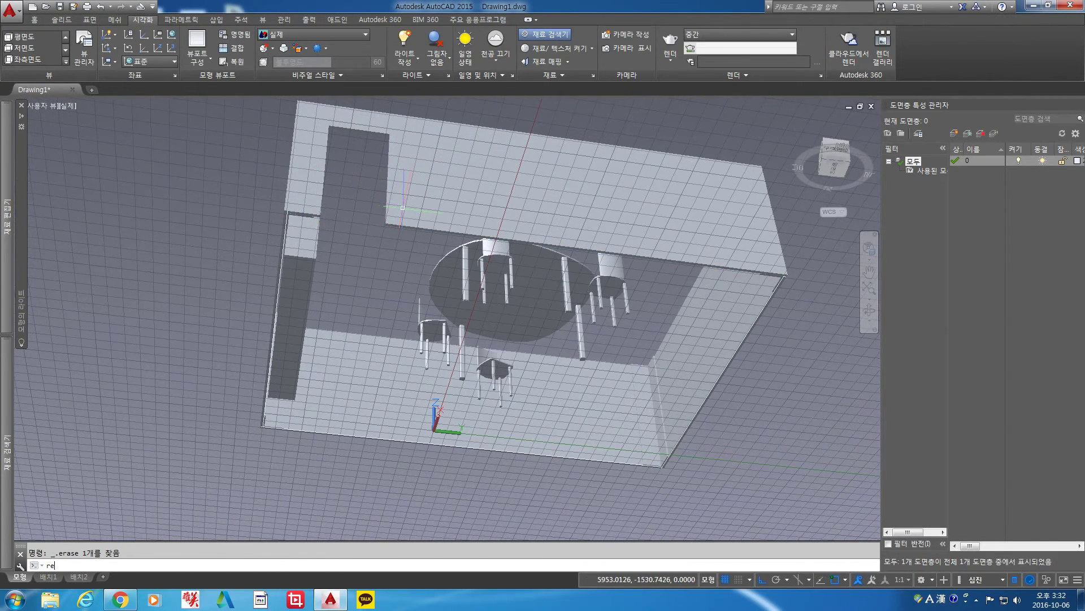
Extrude the floor outline 30 units downward into a solid floor slab, then view it from above.
type("c")
key("Return")
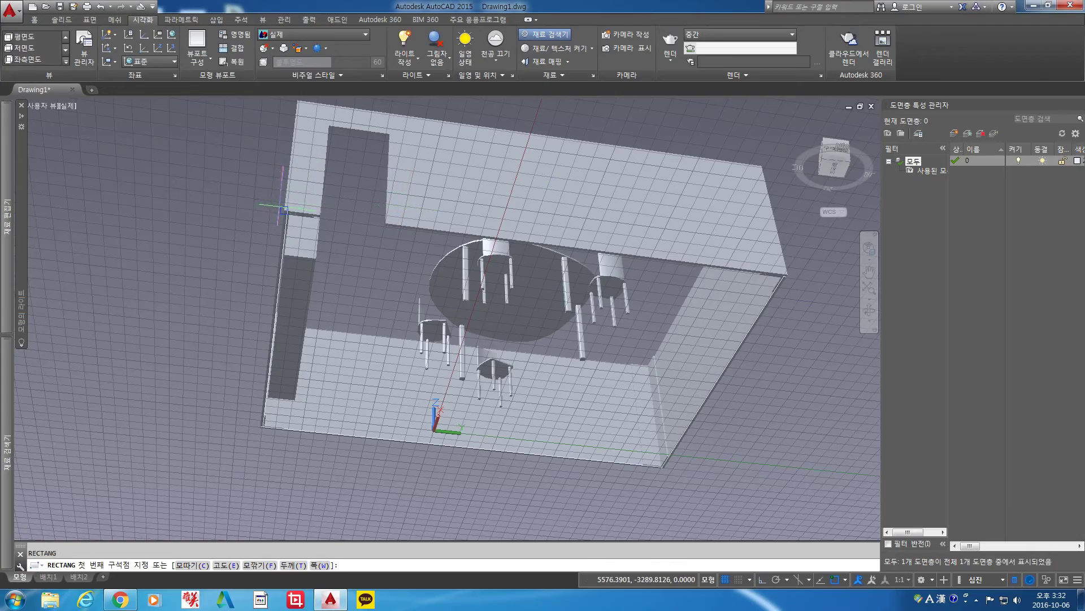
mouse_move(283, 211)
middle_mouse_down("shift")
mouse_move(502, 268)
mouse_move(480, 211)
middle_mouse_up("shift")
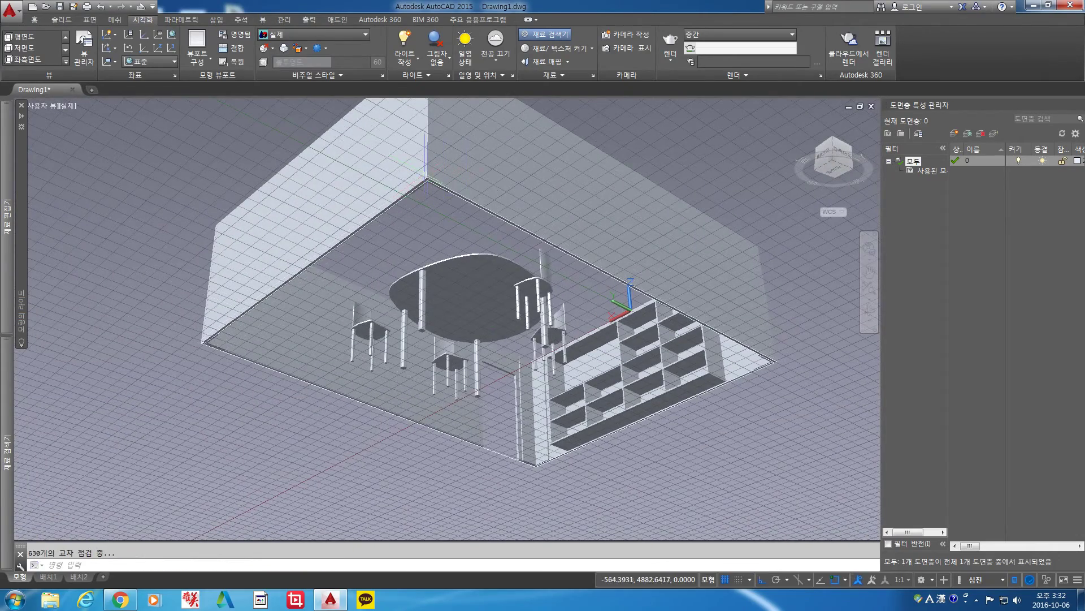
middle_click_drag(837, 294, 507, 282, "shift")
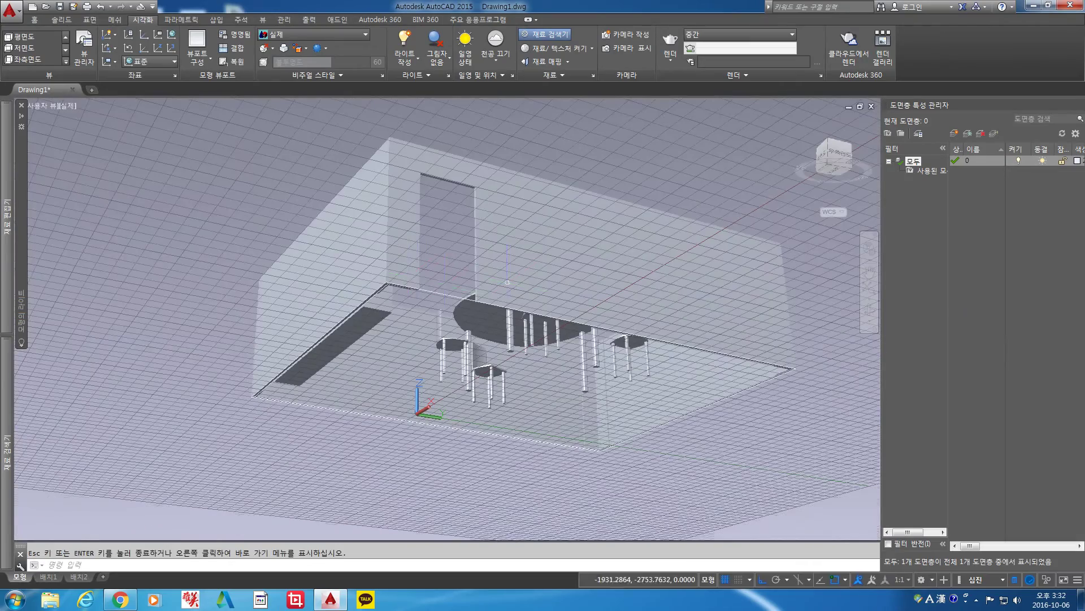
left_click(443, 292)
type("trude")
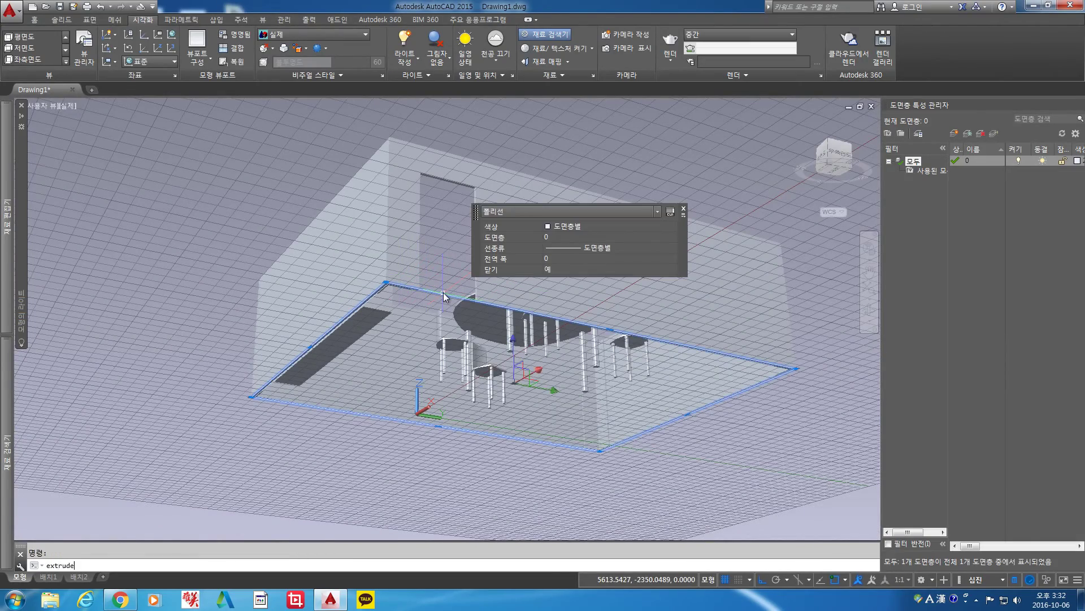
key("Return")
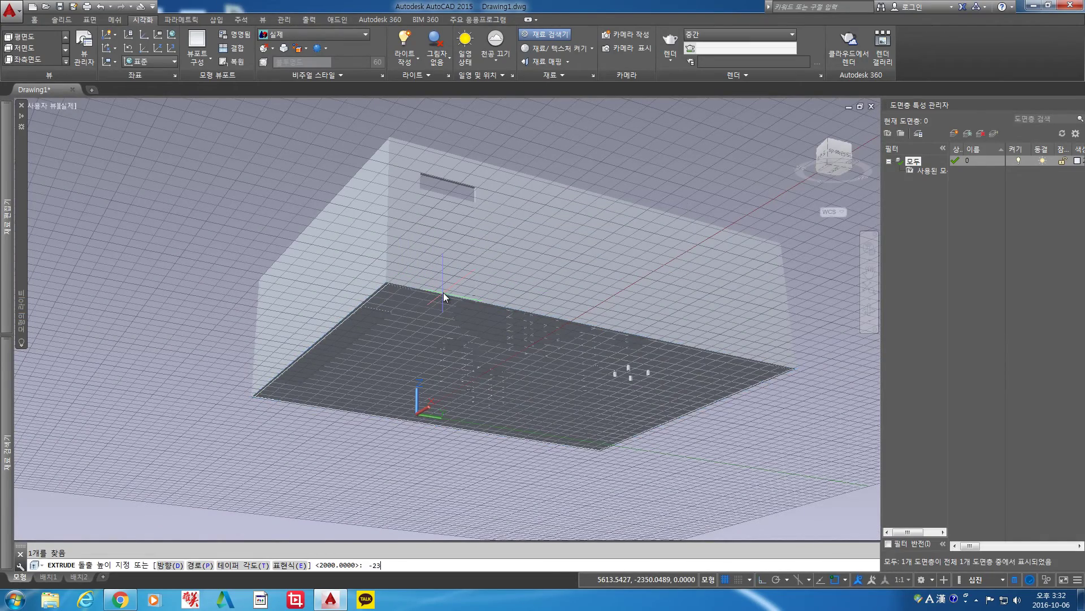
type("30")
key("Return")
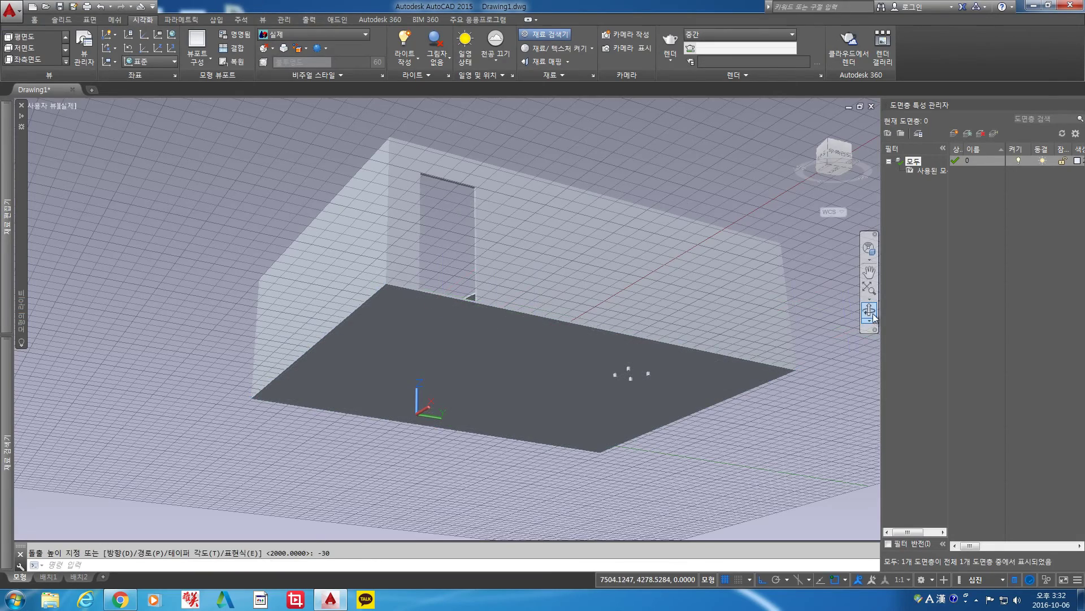
left_click(870, 310)
mouse_move(622, 339)
left_mouse_down()
mouse_move(530, 335)
mouse_move(598, 395)
mouse_move(571, 363)
left_mouse_up()
Select the table together with its three chairs.
key("Escape")
left_click(571, 363)
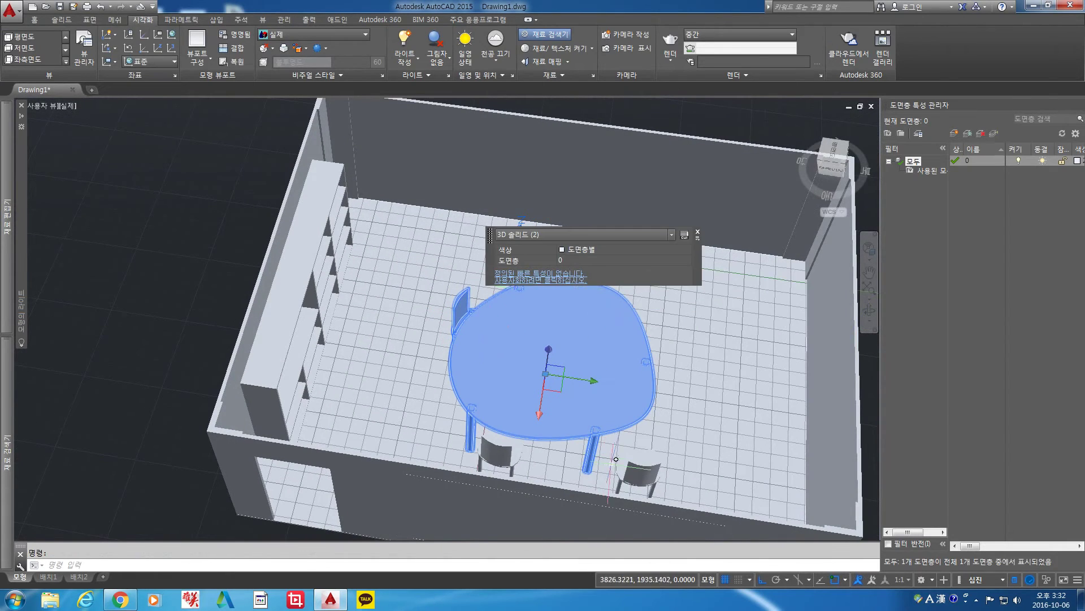
left_click(621, 463)
left_click(492, 446)
left_click(560, 264)
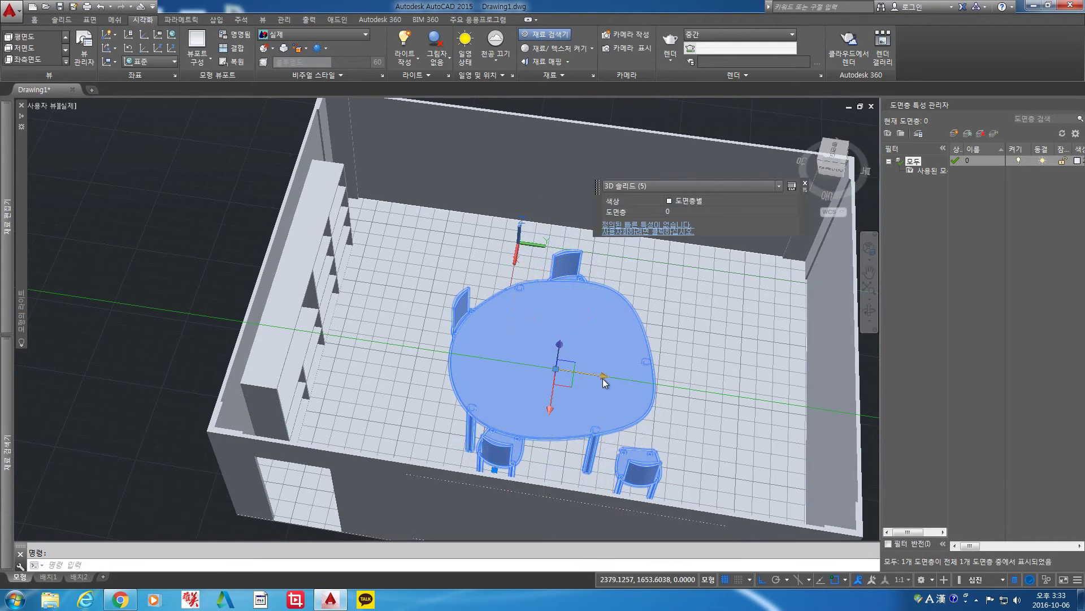
Shift the table set 200 units along a gizmo axis twice.
left_click_drag(605, 390, 472, 346)
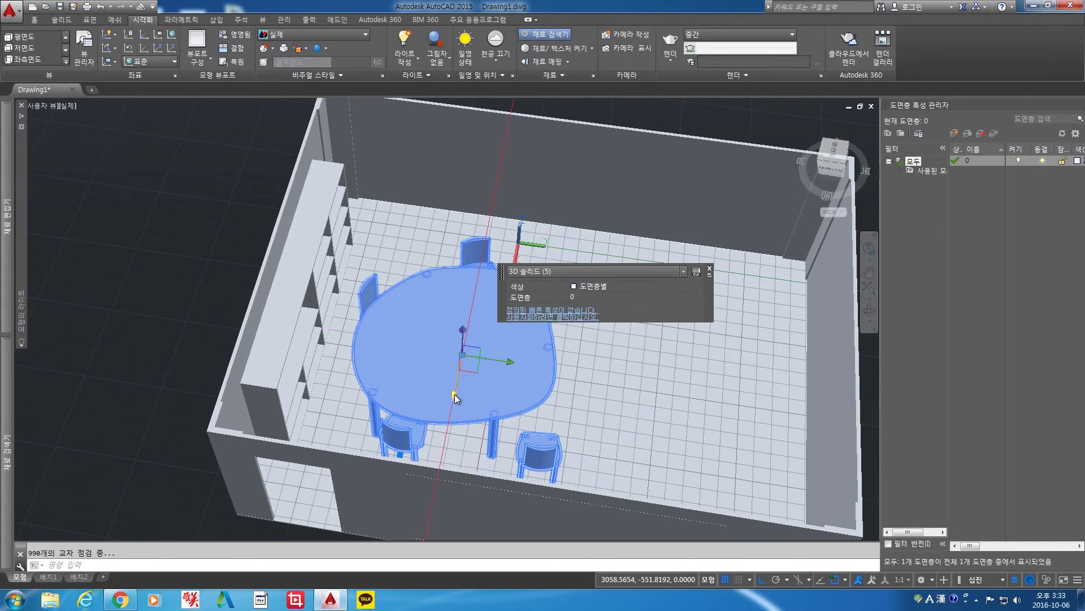
left_click(457, 399)
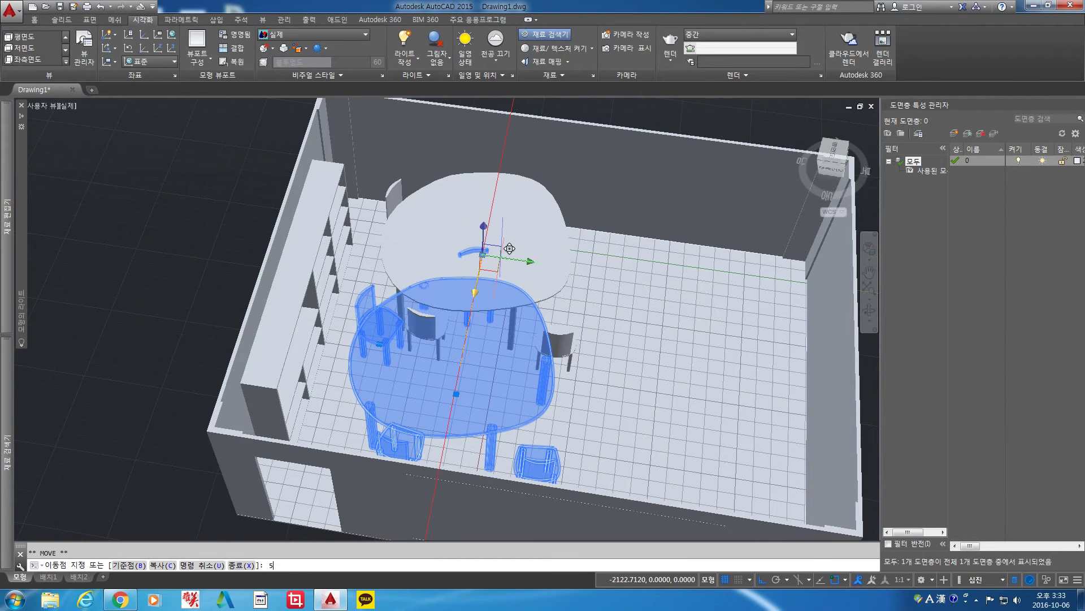
type("00")
key("Return")
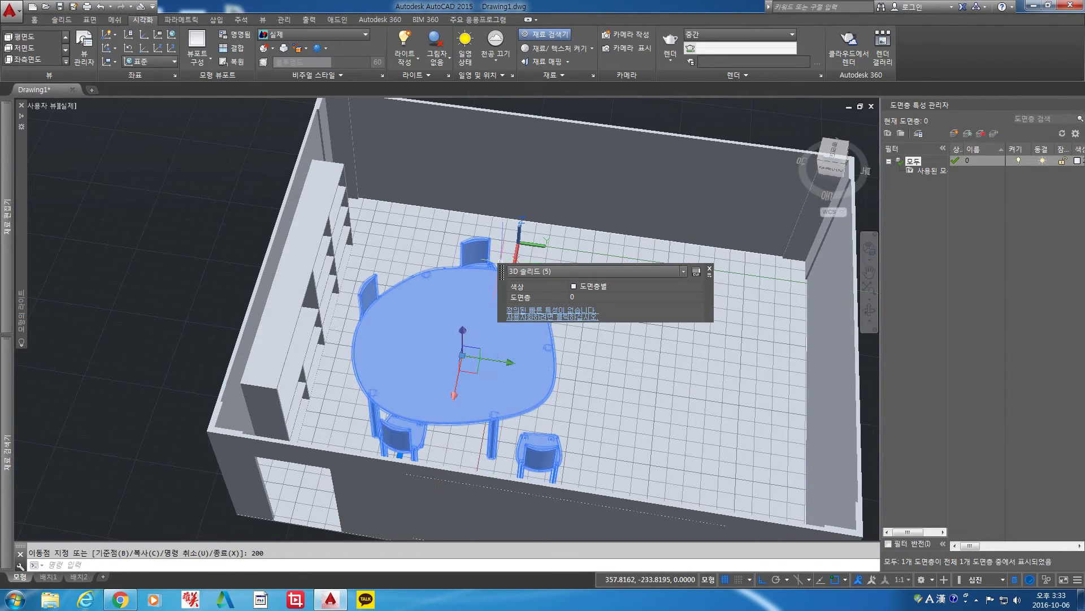
left_click(454, 394)
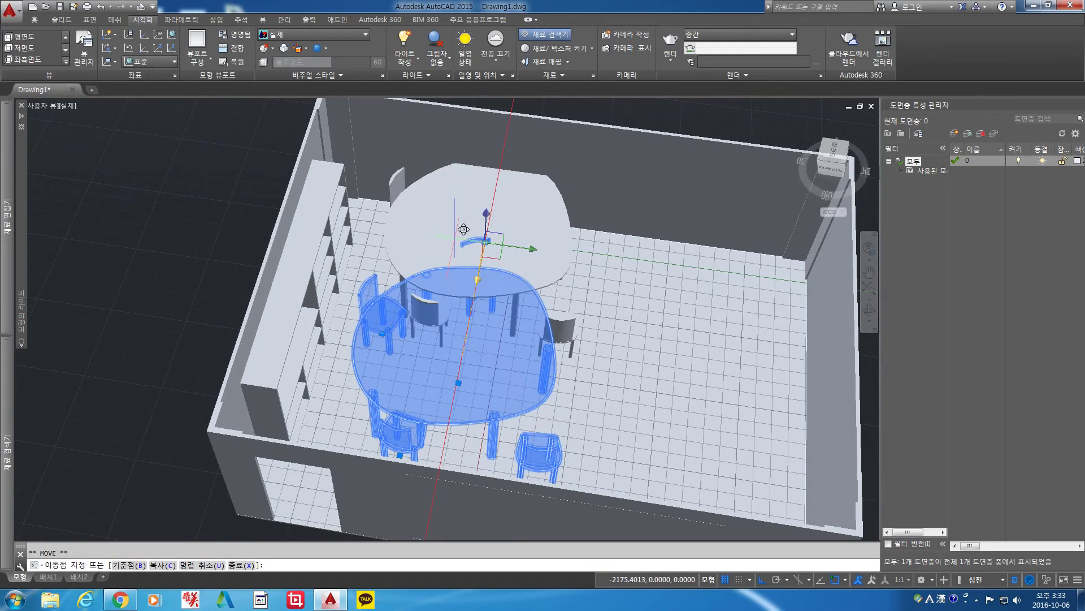
type("300")
key("Return")
left_click(458, 386)
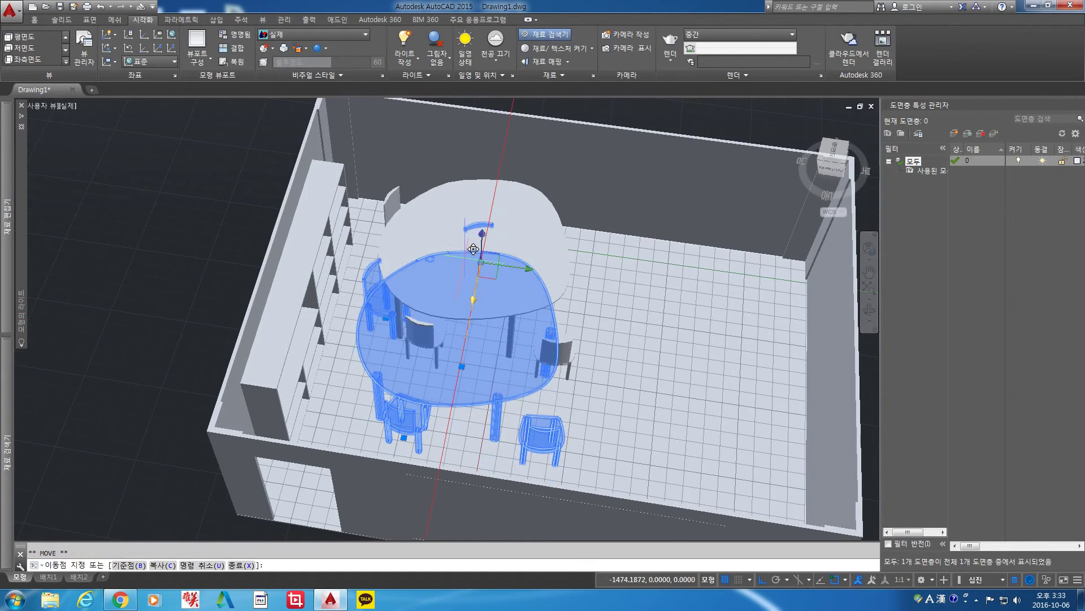
type("200")
key("Return")
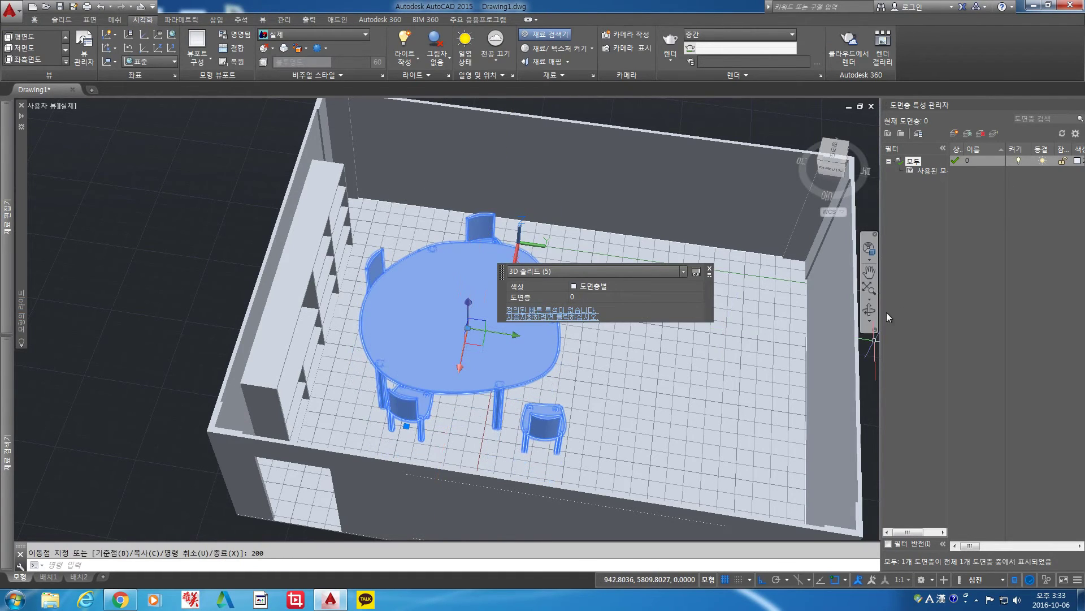
middle_click_drag(585, 297, 627, 223, "shift")
key("Escape")
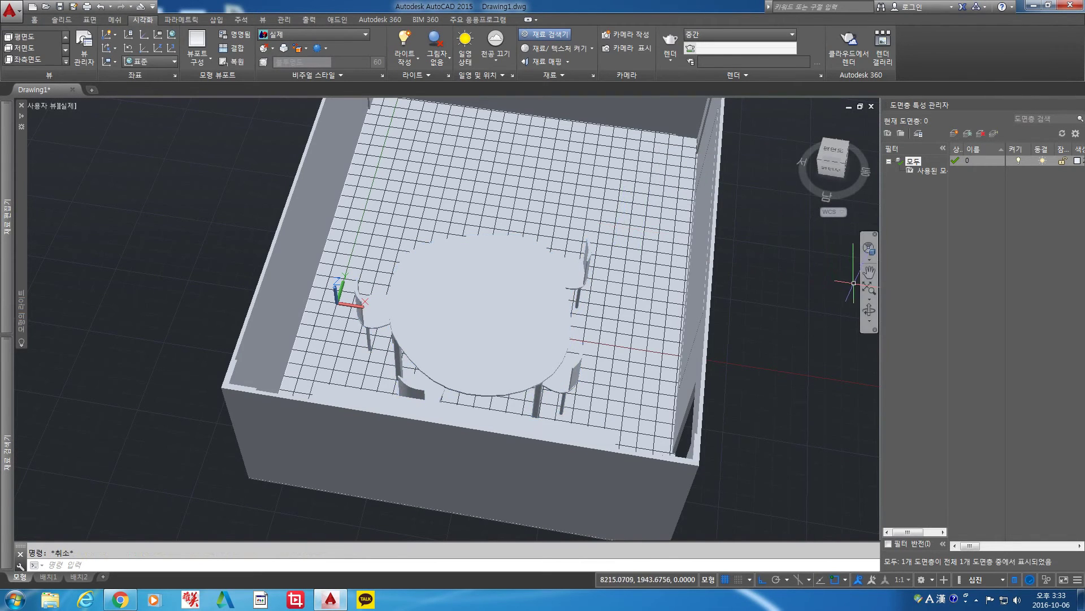
Draw a 4000 by 2000 rectangular outline with LINE in empty space beside the room.
scroll(795, 305, "down", 1)
middle_click_drag(795, 306, 400, 225)
scroll(400, 226, "up", 4)
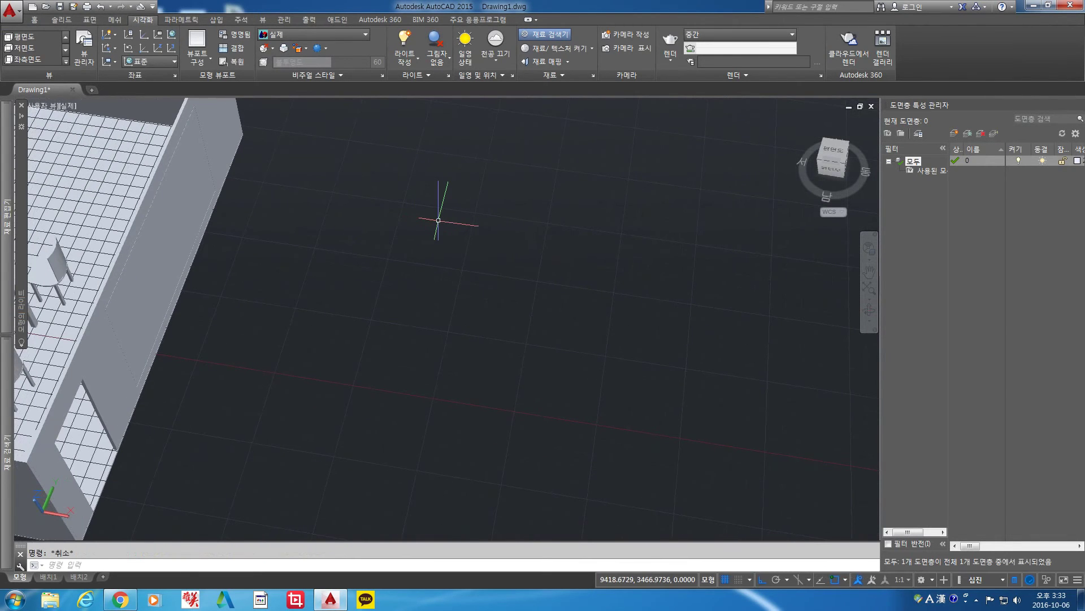
type("l")
key("Return")
left_click(367, 345)
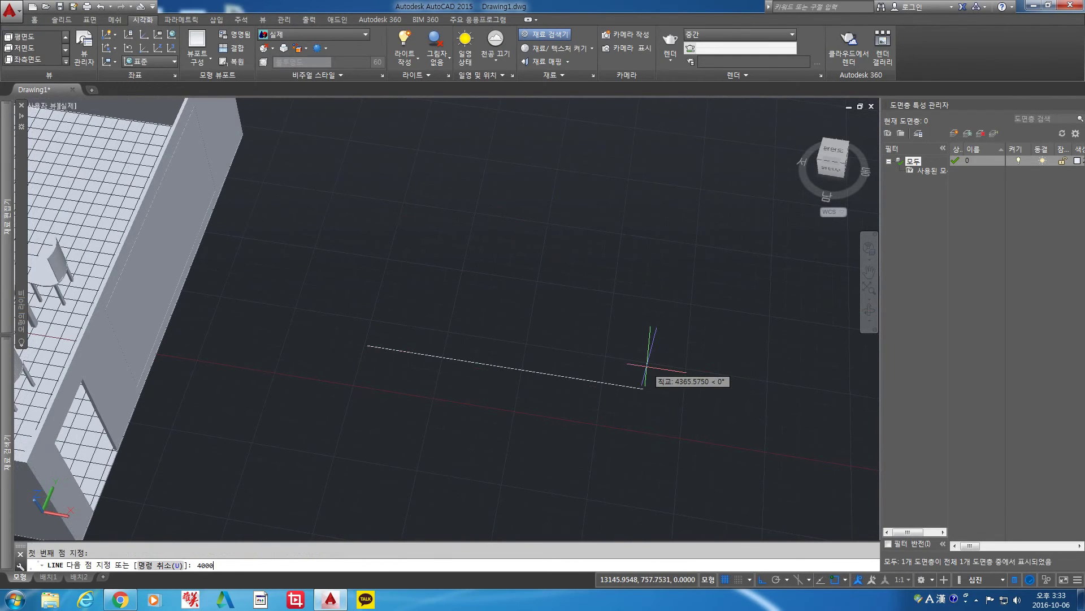
key("Return")
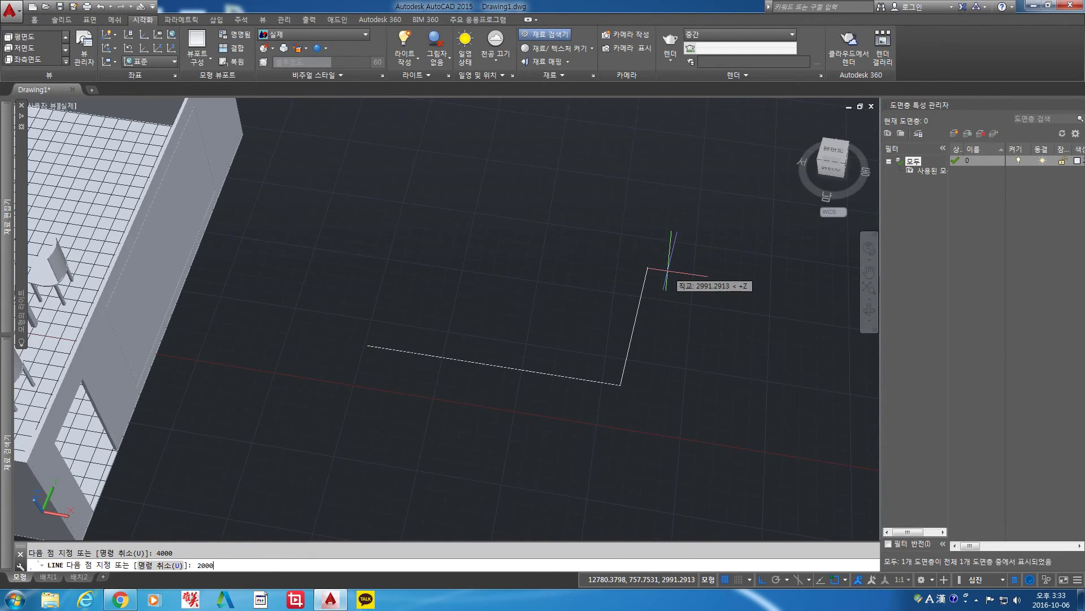
key("Return")
type("4")
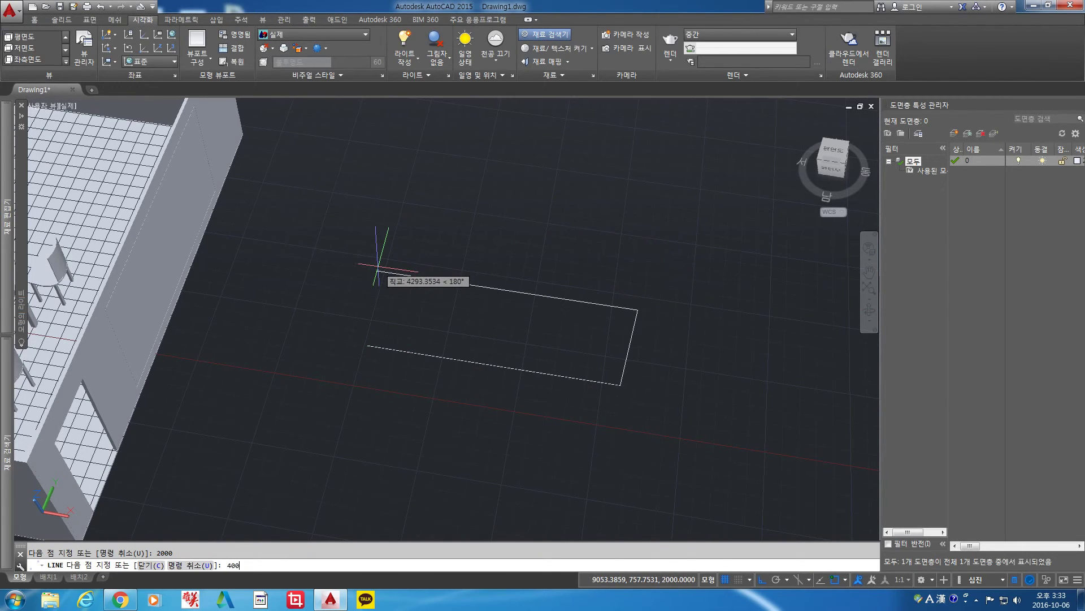
type("0")
key("Return")
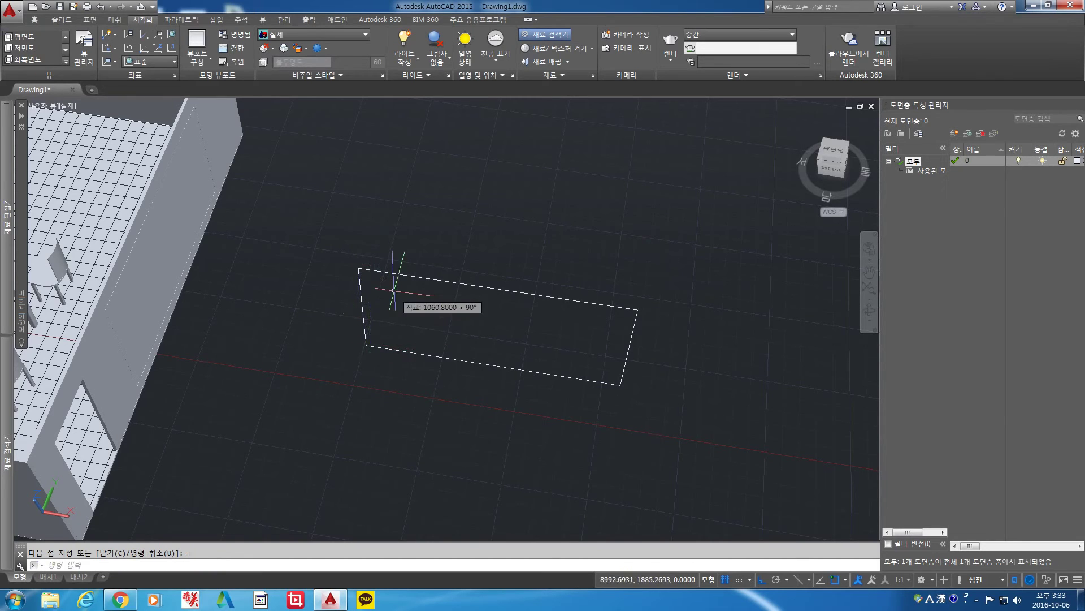
key("Escape")
left_click(328, 254)
Join the four lines, extrude the closed outline 30 into a panel, and begin moving it.
left_click(700, 461)
type("JOI")
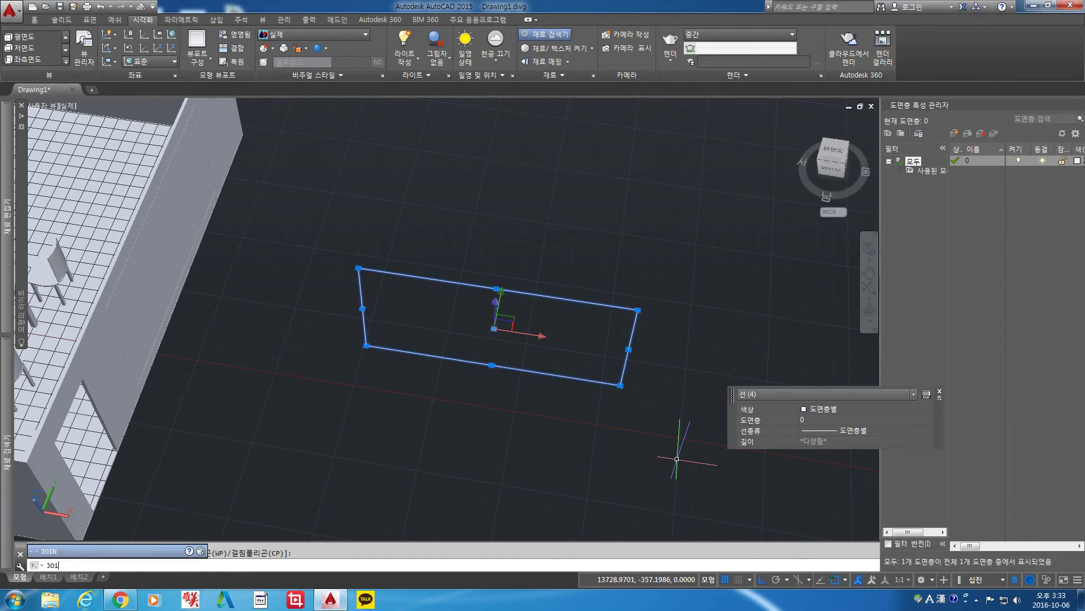
key("Return")
left_click(302, 222)
left_click(641, 411)
type("extrdu")
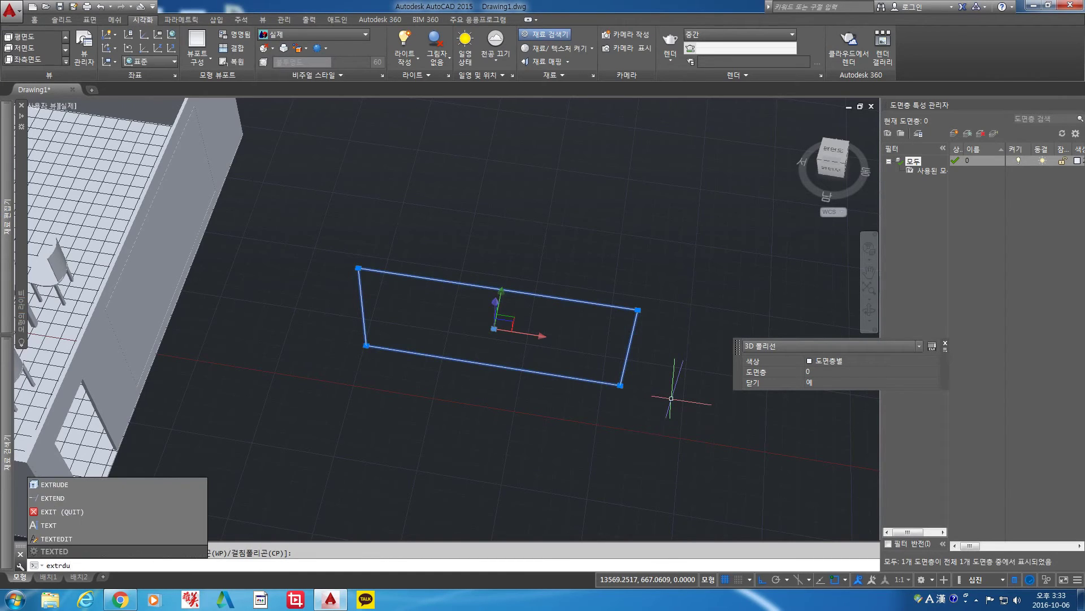
key("BackSpace")
key("BackSpace")
type("ude")
key("Return")
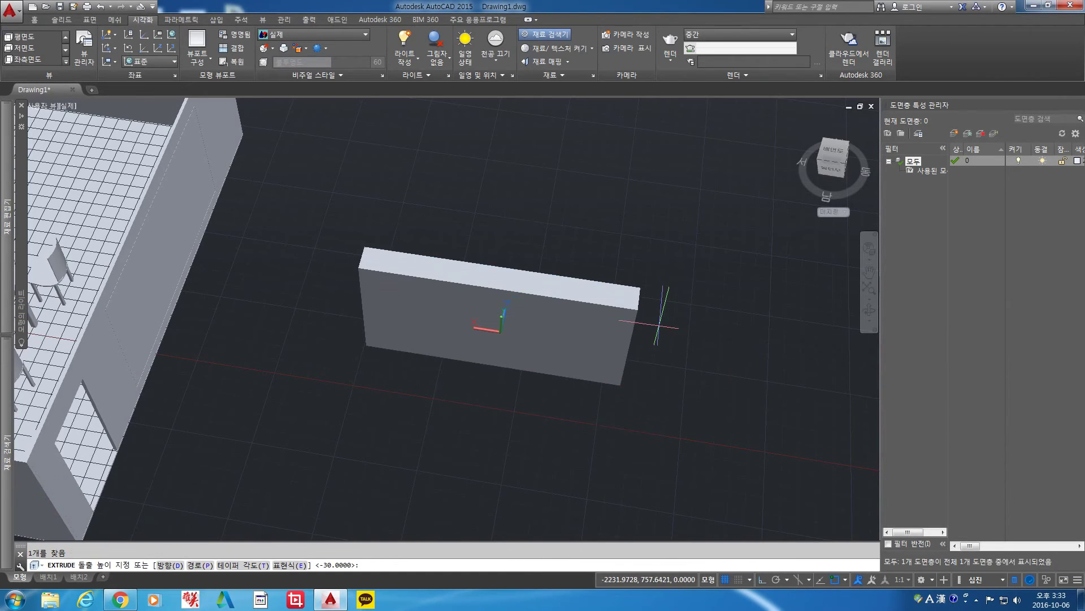
key("Return")
left_click(589, 332)
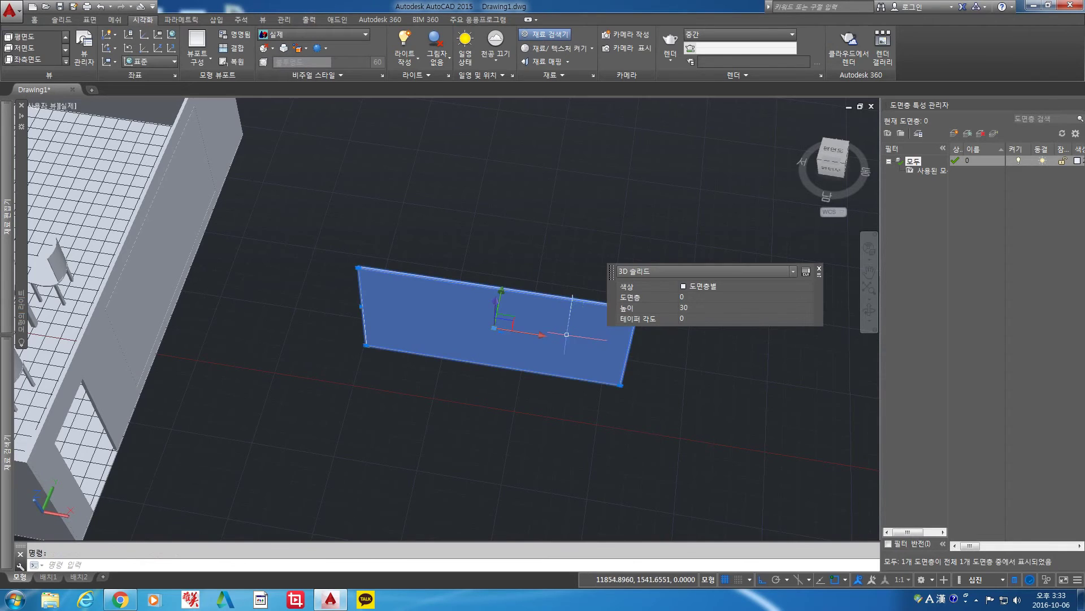
type("mov")
key("Return")
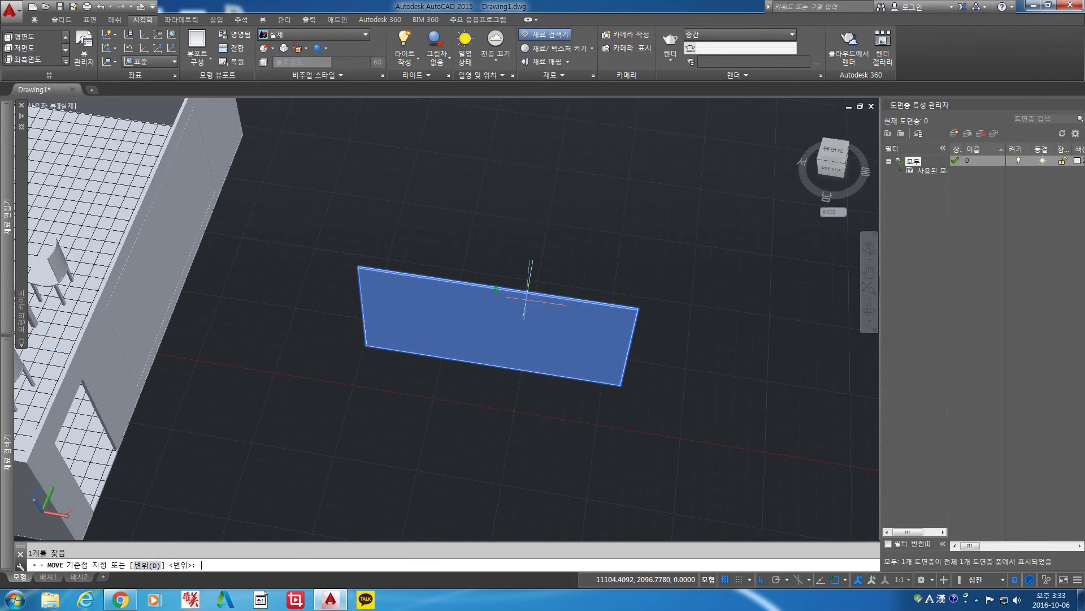
Place the panel against the back wall, shift it 30 along Z, and orbit to view the room.
left_click(505, 277)
scroll(506, 277, "down", 5)
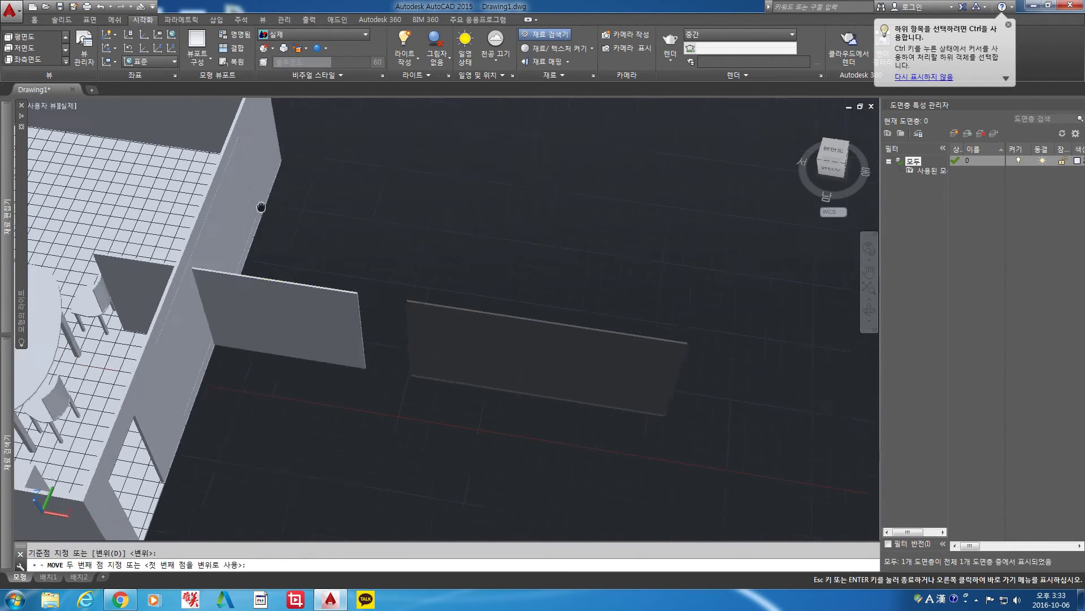
scroll(690, 375, "up", 3)
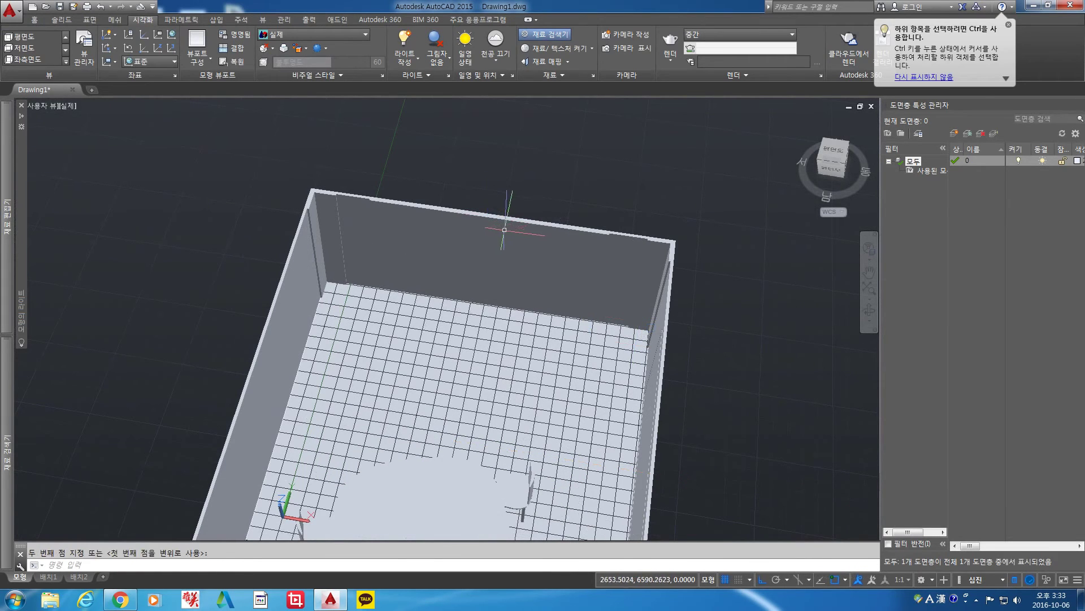
left_click(497, 236)
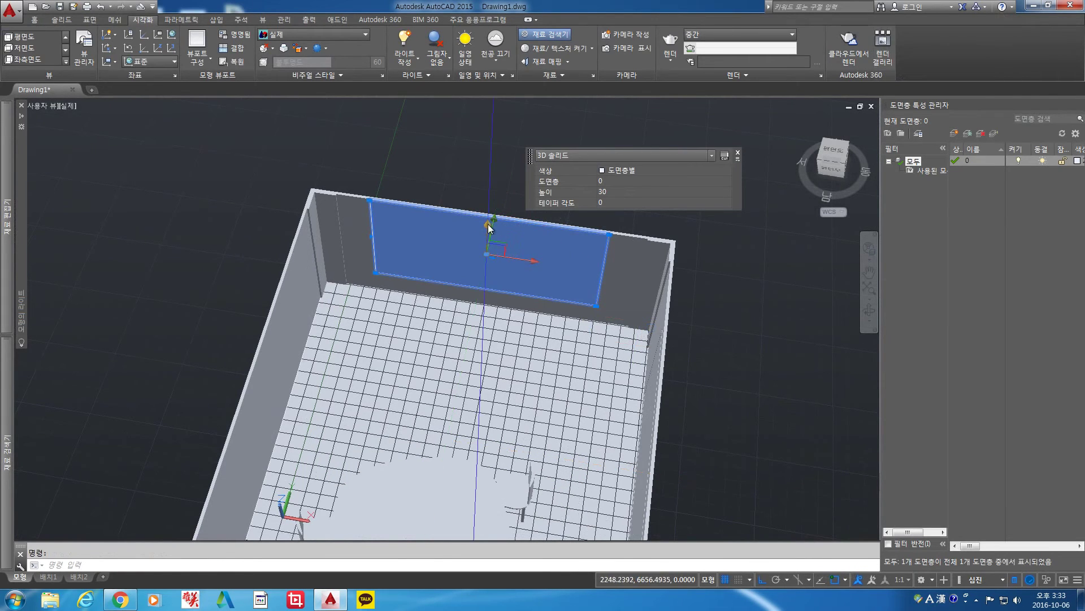
left_click(491, 229)
type("30")
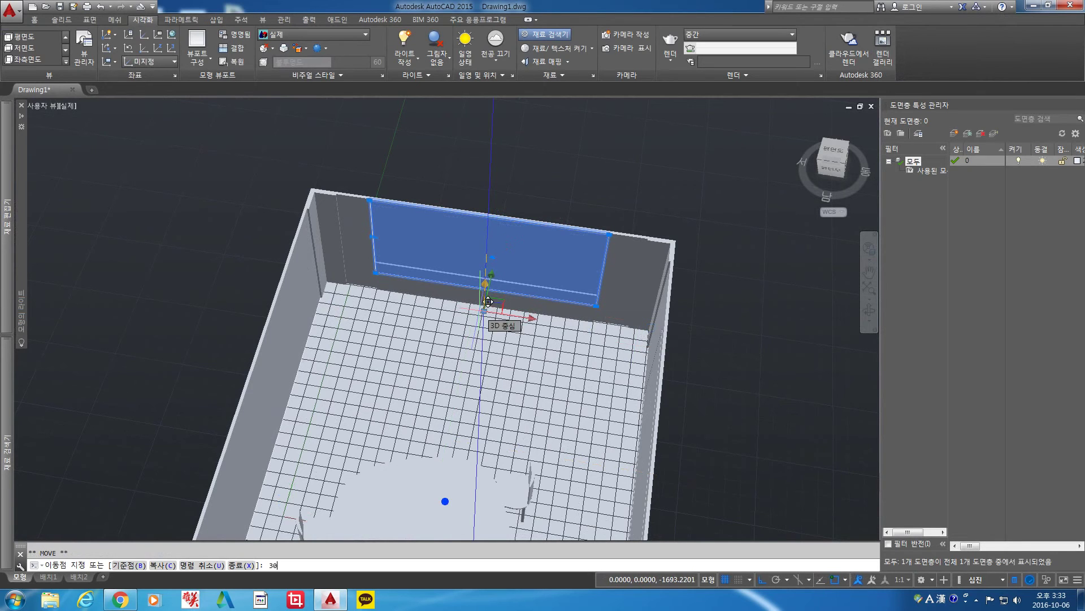
key("Return")
key("Escape")
mouse_move(604, 274)
middle_mouse_down("shift")
mouse_move(630, 253)
mouse_move(610, 244)
mouse_move(528, 111)
mouse_move(535, 143)
middle_mouse_up("shift")
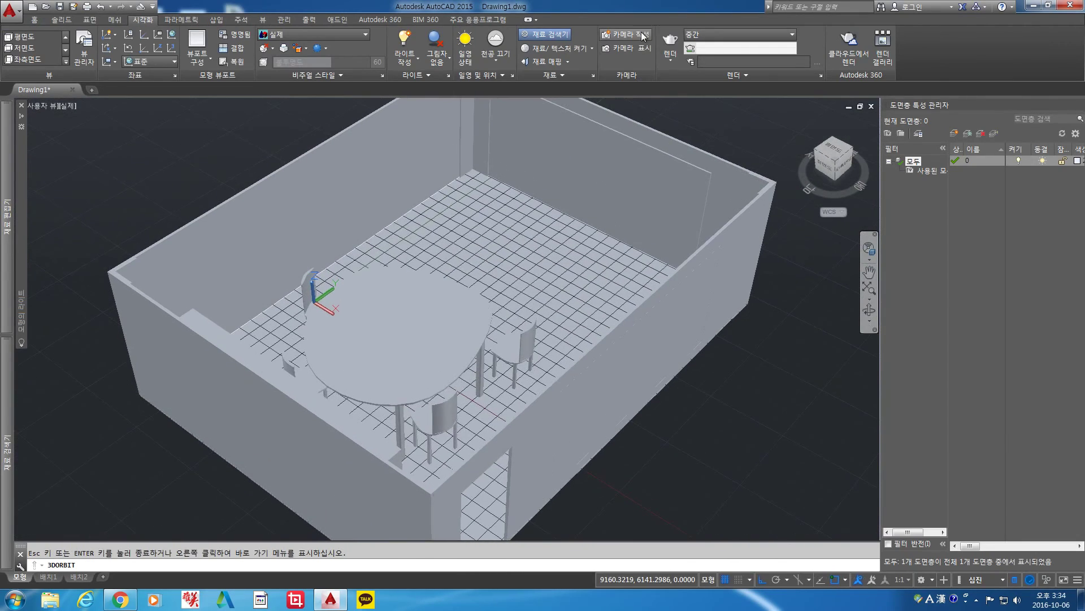
Render the room at 640 x 480, zoom extents, and scroll the library to the plastic materials.
left_click(666, 45)
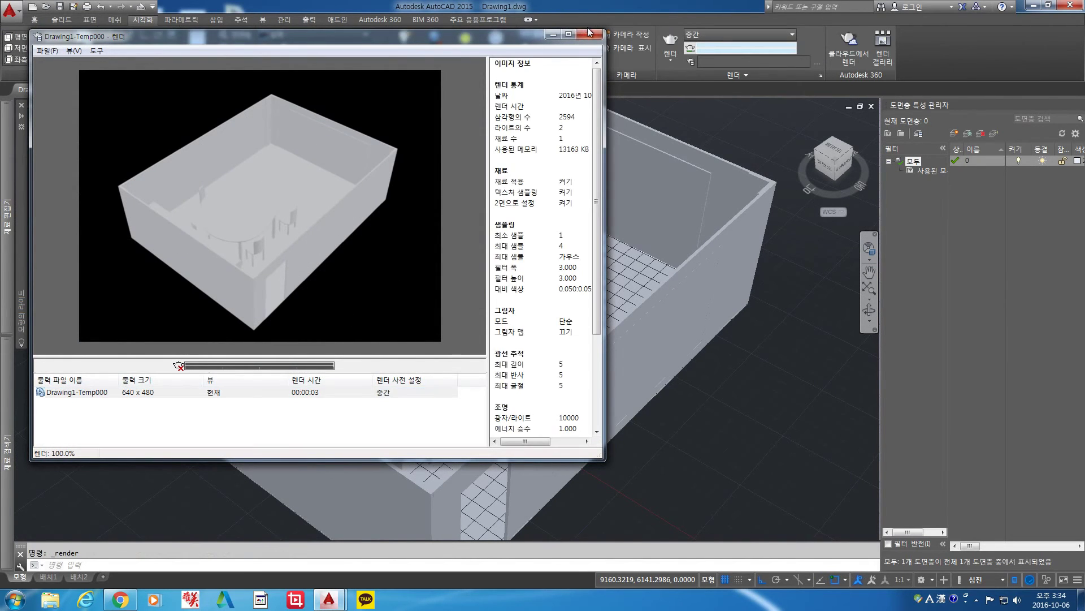
left_click(589, 32)
middle_click(592, 153)
mouse_move(8, 453)
middle_click(592, 153)
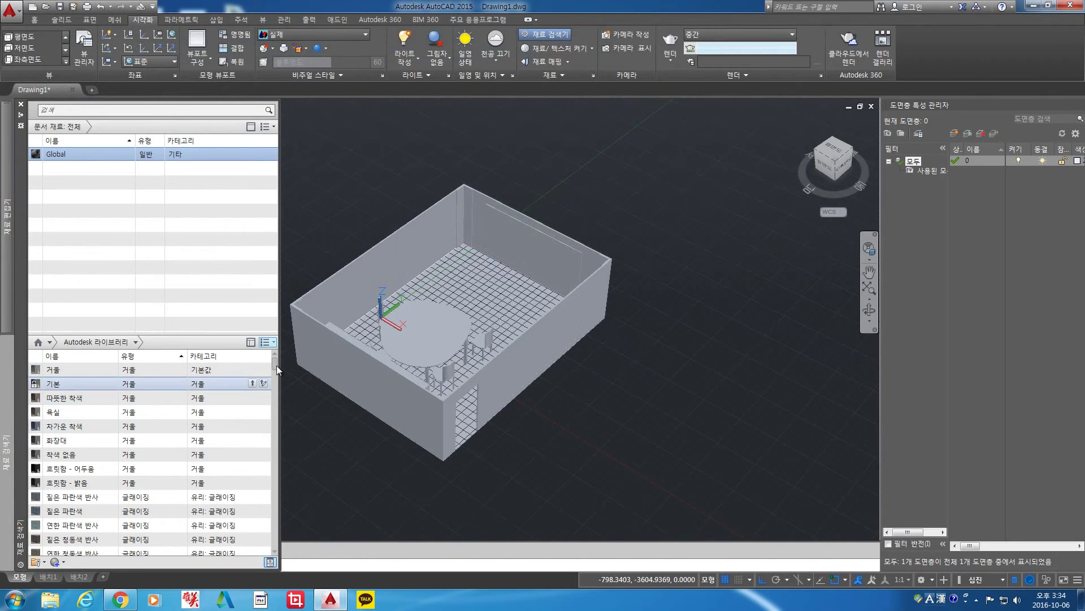
scroll(169, 452, "down", 10)
scroll(147, 475, "down", 10)
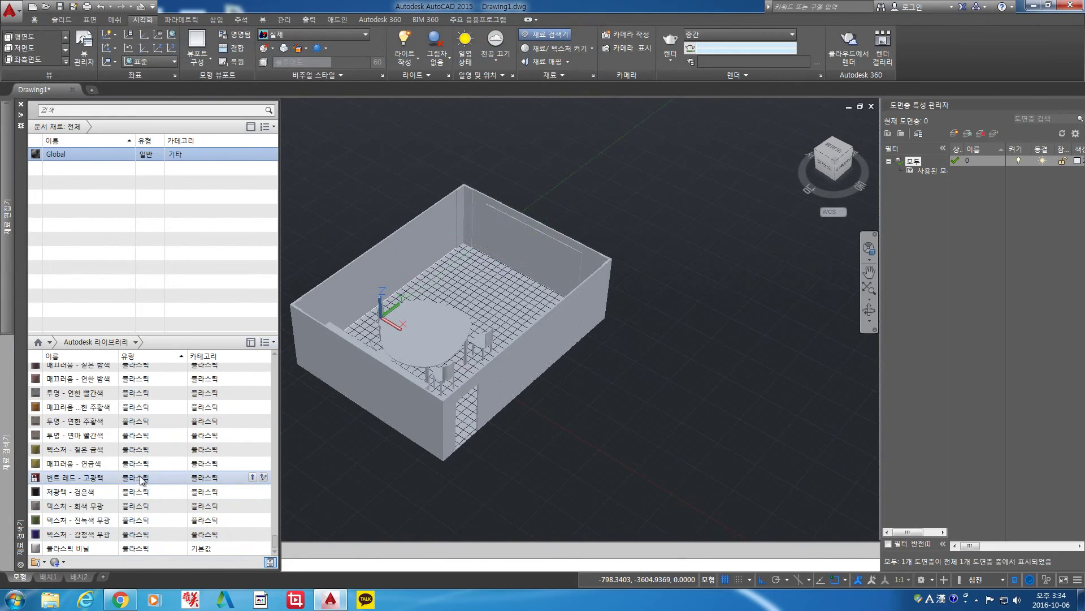
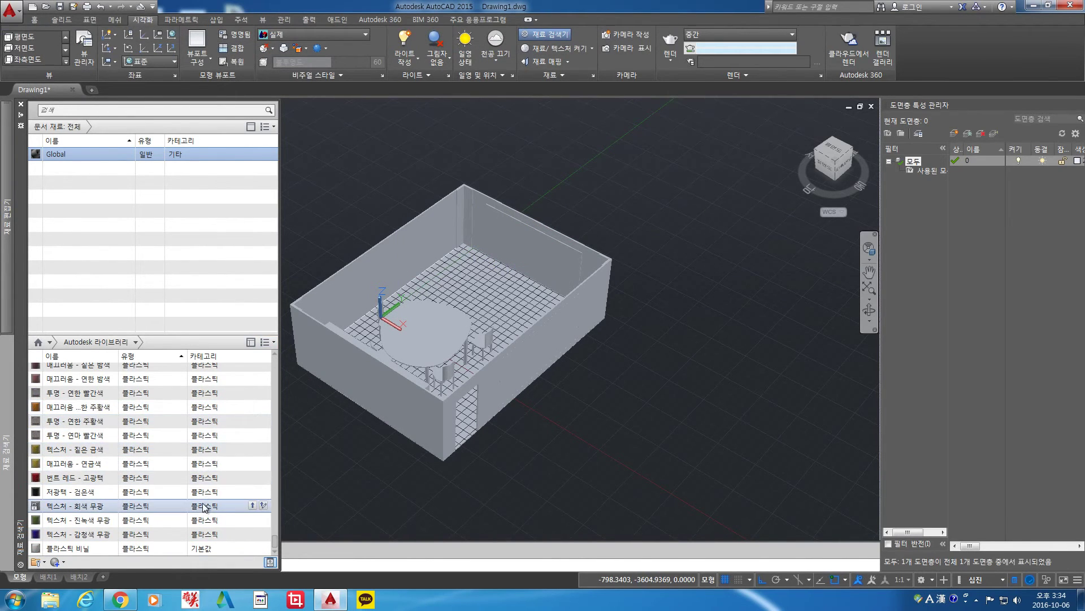
Add 텍스처 - 회색 무광 to the drawing, then browse the Autodesk library to the wallpaper materials.
left_click(253, 506)
scroll(159, 488, "up", 1)
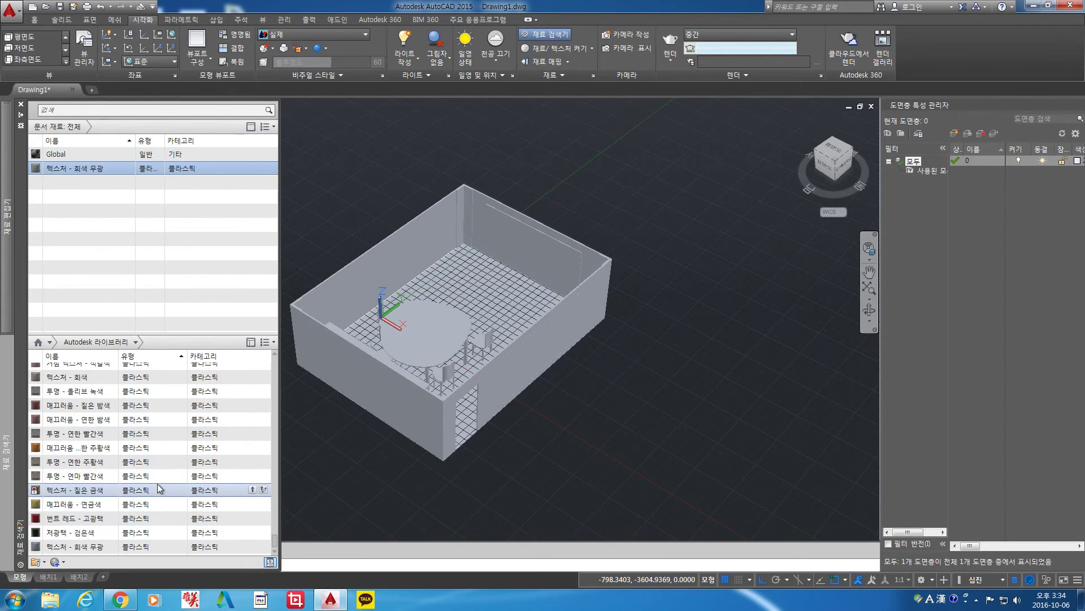
scroll(160, 487, "up", 2)
scroll(159, 489, "up", 2)
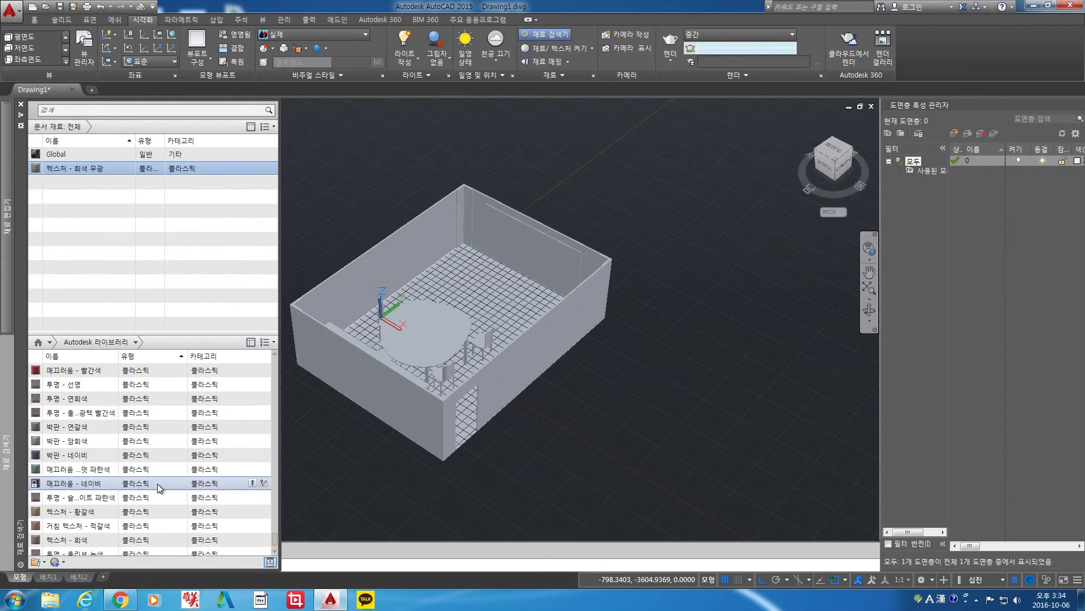
scroll(161, 484, "up", 2)
scroll(161, 484, "up", 2)
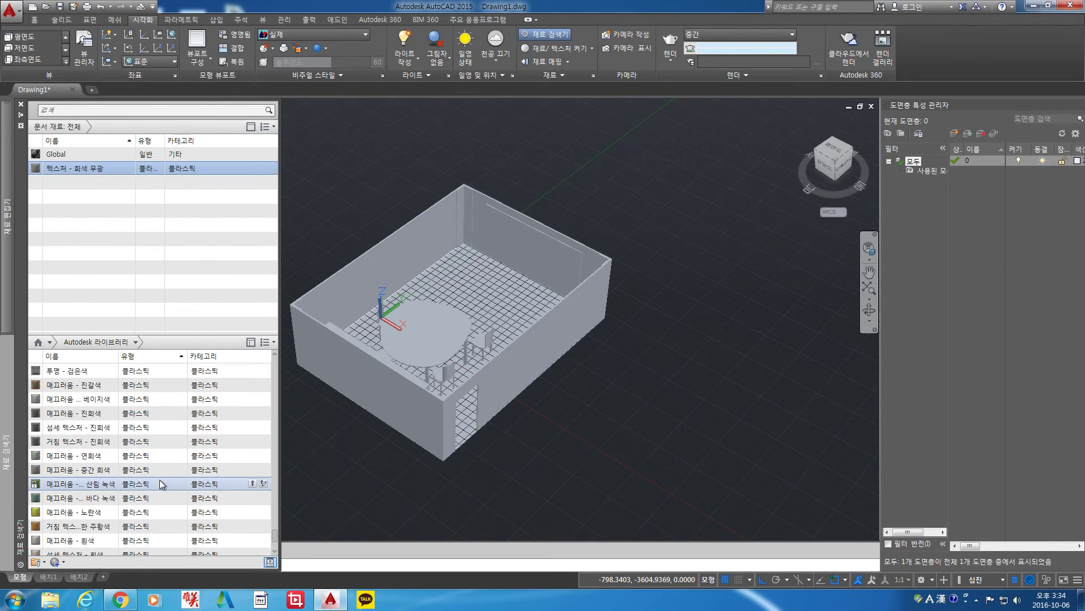
scroll(161, 484, "up", 1)
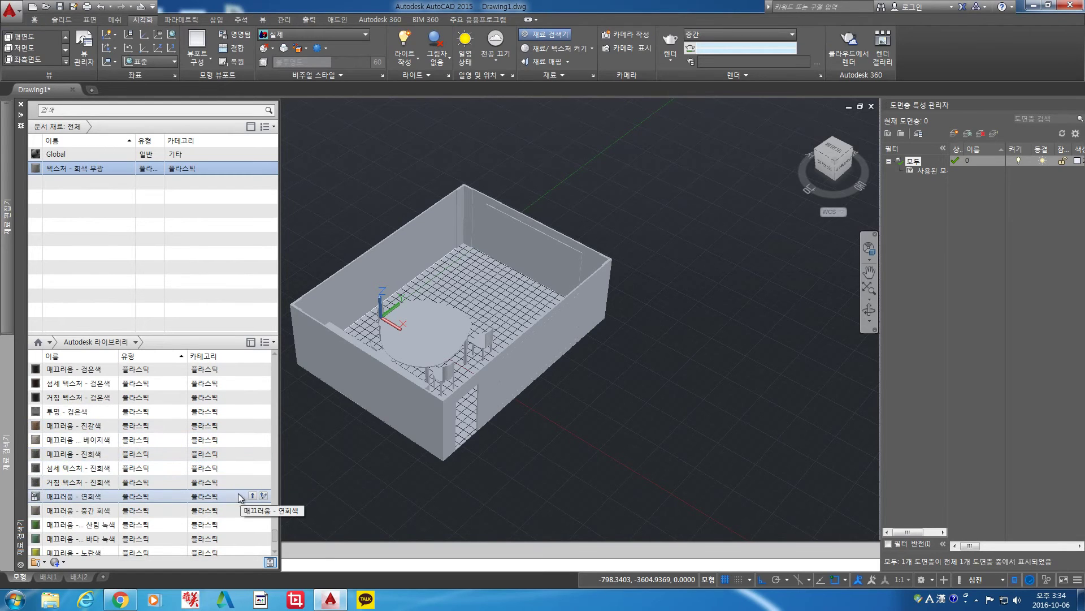
scroll(231, 492, "up", 3)
scroll(231, 492, "up", 1)
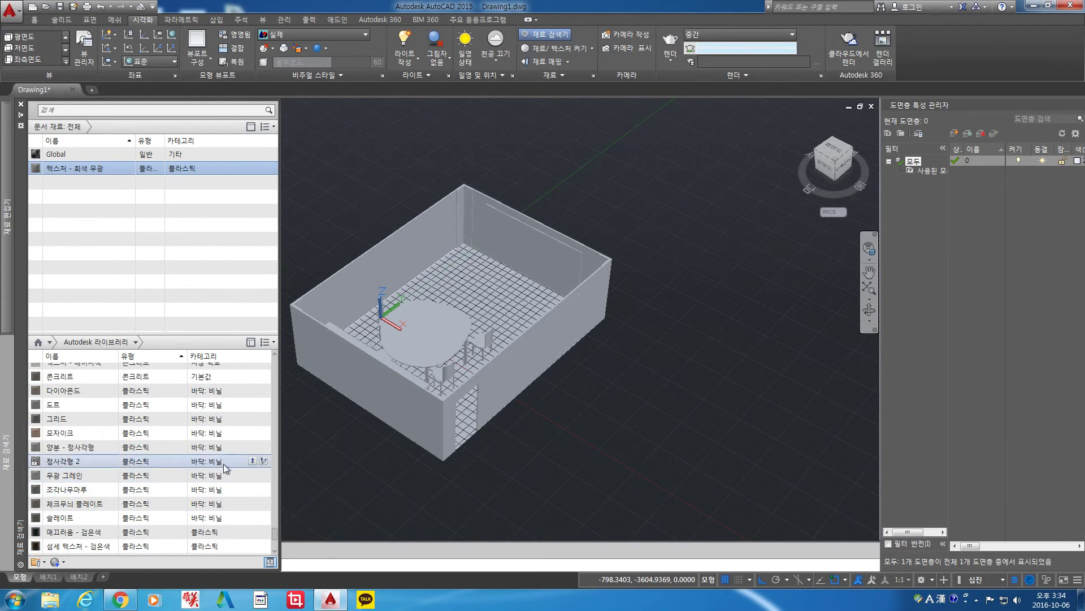
scroll(186, 424, "up", 1)
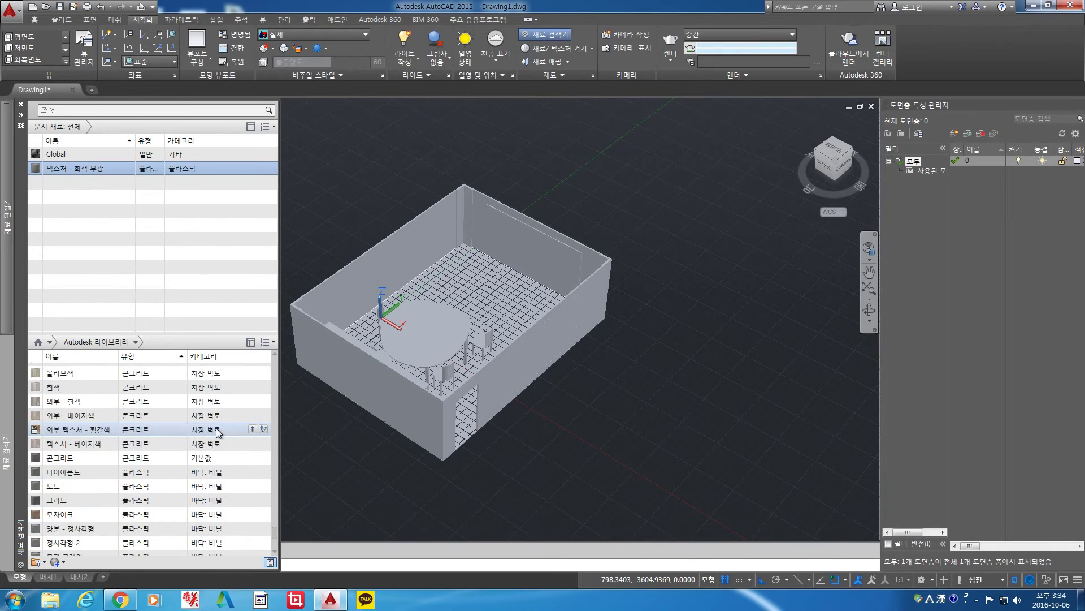
scroll(204, 428, "up", 1)
scroll(218, 433, "up", 1)
scroll(218, 433, "up", 2)
scroll(217, 433, "up", 2)
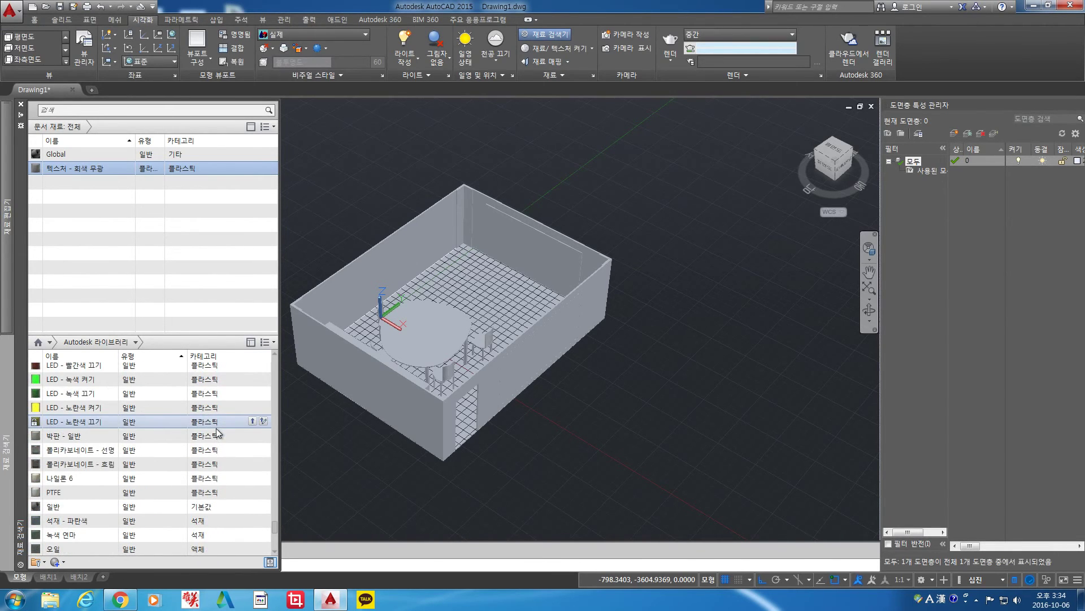
scroll(217, 433, "up", 2)
scroll(216, 433, "up", 2)
scroll(216, 434, "up", 2)
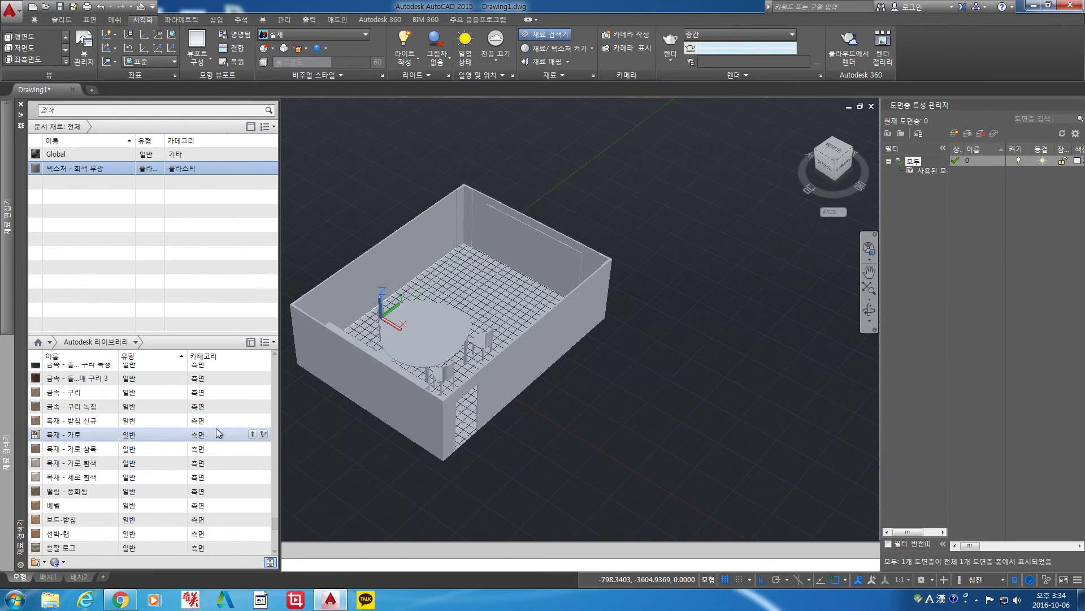
scroll(217, 434, "up", 2)
scroll(216, 428, "down", 3)
scroll(216, 429, "up", 2)
scroll(216, 428, "up", 2)
scroll(216, 429, "up", 2)
scroll(215, 429, "down", 1)
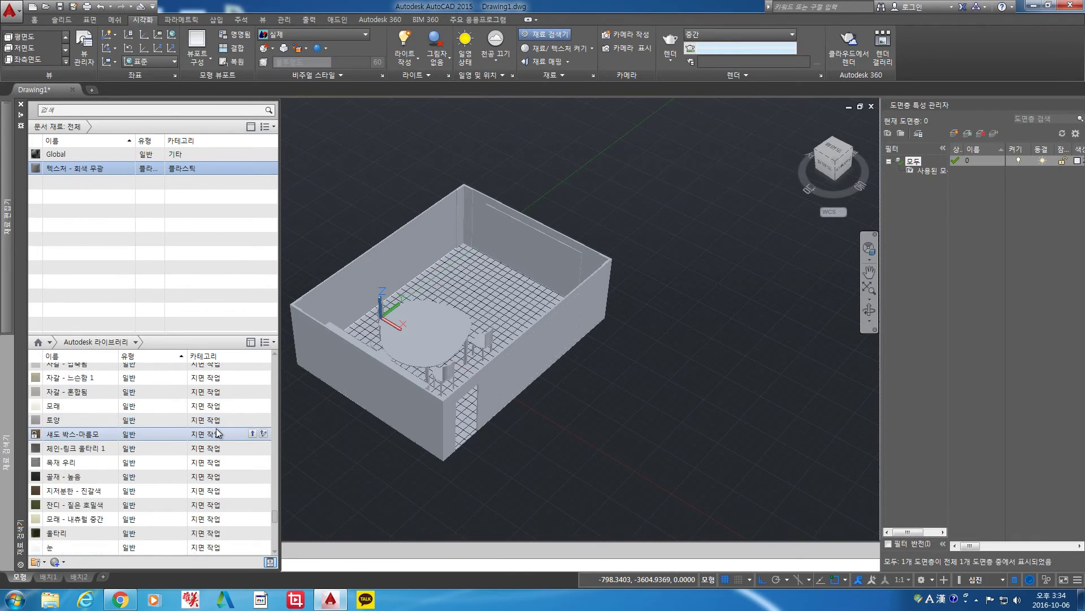
scroll(216, 428, "up", 1)
scroll(216, 429, "up", 2)
scroll(216, 428, "up", 2)
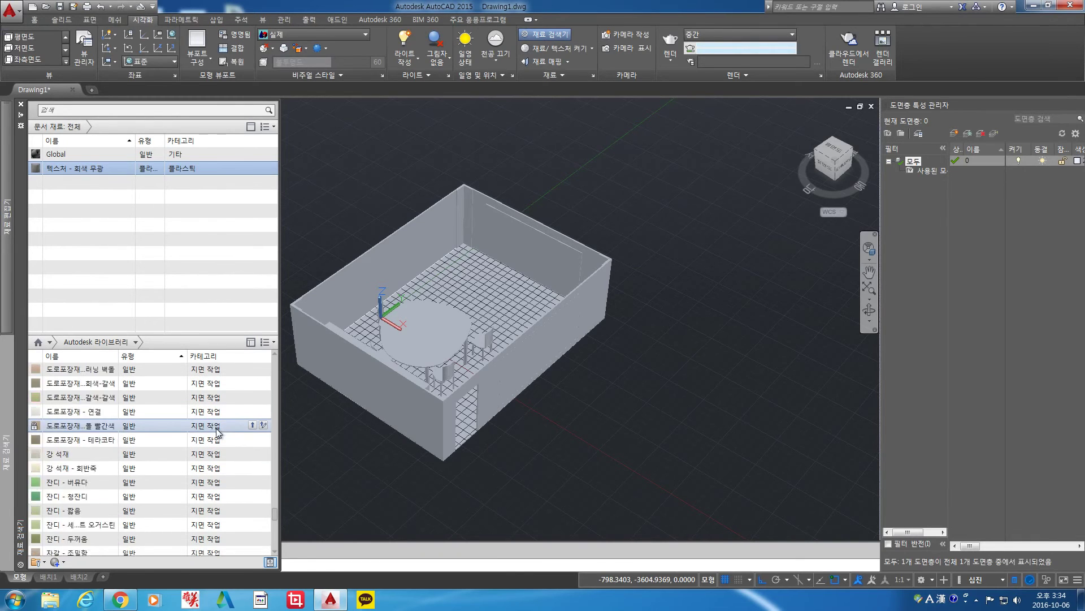
scroll(216, 428, "up", 2)
scroll(216, 428, "up", 2)
scroll(218, 432, "up", 3)
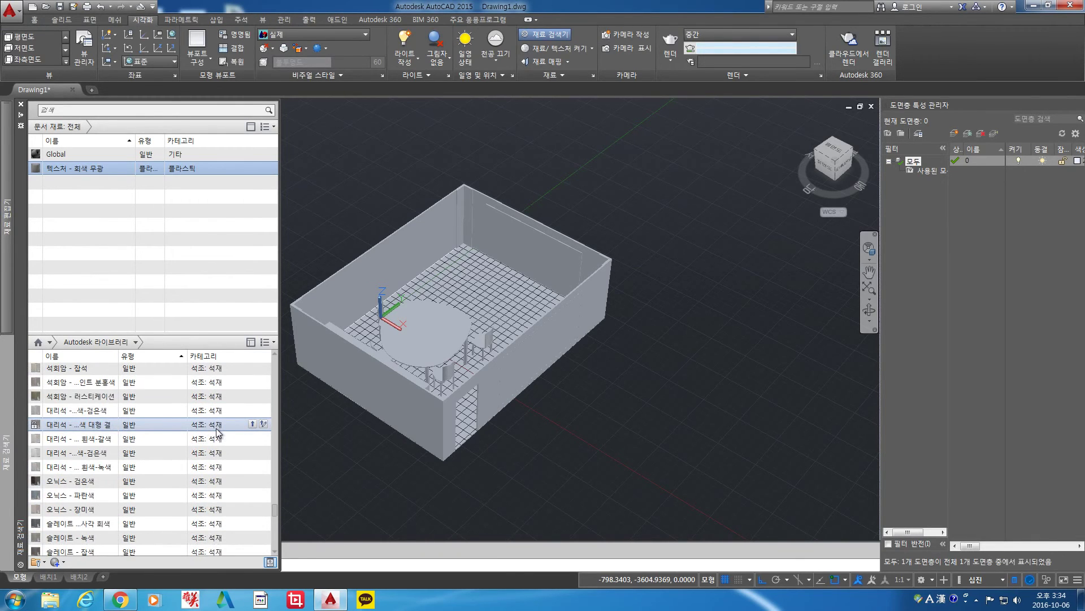
scroll(217, 433, "up", 3)
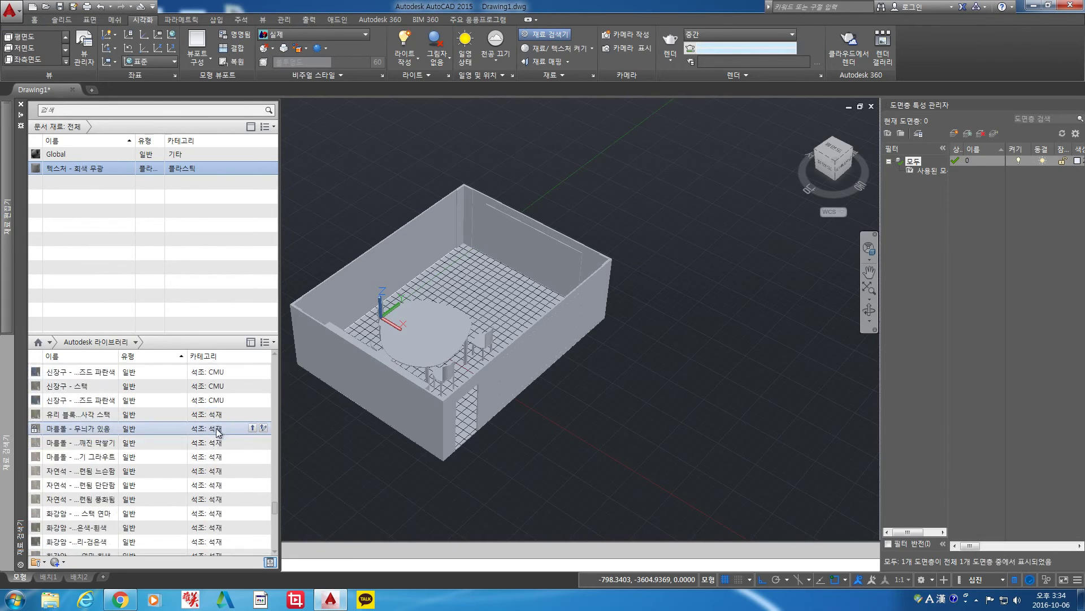
scroll(217, 432, "up", 3)
scroll(217, 433, "up", 3)
scroll(217, 432, "up", 3)
scroll(217, 432, "up", 3)
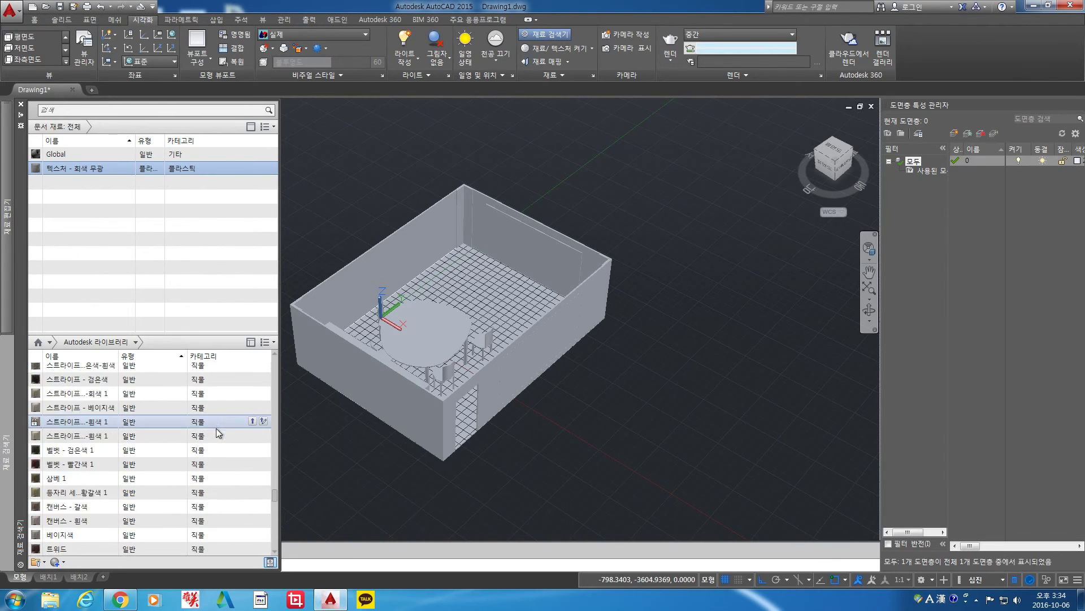
scroll(217, 433, "up", 3)
scroll(217, 433, "up", 3)
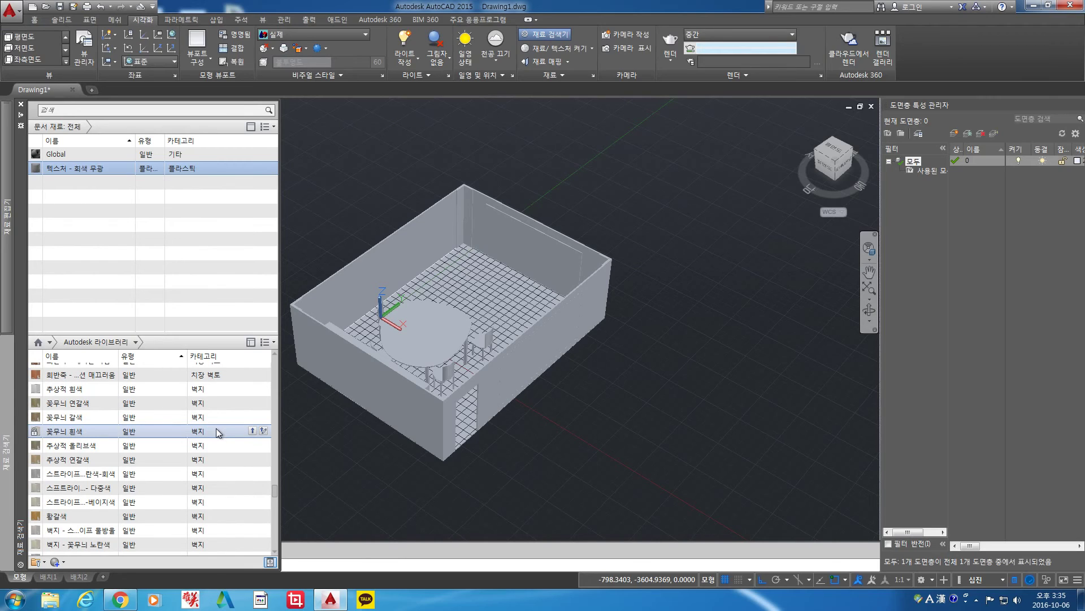
scroll(218, 433, "down", 1)
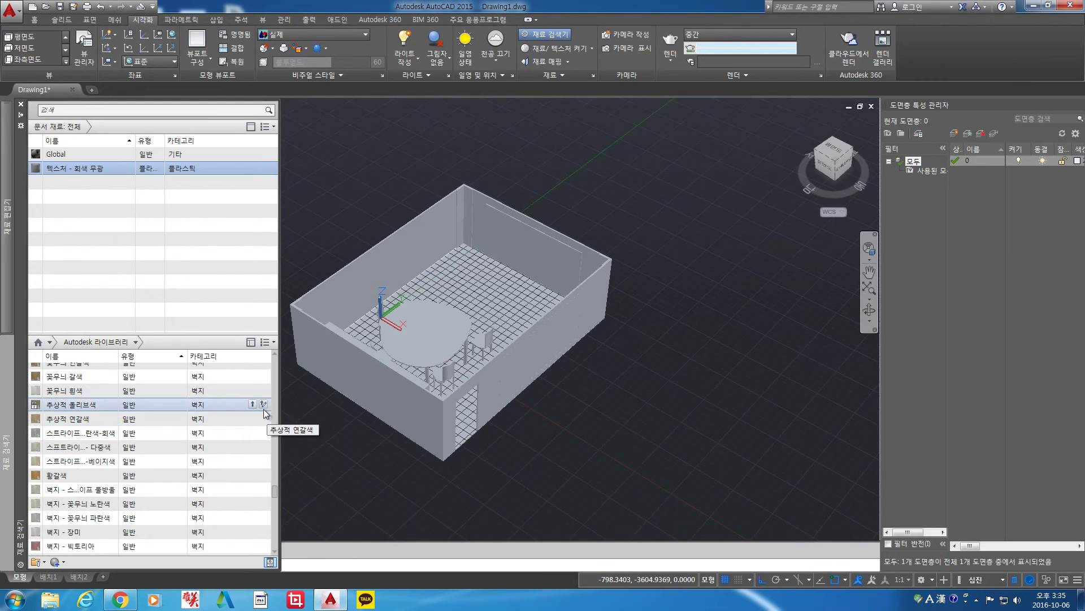
Add the 추상적 올리브색 wallpaper to the drawing and browse the library to the wood materials.
left_click(256, 406)
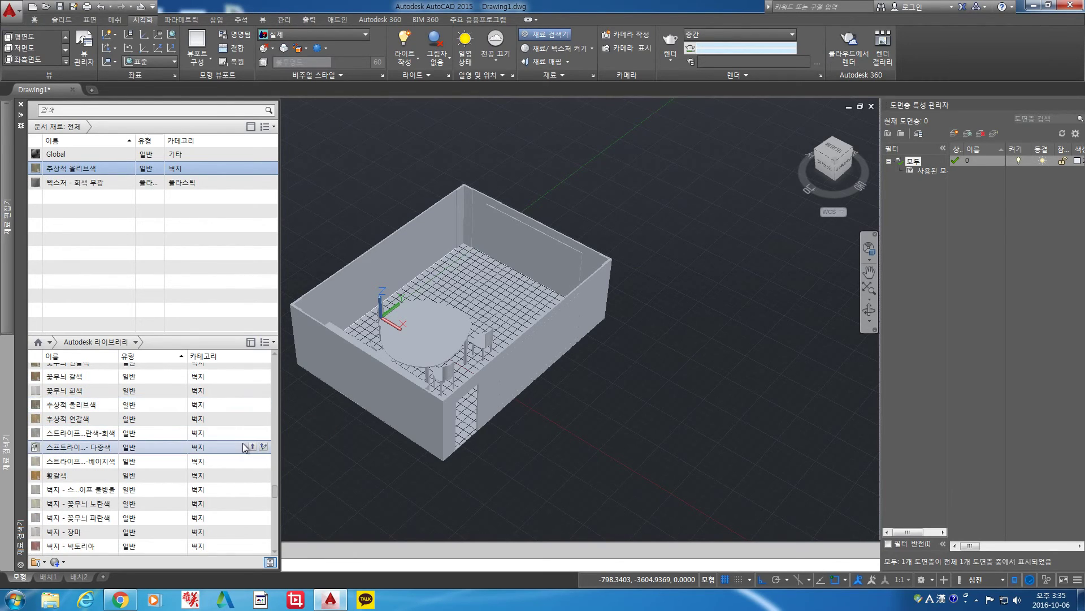
scroll(242, 443, "down", 3)
scroll(243, 443, "down", 3)
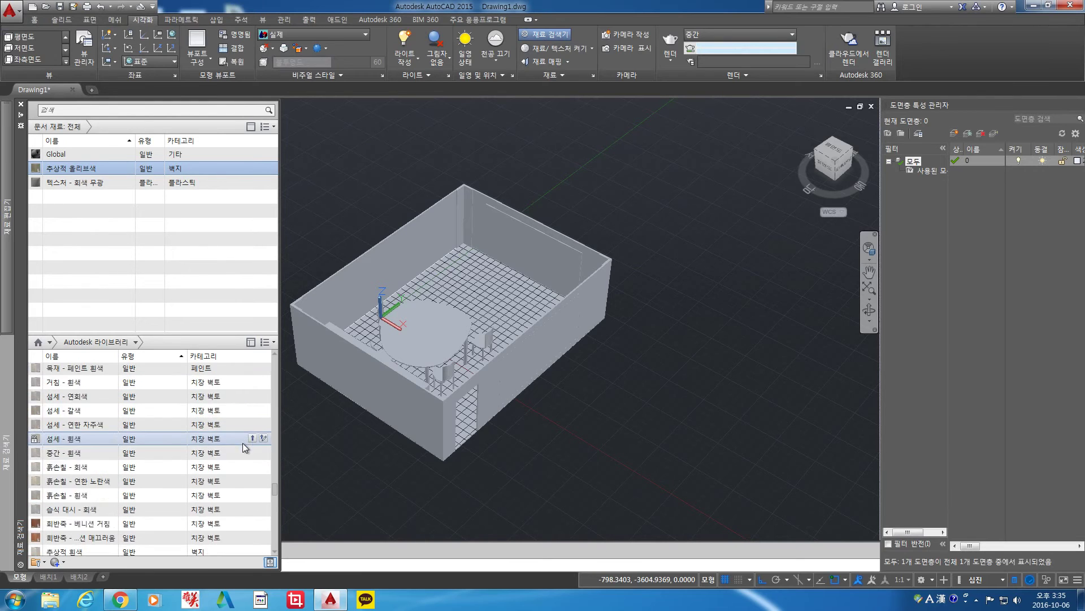
scroll(243, 443, "down", 3)
scroll(243, 443, "down", 3)
scroll(242, 442, "down", 2)
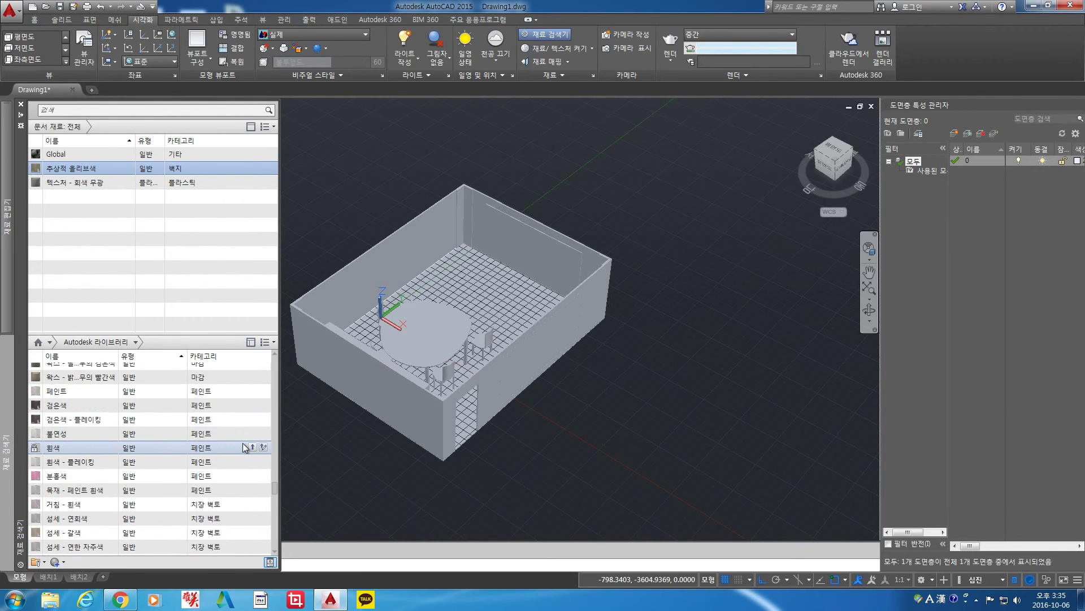
scroll(242, 447, "up", 2)
scroll(243, 448, "up", 2)
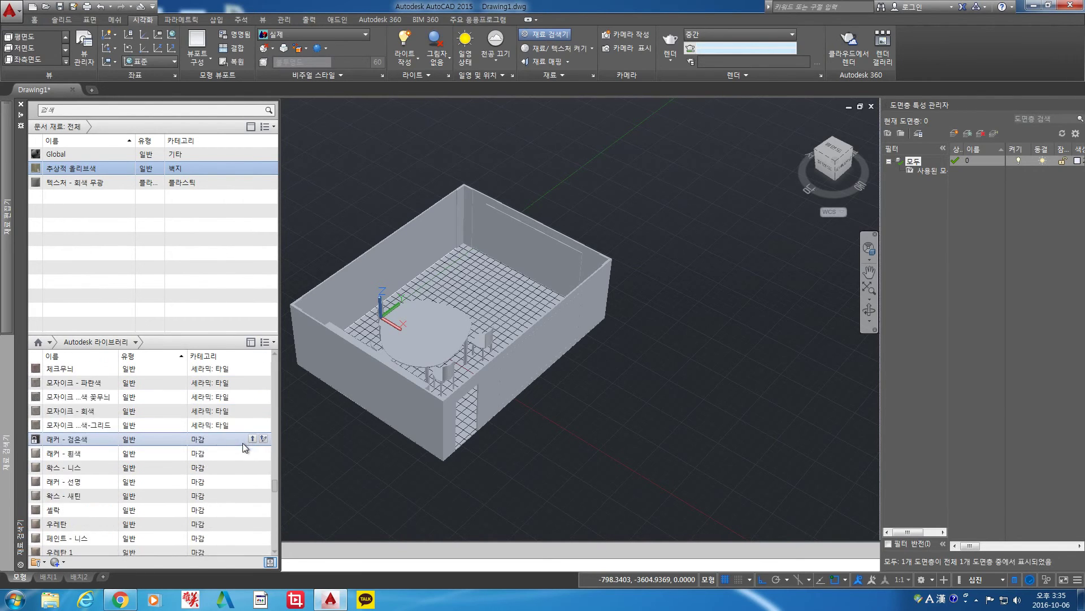
scroll(242, 447, "up", 1)
scroll(242, 443, "up", 2)
scroll(243, 443, "up", 2)
scroll(243, 443, "up", 2)
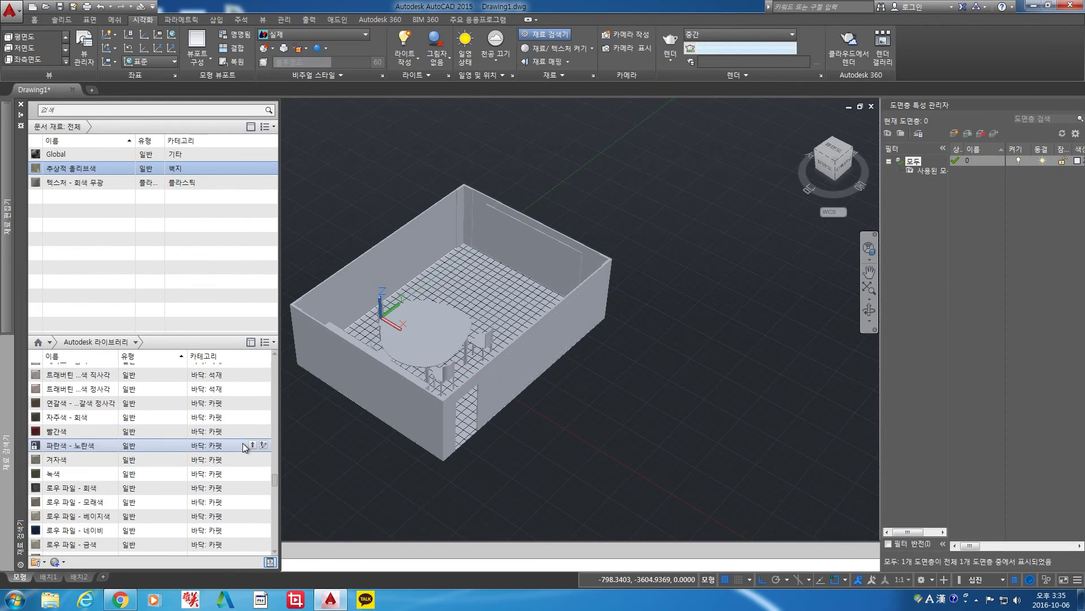
scroll(242, 442, "up", 1)
scroll(243, 443, "up", 2)
scroll(243, 442, "up", 2)
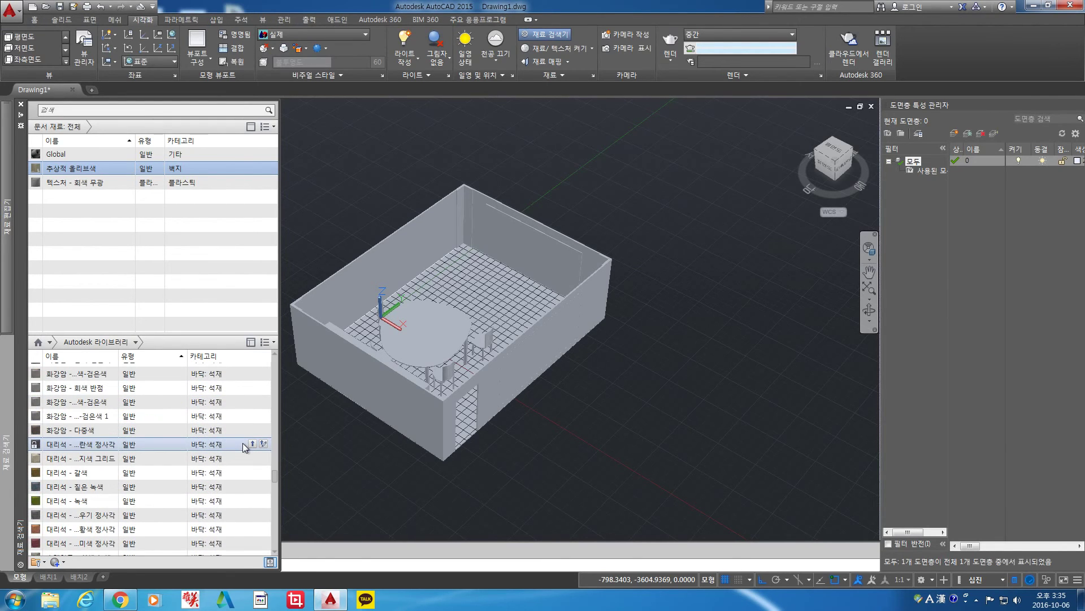
scroll(242, 442, "down", 3)
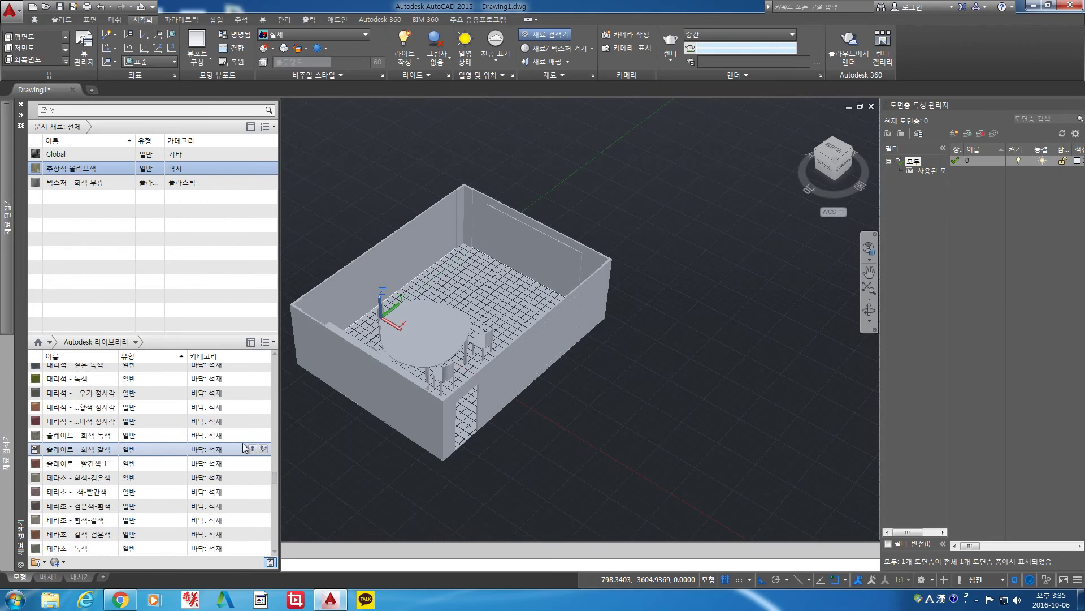
scroll(245, 448, "down", 2)
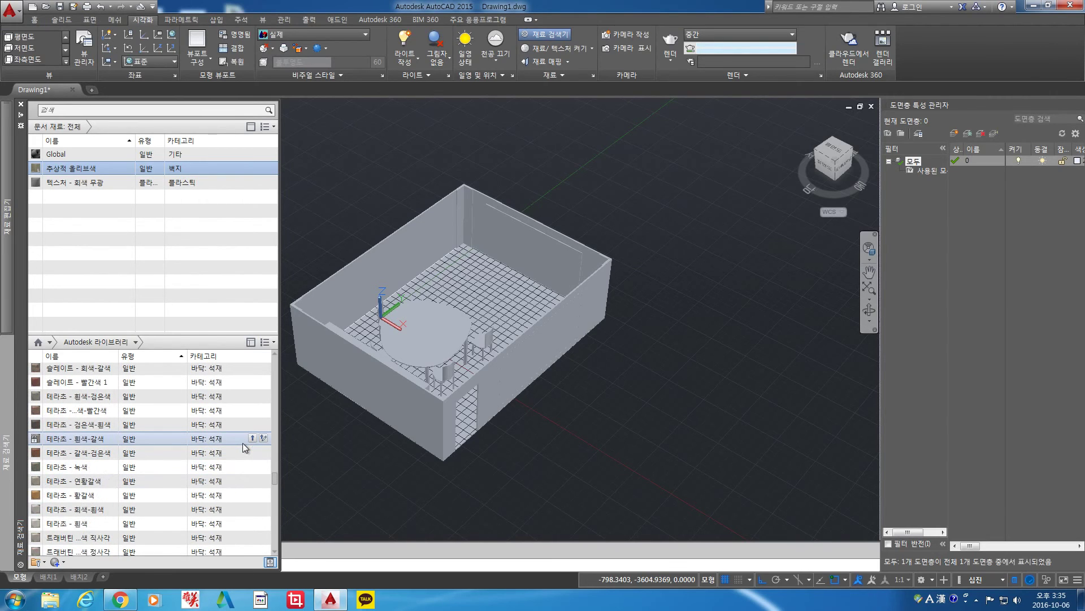
scroll(242, 443, "down", 2)
scroll(243, 442, "down", 2)
scroll(242, 442, "down", 2)
scroll(243, 443, "down", 3)
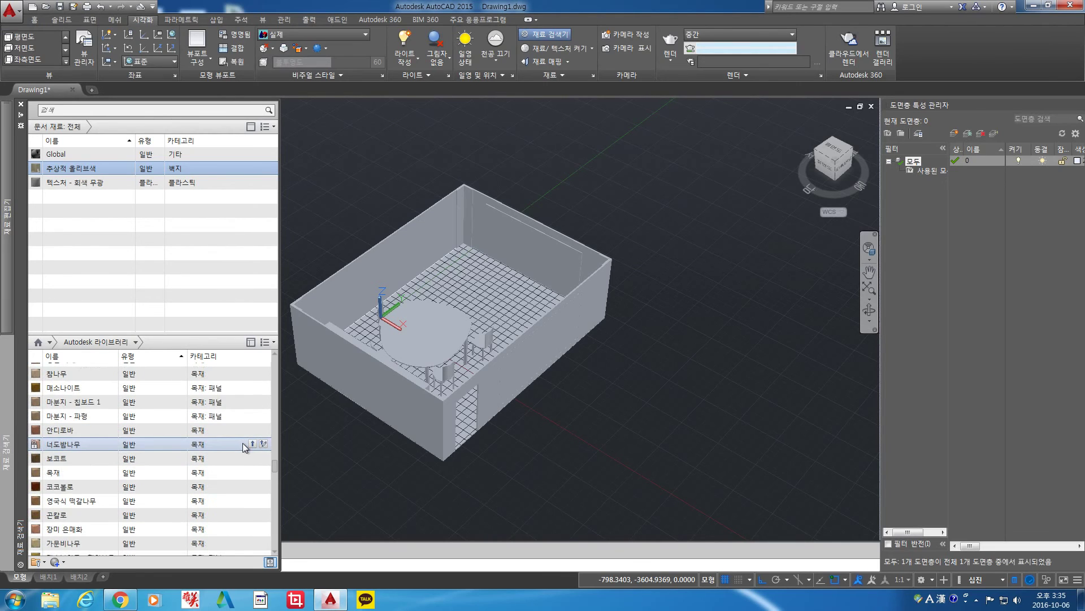
scroll(243, 443, "up", 3)
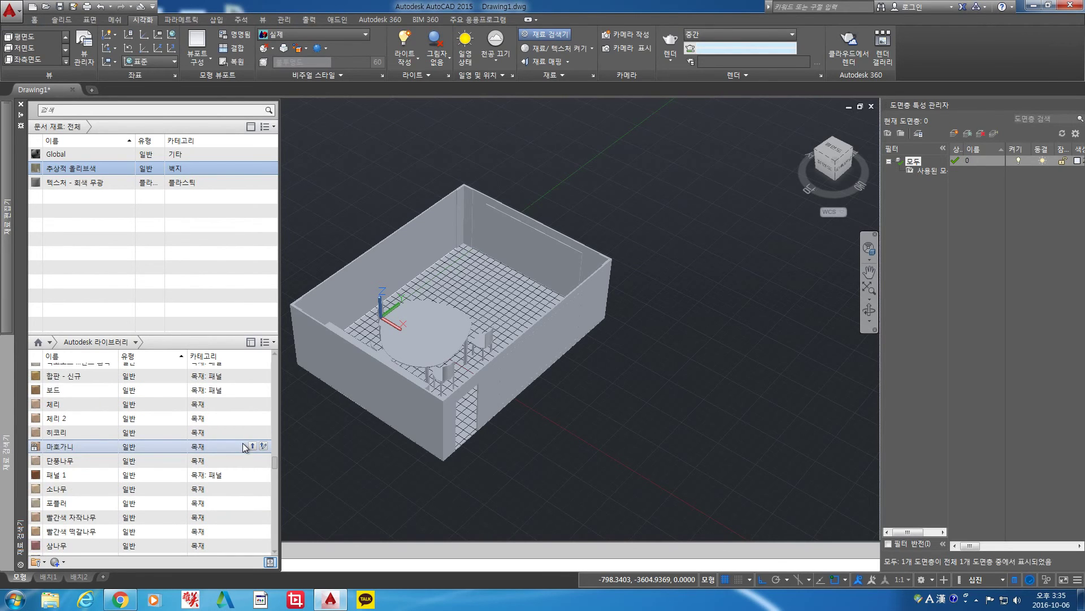
scroll(243, 443, "down", 2)
scroll(243, 442, "up", 1)
scroll(243, 443, "up", 1)
scroll(245, 446, "down", 1)
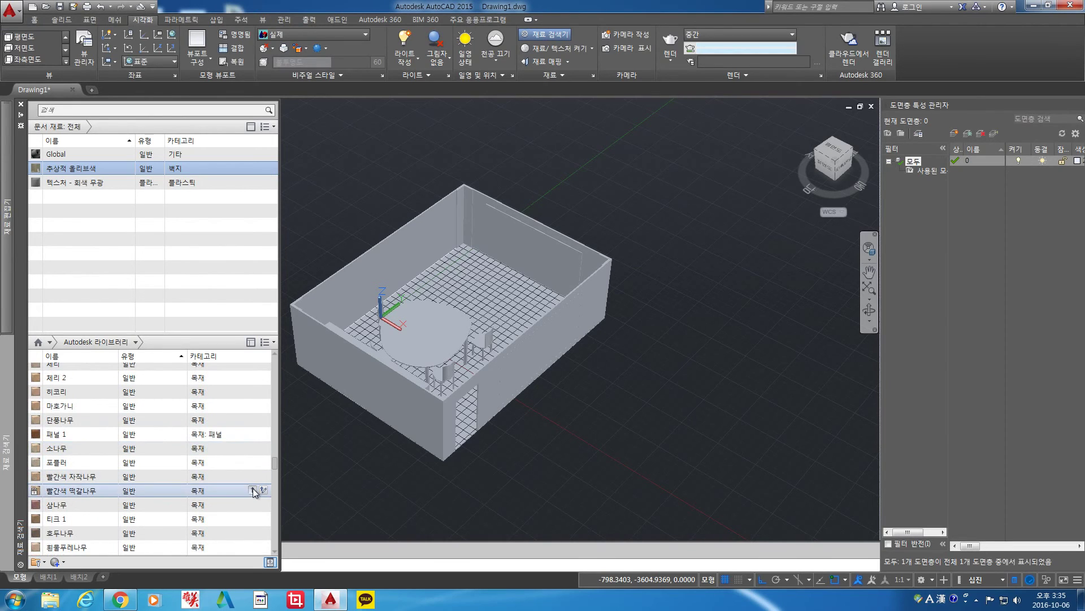
Add the 빨간색 떡갈나무 wood and 선명 - 밝음 glass materials to the drawing.
left_click(253, 490)
scroll(235, 445, "down", 3)
scroll(236, 445, "down", 2)
scroll(235, 446, "down", 2)
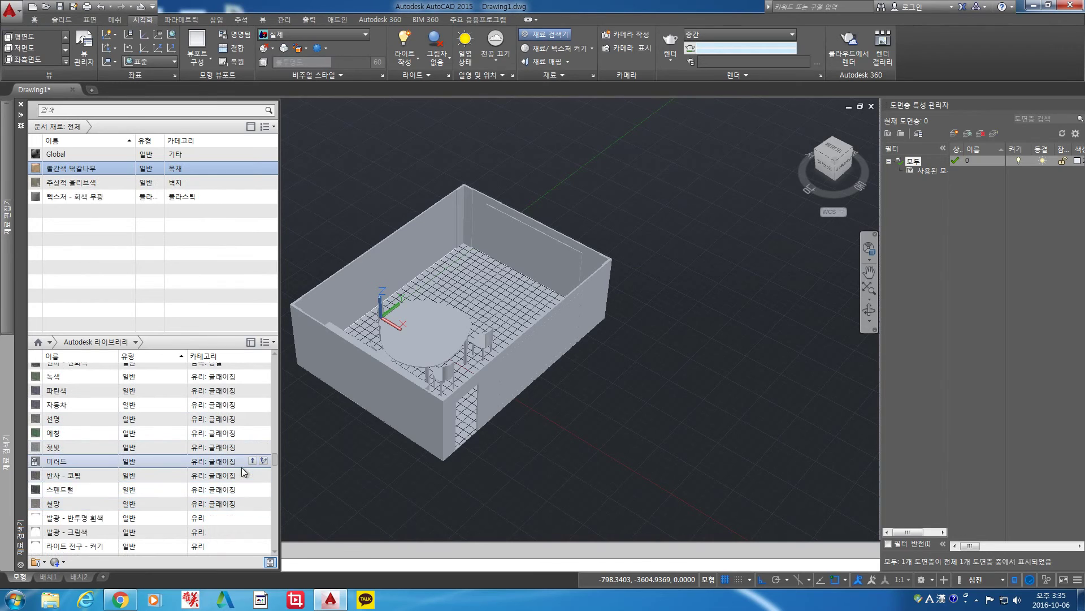
scroll(246, 500, "down", 2)
left_click(262, 491)
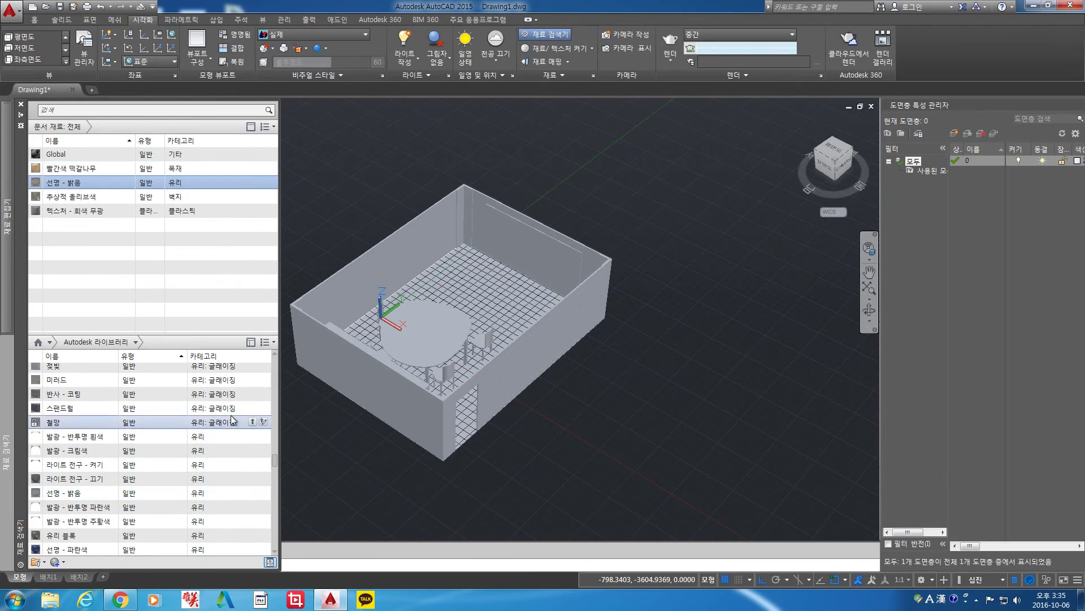
Find the 연한 베이지색 wall paint in the Autodesk library and add it to the drawing.
scroll(244, 430, "up", 3)
scroll(241, 417, "up", 3)
scroll(240, 417, "up", 2)
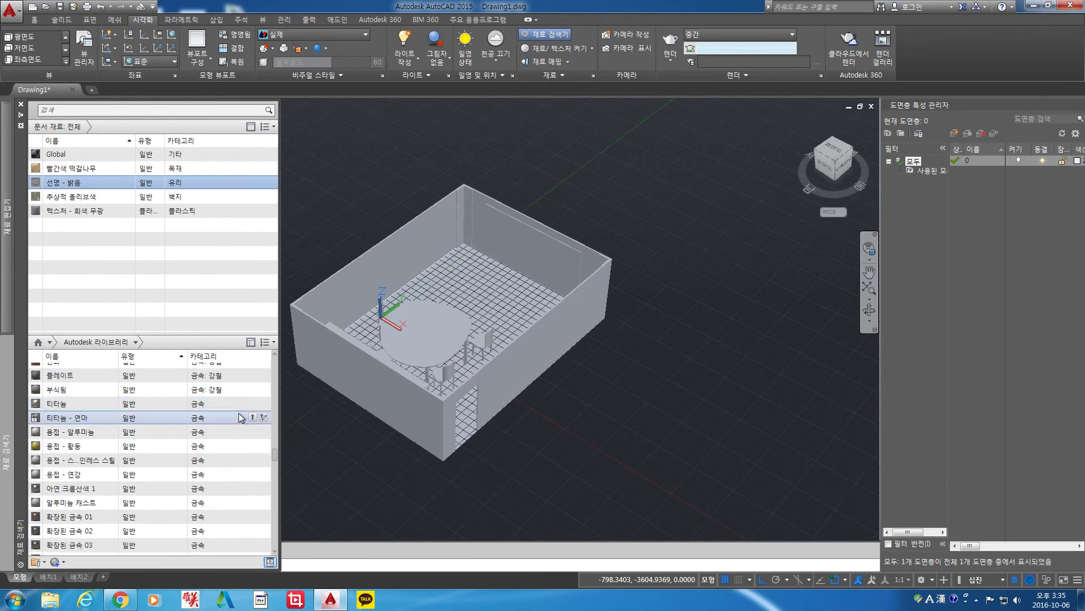
scroll(240, 418, "up", 2)
scroll(240, 417, "up", 2)
scroll(241, 417, "up", 2)
scroll(239, 413, "up", 3)
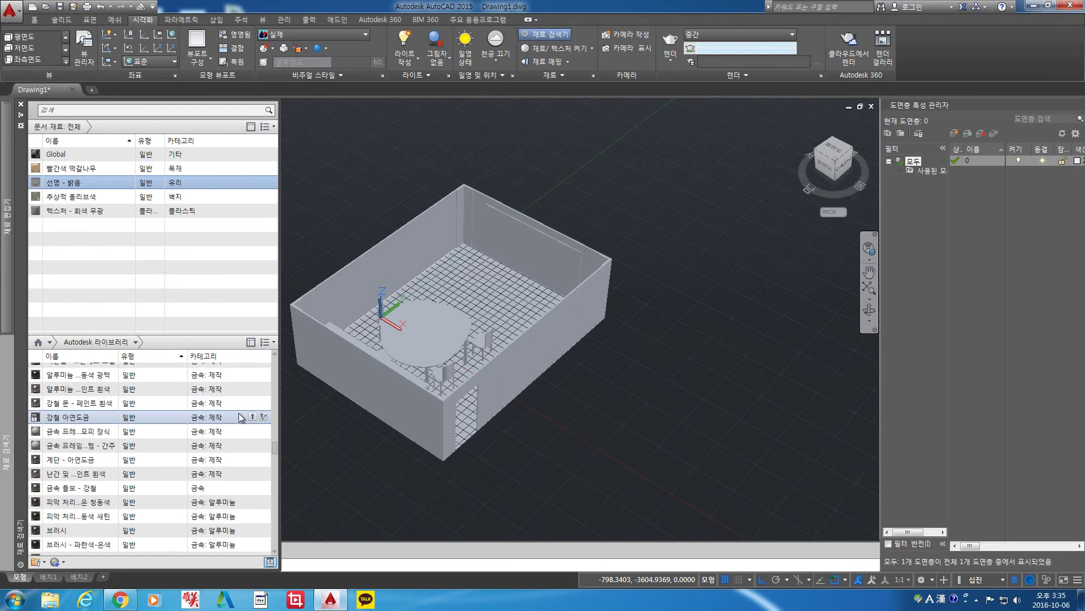
scroll(267, 433, "up", 2)
scroll(275, 441, "down", 1)
left_click_drag(276, 433, 276, 429)
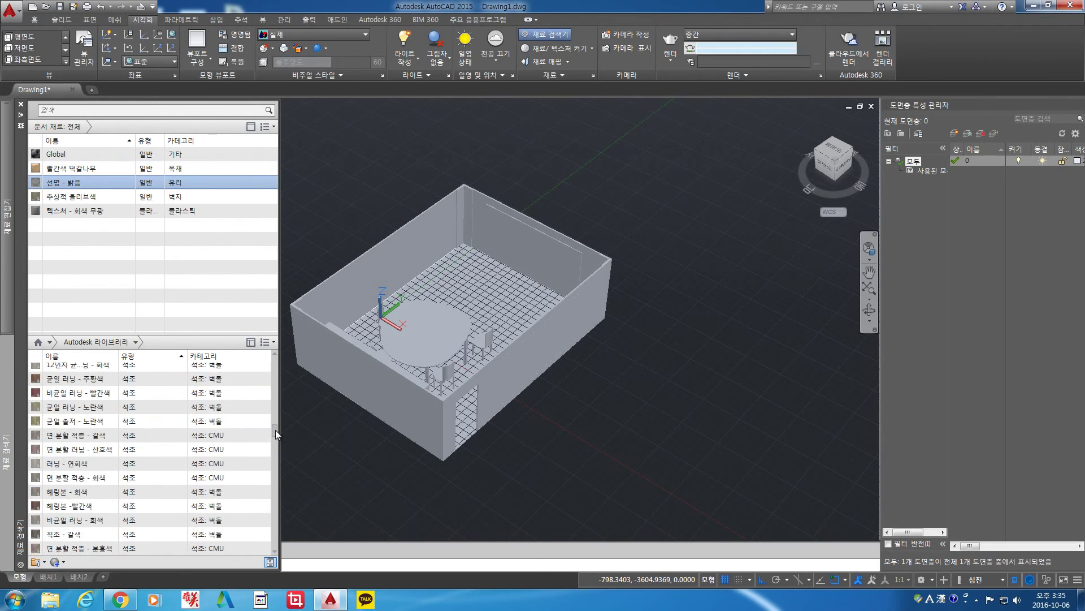
scroll(227, 441, "up", 2)
scroll(226, 441, "up", 2)
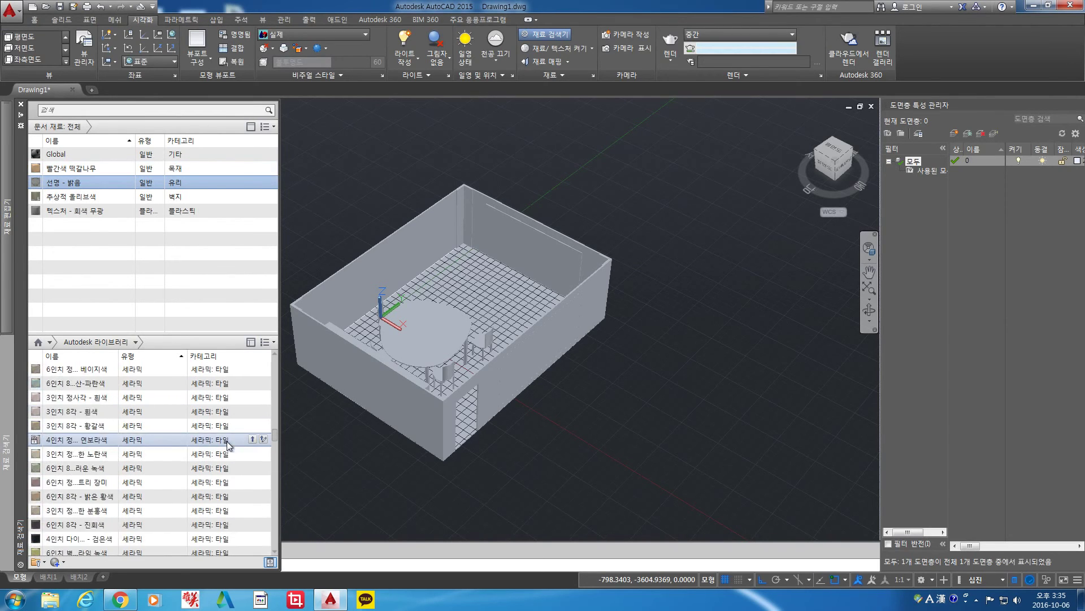
scroll(226, 441, "up", 2)
scroll(226, 441, "up", 2)
scroll(227, 443, "up", 2)
scroll(229, 435, "up", 2)
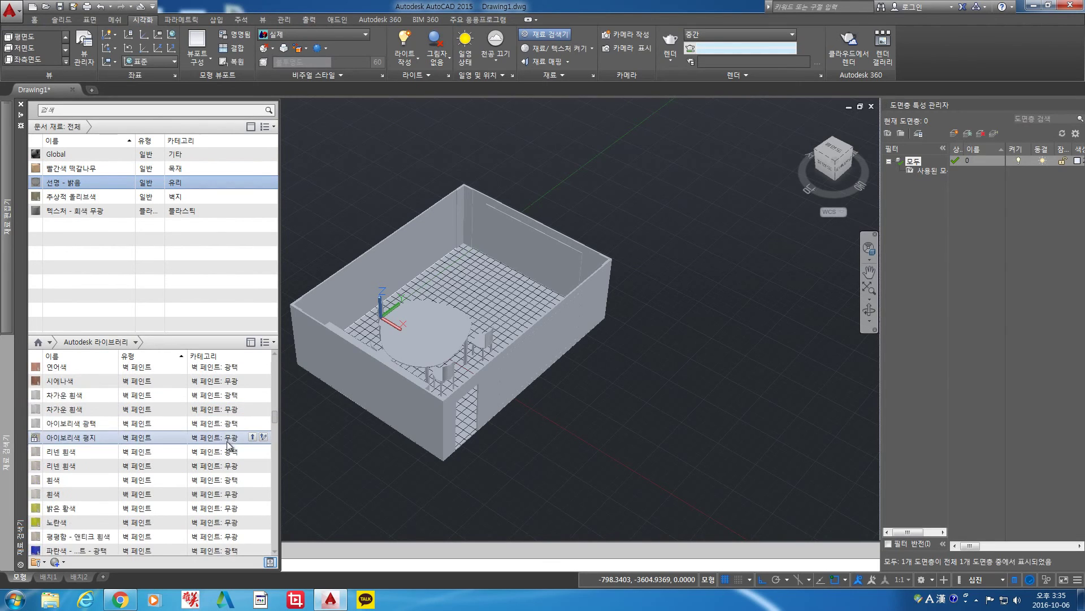
scroll(231, 427, "up", 2)
scroll(233, 417, "up", 2)
scroll(233, 413, "down", 1)
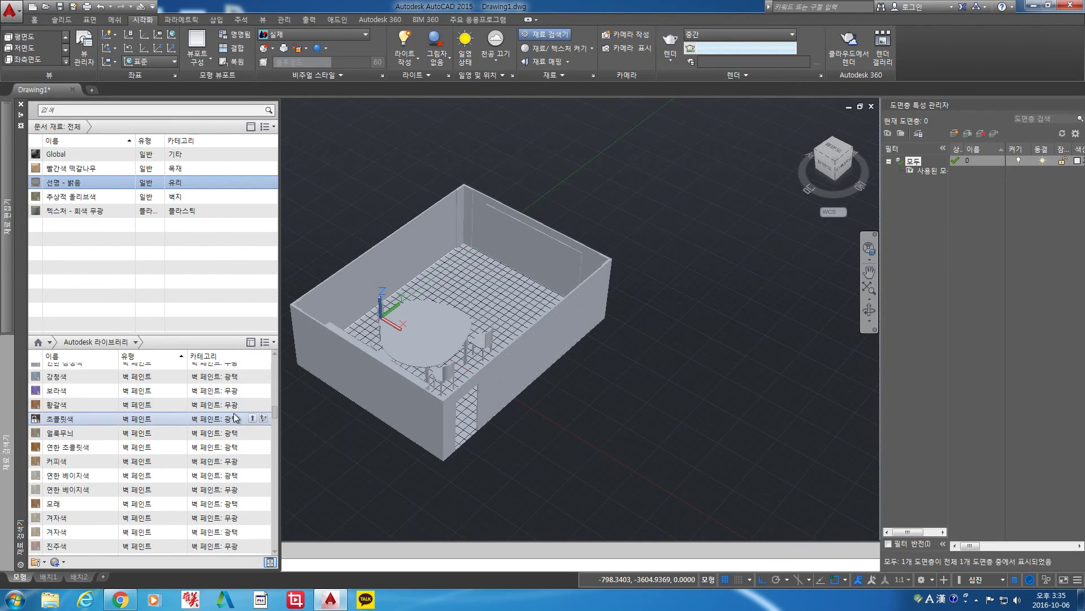
scroll(266, 453, "down", 1)
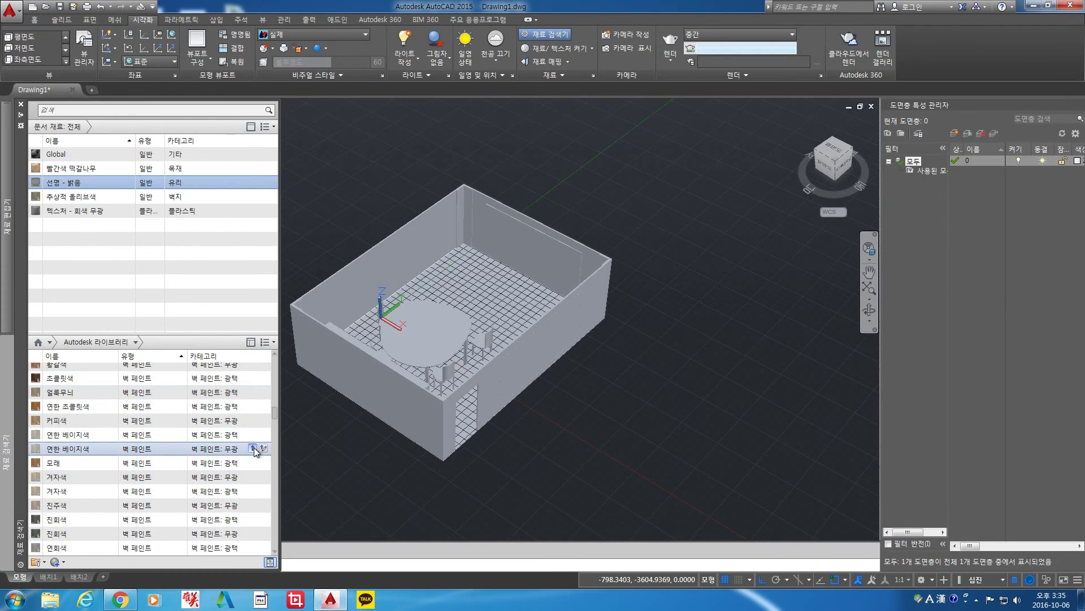
left_click(253, 449)
Find the 히코리 wood flooring material and add it to the drawing.
scroll(179, 426, "up", 5)
scroll(183, 425, "up", 5)
scroll(183, 425, "up", 3)
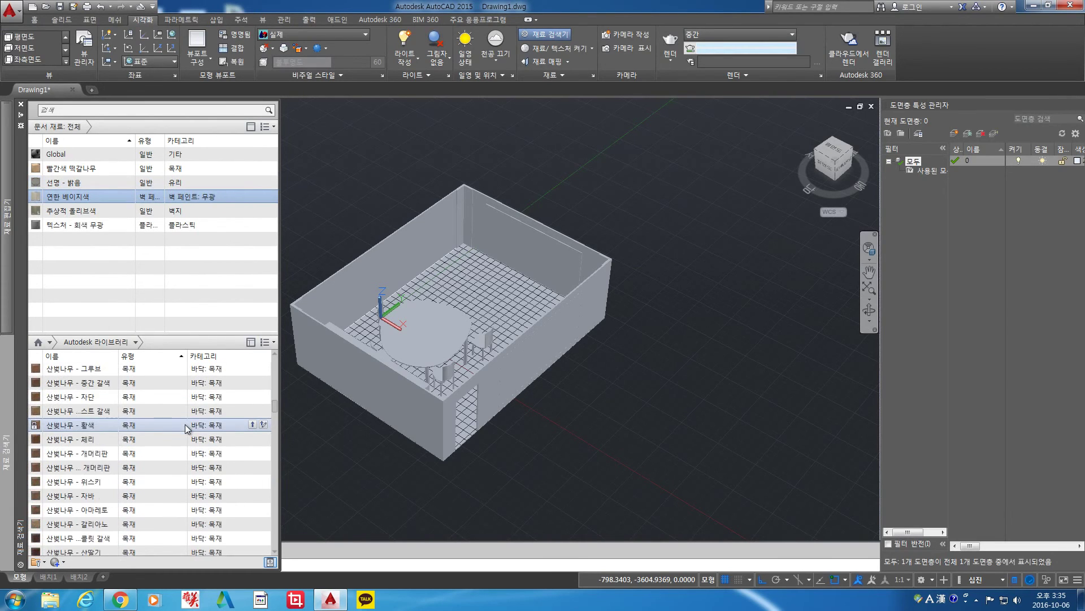
scroll(185, 423, "up", 3)
scroll(185, 424, "up", 3)
scroll(185, 424, "up", 3)
scroll(185, 424, "up", 2)
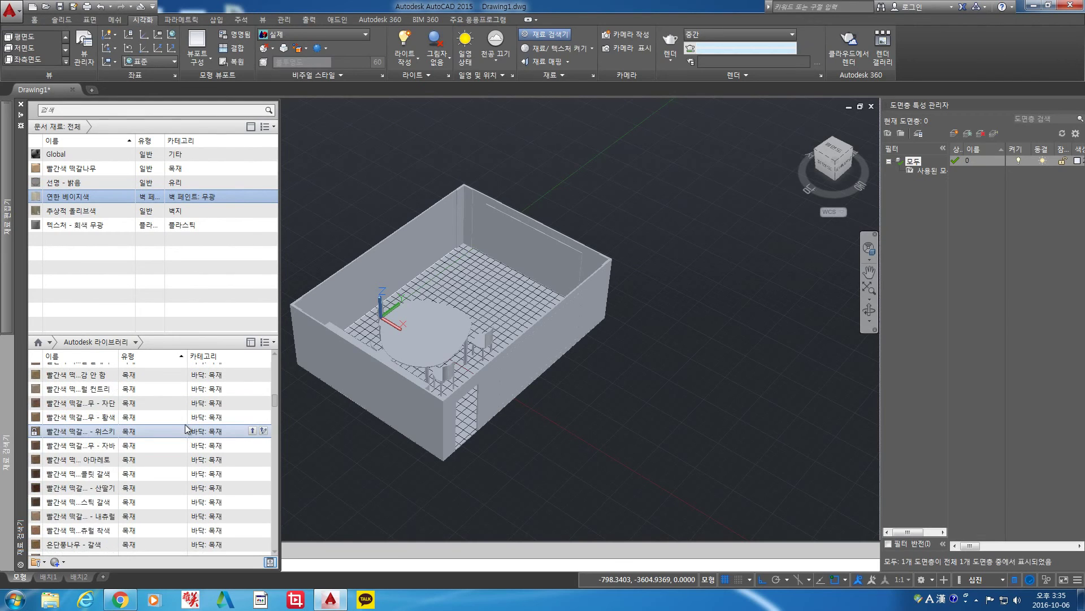
scroll(185, 424, "up", 3)
scroll(185, 424, "up", 3)
scroll(185, 424, "up", 3)
scroll(185, 424, "up", 2)
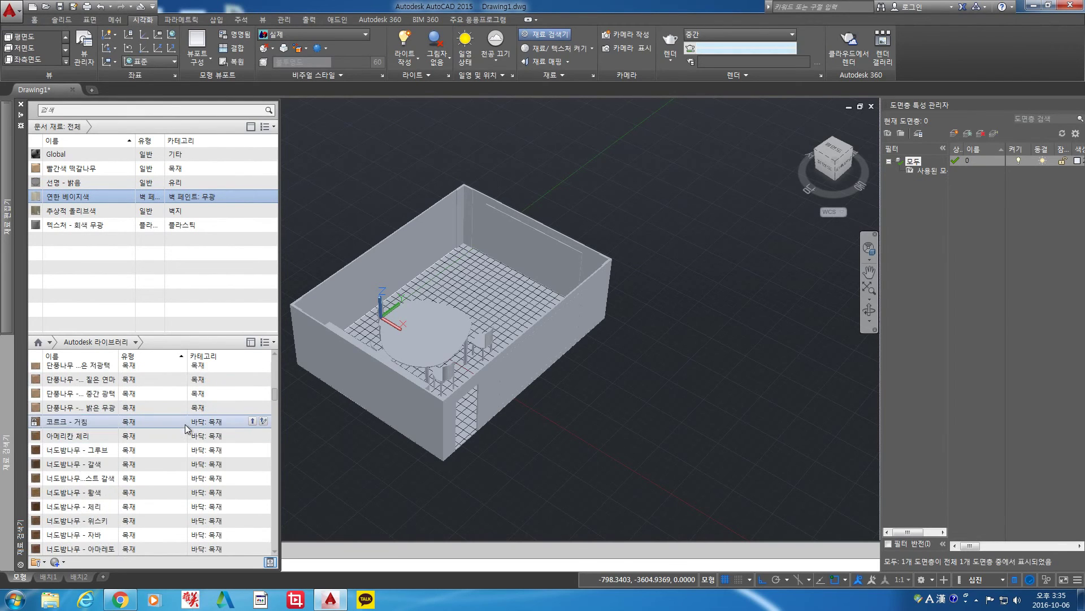
scroll(236, 464, "up", 3)
scroll(237, 463, "up", 3)
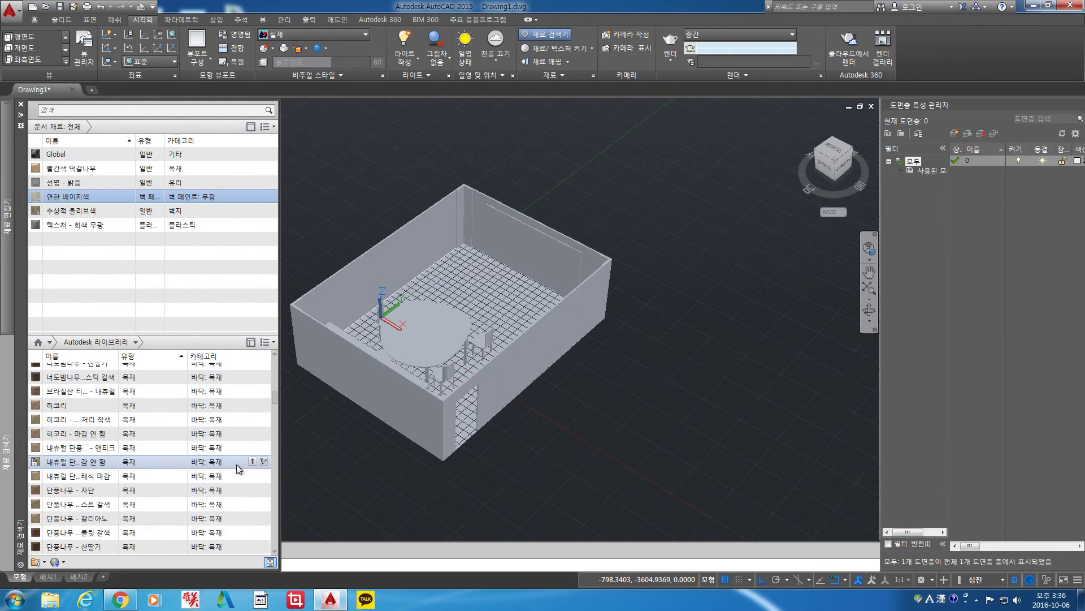
left_click(254, 405)
Find the 파란색 반사 glazing material and add it to the drawing.
scroll(222, 420, "down", 3)
scroll(222, 420, "down", 3)
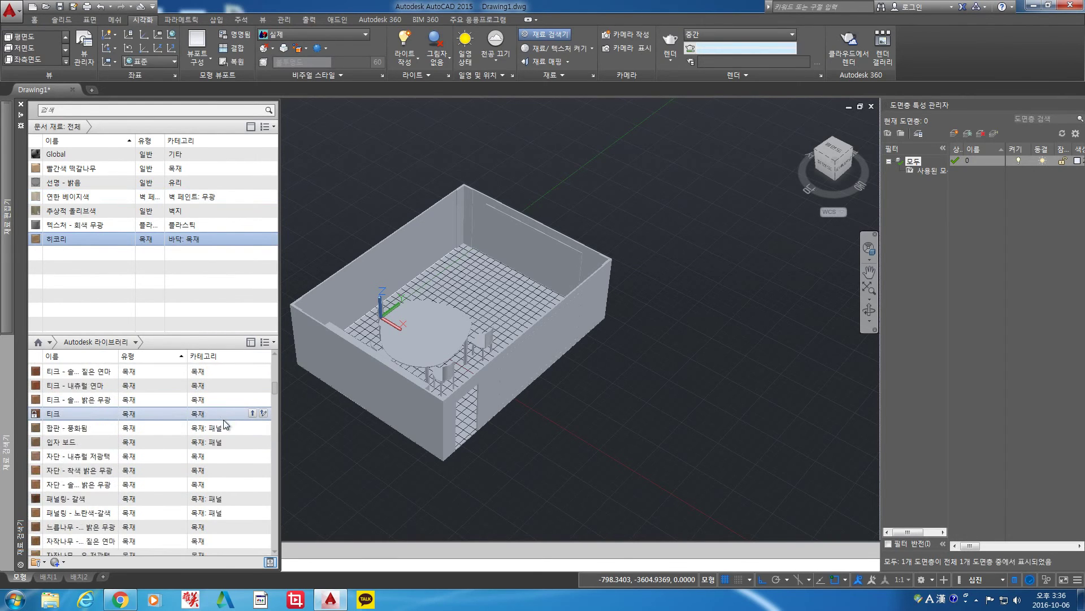
scroll(224, 423, "down", 3)
scroll(225, 423, "down", 3)
scroll(225, 422, "down", 3)
scroll(224, 423, "down", 3)
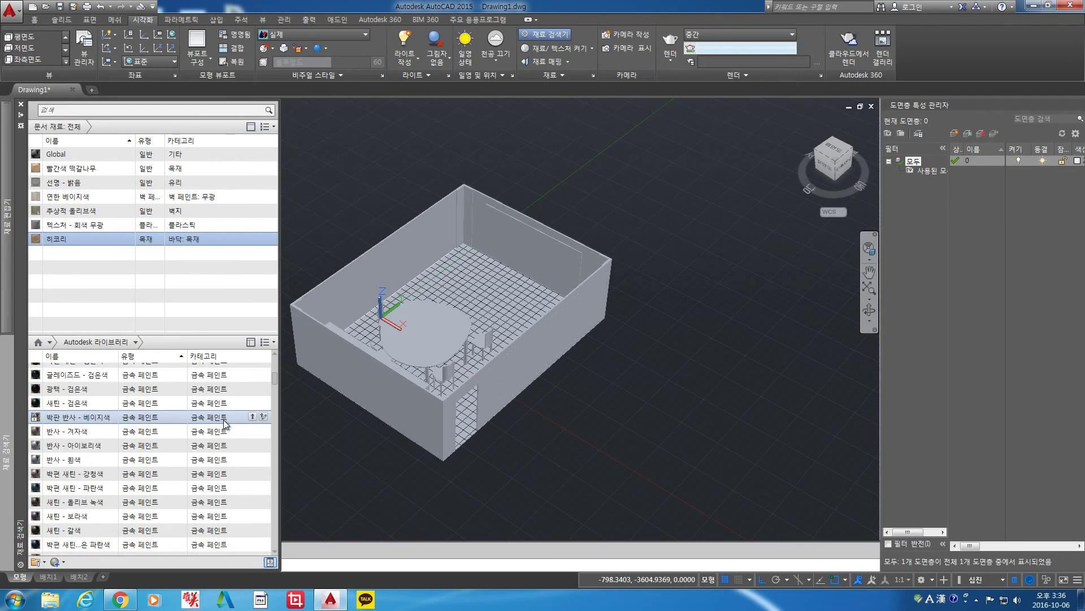
scroll(224, 422, "down", 3)
scroll(224, 421, "down", 3)
scroll(224, 421, "down", 3)
scroll(224, 422, "down", 3)
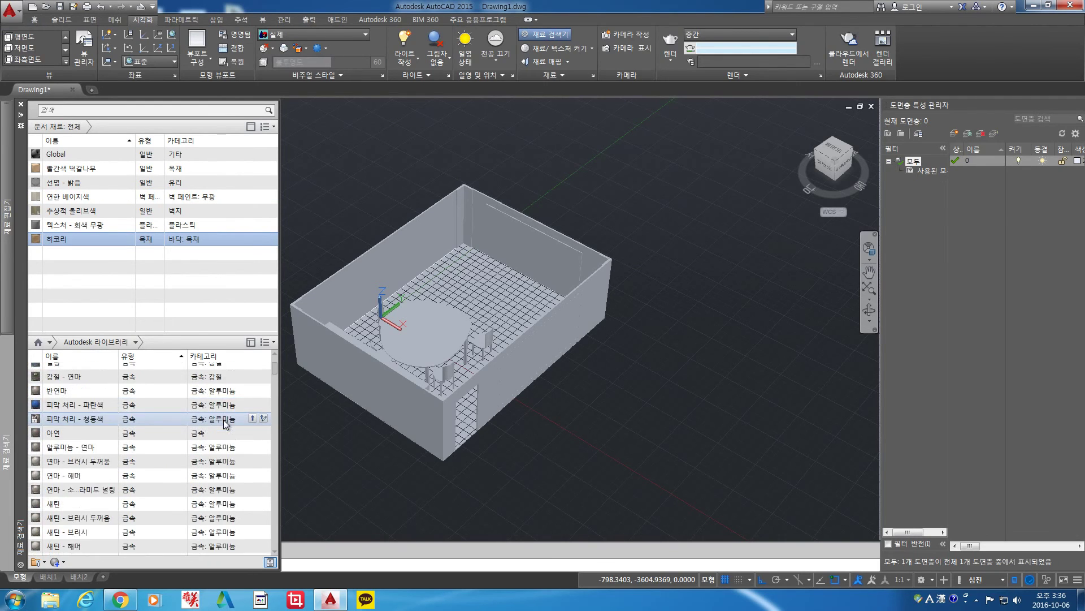
scroll(223, 420, "down", 3)
scroll(222, 420, "down", 3)
scroll(223, 420, "down", 3)
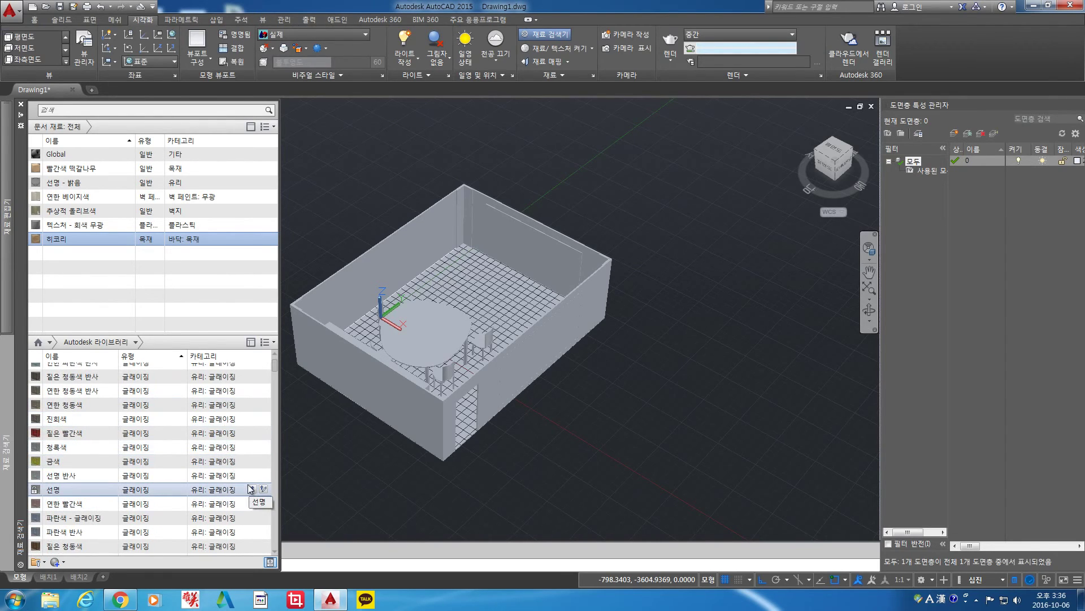
left_click(252, 531)
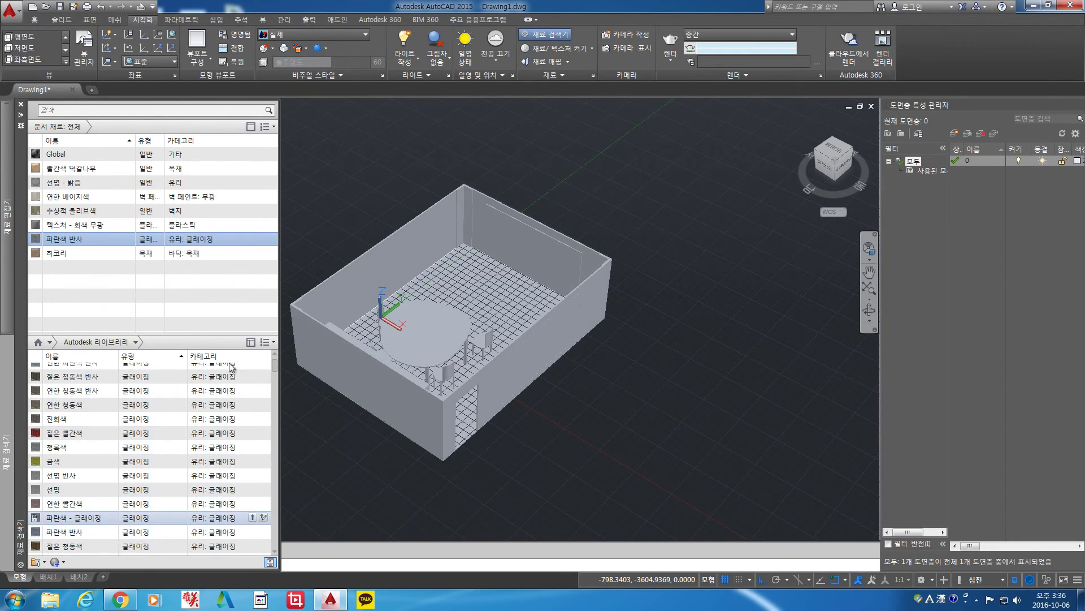
left_click(497, 291)
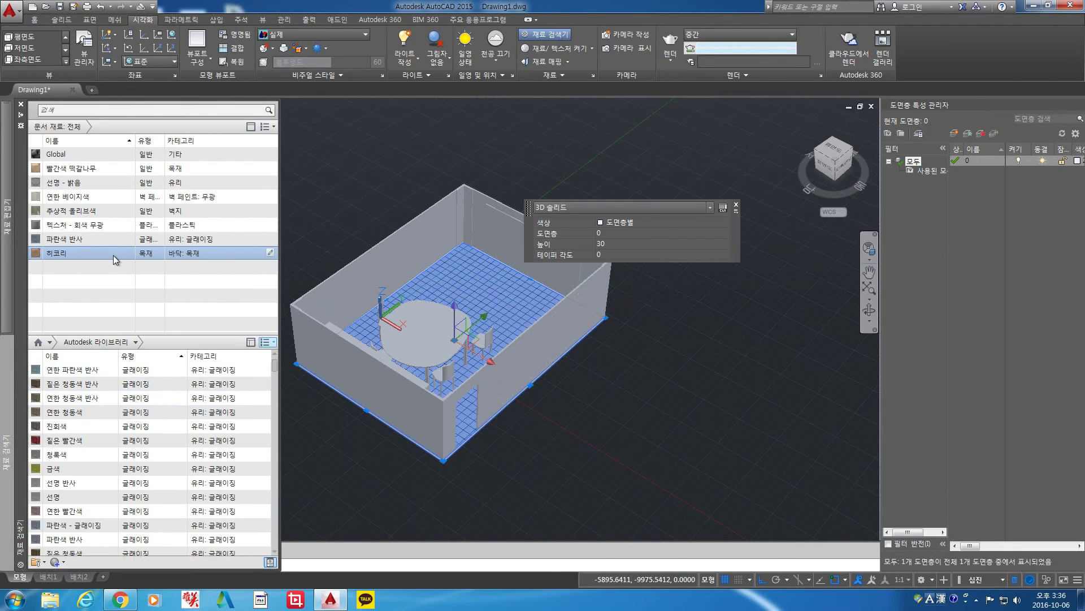
Apply the 추상적 올리브색 (abstract olive) material to the right, left, back and front walls.
key("Escape")
left_click(534, 362)
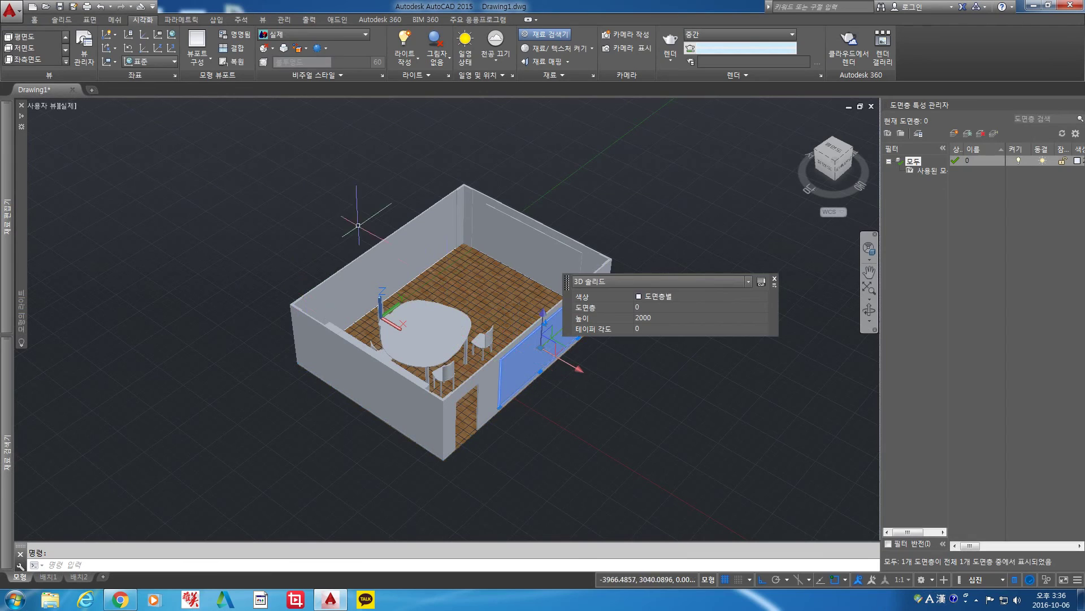
left_click(390, 254)
left_click(584, 264)
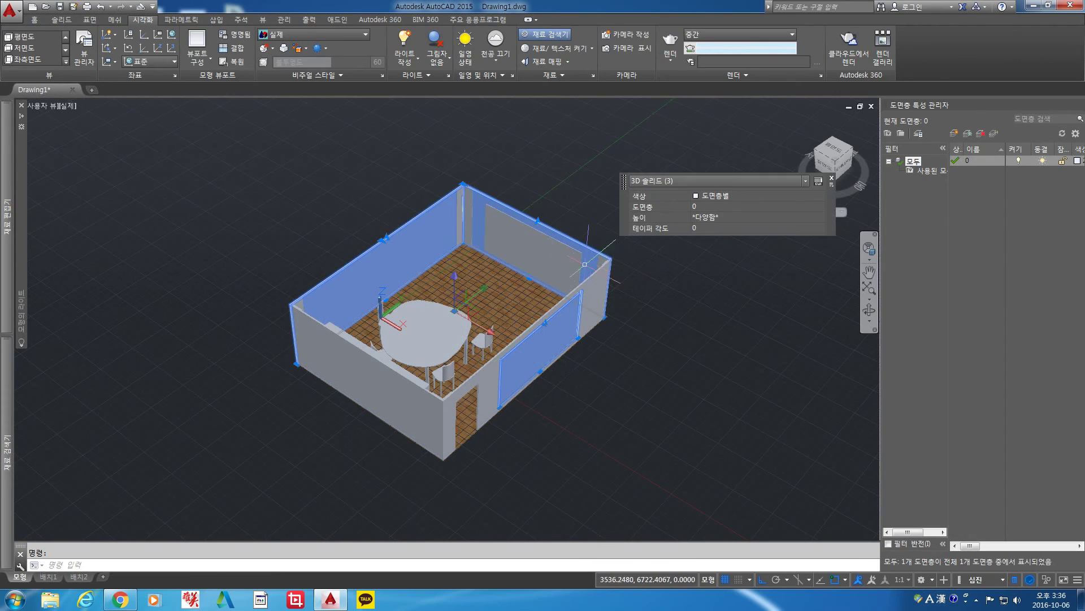
left_click(390, 387)
mouse_move(7, 458)
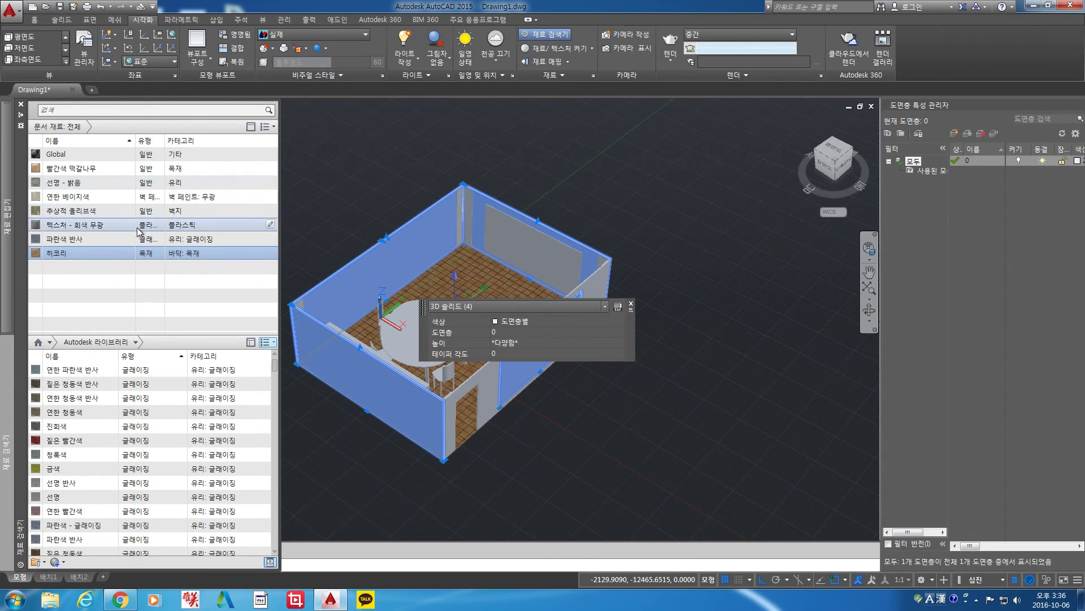
left_click(129, 212)
Give the panel on the back wall the 빨간색 떡갈나무 red oak material.
left_click(507, 245)
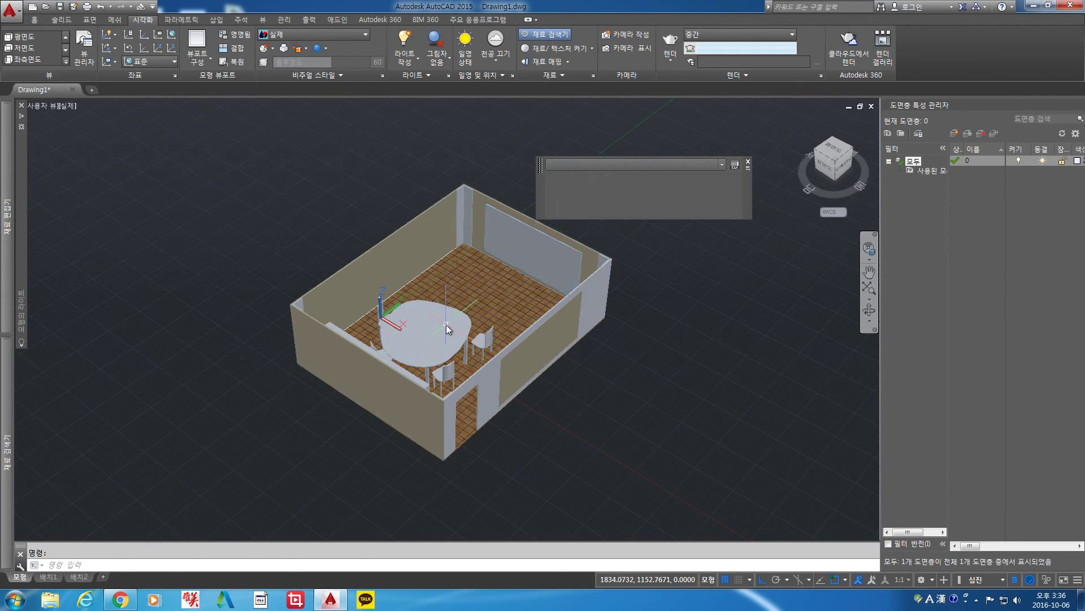
key("Escape")
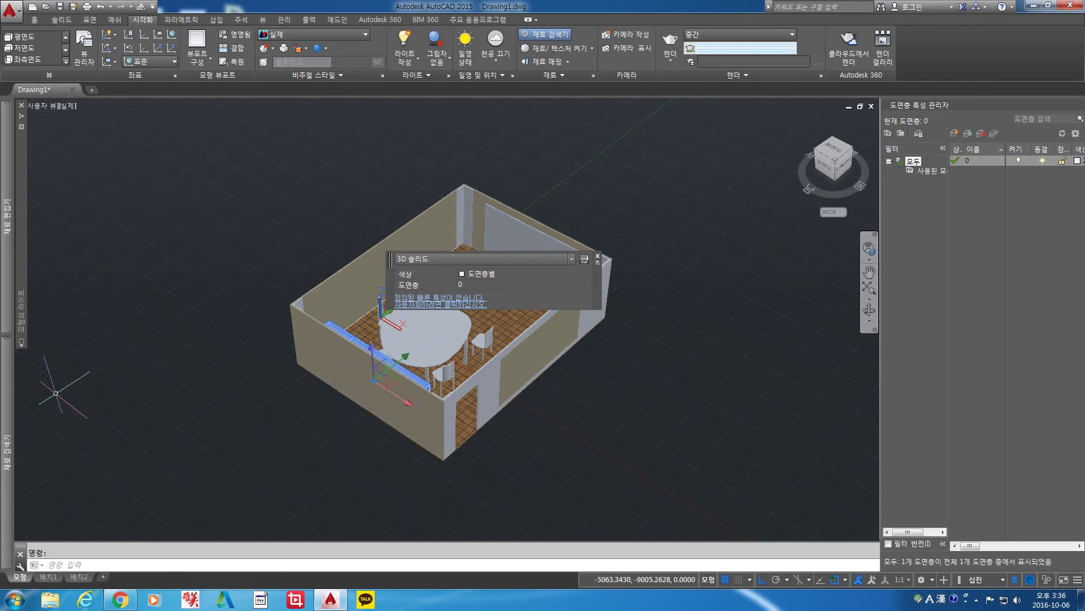
left_click(130, 168)
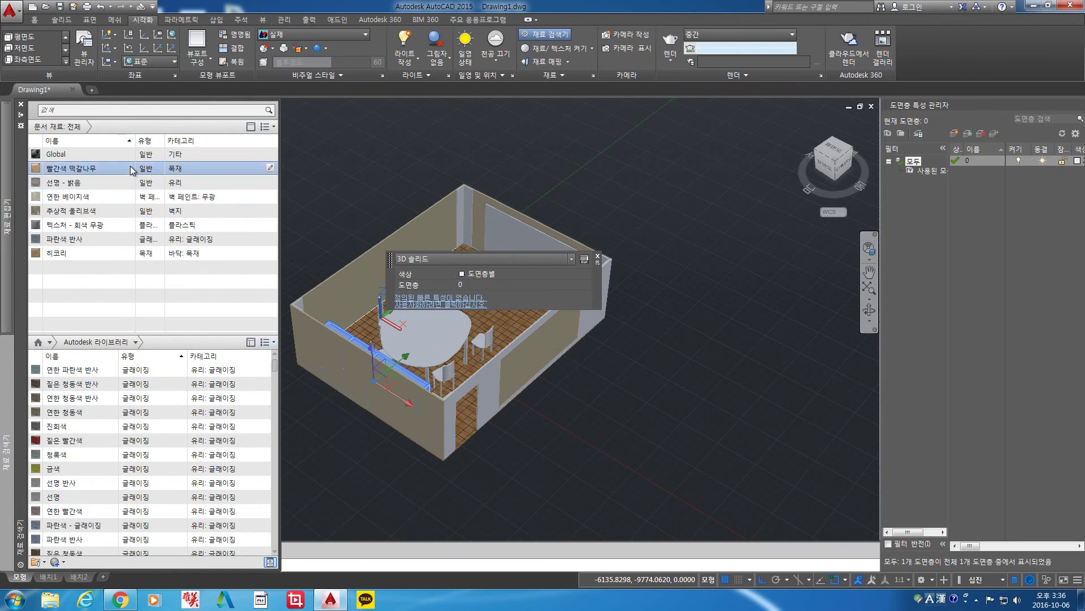
key("Escape")
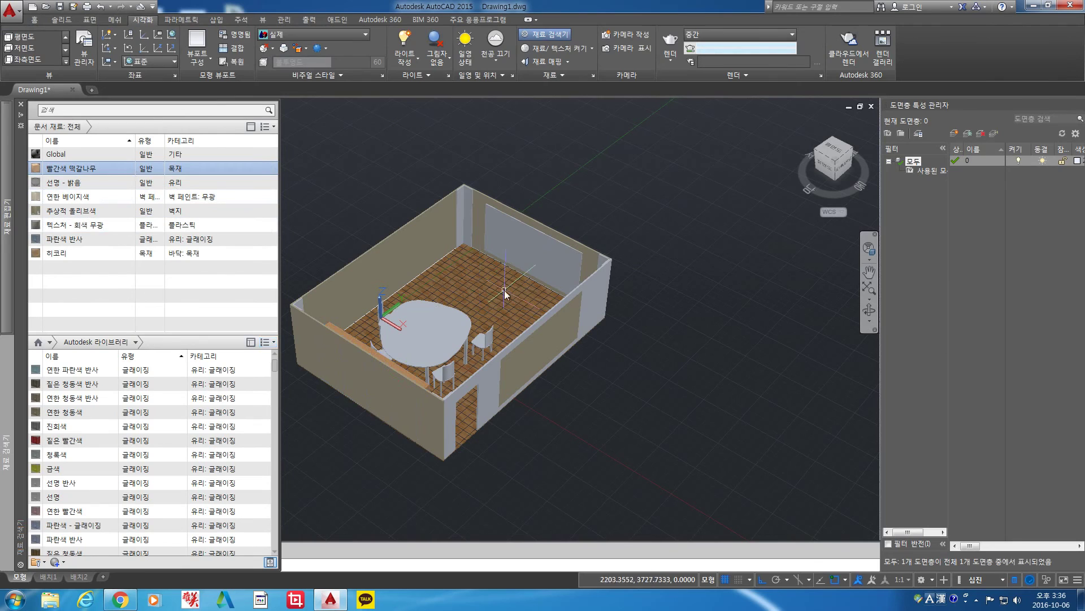
Apply the olive wall material to the two corner pillars.
left_click(606, 260)
key("Escape")
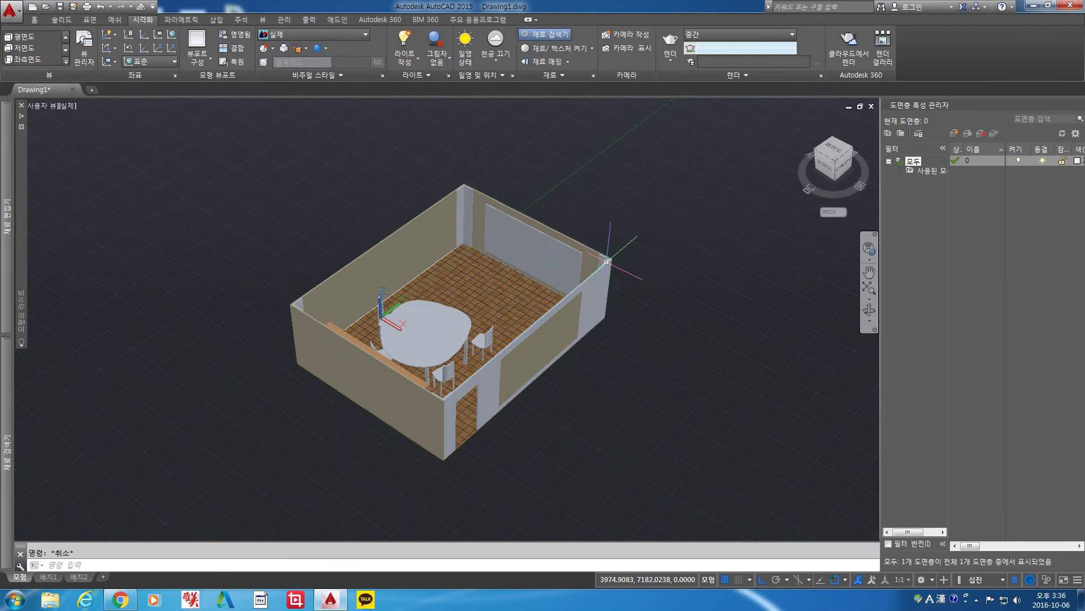
left_click(463, 212)
left_click(305, 302)
mouse_move(6, 458)
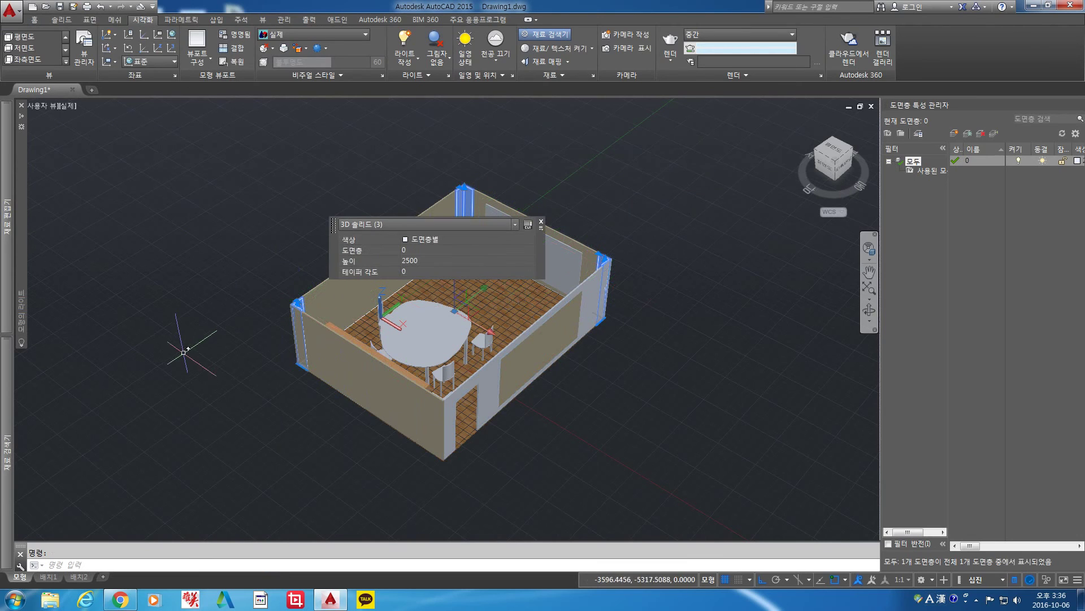
left_click(157, 216)
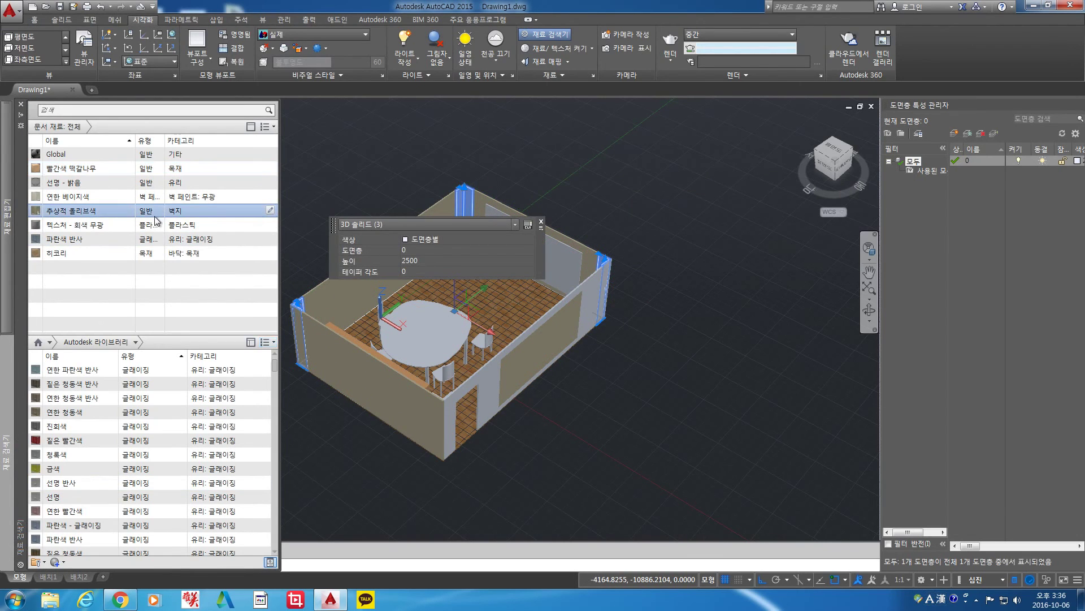
Orbit the room until the shelf sits on the left wall, then select the front wall.
left_click(869, 309)
left_click_drag(678, 294, 418, 245)
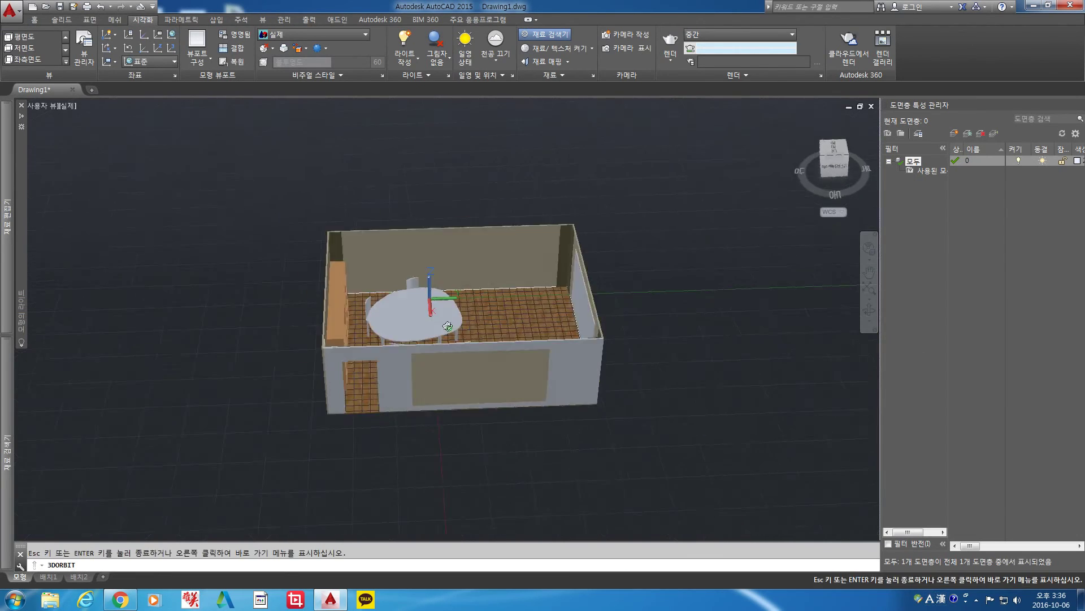
key("Escape")
left_click(400, 242)
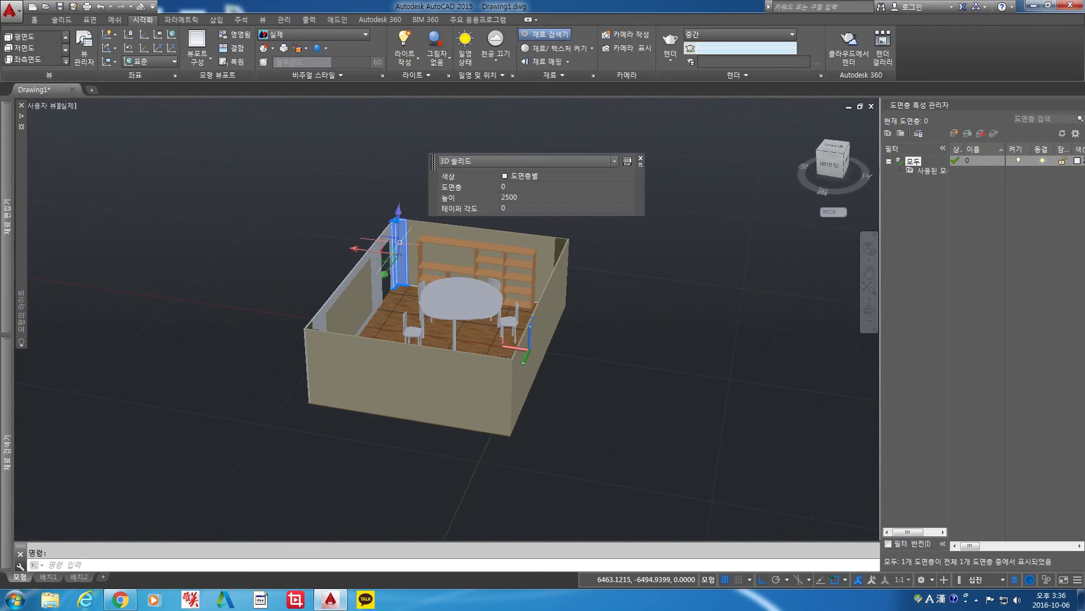
key("Escape")
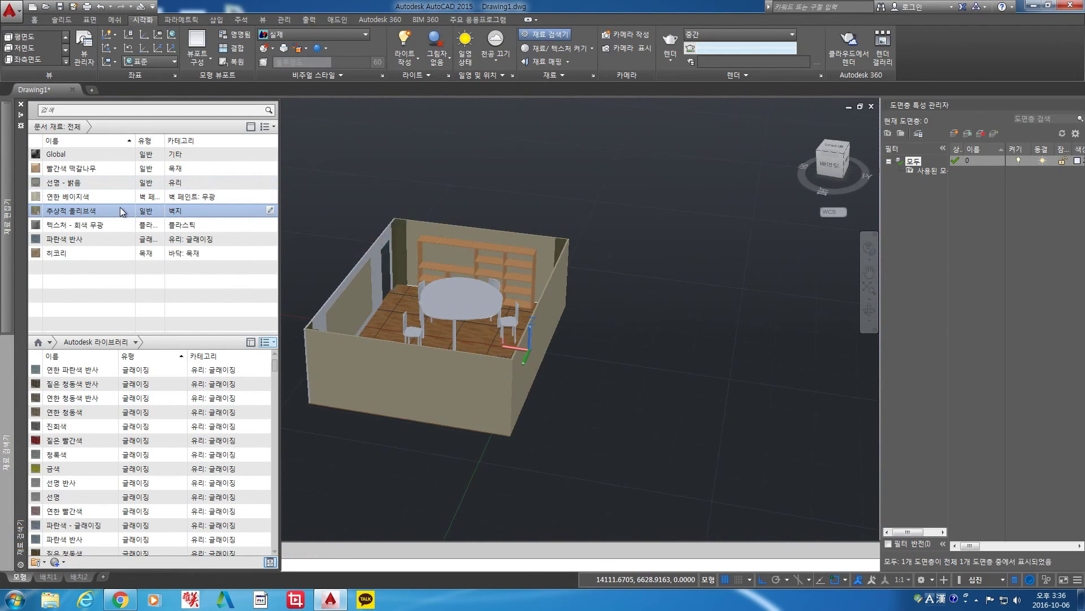
left_click(869, 309)
left_click_drag(622, 339, 396, 351)
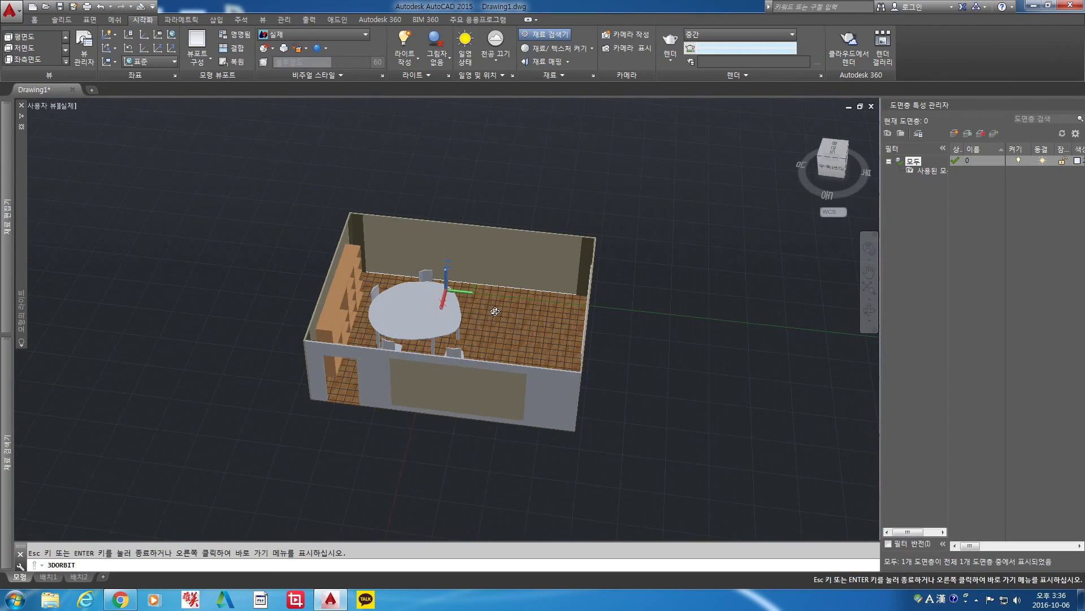
key("Escape")
left_click(372, 362)
mouse_move(7, 217)
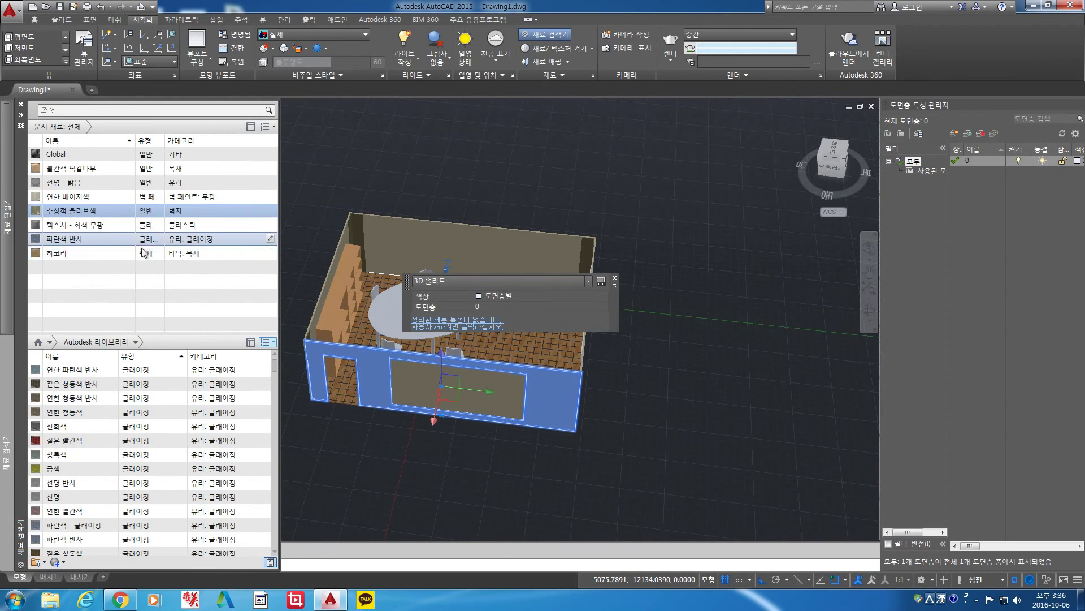
Give the front wall the wall material and the window panel clear bright glass.
left_click(115, 202)
left_click(457, 390)
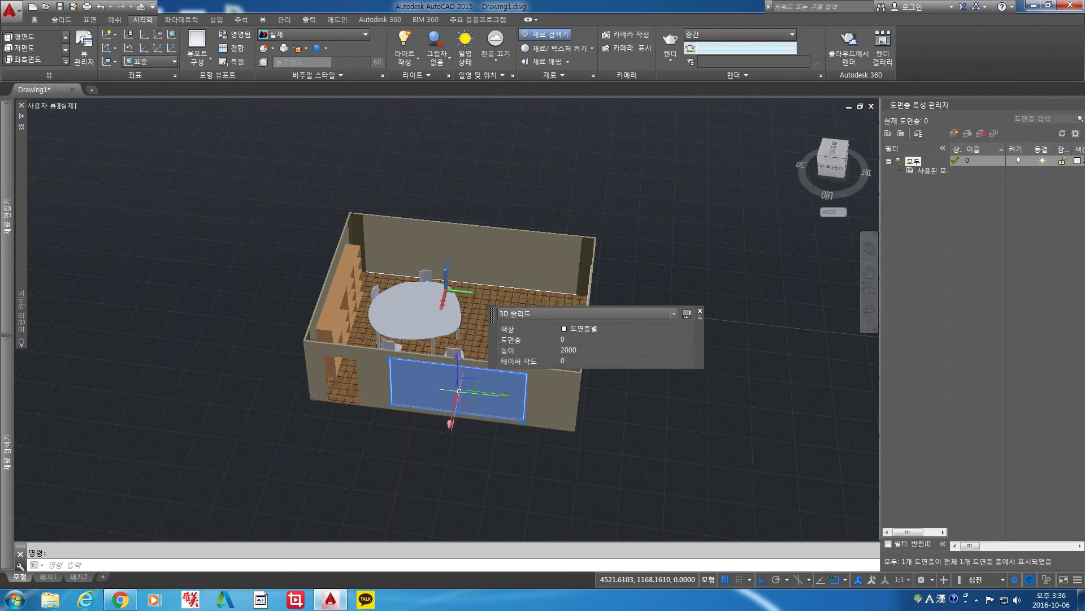
left_click(121, 182)
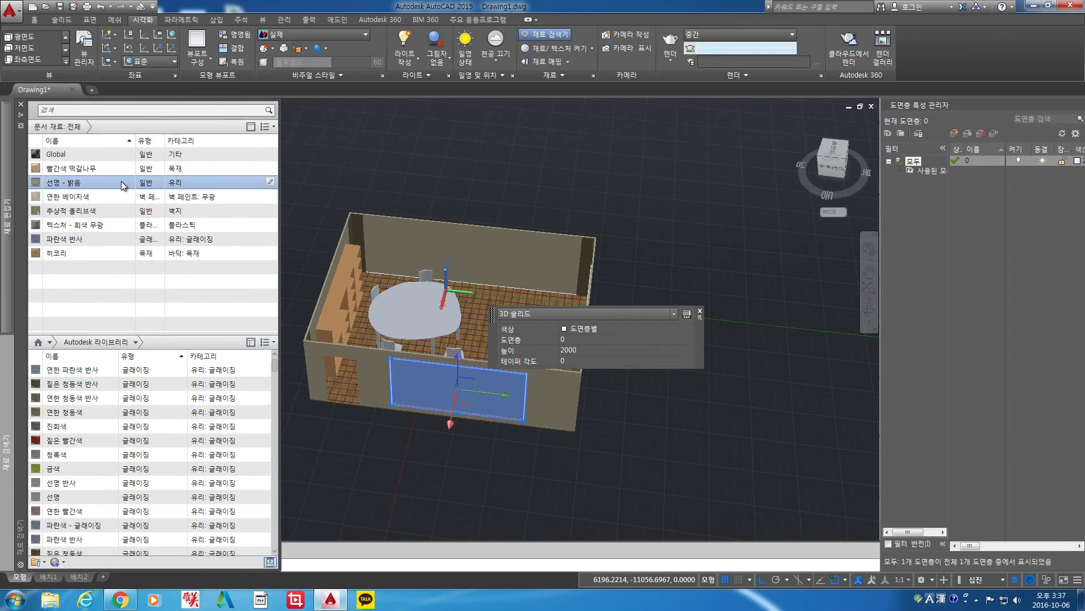
Make the table and all four chairs blue reflective.
left_click(416, 328)
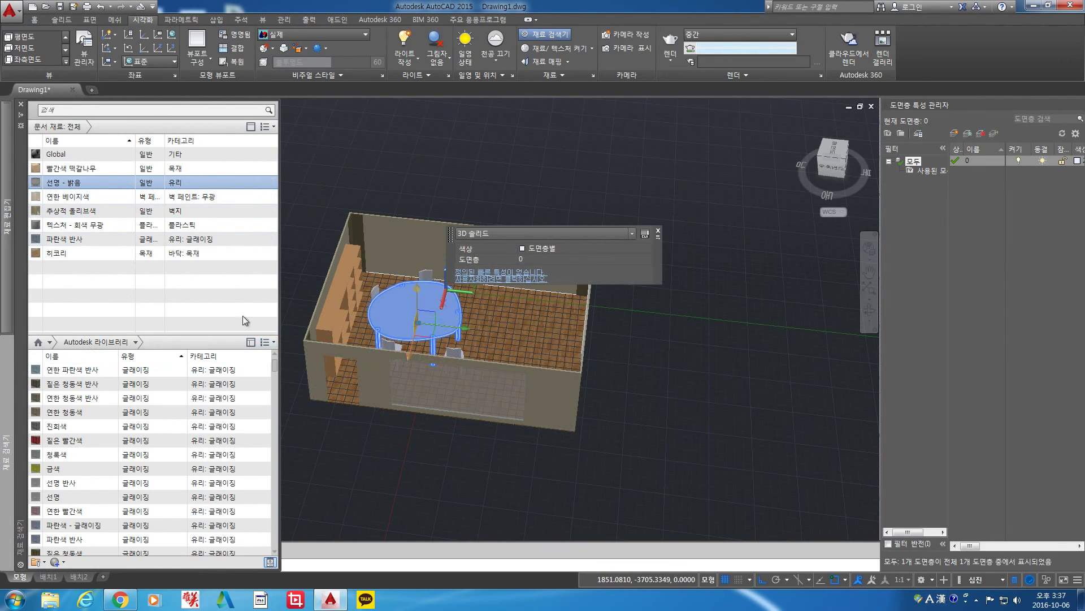
left_click(97, 239)
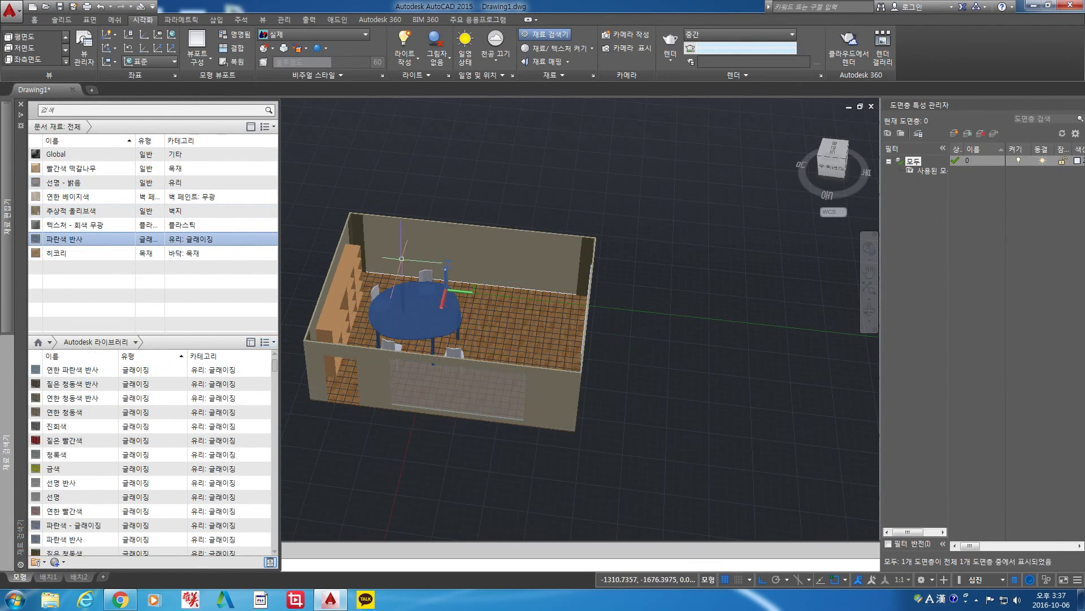
scroll(413, 317, "up", 2)
scroll(413, 316, "up", 2)
left_click(512, 413)
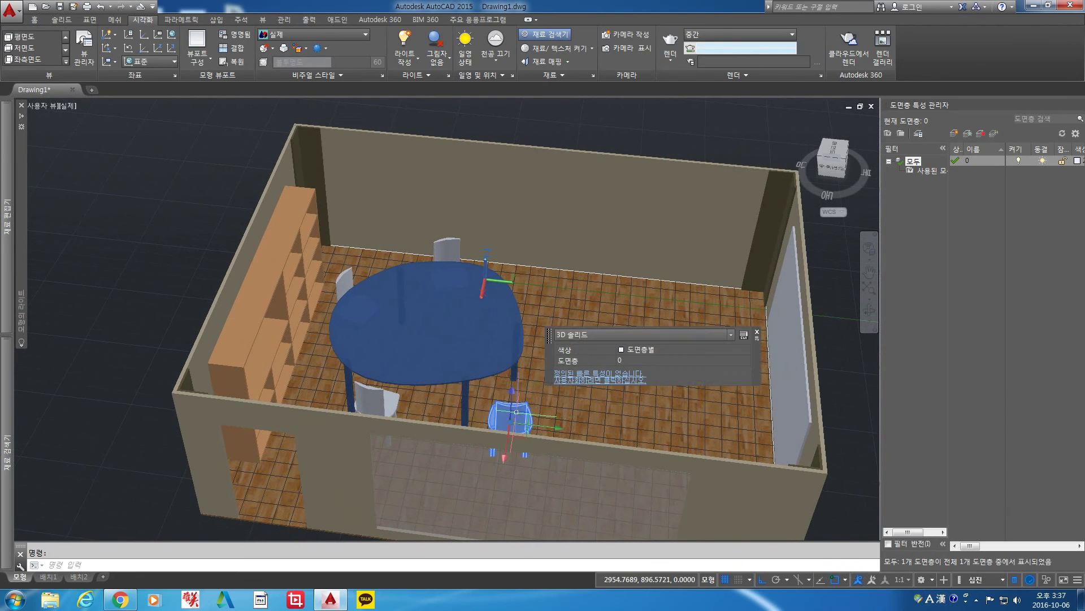
left_click(376, 398)
left_click(356, 299)
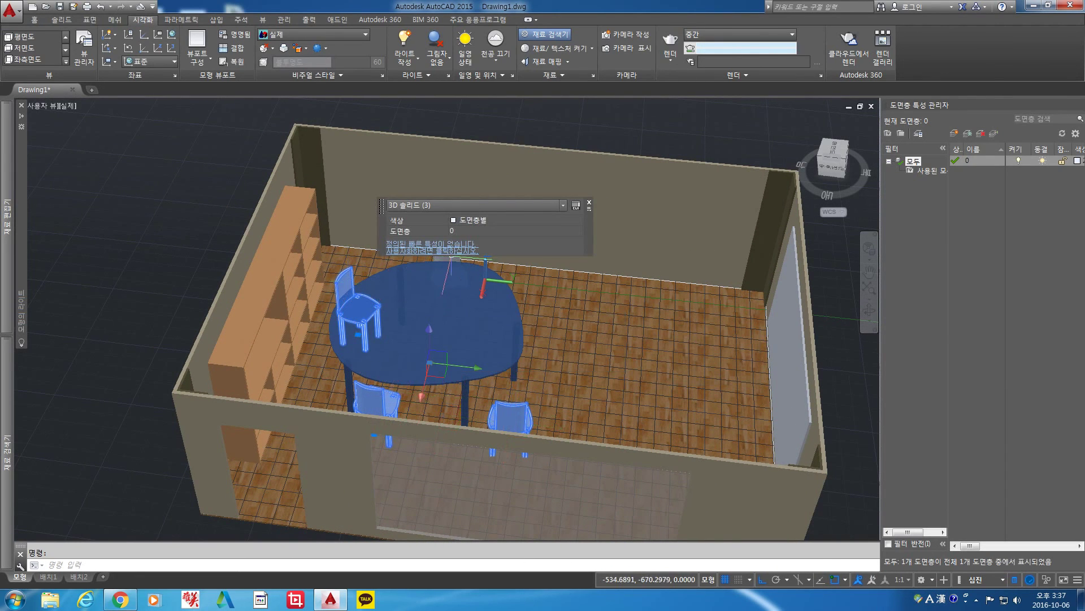
left_click(451, 260)
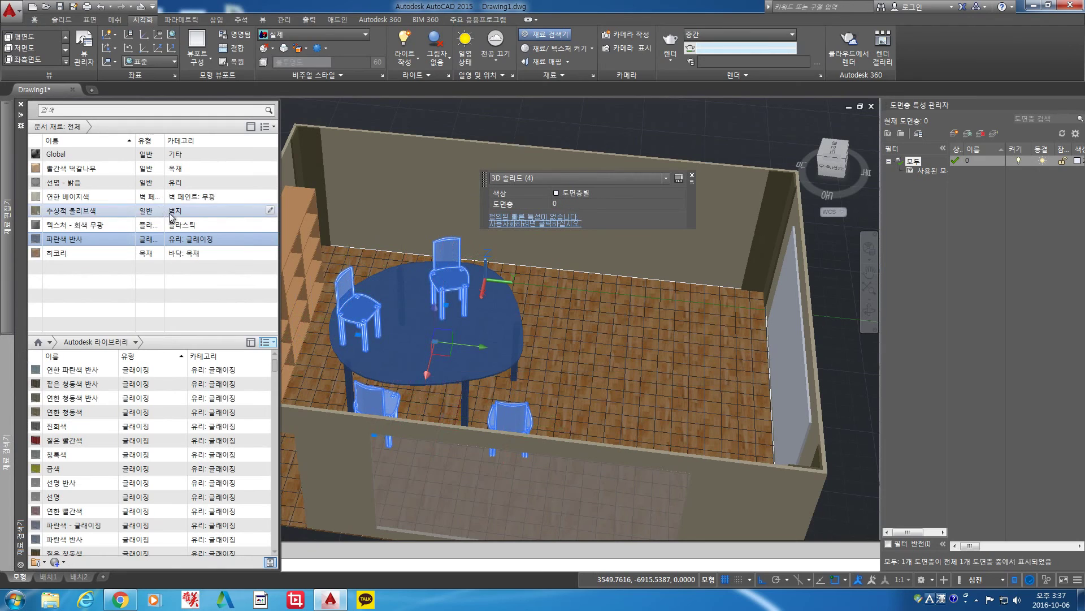
left_click(192, 242)
Change the table's material to smooth ivory plastic from the library.
left_click(497, 300)
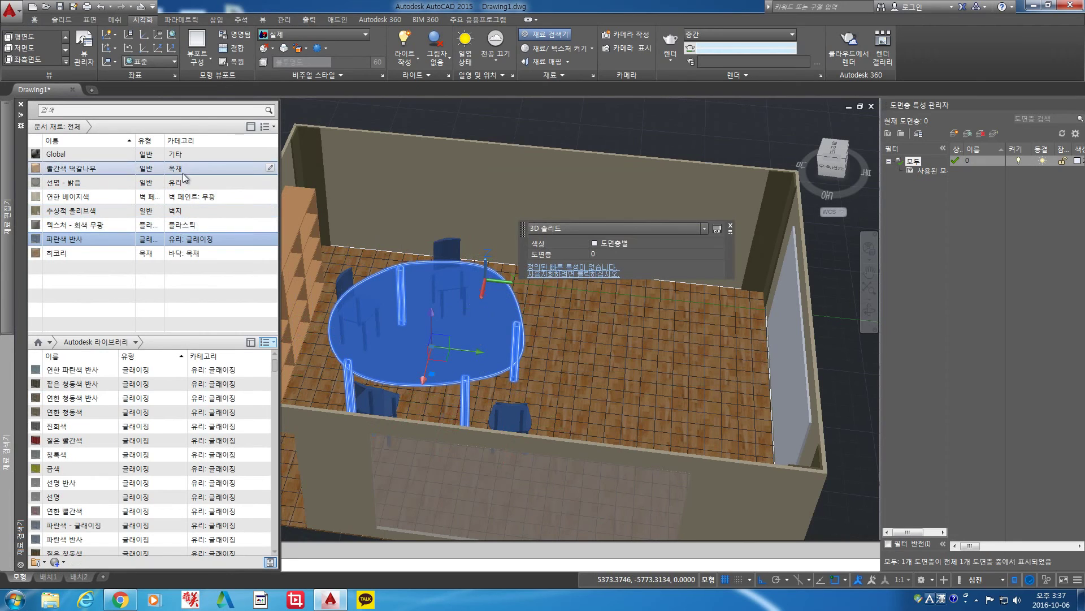
scroll(180, 478, "down", 1)
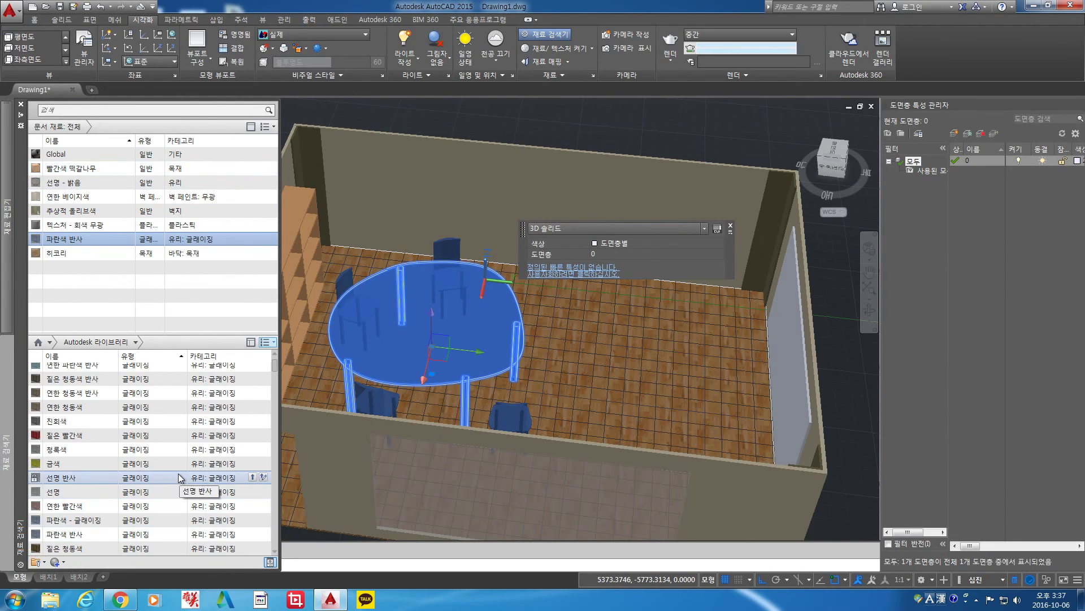
scroll(179, 477, "down", 5)
scroll(180, 477, "up", 3)
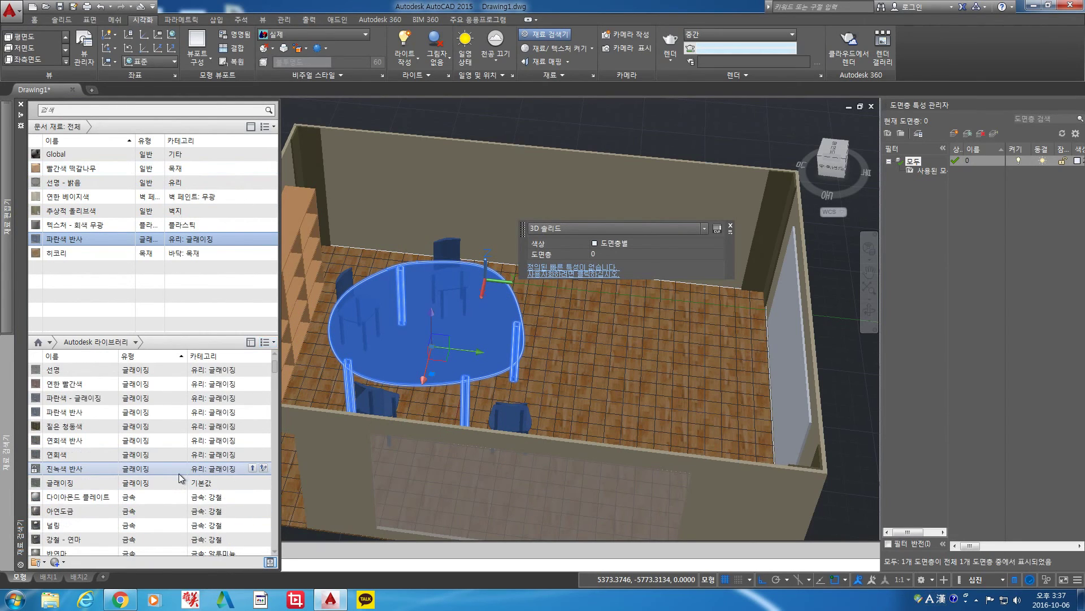
scroll(179, 478, "down", 2)
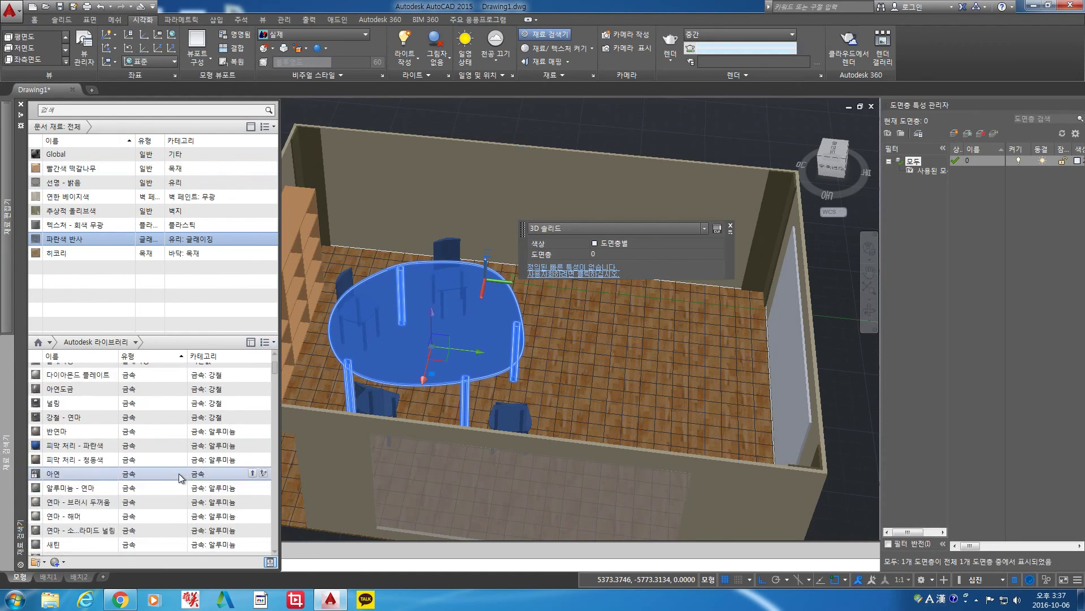
scroll(180, 478, "down", 3)
scroll(180, 477, "down", 2)
scroll(180, 477, "down", 3)
scroll(180, 478, "down", 3)
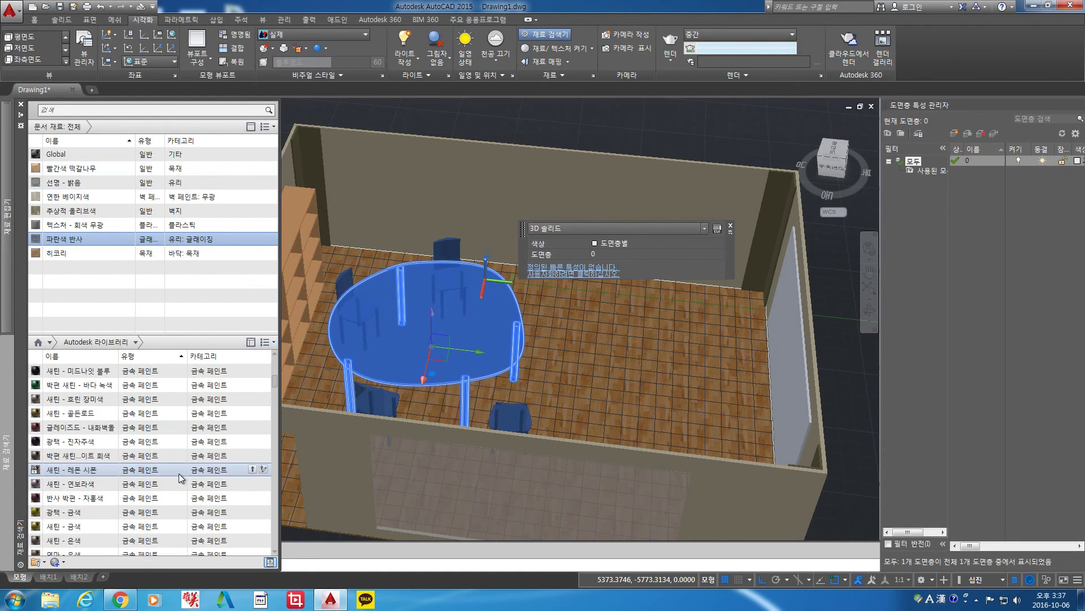
scroll(180, 477, "down", 3)
scroll(179, 477, "down", 3)
scroll(180, 478, "down", 3)
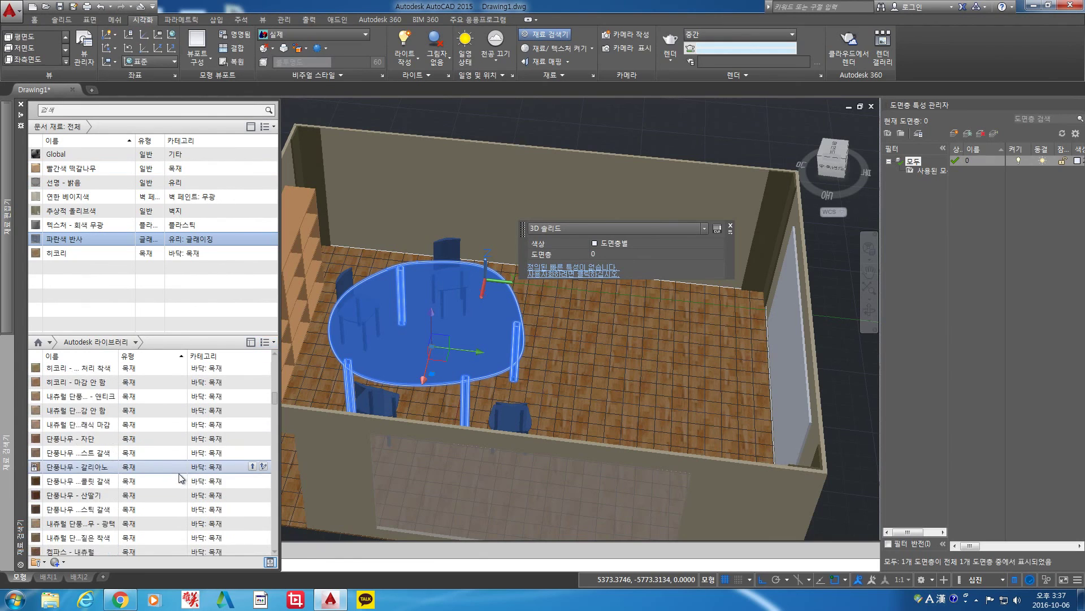
scroll(180, 478, "down", 2)
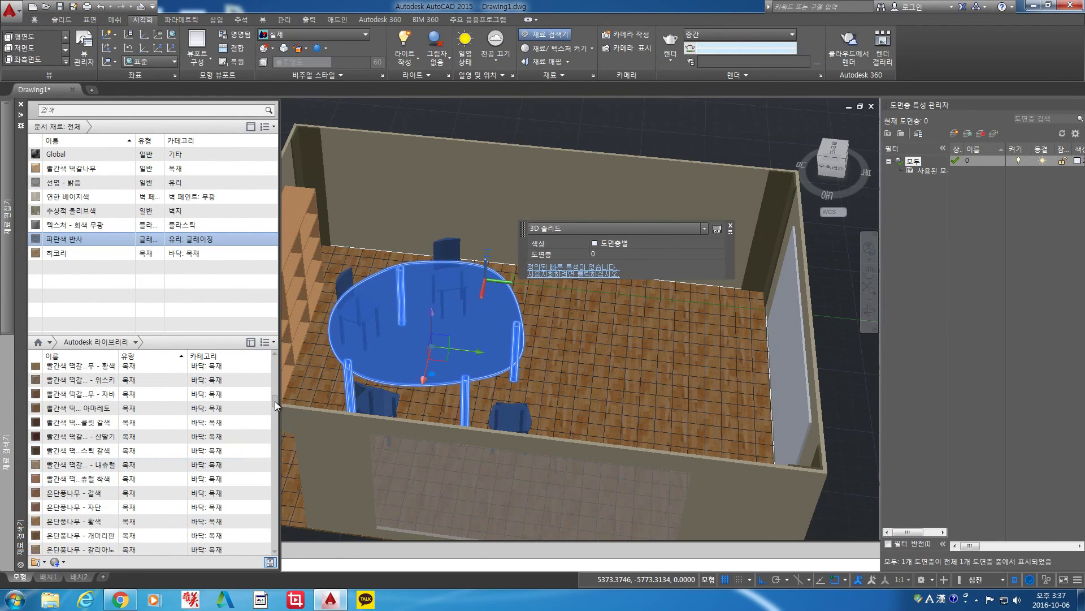
left_click_drag(279, 406, 273, 547)
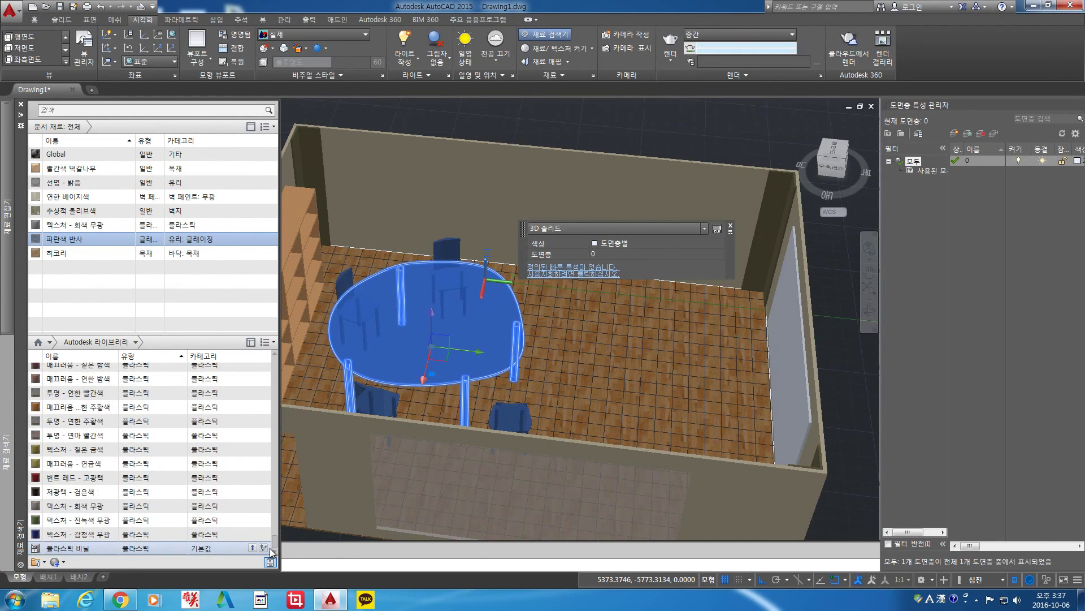
scroll(198, 475, "up", 3)
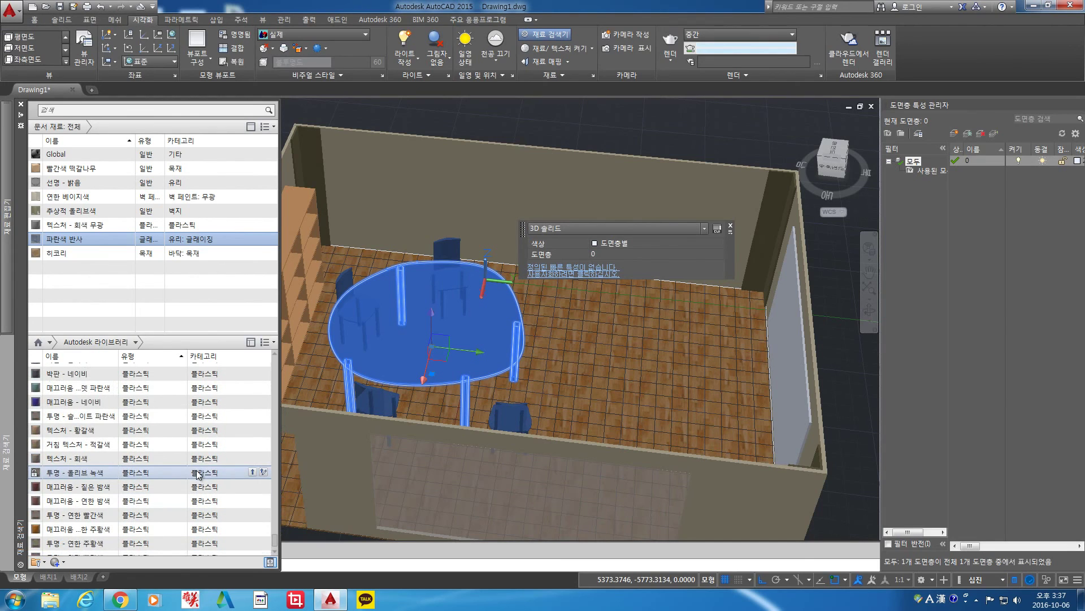
scroll(215, 496, "up", 4)
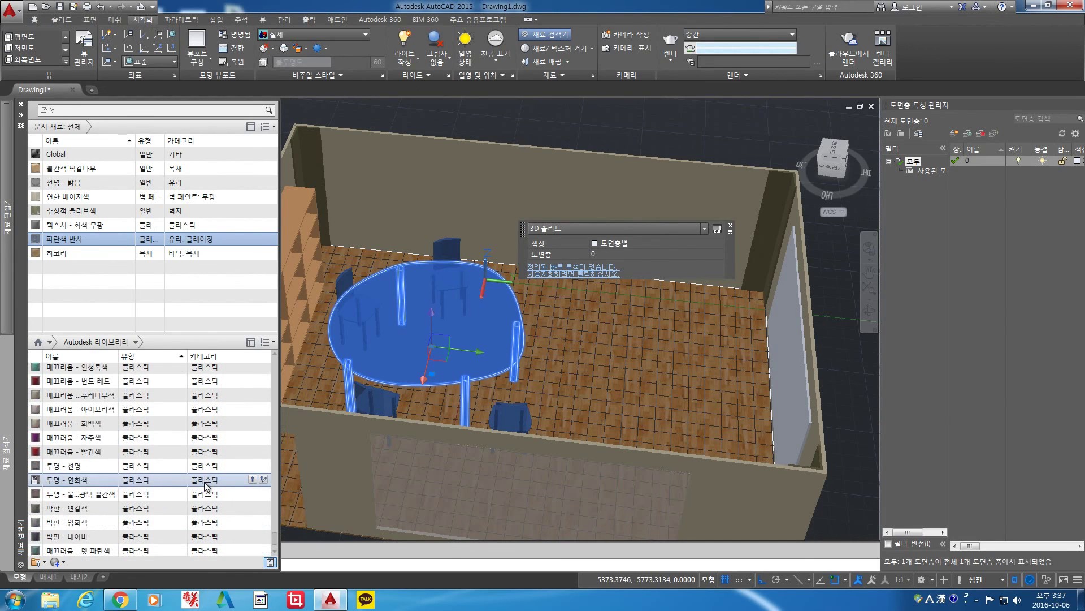
scroll(203, 483, "up", 2)
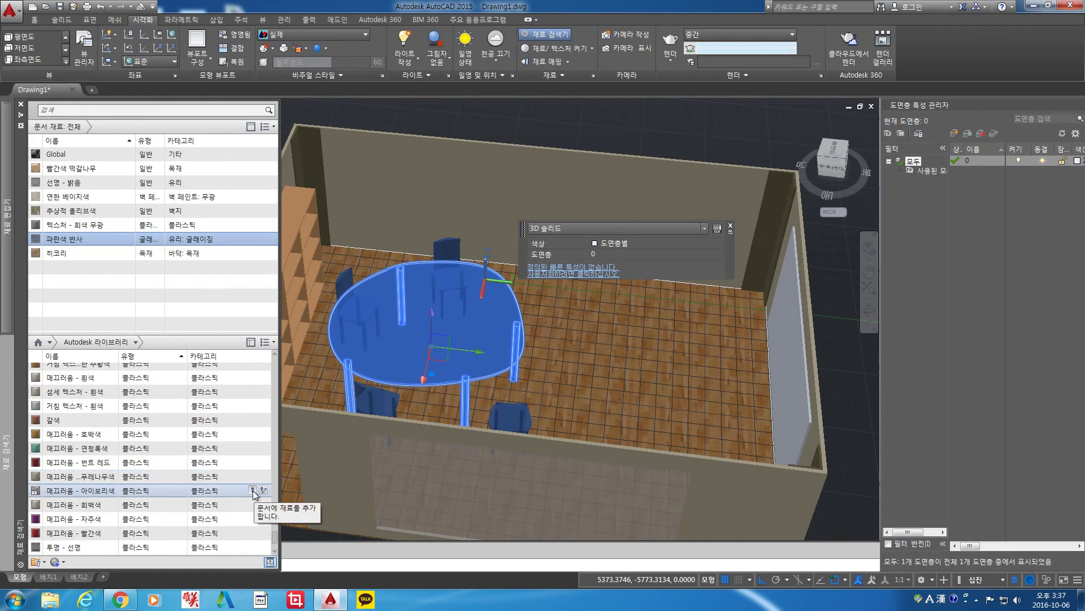
left_click(253, 490)
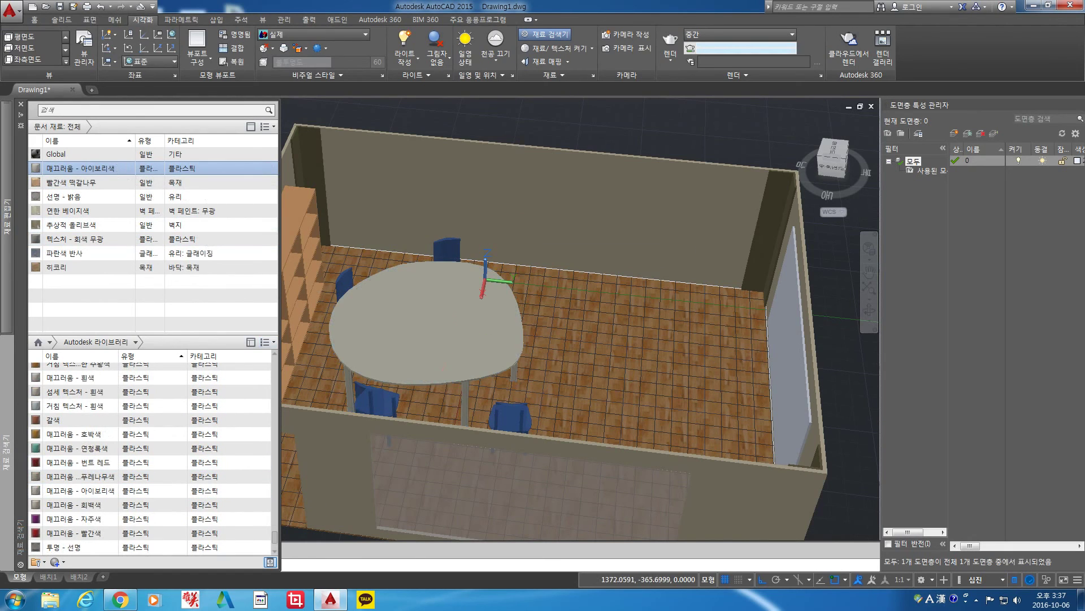
key("Escape")
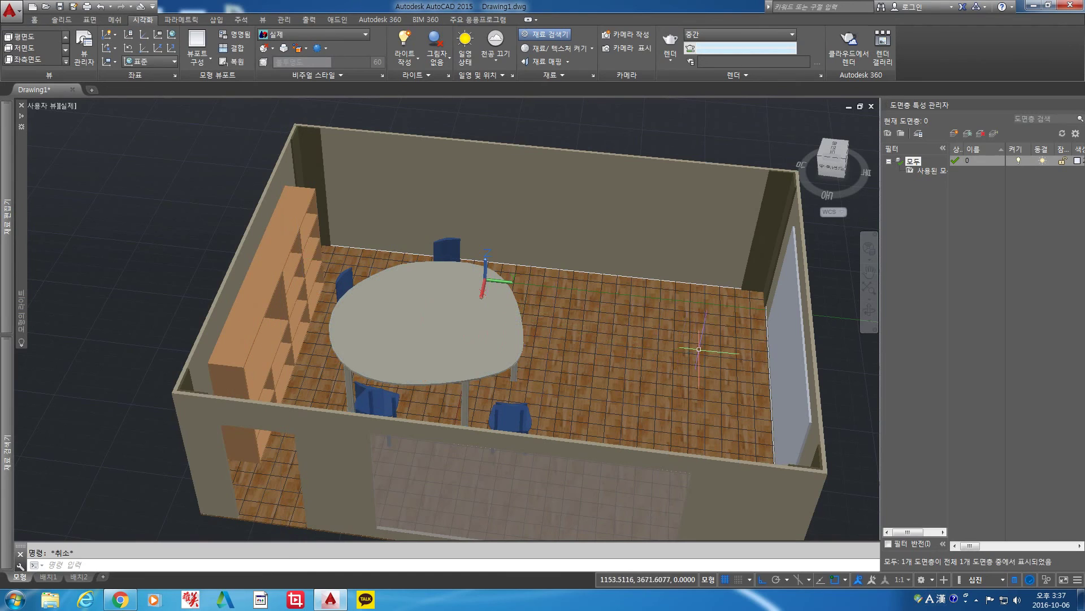
Apply 저광택 - 검은색 black plastic to the glass panel on the side wall.
left_click(780, 367)
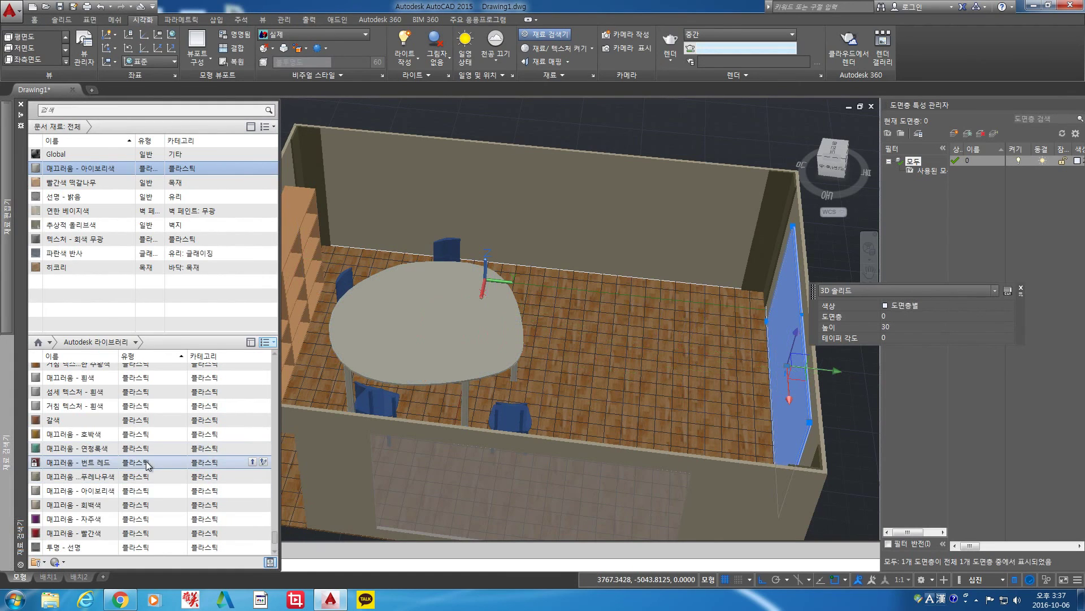
scroll(226, 508, "down", 3)
scroll(230, 509, "down", 3)
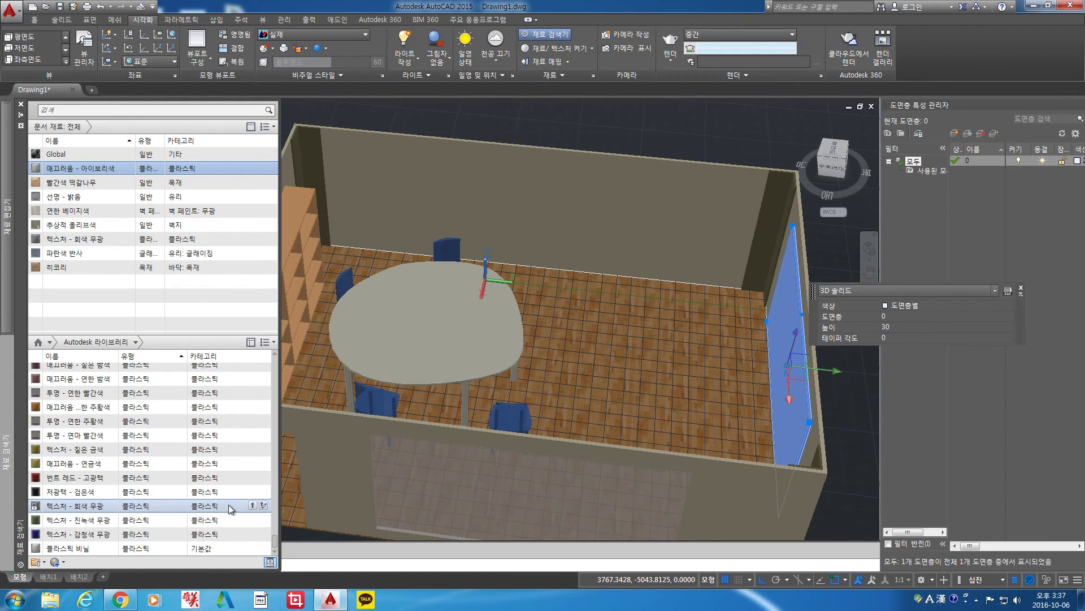
left_click(253, 492)
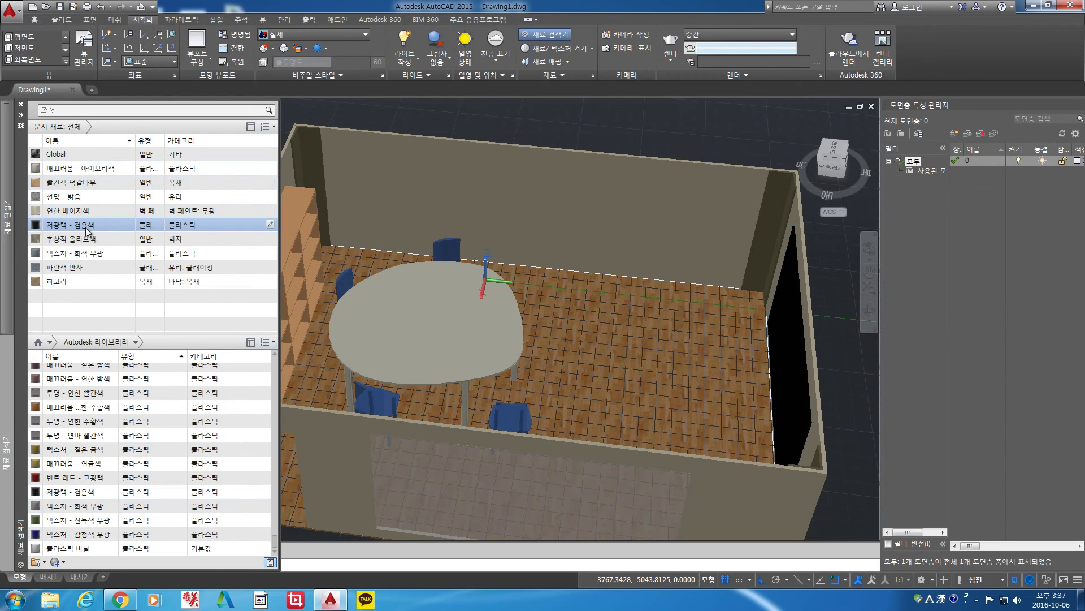
middle_click_drag(892, 310, 686, 128, "shift")
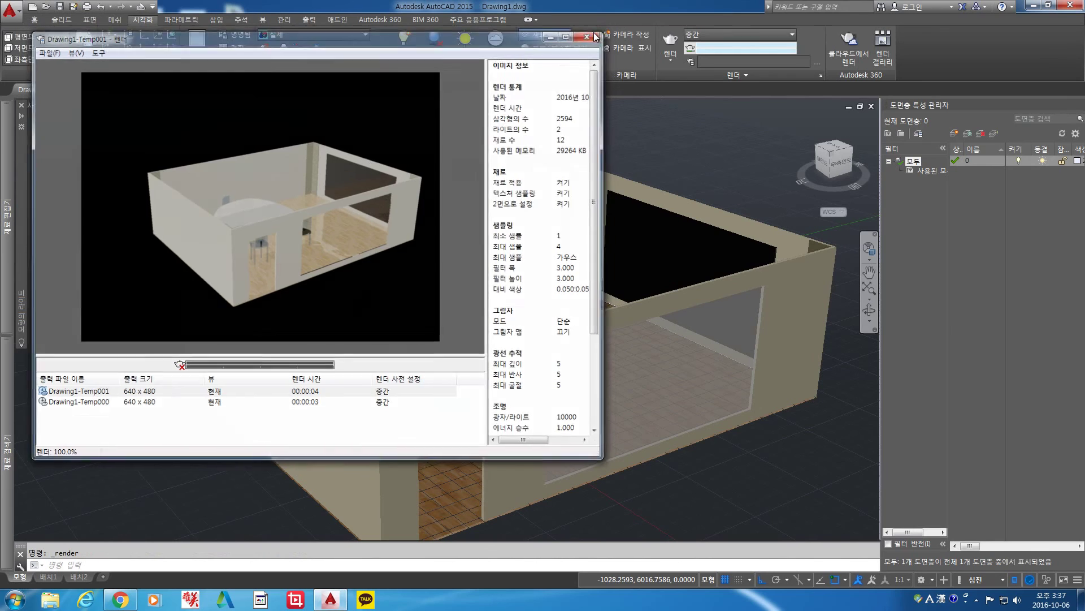
Save the new room render as the JPEG 'interior 1' and close the Render window.
left_click(966, 310)
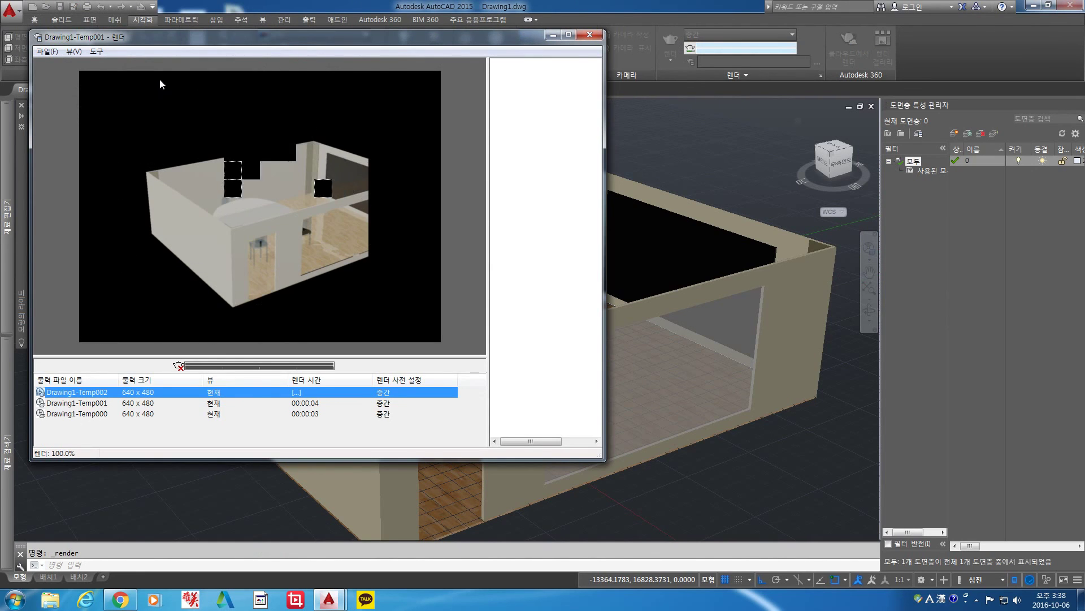
left_click(54, 52)
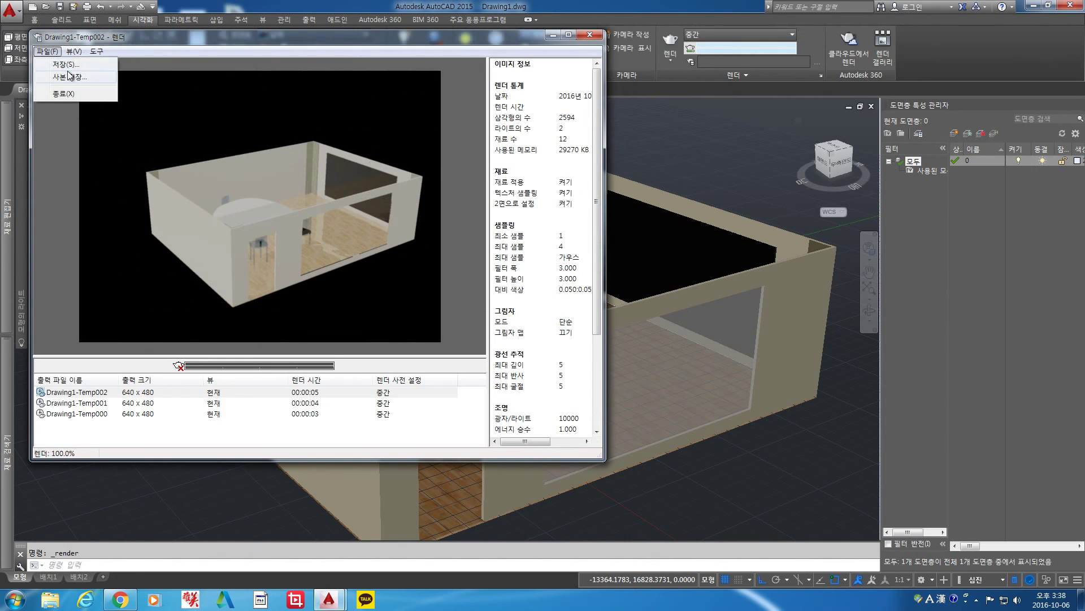
left_click(63, 65)
type("interior")
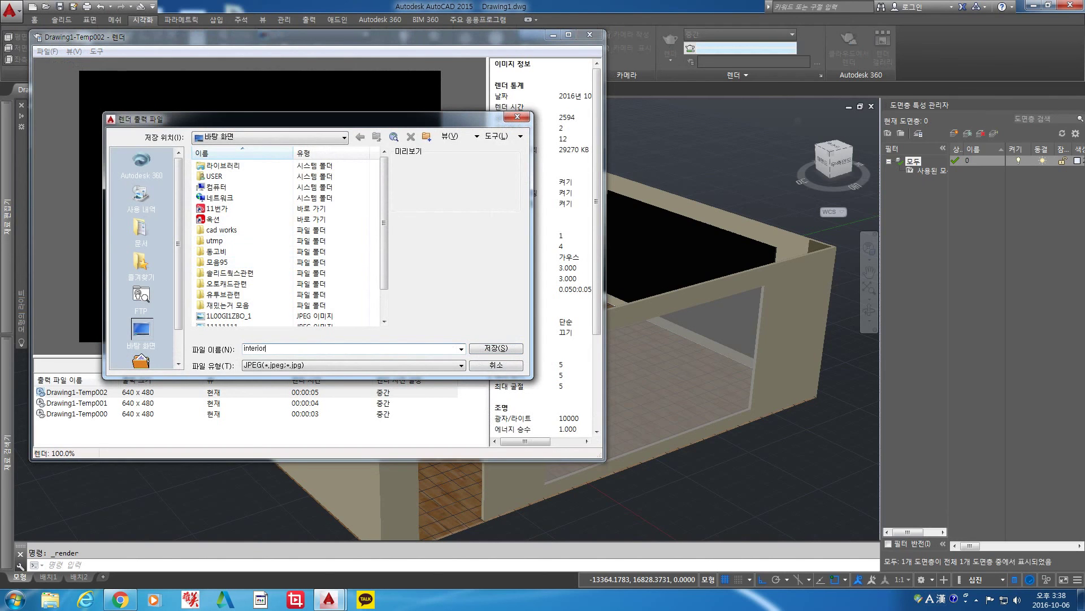
key("Return")
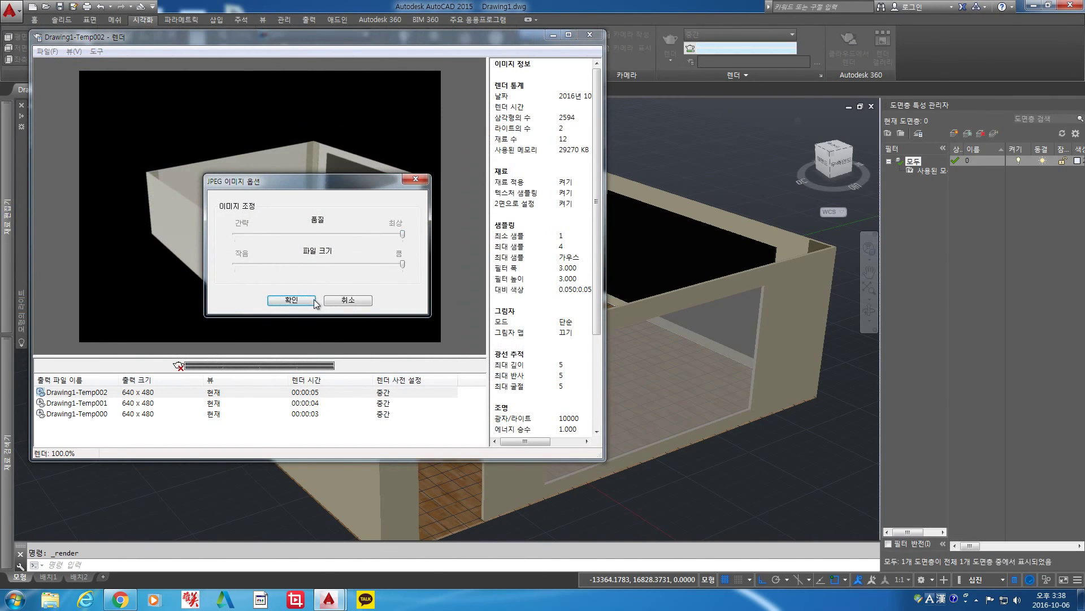
key("Return")
left_click(587, 35)
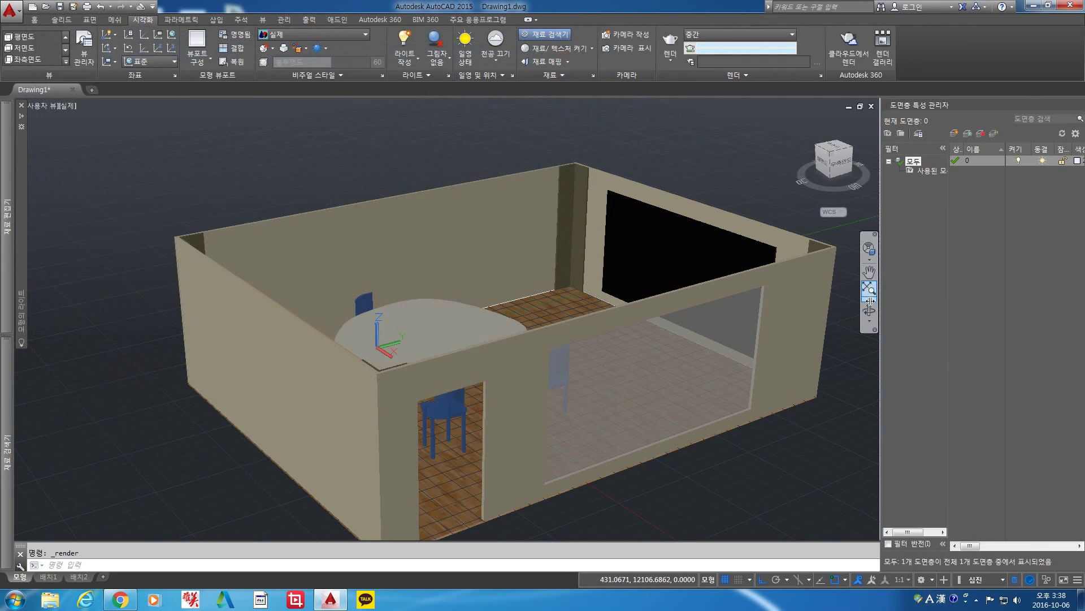
Delete the front wall from the Front view, undoing once and erasing it again.
left_click(825, 164)
left_click(659, 274)
key("Delete")
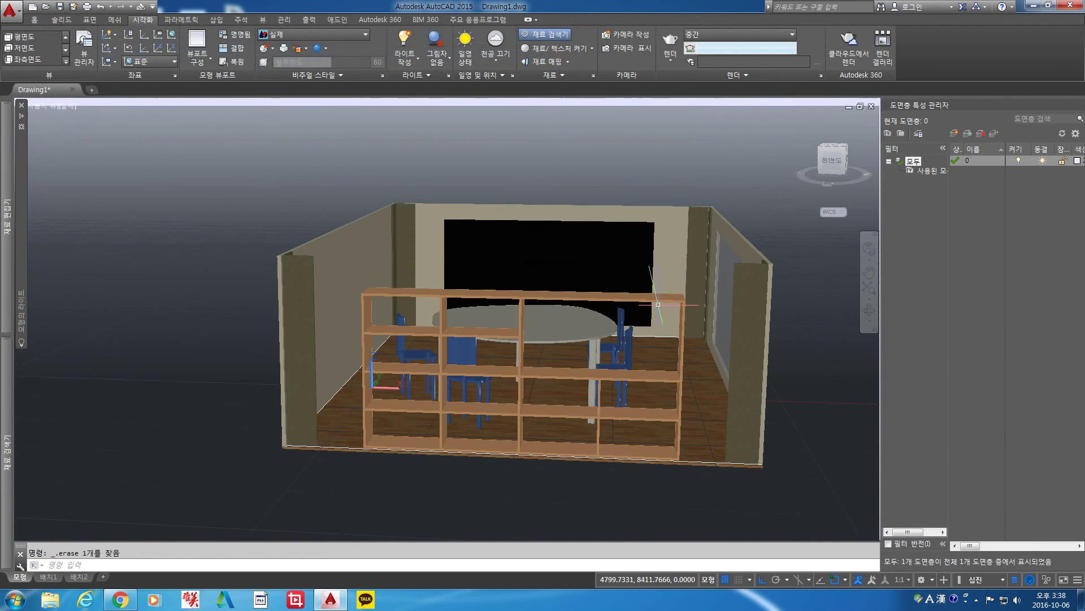
key("ctrl+z")
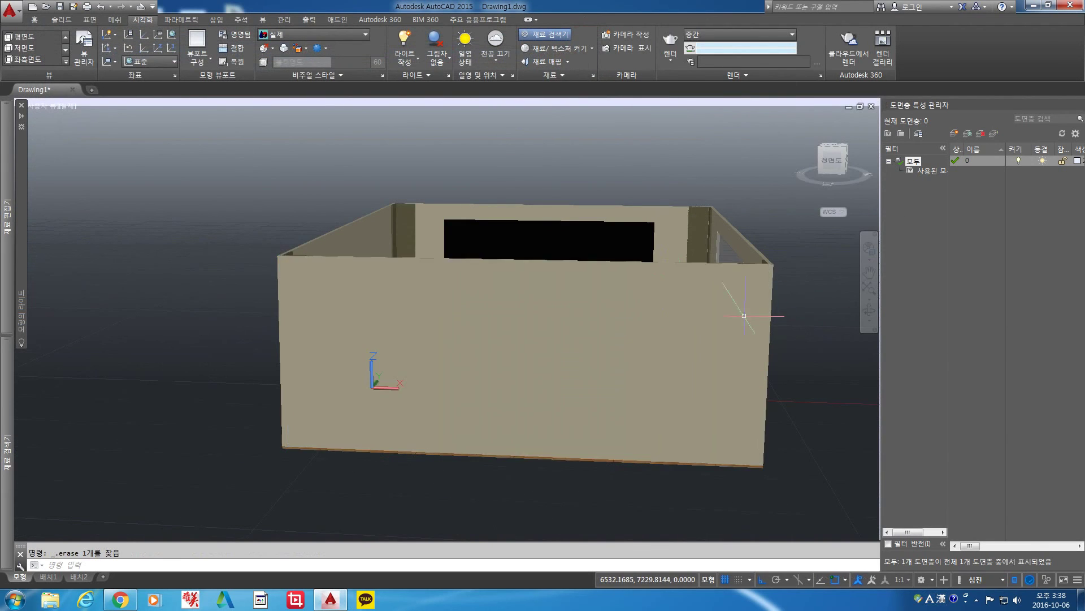
left_click(869, 311)
left_click_drag(622, 294, 603, 321)
key("Escape")
left_click(603, 321)
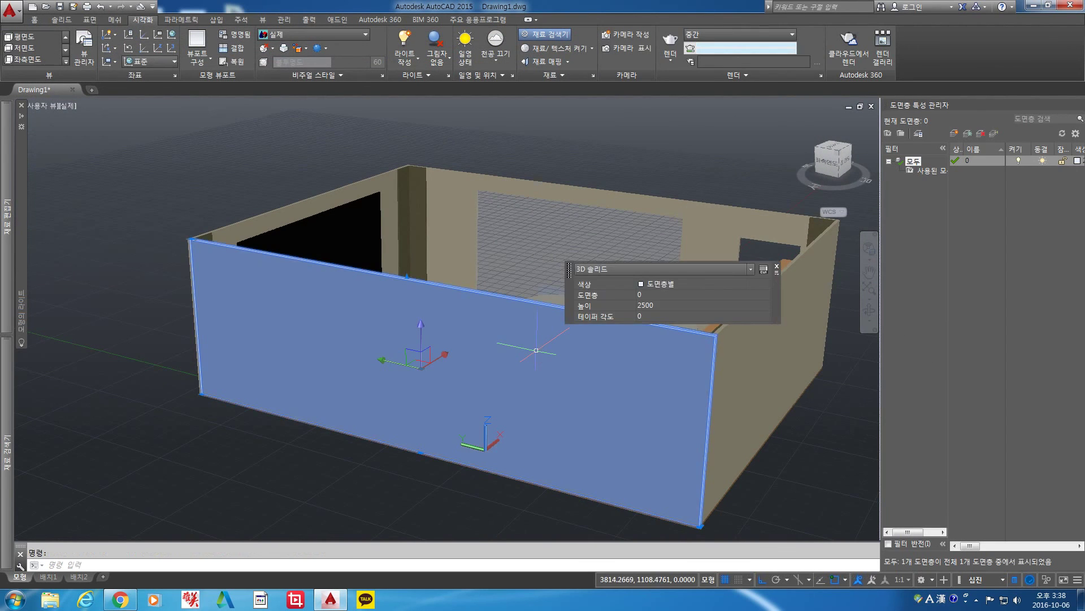
key("Delete")
Orbit and pan to a lower, frontal view of the open room and render it.
scroll(626, 368, "up", 5)
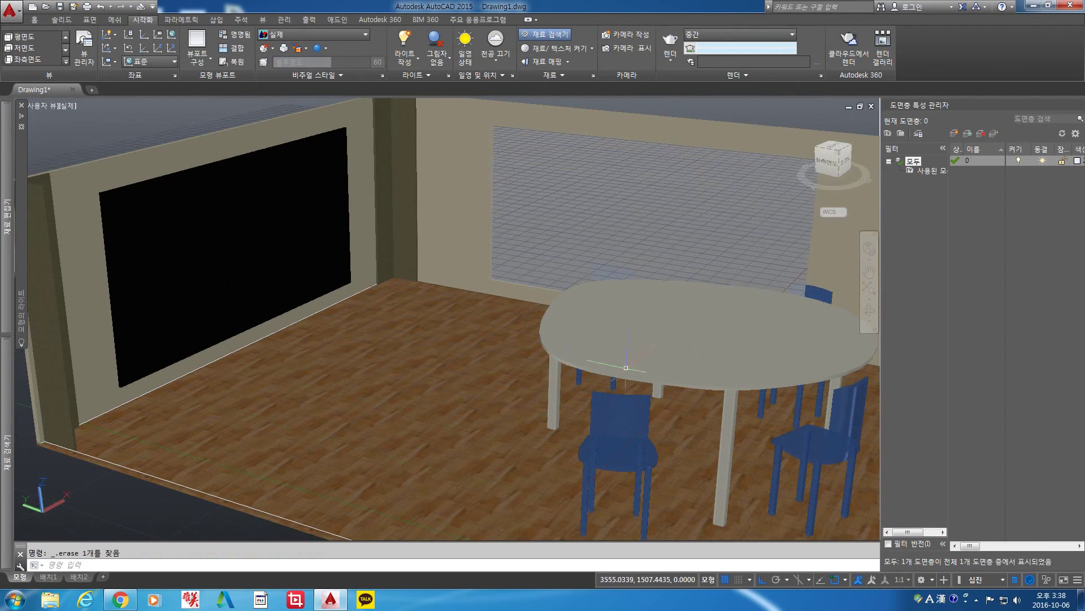
left_click(869, 310)
left_click_drag(727, 308, 640, 281)
scroll(606, 286, "down", 3)
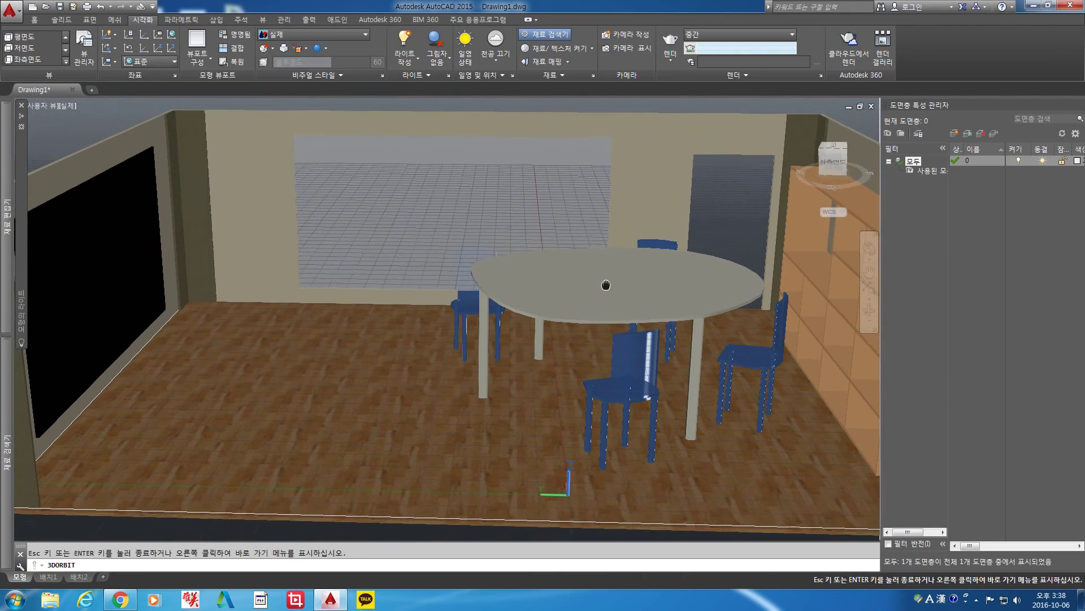
scroll(605, 284, "down", 2)
middle_click_drag(627, 276, 605, 280)
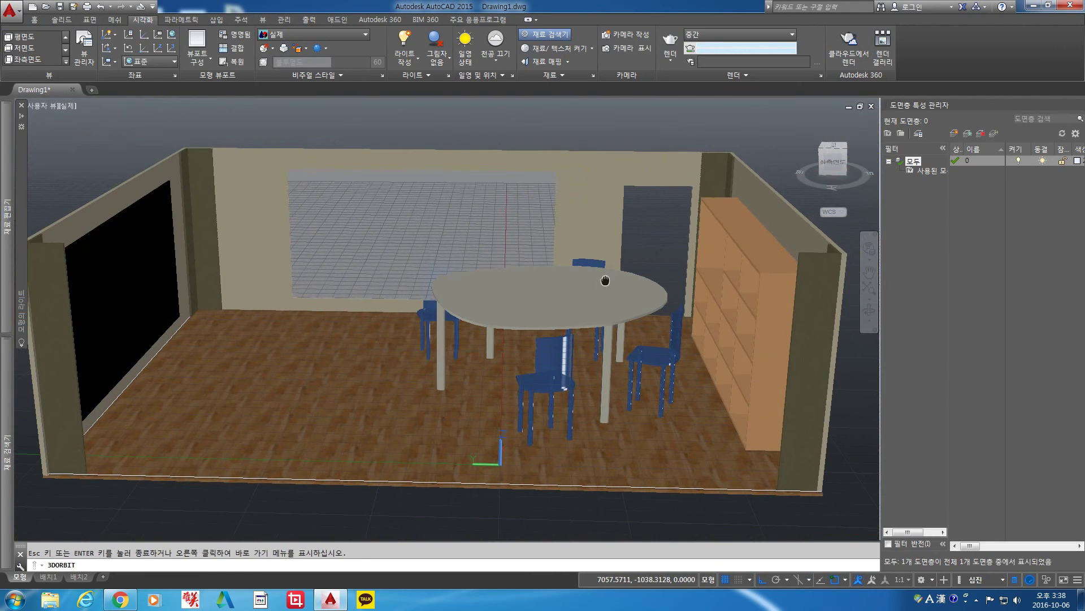
left_click(676, 63)
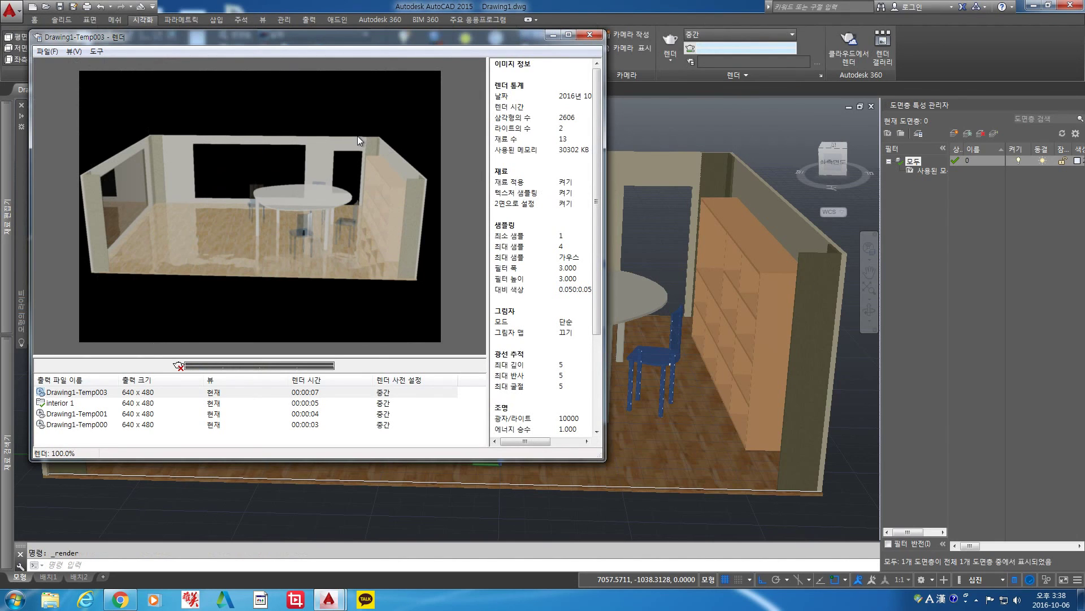
Save the open-room render as the JPEG 'interior 2' with default quality settings.
left_click(47, 53)
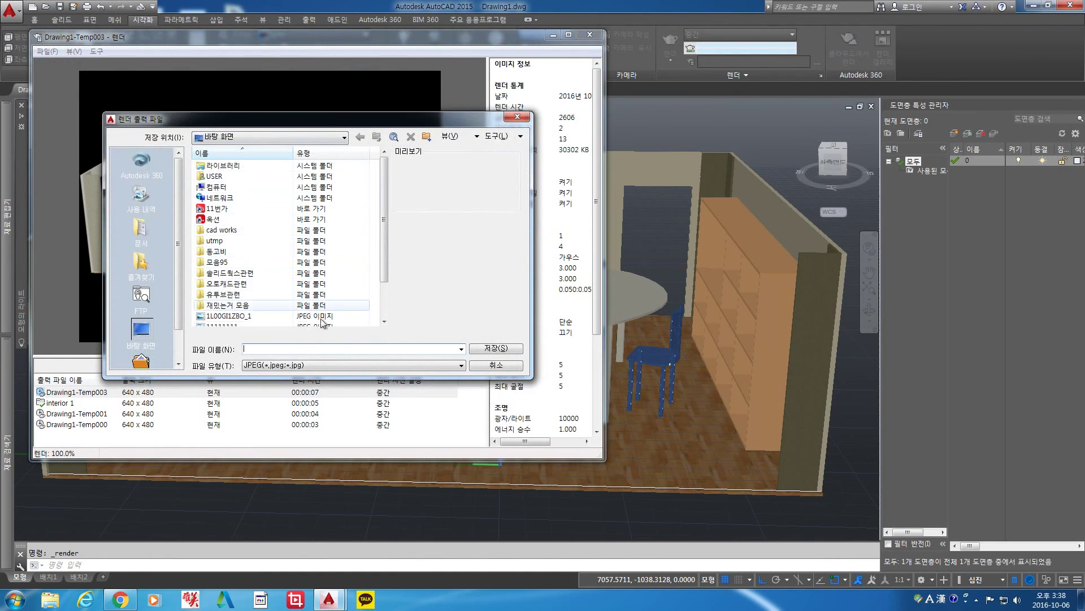
type("interior 2")
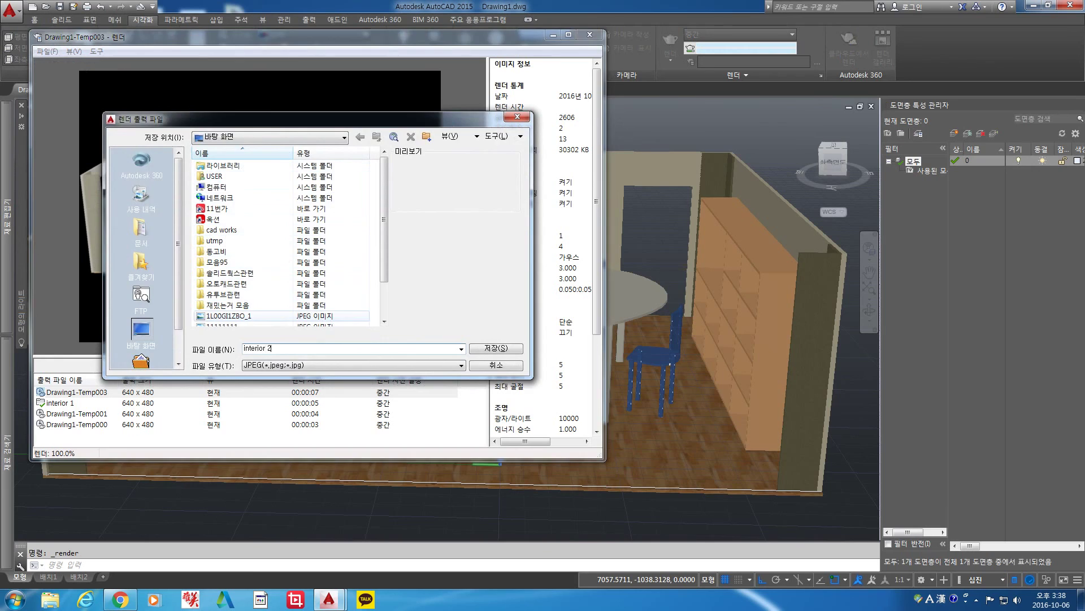
key("Return")
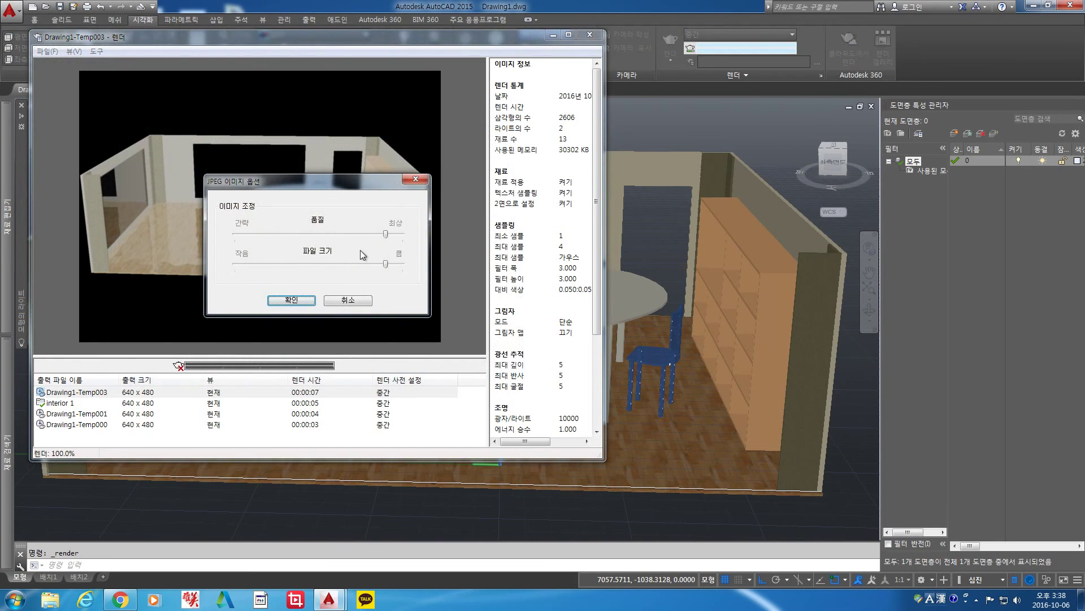
left_click(297, 305)
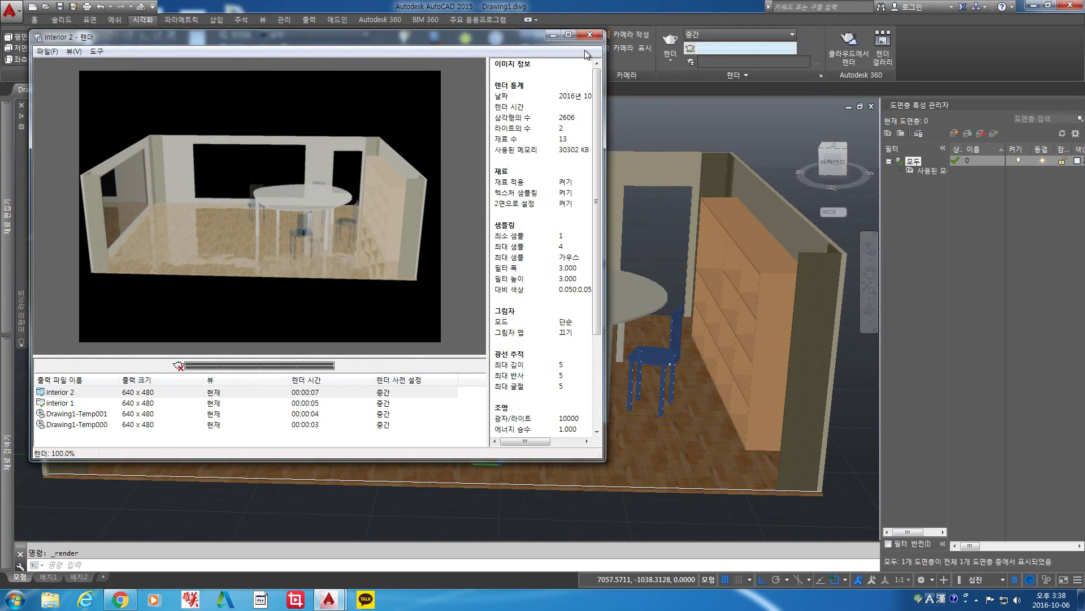
Orbit and zoom in close to the table, turning the view toward the window wall.
left_click(599, 37)
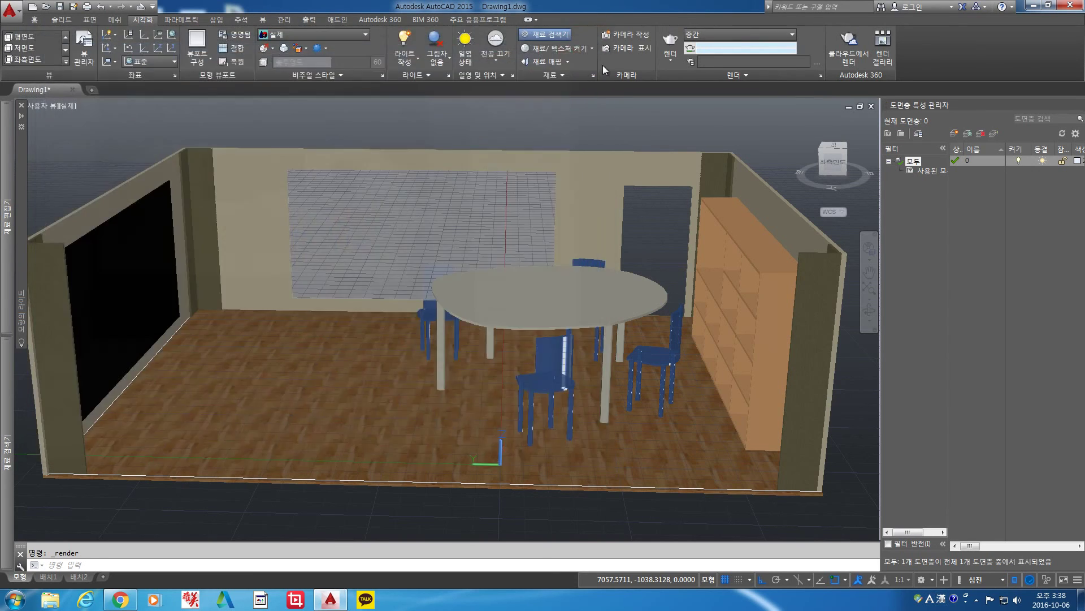
left_click(868, 248)
left_click_drag(735, 311, 476, 289)
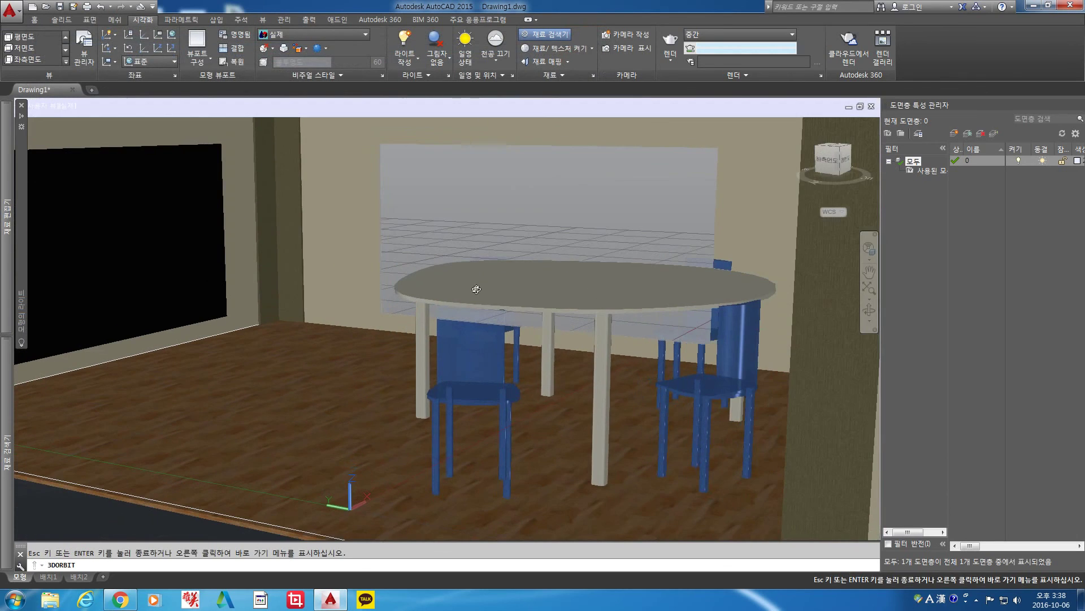
mouse_move(553, 303)
left_mouse_down()
mouse_move(591, 293)
mouse_move(527, 308)
mouse_move(469, 276)
left_mouse_up()
scroll(526, 308, "up", 3)
scroll(458, 269, "down", 3)
scroll(478, 243, "down", 2)
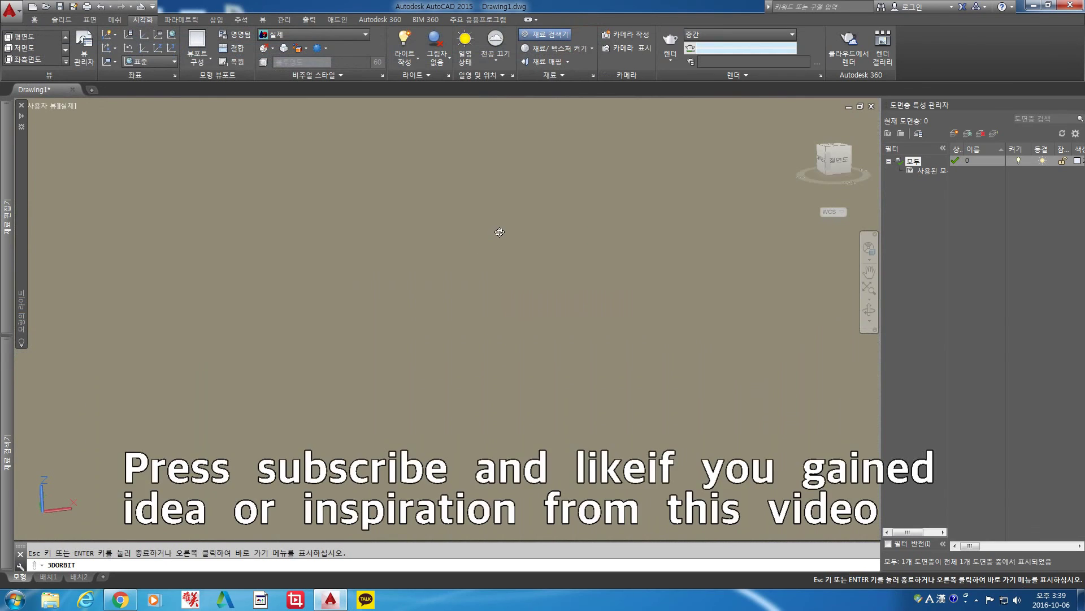
scroll(514, 226, "up", 2)
mouse_move(526, 221)
left_mouse_down()
mouse_move(453, 322)
mouse_move(497, 307)
mouse_move(462, 305)
mouse_move(538, 253)
mouse_move(582, 249)
mouse_move(557, 257)
left_mouse_up()
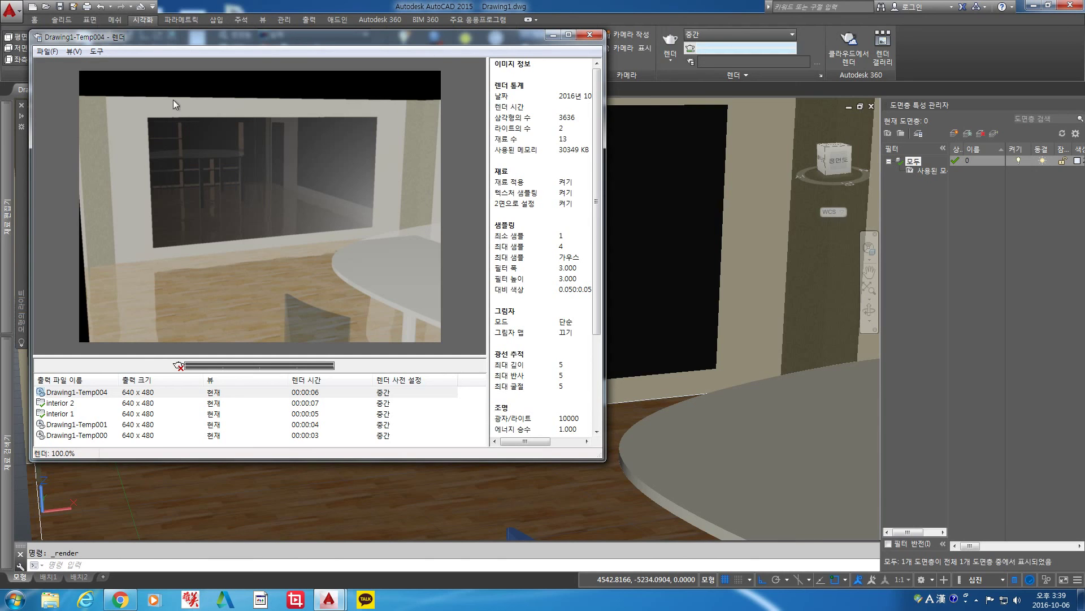
Close the close-up render and orbit so a chair sits in front of the table.
left_click(587, 35)
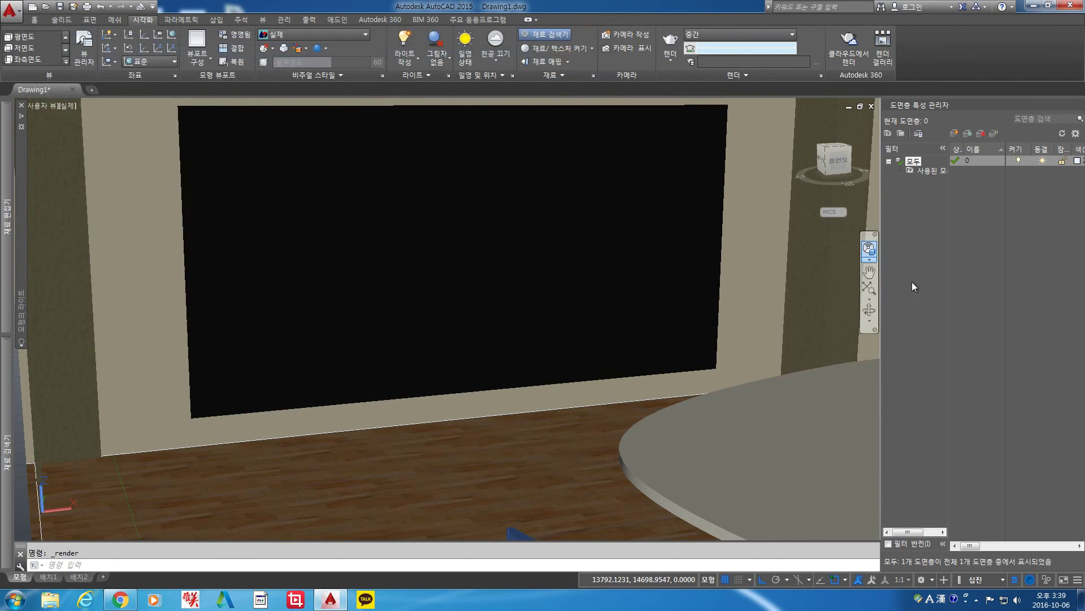
left_click(869, 308)
left_click_drag(739, 315, 533, 243)
left_click_drag(454, 187, 447, 207)
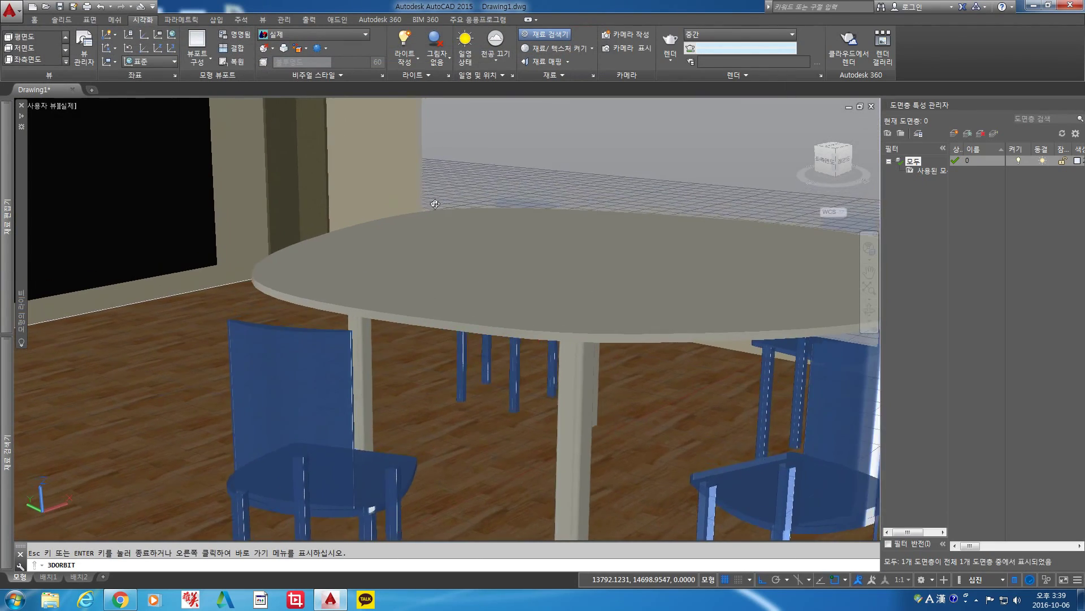
scroll(446, 206, "down", 5)
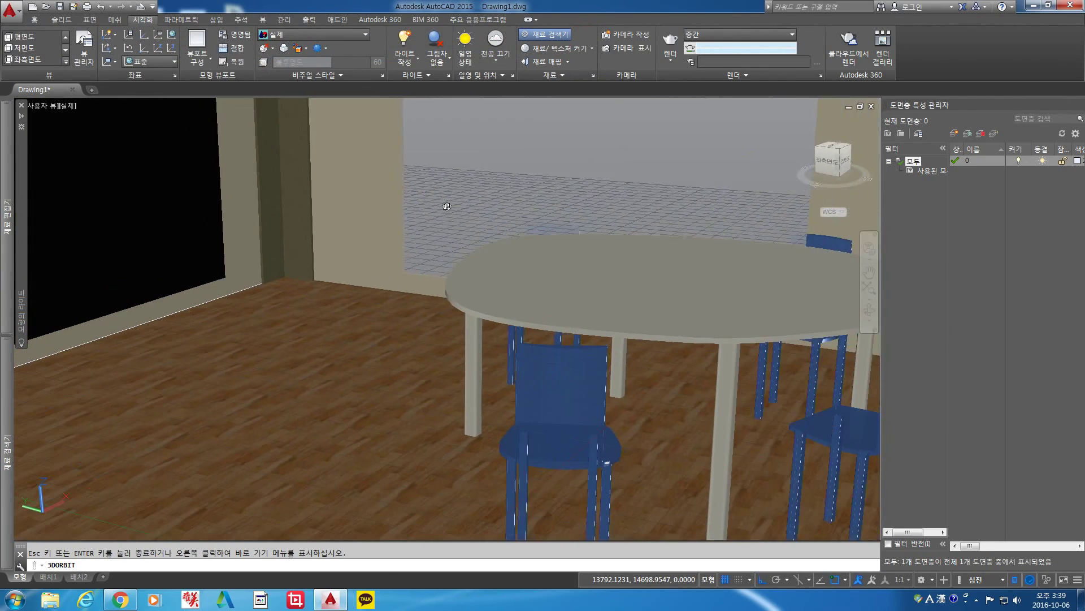